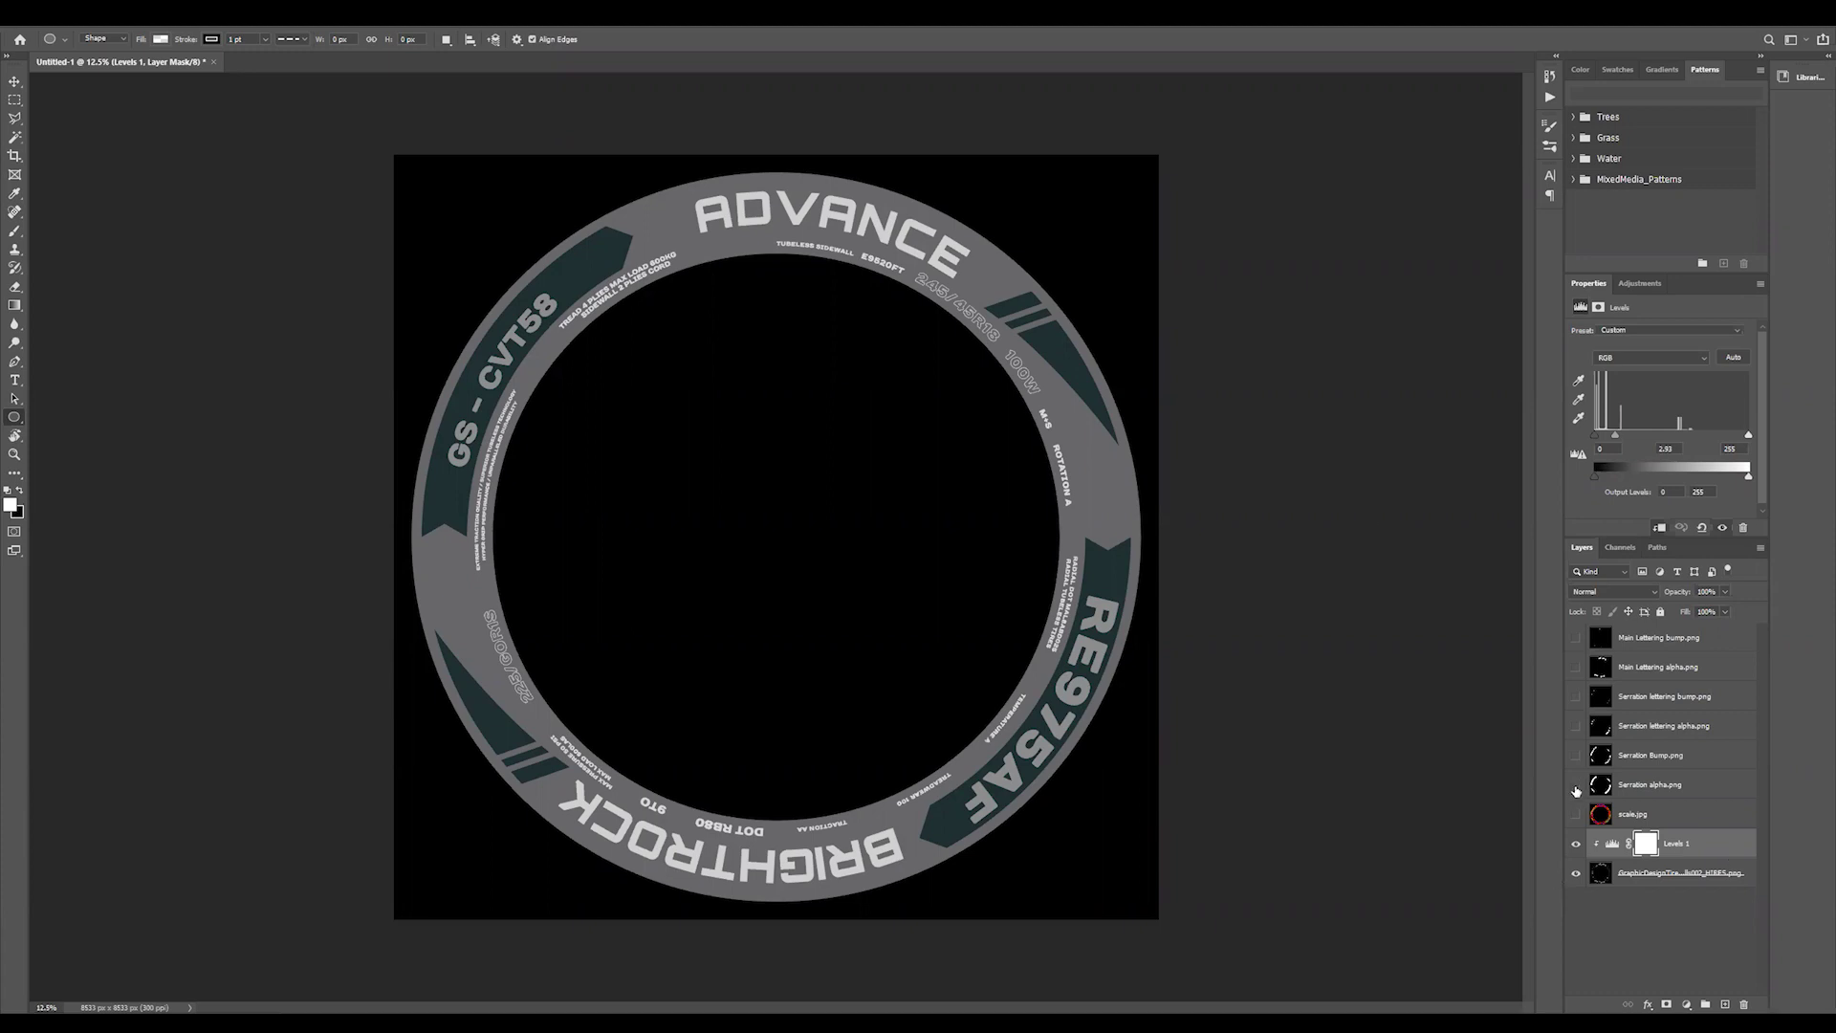
# - Show the Serration alpha.png layer, then the Serration Bump.png layer, and inspect the line pattern up close
pyautogui.click(1578, 786)
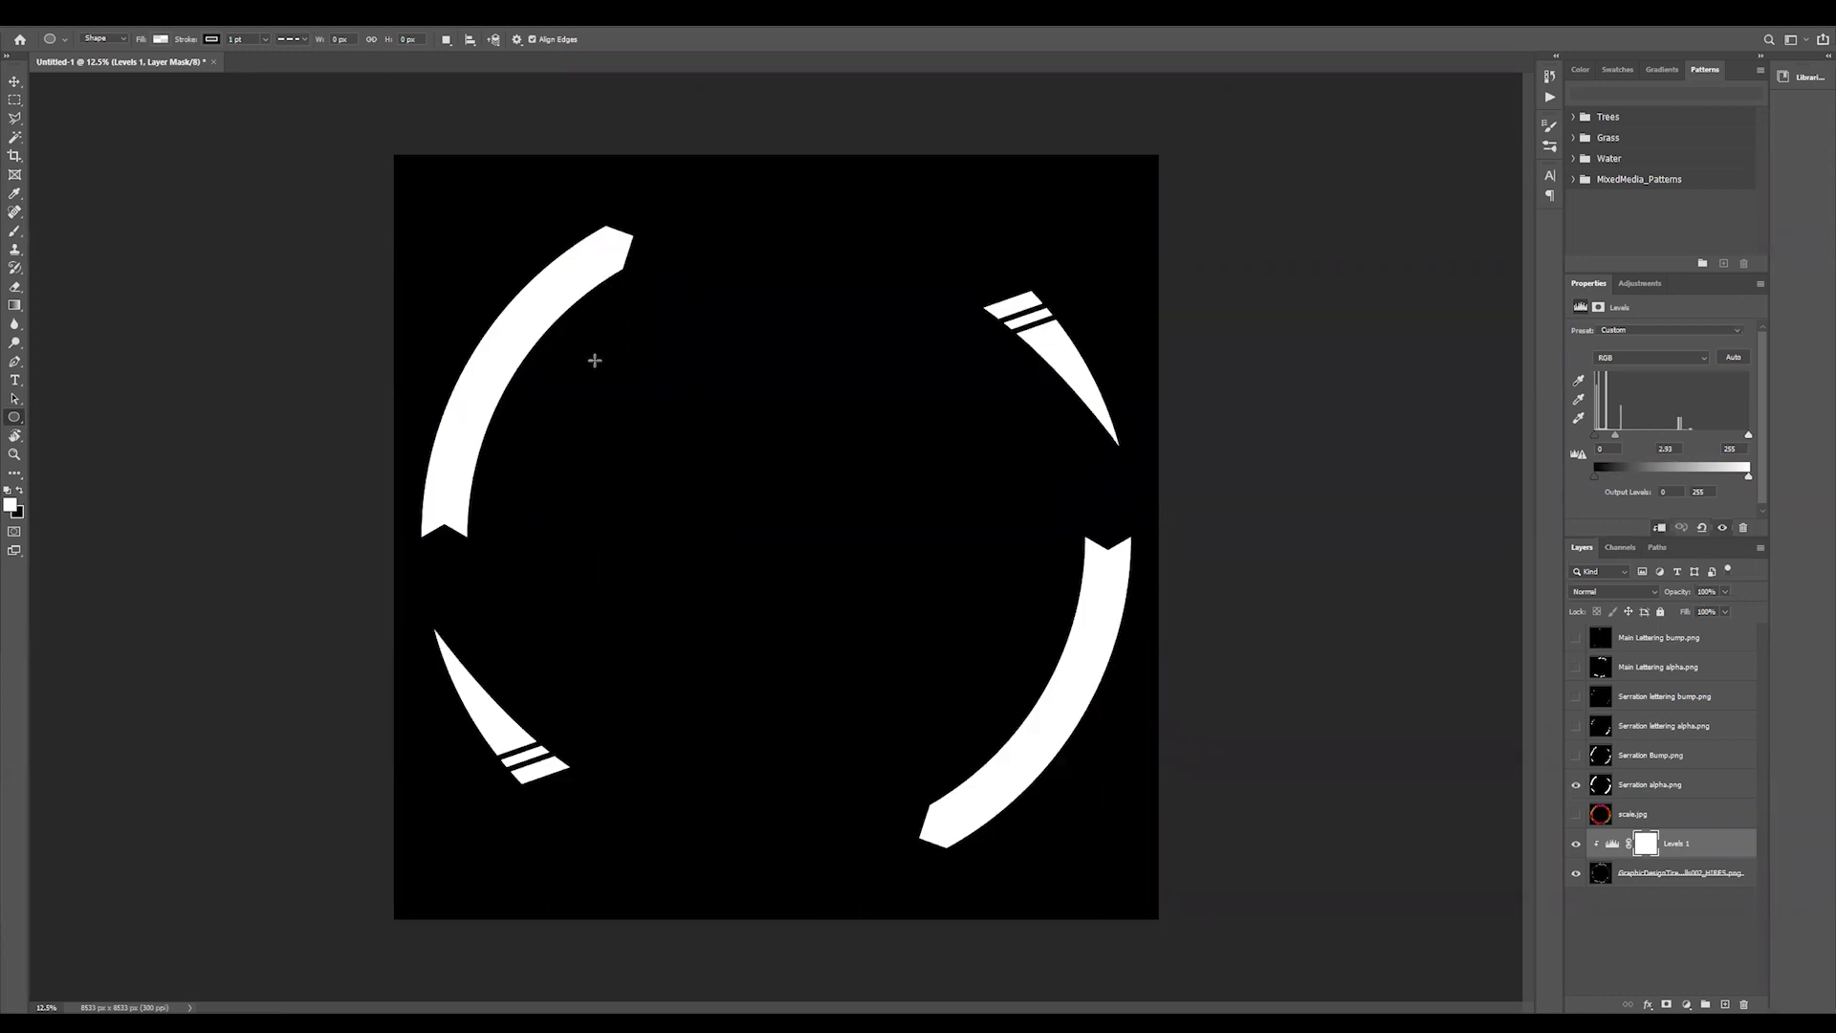
pyautogui.click(1576, 785)
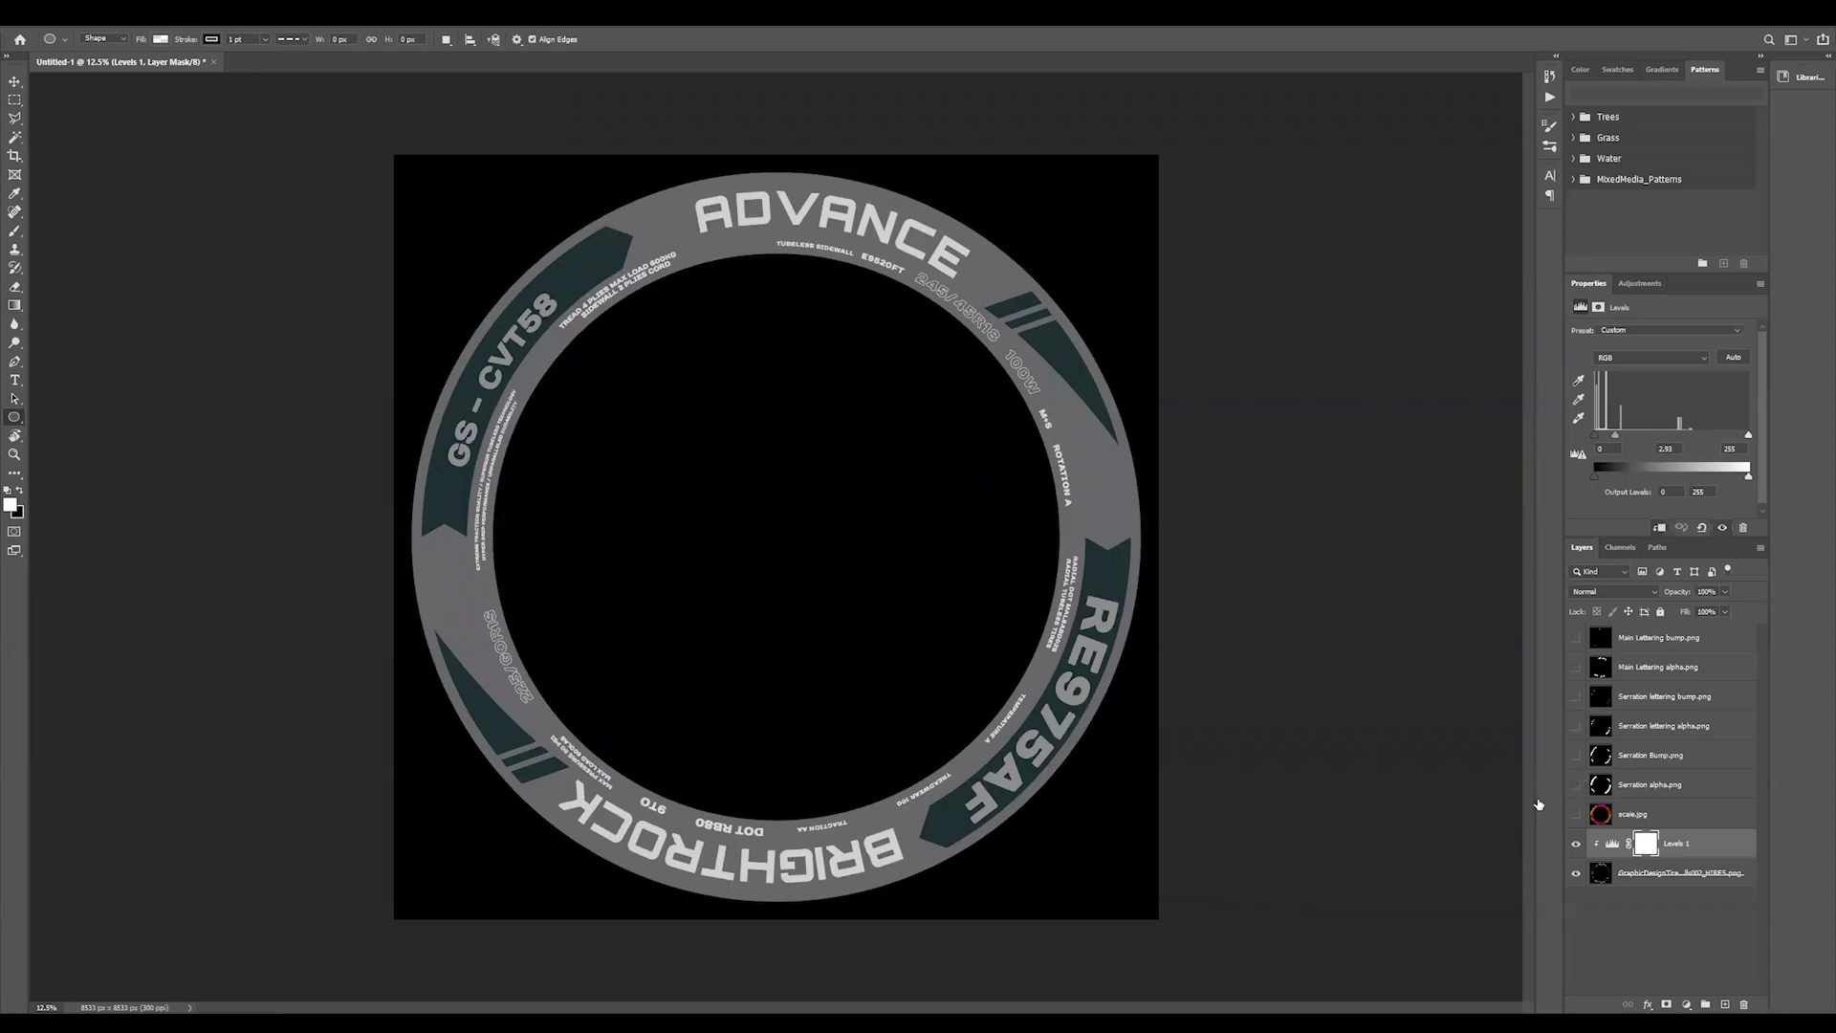
pyautogui.click(1576, 784)
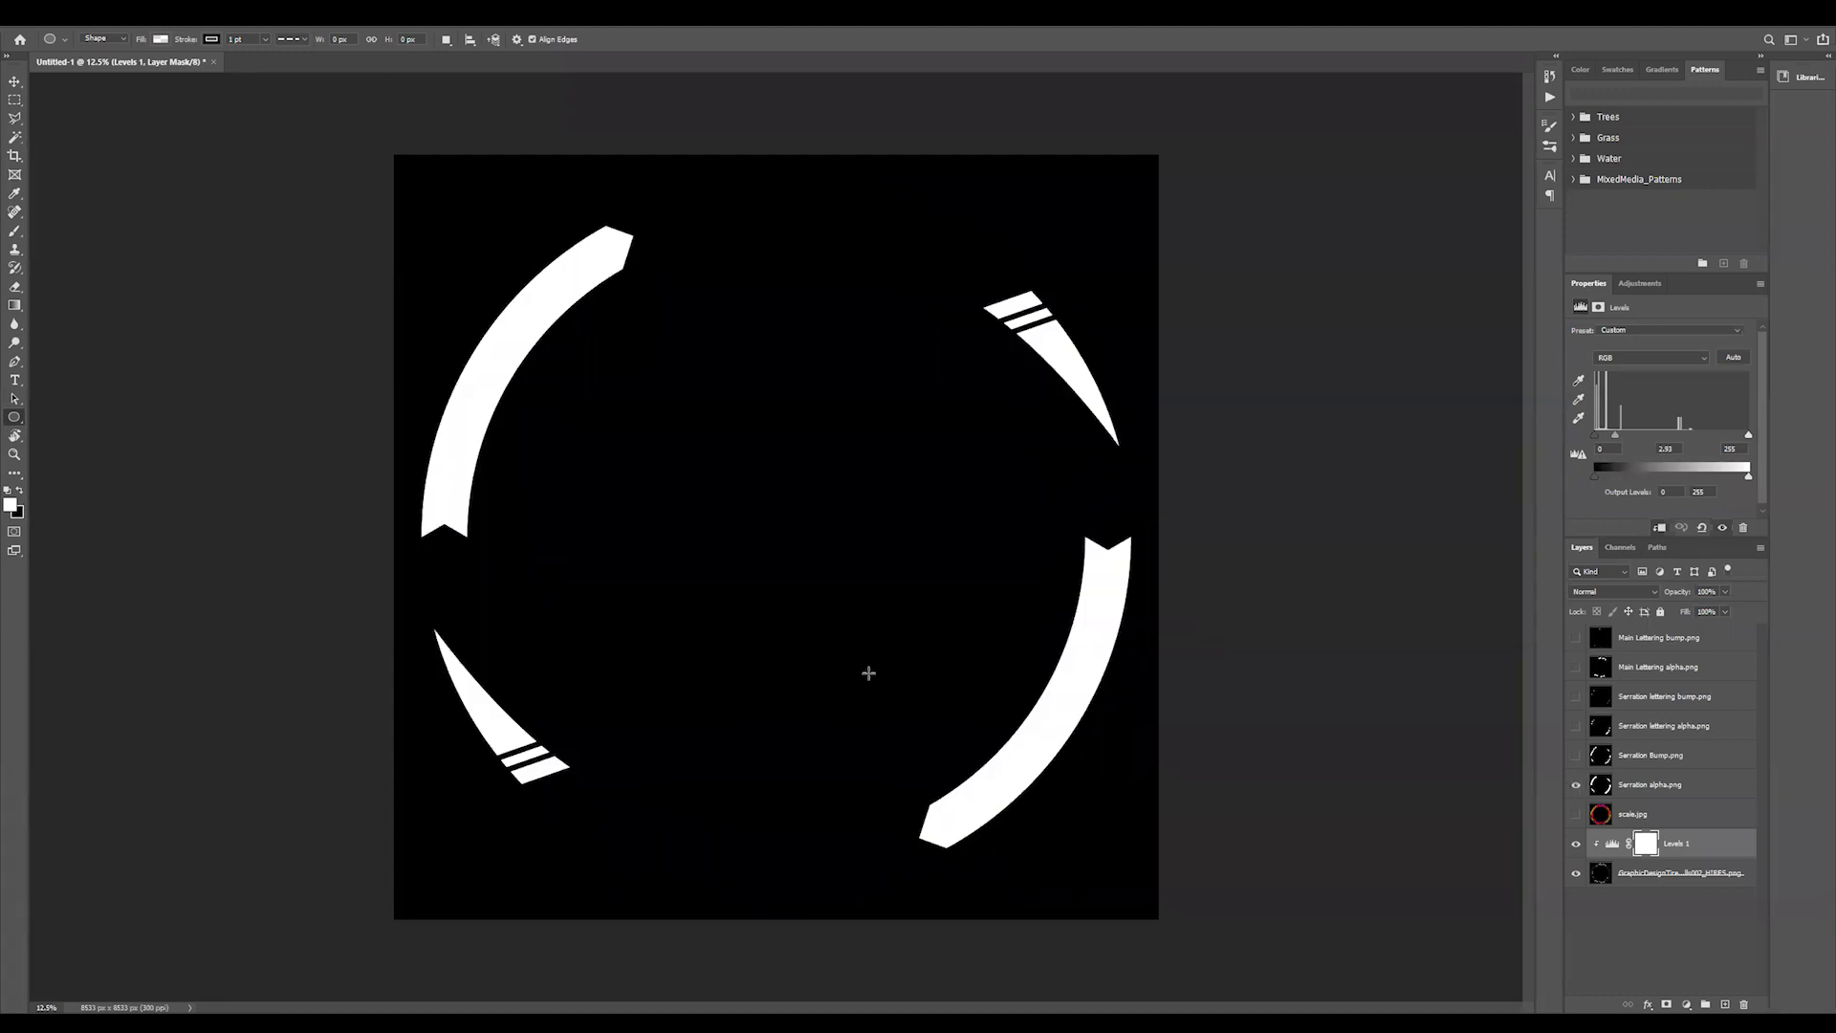
pyautogui.click(1575, 755)
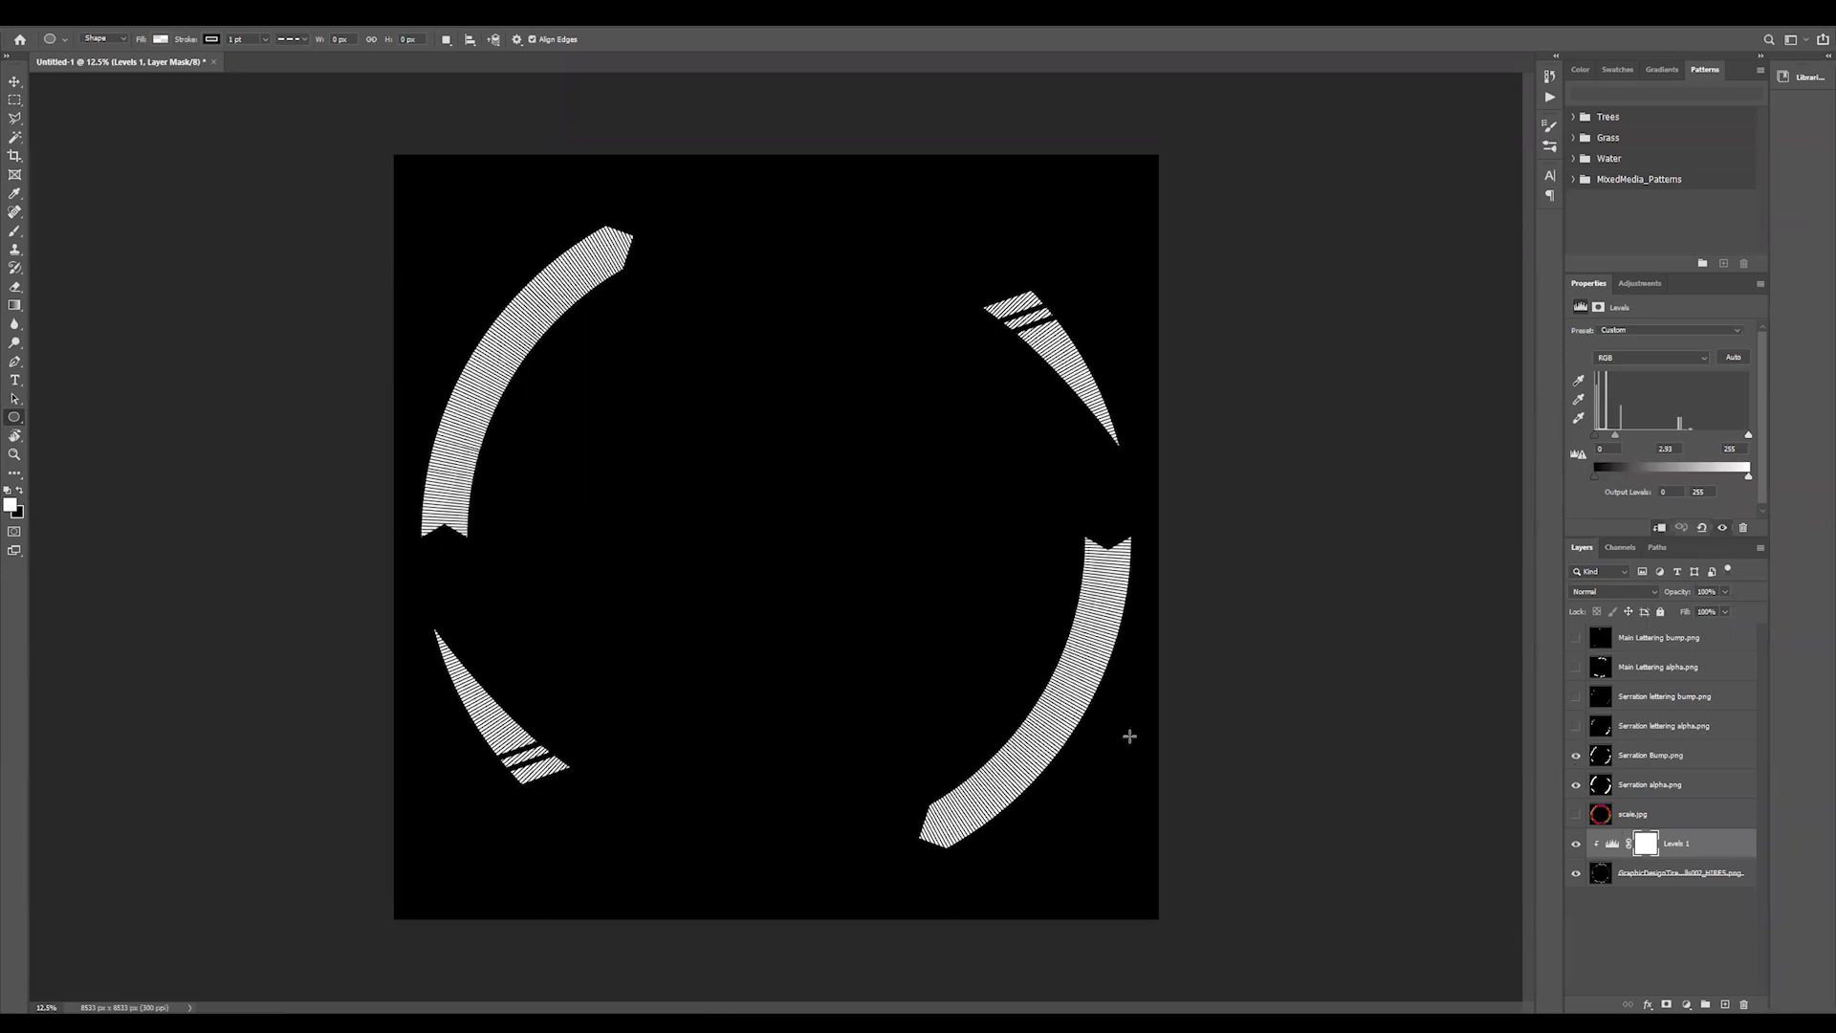
pyautogui.hotkey('ctrl', '=')
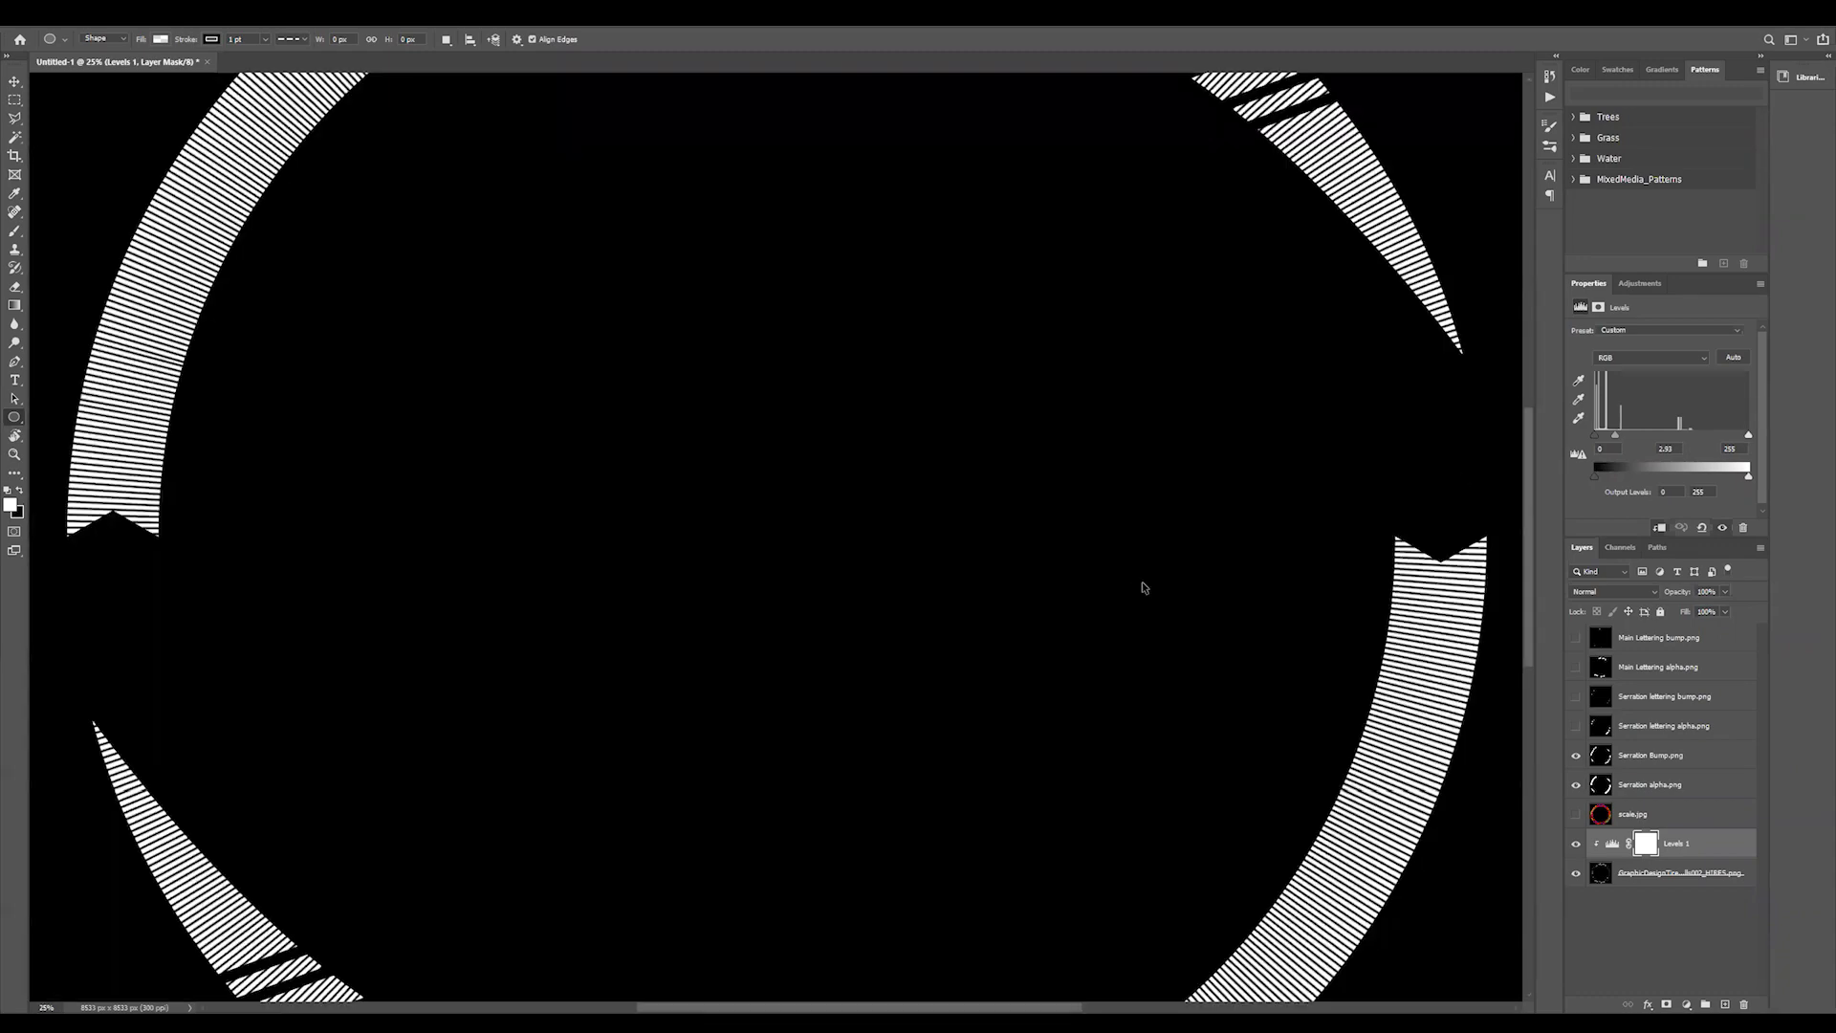
pyautogui.hotkey('ctrl', '-')
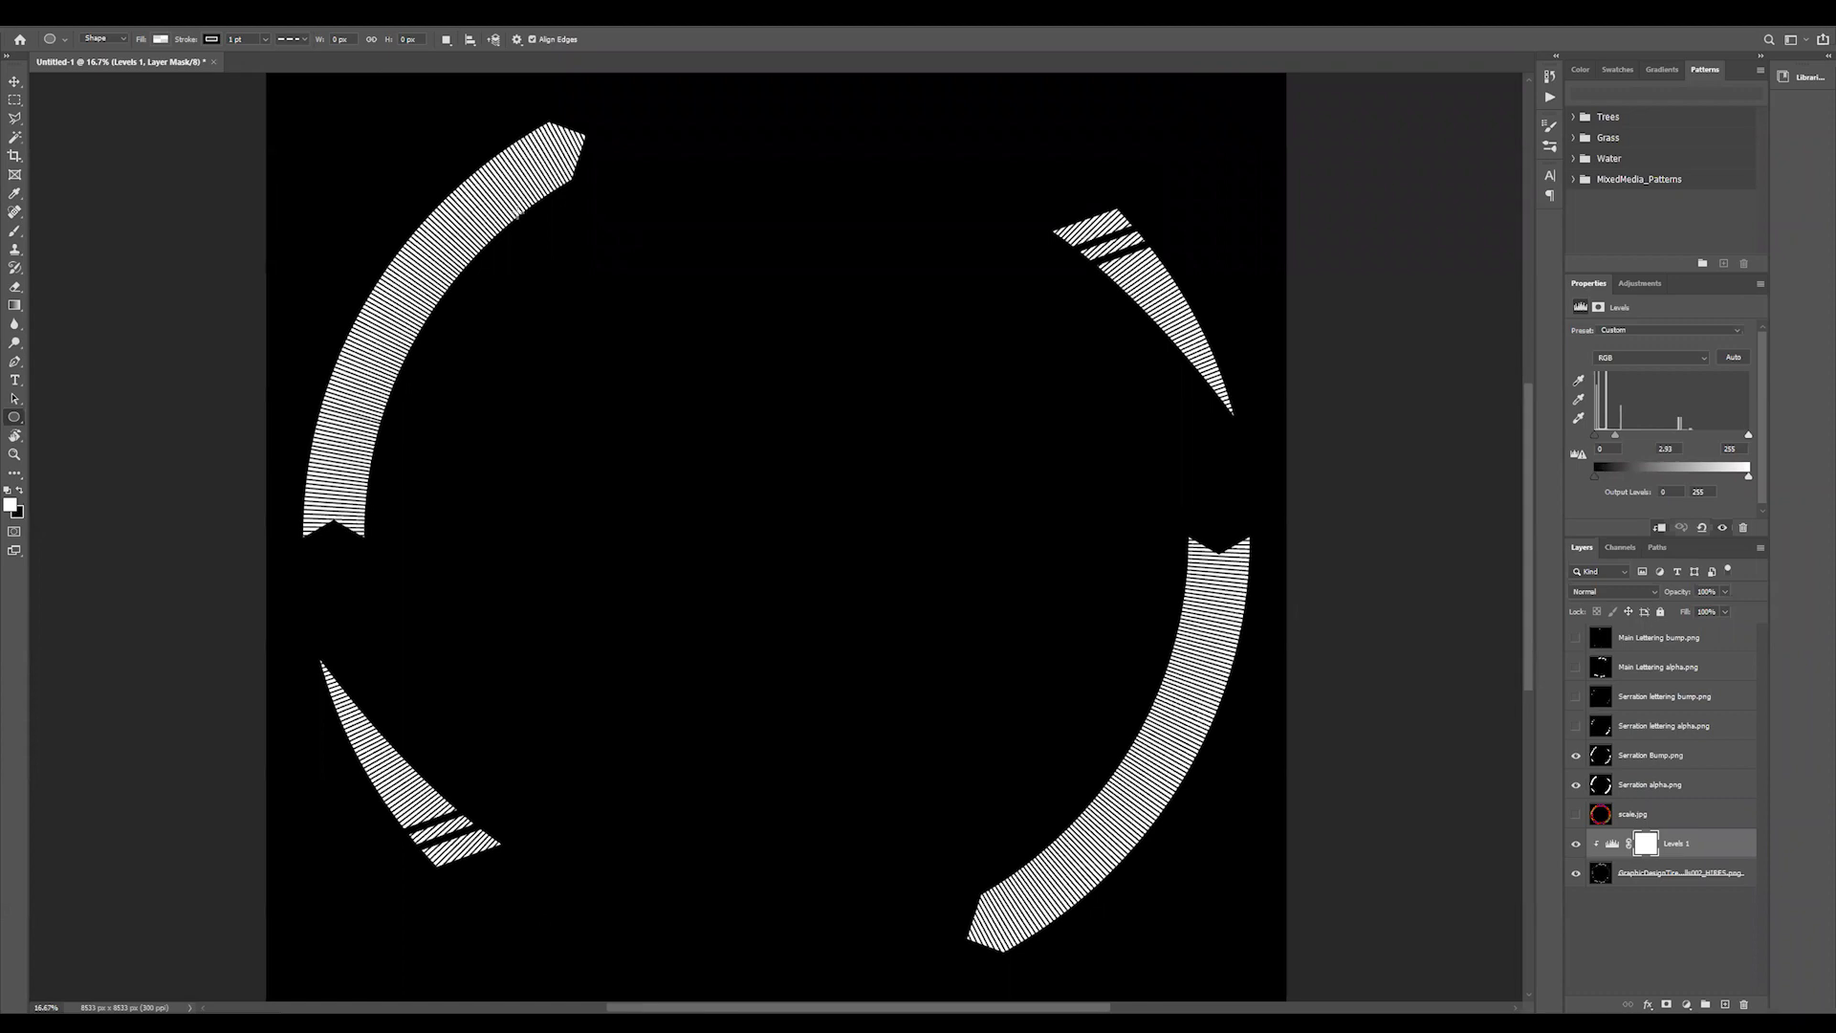
# - Show the Serration lettering alpha.png and Serration lettering bump.png layers, briefly isolating the base graphic layer for comparison
pyautogui.click(1576, 725)
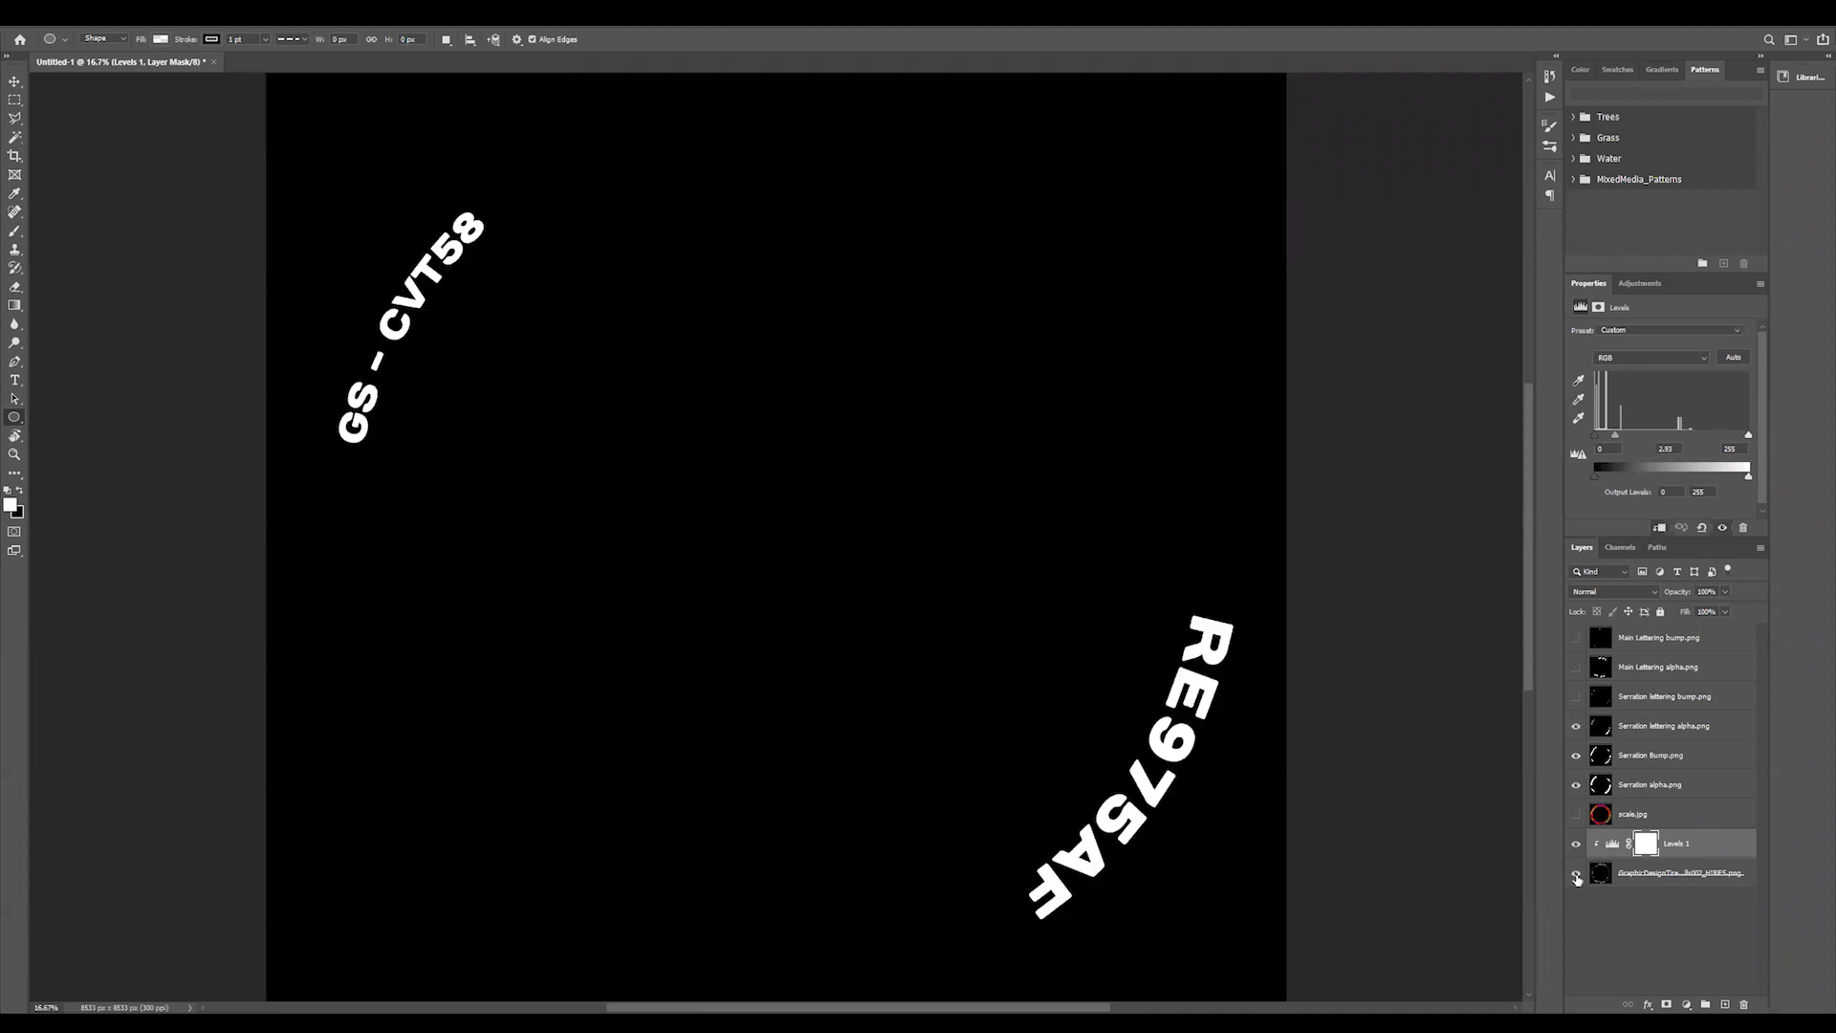
pyautogui.keyDown('alt'); pyautogui.click(1576, 874); pyautogui.keyUp('alt')
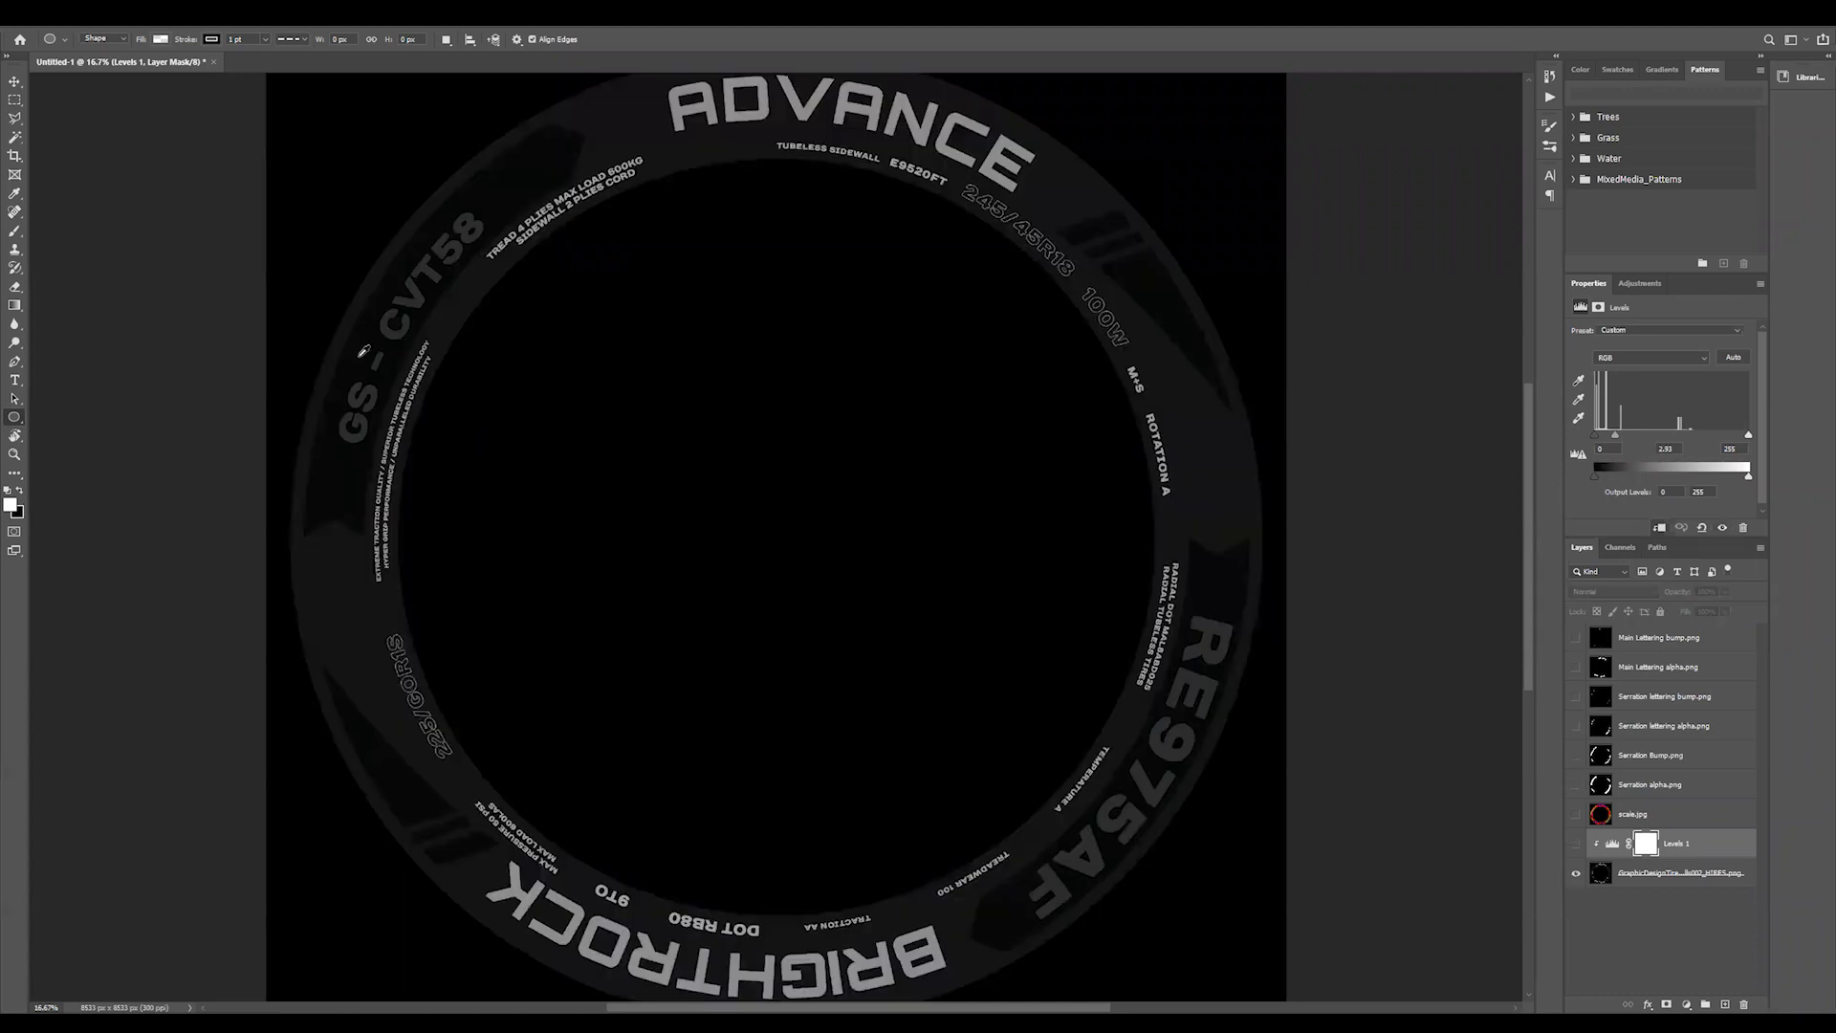
pyautogui.keyDown('alt'); pyautogui.click(1573, 875); pyautogui.keyUp('alt')
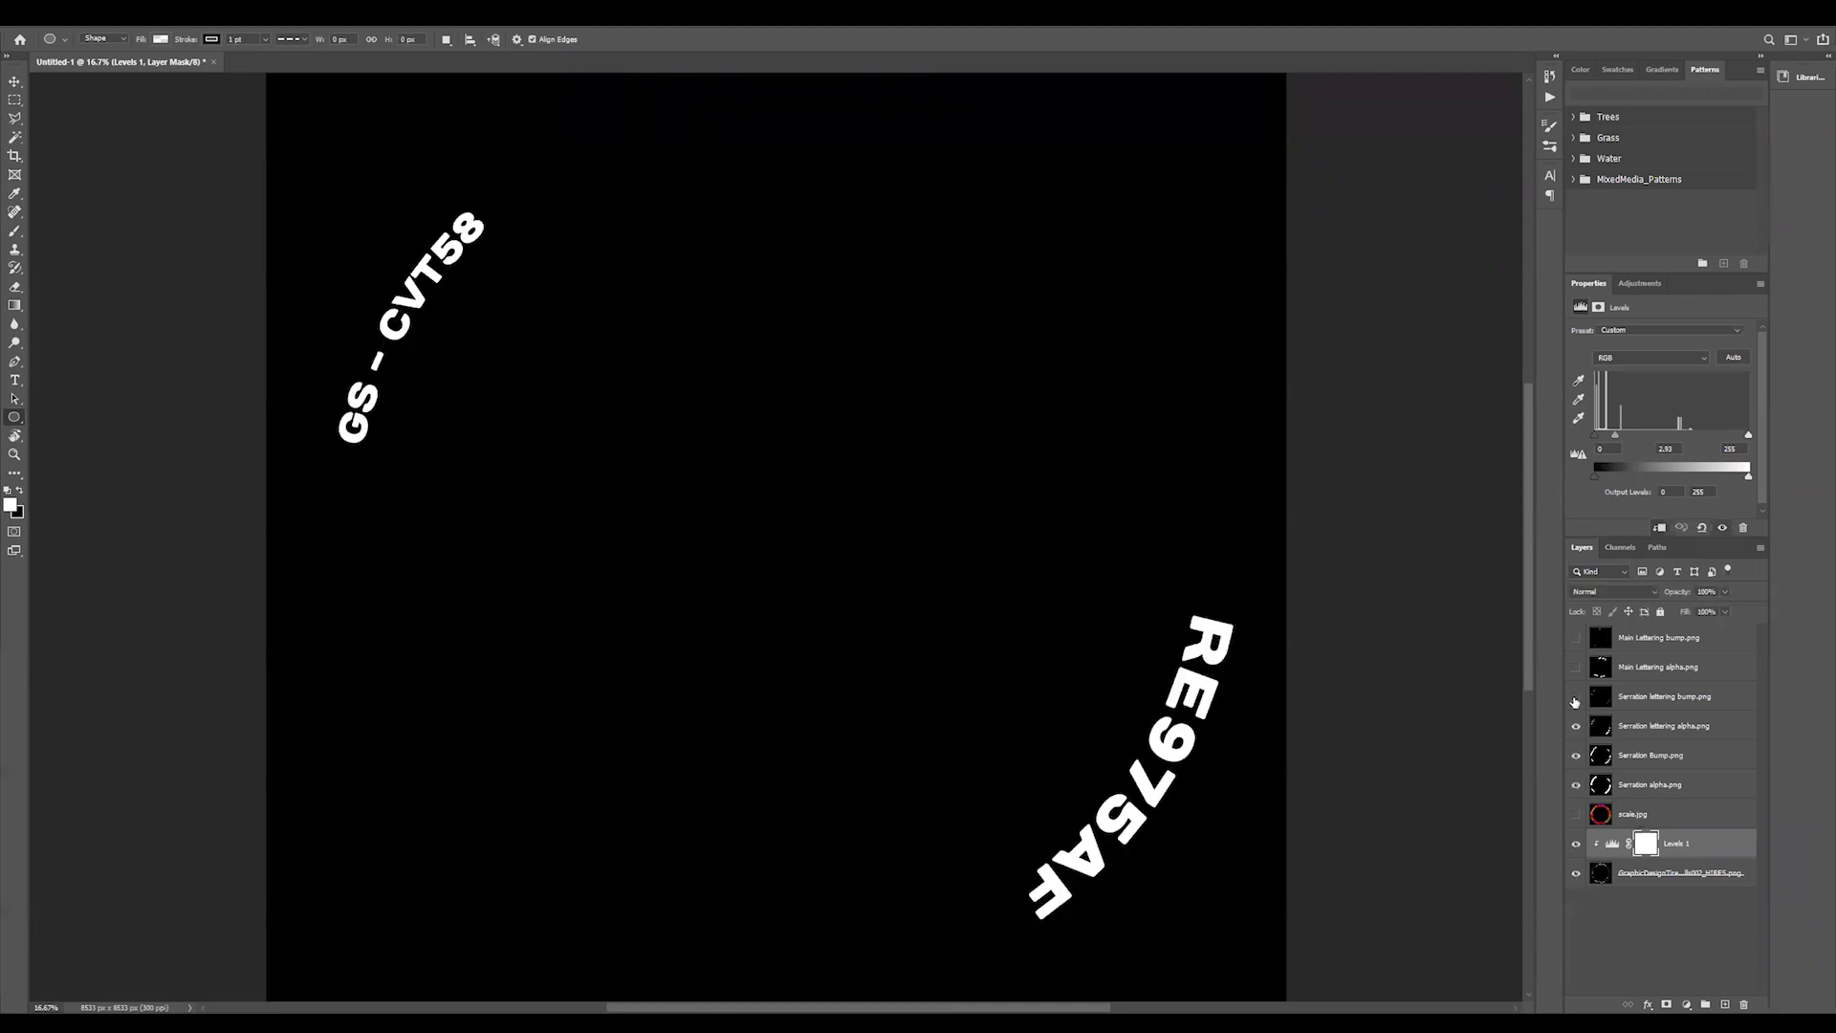
pyautogui.click(1575, 698)
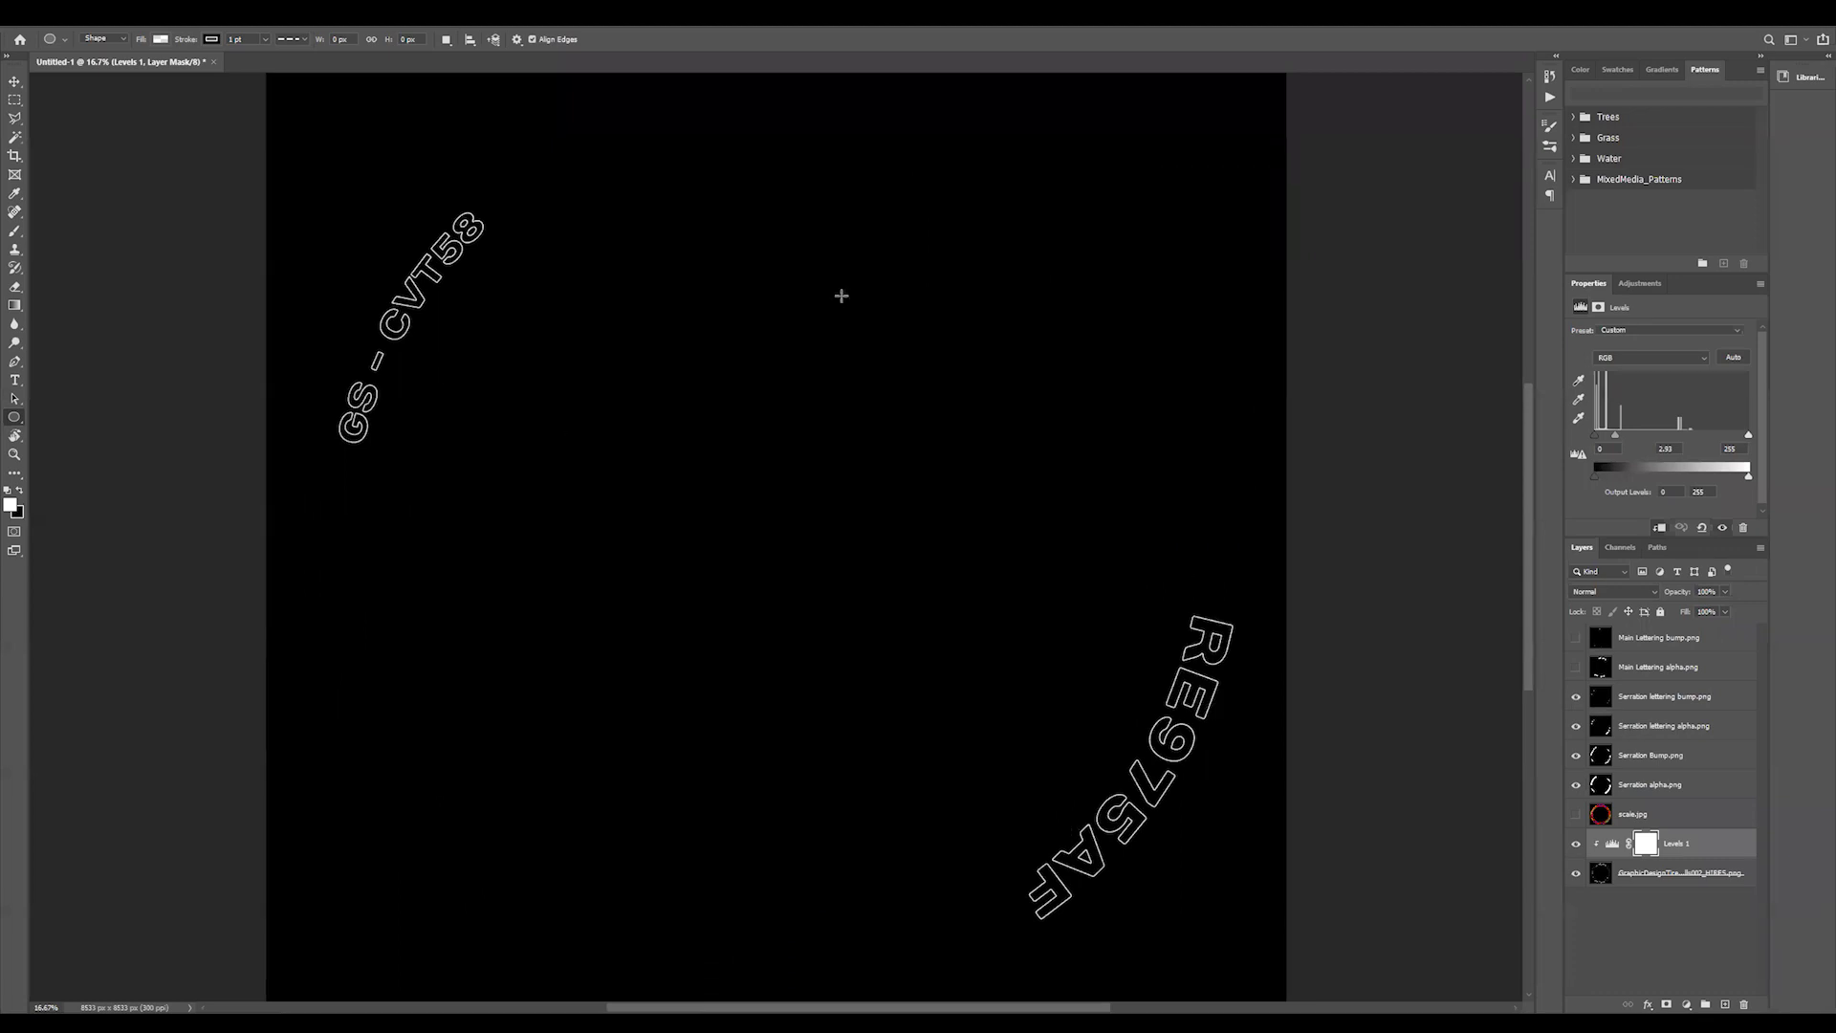
# - Show the Main Lettering alpha.png and Main Lettering bump.png layers, select the bump layer and inspect its ADVANCE outline
pyautogui.click(1576, 673)
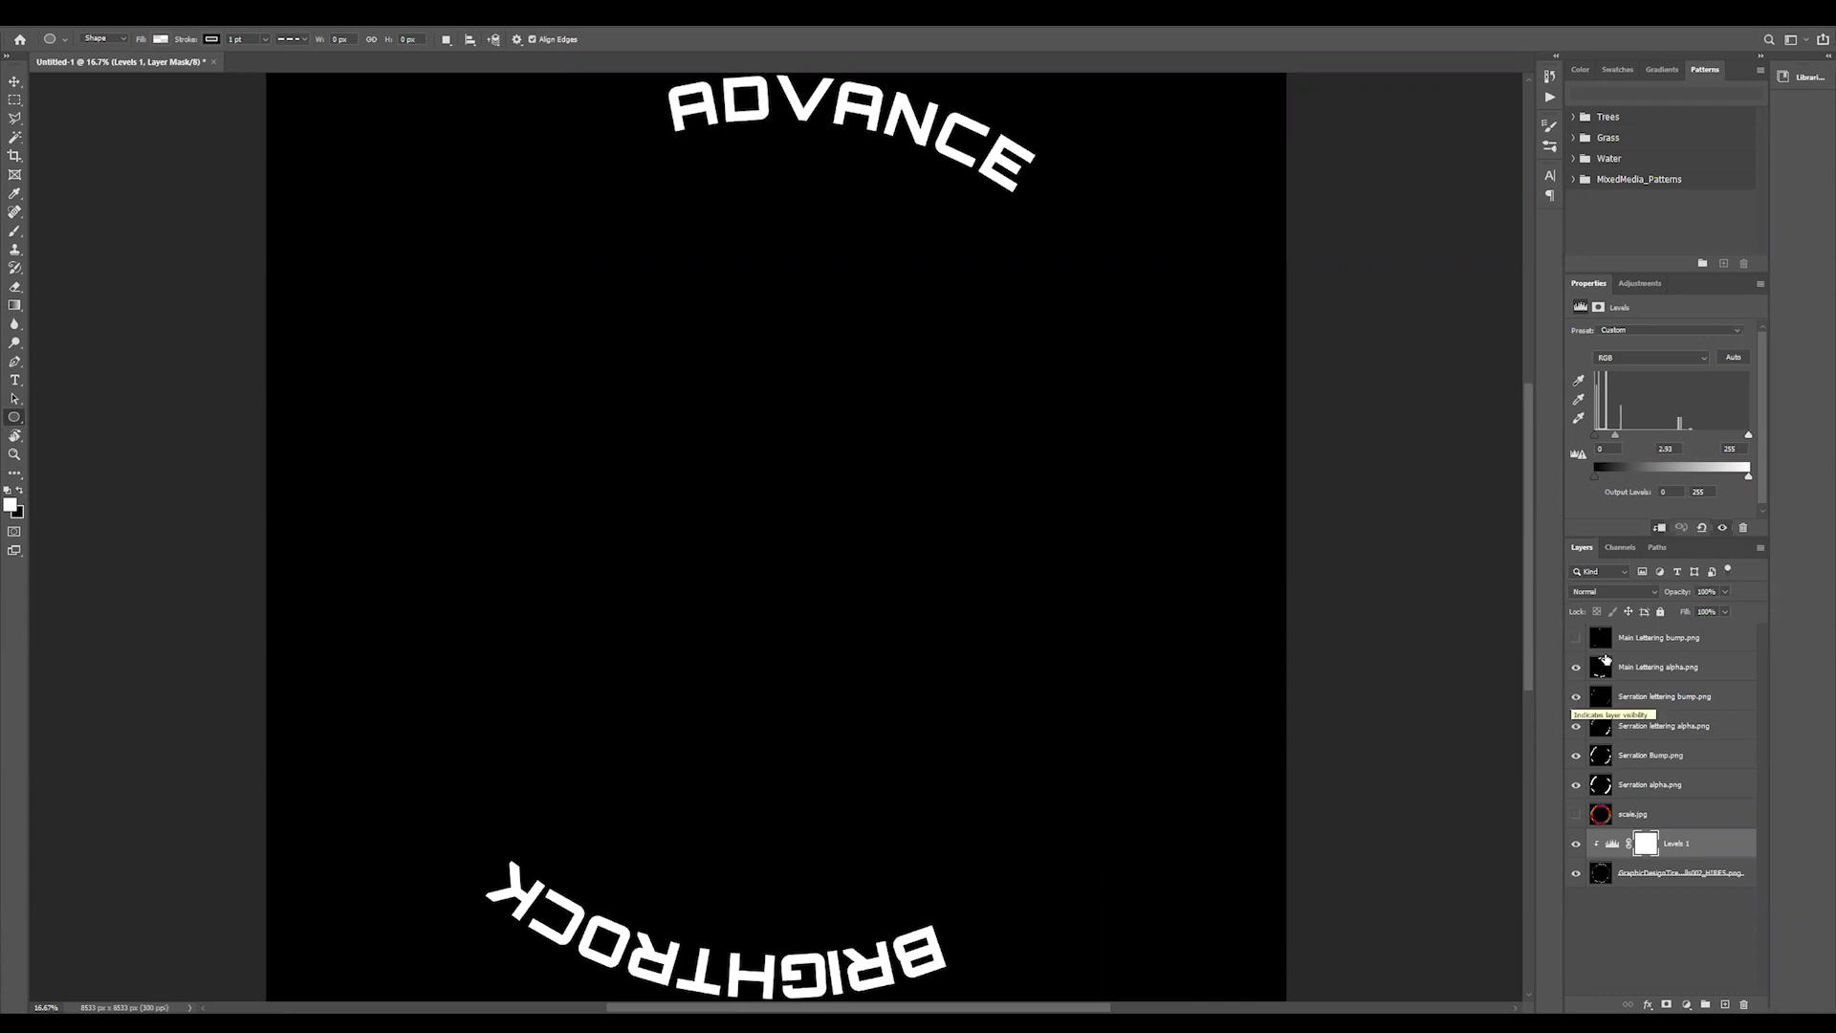
pyautogui.click(1575, 639)
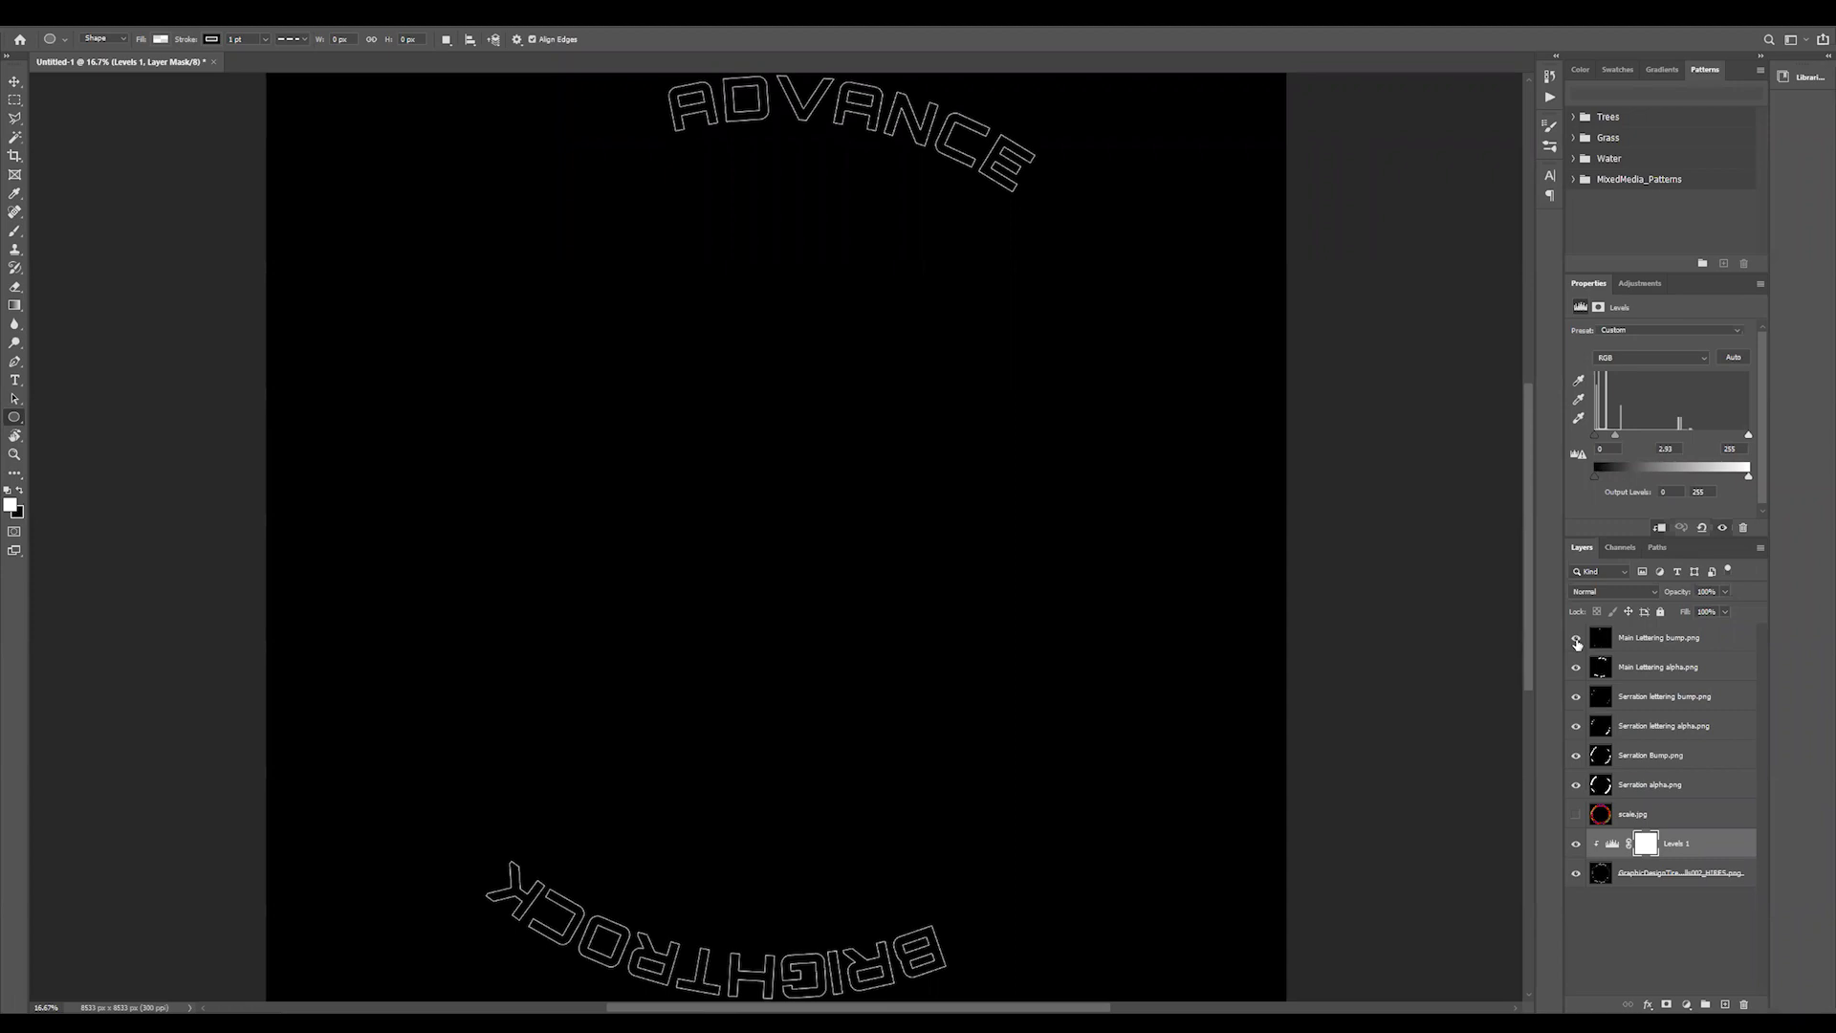
pyautogui.click(1648, 650)
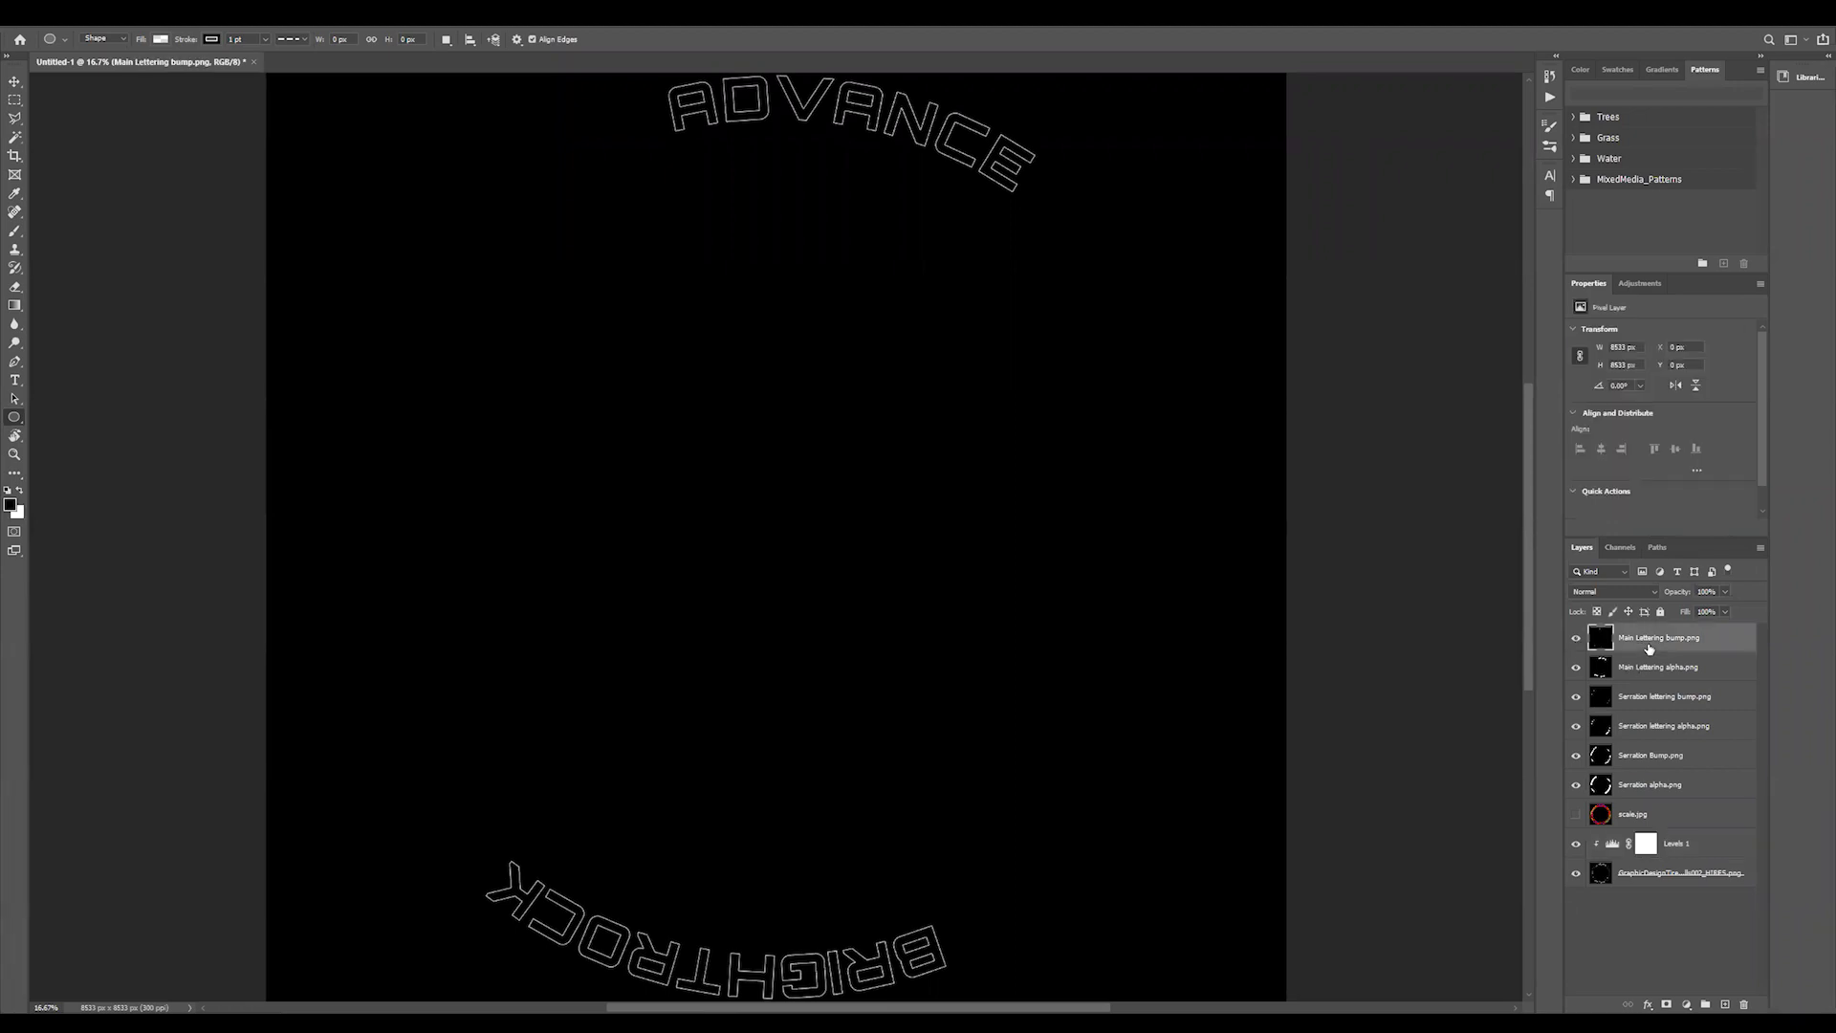
pyautogui.hotkey('ctrl', '+')
pyautogui.hotkey('ctrl', '+')
pyautogui.hotkey('ctrl', '+')
pyautogui.scroll(5, 909, 705)
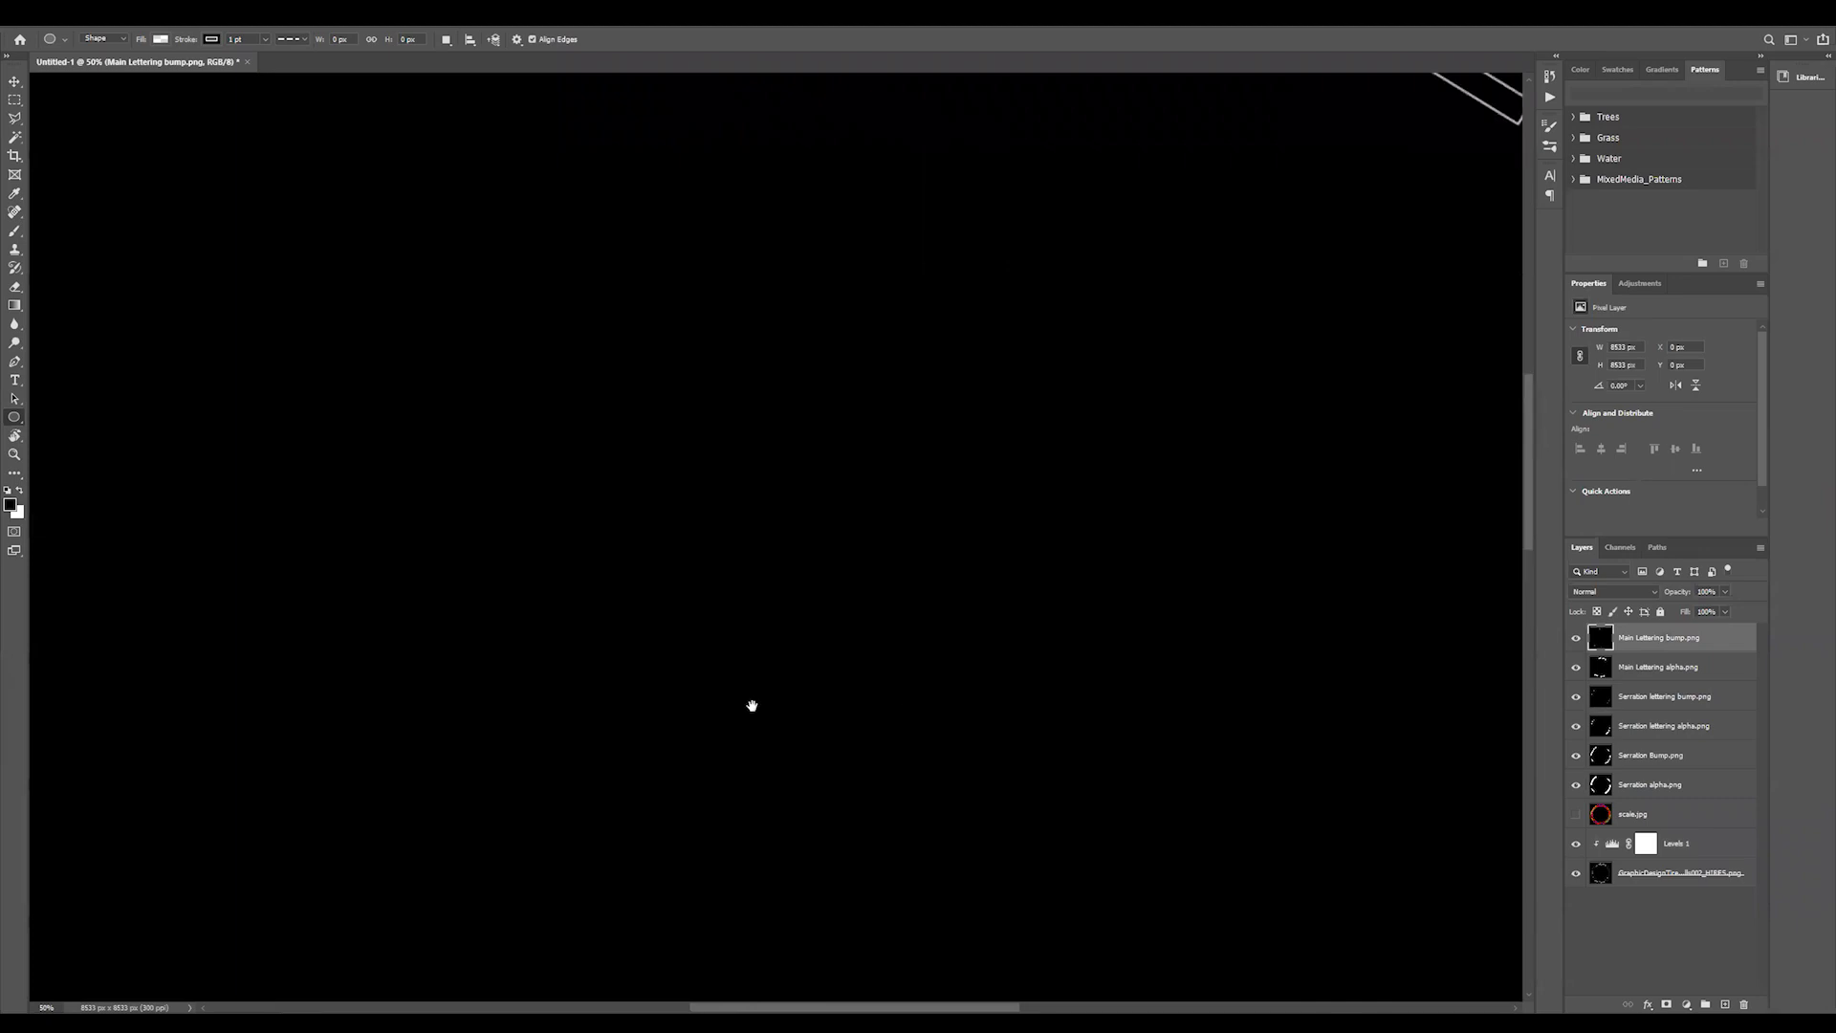
pyautogui.scroll(5, 873, 697)
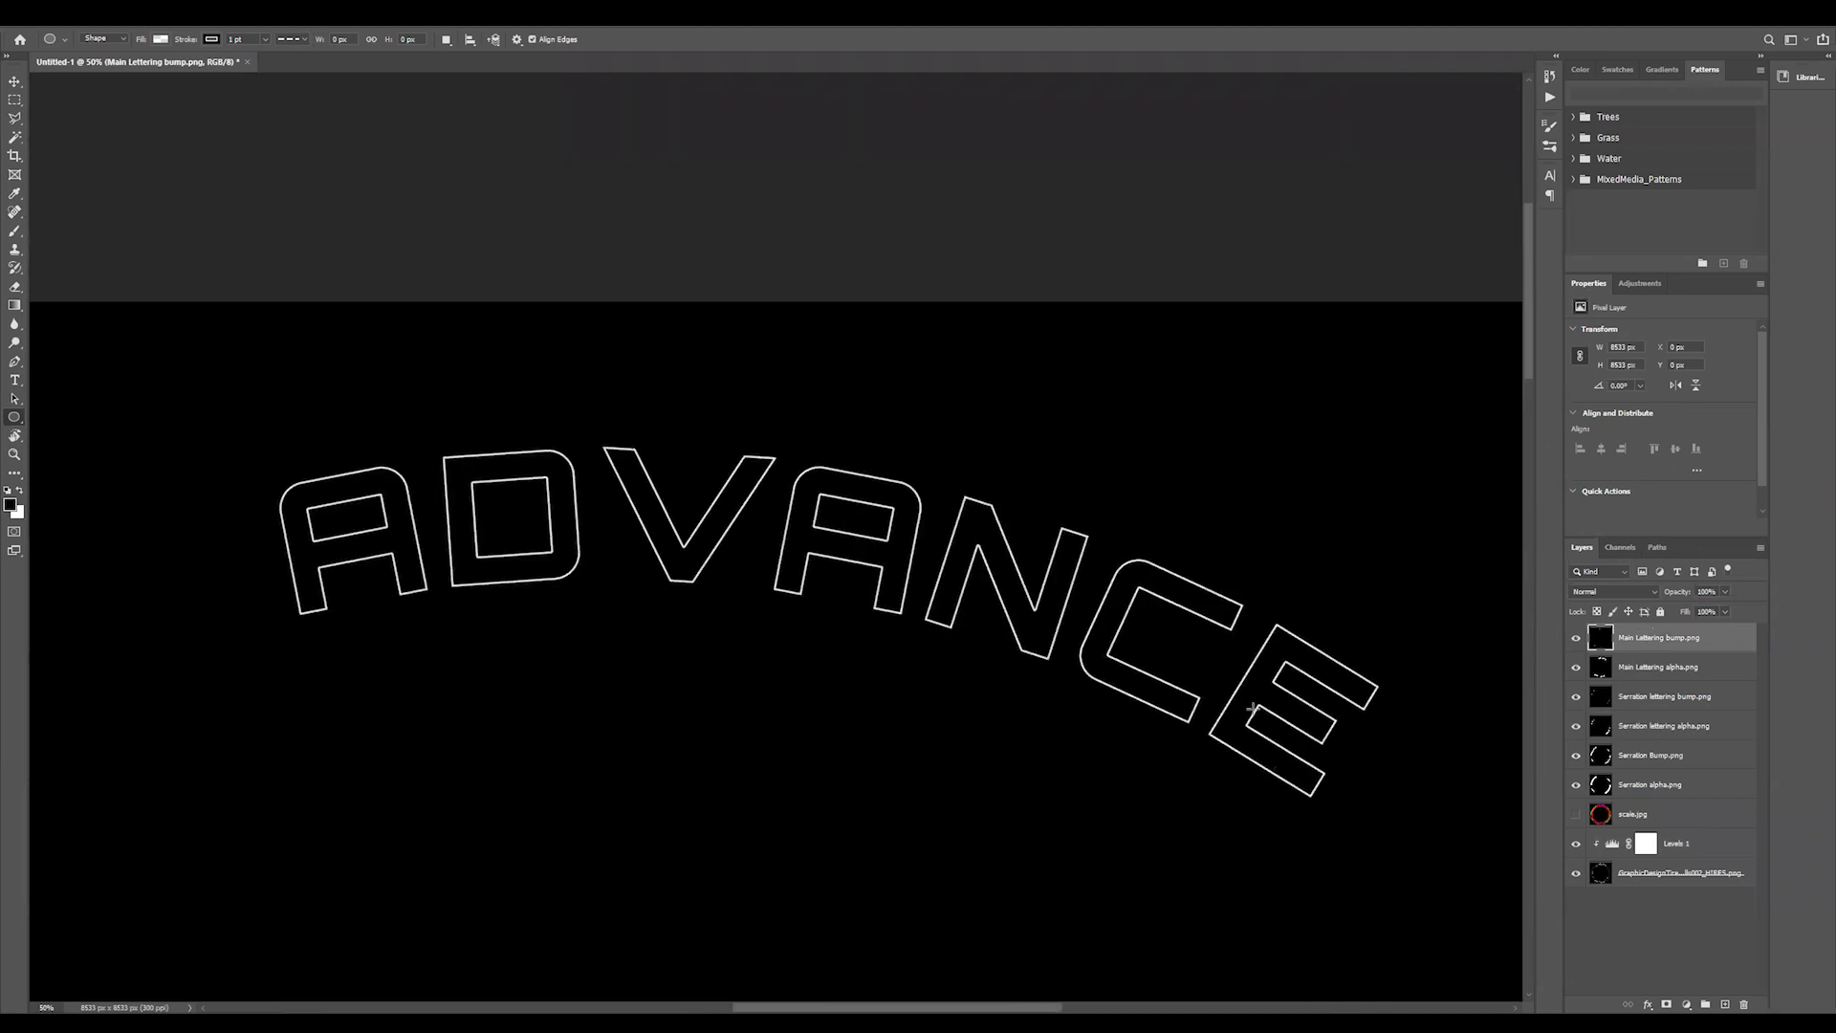
pyautogui.click(206, 29)
pyautogui.moveTo(243, 180)
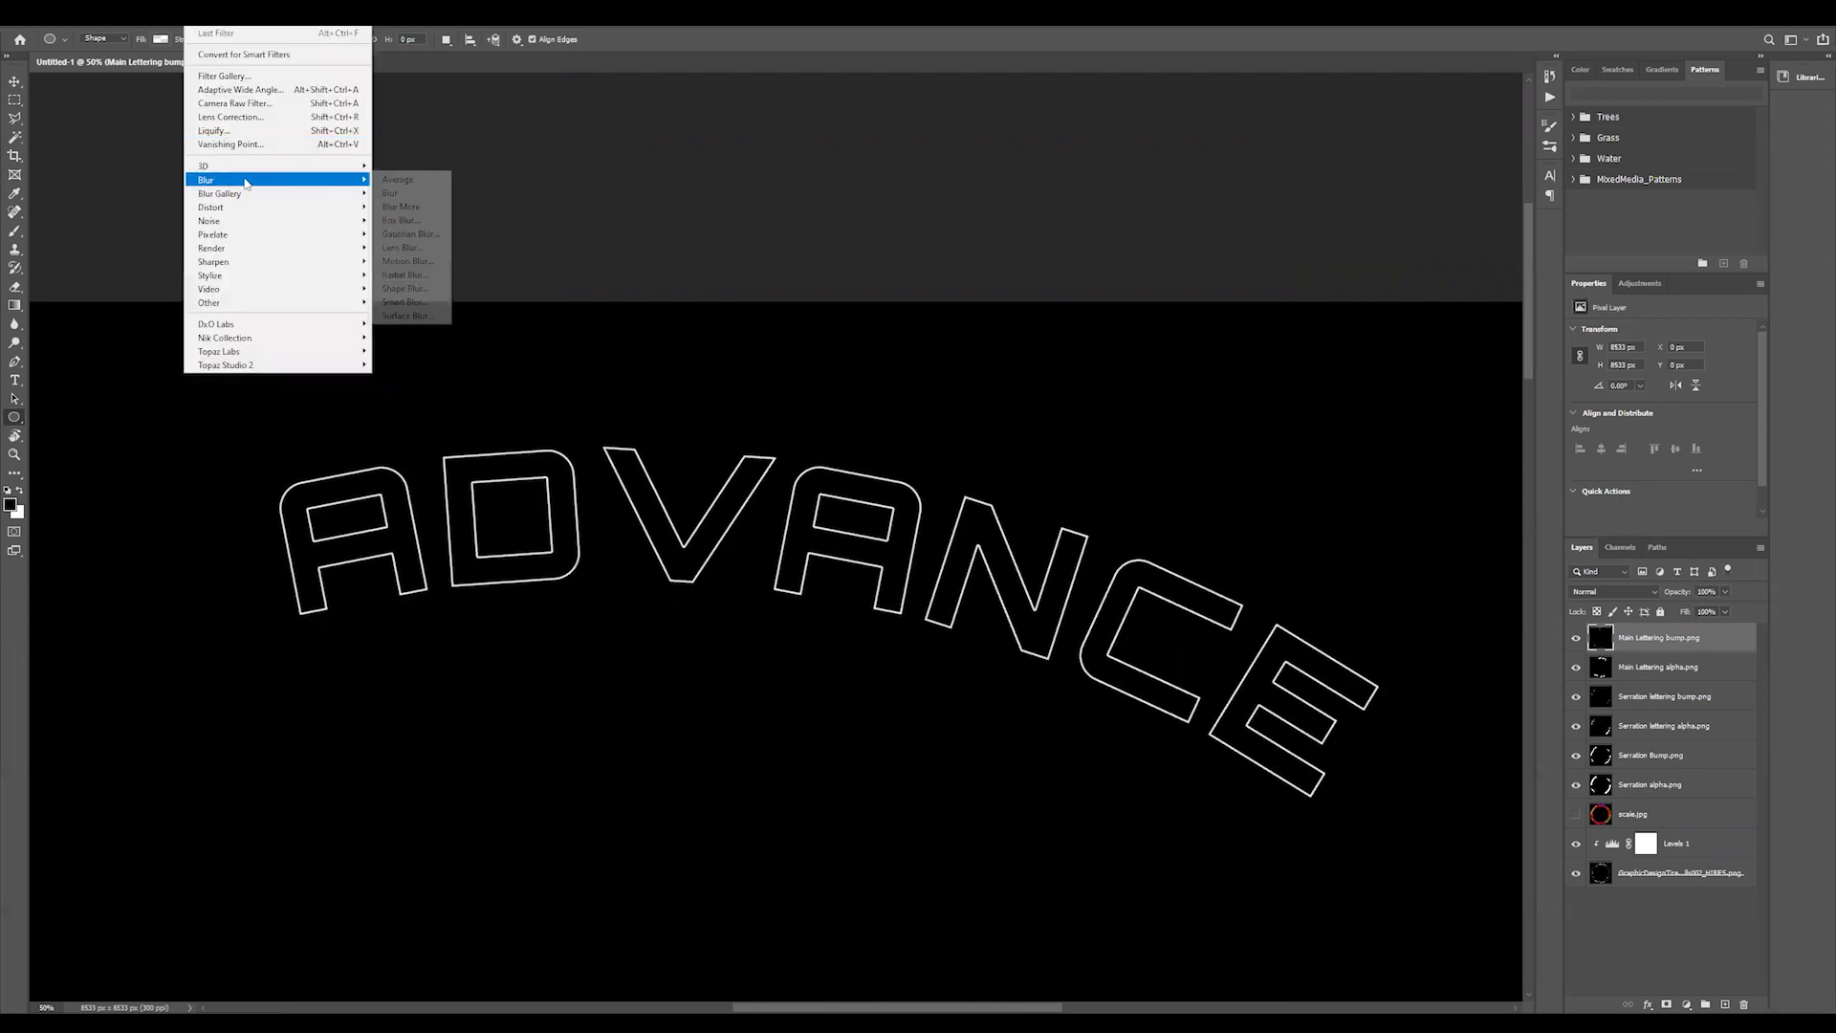
pyautogui.click(420, 234)
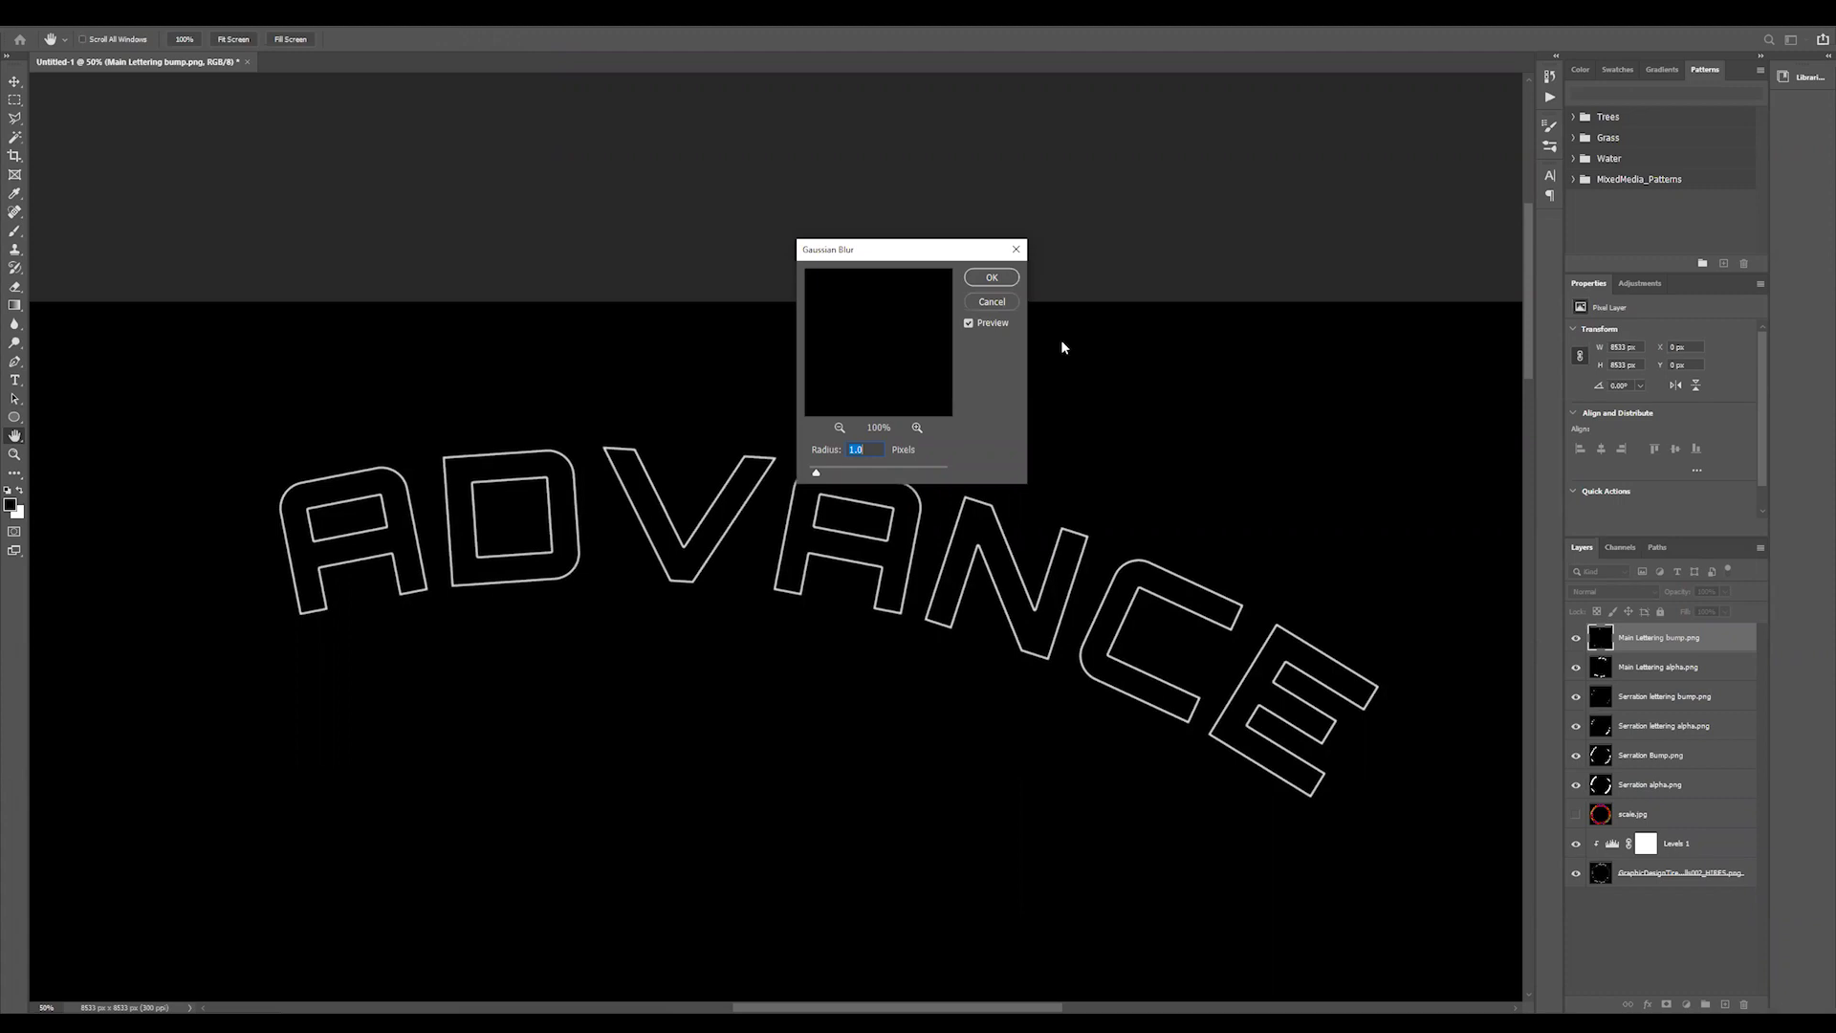
pyautogui.click(991, 309)
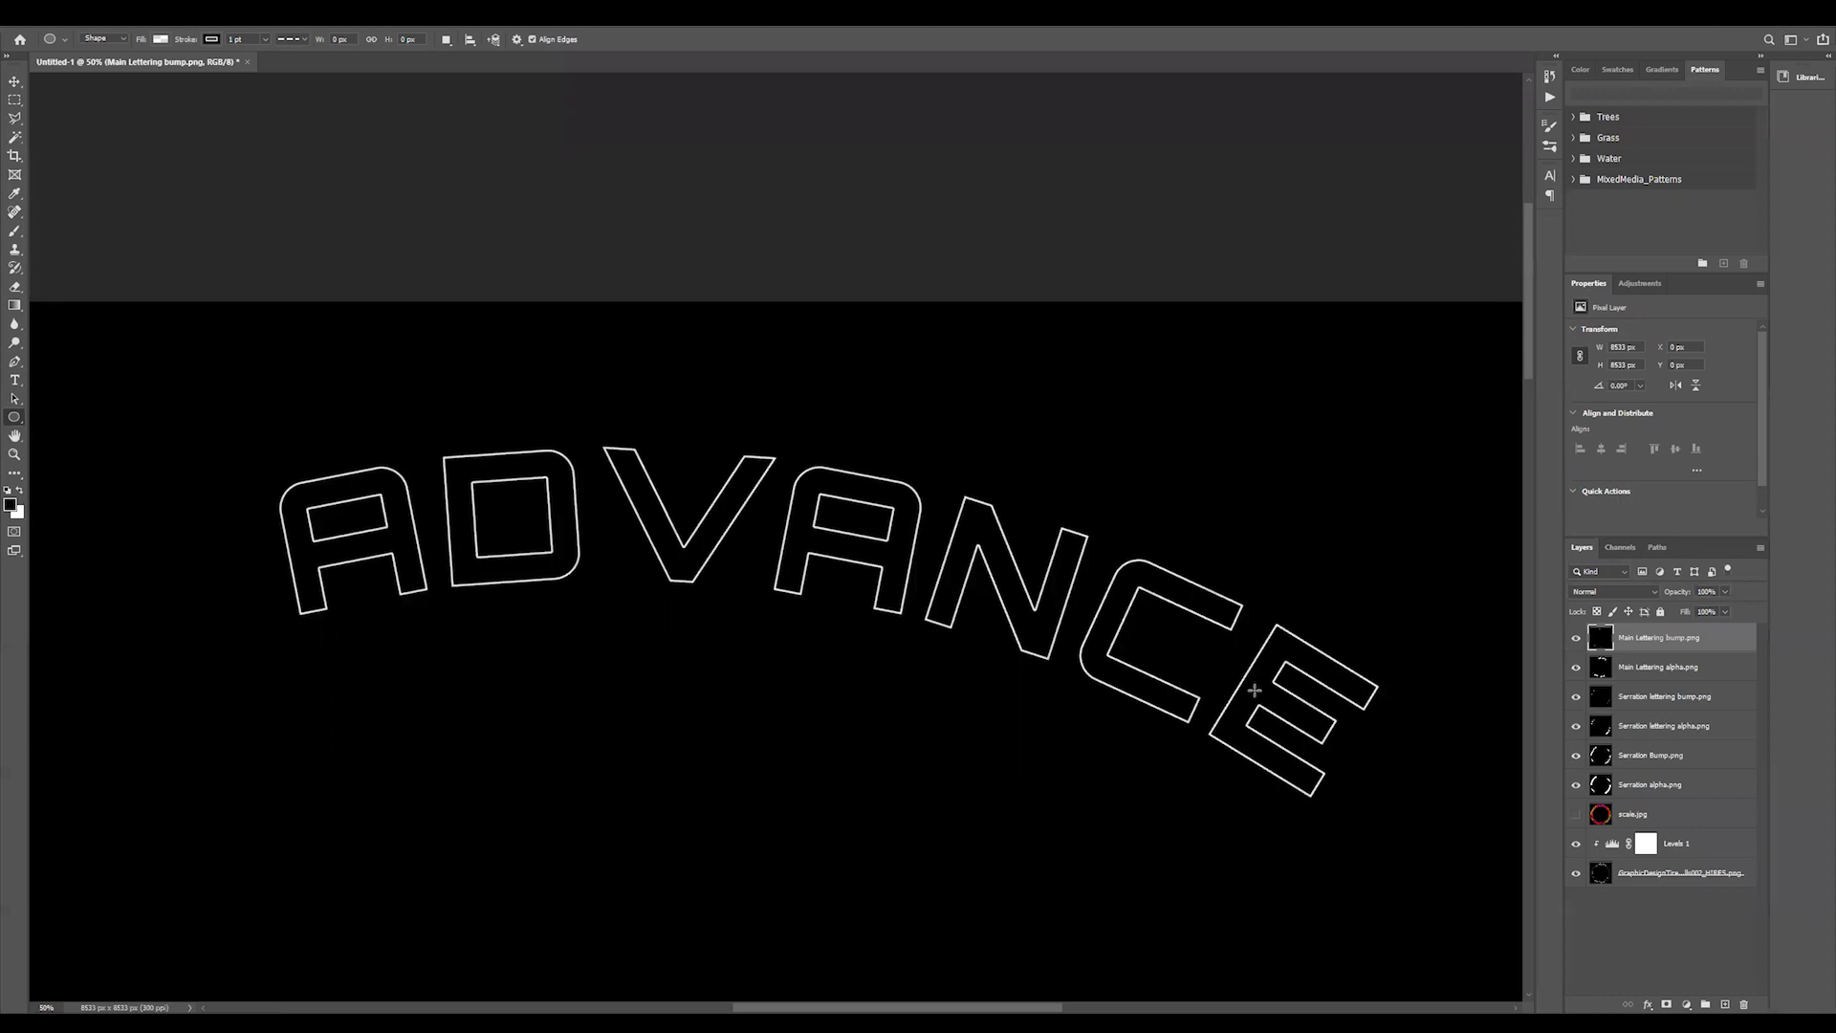
pyautogui.scroll(-1, 1252, 694)
pyautogui.scroll(-5, 1250, 703)
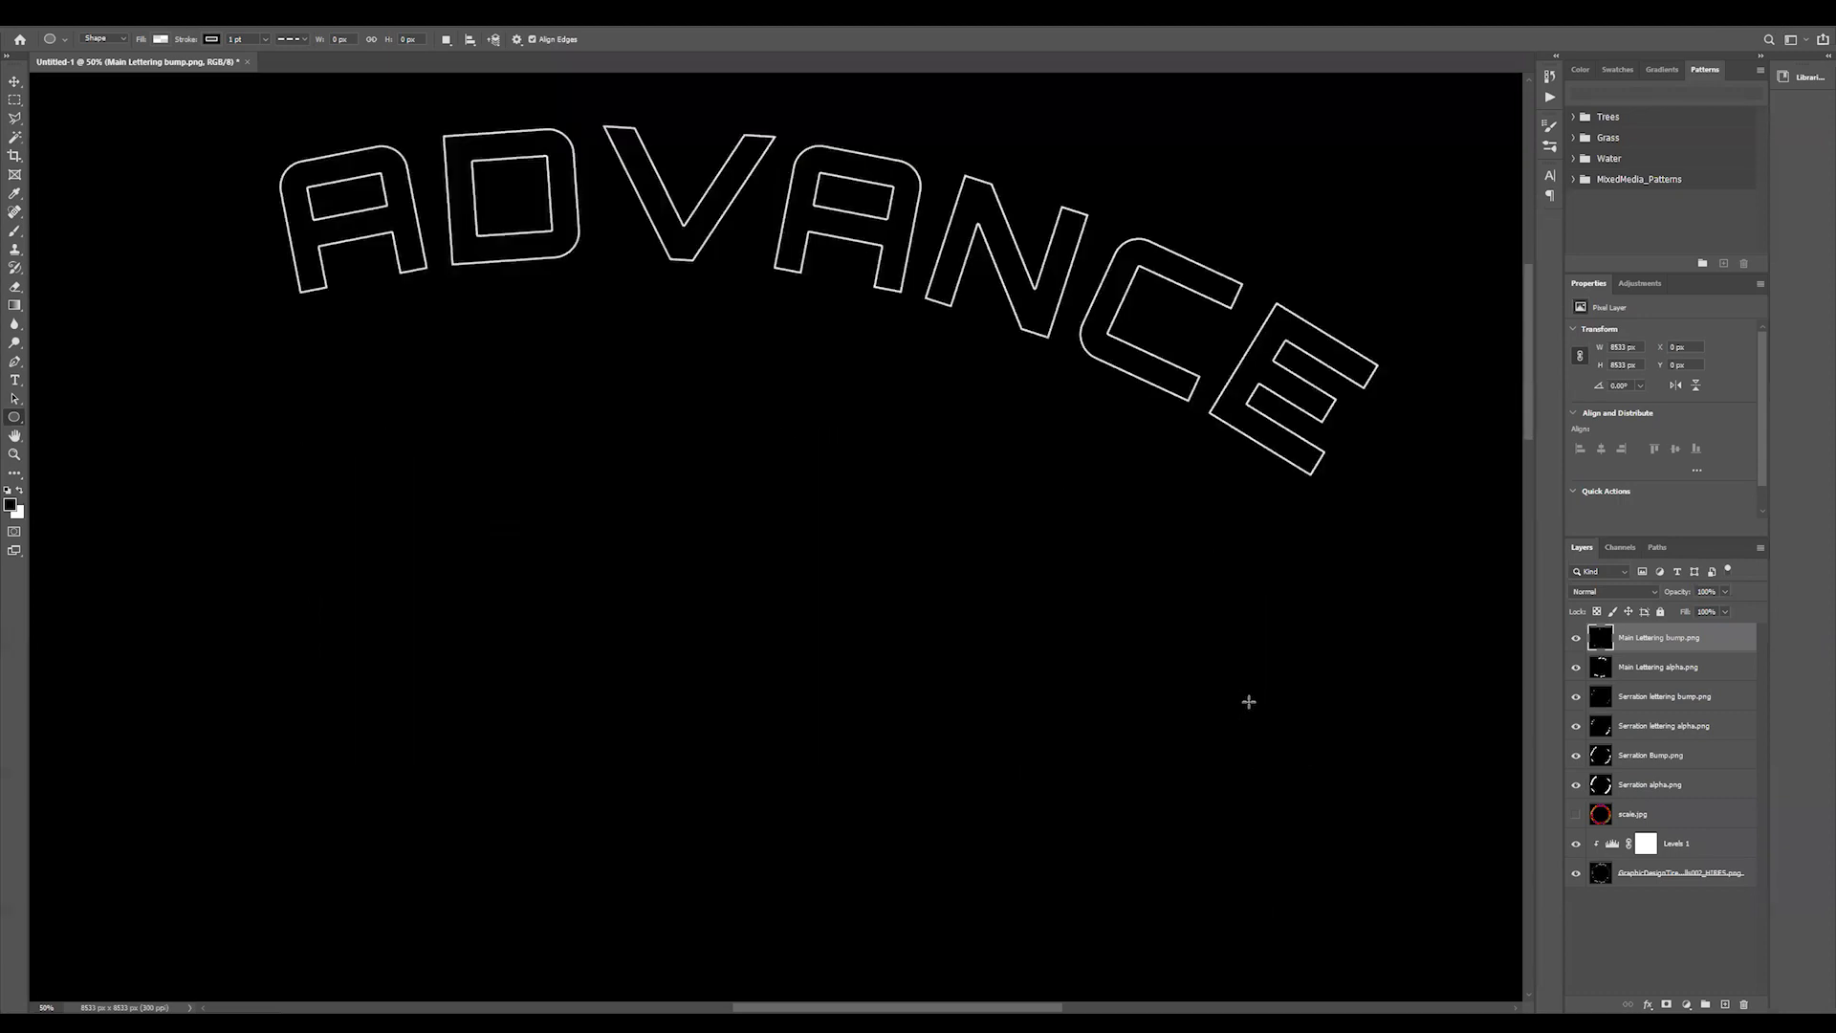
pyautogui.scroll(3, 1193, 783)
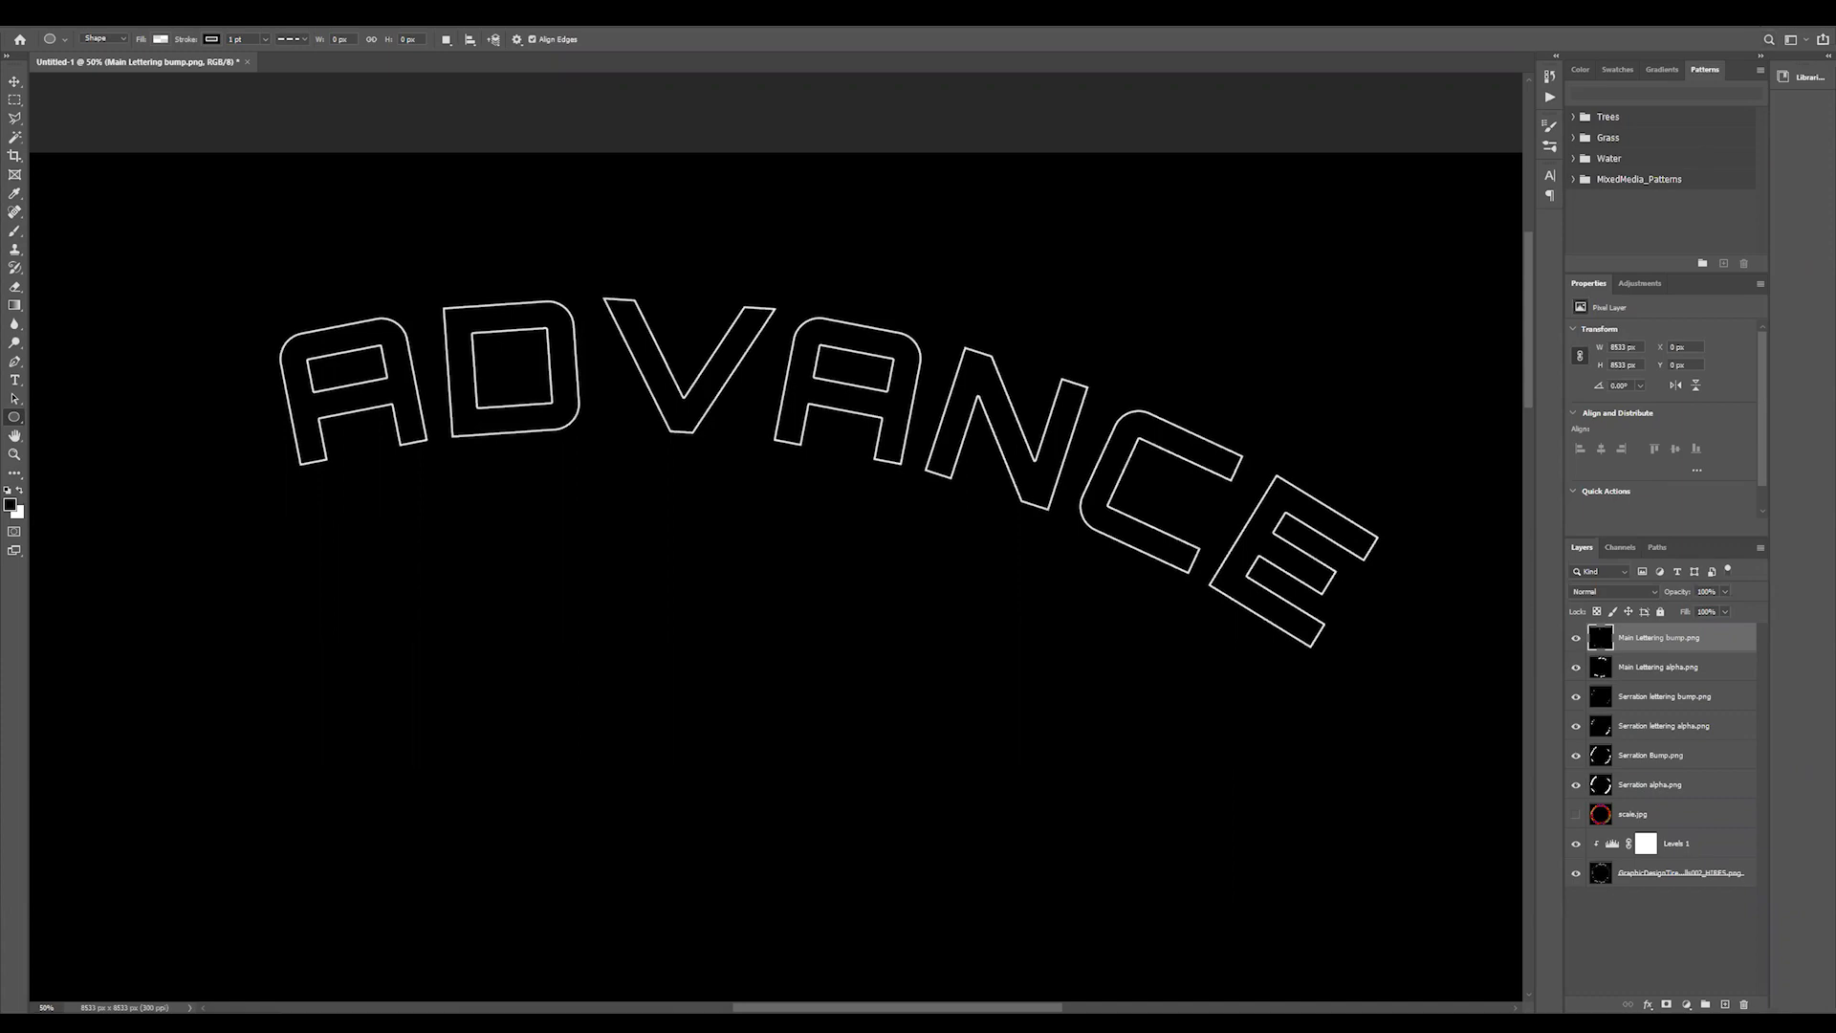
# - Switch to KeyShot, activate the Studio 2Wheel Tire studio and view the plain tire at an angle
pyautogui.hotkey('alt', 'Tab')
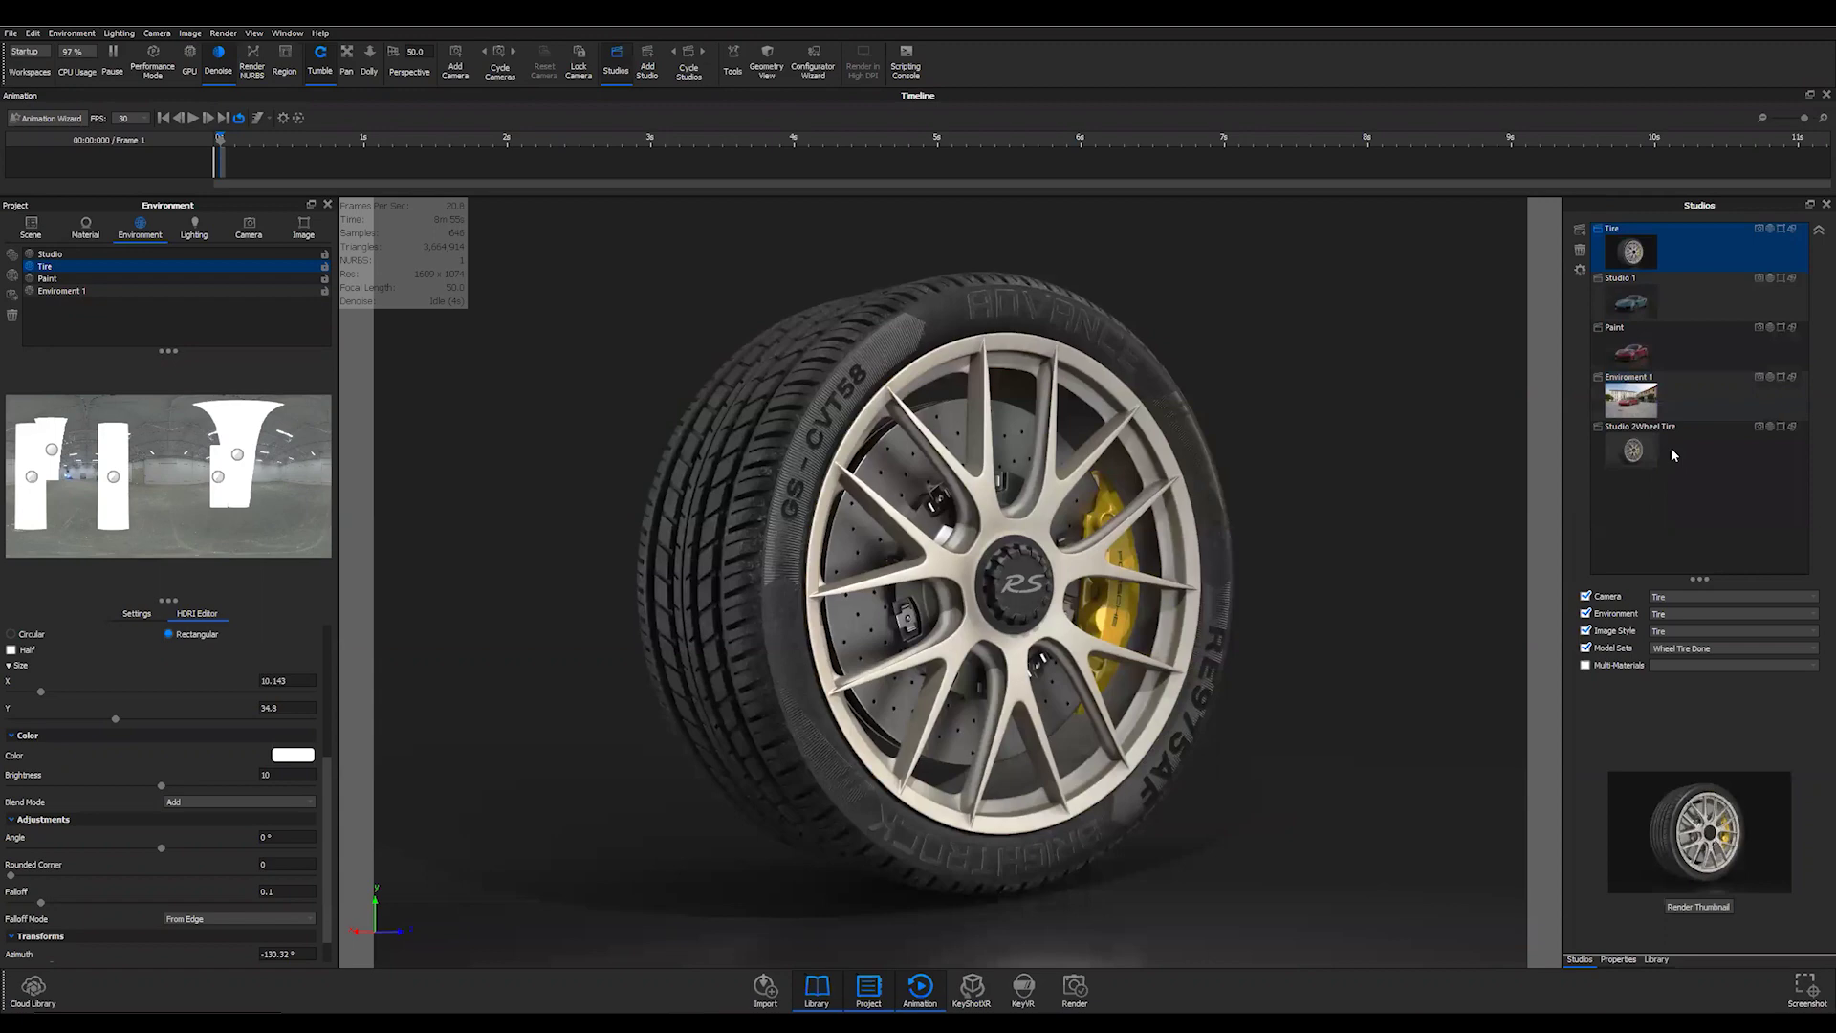
pyautogui.click(1636, 460)
pyautogui.doubleClick(1636, 460)
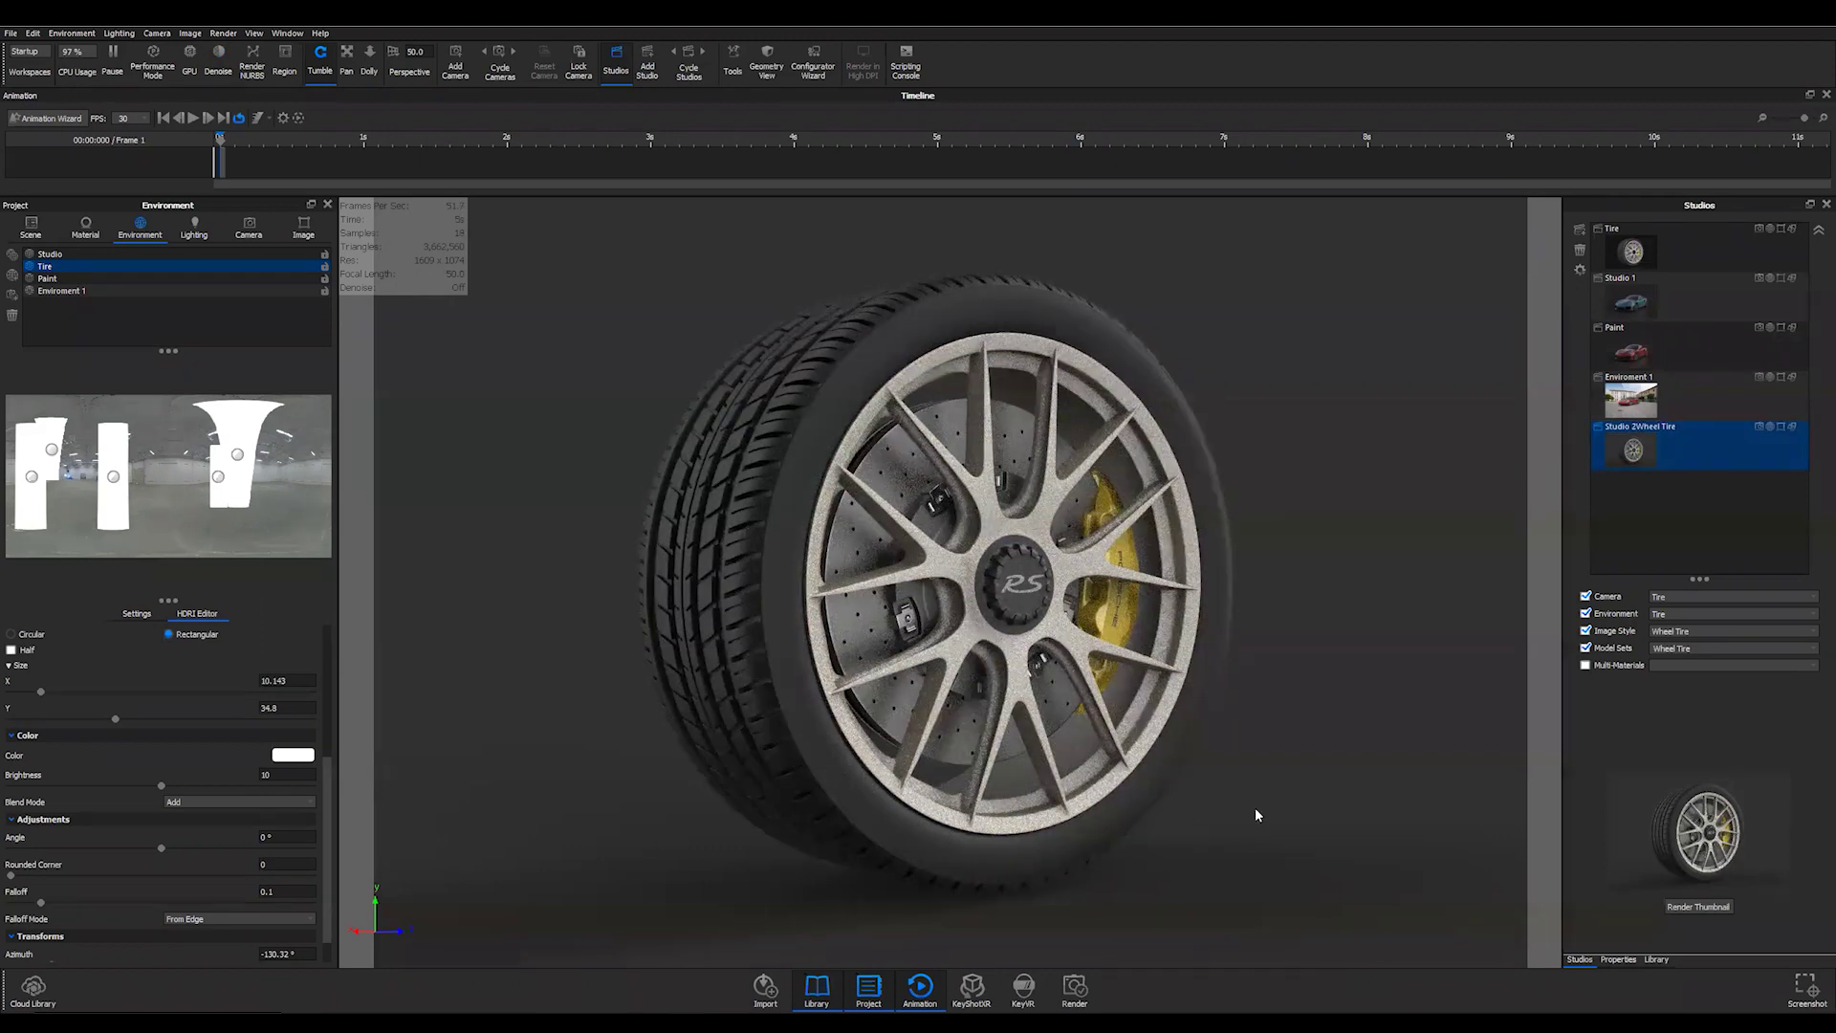
pyautogui.moveTo(1369, 535); pyautogui.dragTo(1029, 342)
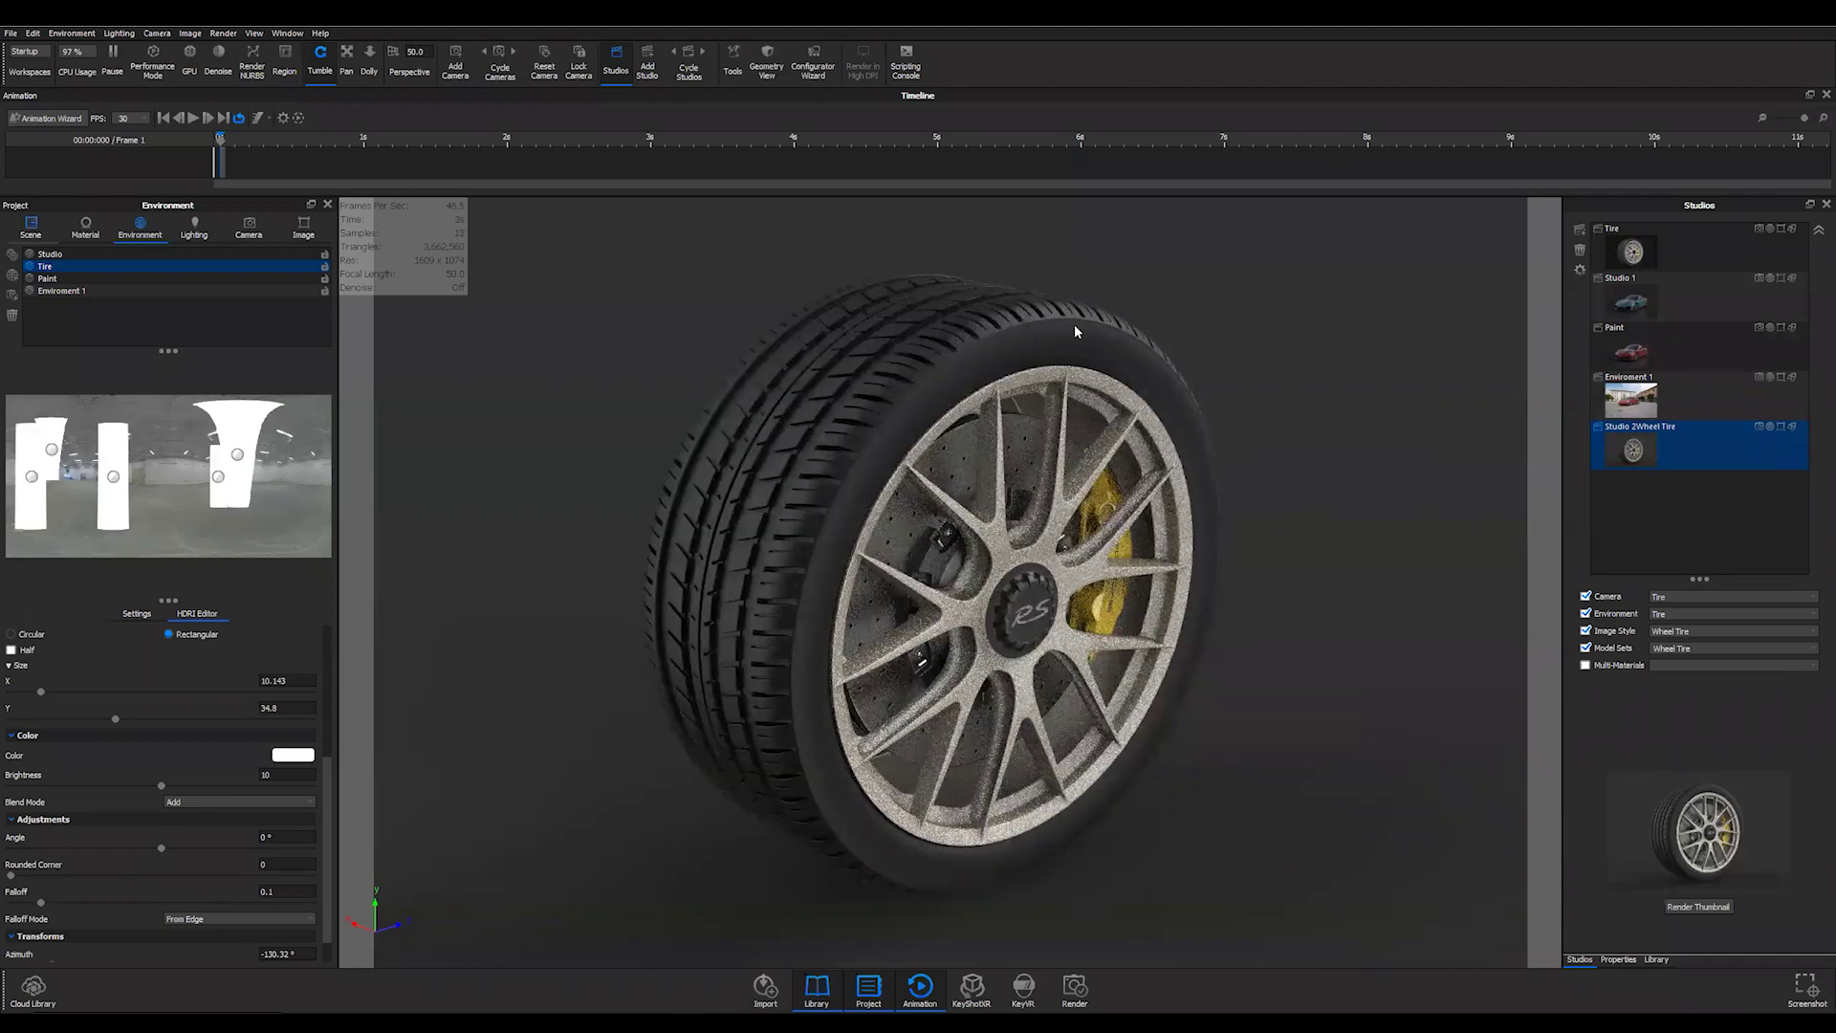
# - Select the tire part, toggle its visibility off and on, and inspect its tread and sidewall
pyautogui.click(1031, 357)
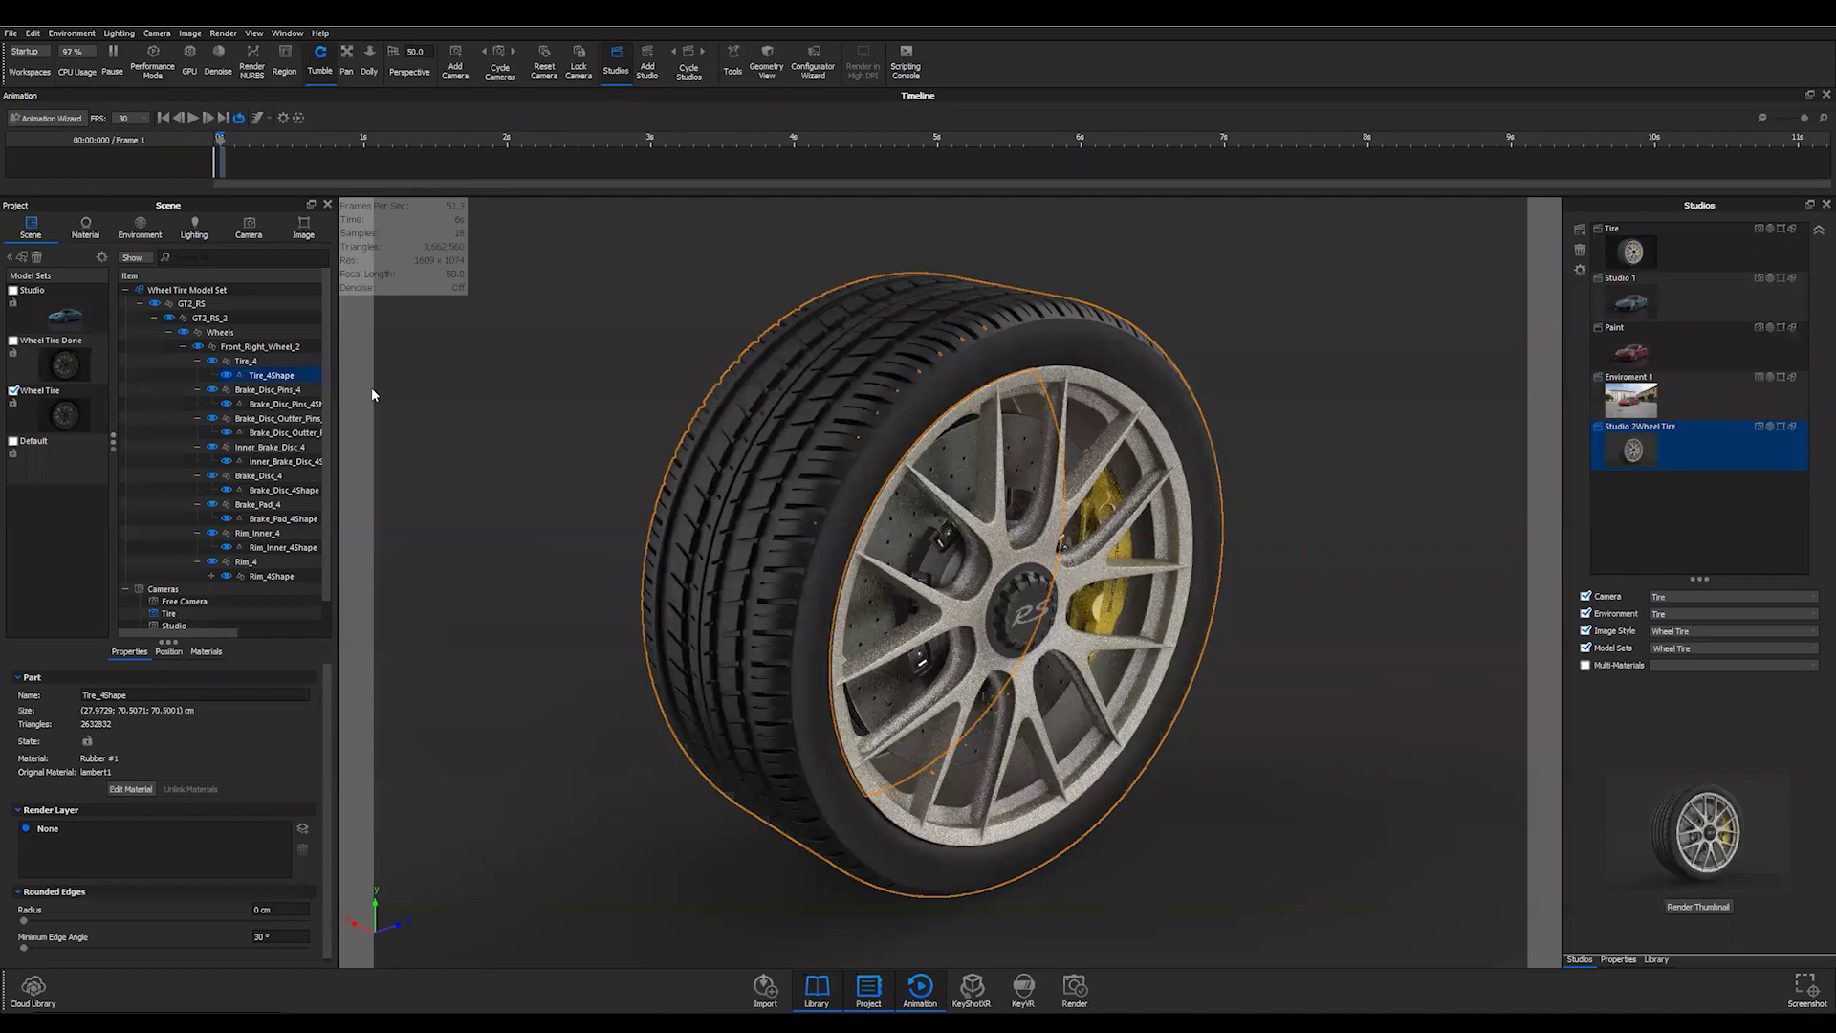
pyautogui.click(219, 378)
pyautogui.click(223, 376)
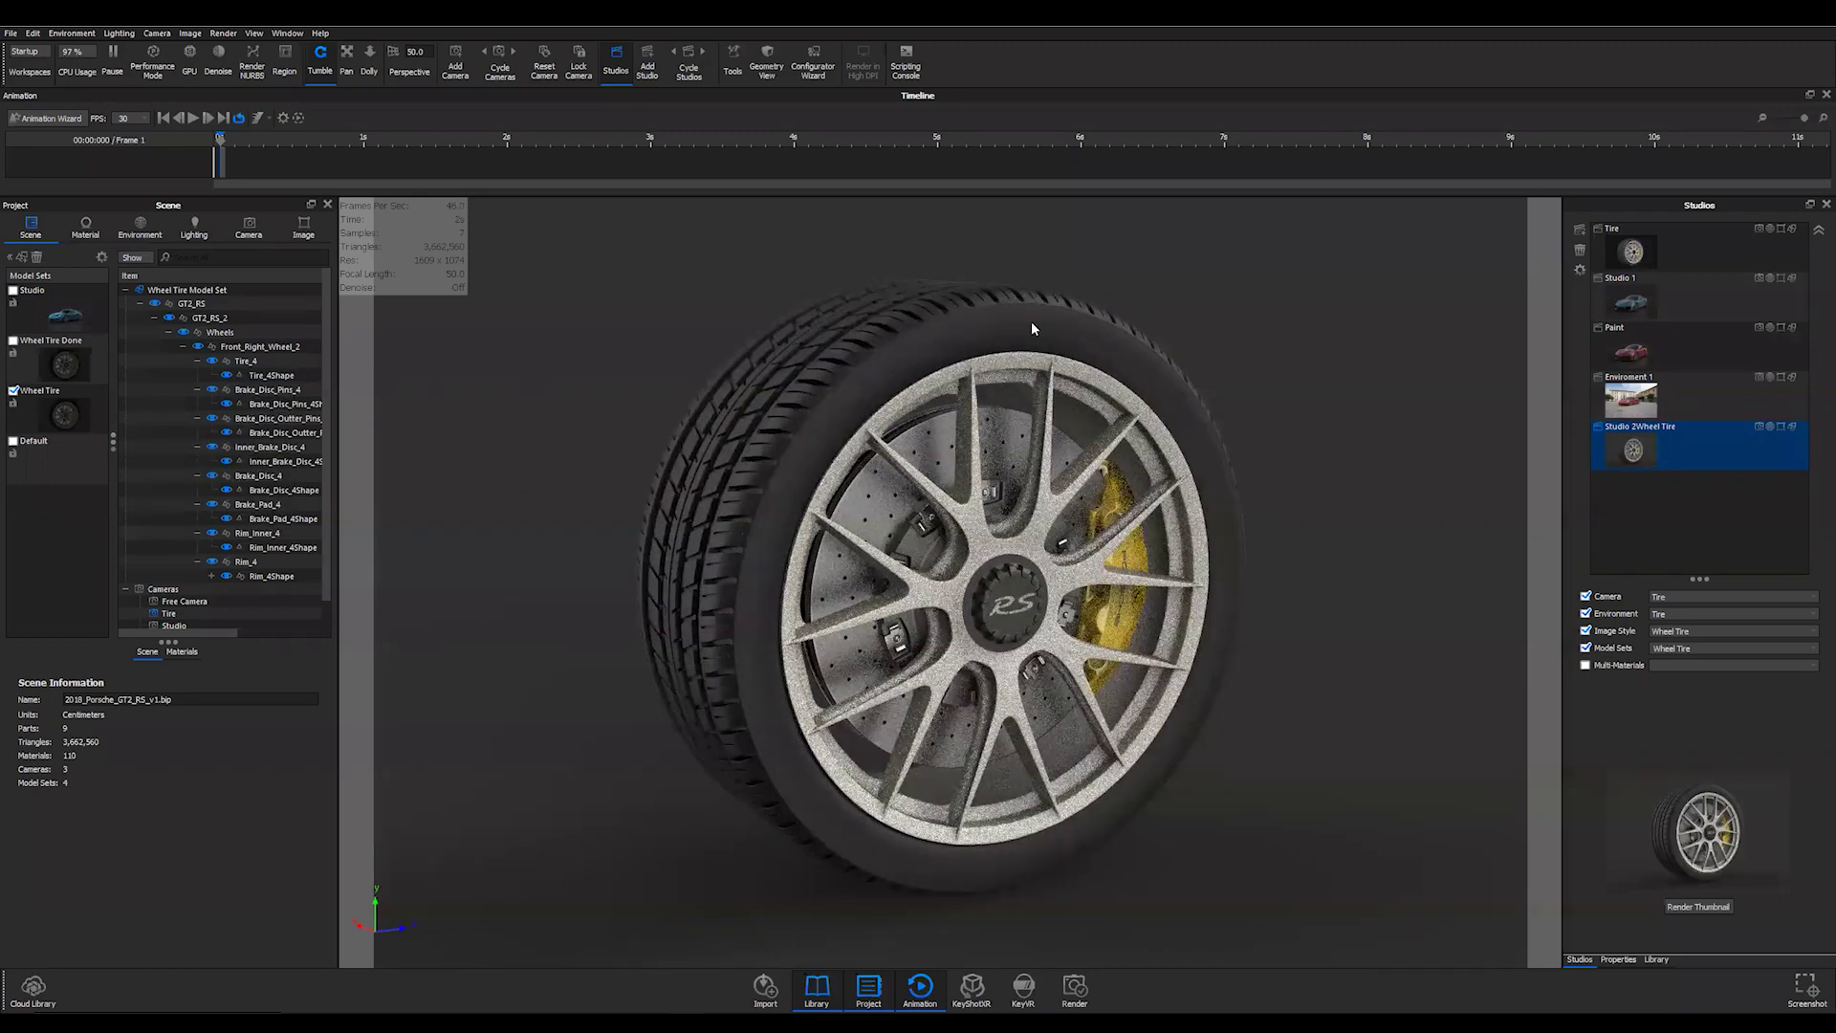
pyautogui.moveTo(960, 306); pyautogui.dragTo(899, 403)
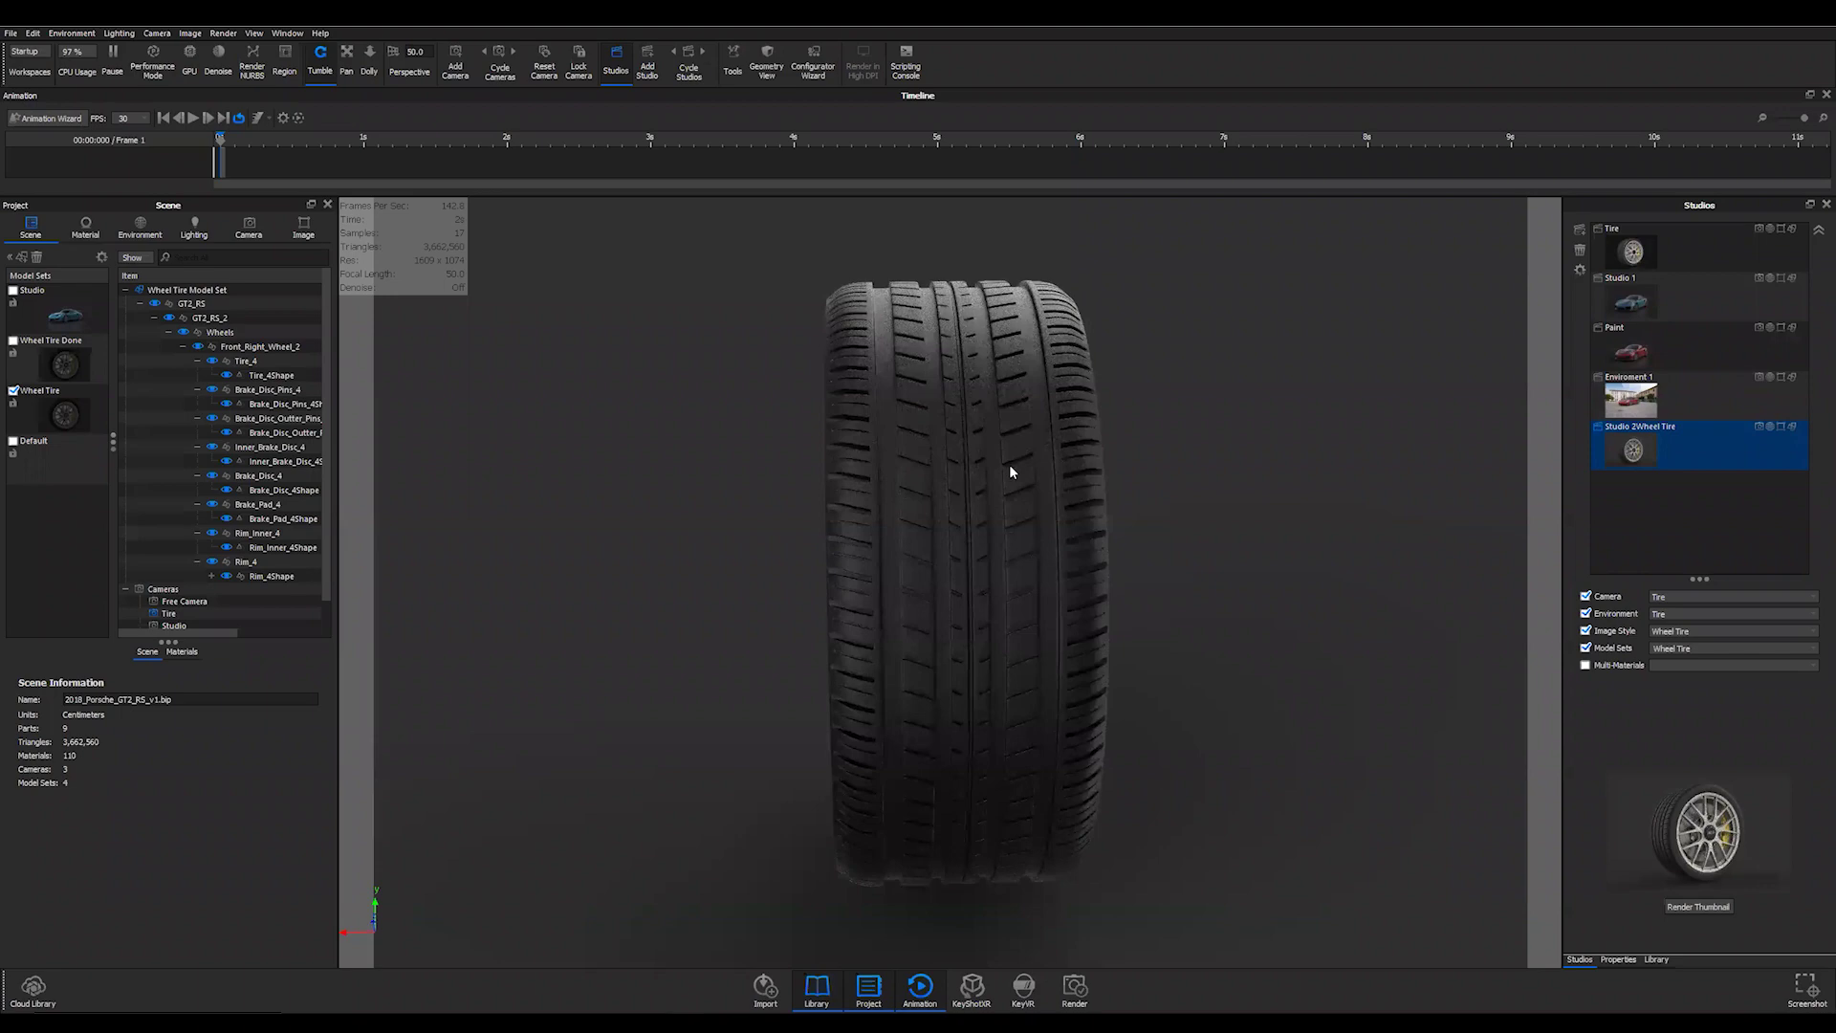
pyautogui.moveTo(497, 461); pyautogui.dragTo(801, 496)
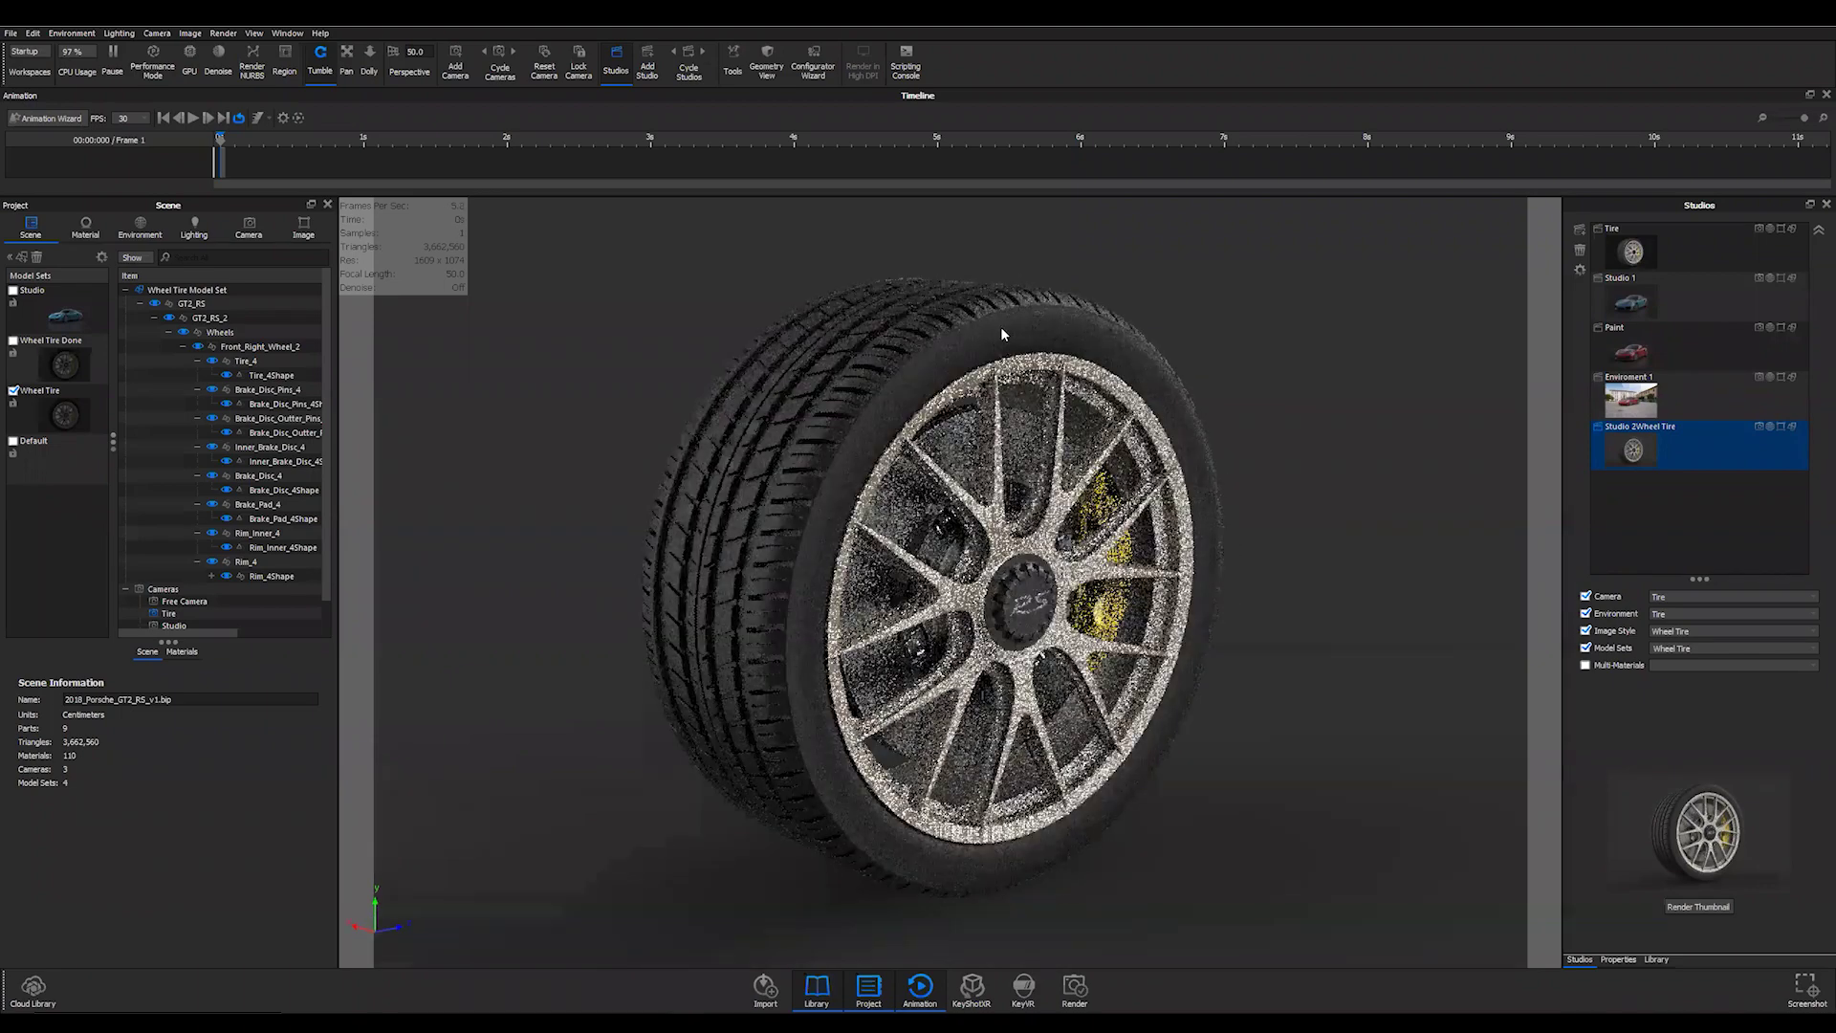
# - Split the outer sidewall from the tire with Split Object Surface, using a splitting angle of 10
pyautogui.rightClick(1002, 331)
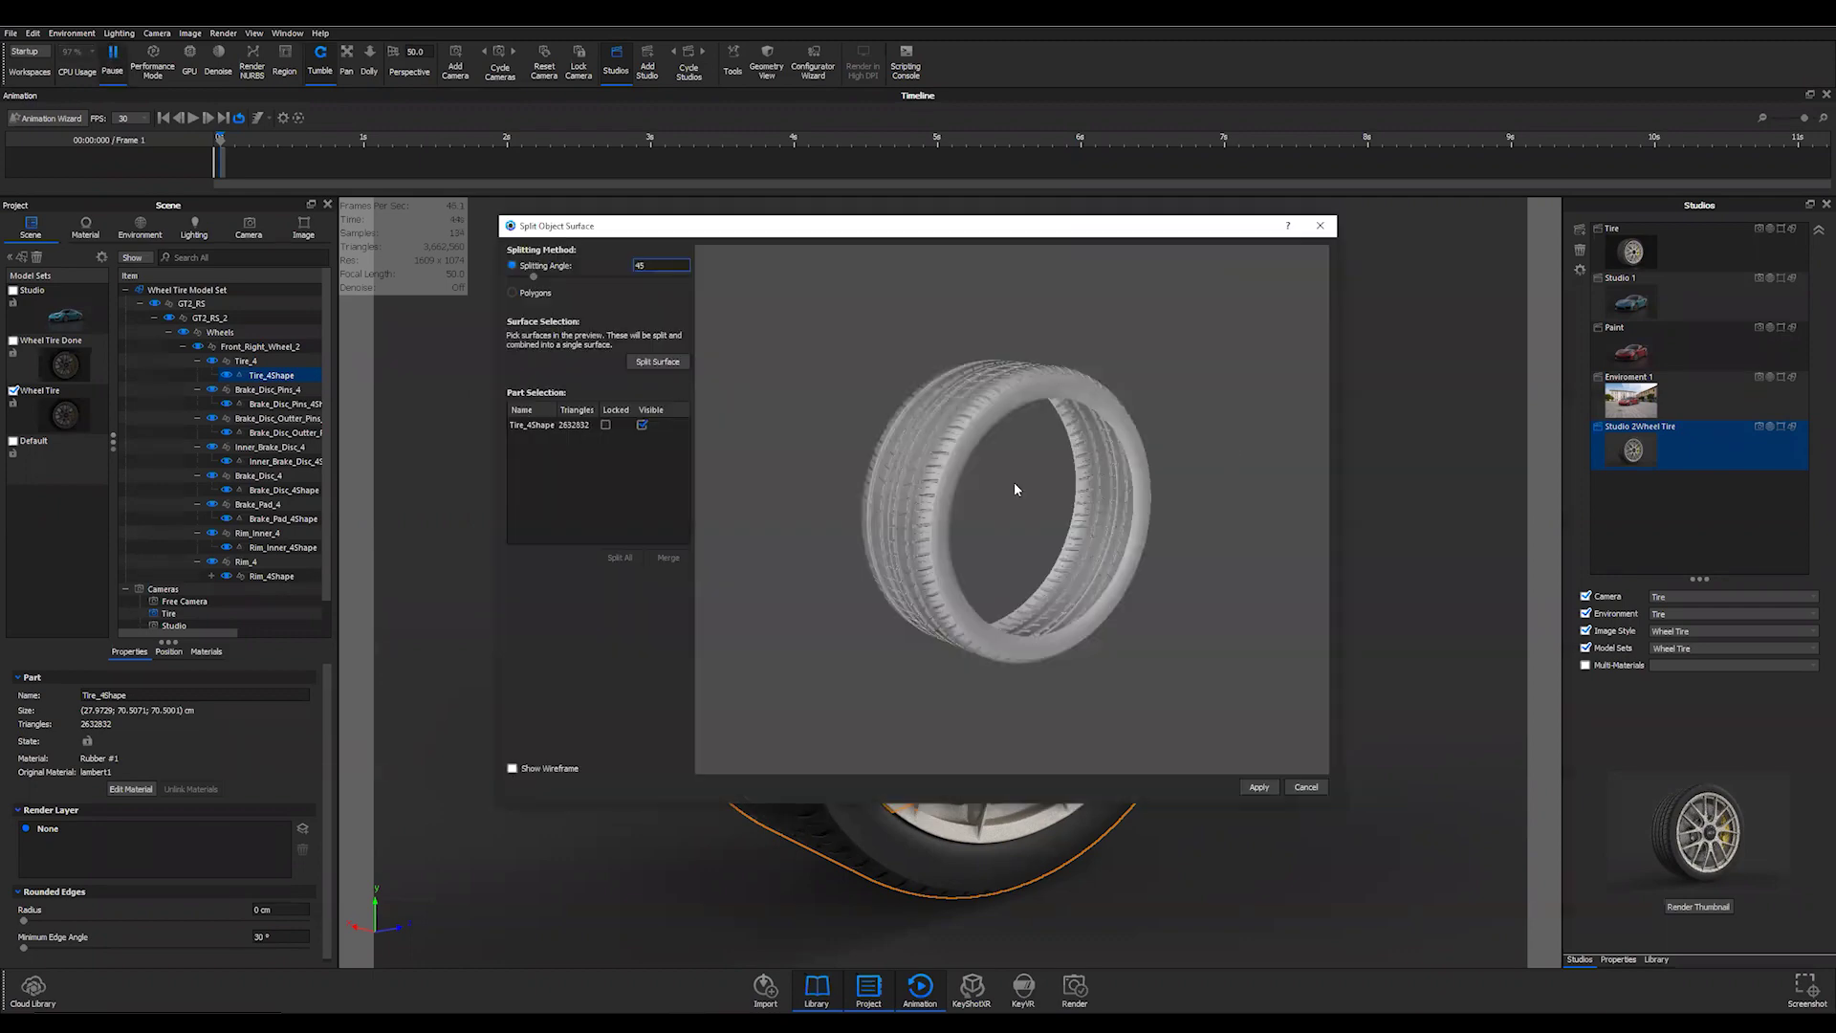
pyautogui.click(1016, 400)
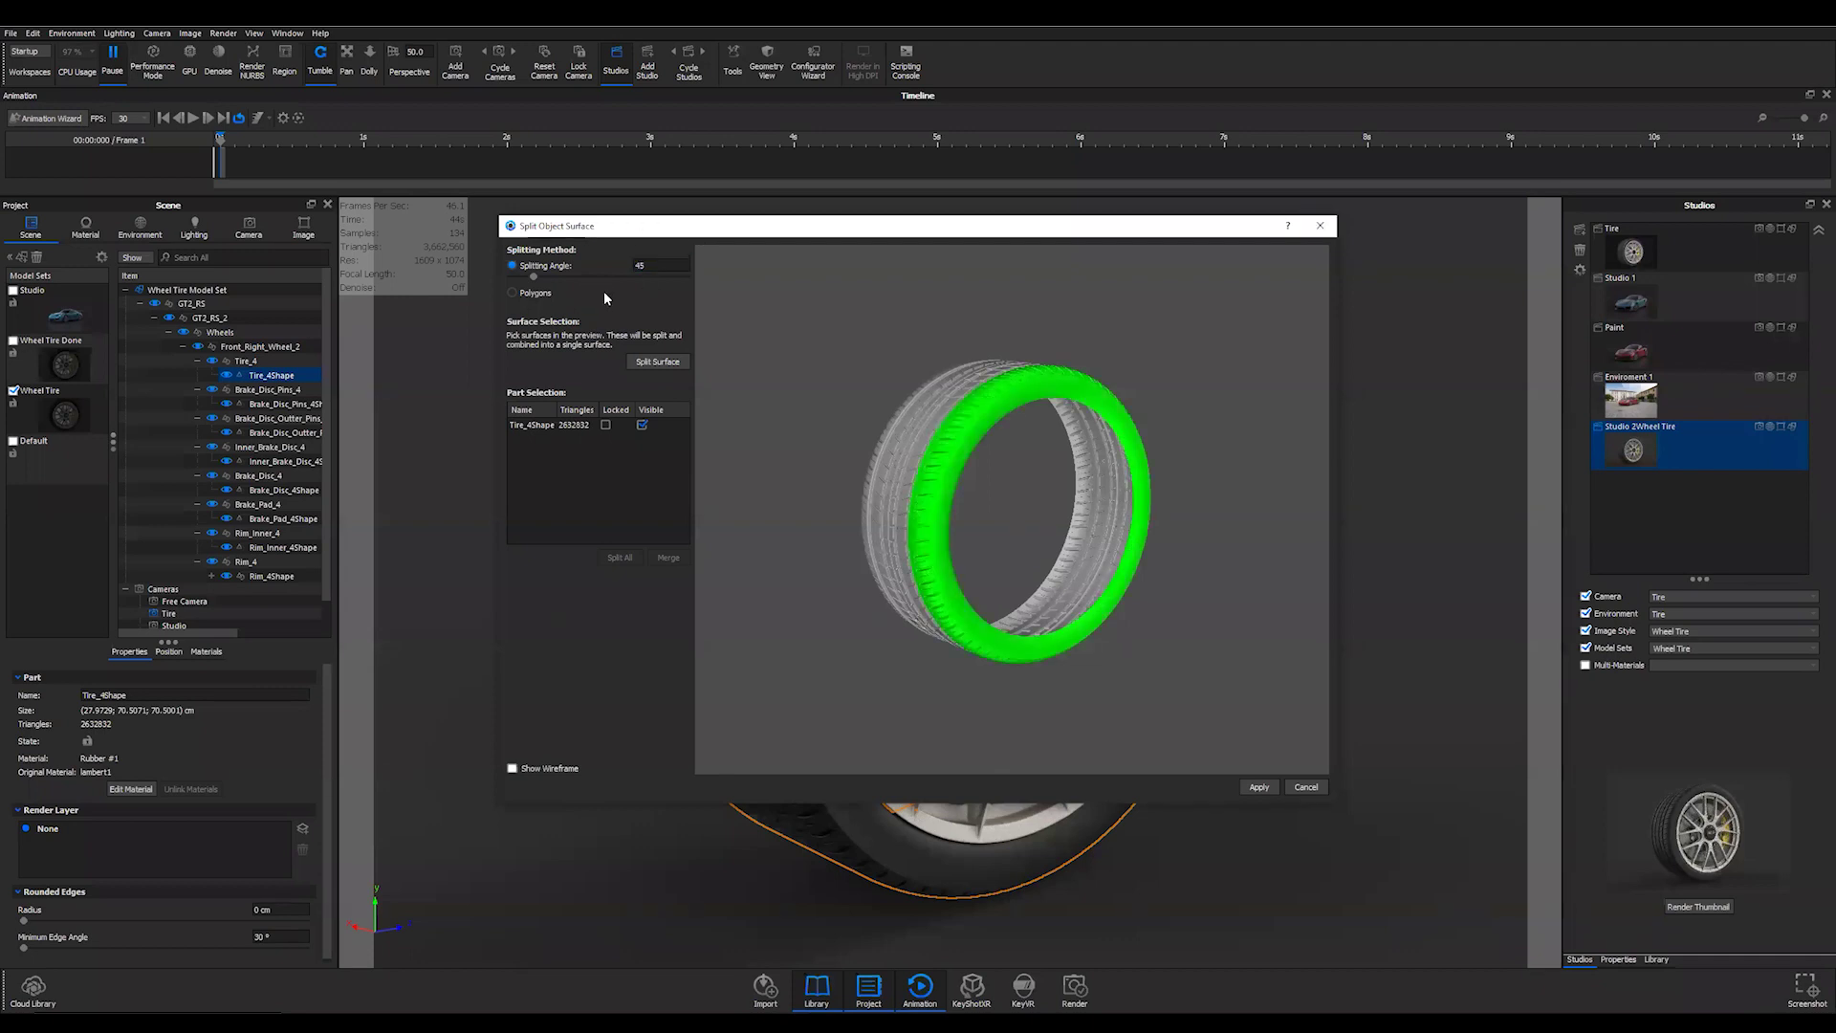
pyautogui.moveTo(893, 378); pyautogui.dragTo(1078, 428)
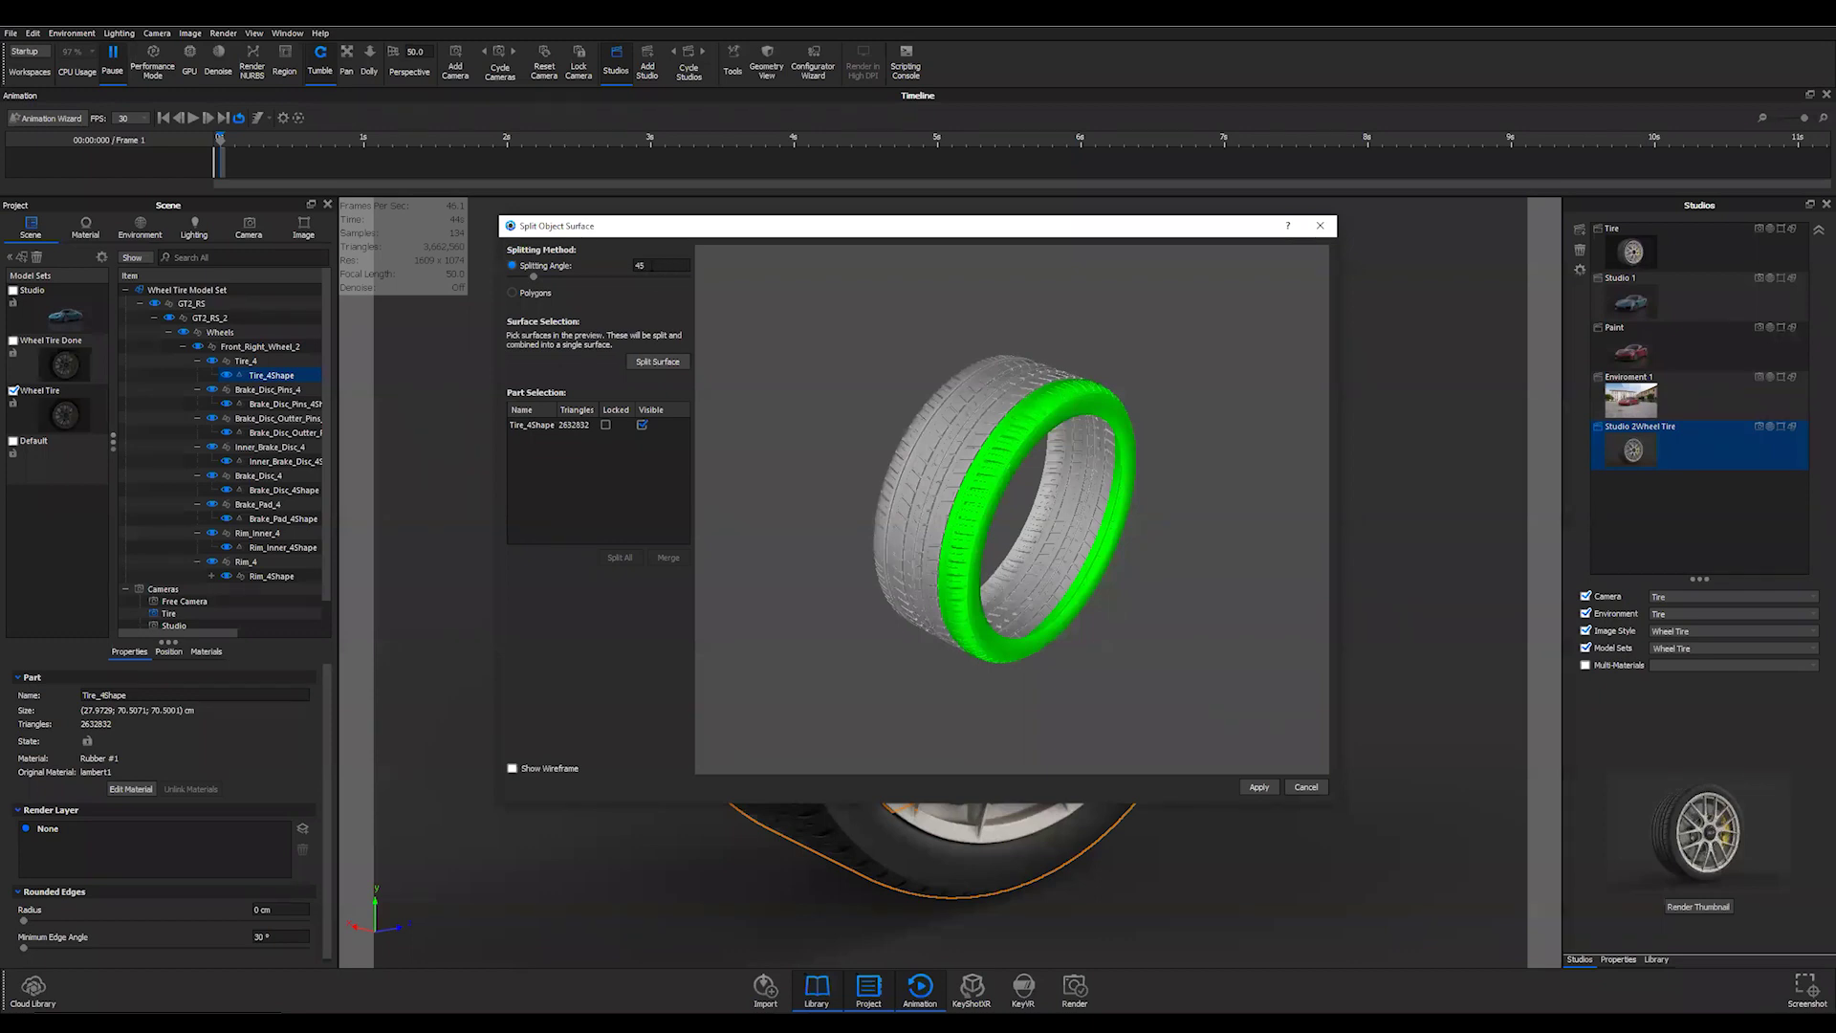
pyautogui.click(652, 265)
pyautogui.write('10')
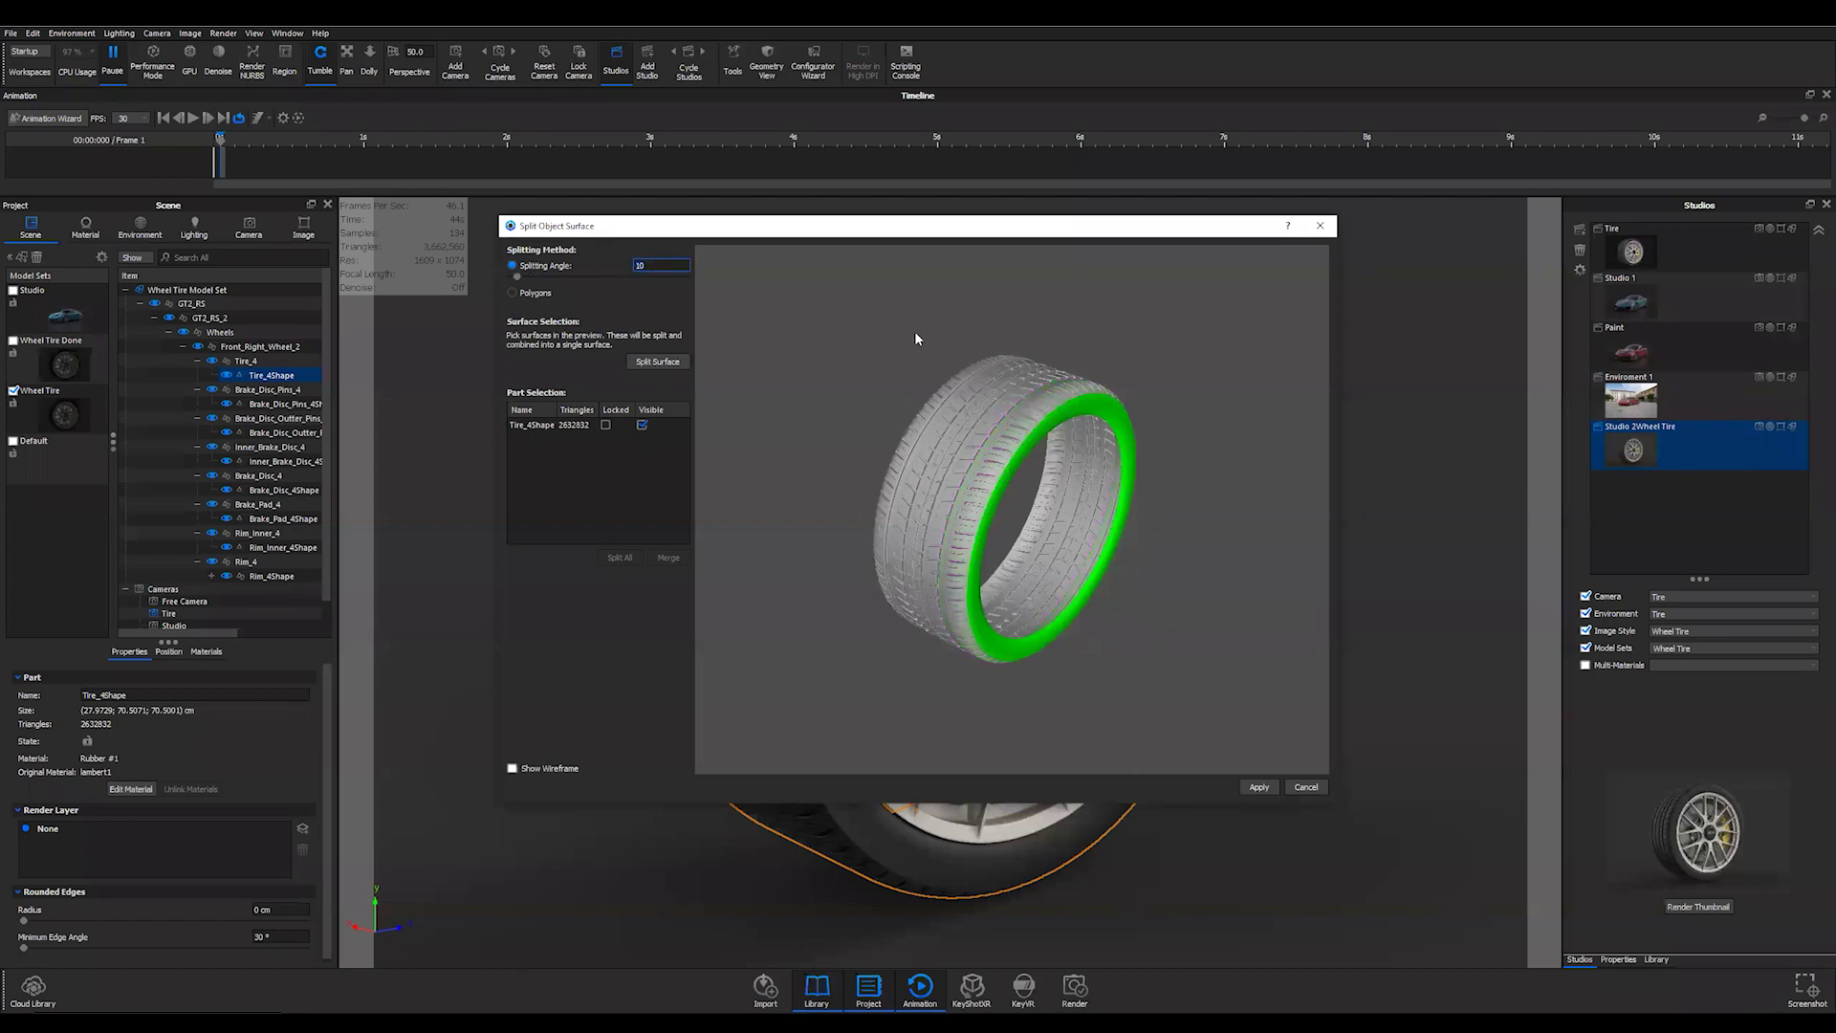
pyautogui.moveTo(1075, 380)
pyautogui.mouseDown()
pyautogui.moveTo(1094, 341)
pyautogui.moveTo(1088, 392)
pyautogui.mouseUp()
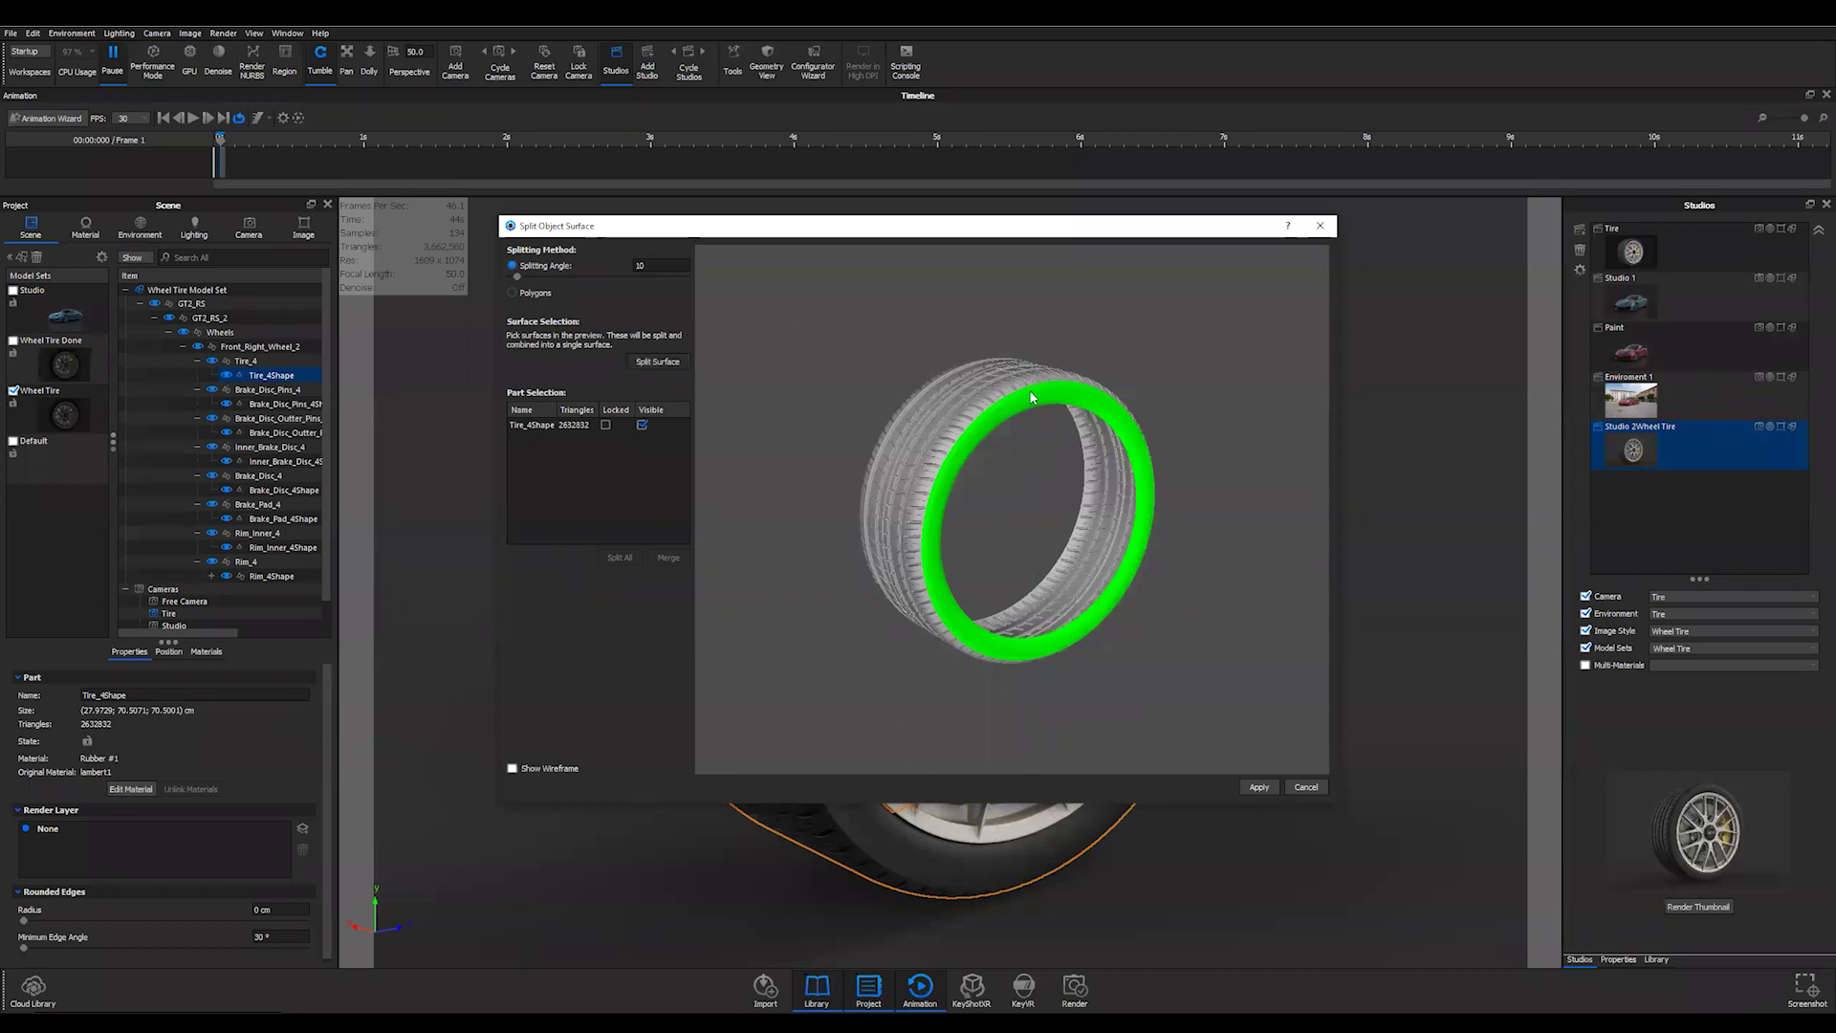
pyautogui.click(658, 362)
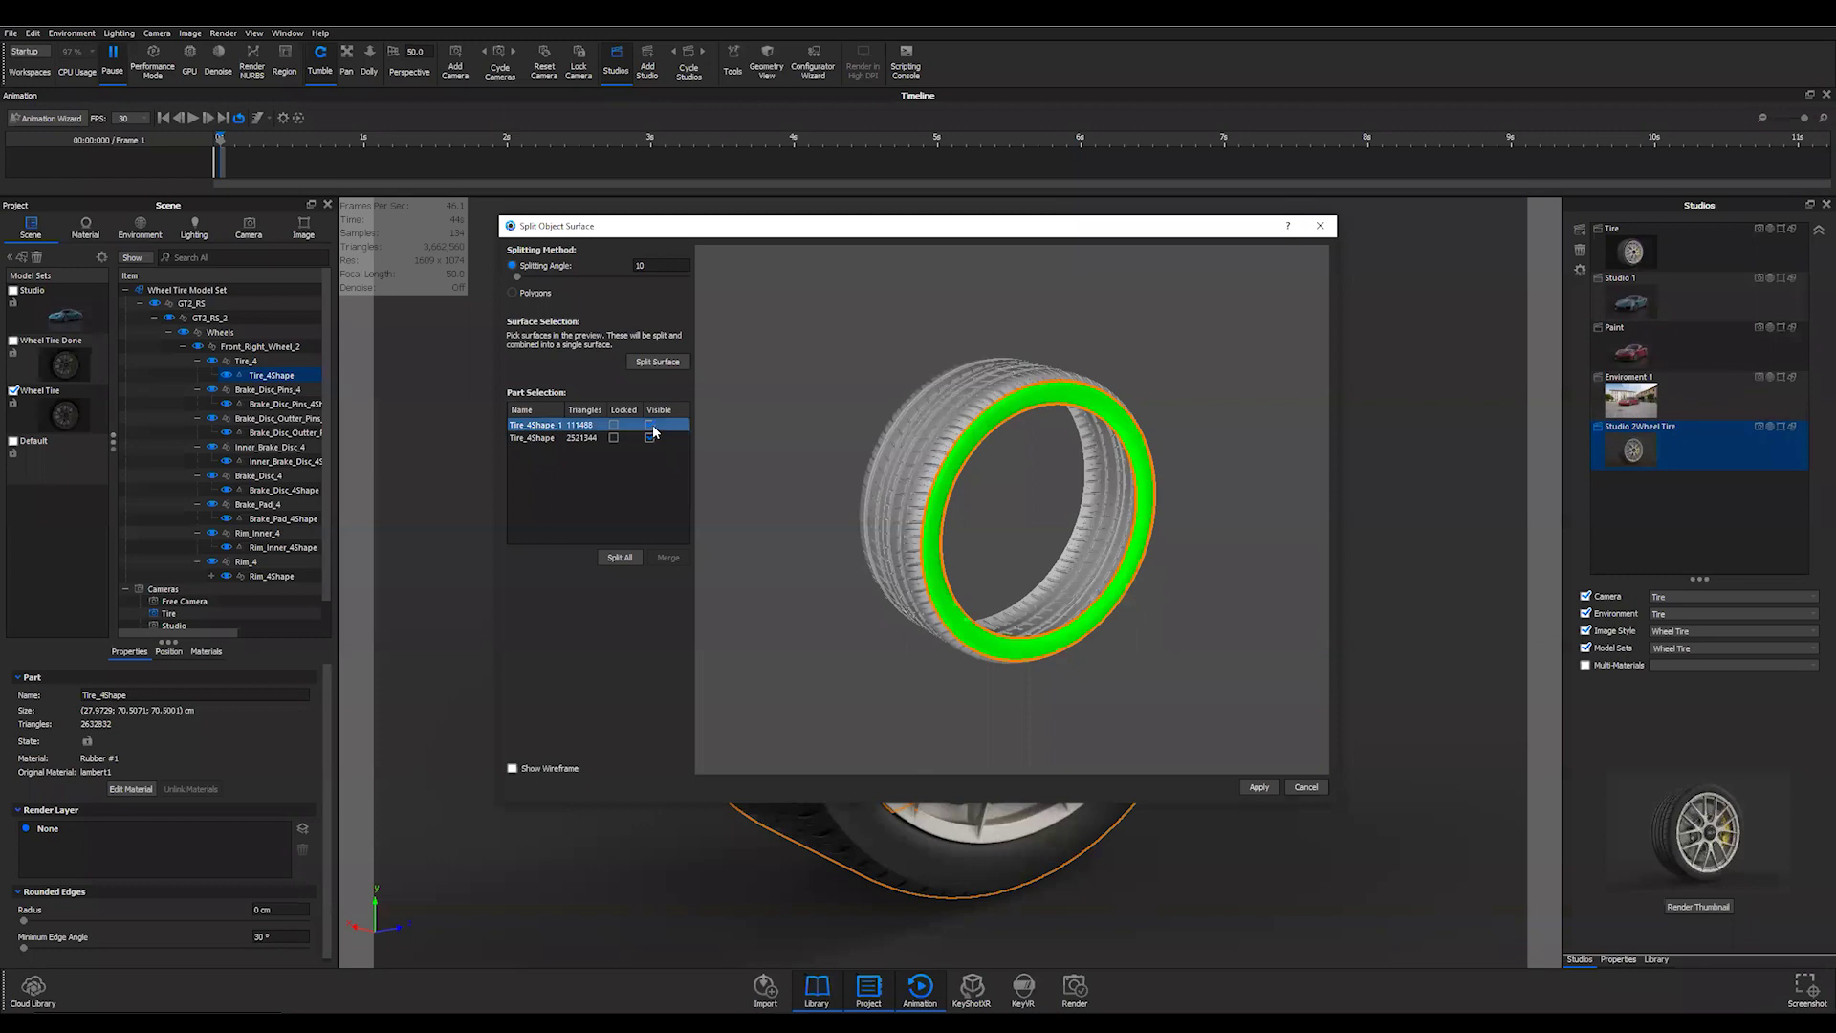
# - Check the split by hiding and reshowing the new sidewall part Tire_4Shape_1, and examine the tire from the tread side
pyautogui.click(651, 424)
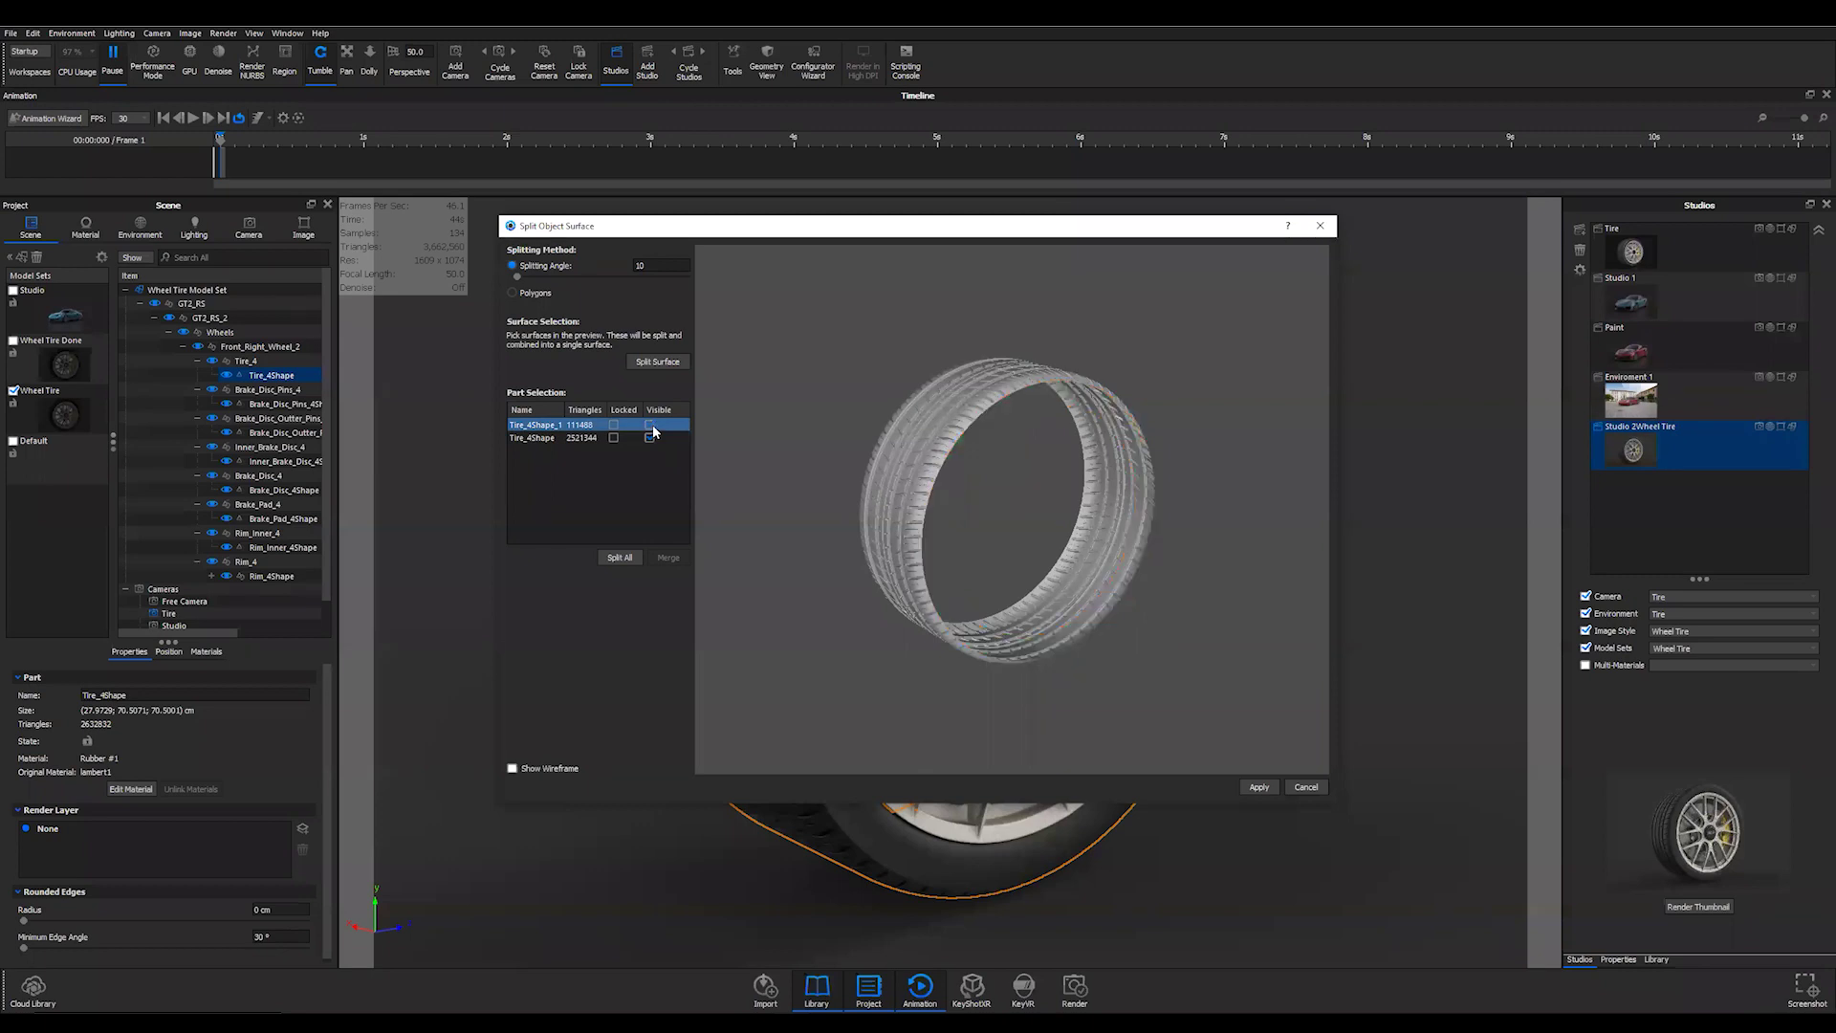
pyautogui.click(652, 424)
pyautogui.moveTo(853, 363); pyautogui.dragTo(996, 444)
pyautogui.scroll(5, 996, 443)
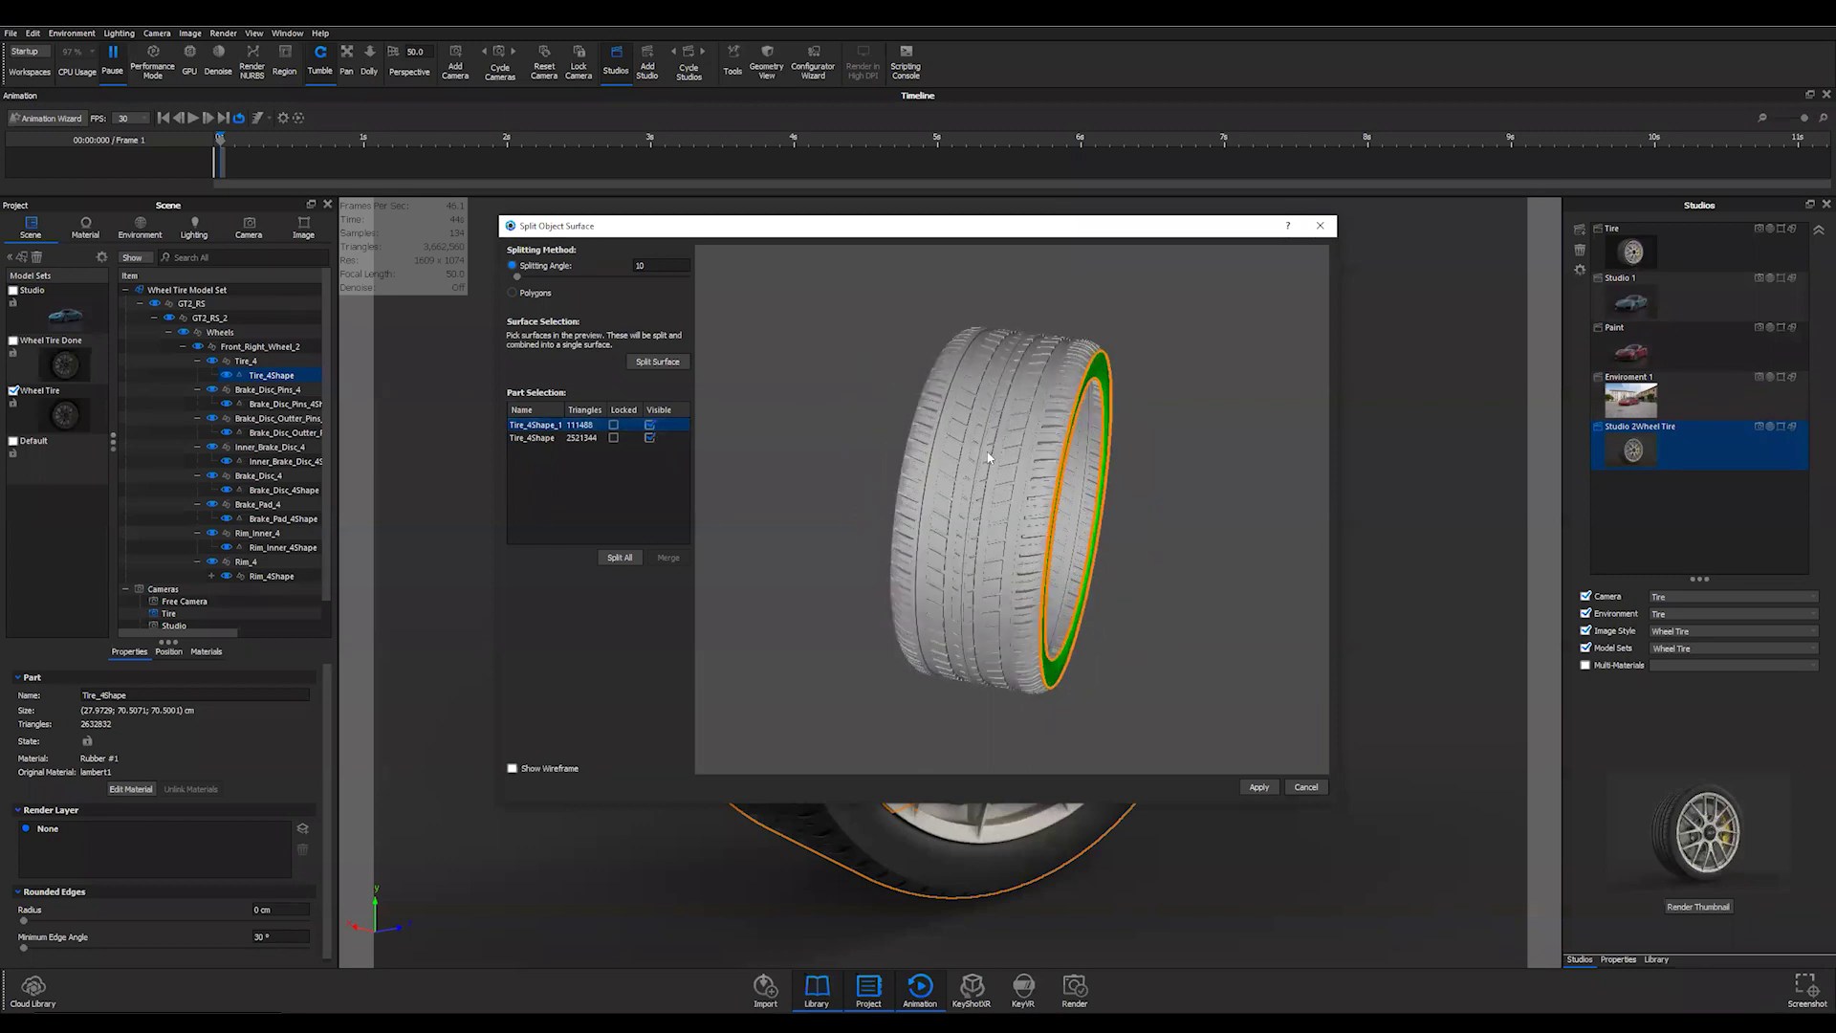
# - Select the four wide groove bands and the thin centre groove on the tire tread and split them into a separate surface
pyautogui.click(1009, 521)
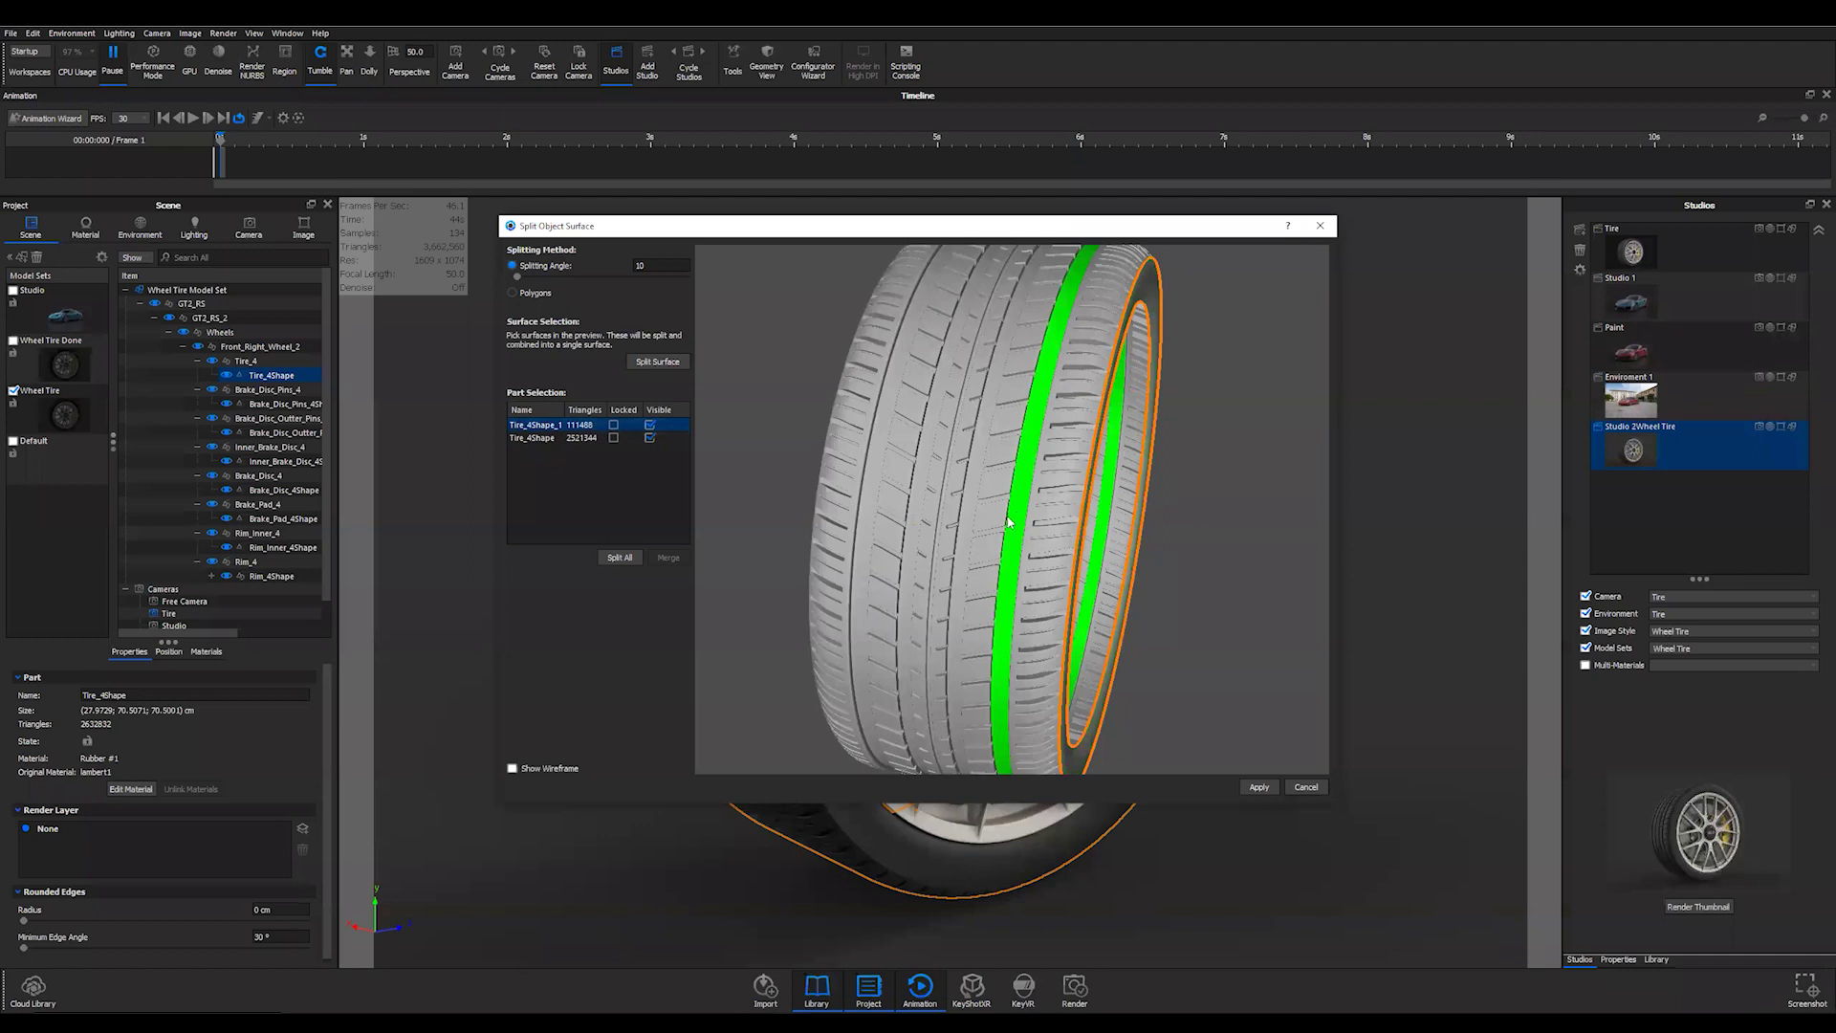
pyautogui.click(951, 550)
pyautogui.click(918, 524)
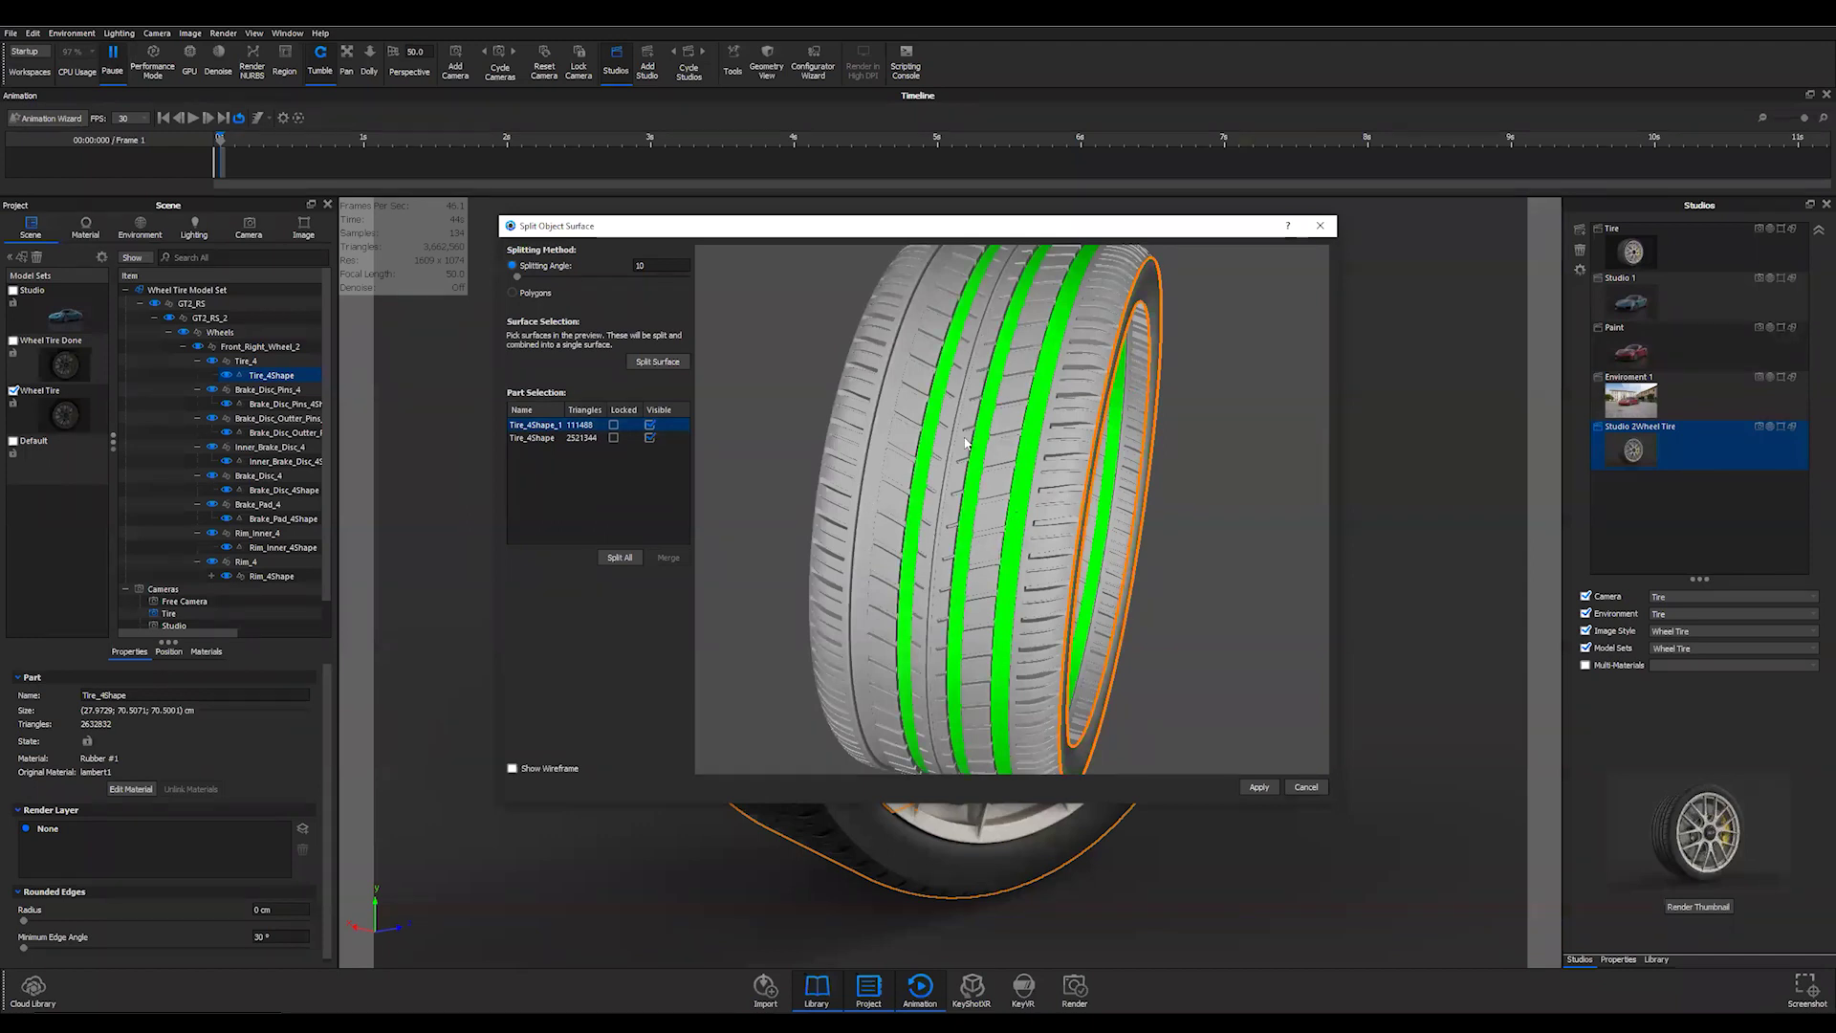
pyautogui.click(880, 497)
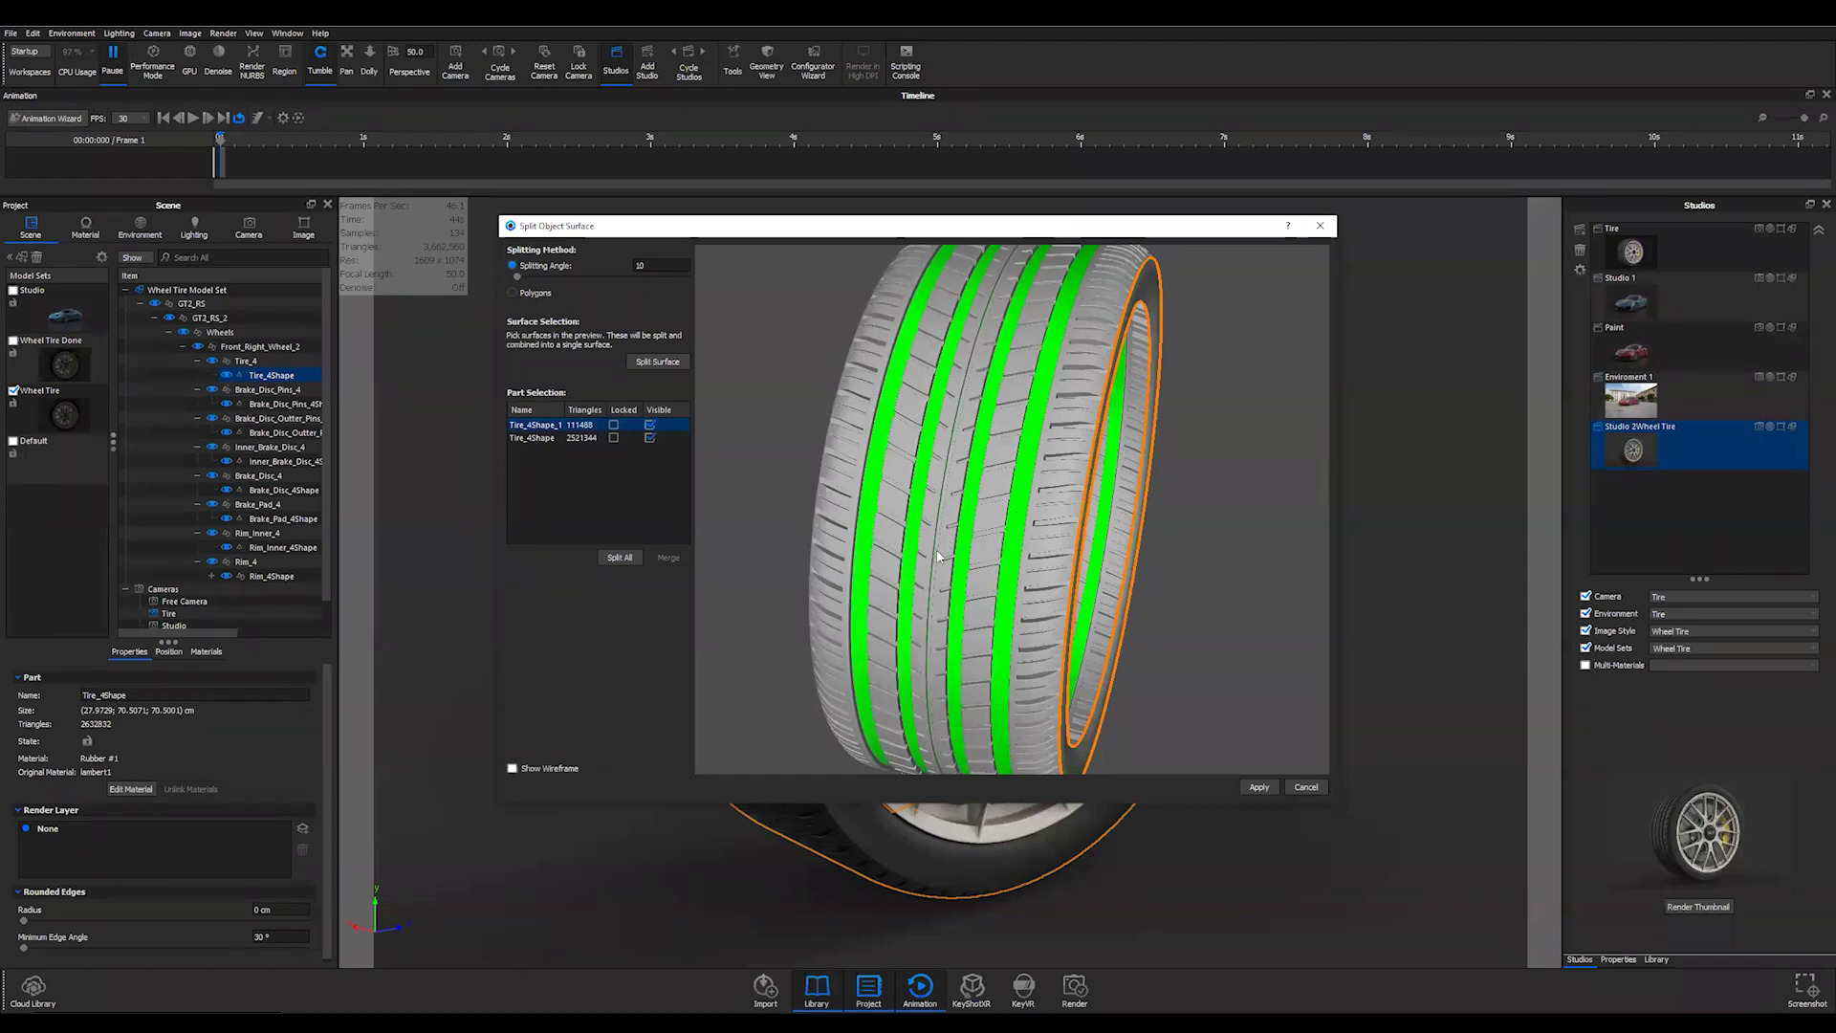
pyautogui.moveTo(961, 585); pyautogui.dragTo(994, 579)
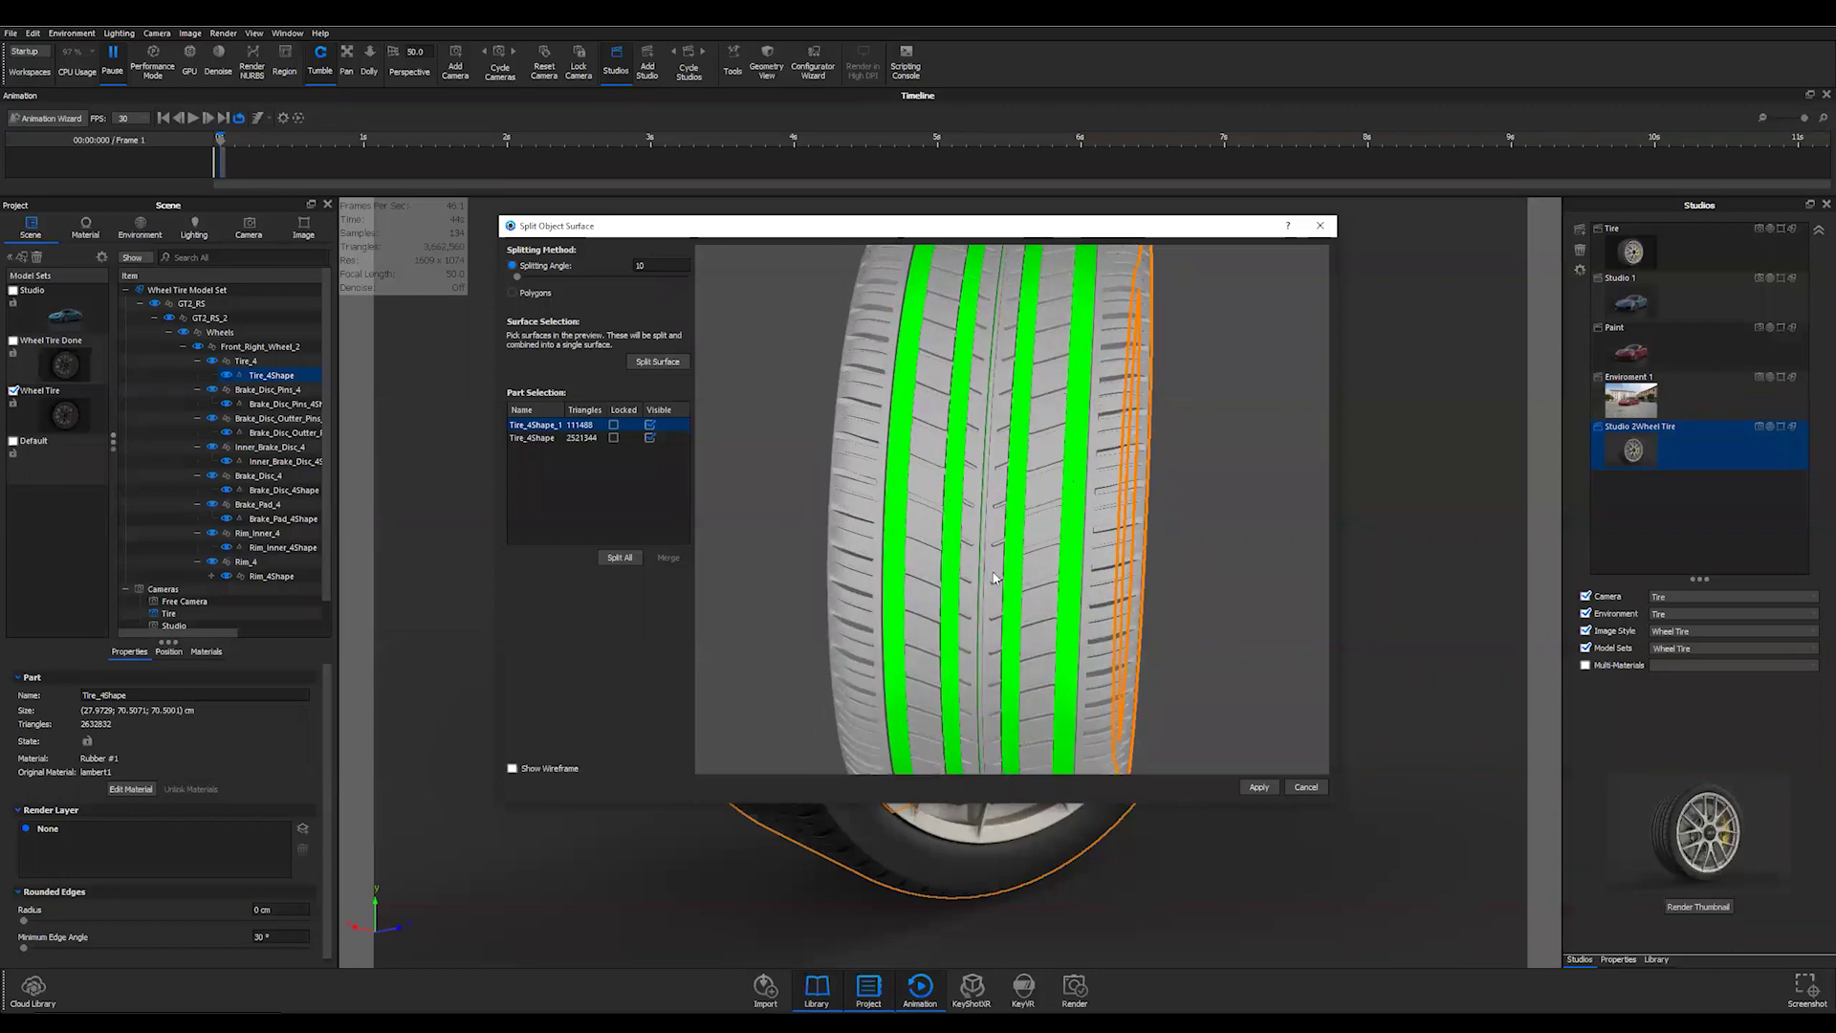
pyautogui.scroll(3, 994, 578)
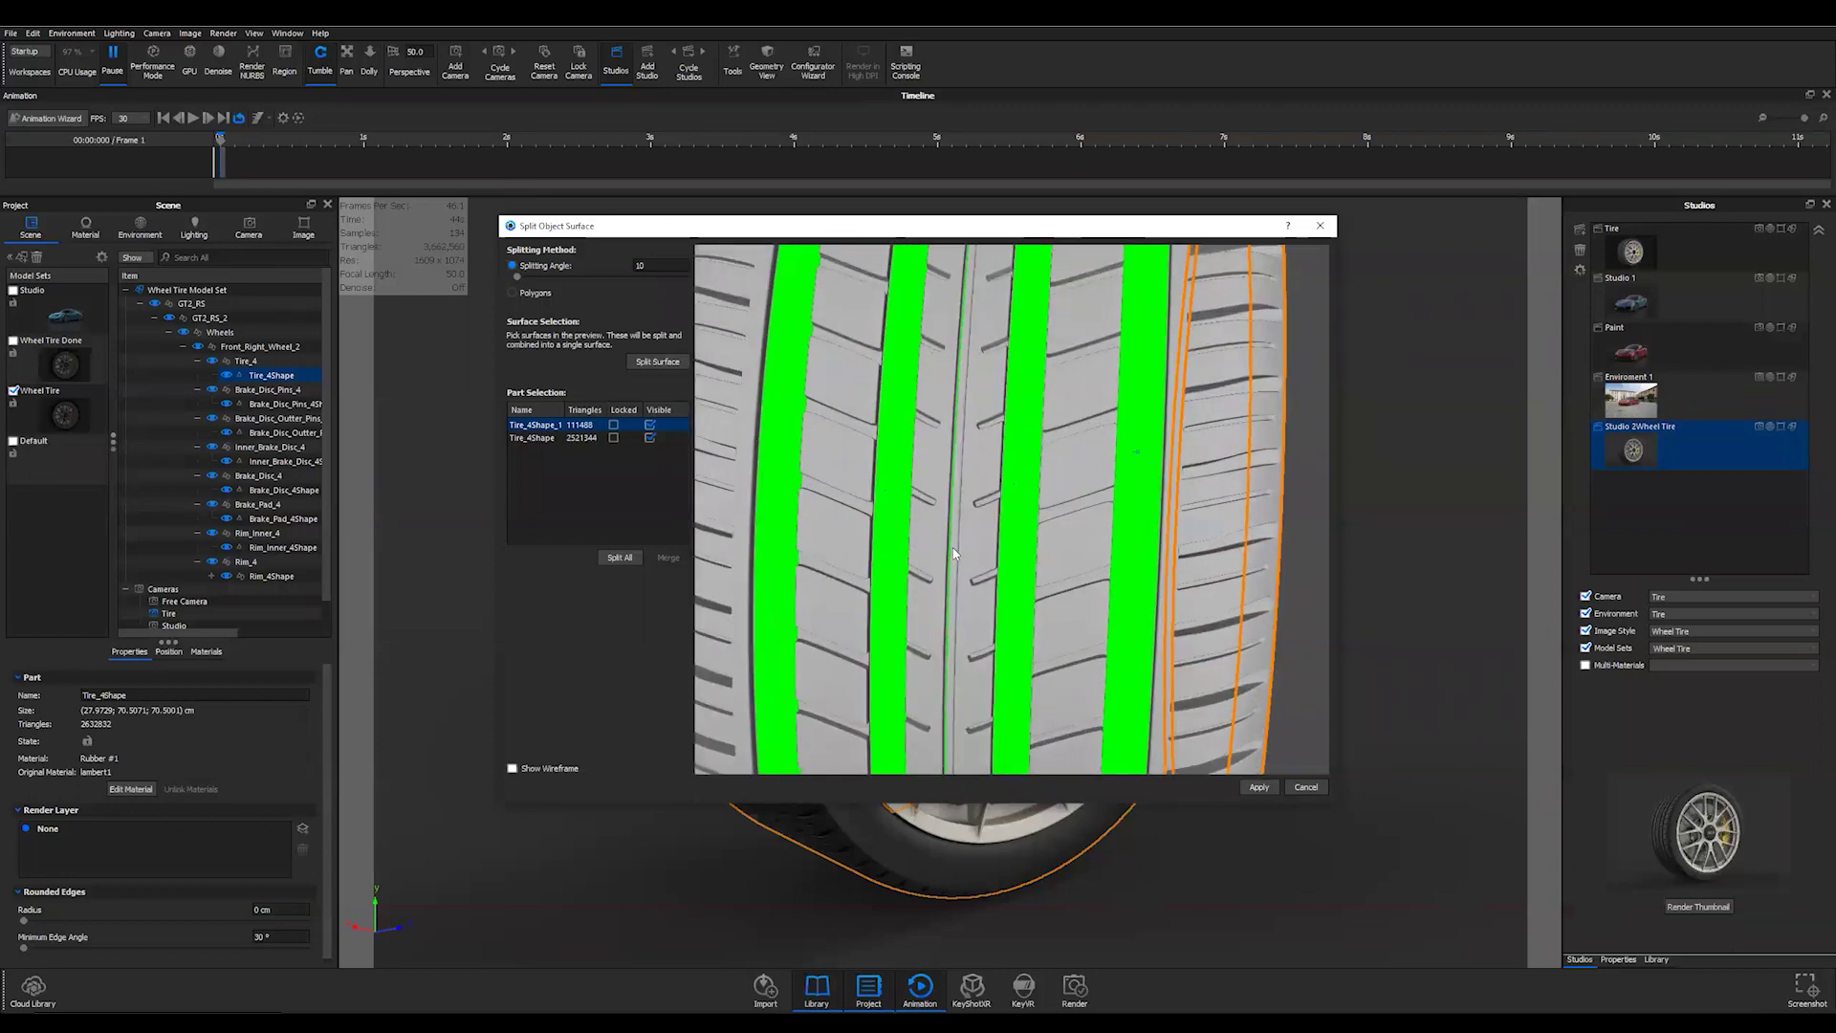
pyautogui.click(955, 543)
pyautogui.scroll(-2, 985, 584)
pyautogui.scroll(-3, 995, 592)
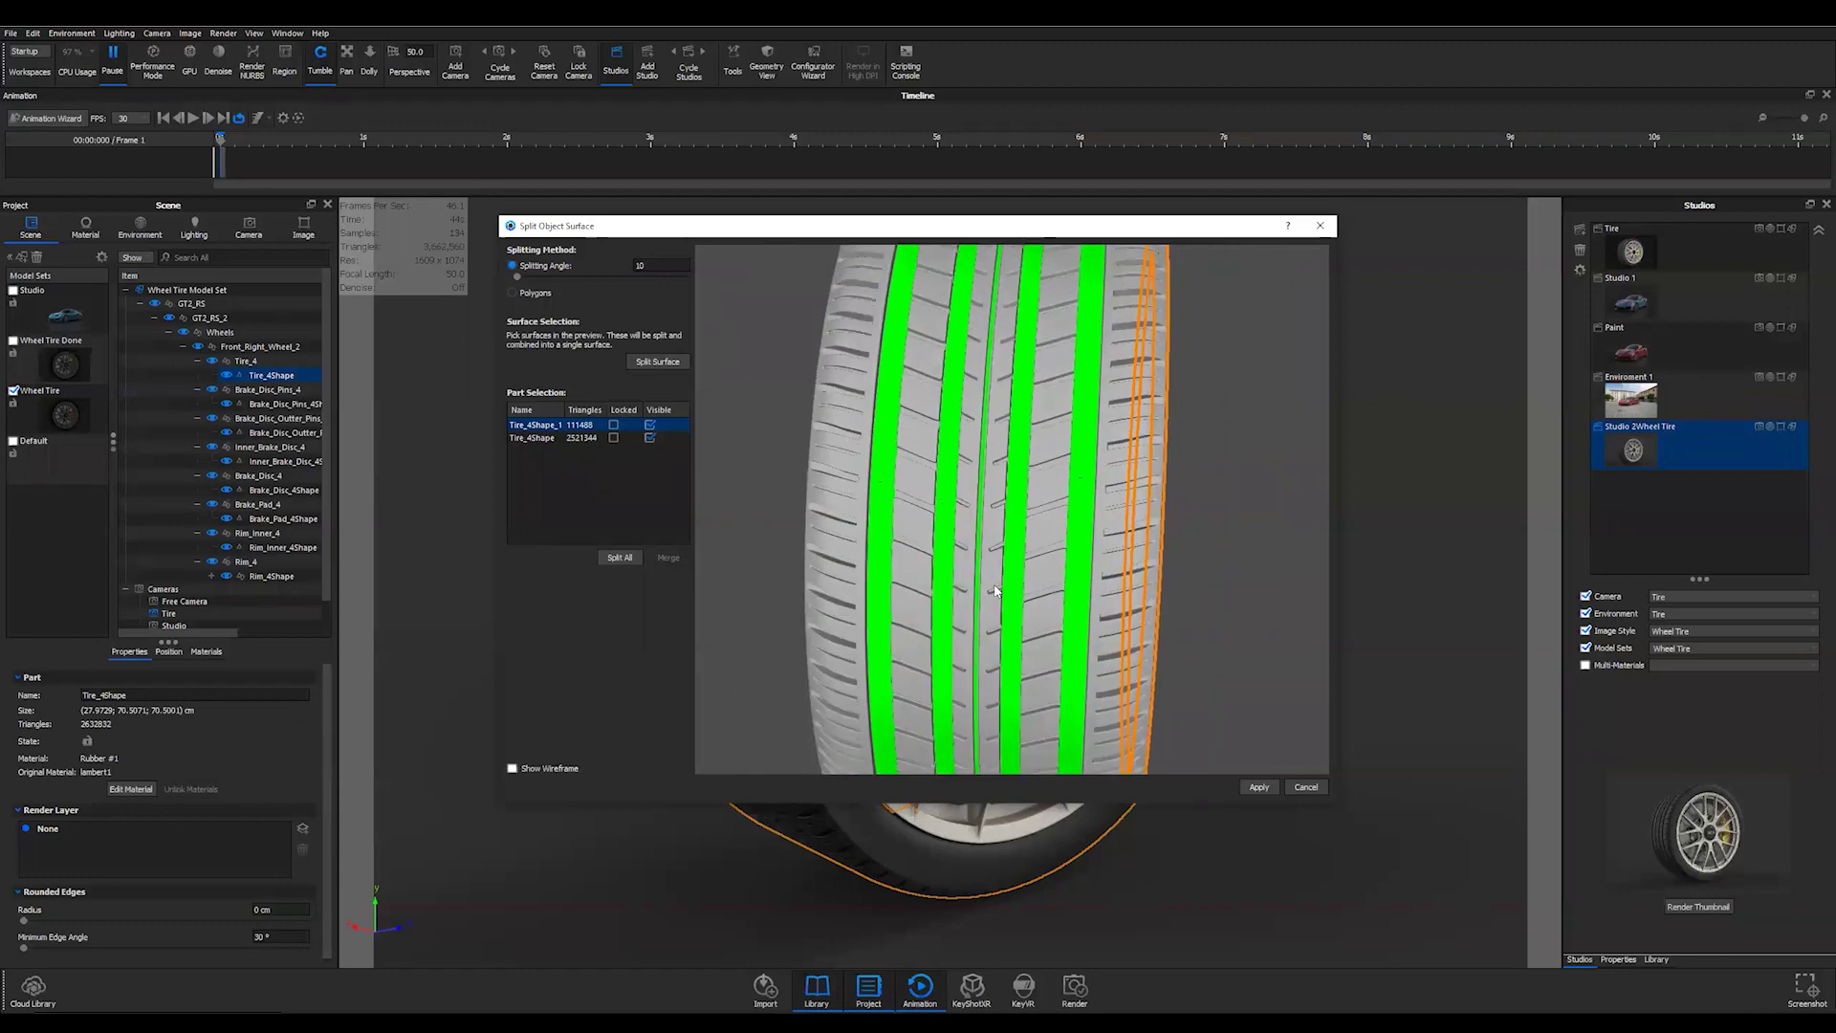
pyautogui.click(639, 369)
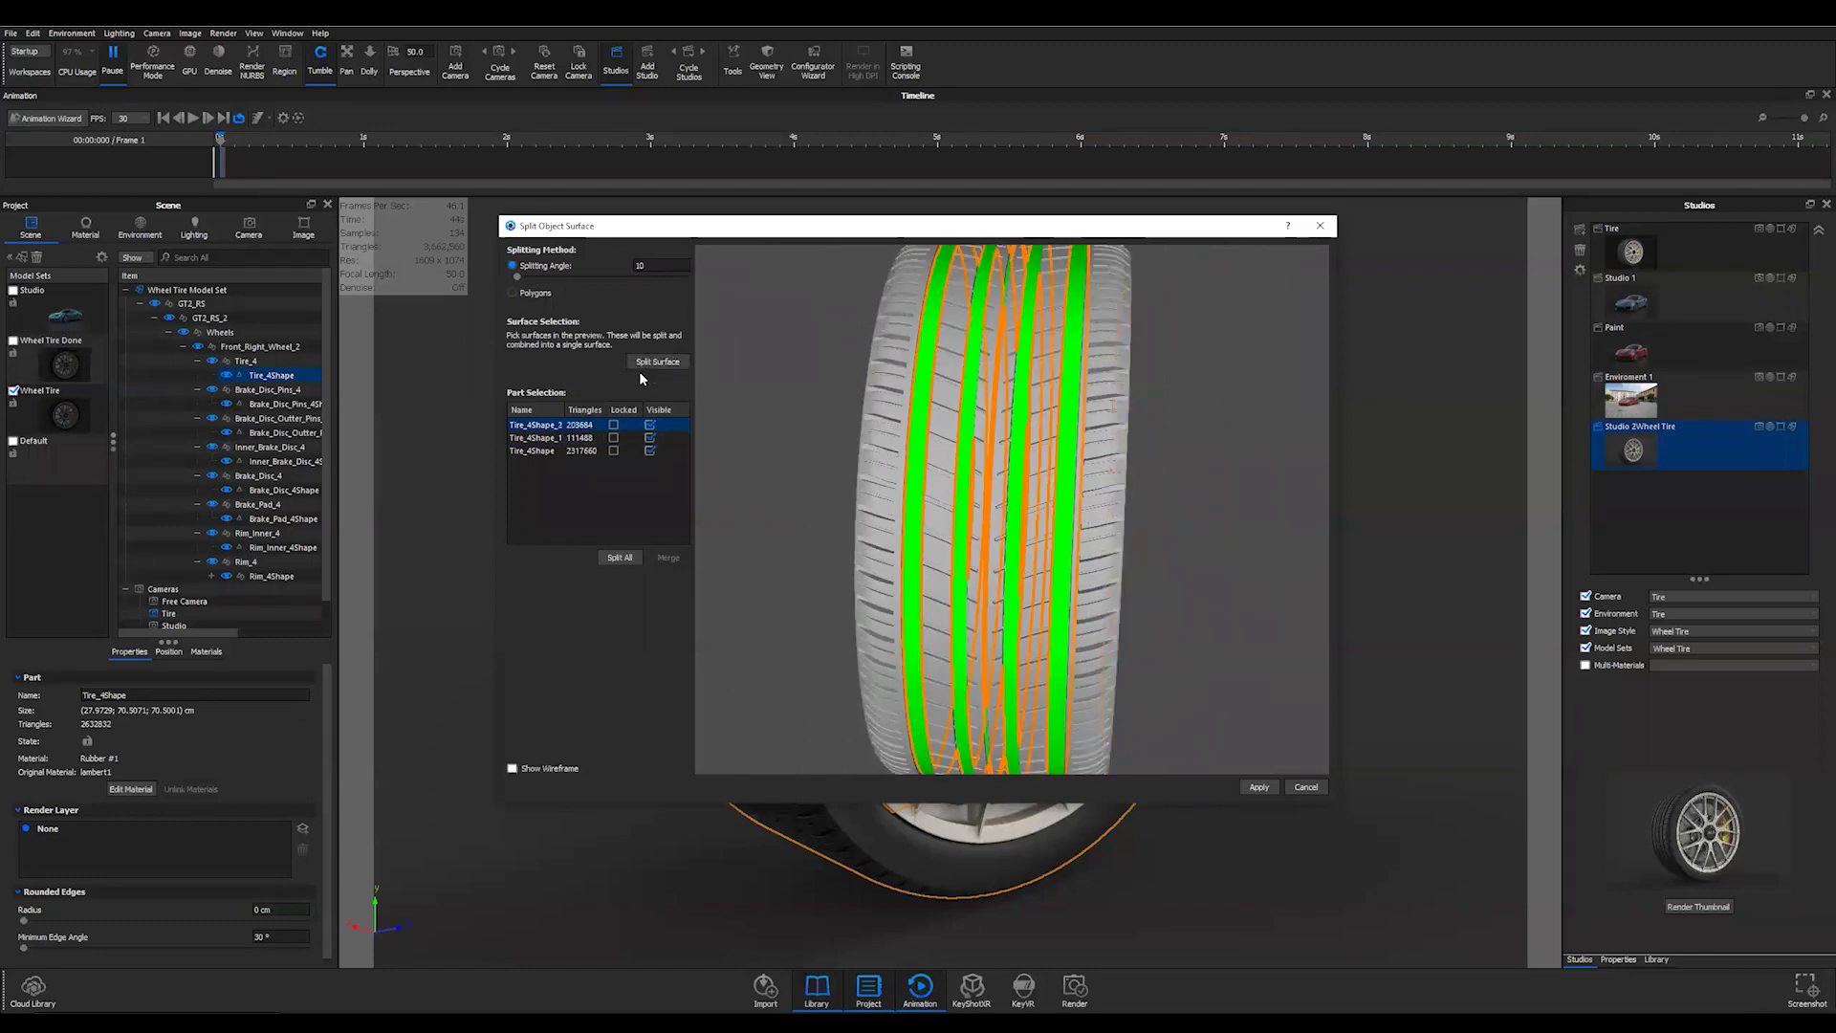
# - Inspect the split-off groove part Tire_4Shape_2 on the tread, and apply the surface split to the tire
pyautogui.click(651, 424)
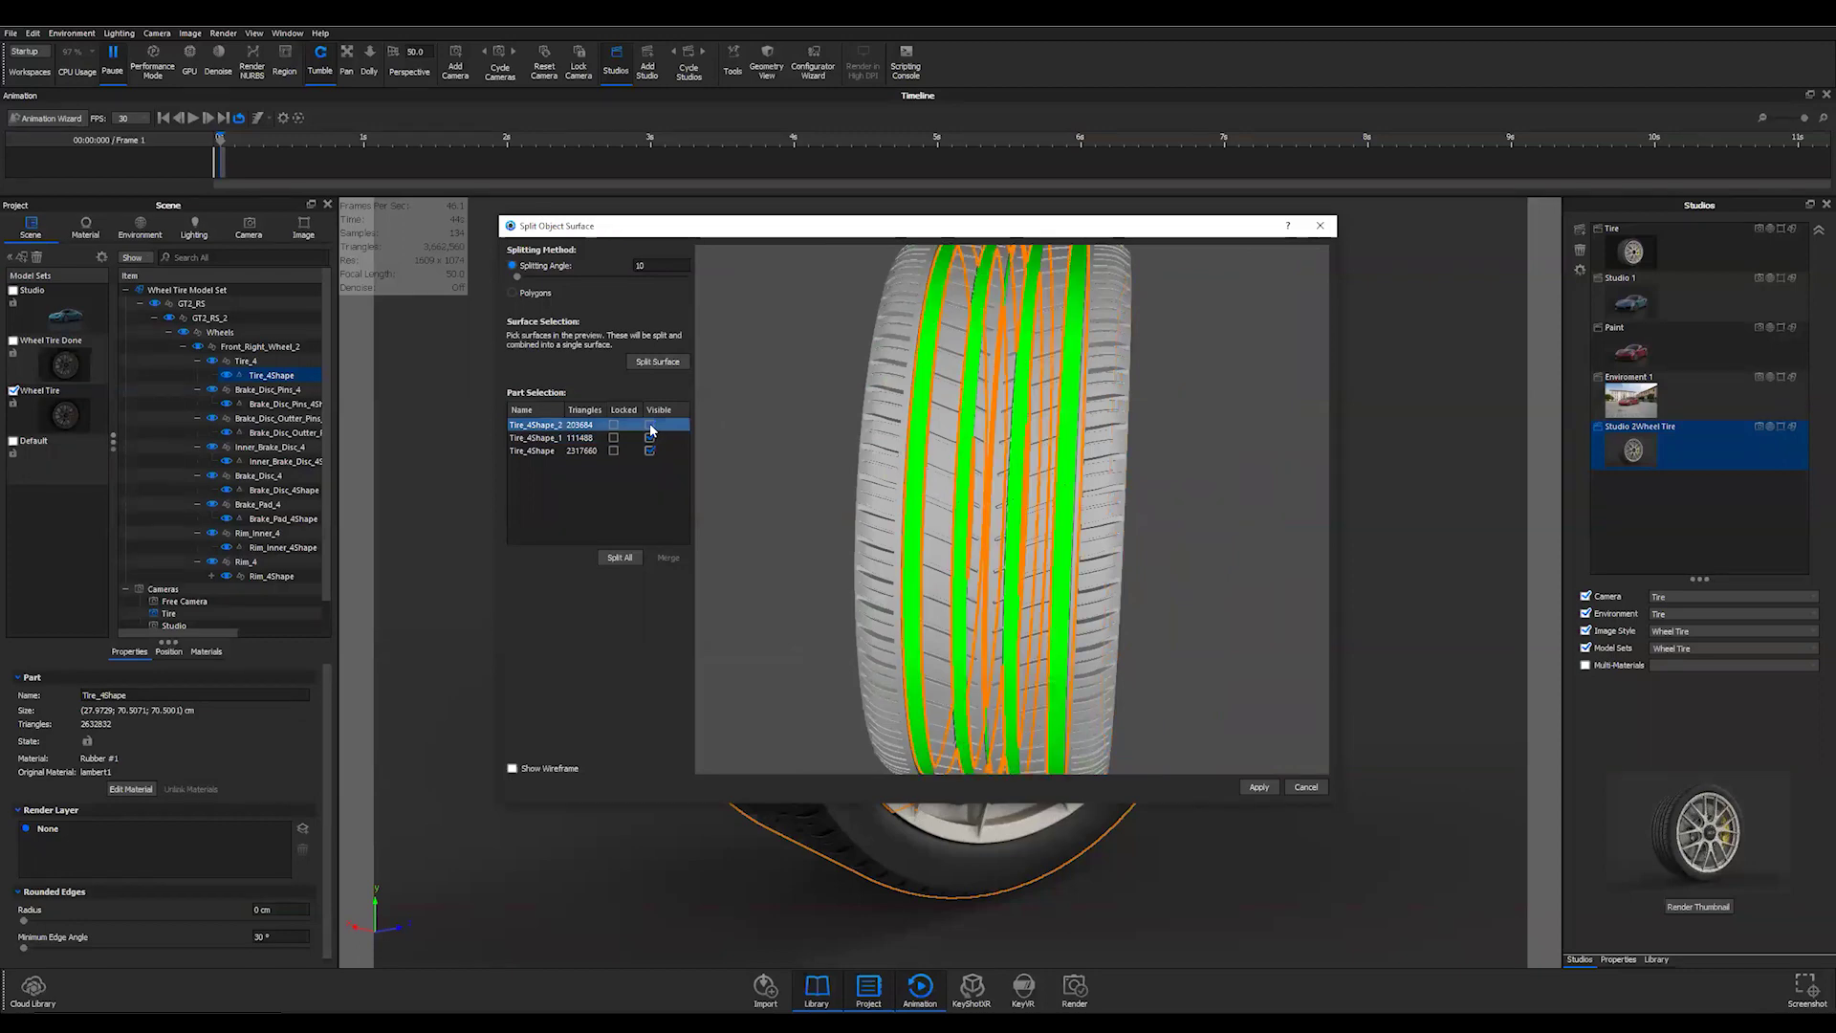
pyautogui.moveTo(1226, 506); pyautogui.dragTo(1180, 531)
pyautogui.scroll(10, 1179, 528)
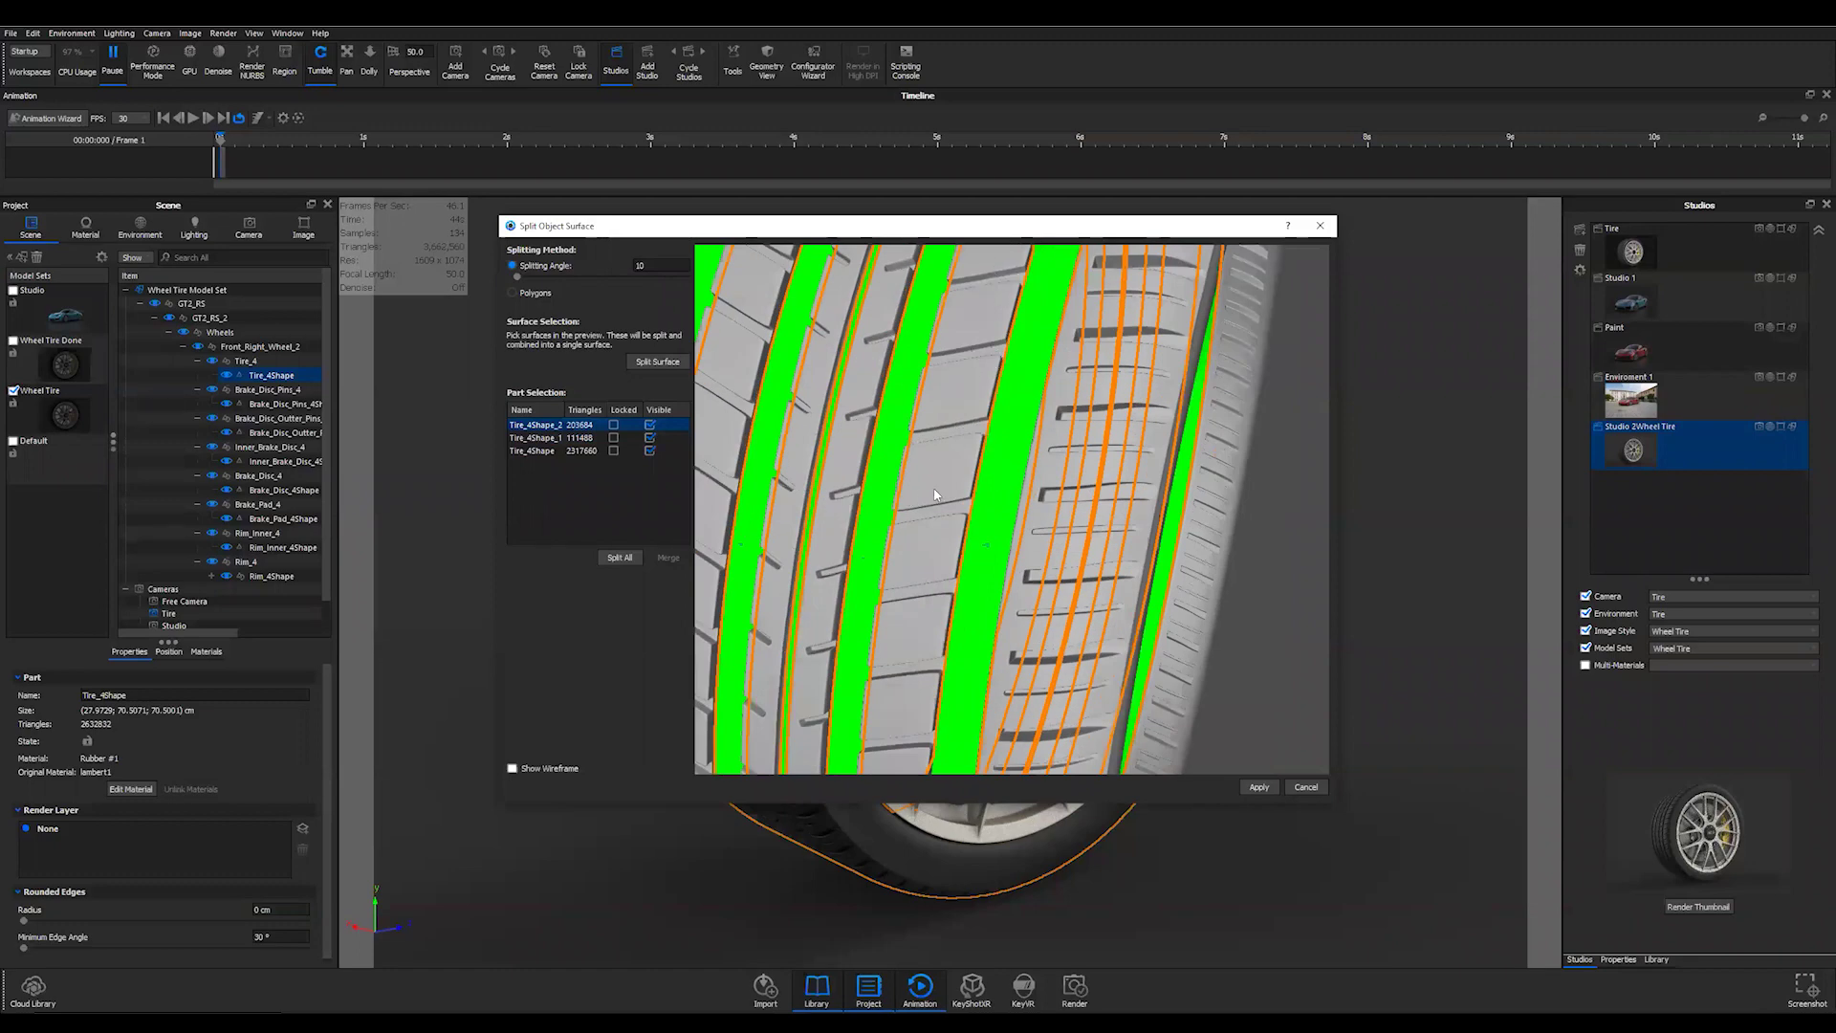
pyautogui.scroll(-10, 935, 494)
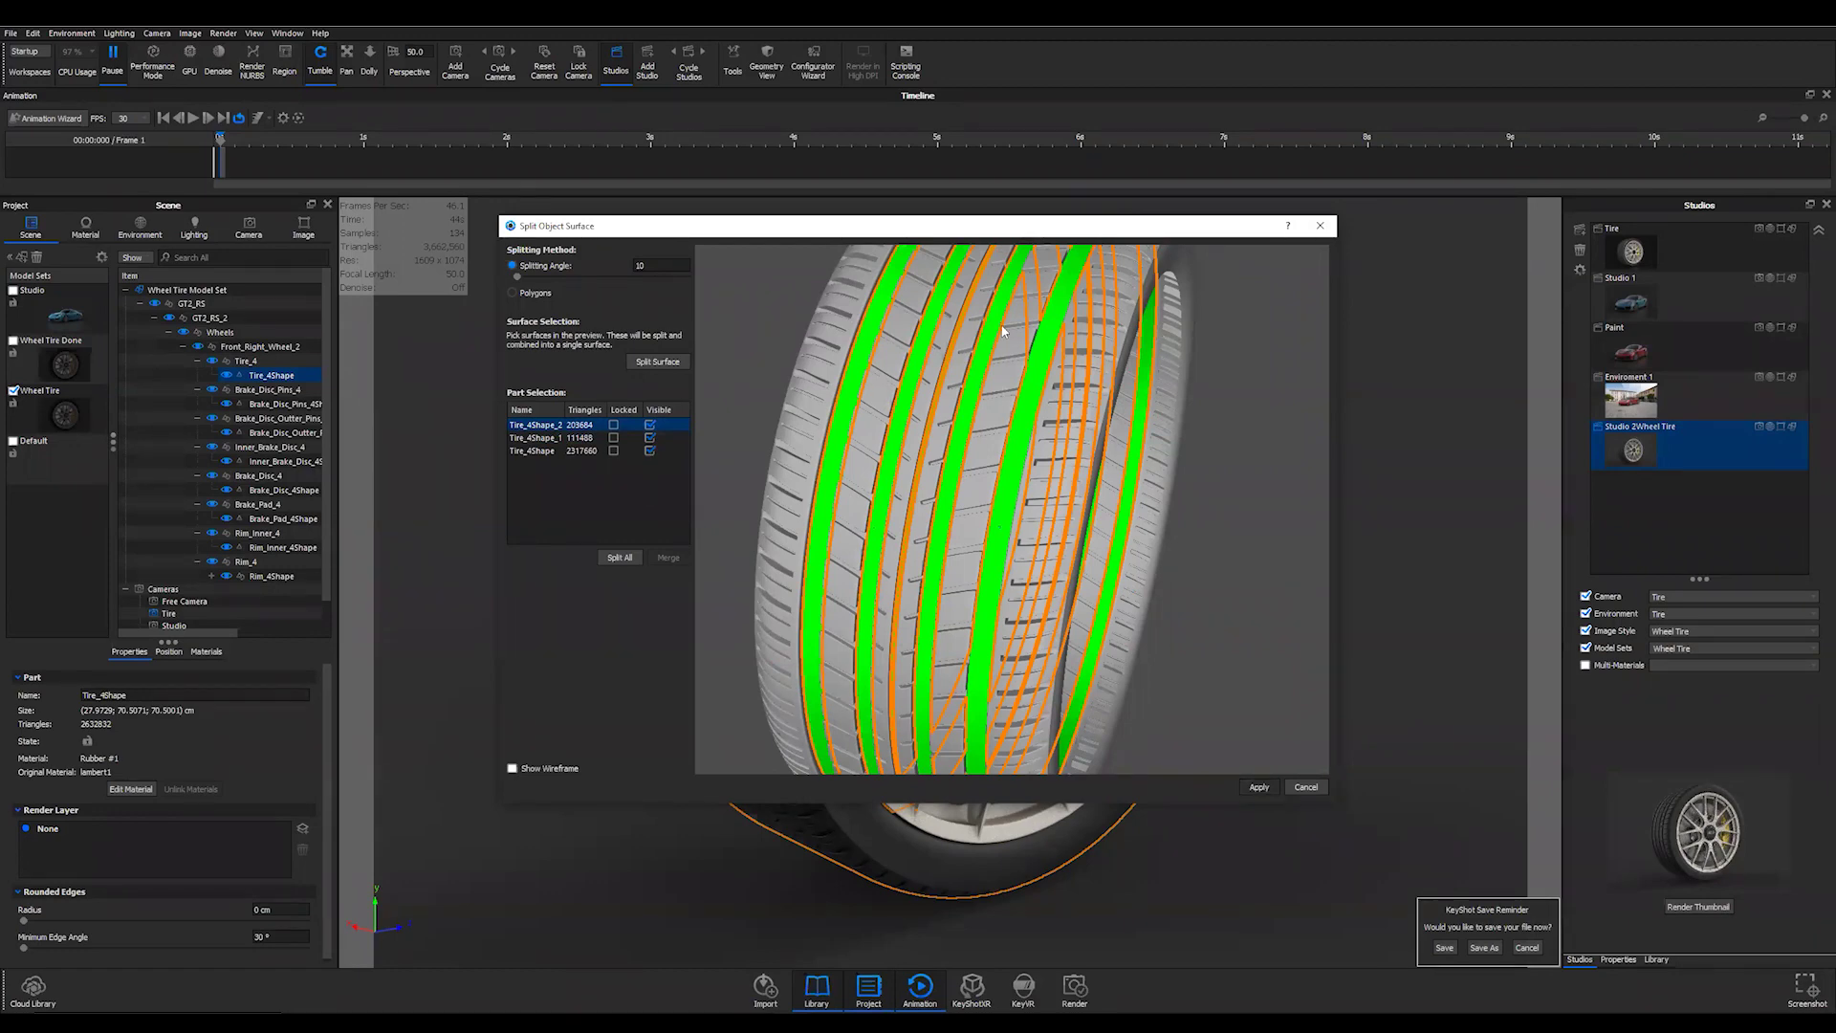
pyautogui.click(244, 406)
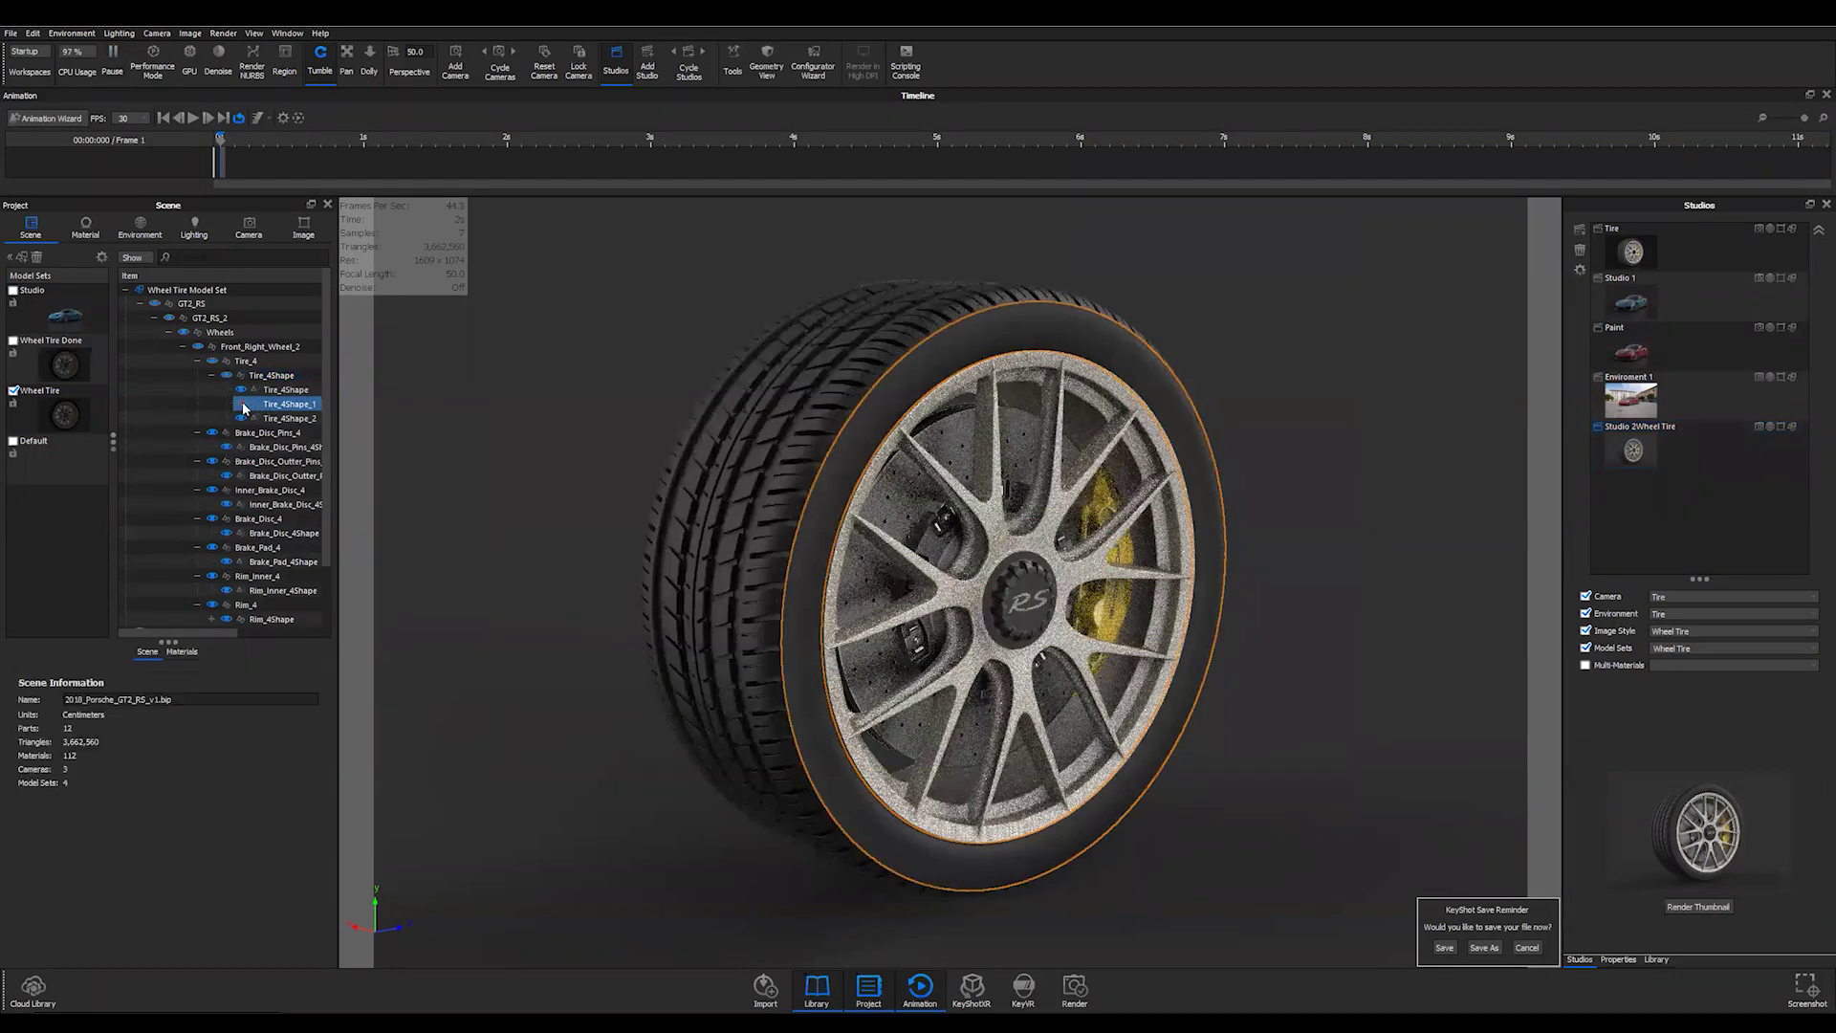
pyautogui.click(1078, 627)
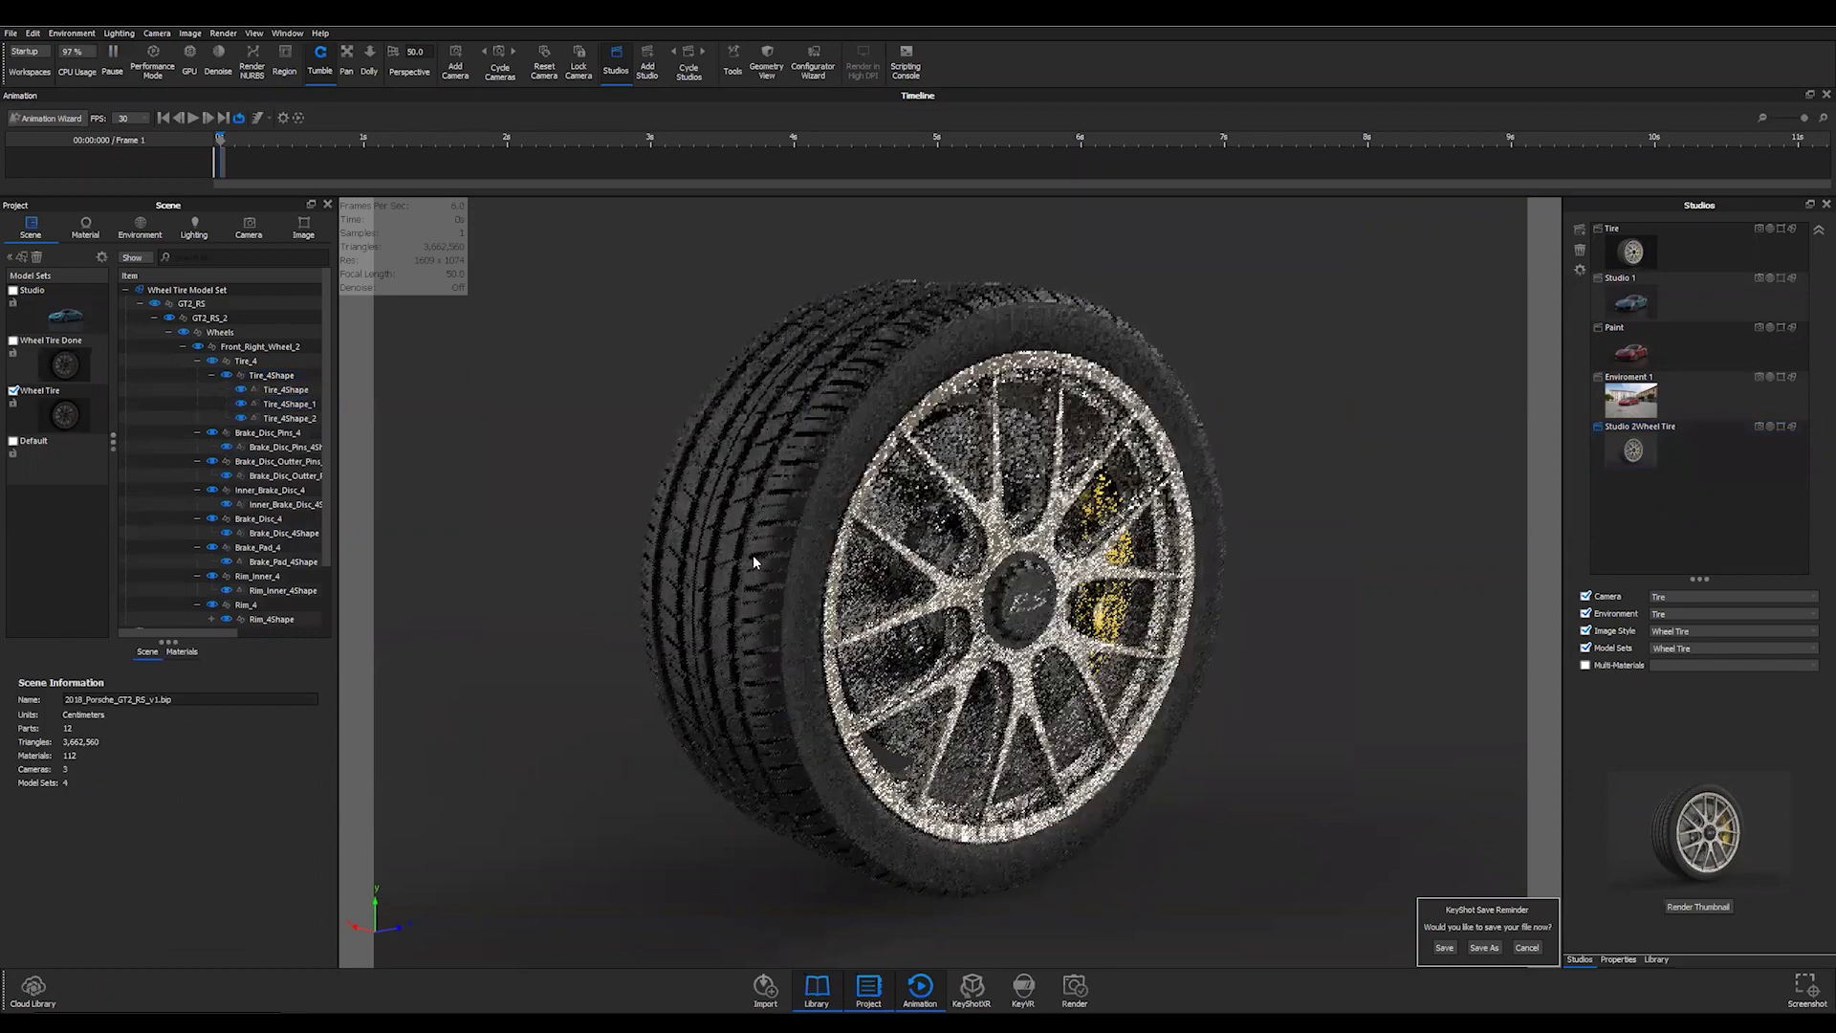
# - Apply Hard Rough Plastic Black from the library's hard rough plastics to the outer sidewall, without linking it to the duplicate material
pyautogui.moveTo(755, 563); pyautogui.dragTo(1528, 218)
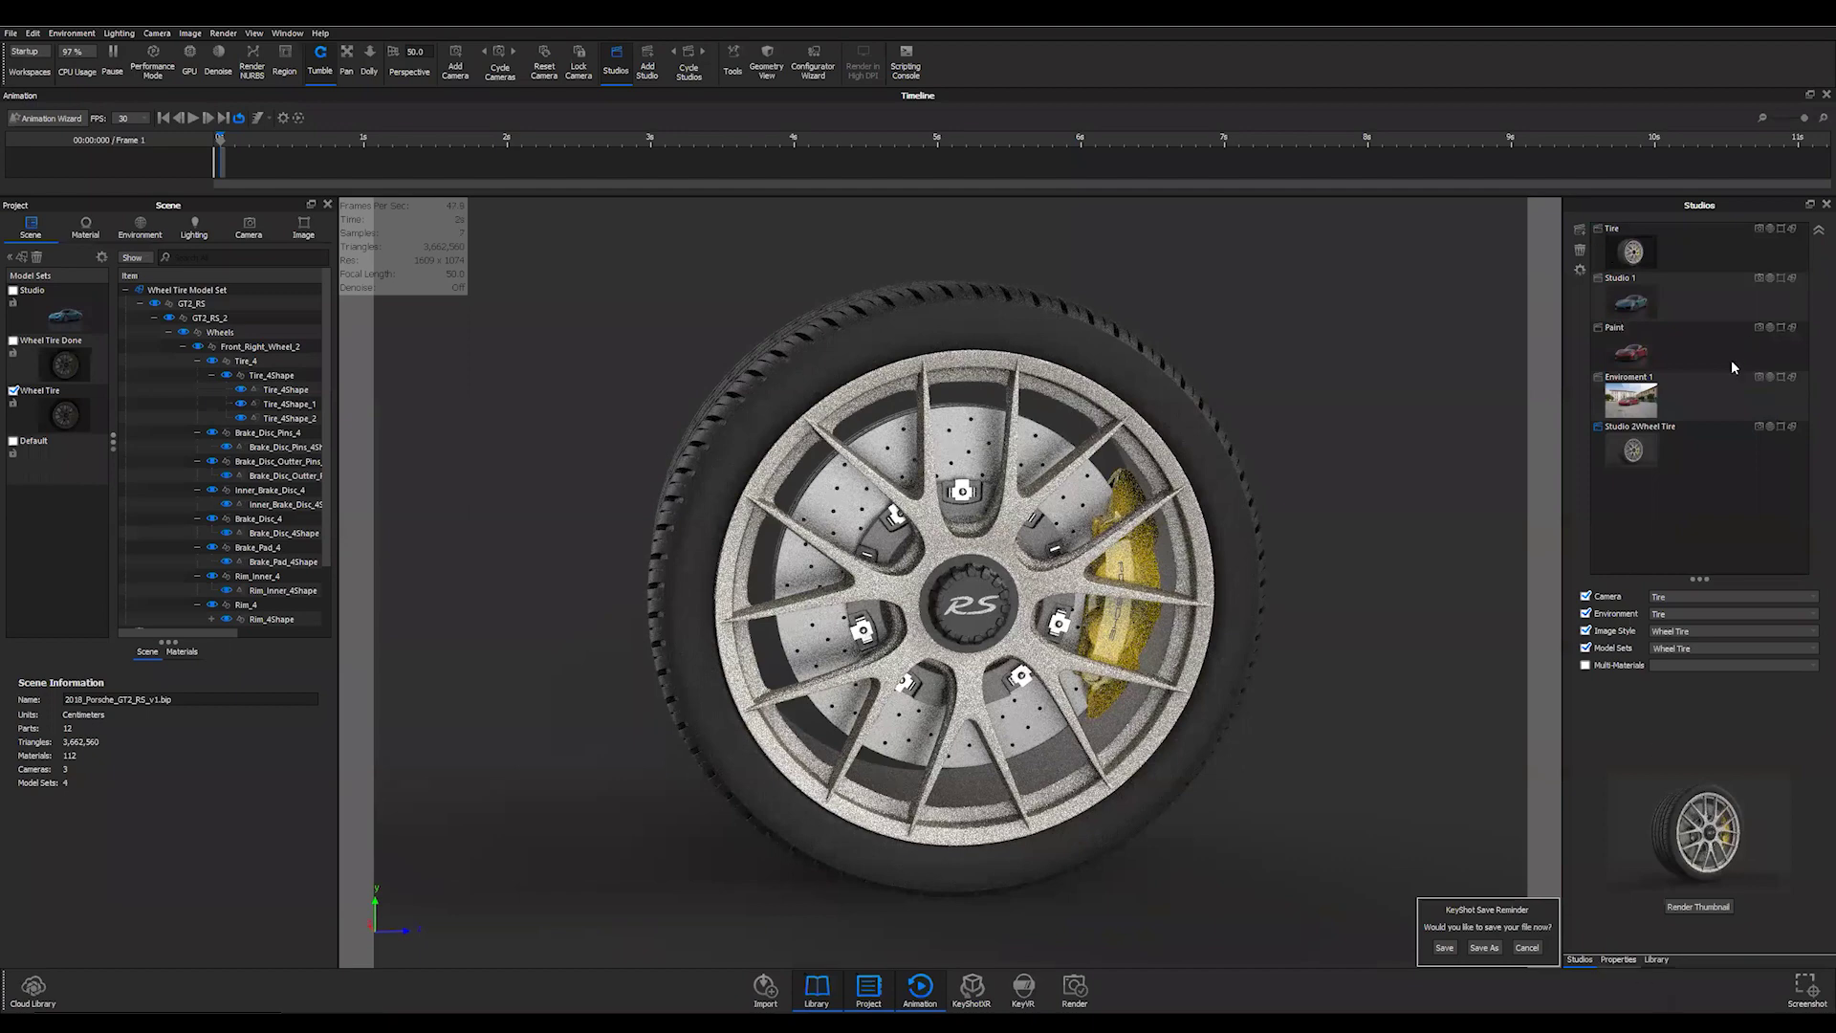
pyautogui.click(1655, 959)
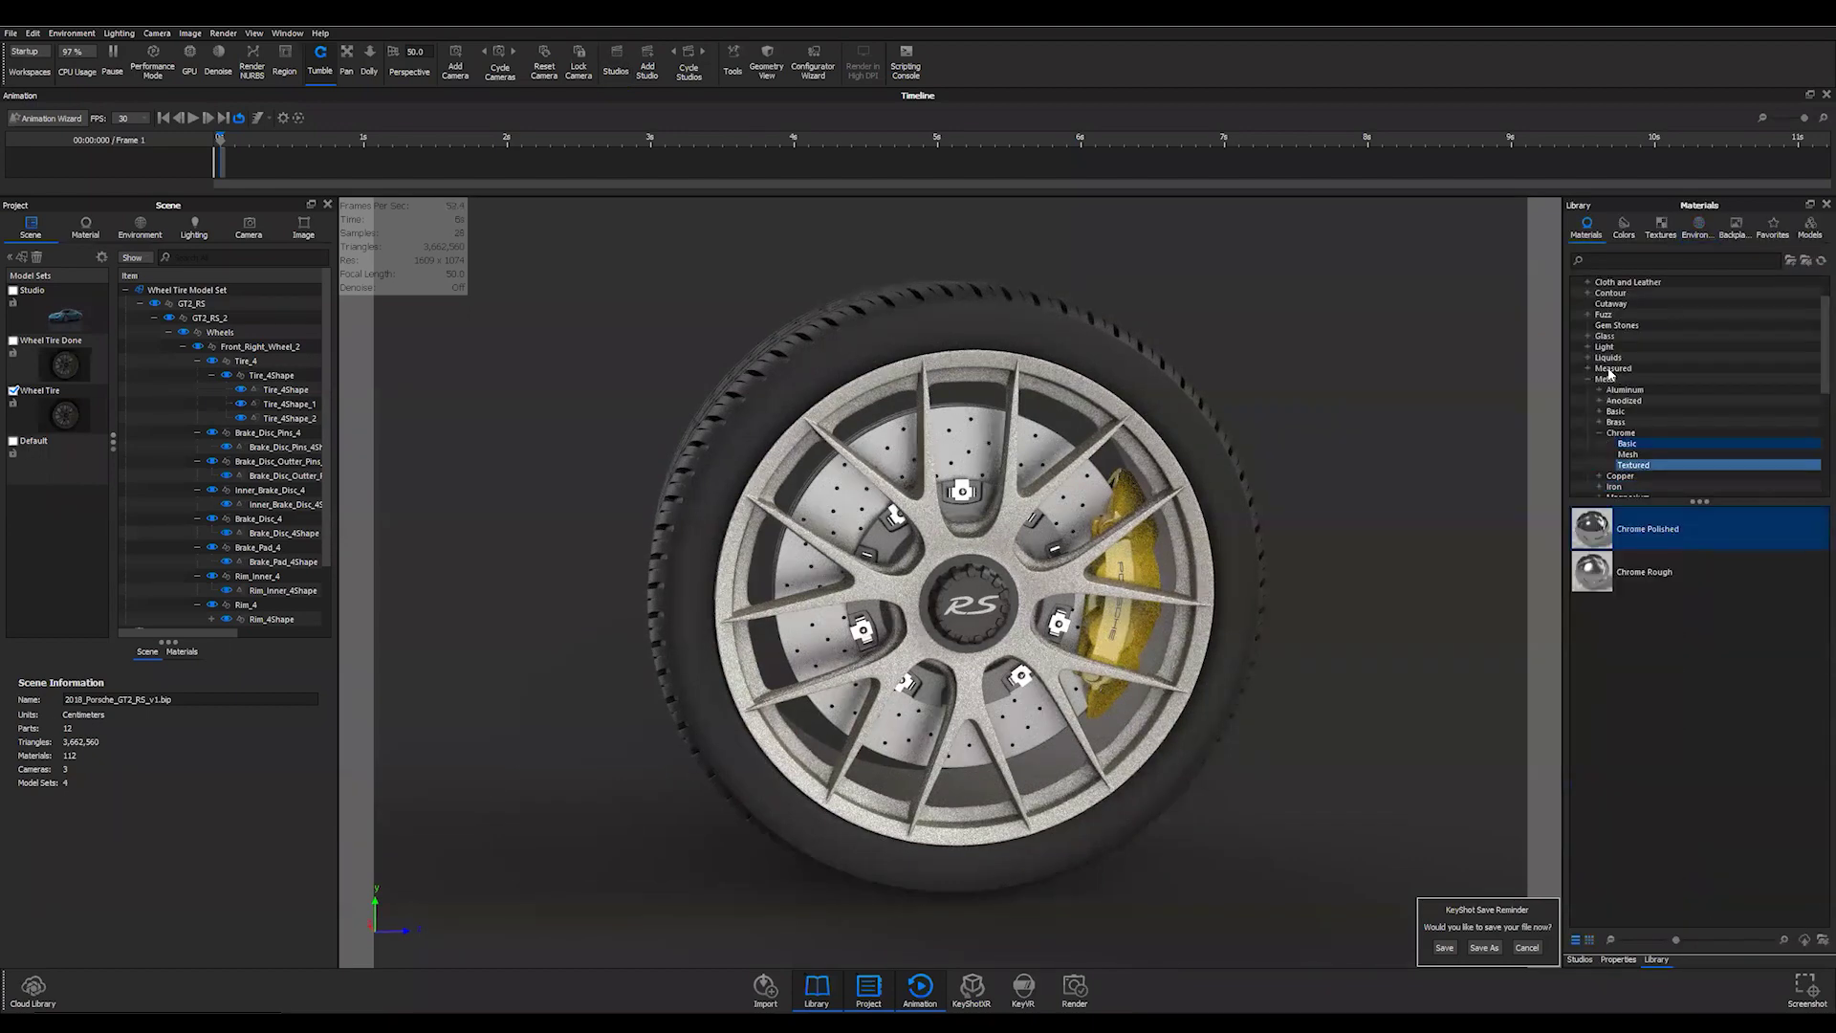
pyautogui.click(1609, 370)
pyautogui.click(1588, 380)
pyautogui.scroll(-1, 1591, 383)
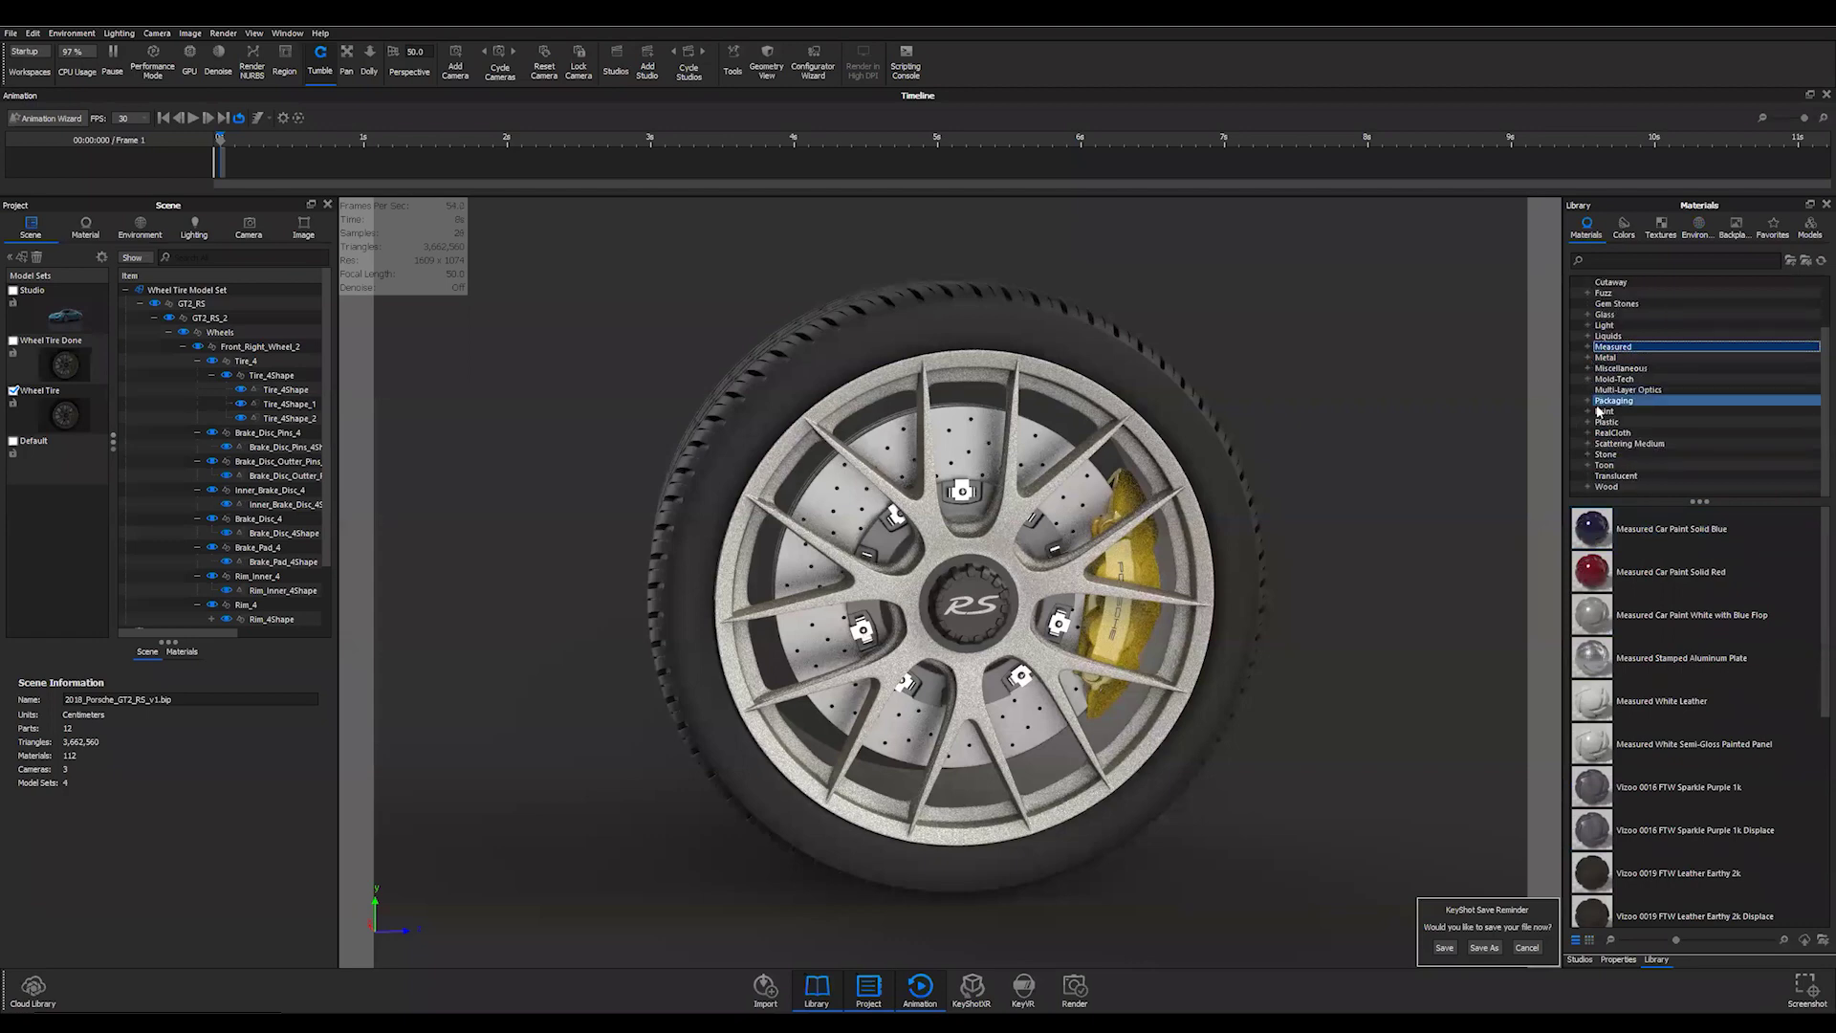
pyautogui.click(1588, 422)
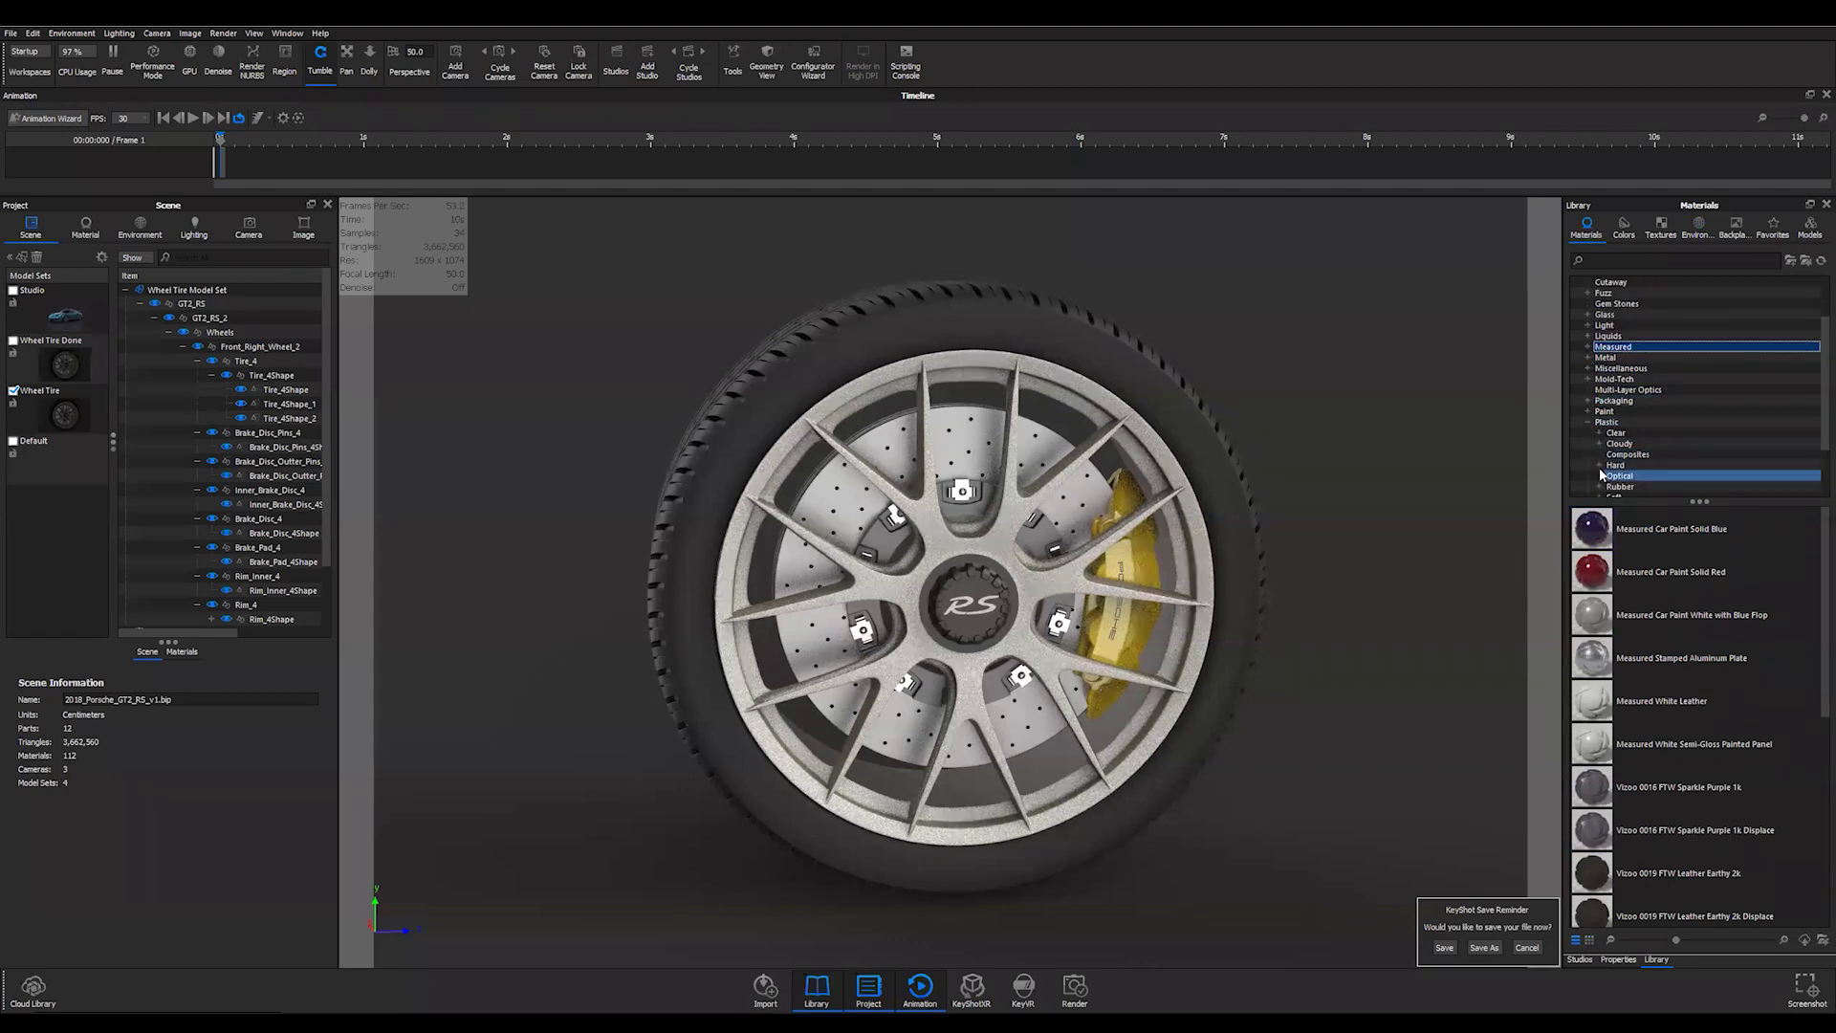
pyautogui.click(1600, 465)
pyautogui.click(1630, 444)
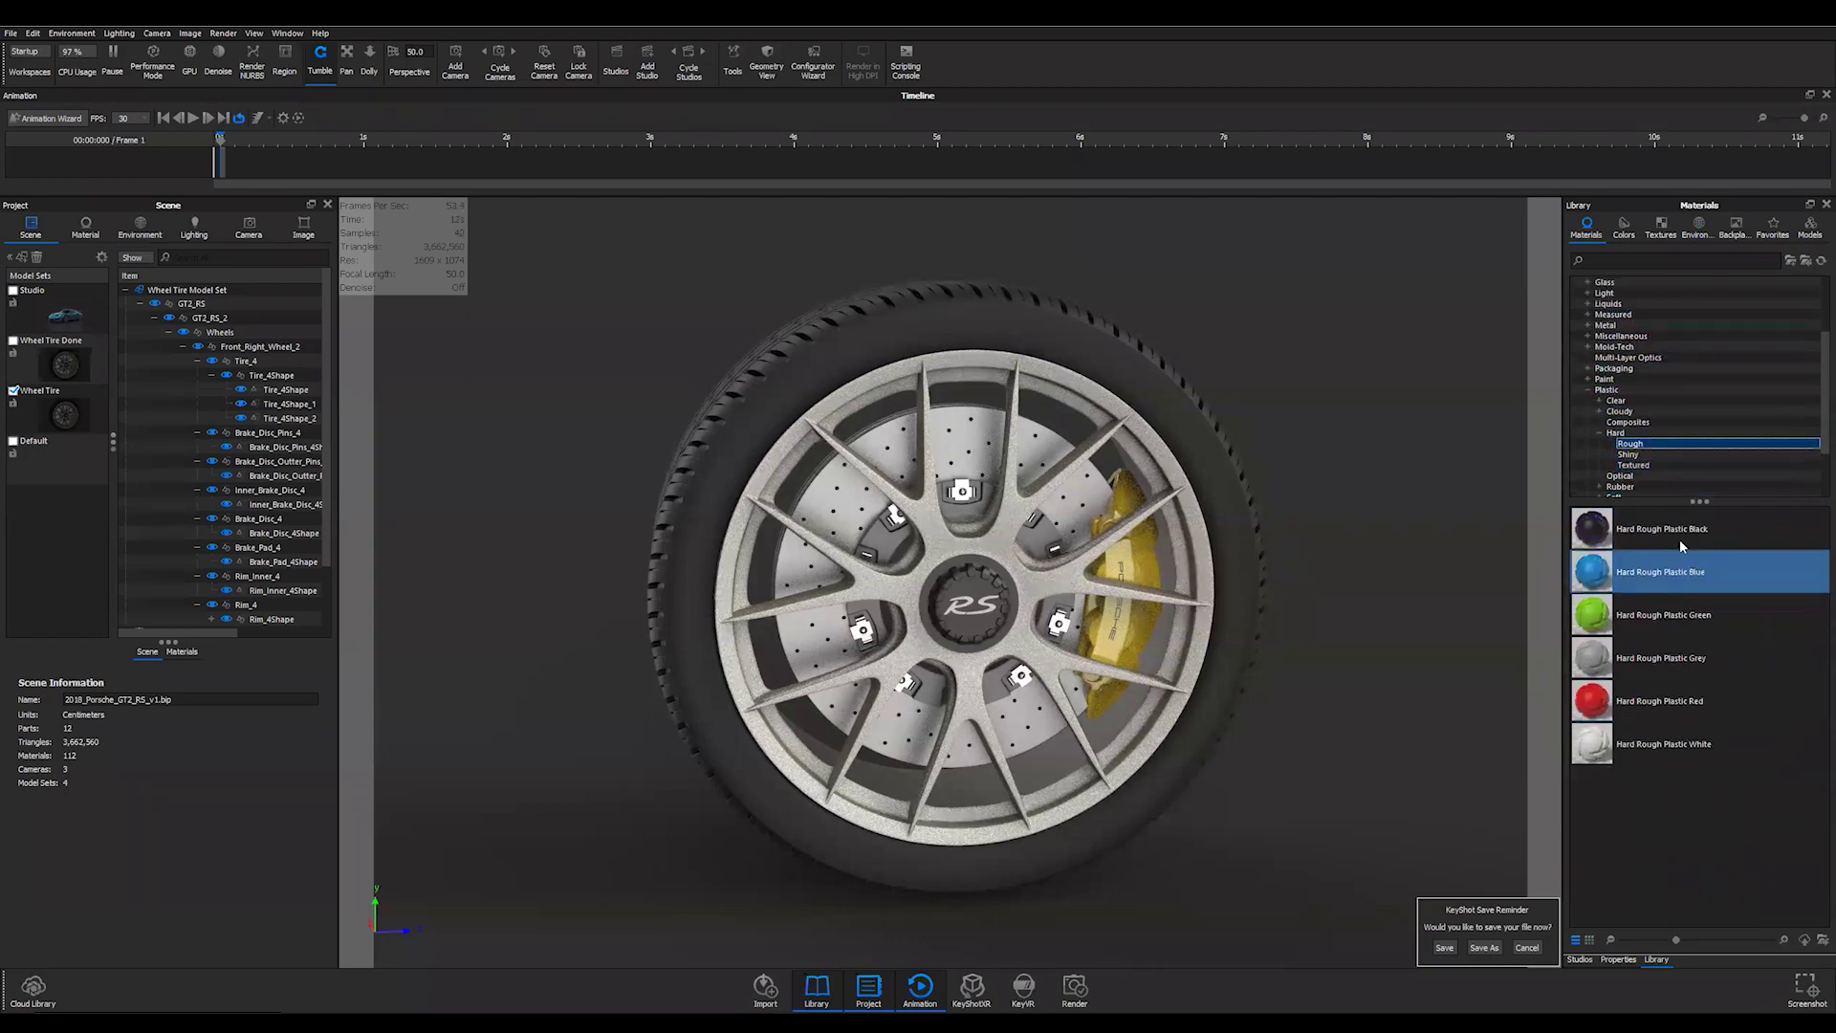
pyautogui.moveTo(1681, 543); pyautogui.dragTo(1057, 543)
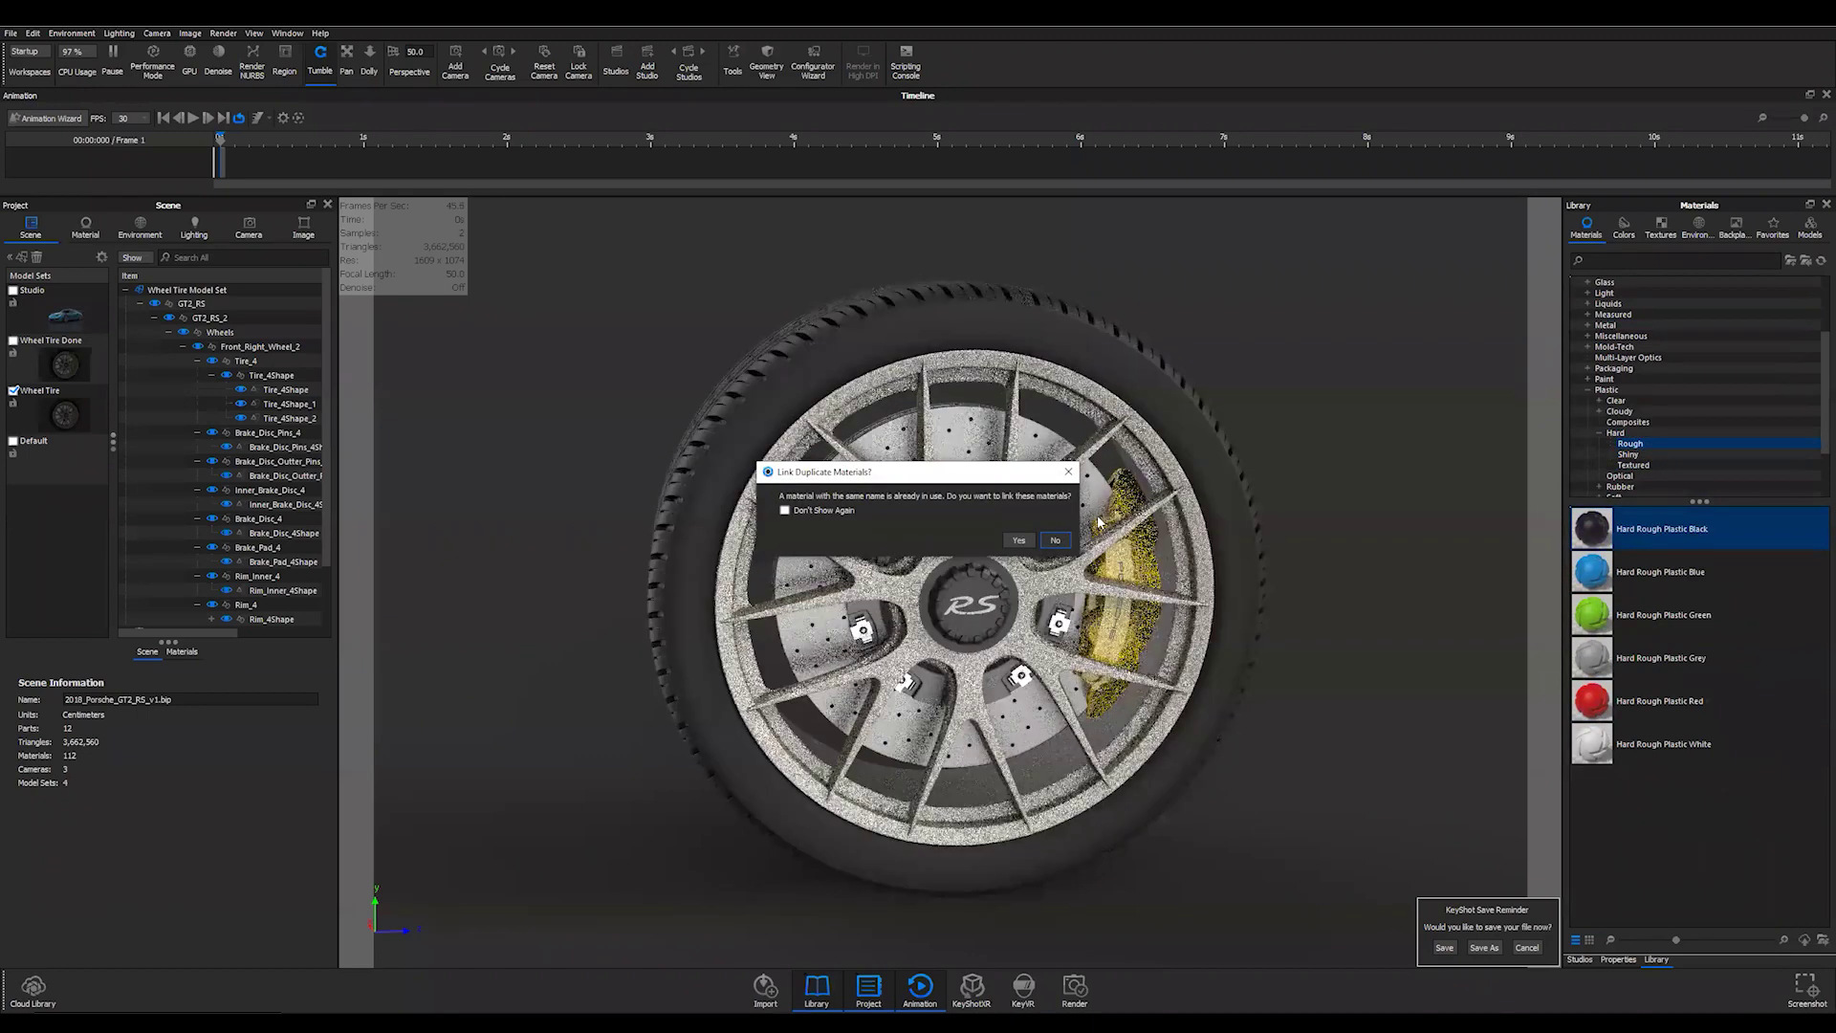
pyautogui.click(1055, 539)
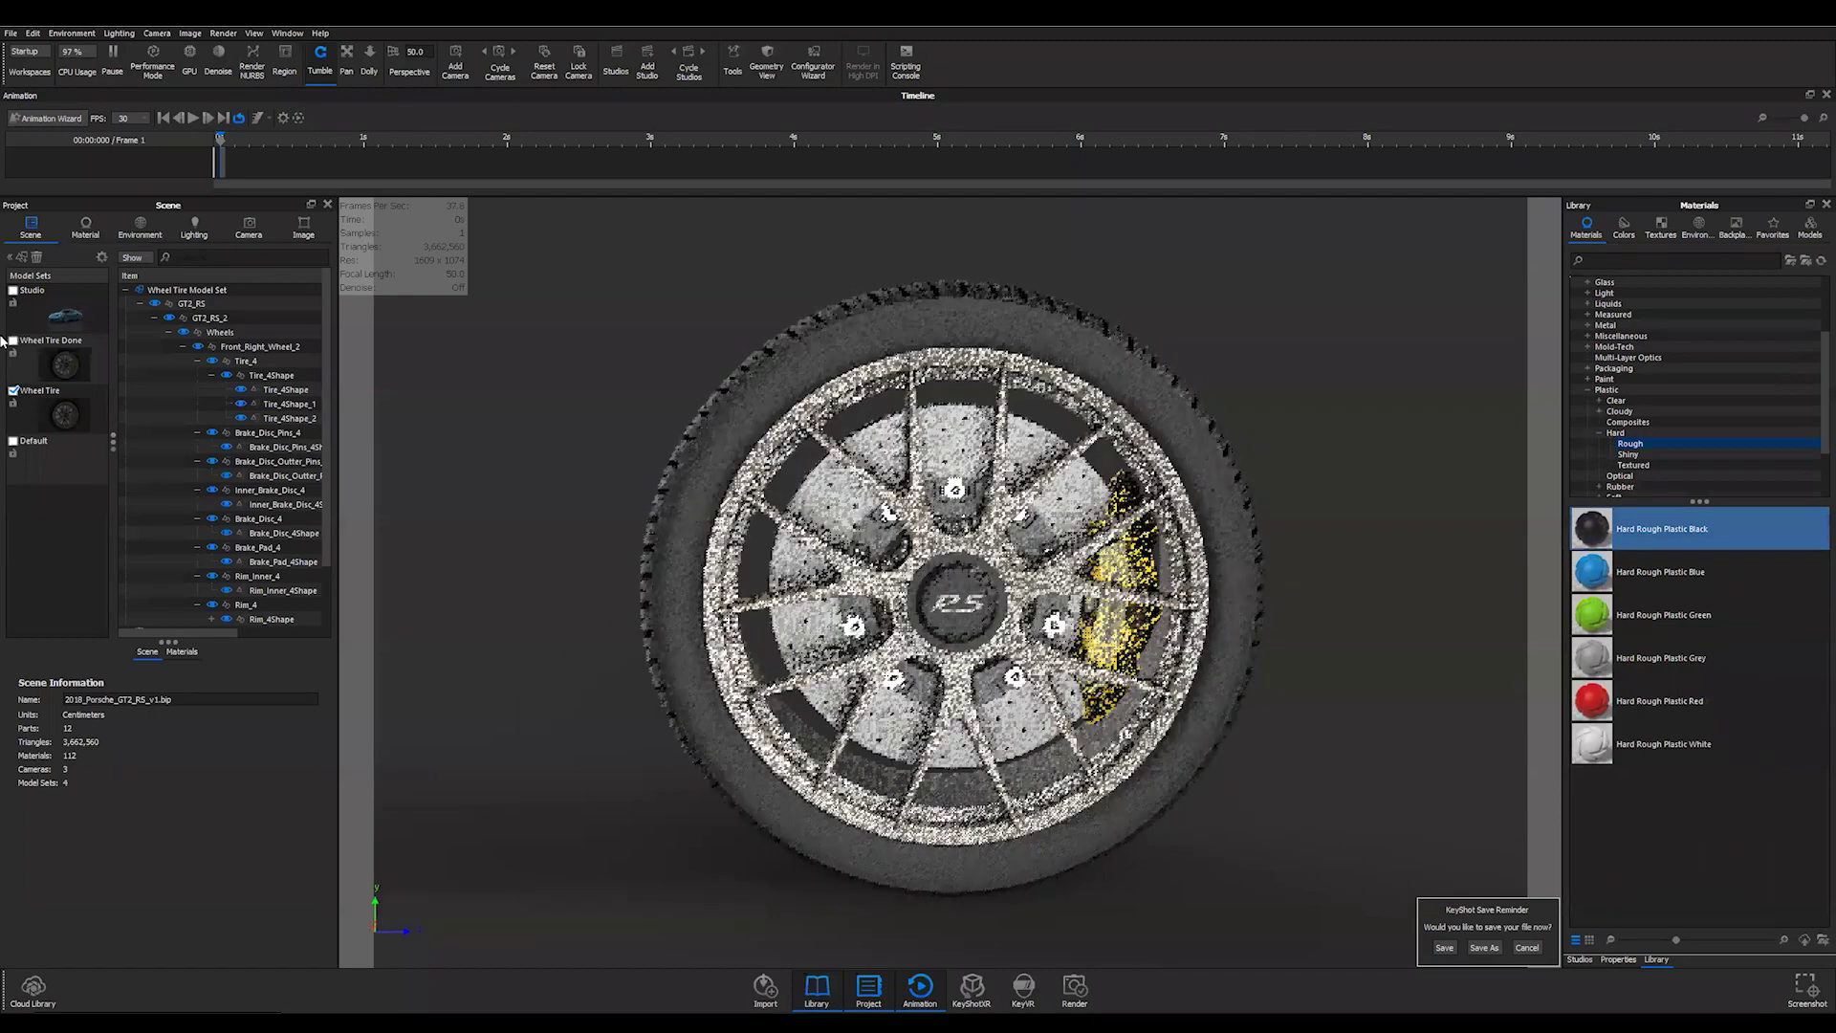
# - Open the sidewall's Material Graph and connect a new Noise (Texture) node to the Plastic node's Bump input
pyautogui.click(75, 283)
pyautogui.moveTo(2, 437); pyautogui.dragTo(372, 249)
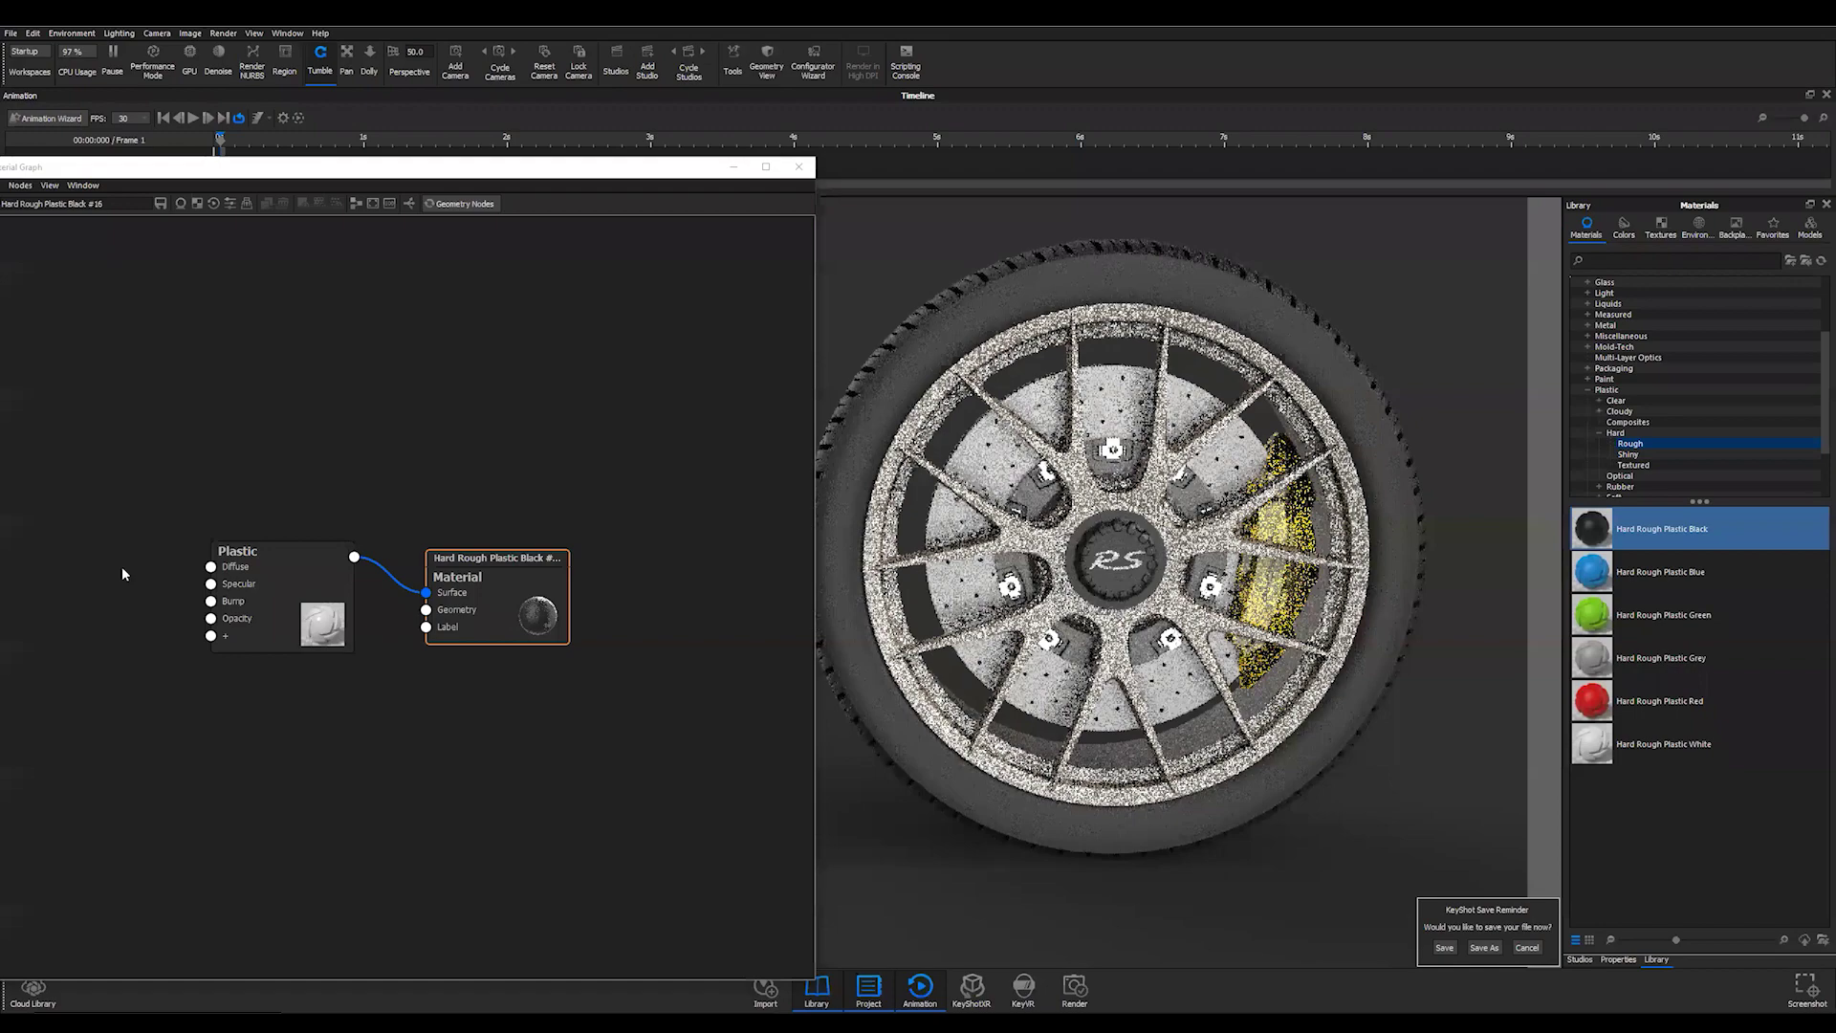
pyautogui.hotkey('shift', 'n')
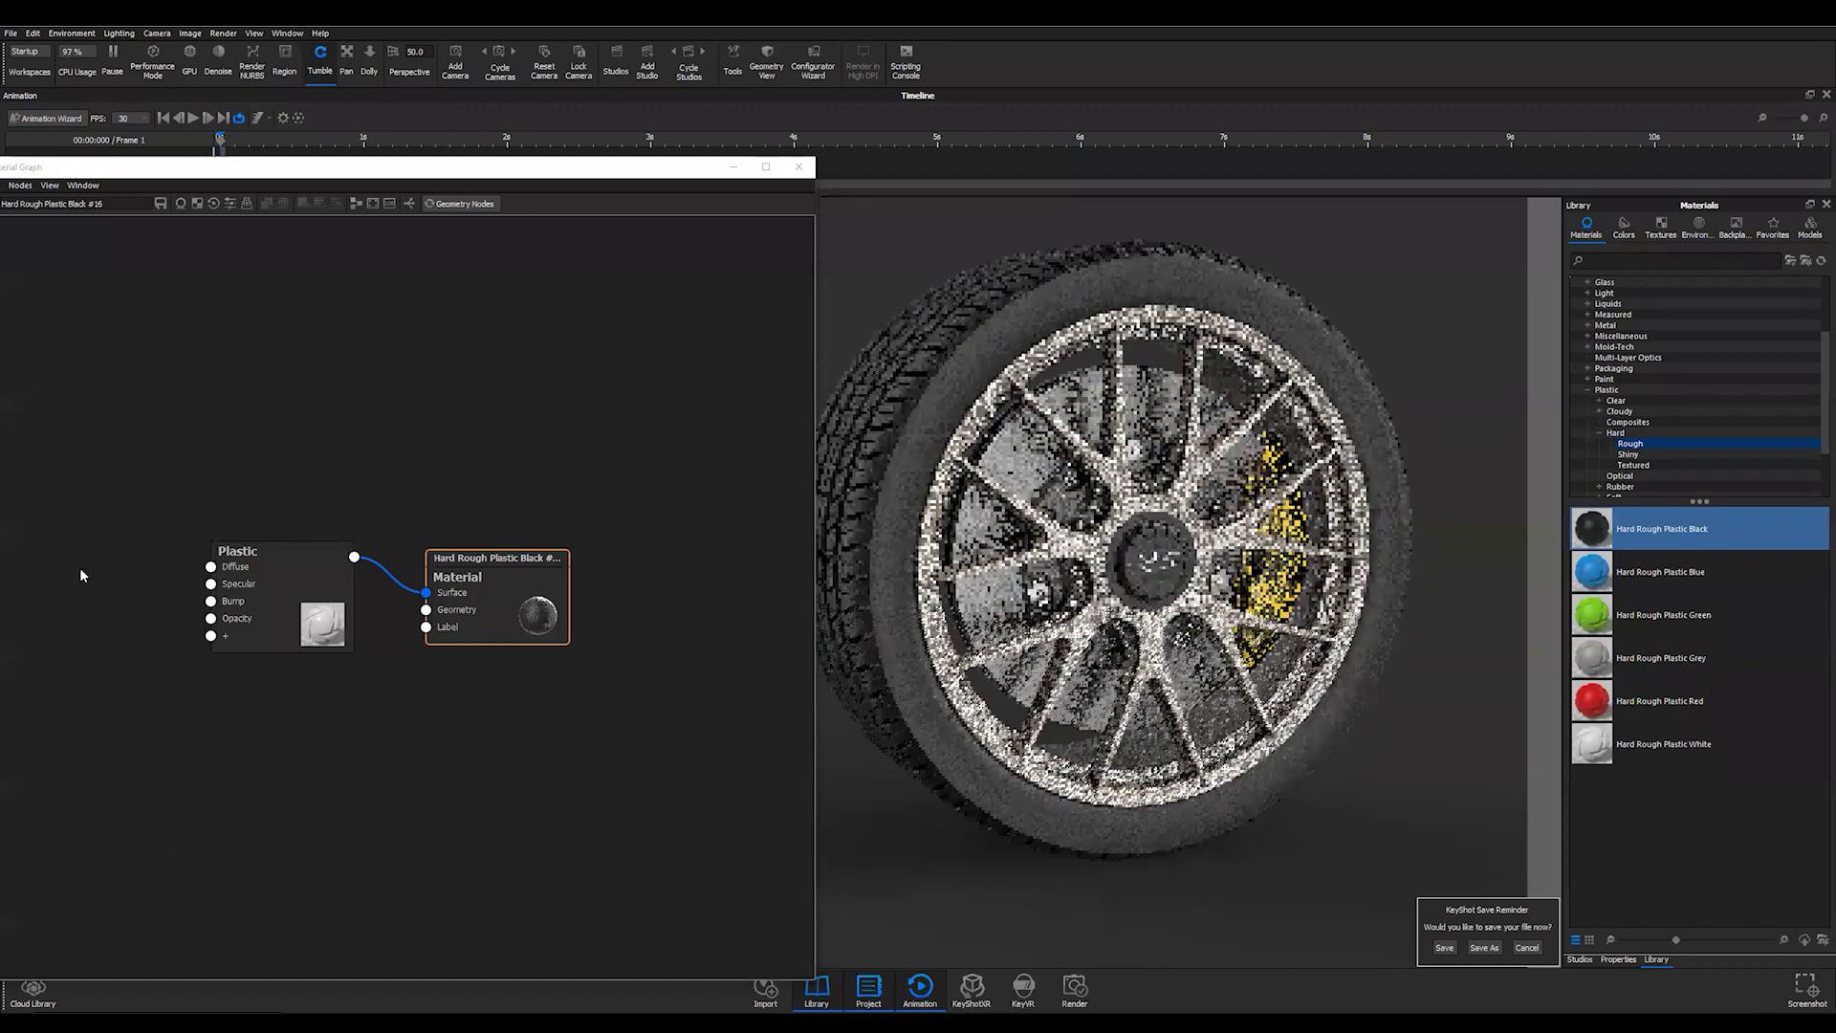
pyautogui.hotkey('shift', 'n')
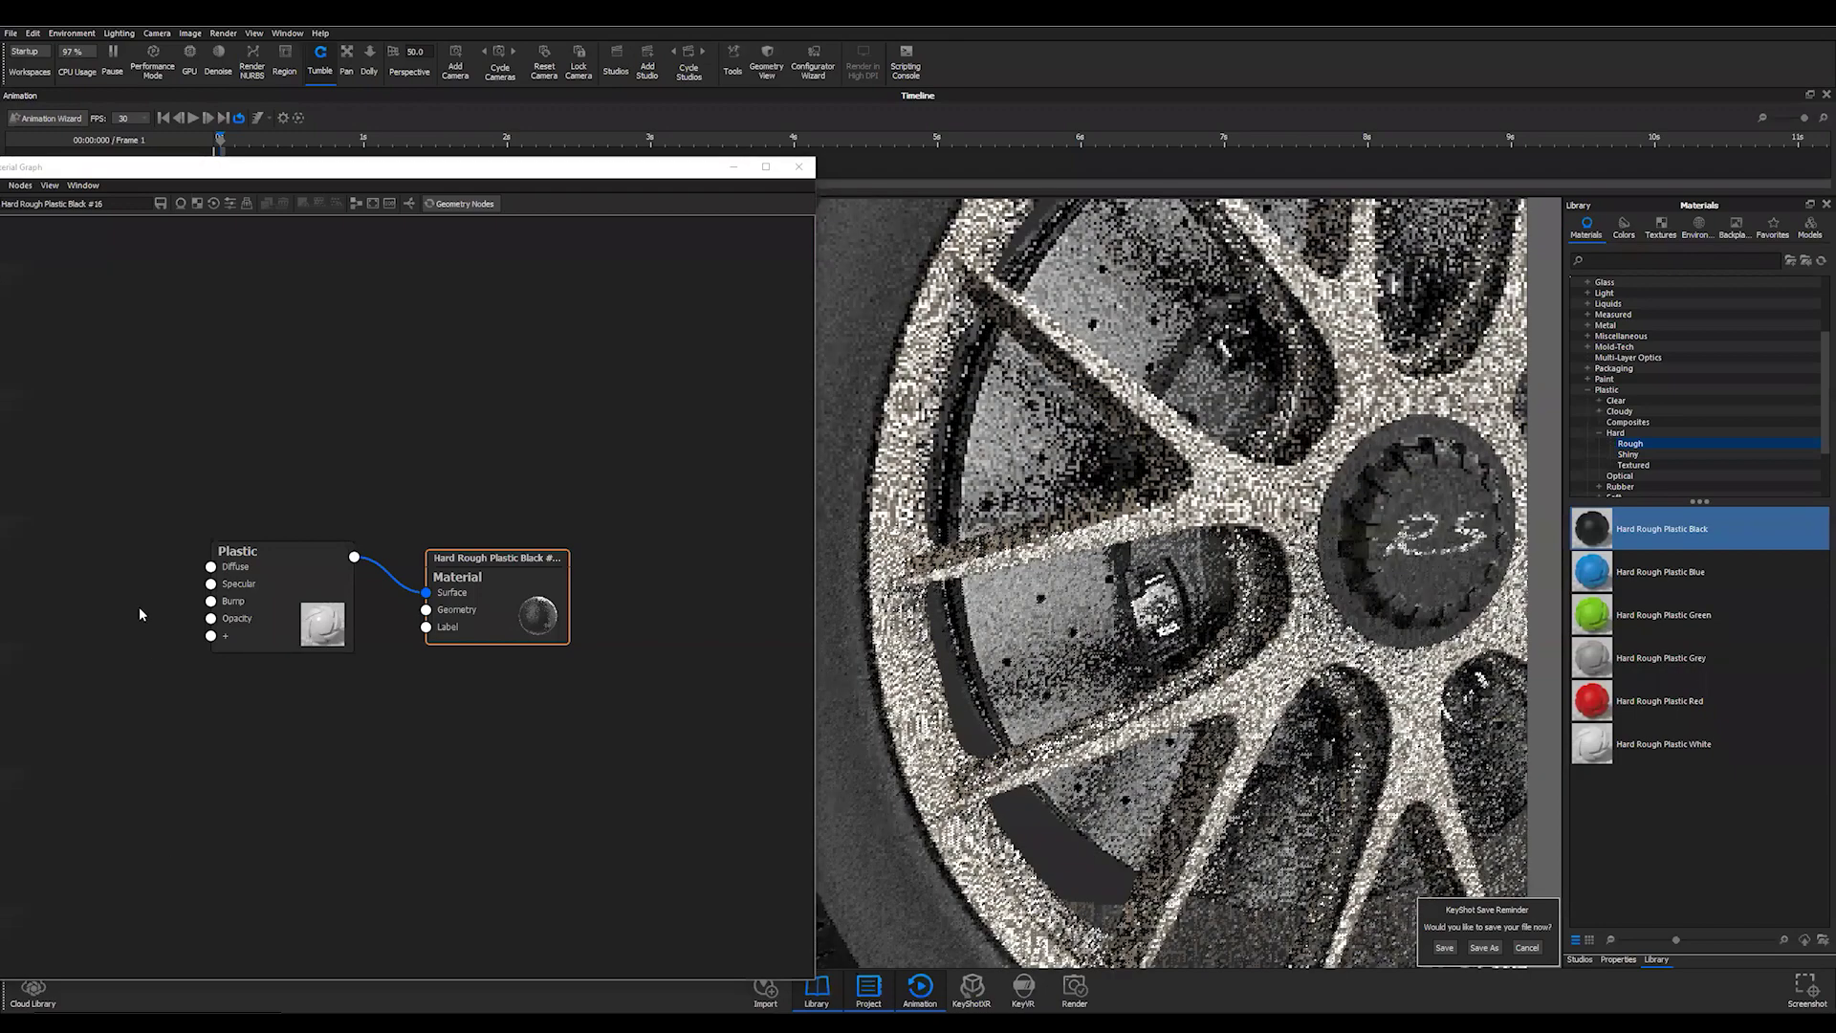
pyautogui.hotkey('shift', 'n')
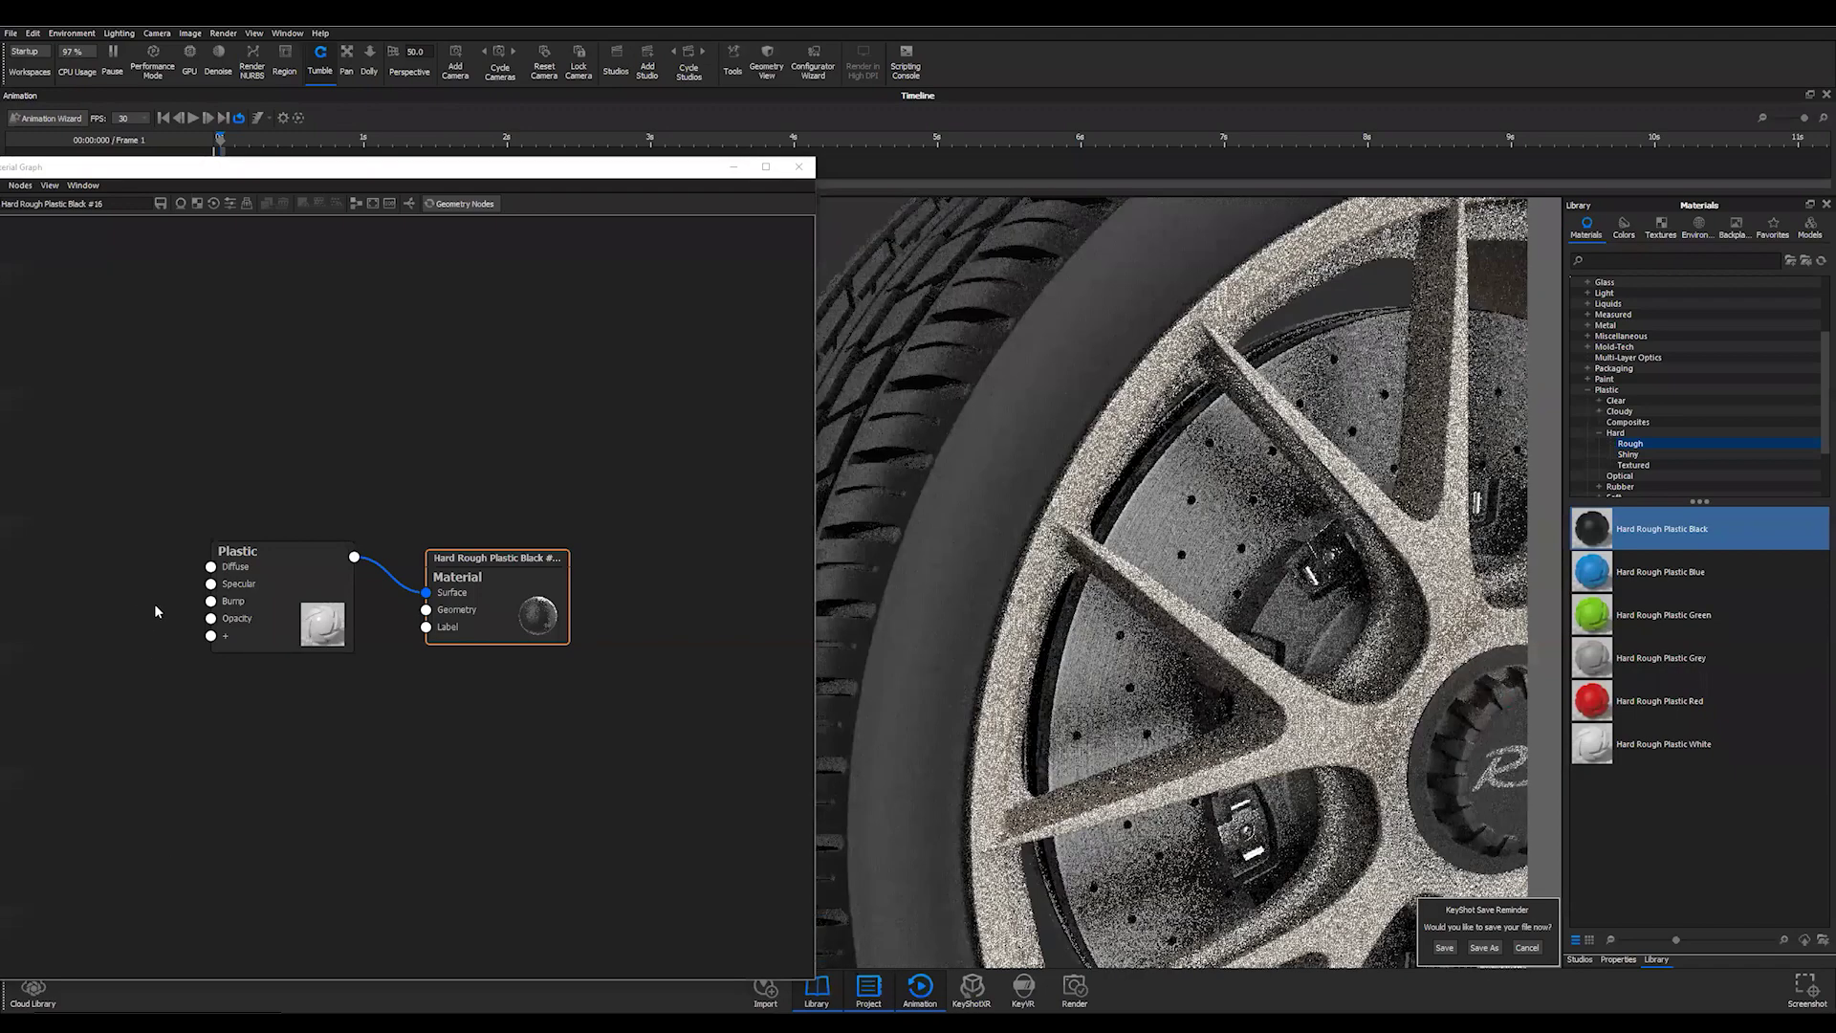
pyautogui.rightClick(123, 569)
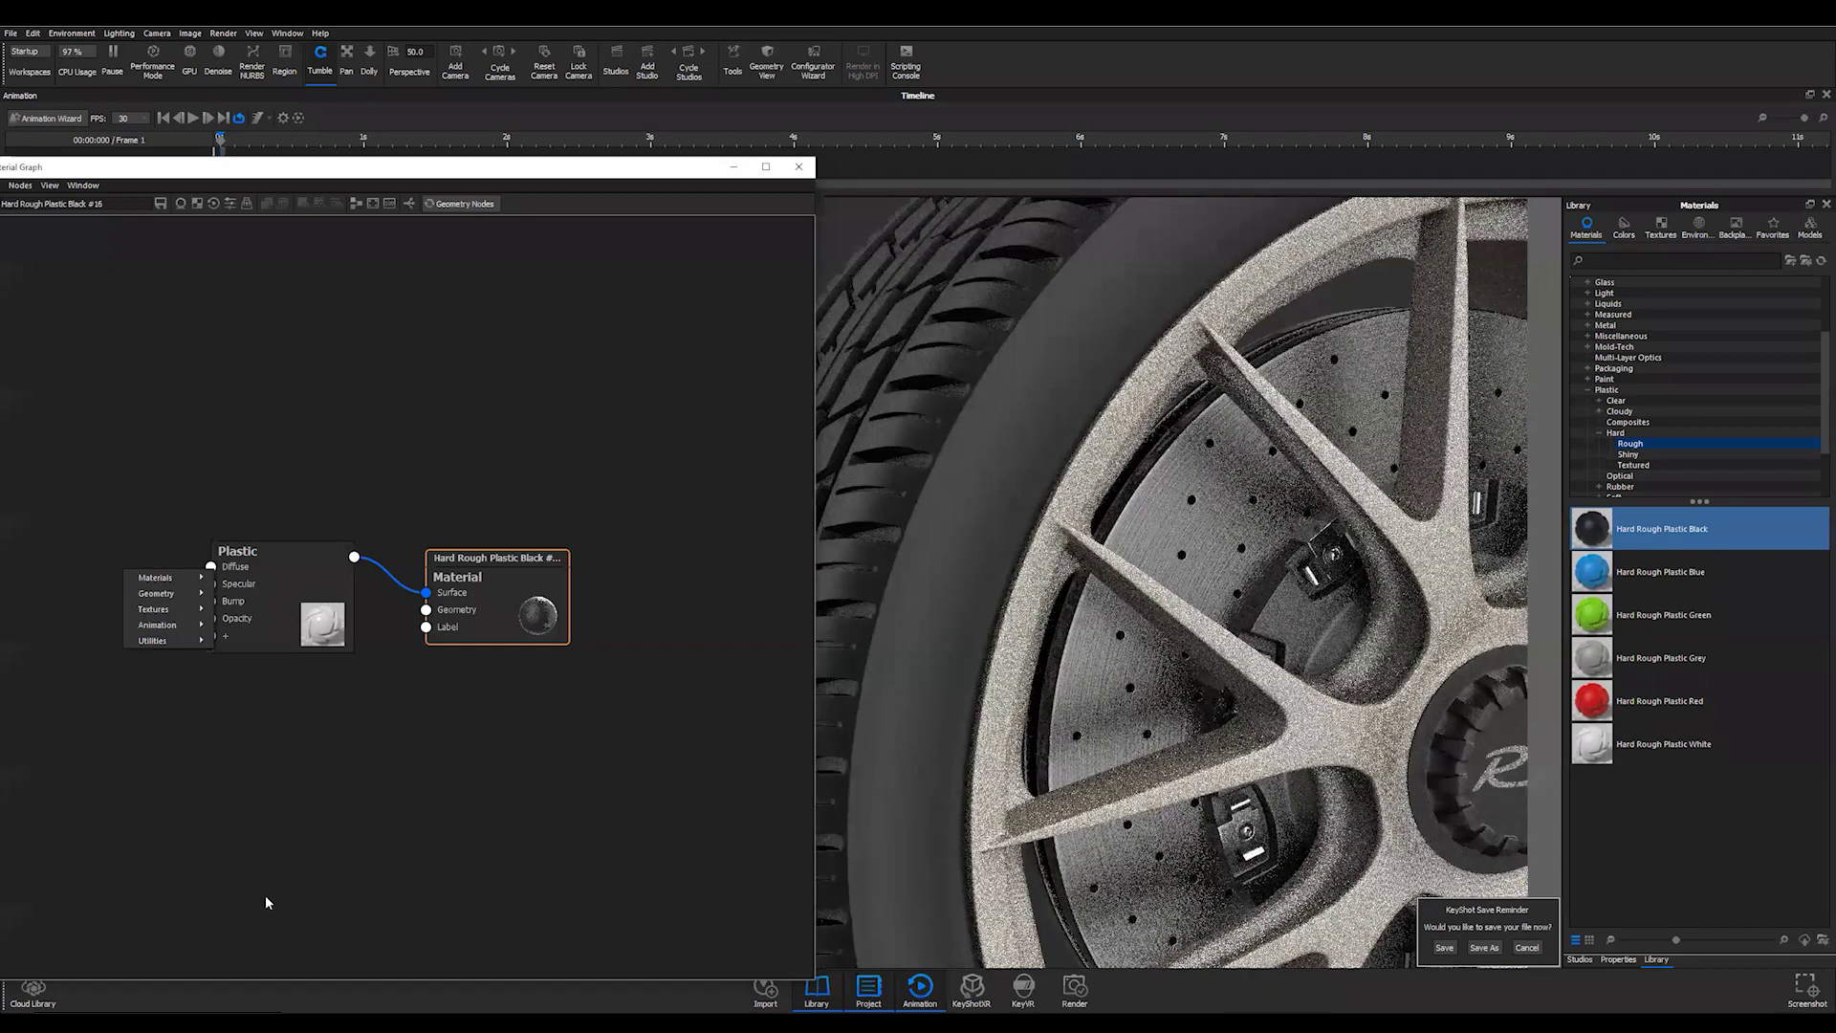
pyautogui.moveTo(158, 609)
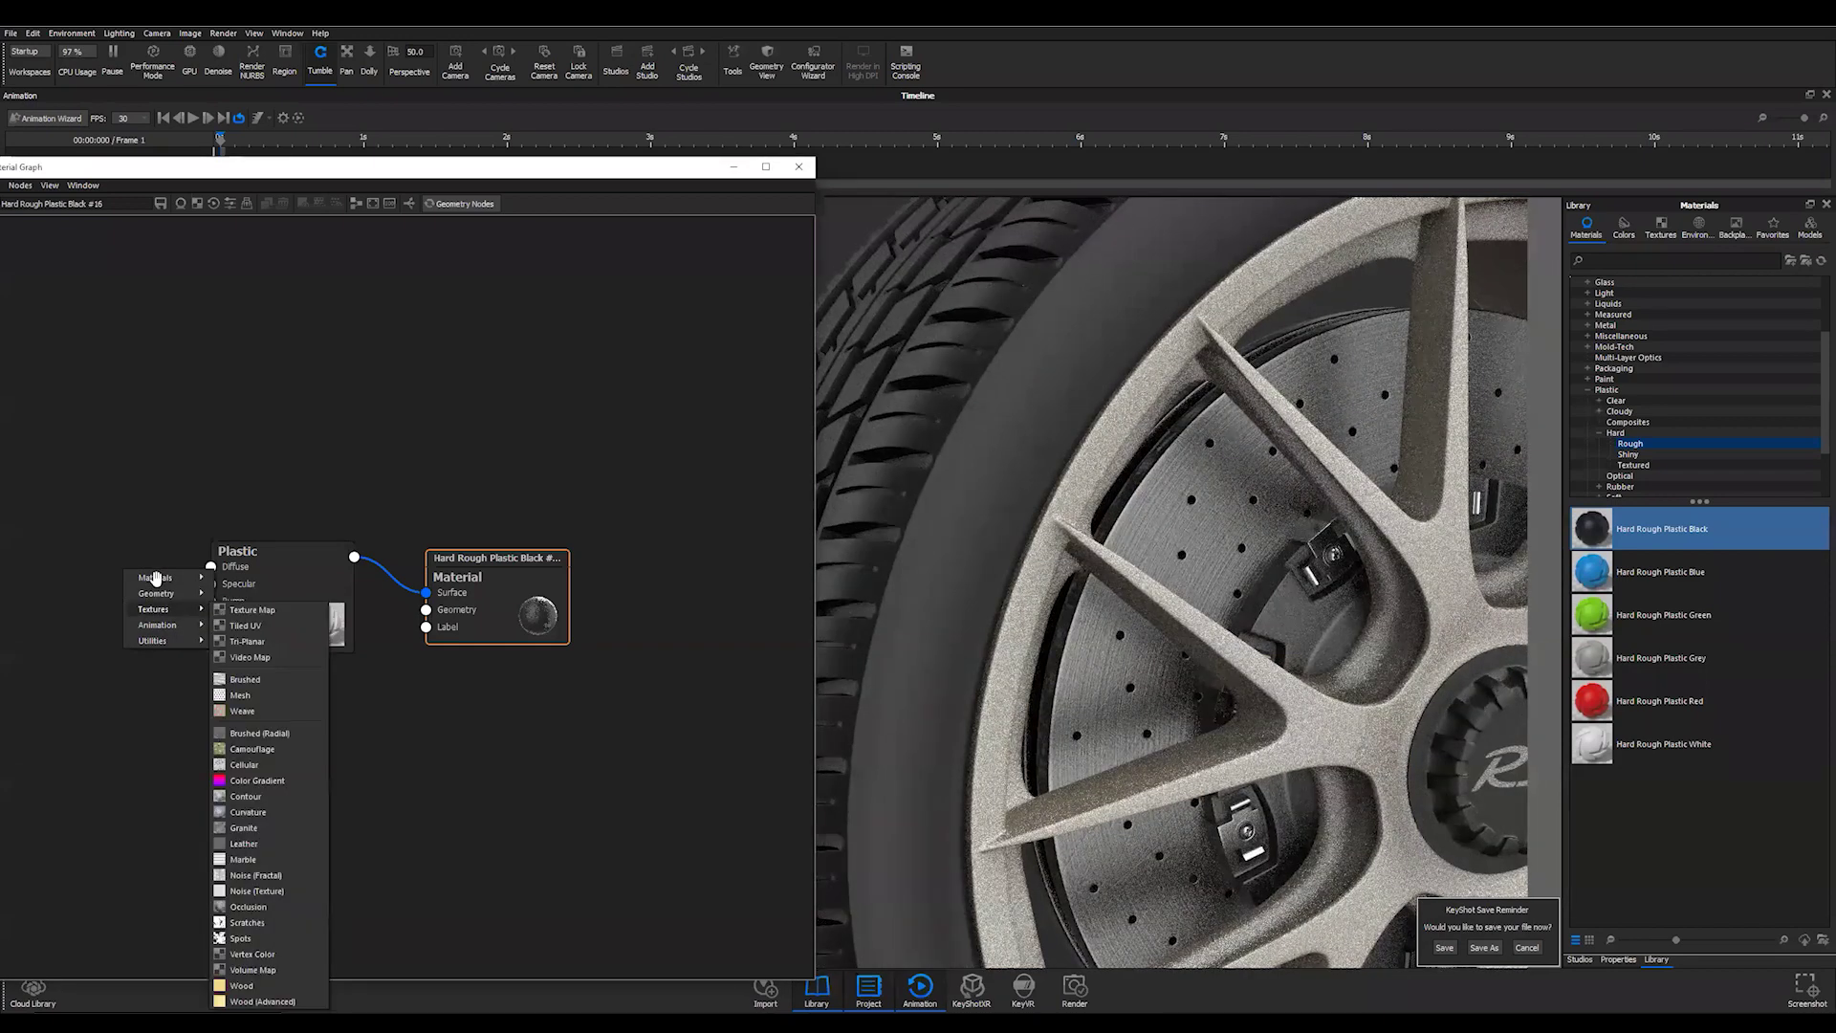
pyautogui.moveTo(256, 890); pyautogui.dragTo(210, 601)
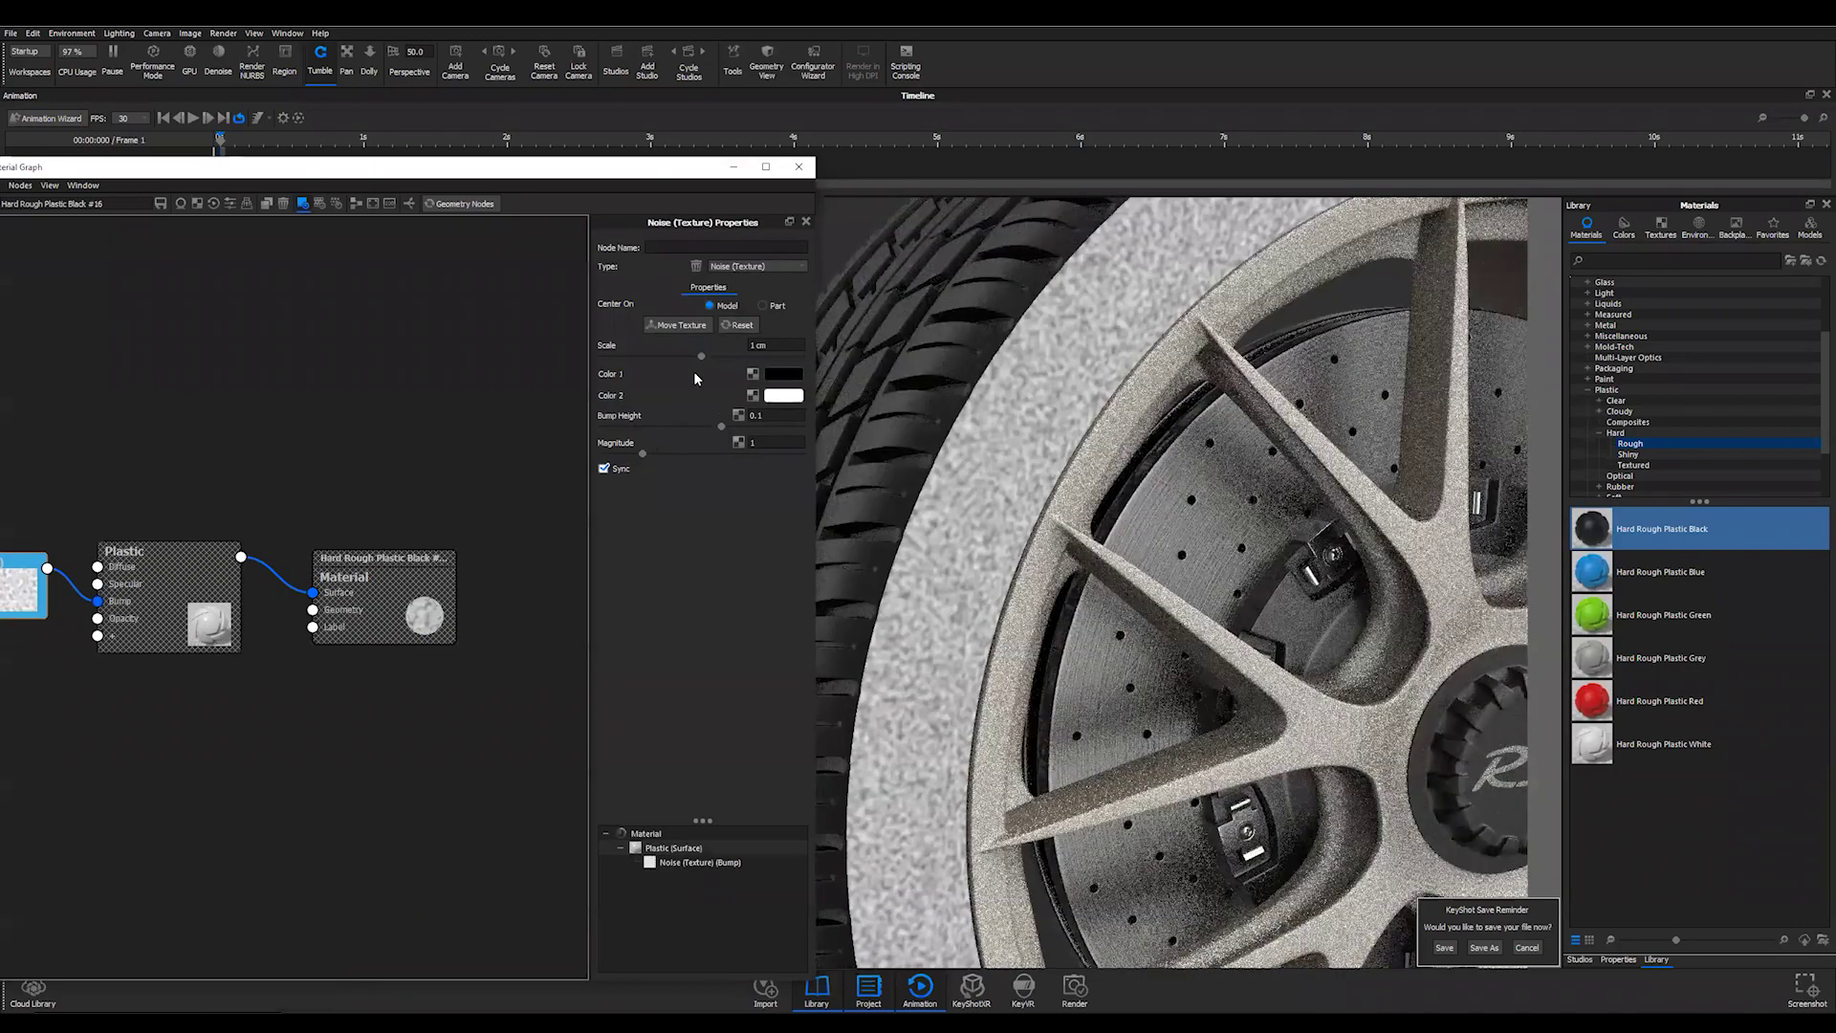
# - Set the noise texture's magnitude to 1.325 and its scale to 0.356 cm for a finer rubber bump
pyautogui.click(642, 453)
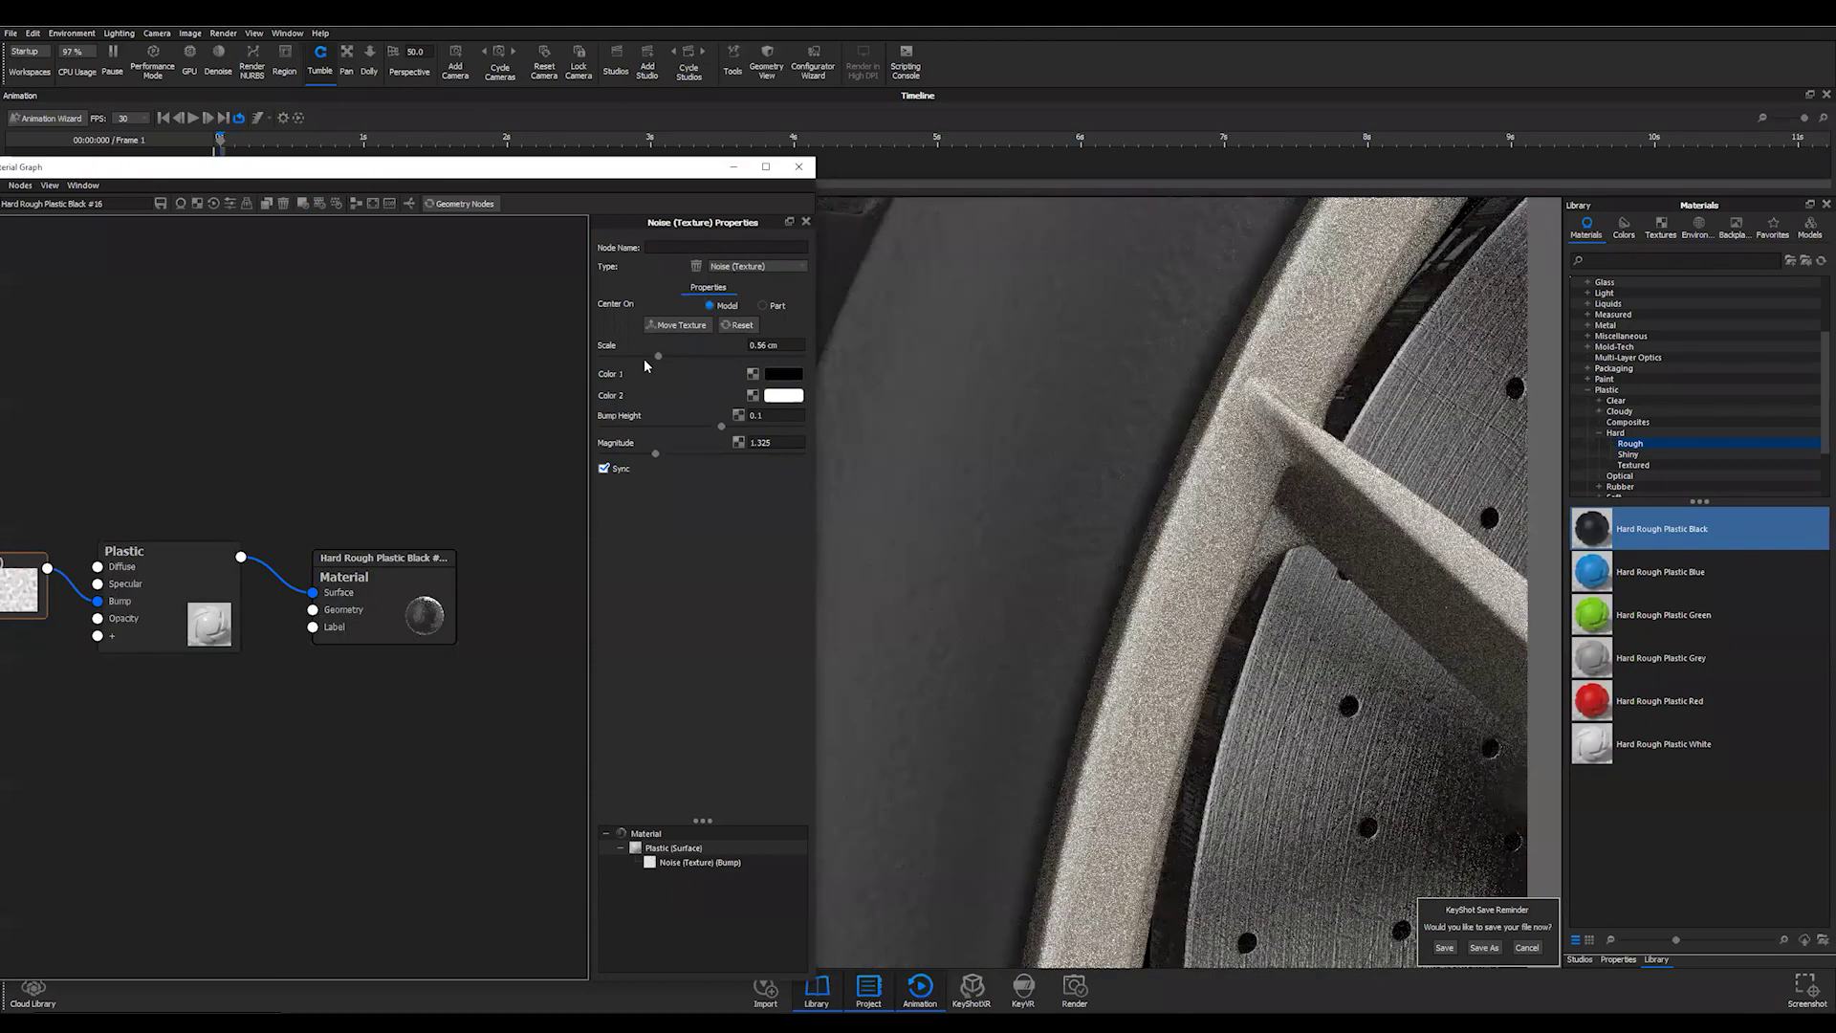
pyautogui.moveTo(645, 358); pyautogui.dragTo(638, 359)
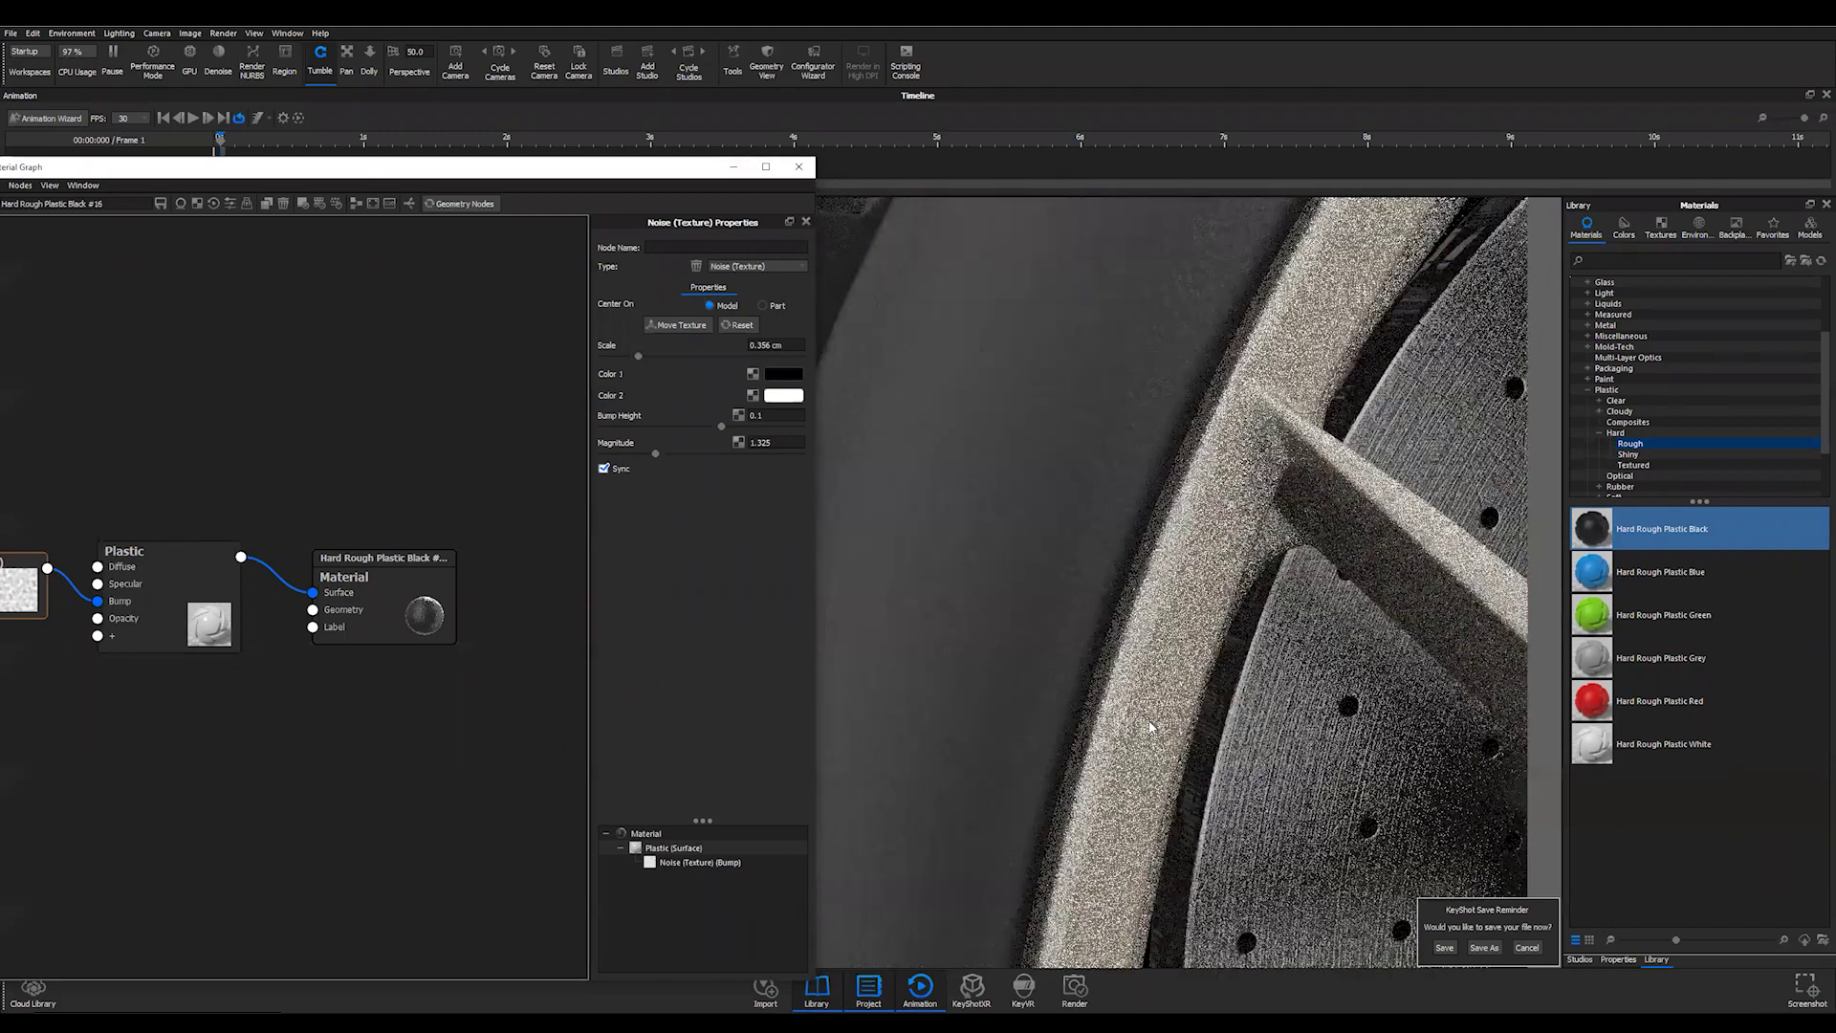
pyautogui.scroll(-10, 1166, 708)
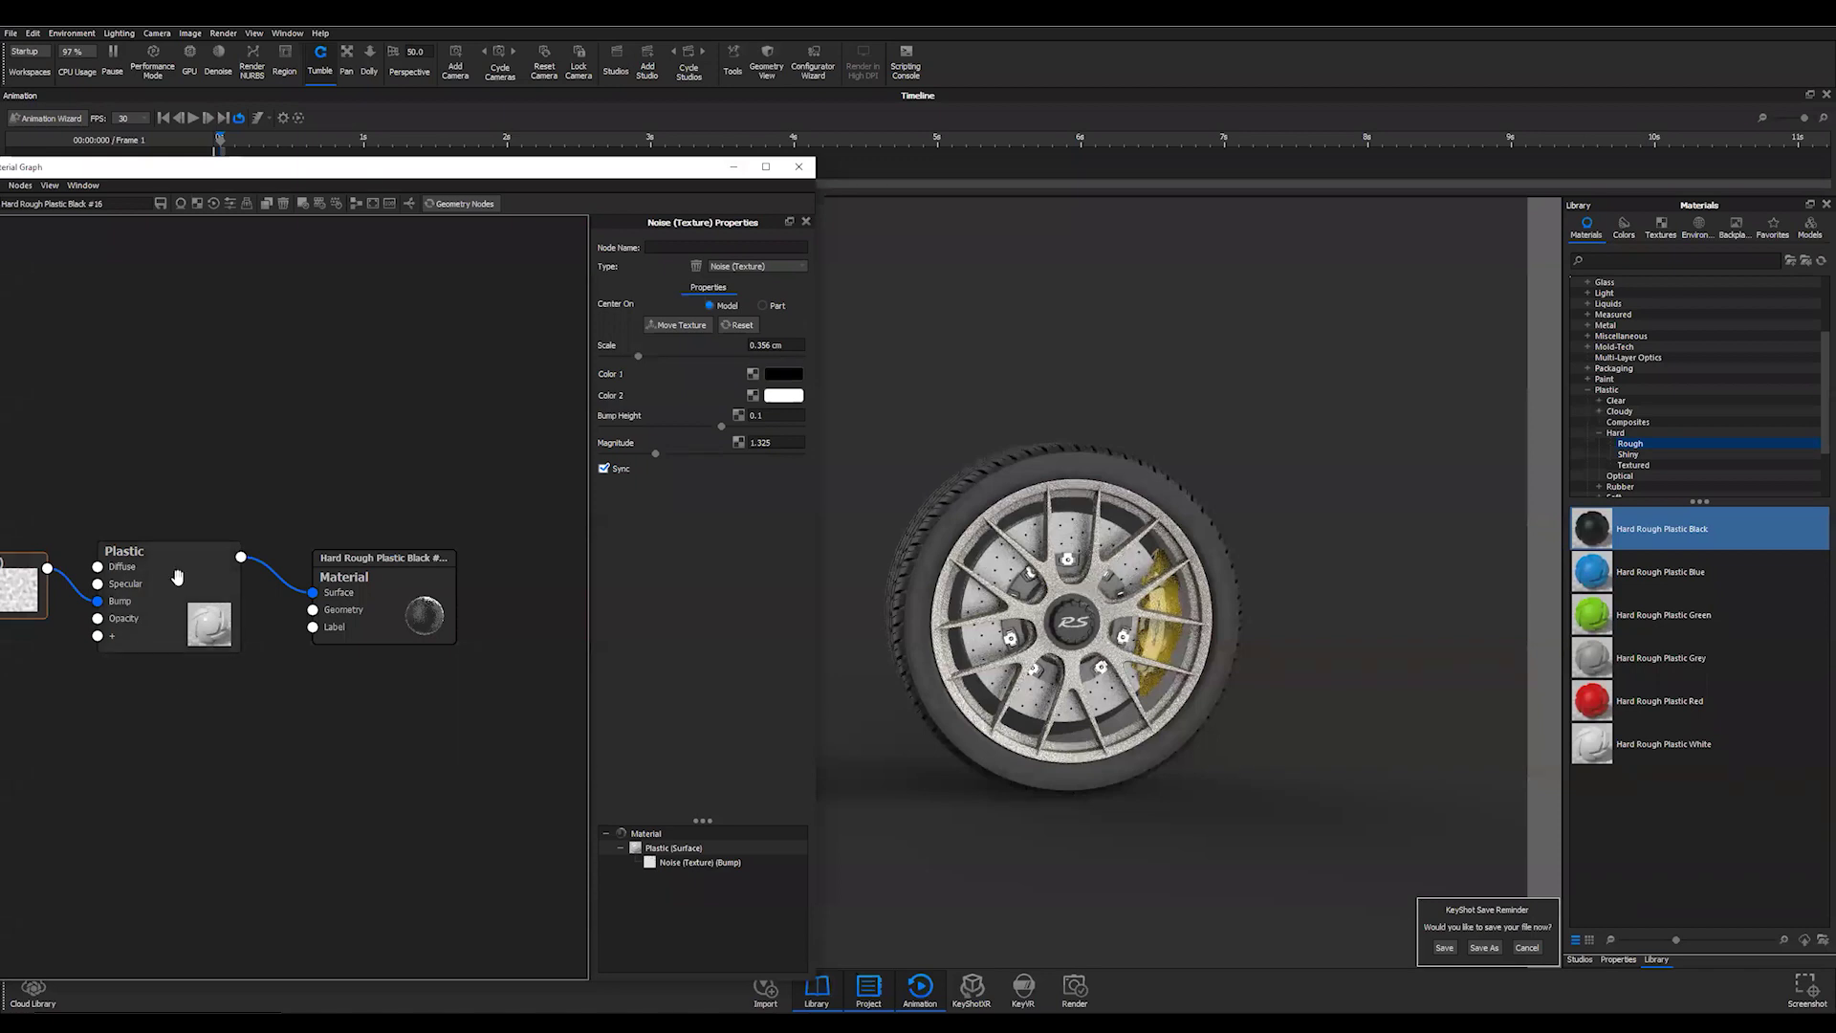
# - Duplicate the Plastic node without its inputs, place the copy below and connect it to the Material's Label input
pyautogui.rightClick(181, 578)
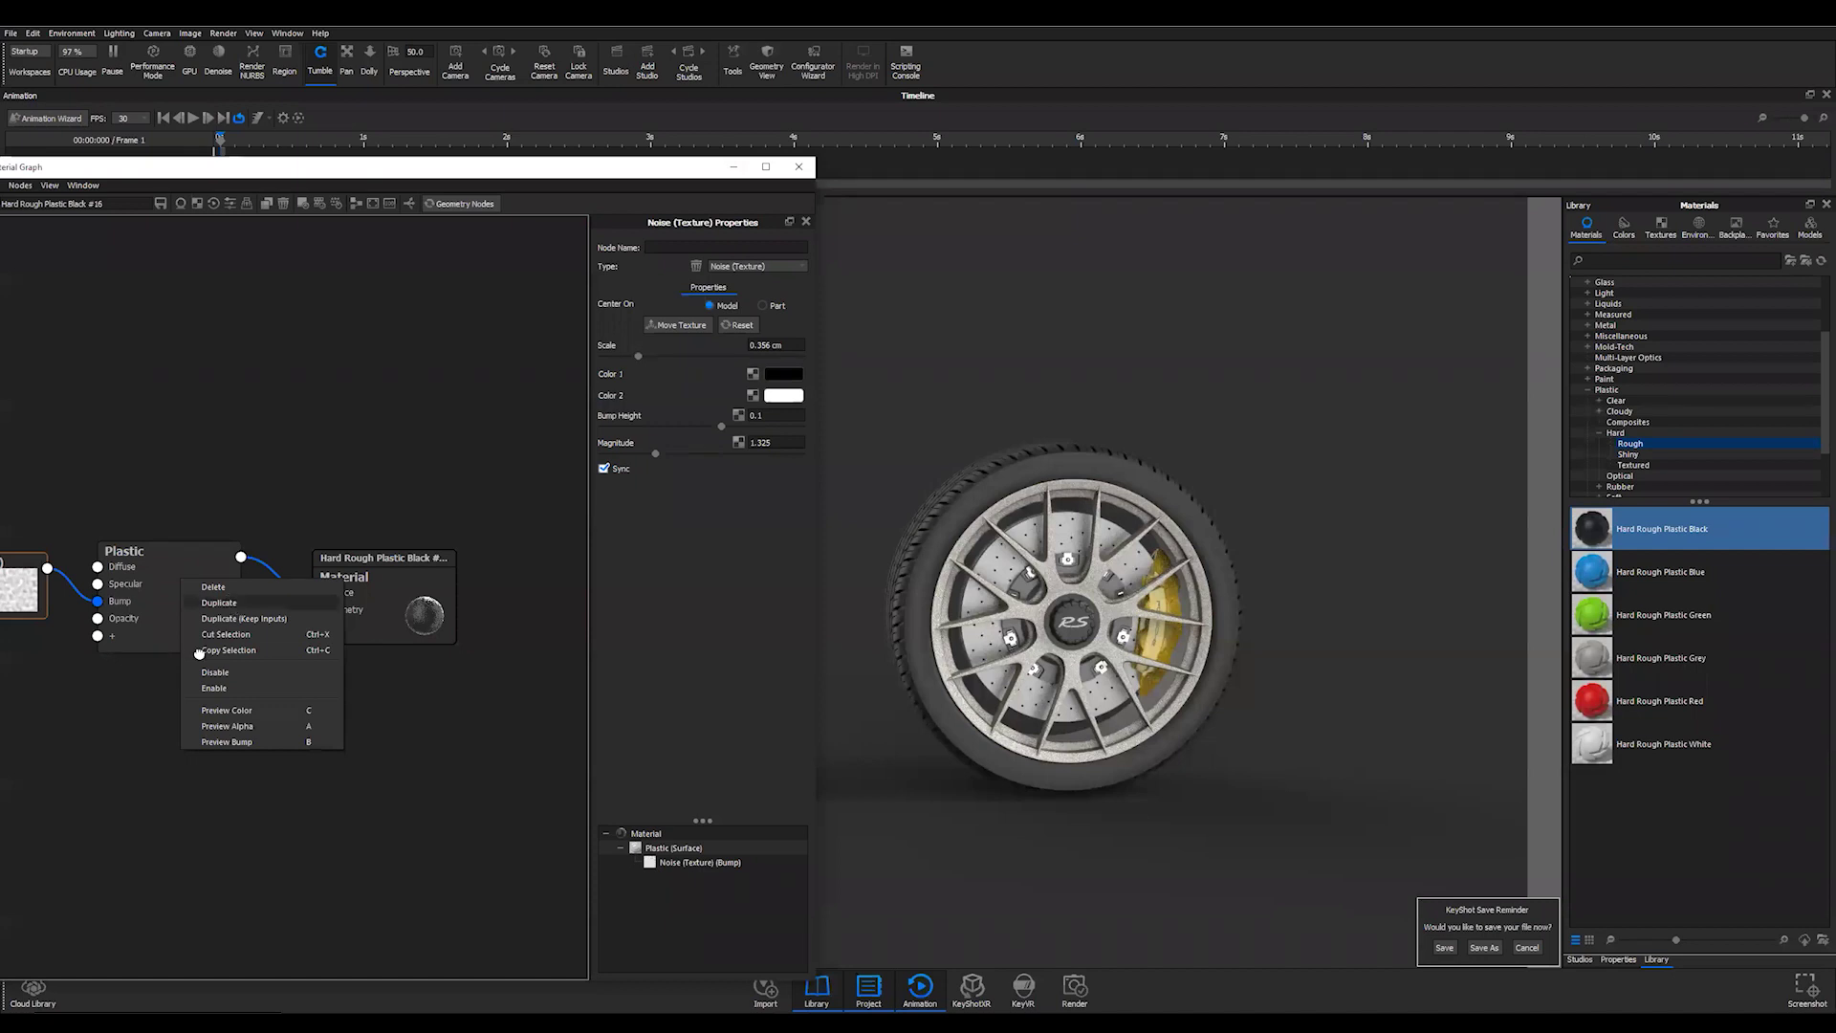
pyautogui.click(225, 603)
pyautogui.moveTo(218, 681); pyautogui.dragTo(175, 794)
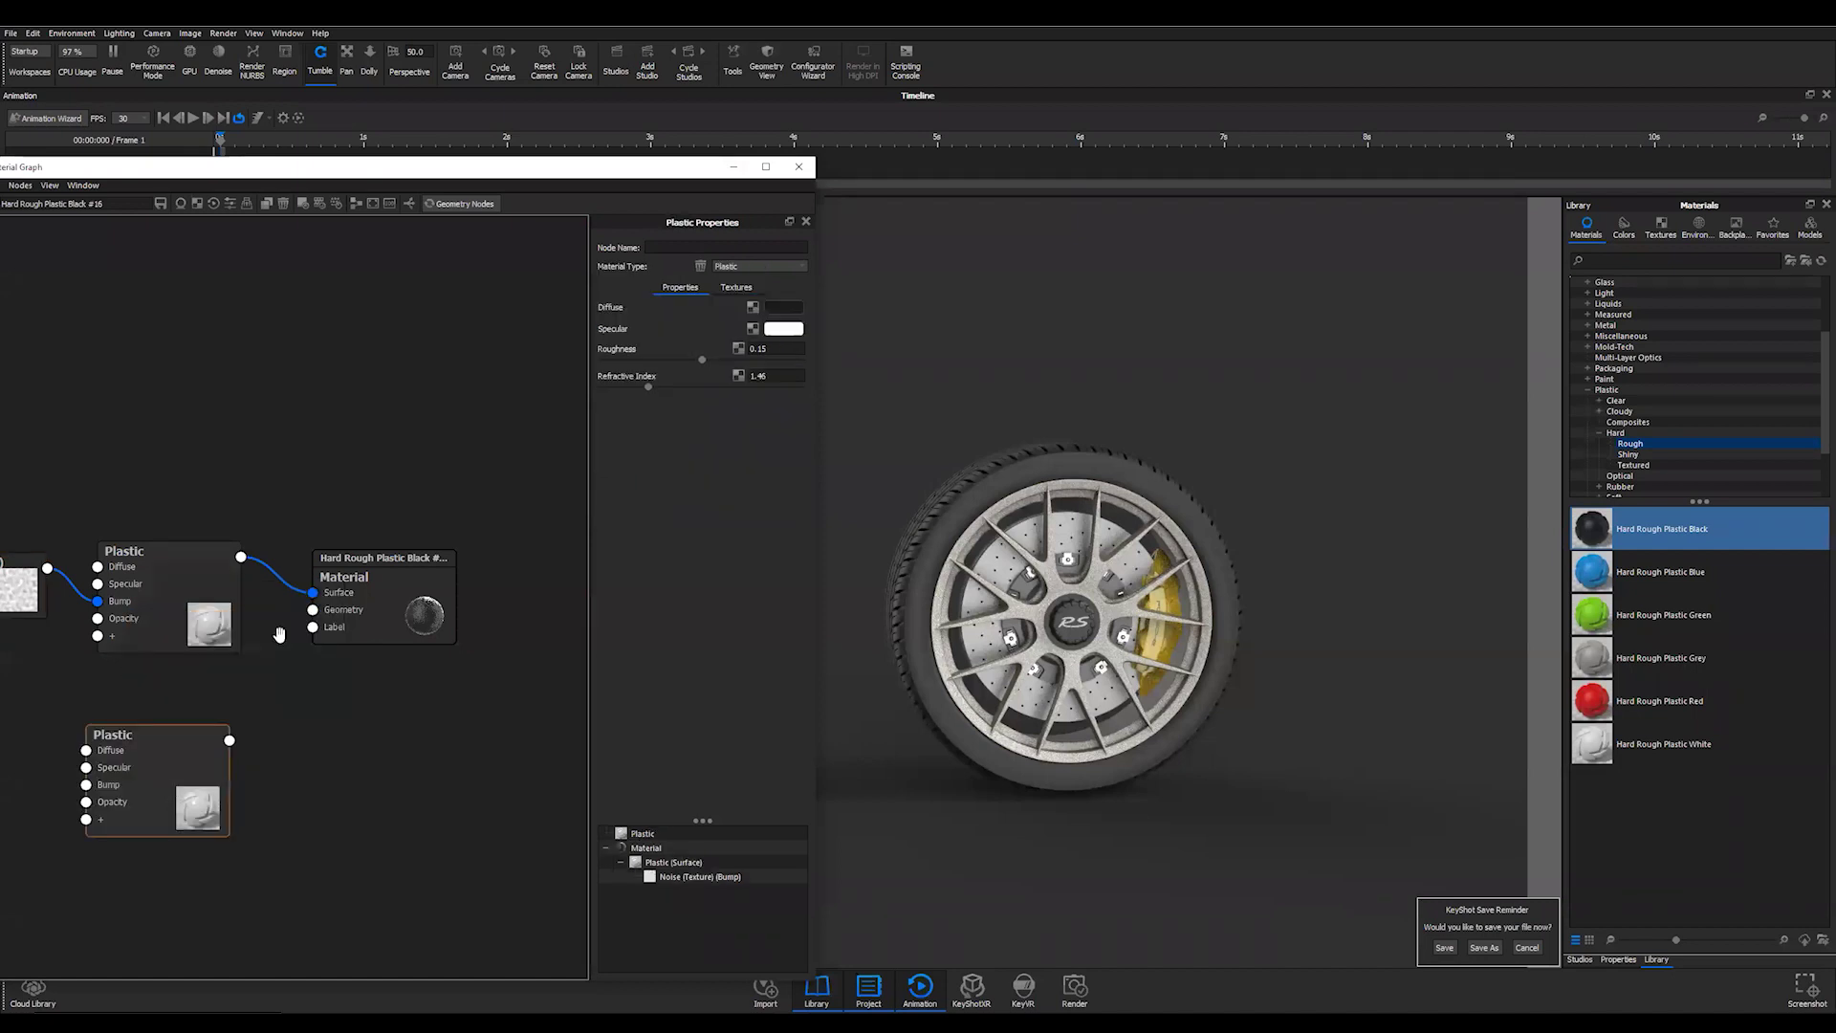
pyautogui.moveTo(229, 740); pyautogui.dragTo(314, 627)
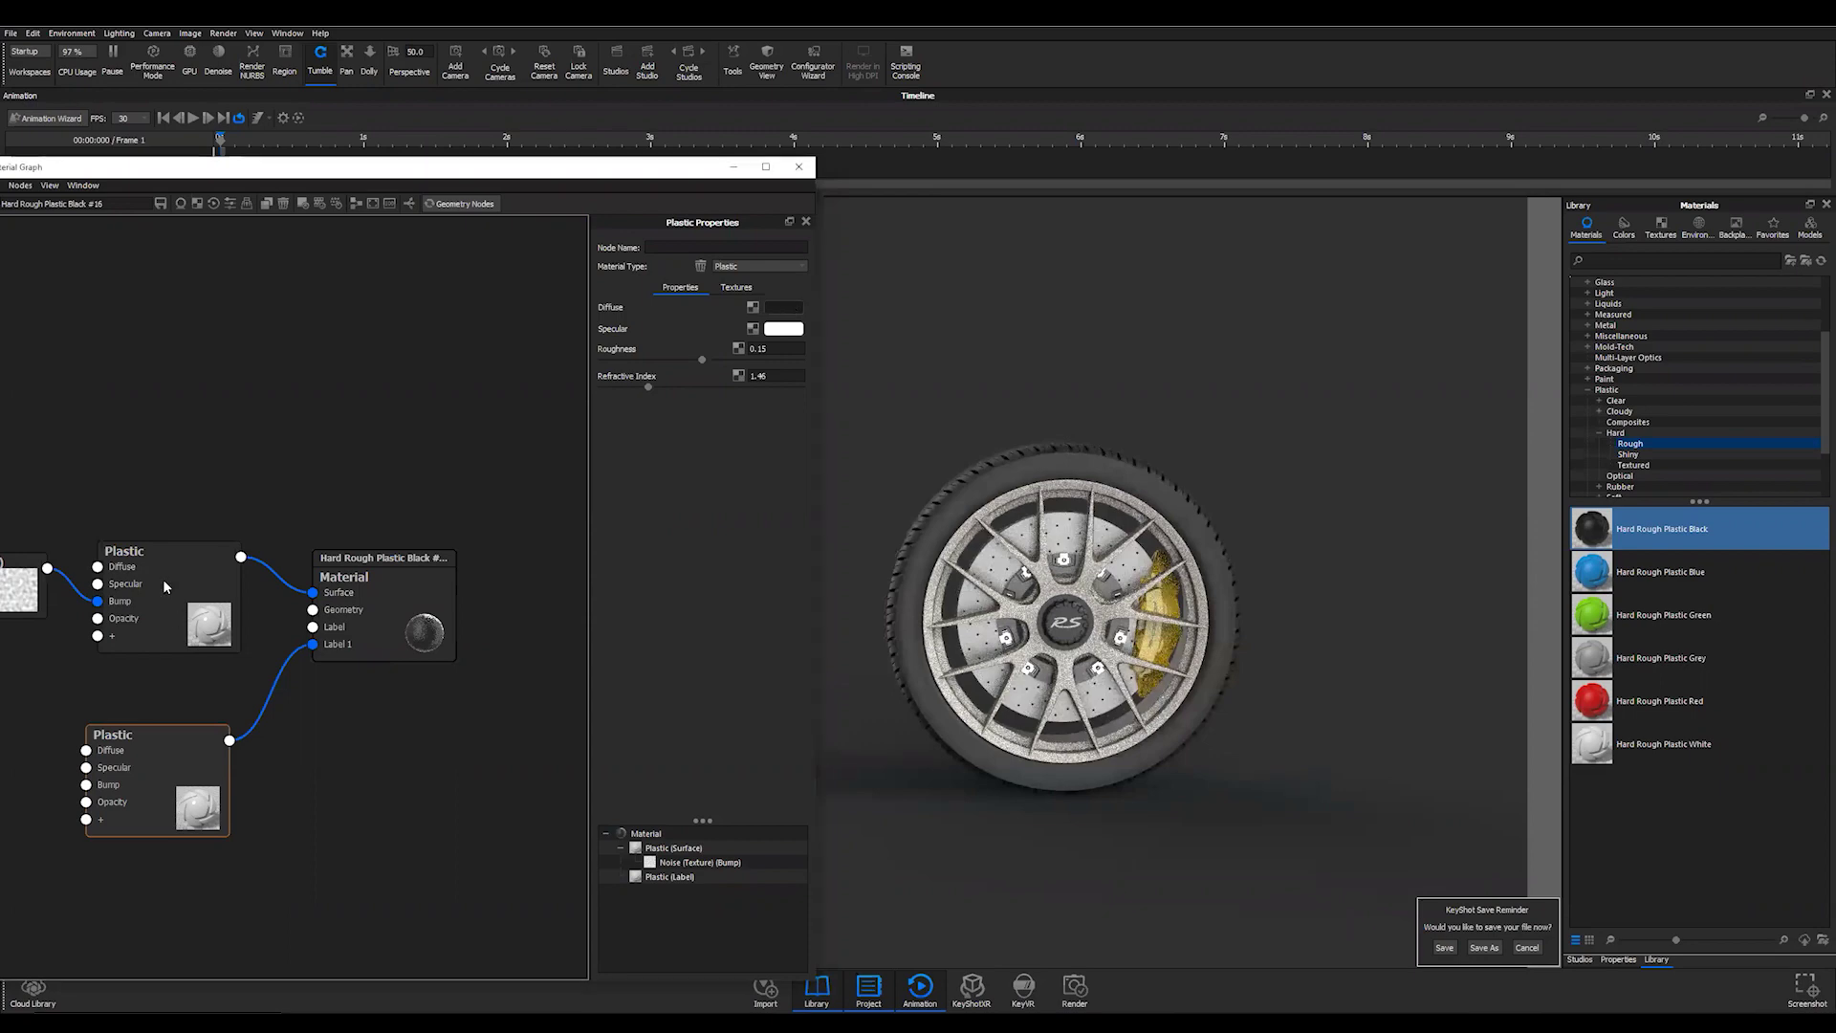
# - Set the label plastic's Diffuse colour to red with hue 0°, saturation 100% and value 86%
pyautogui.click(193, 580)
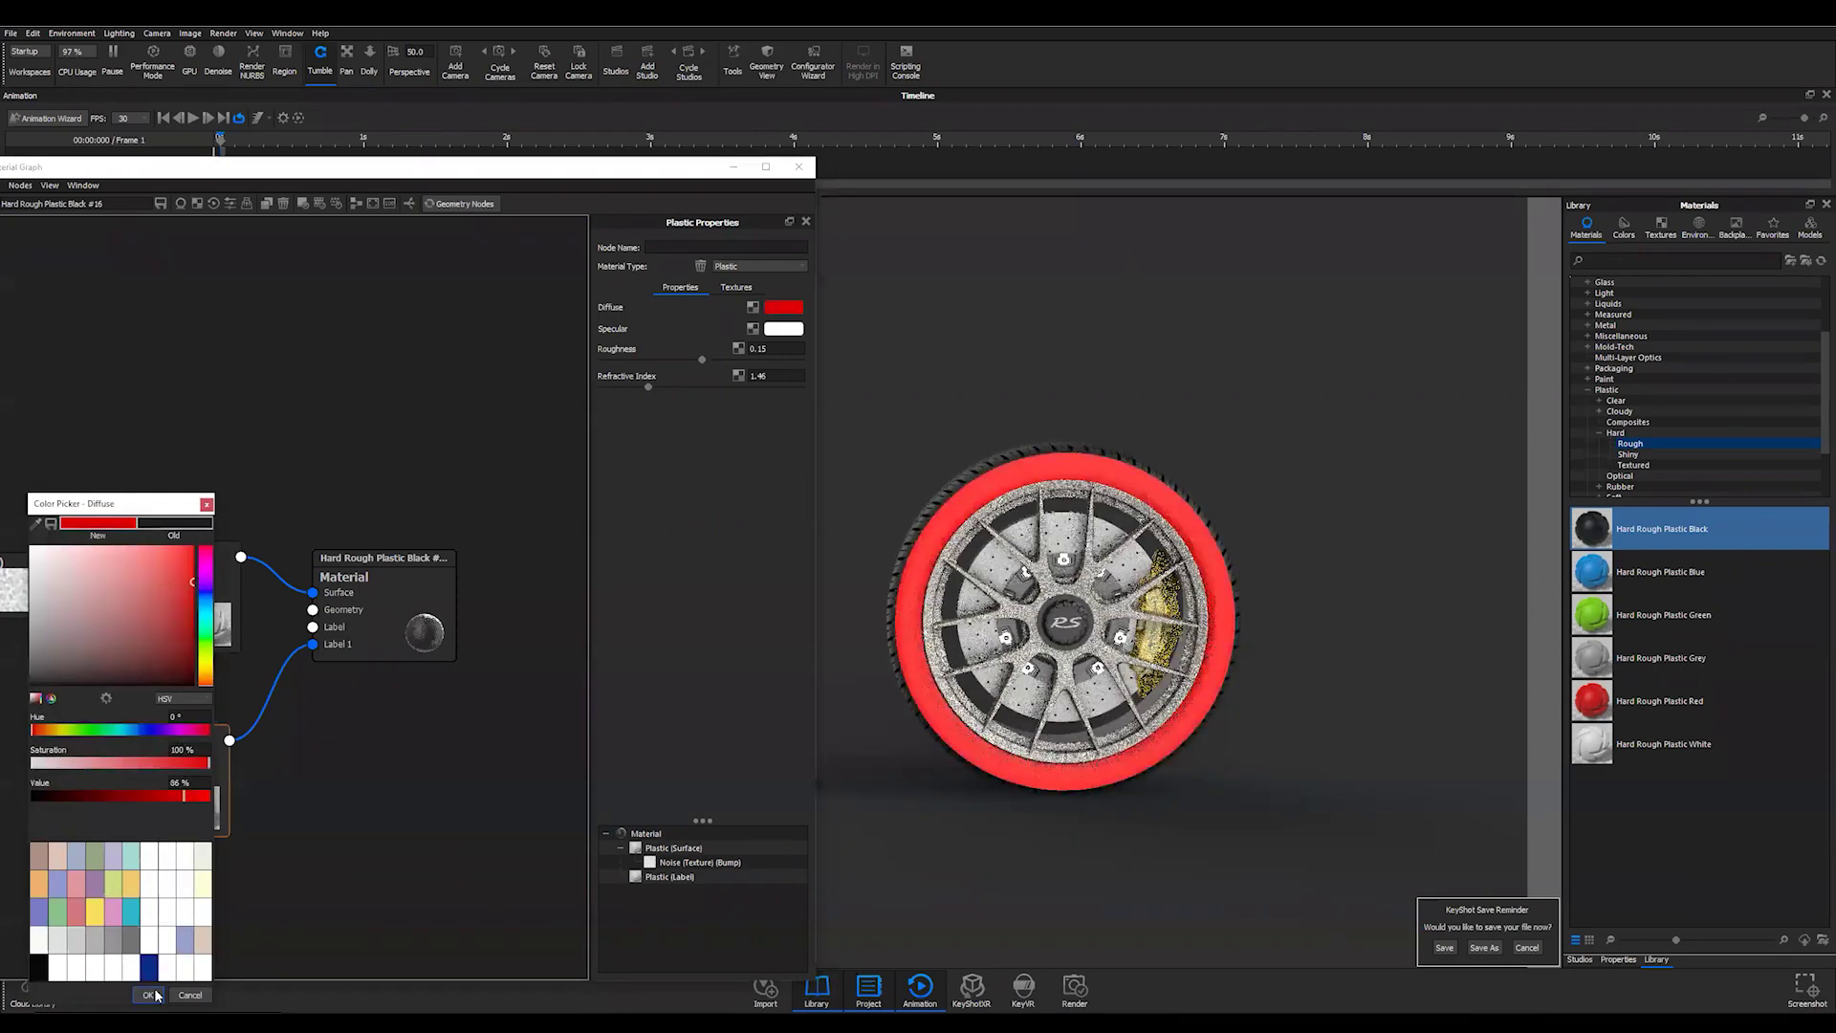
pyautogui.scroll(5, 1087, 659)
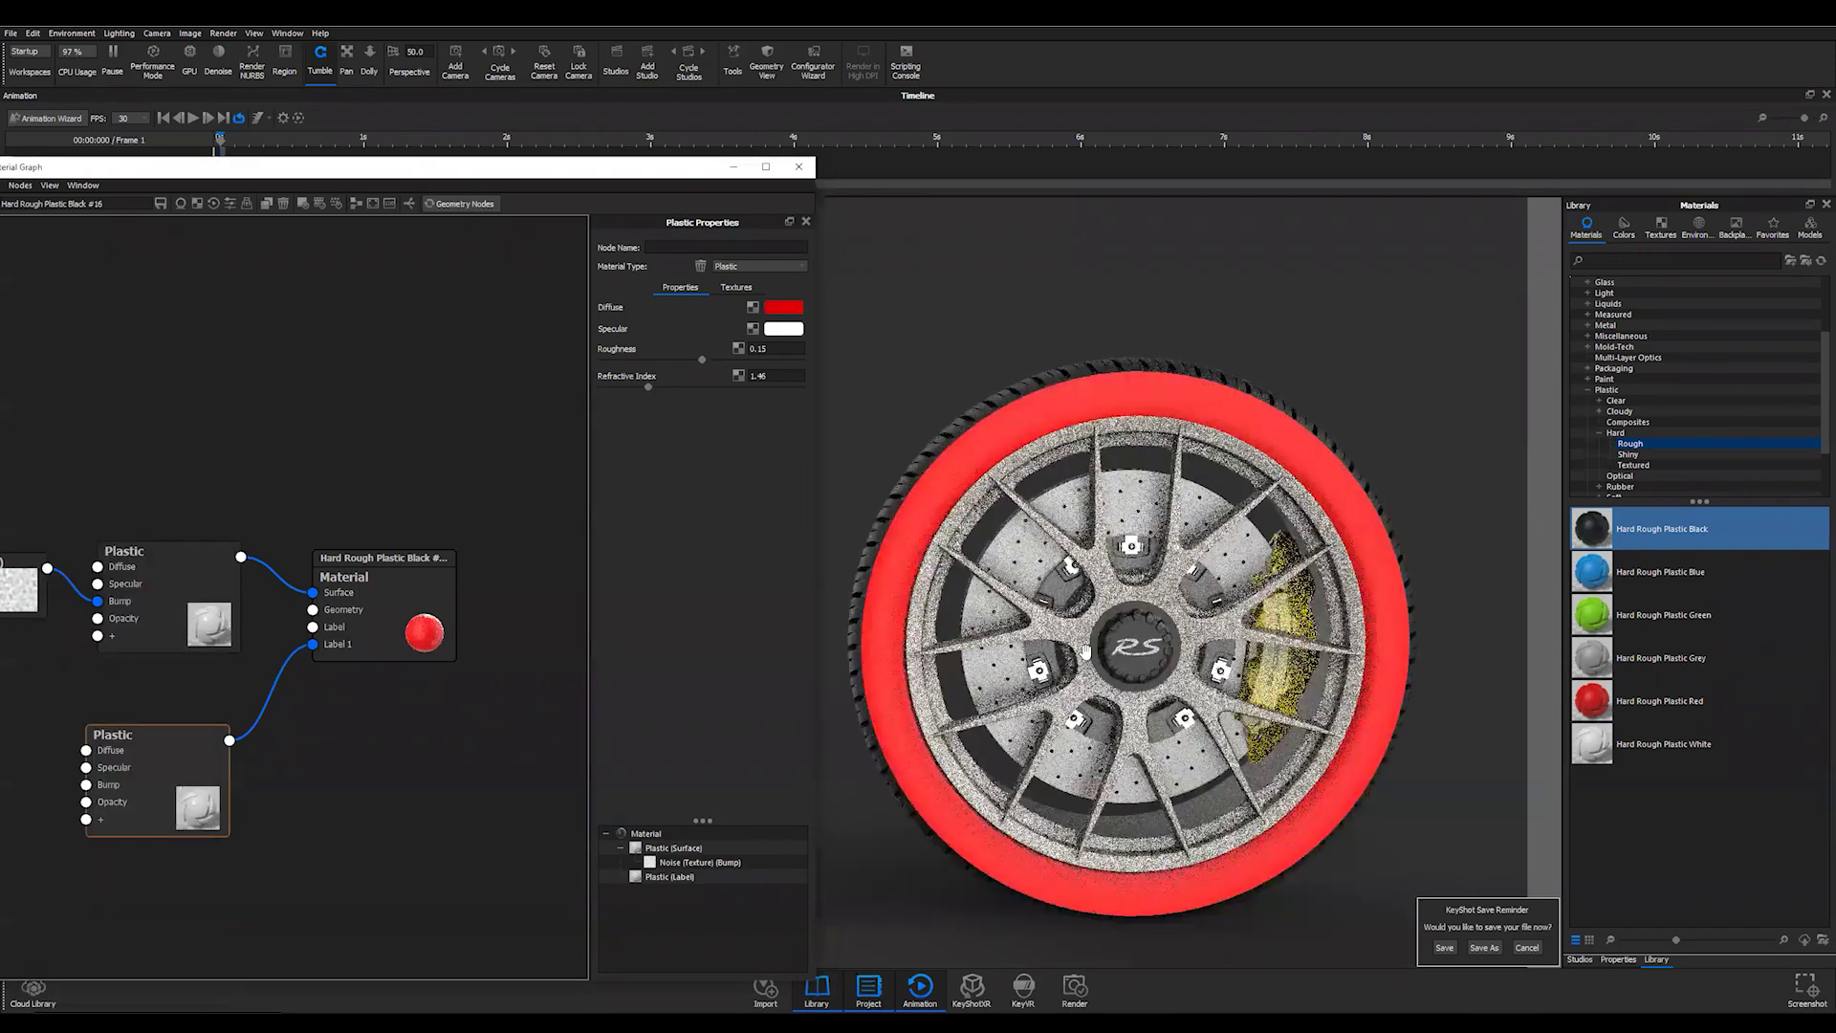
pyautogui.moveTo(1087, 659); pyautogui.dragTo(1115, 637, button='middle')
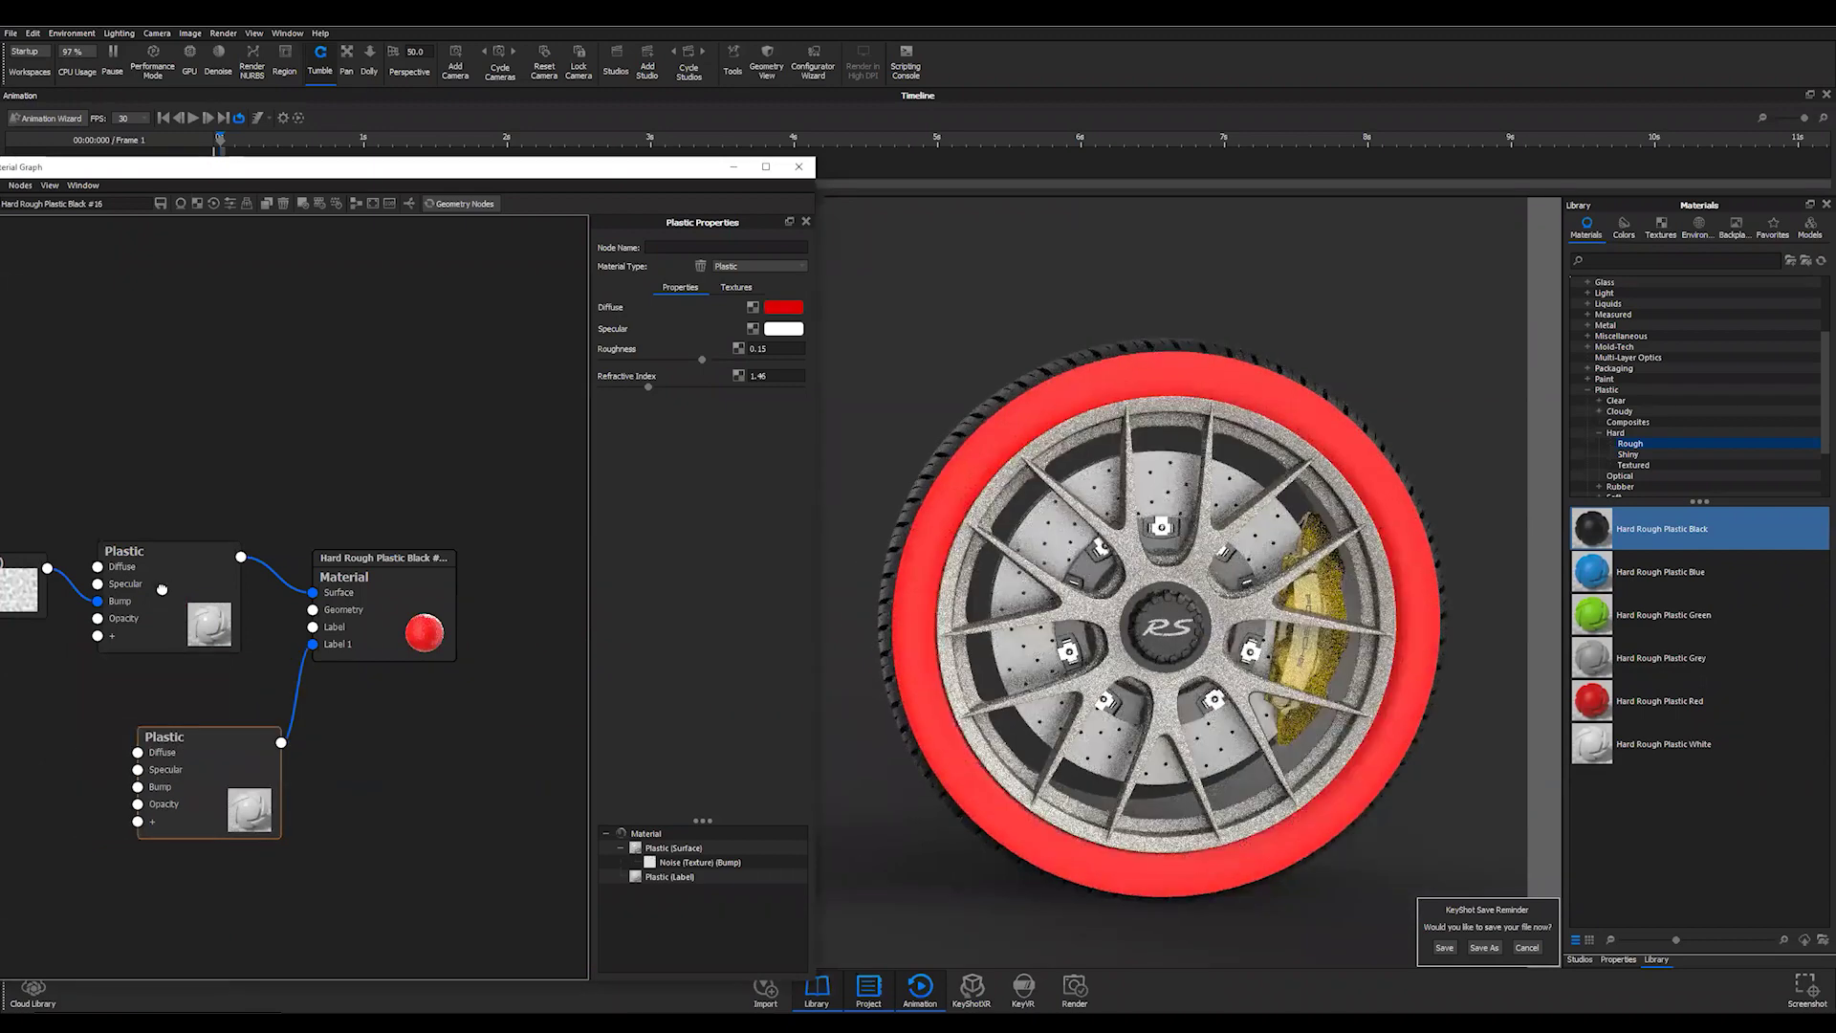
# - Tidy the two Plastic nodes' layout and load Serration alpha.png from the HIRES folder as the label plastic's Opacity texture
pyautogui.moveTo(161, 586); pyautogui.dragTo(177, 630)
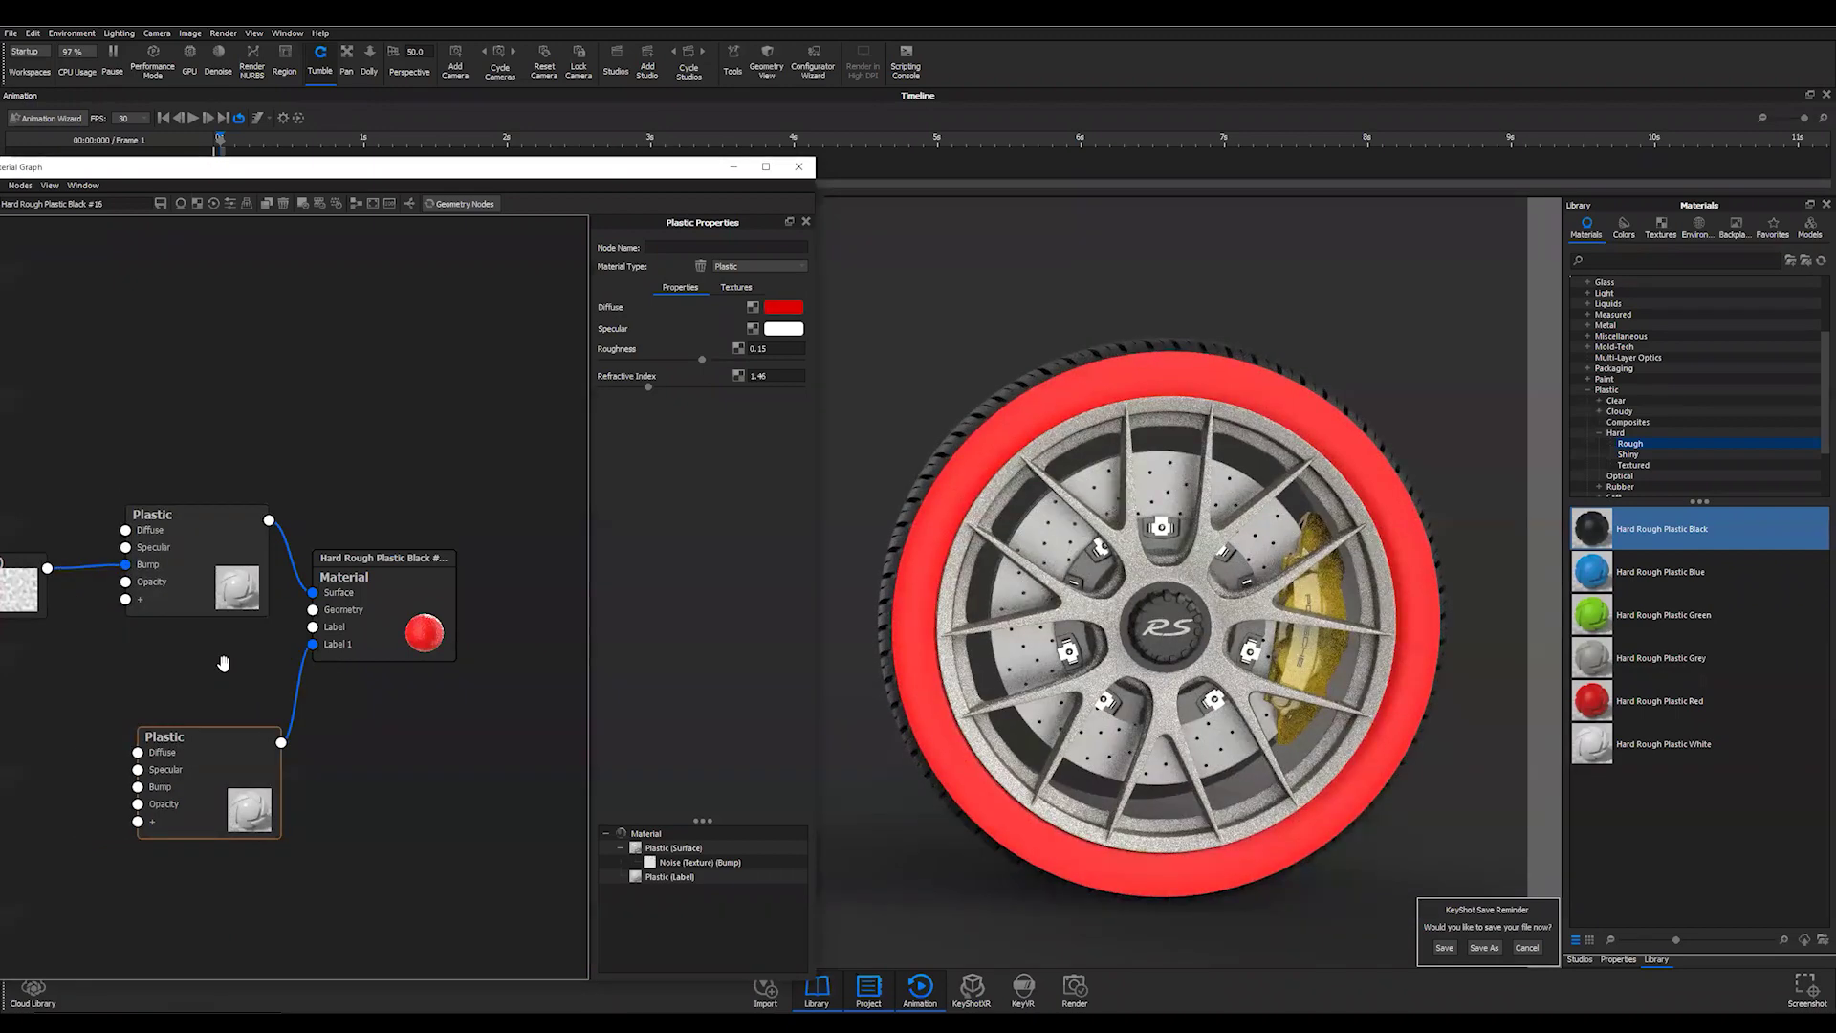
pyautogui.moveTo(209, 778); pyautogui.dragTo(209, 731)
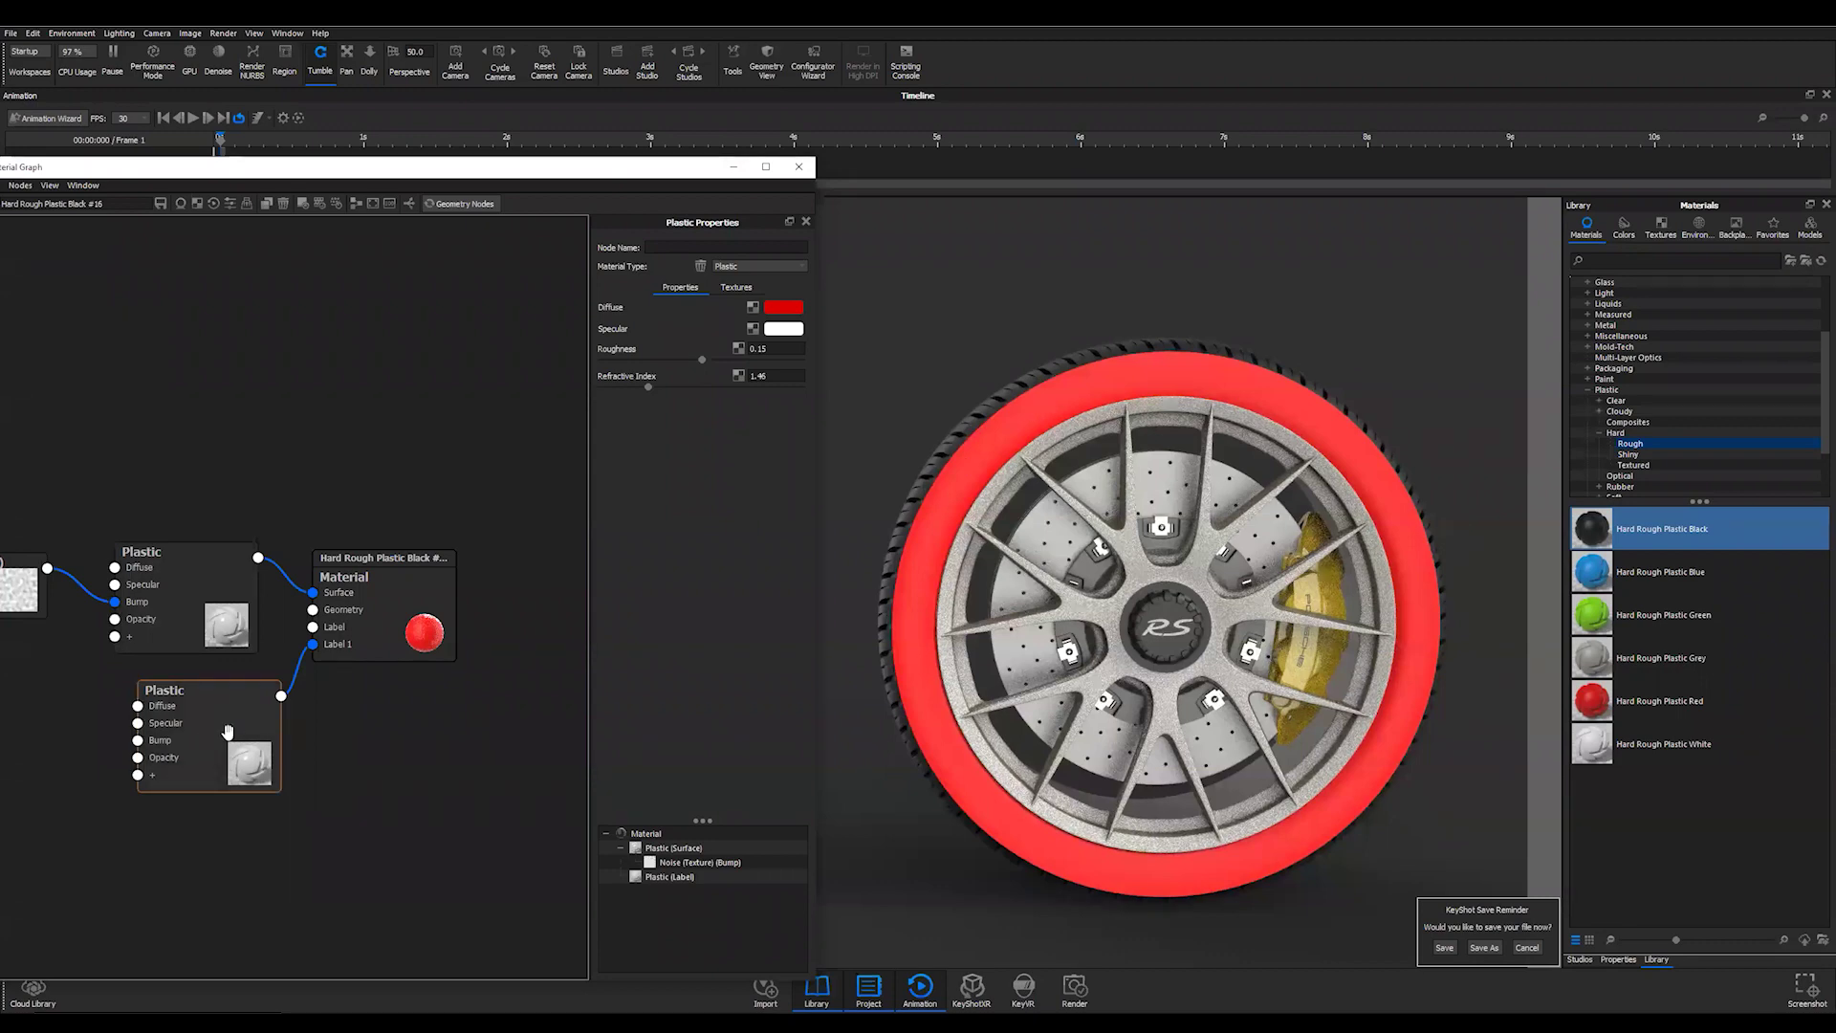
pyautogui.click(800, 281)
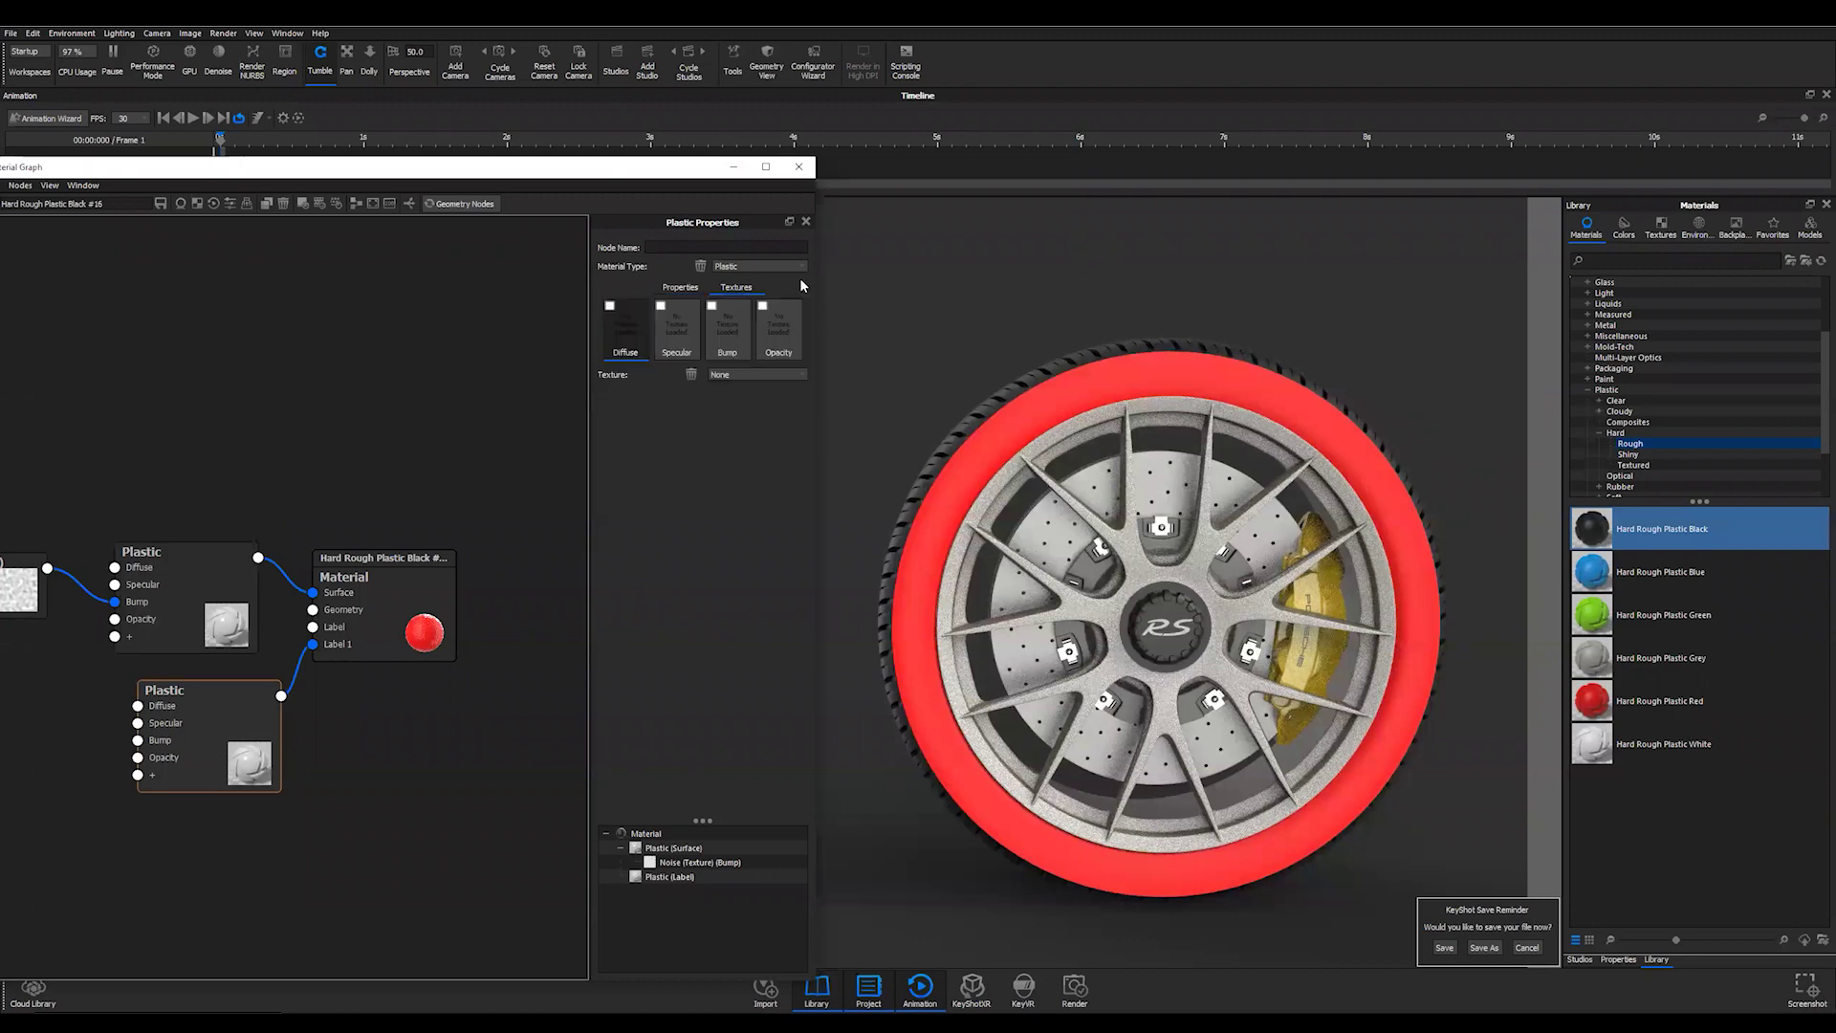
pyautogui.doubleClick(785, 337)
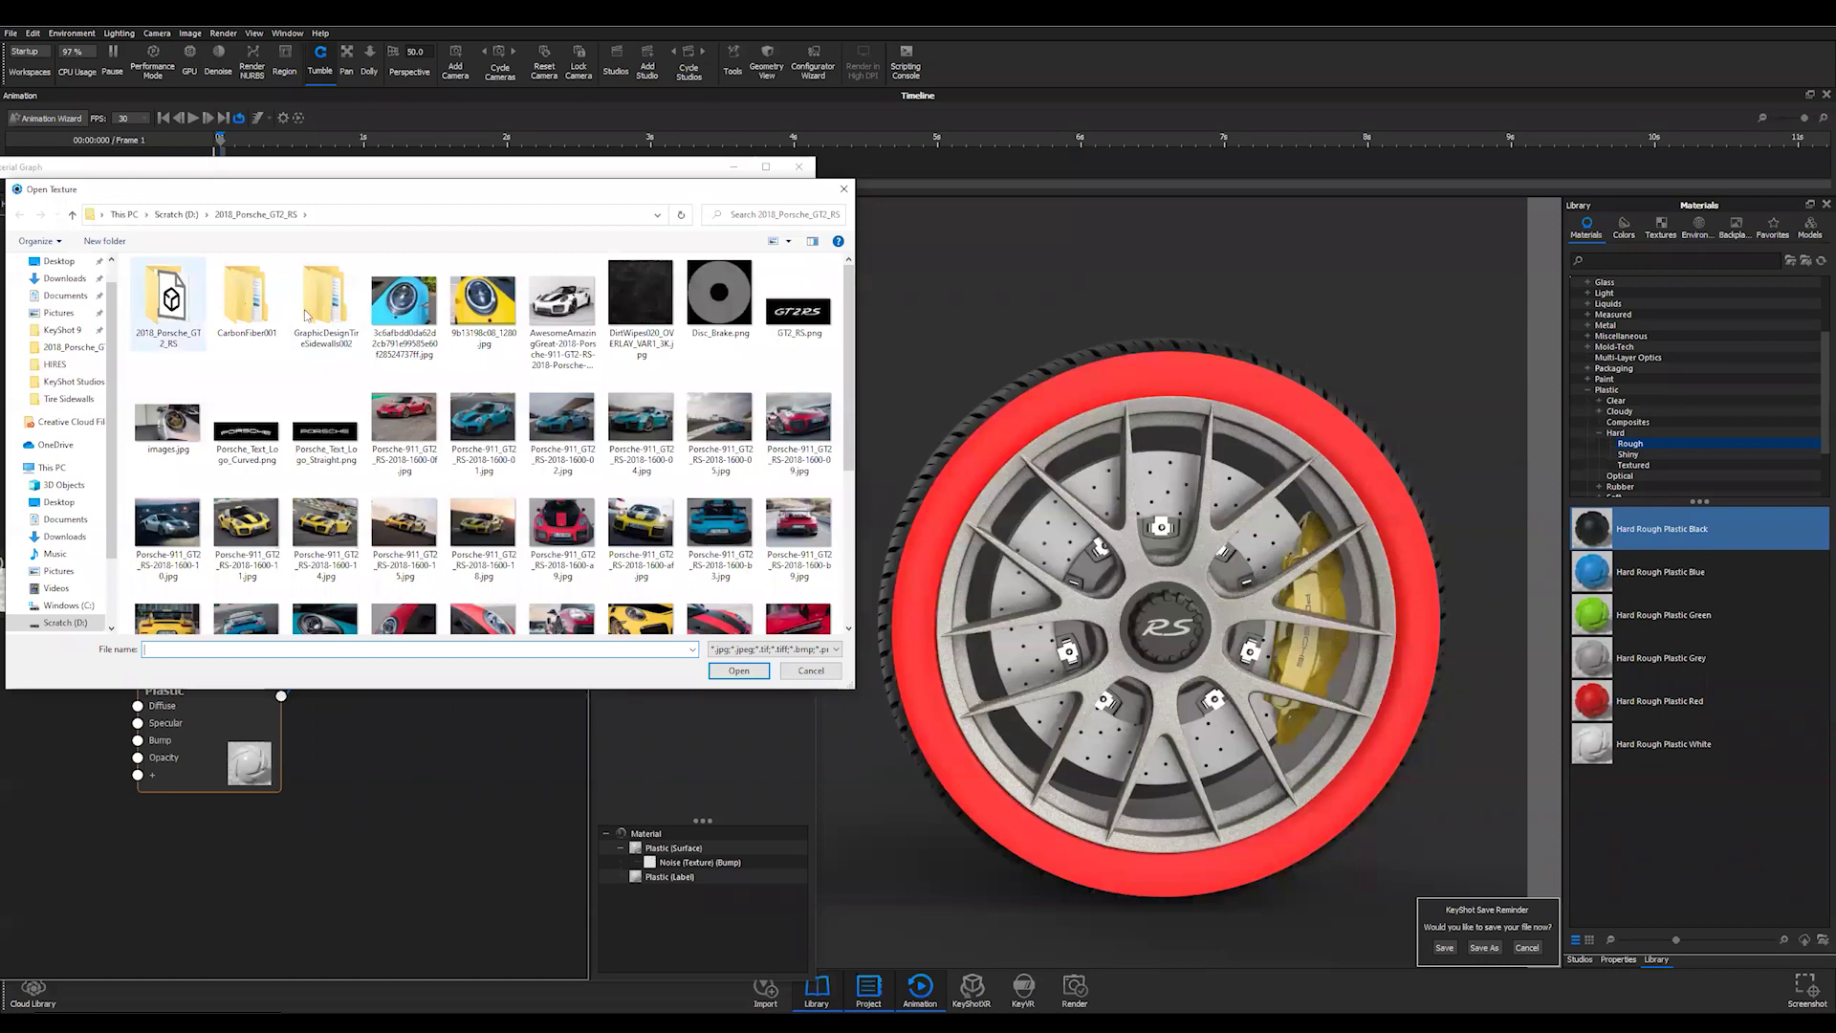
pyautogui.click(307, 347)
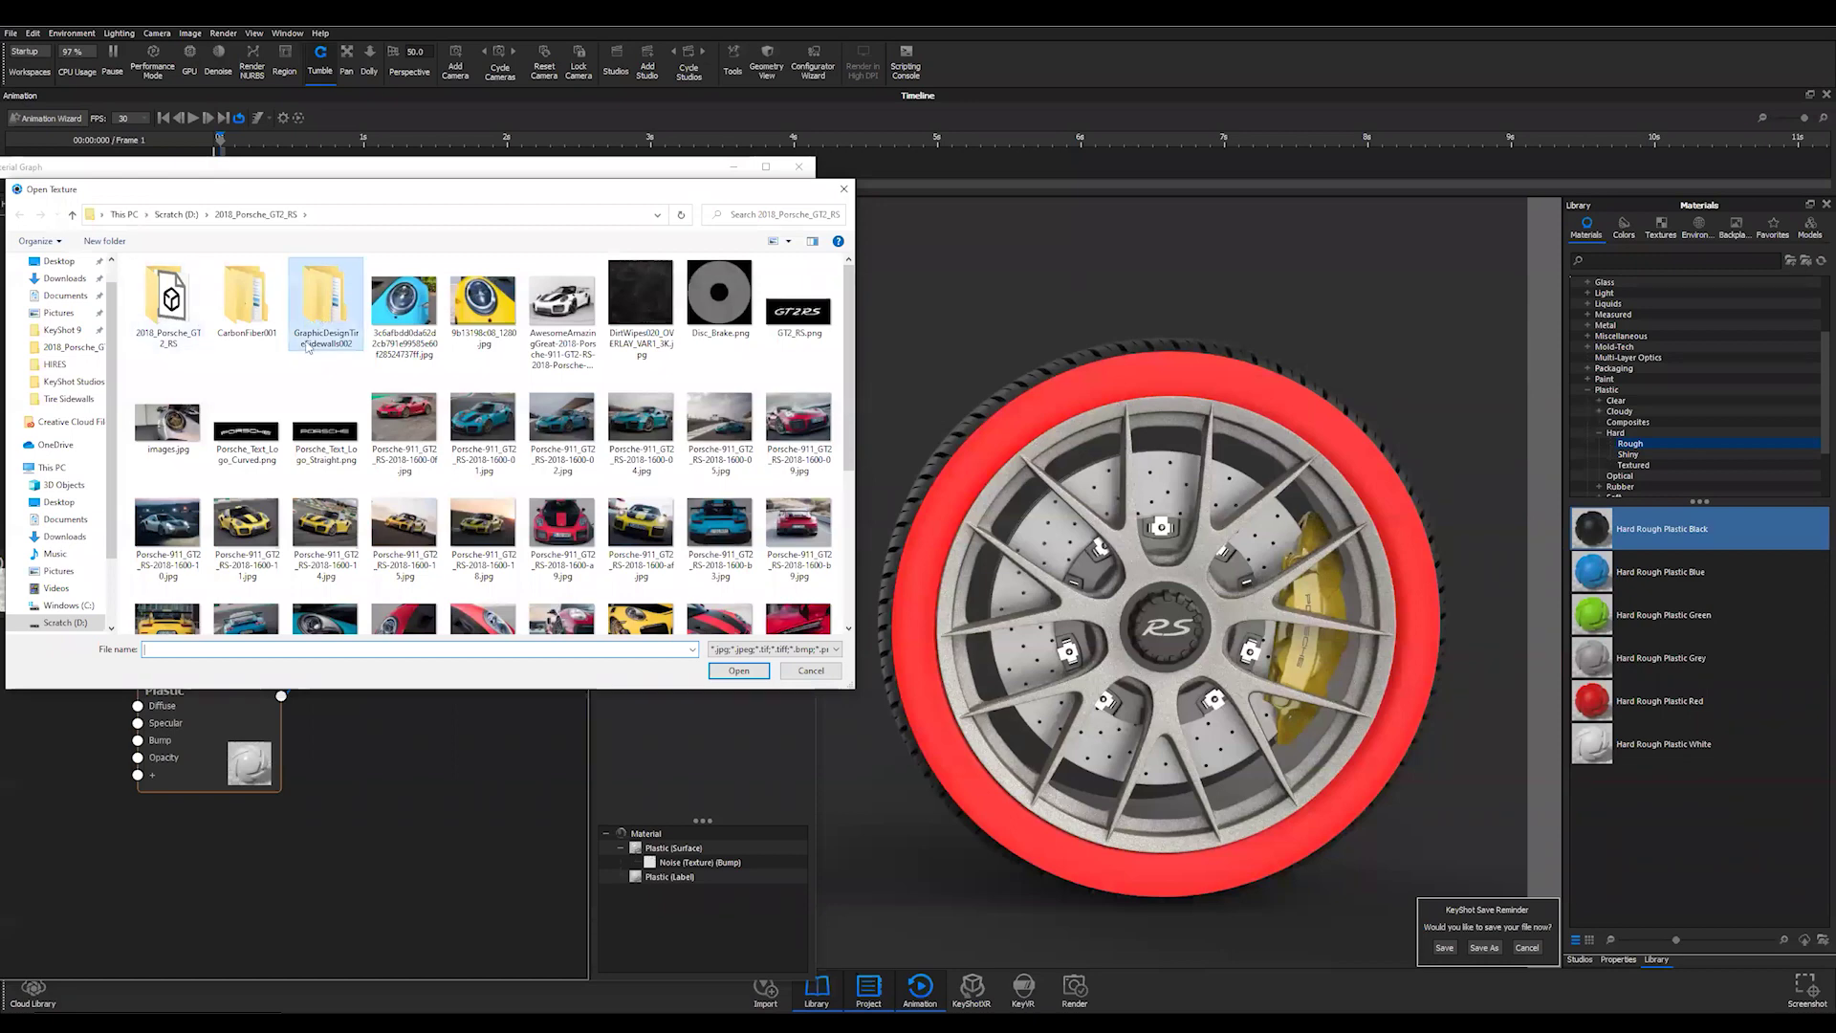
pyautogui.doubleClick(307, 346)
pyautogui.doubleClick(226, 287)
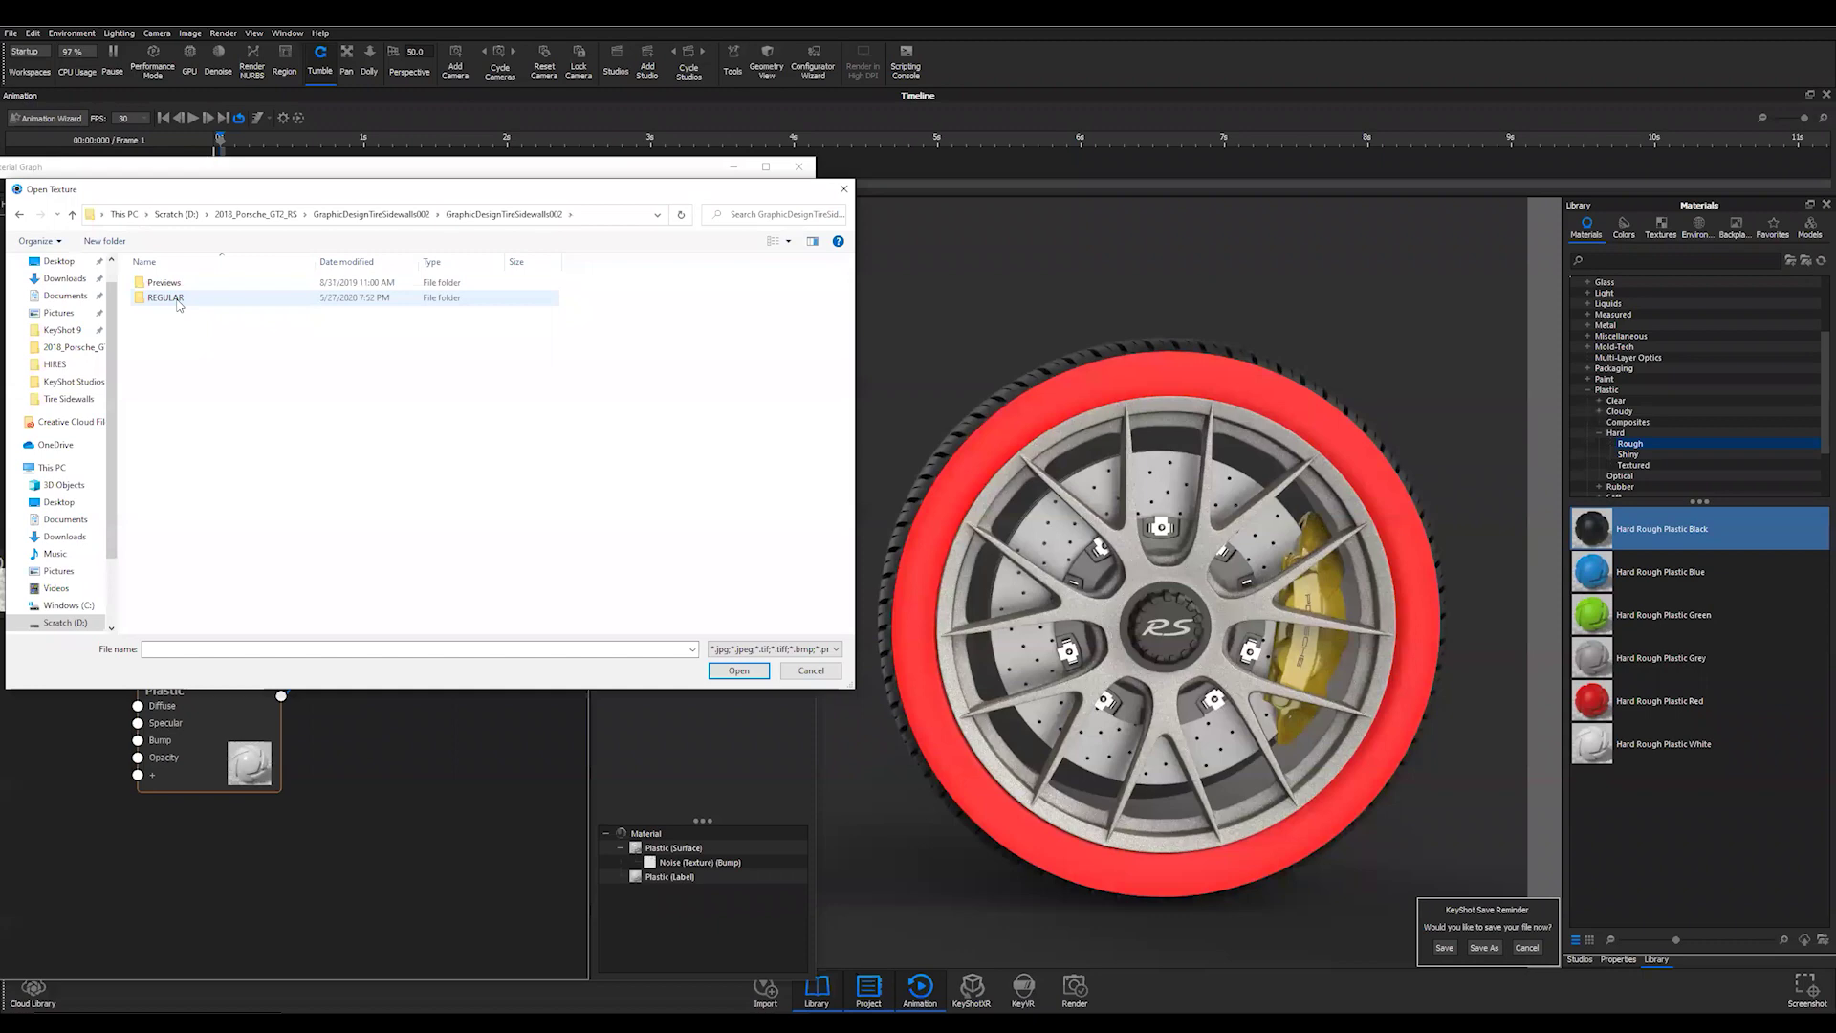
pyautogui.doubleClick(177, 299)
pyautogui.click(161, 284)
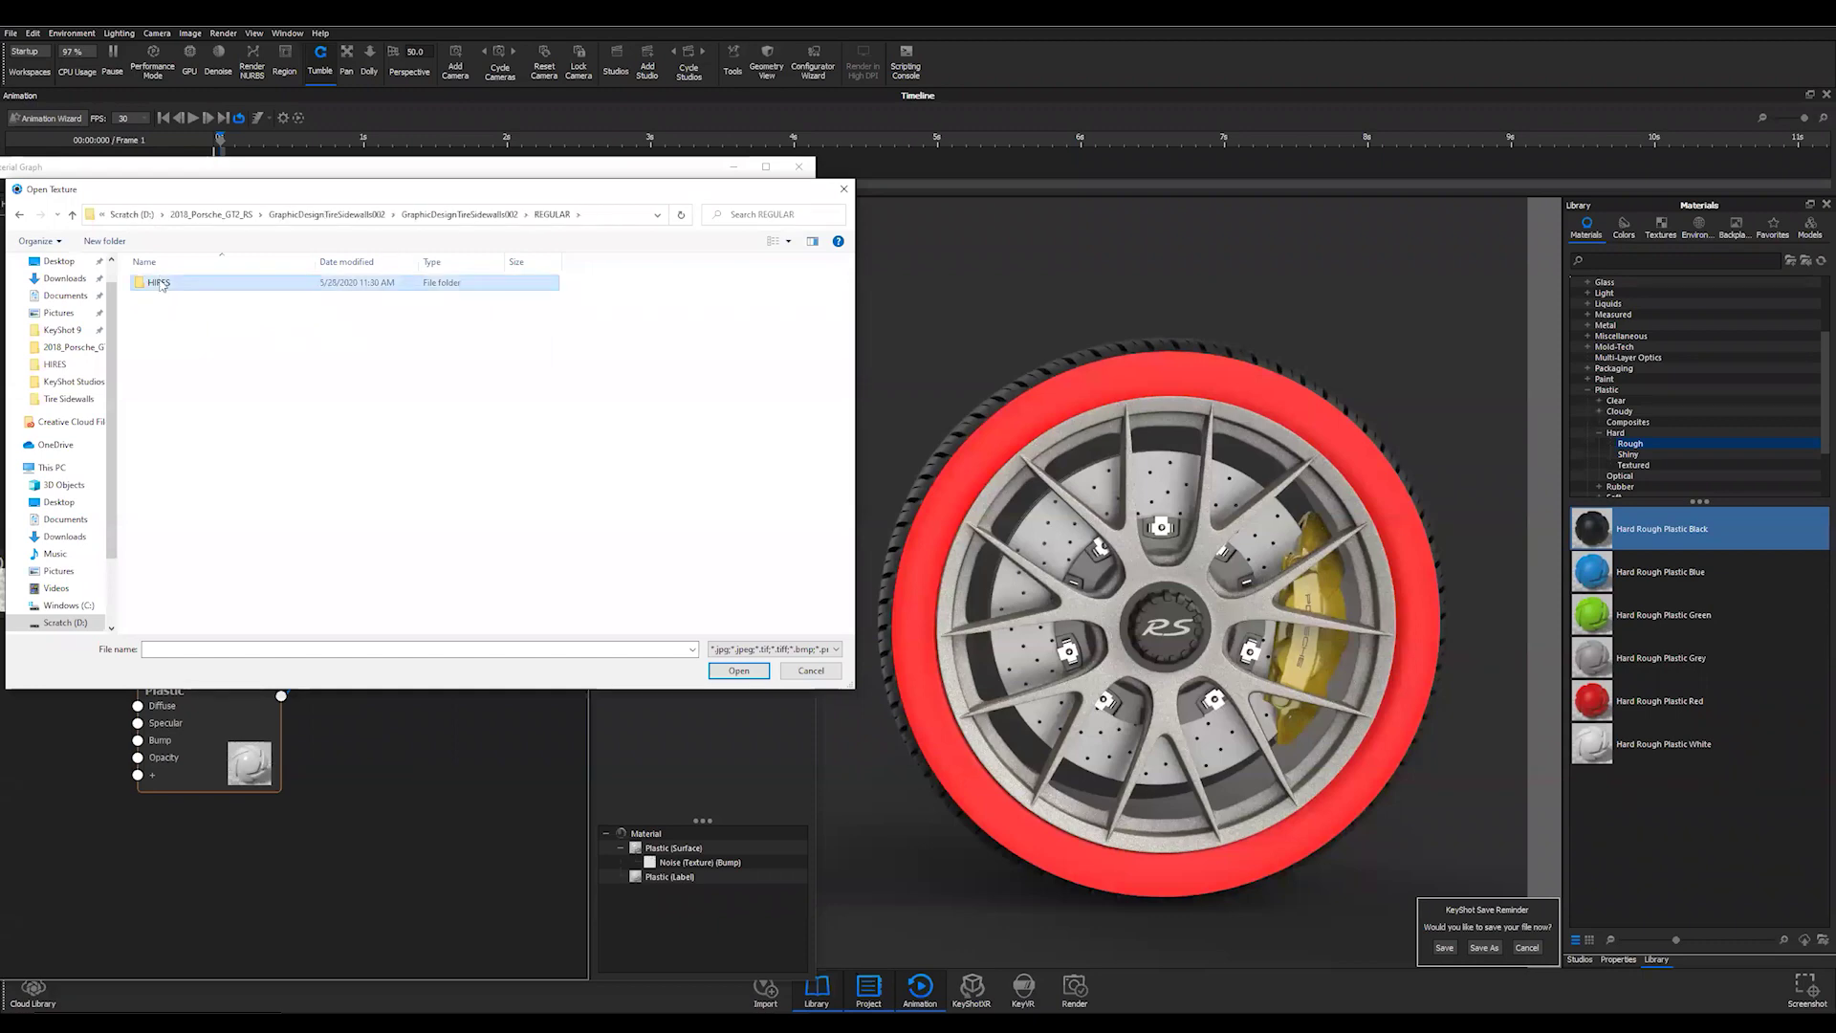
pyautogui.doubleClick(159, 284)
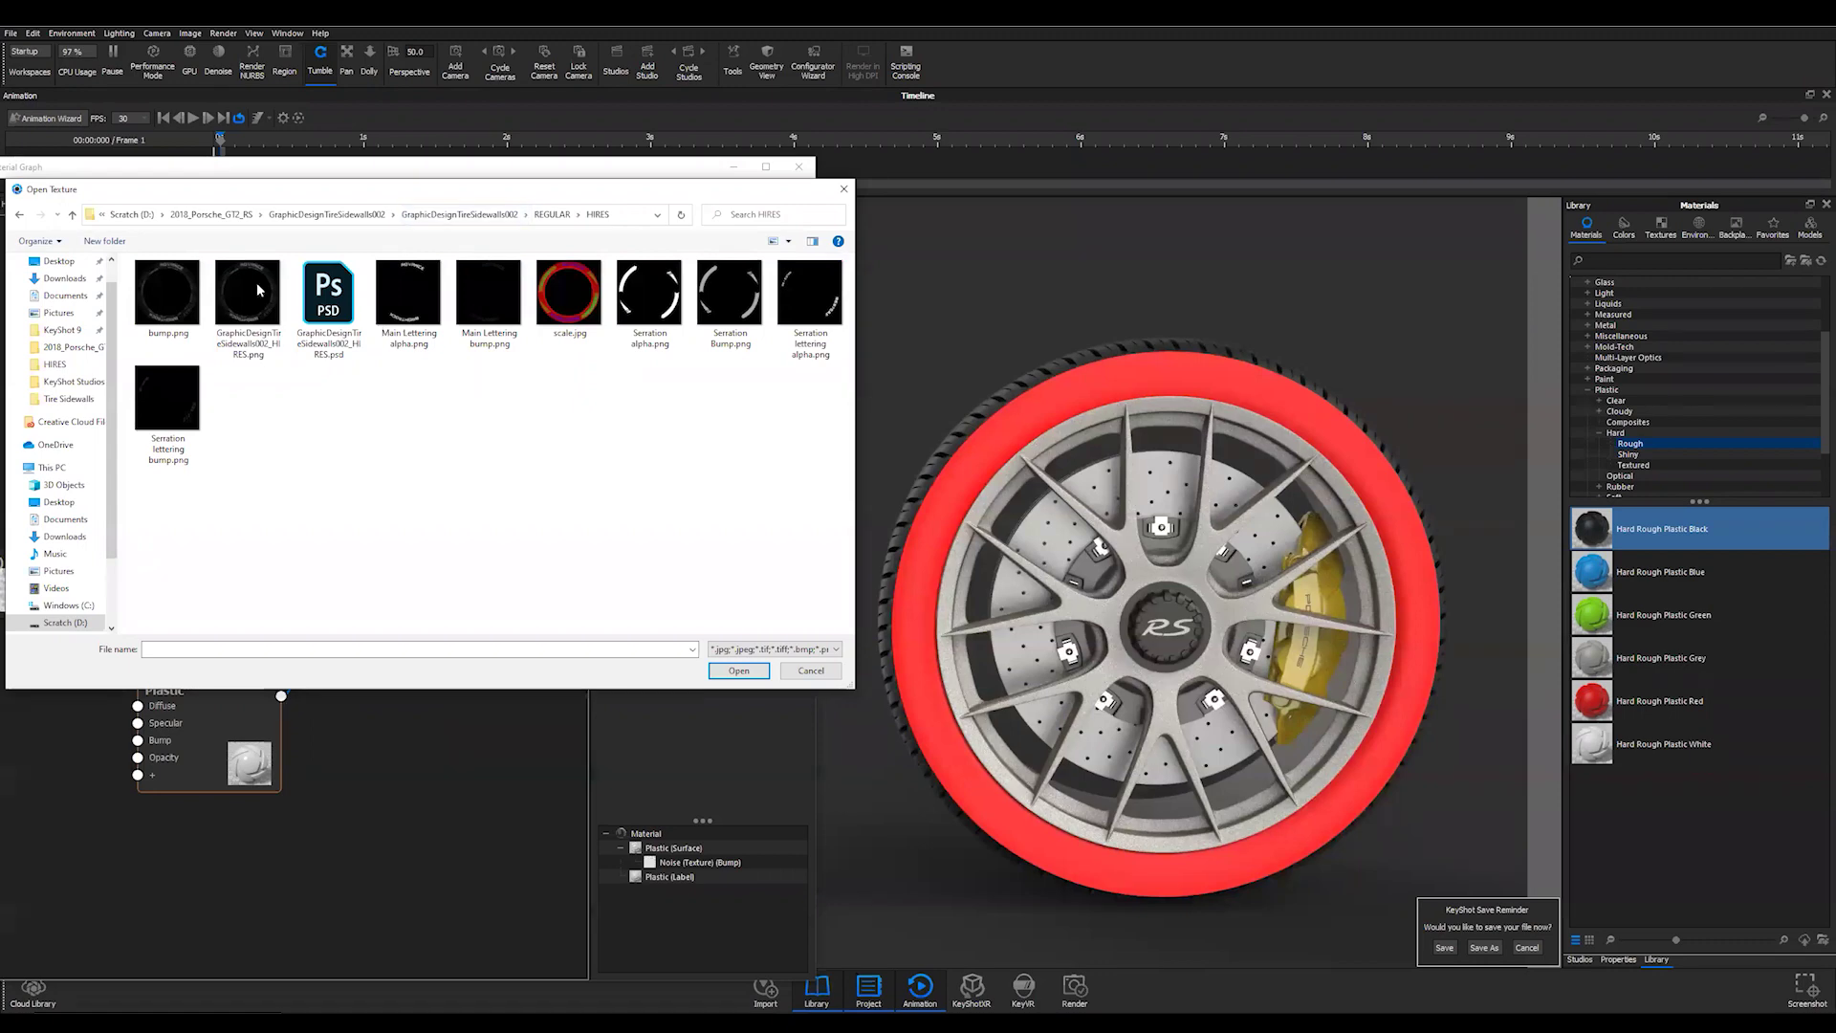
pyautogui.click(658, 344)
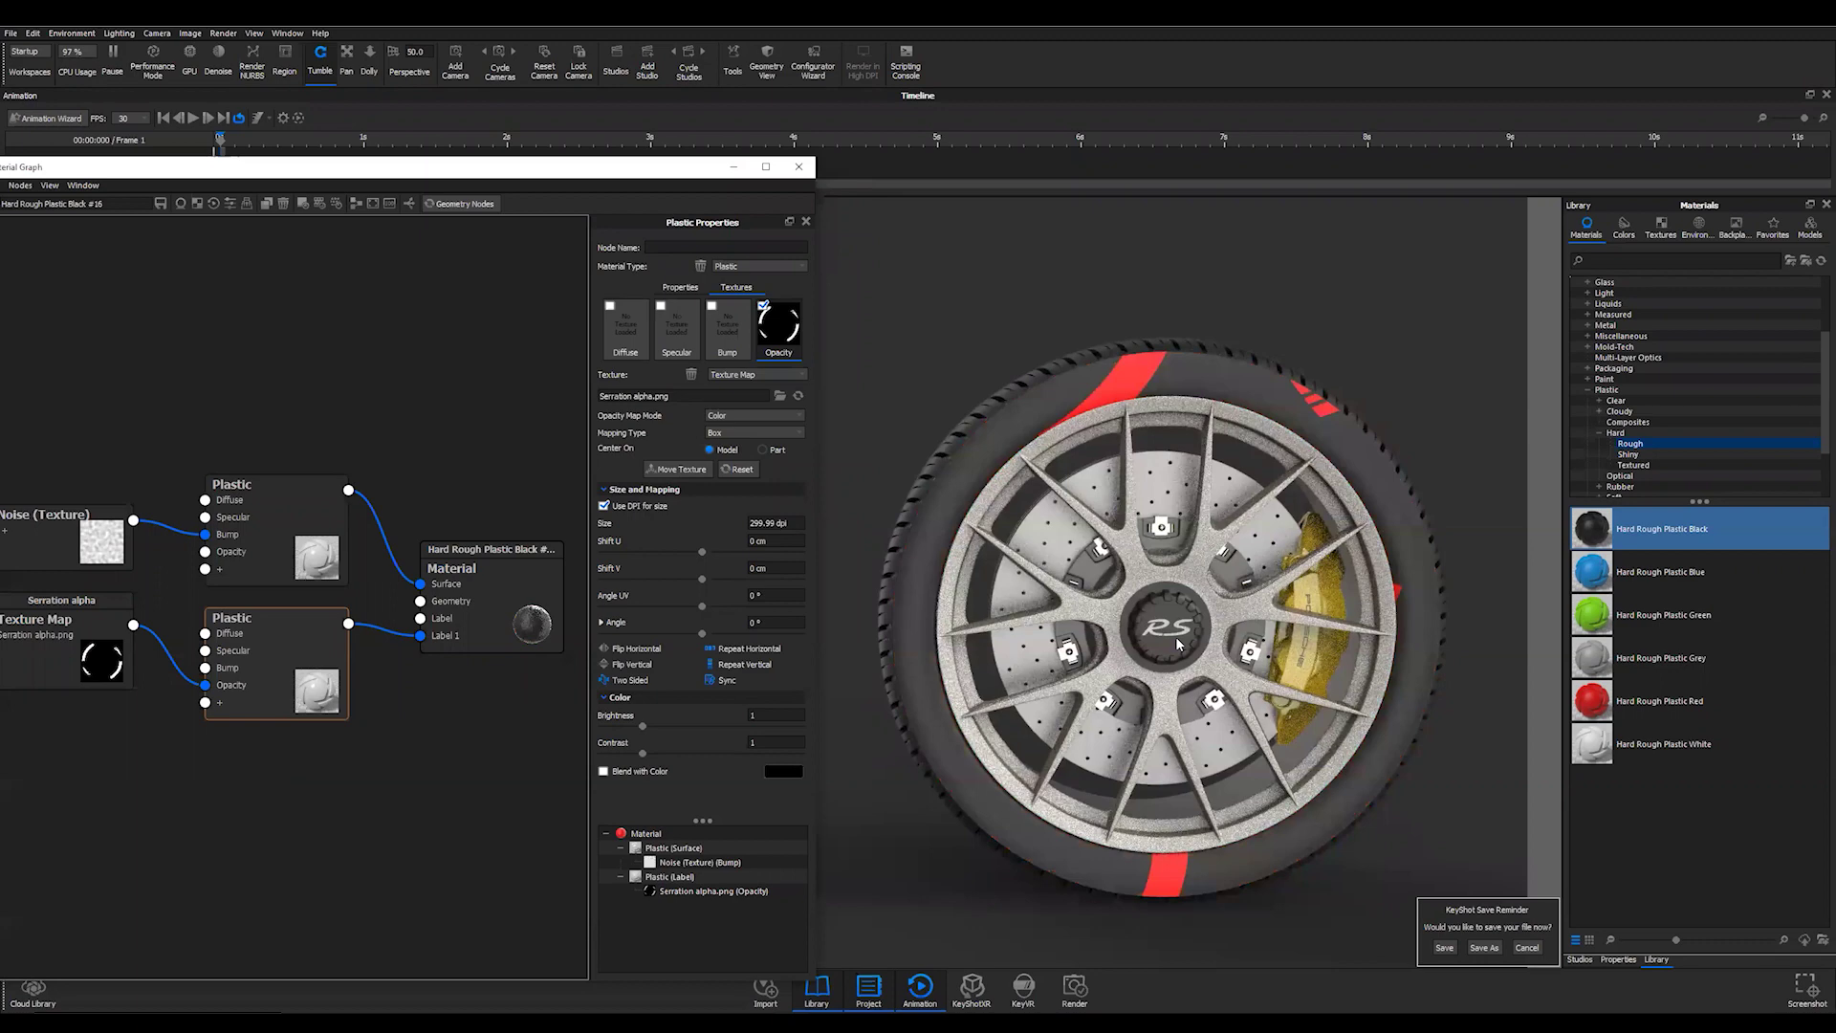
pyautogui.moveTo(1151, 659); pyautogui.dragTo(1126, 636)
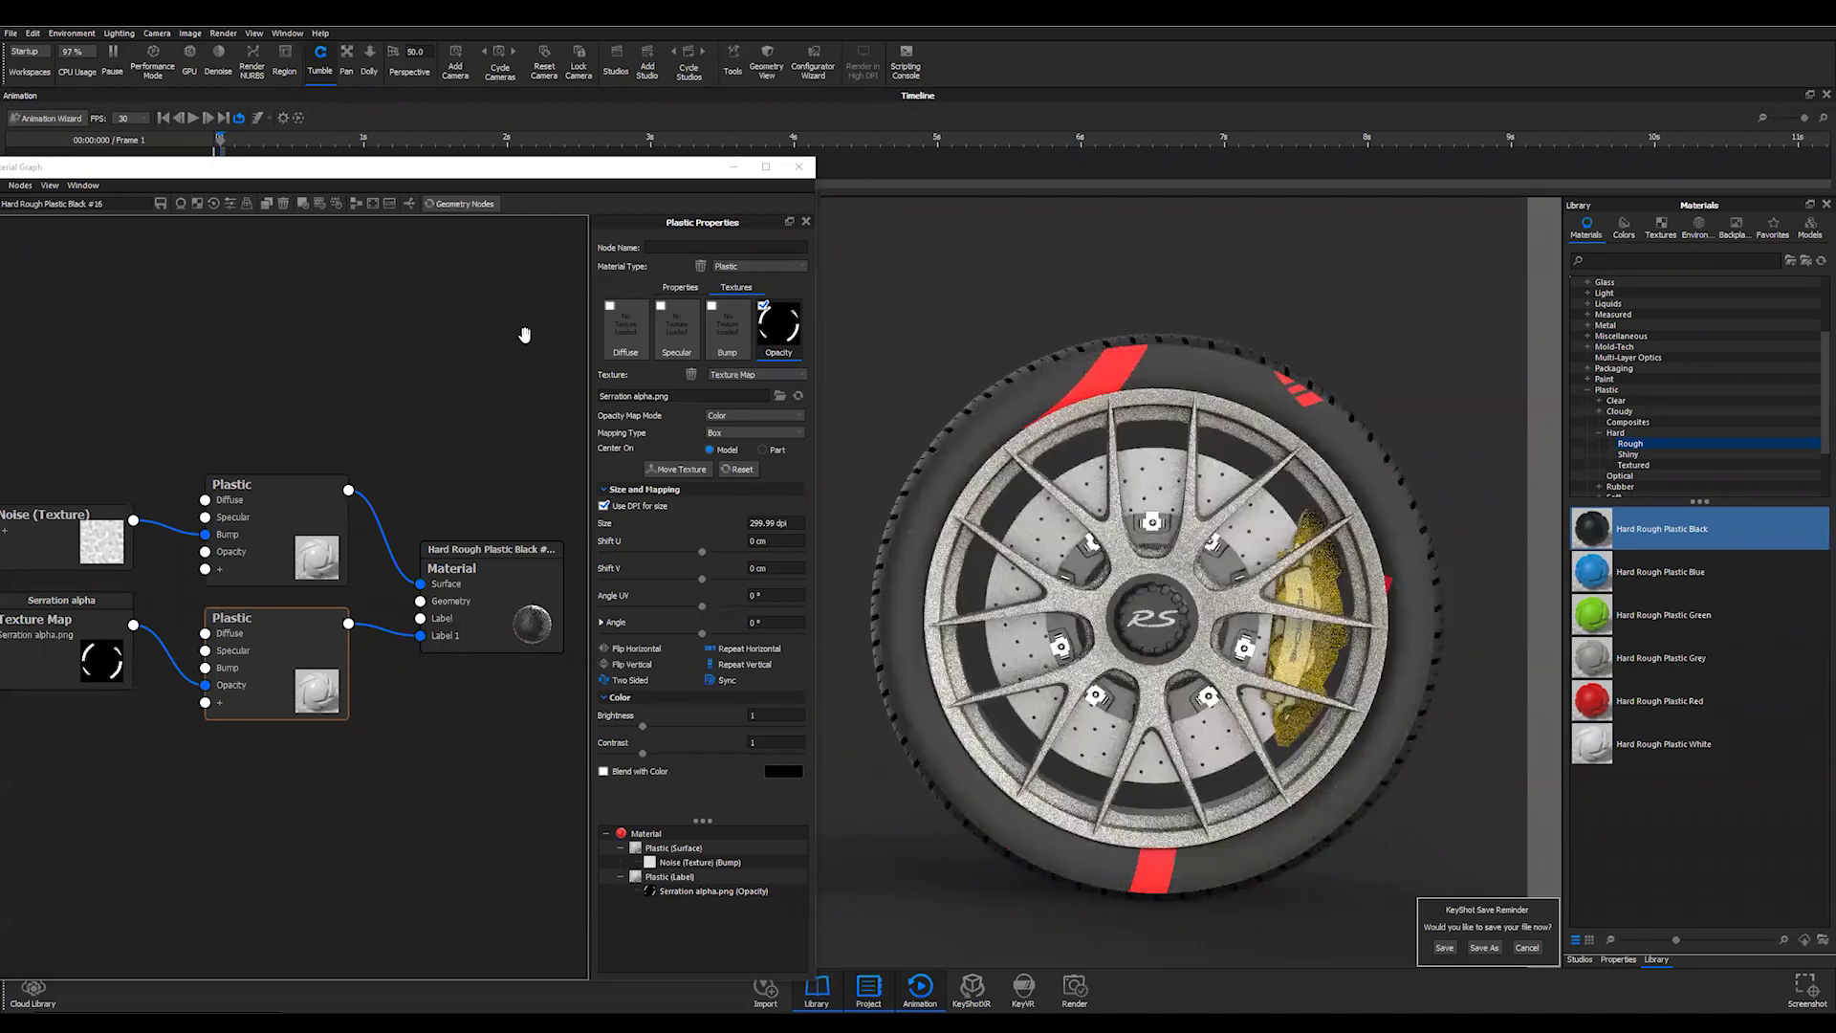
# - Set the serration opacity map to Planar mapping centred on the part and fit it to the part along X
pyautogui.click(748, 429)
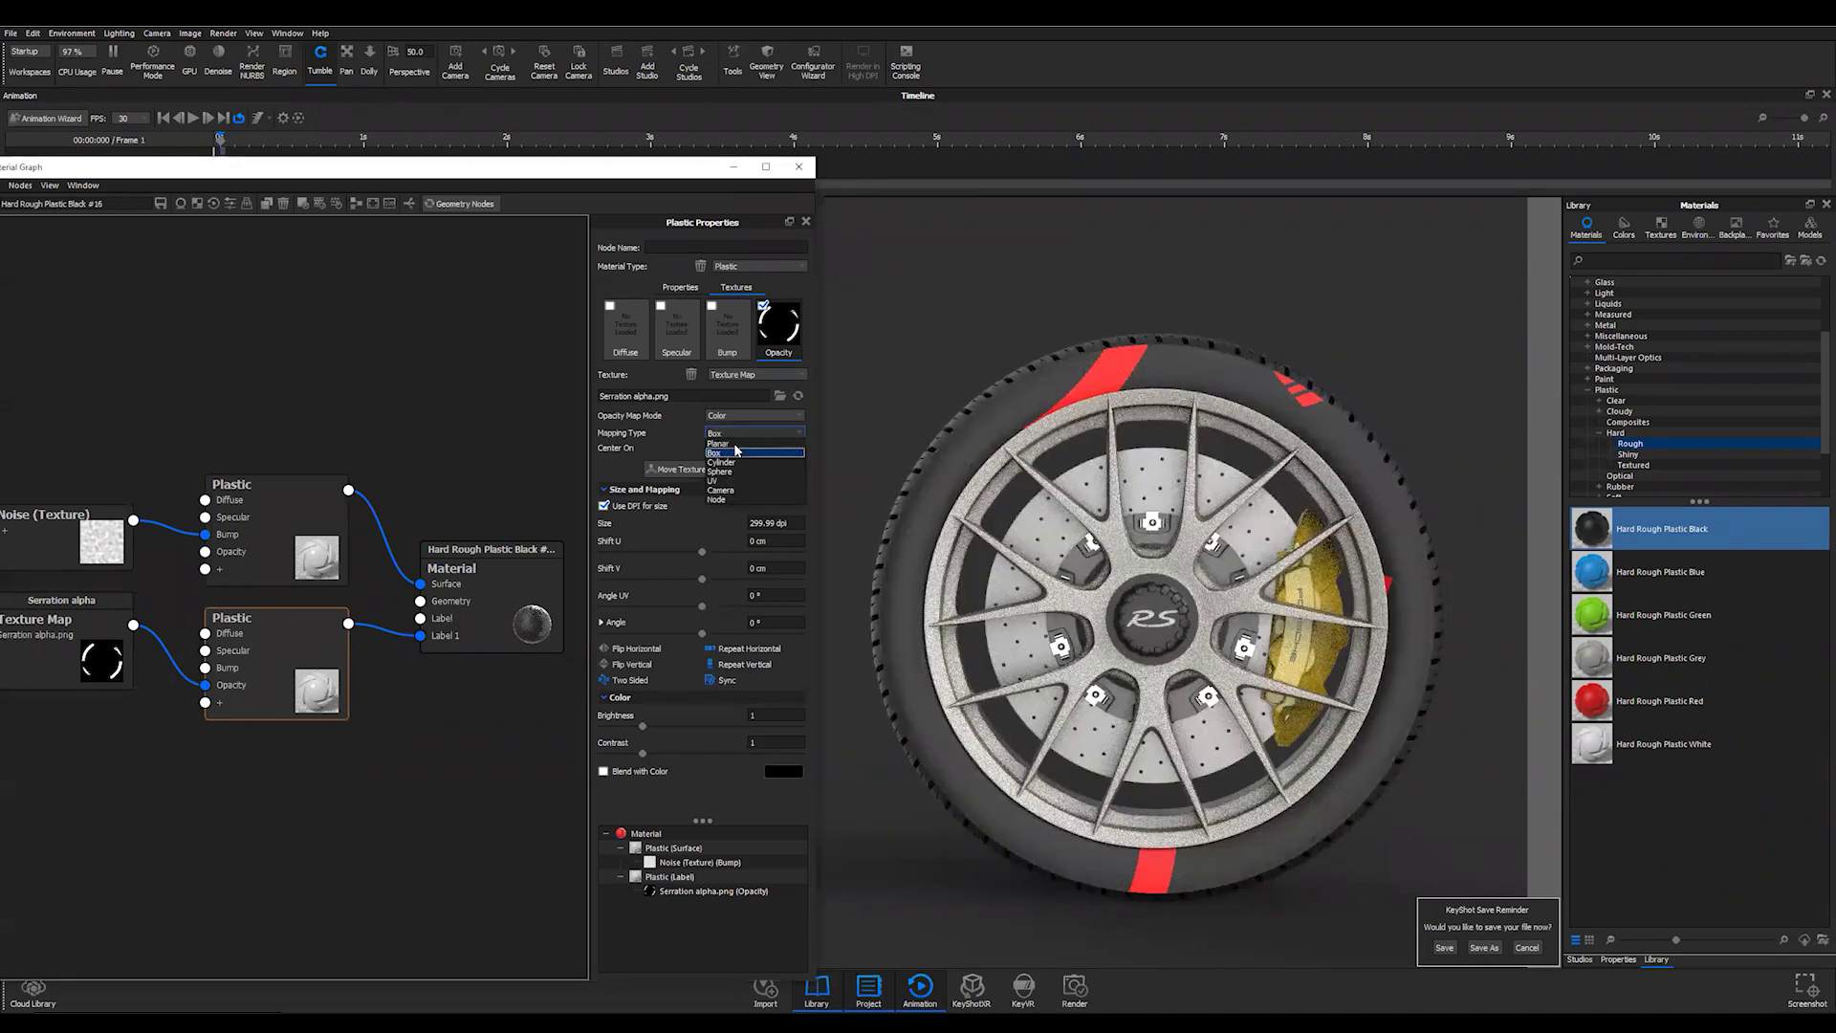
pyautogui.click(780, 444)
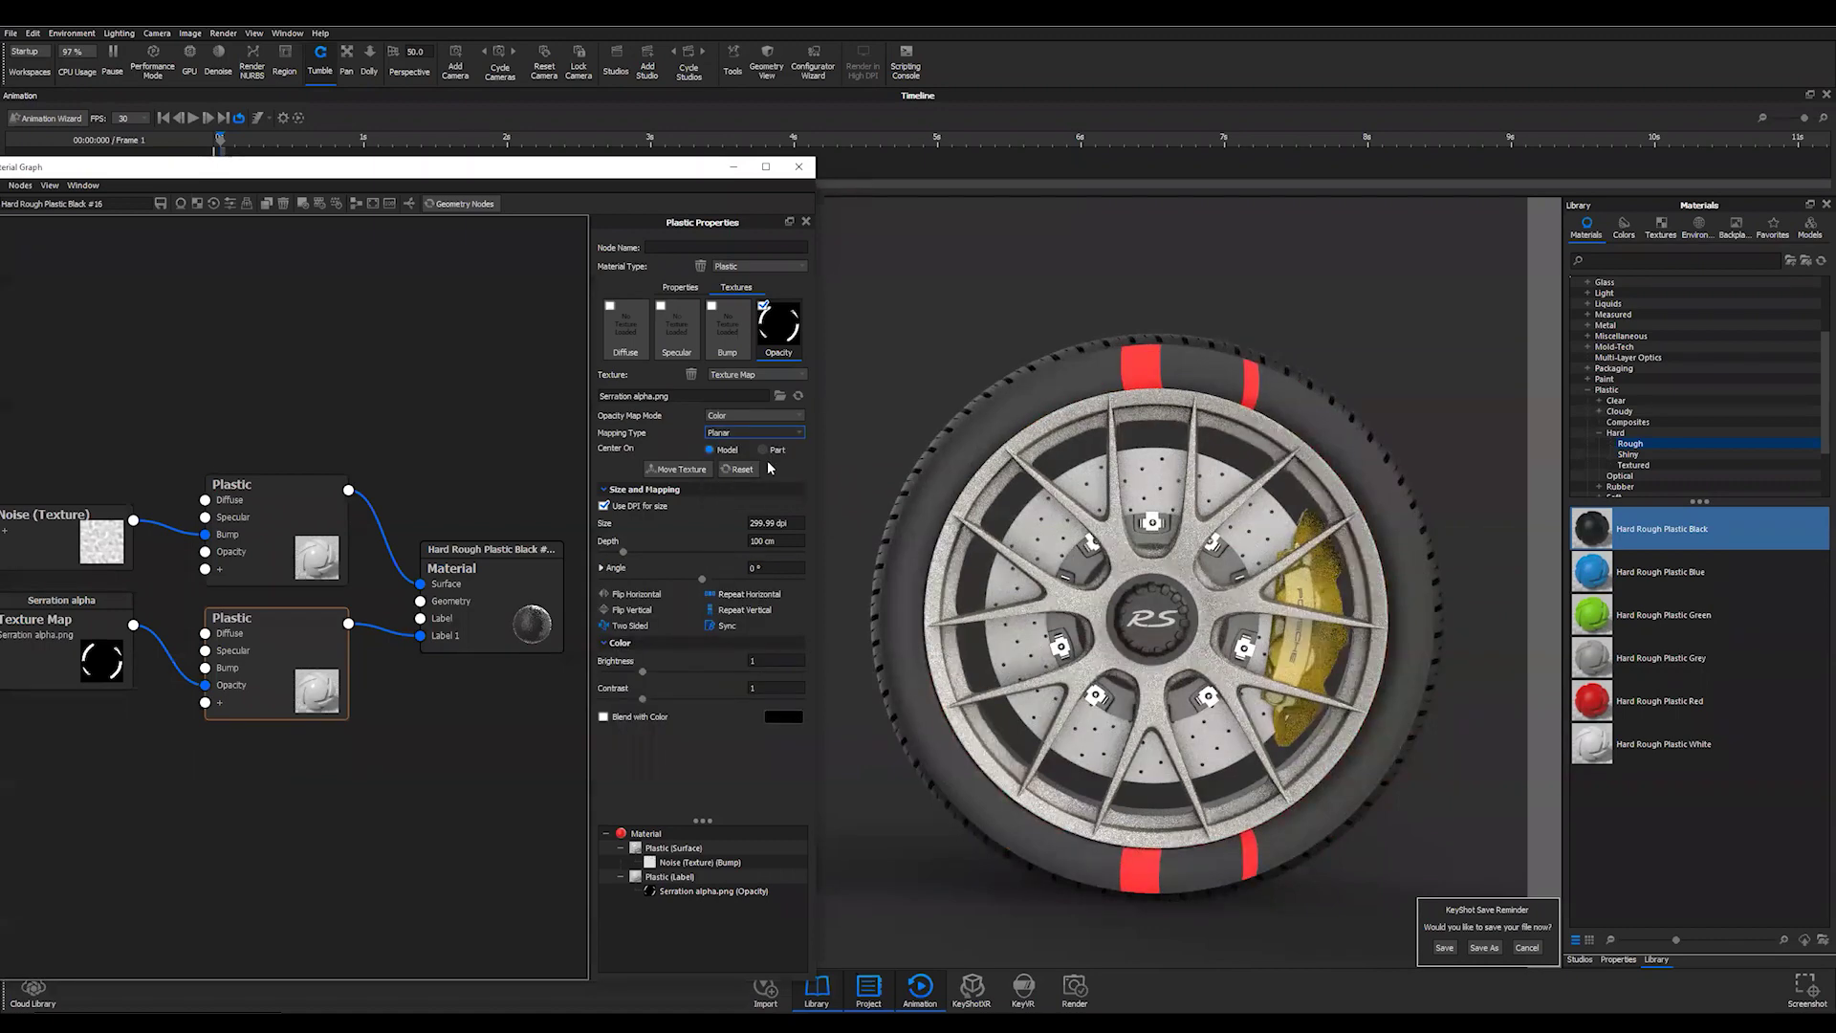
pyautogui.click(761, 449)
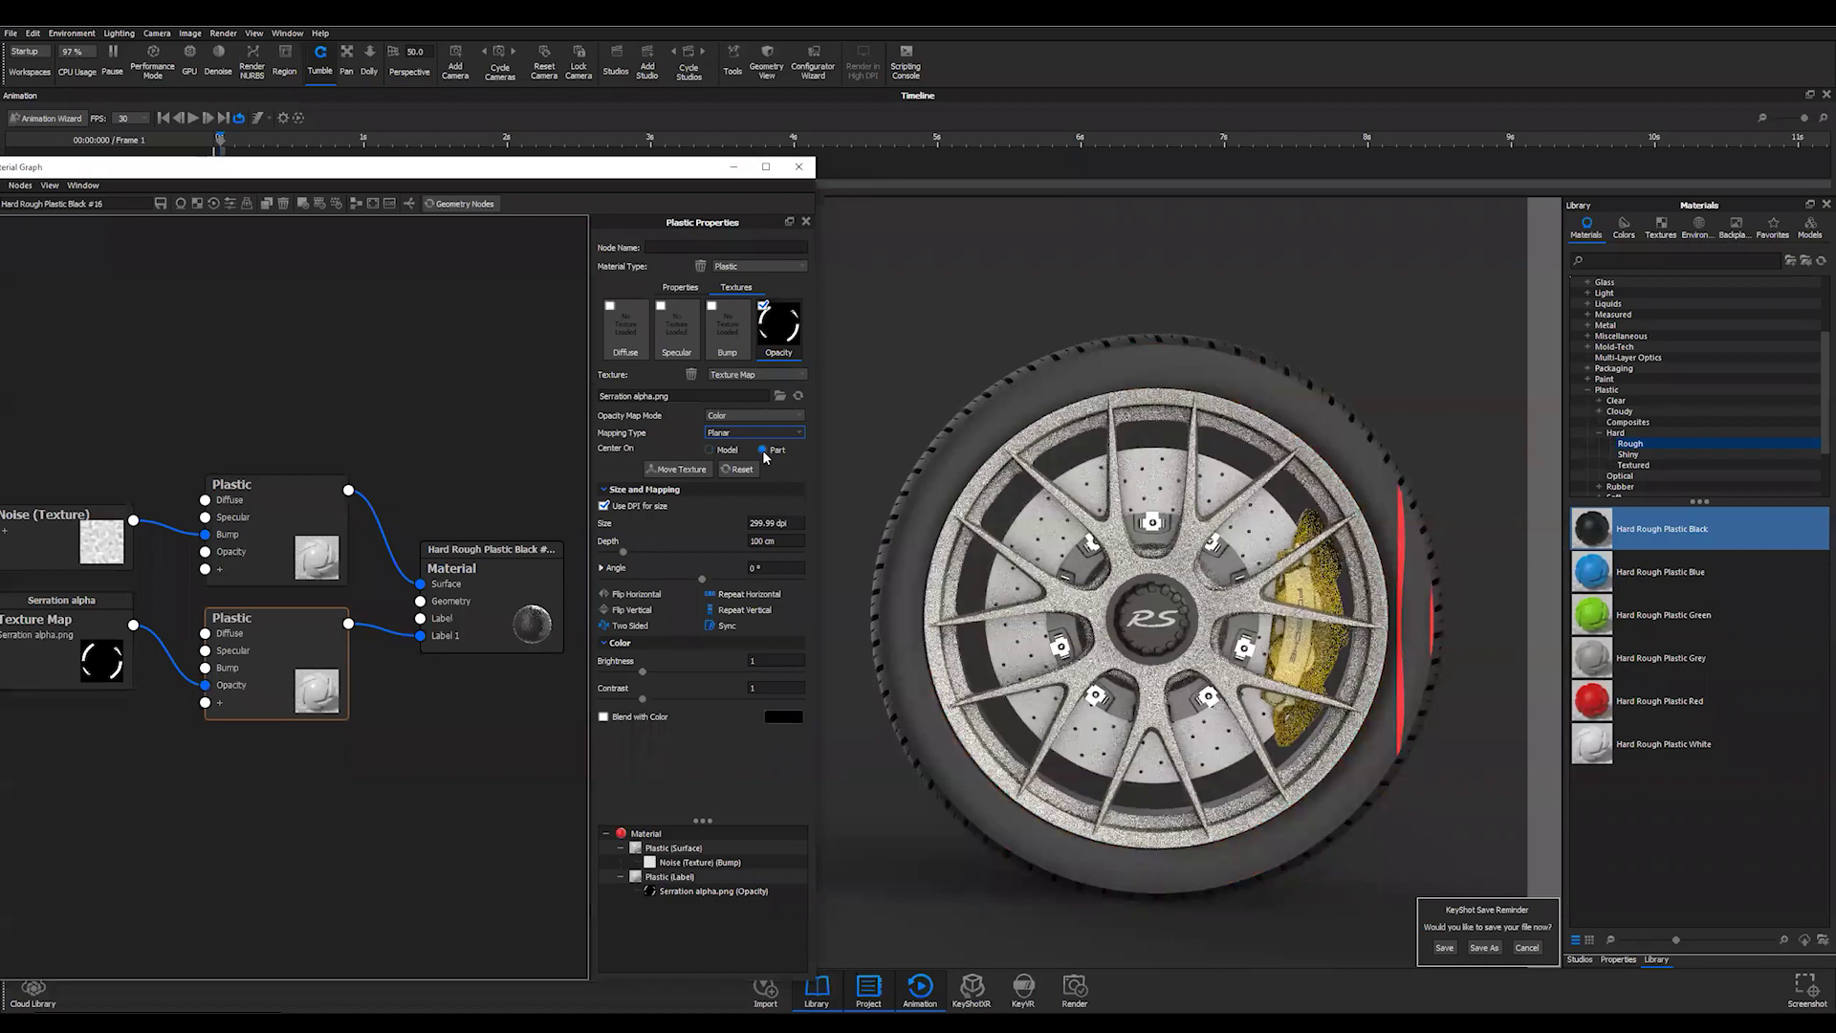
pyautogui.click(680, 469)
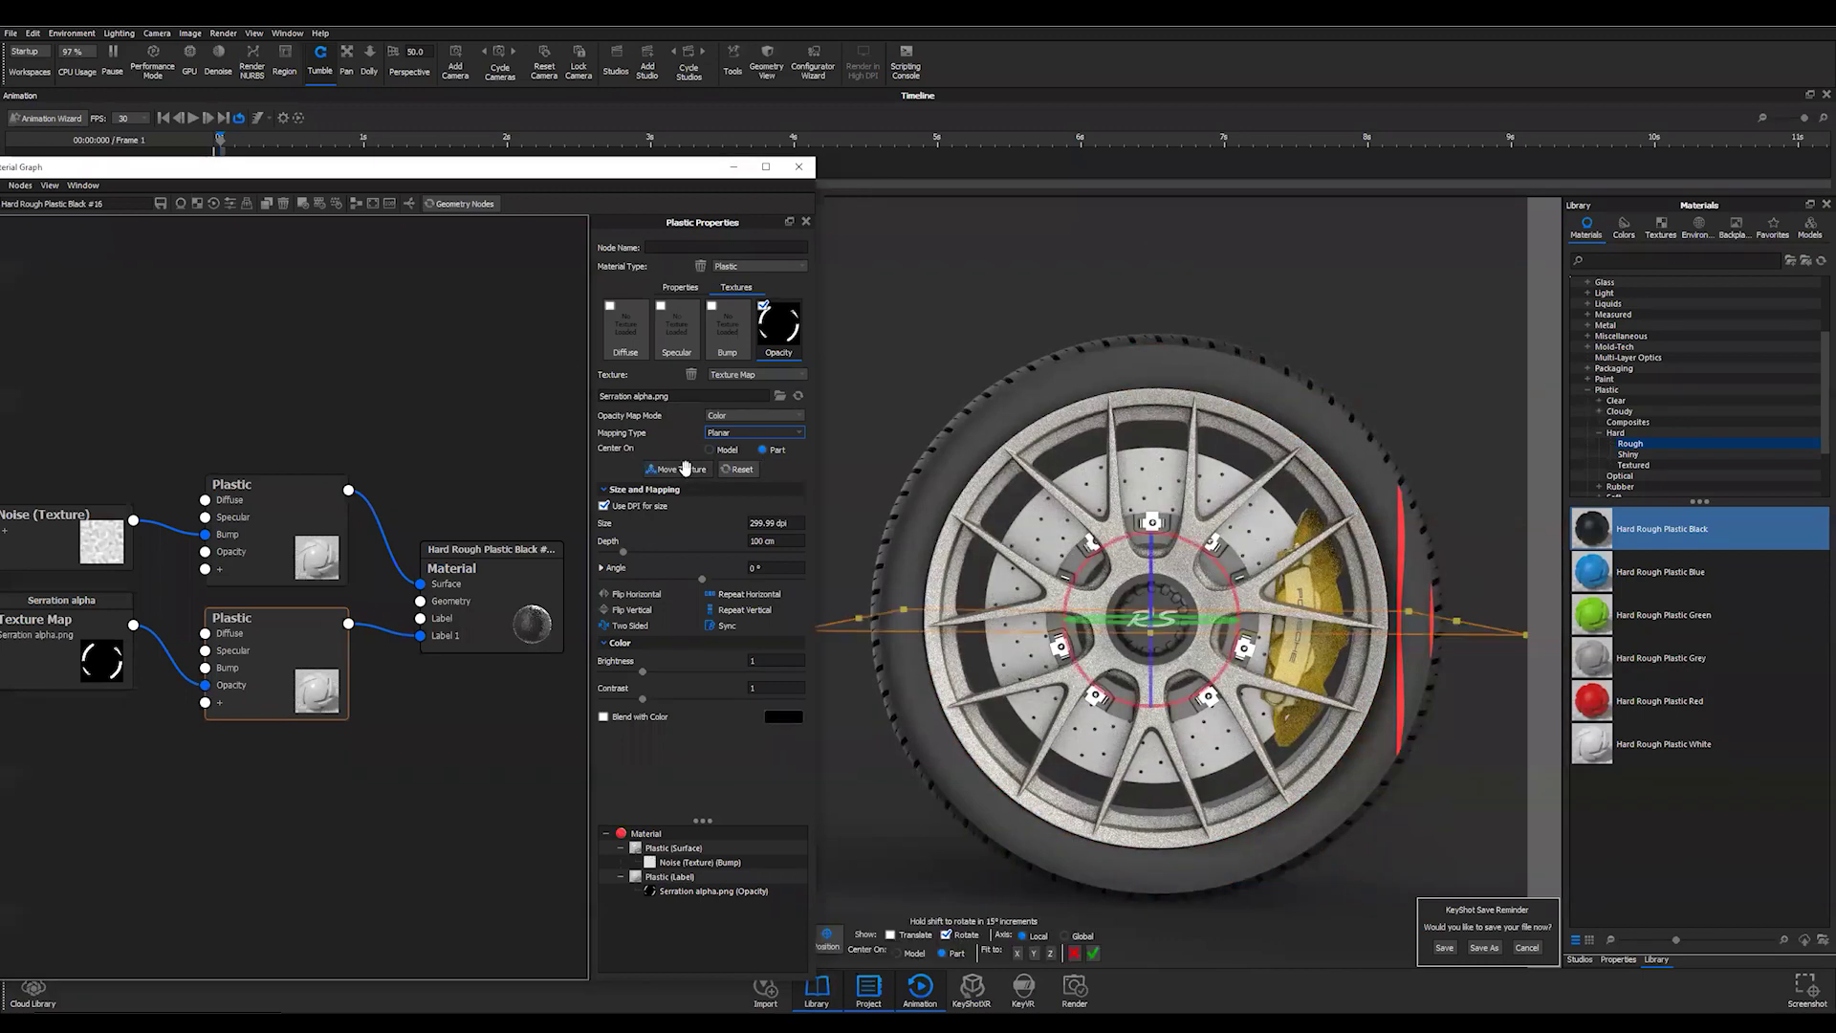
pyautogui.click(1018, 953)
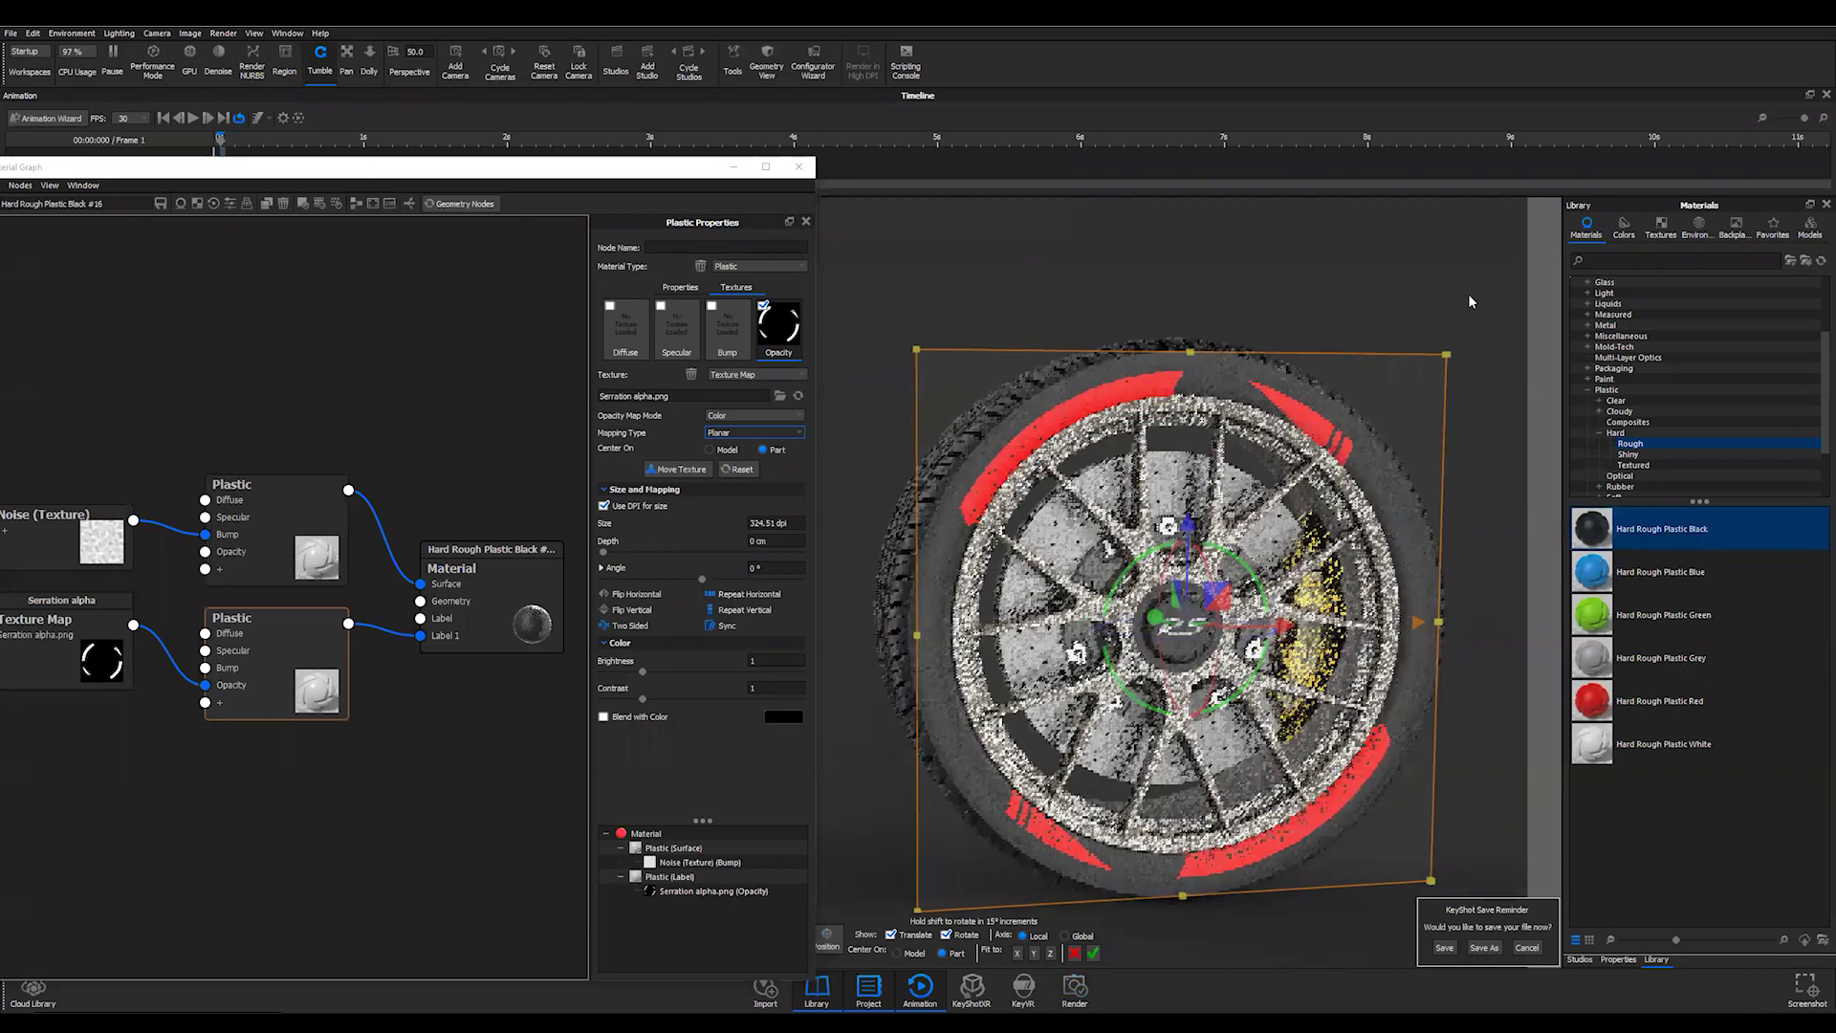
pyautogui.moveTo(1466, 294); pyautogui.dragTo(1080, 266)
pyautogui.hotkey('ctrl', 'z')
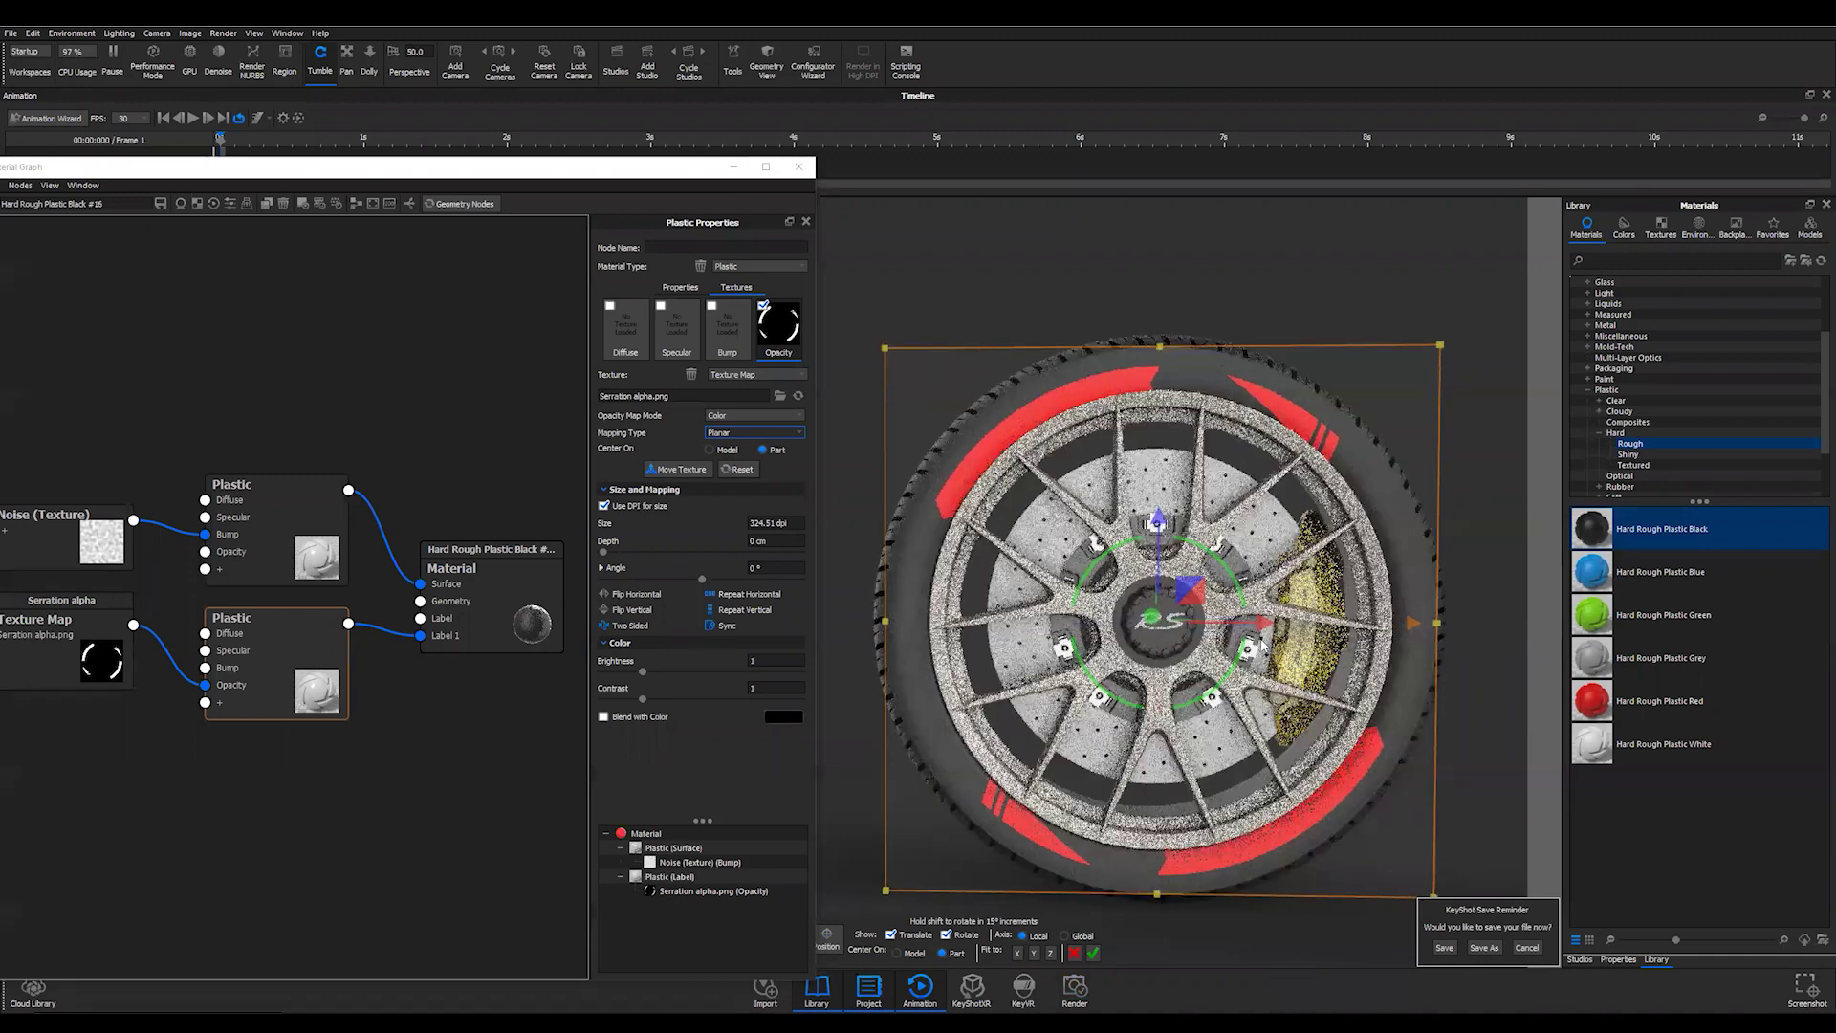
# - Turn off DPI-based sizing for the serration opacity map and set its width to 71 cm
pyautogui.click(603, 505)
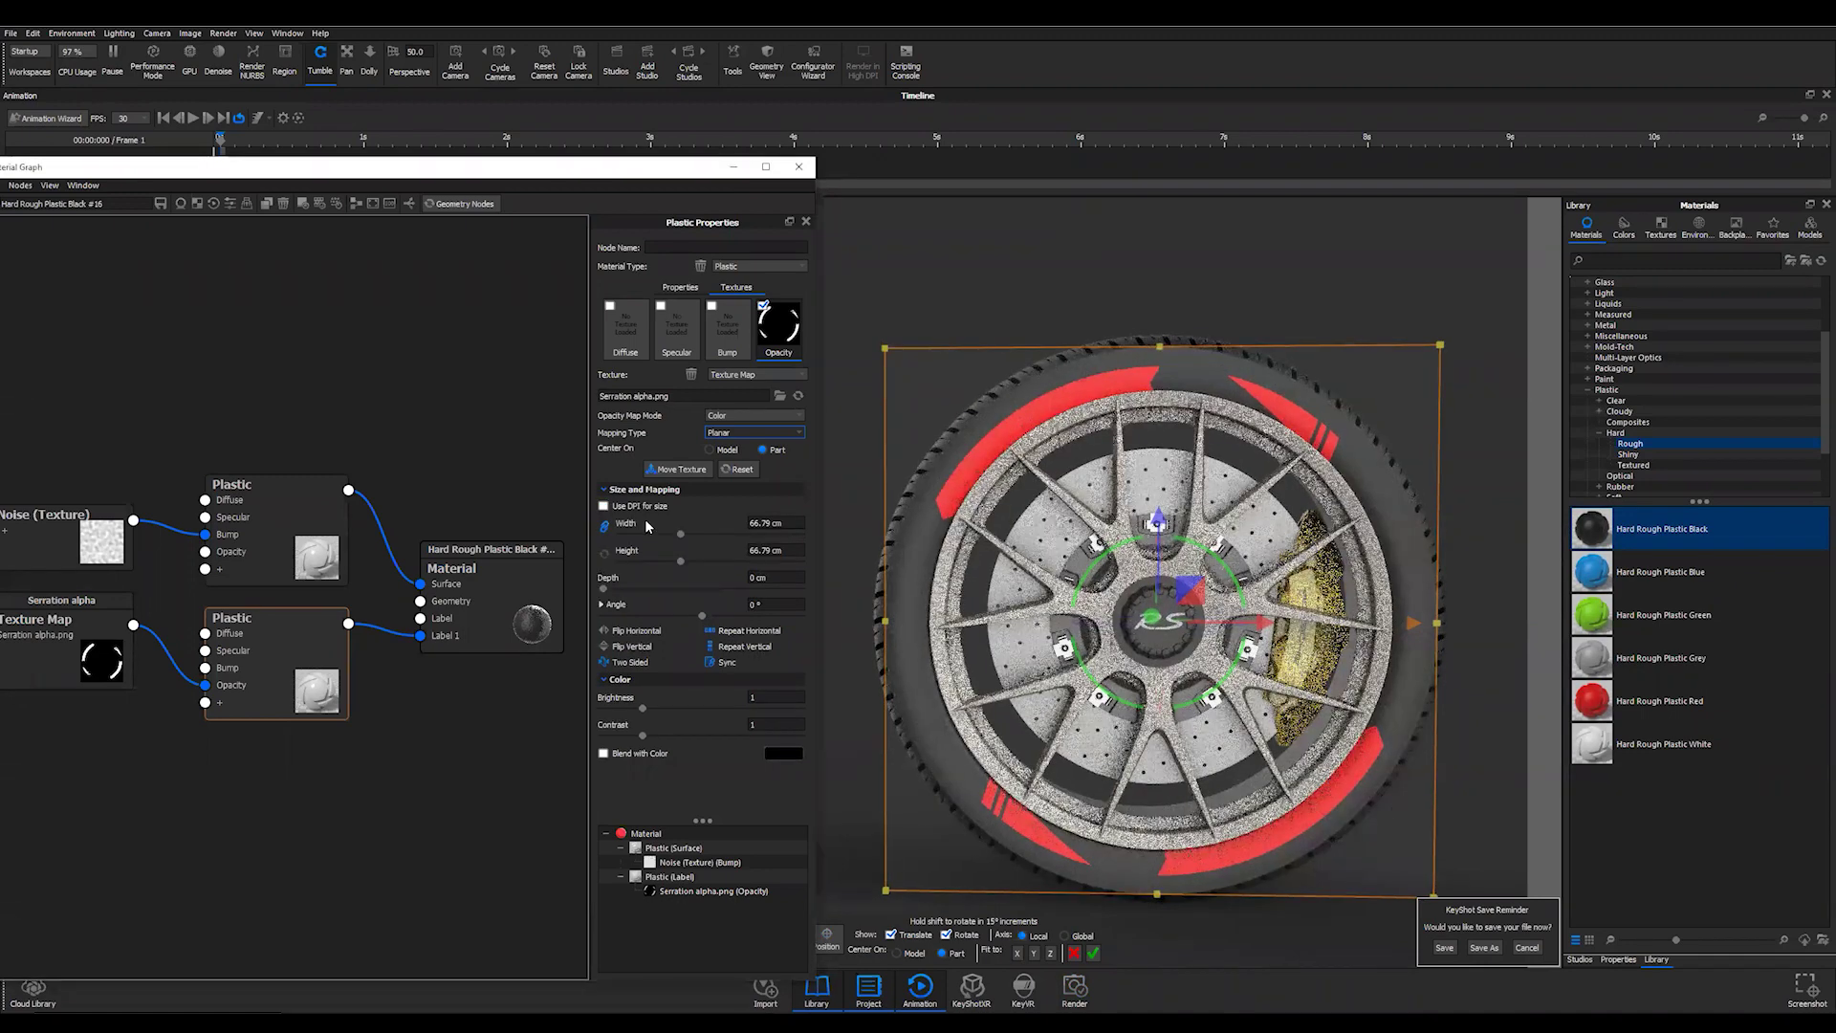
pyautogui.press('Tab')
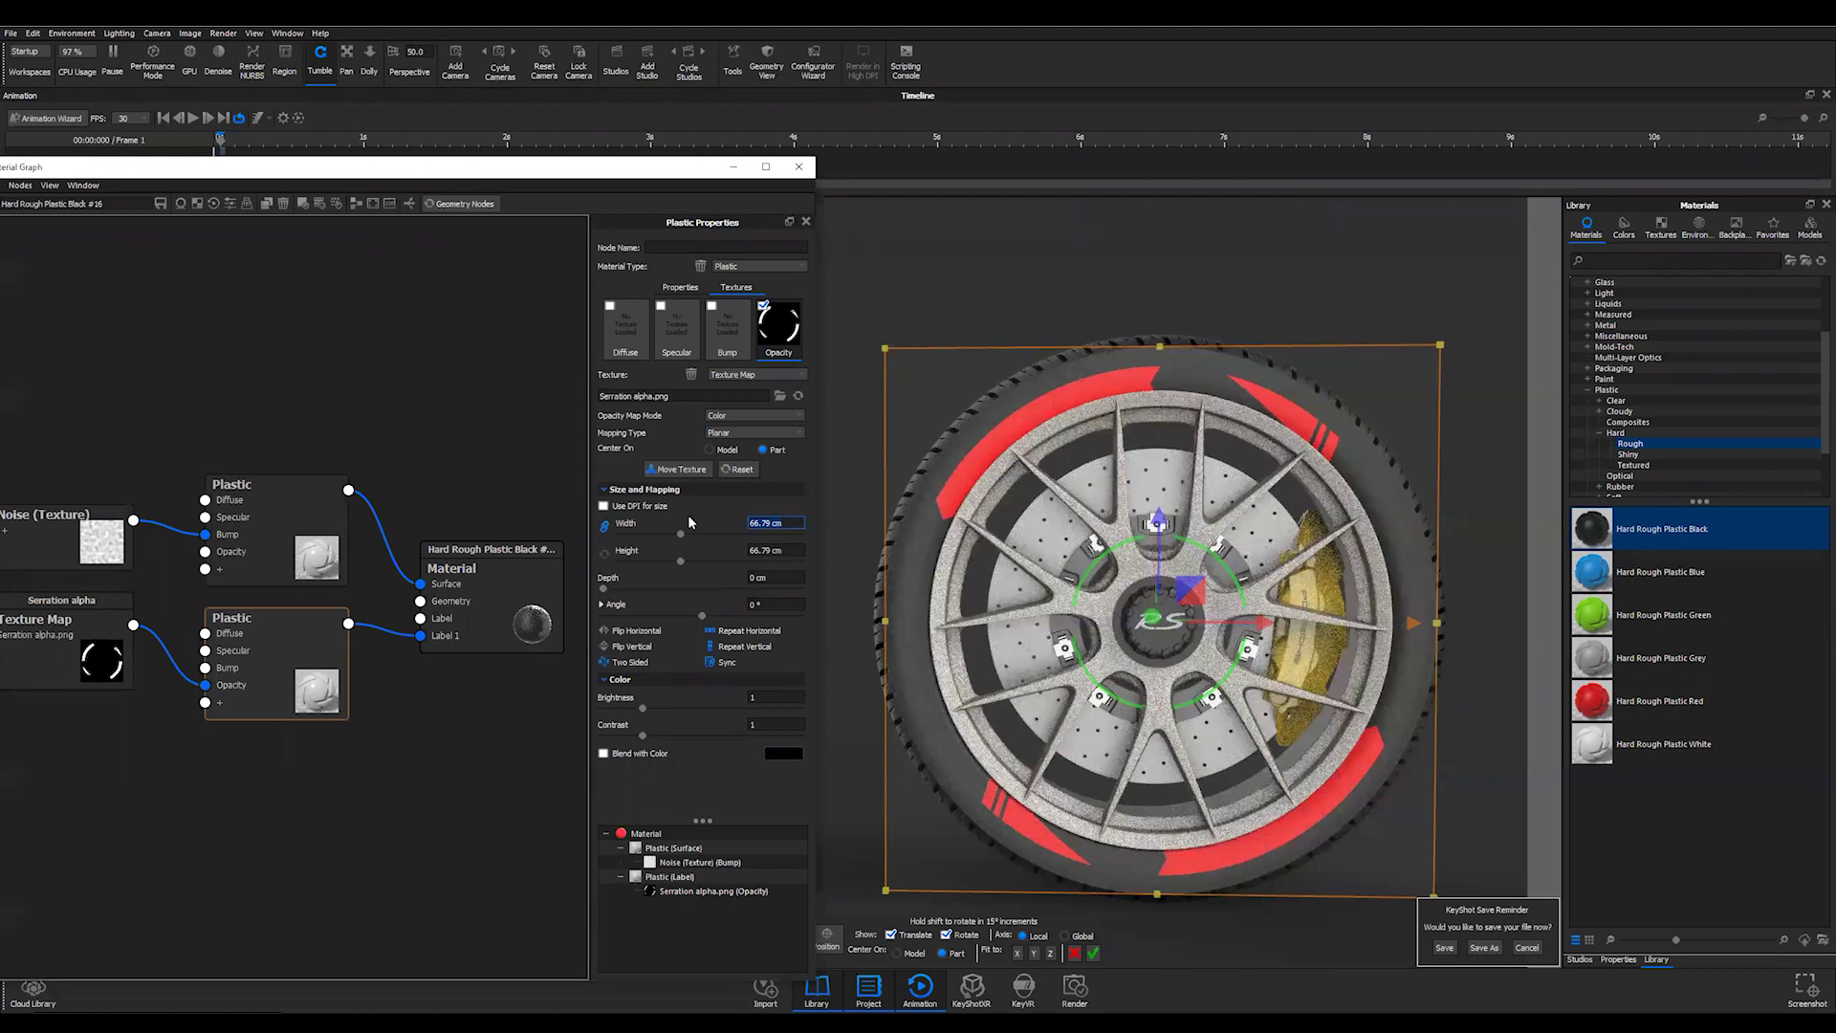
pyautogui.write('71')
pyautogui.press('Return')
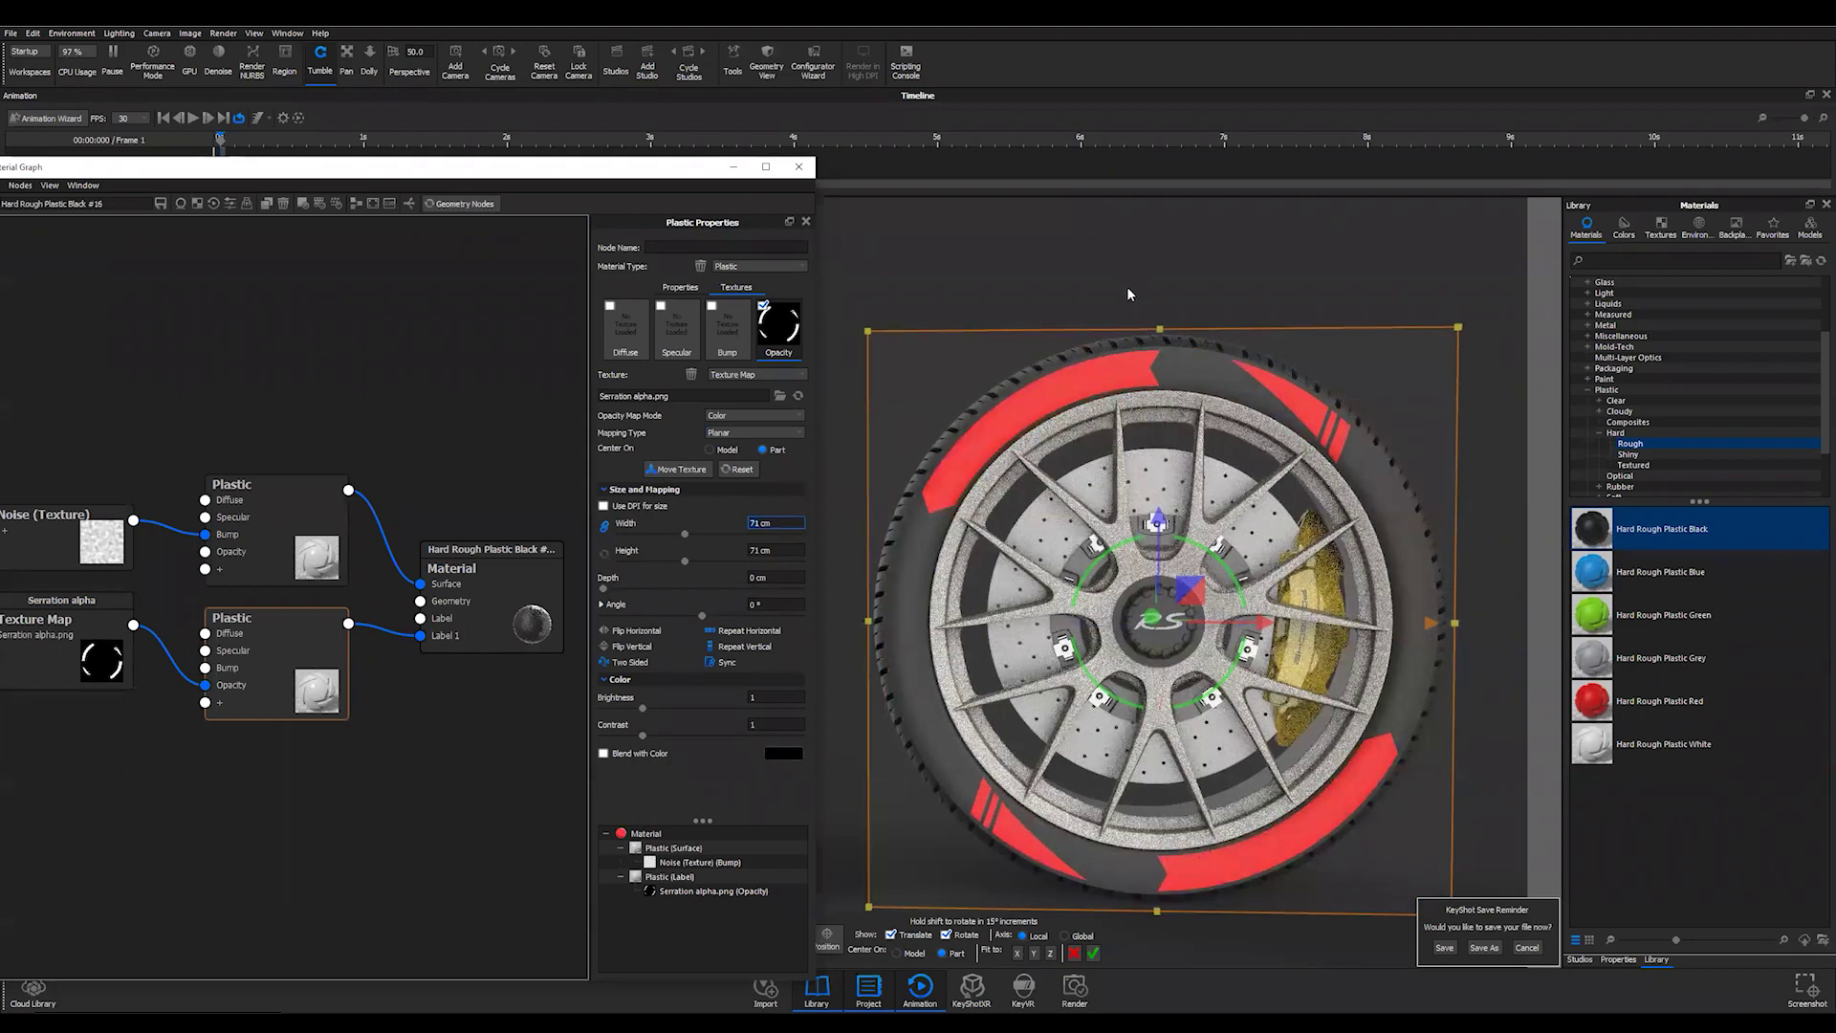
pyautogui.moveTo(1427, 679); pyautogui.dragTo(1413, 684)
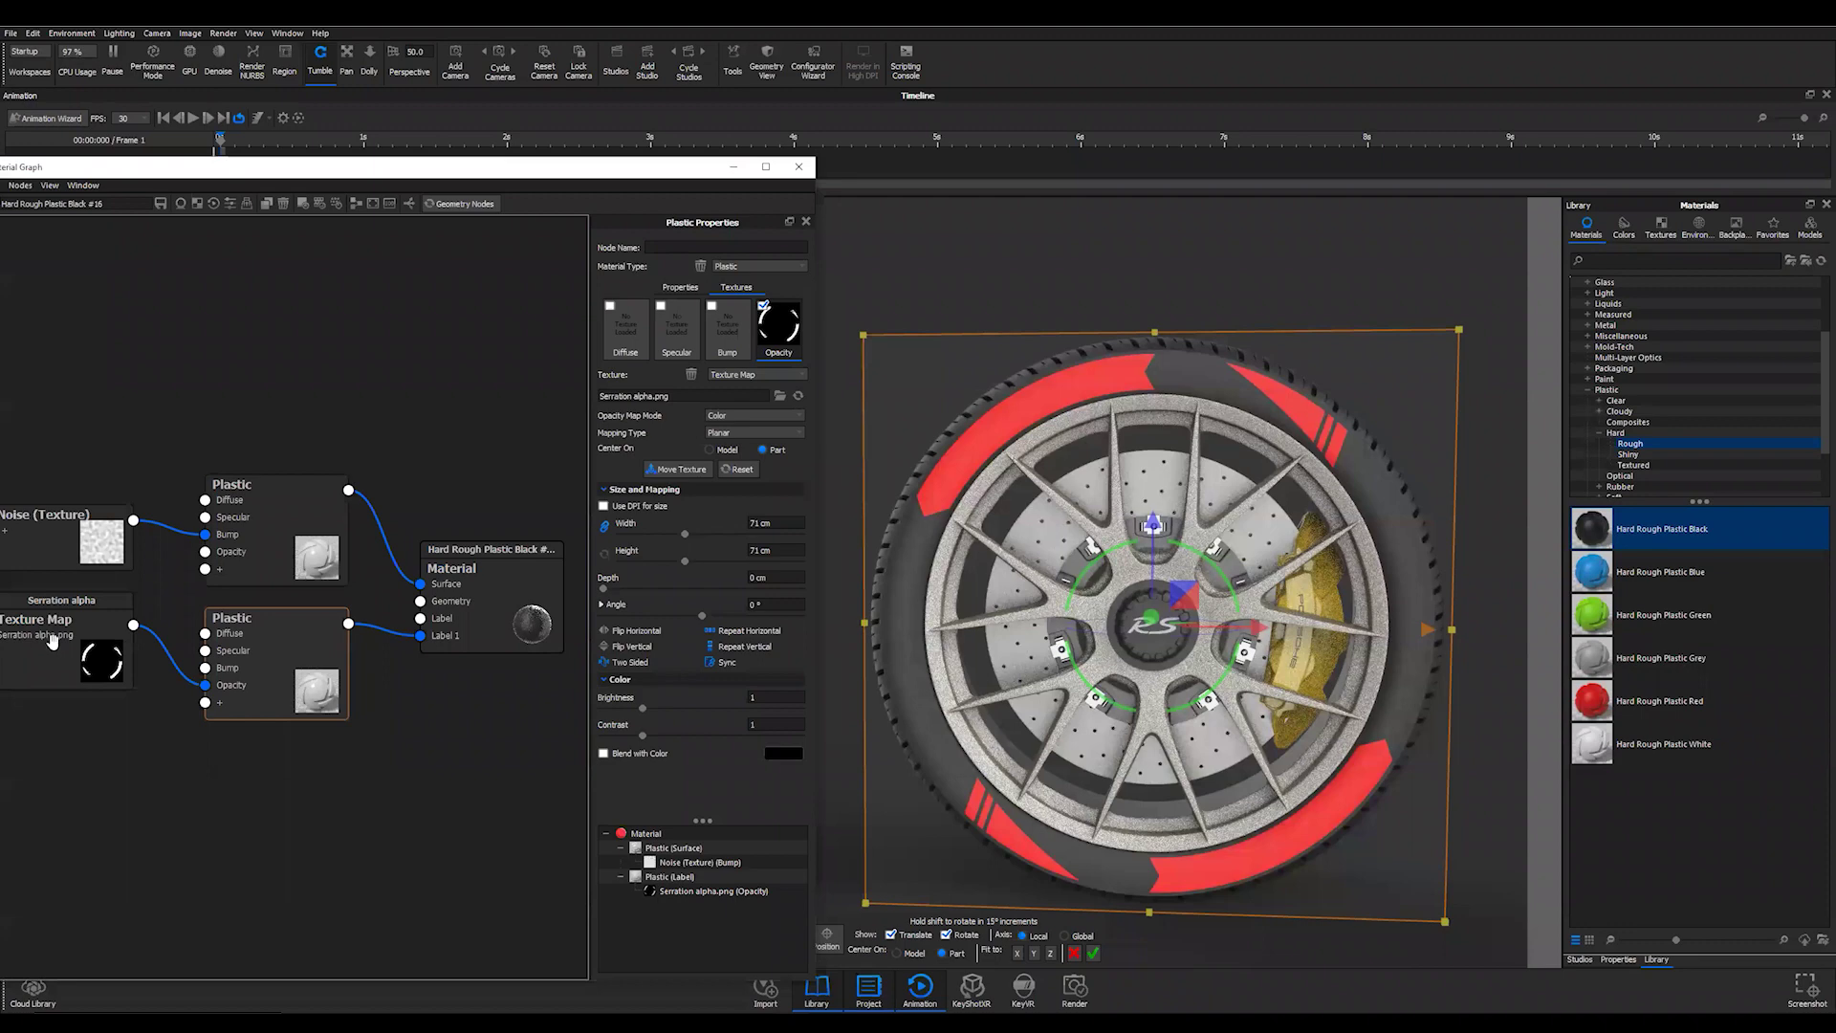
# - Duplicate the serration label's Plastic node with its texture map, place the copy below and connect it to the Material as a second label
pyautogui.click(270, 736)
pyautogui.rightClick(275, 663)
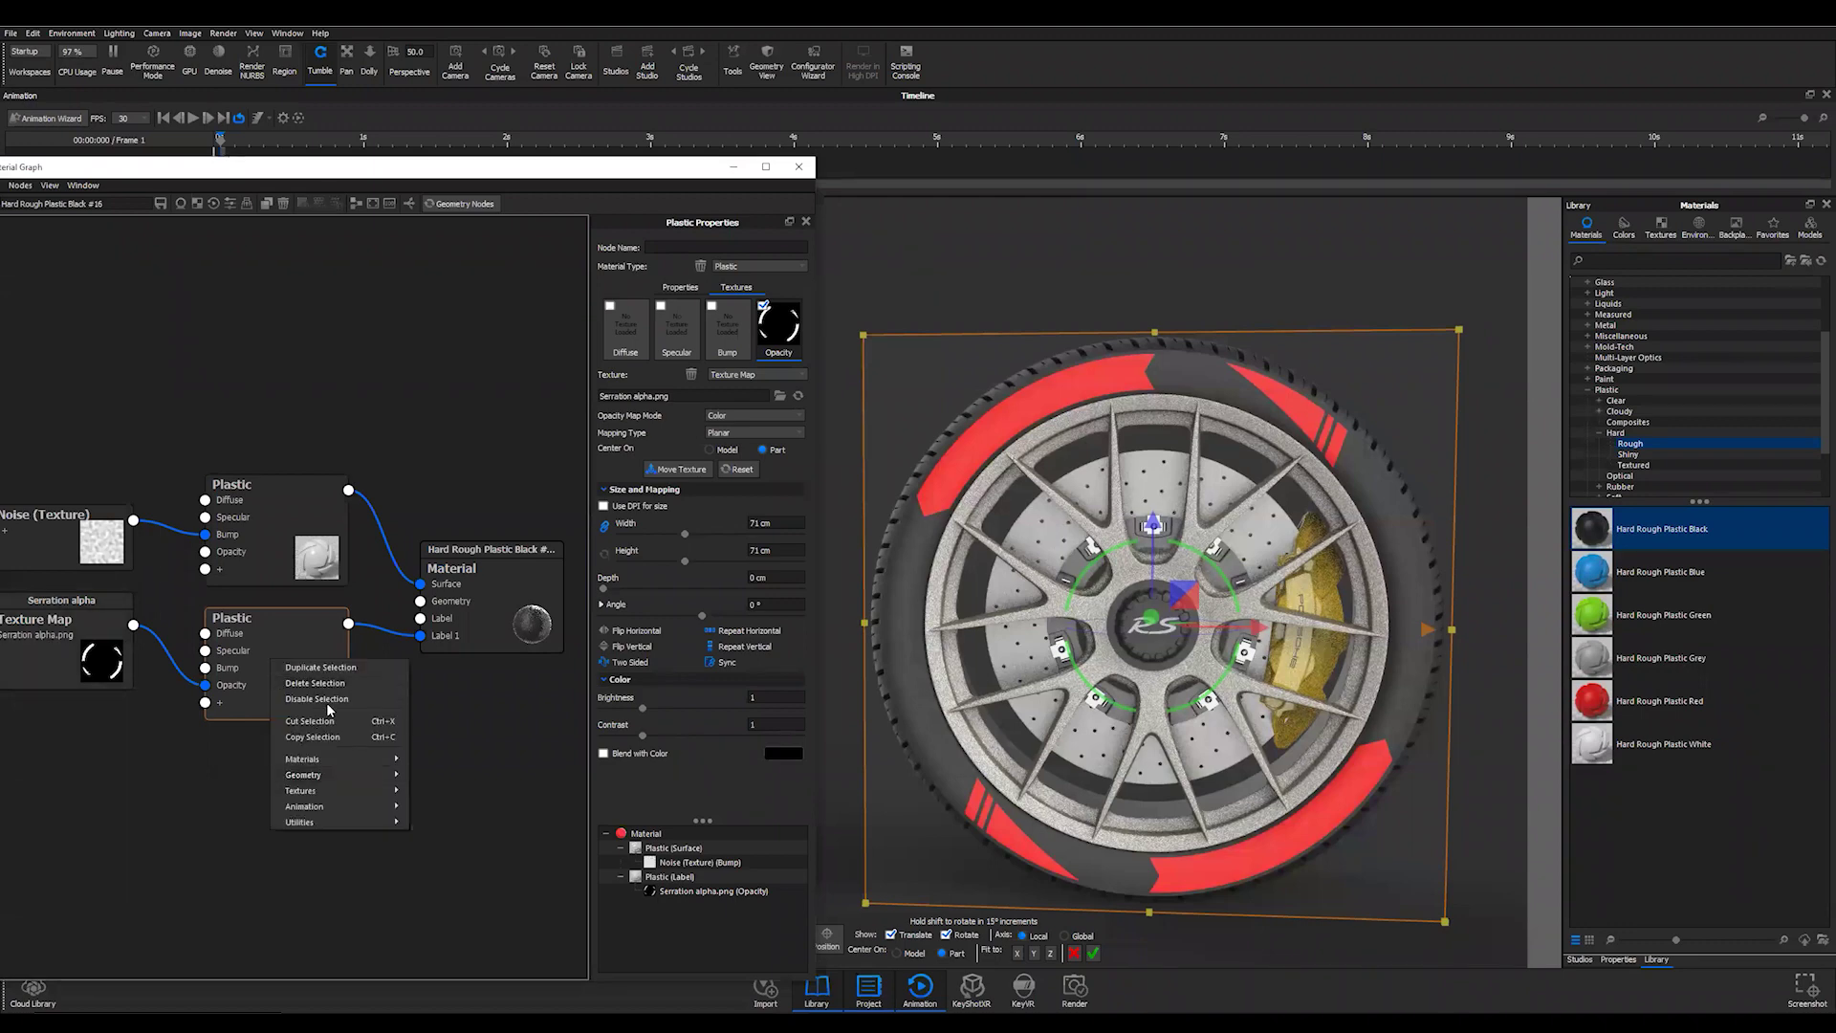
pyautogui.click(320, 666)
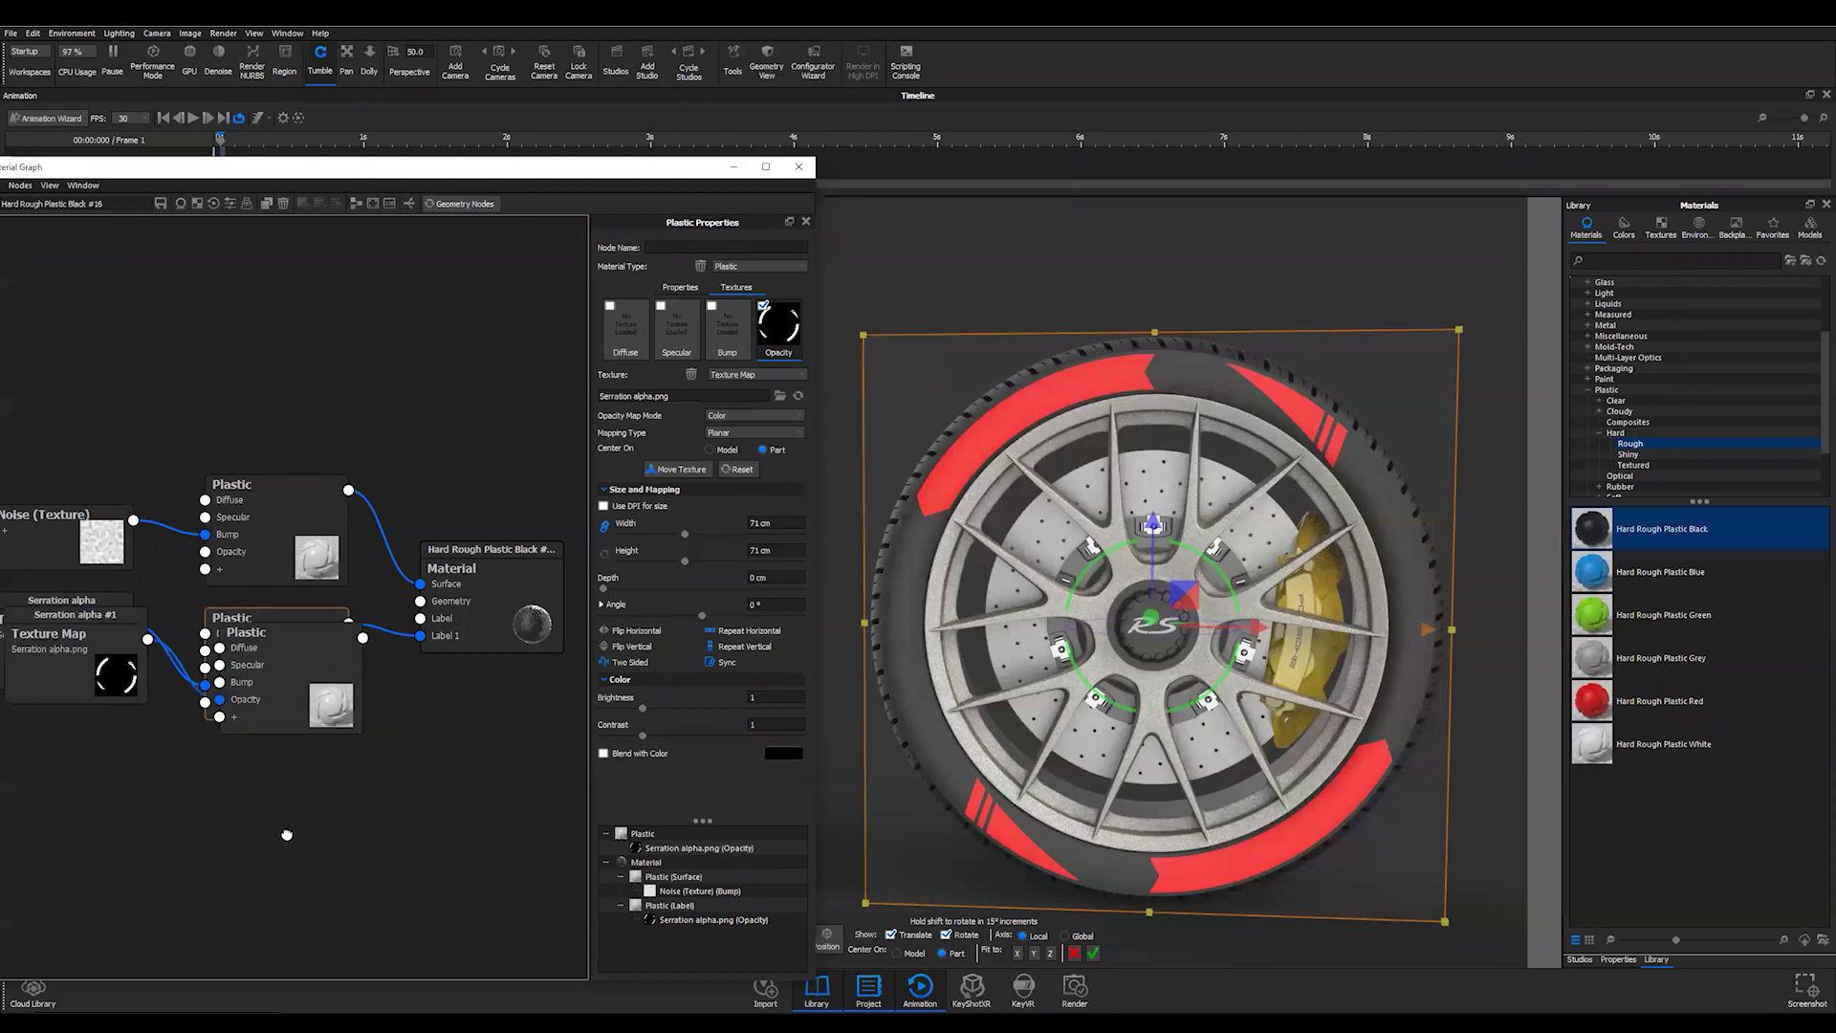
pyautogui.click(321, 824)
pyautogui.moveTo(371, 785); pyautogui.dragTo(423, 636)
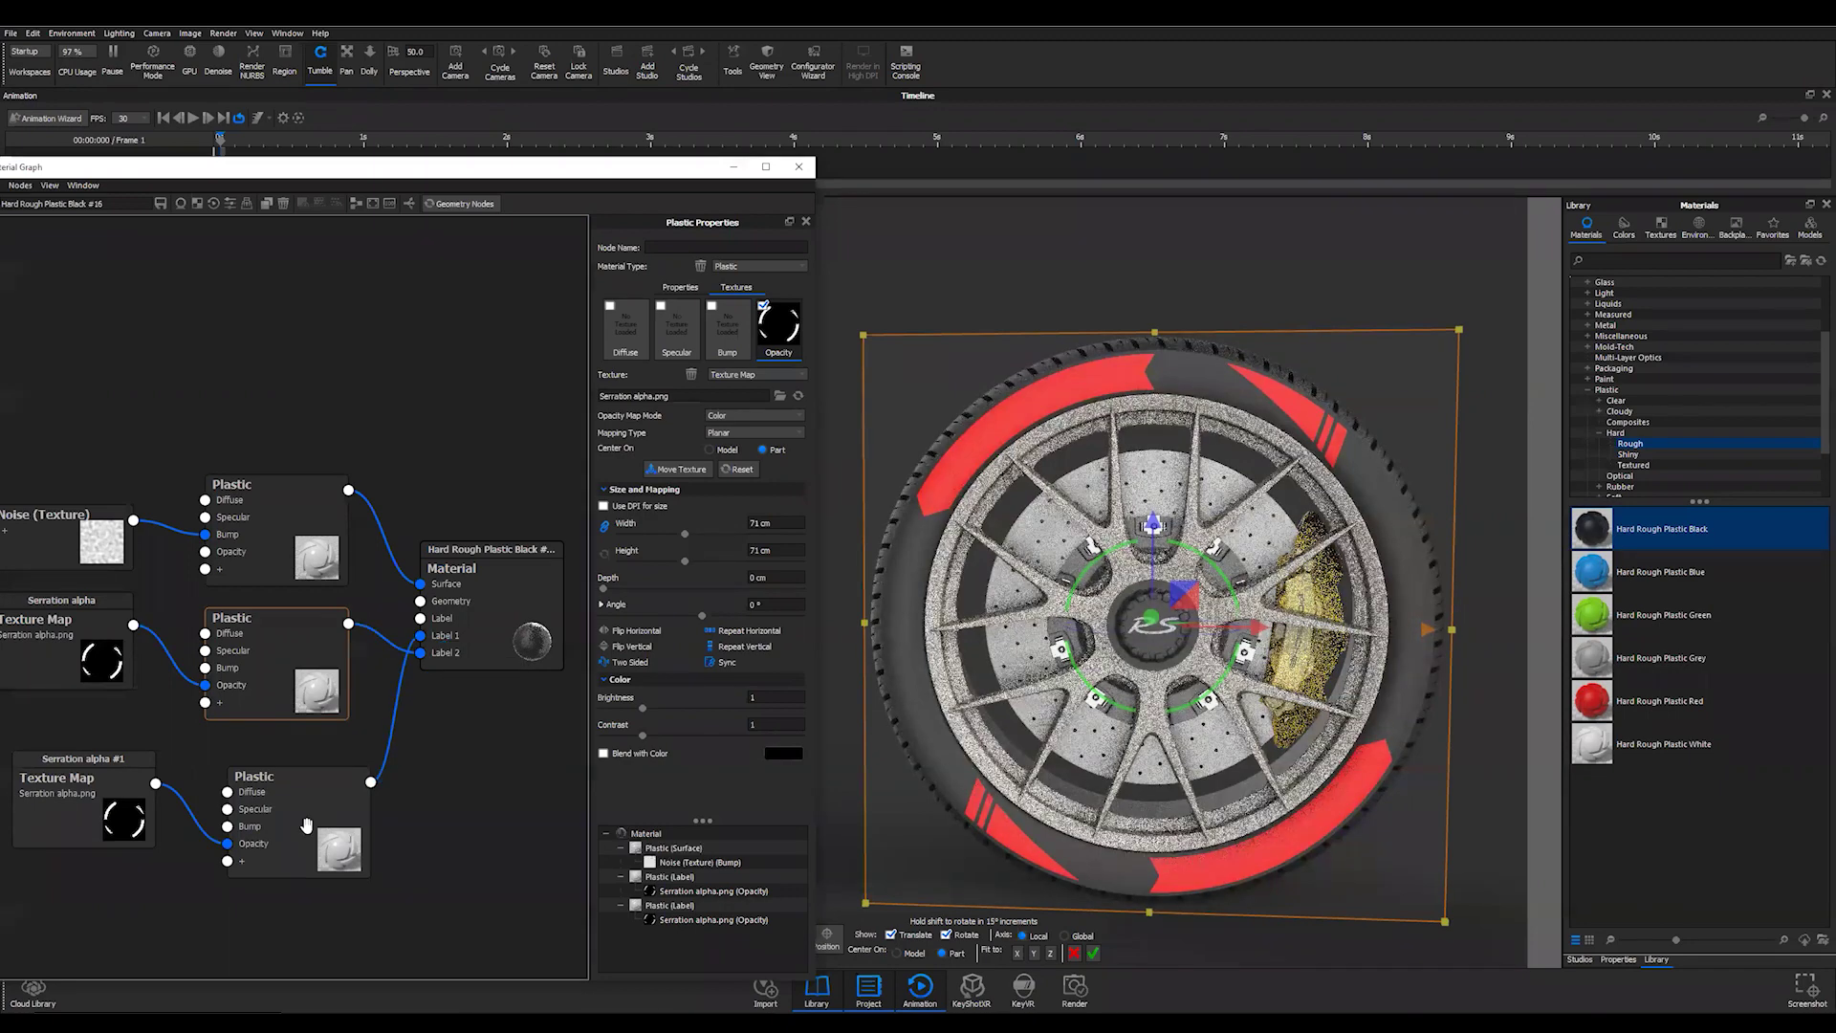
# - Set the duplicated label plastic's Diffuse colour to green and replace its opacity texture with Serration lettering alpha.png
pyautogui.click(789, 308)
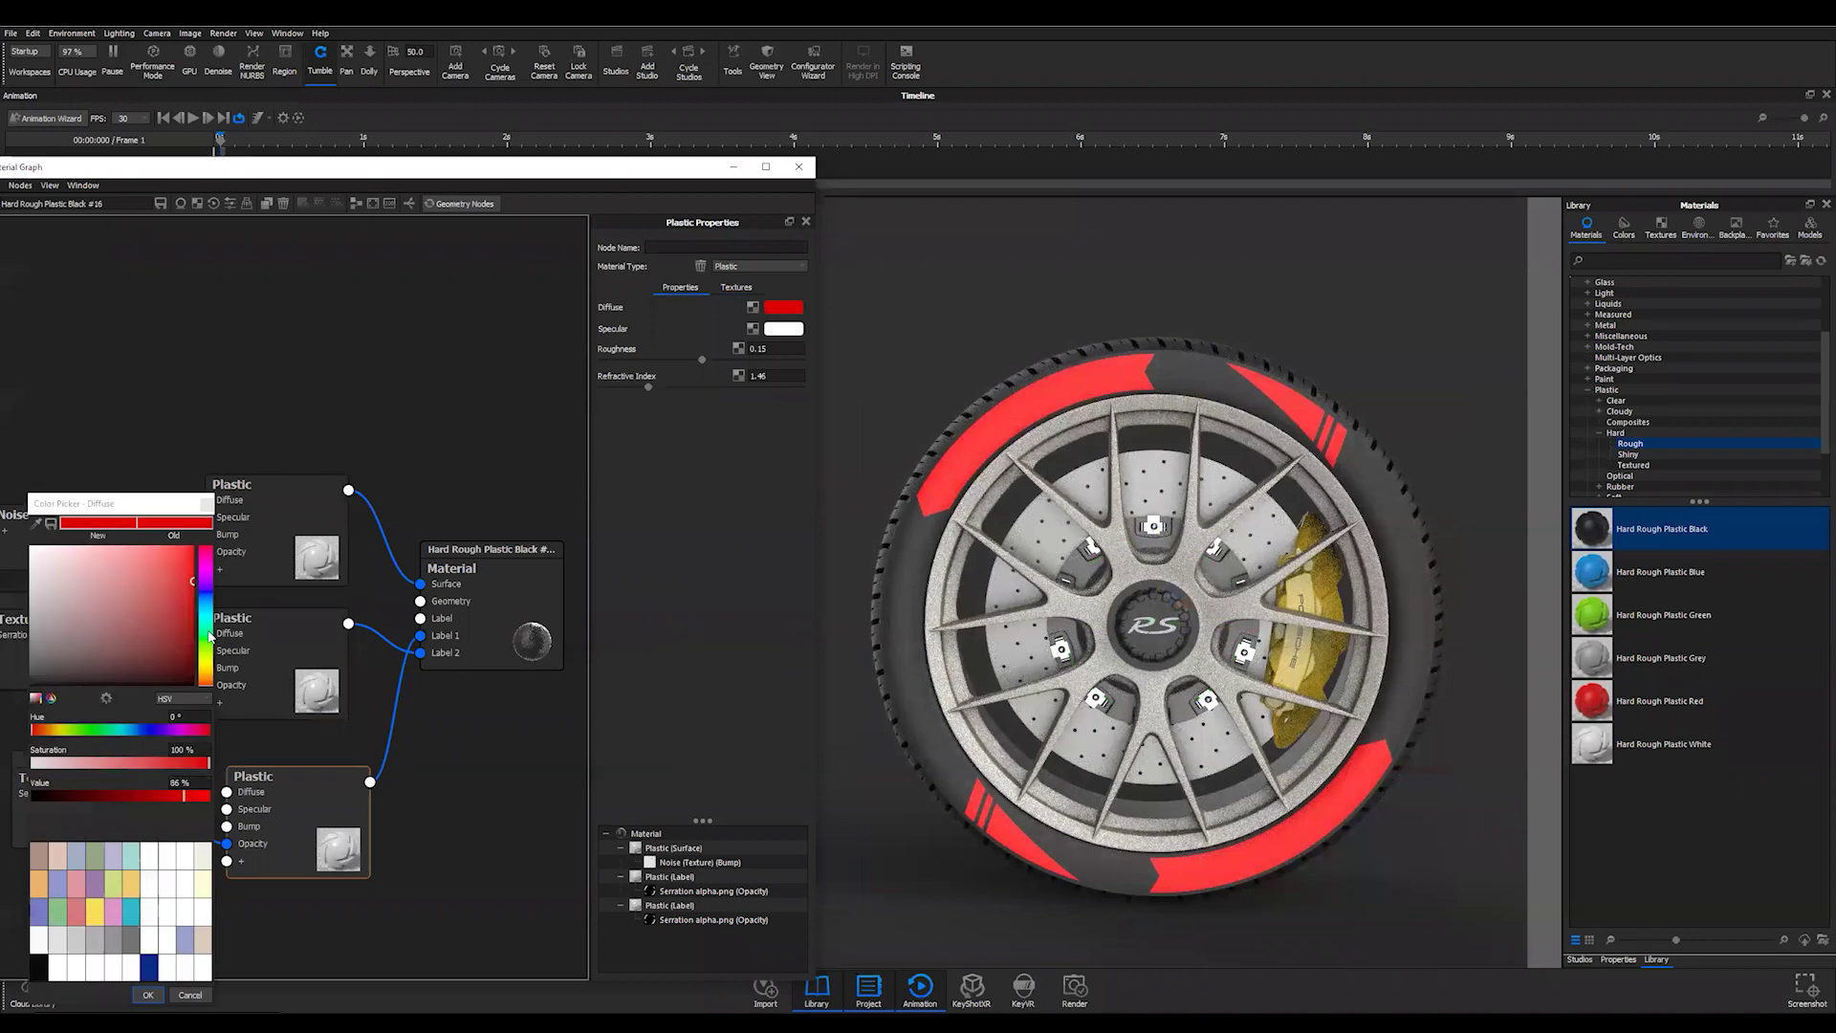
pyautogui.click(147, 994)
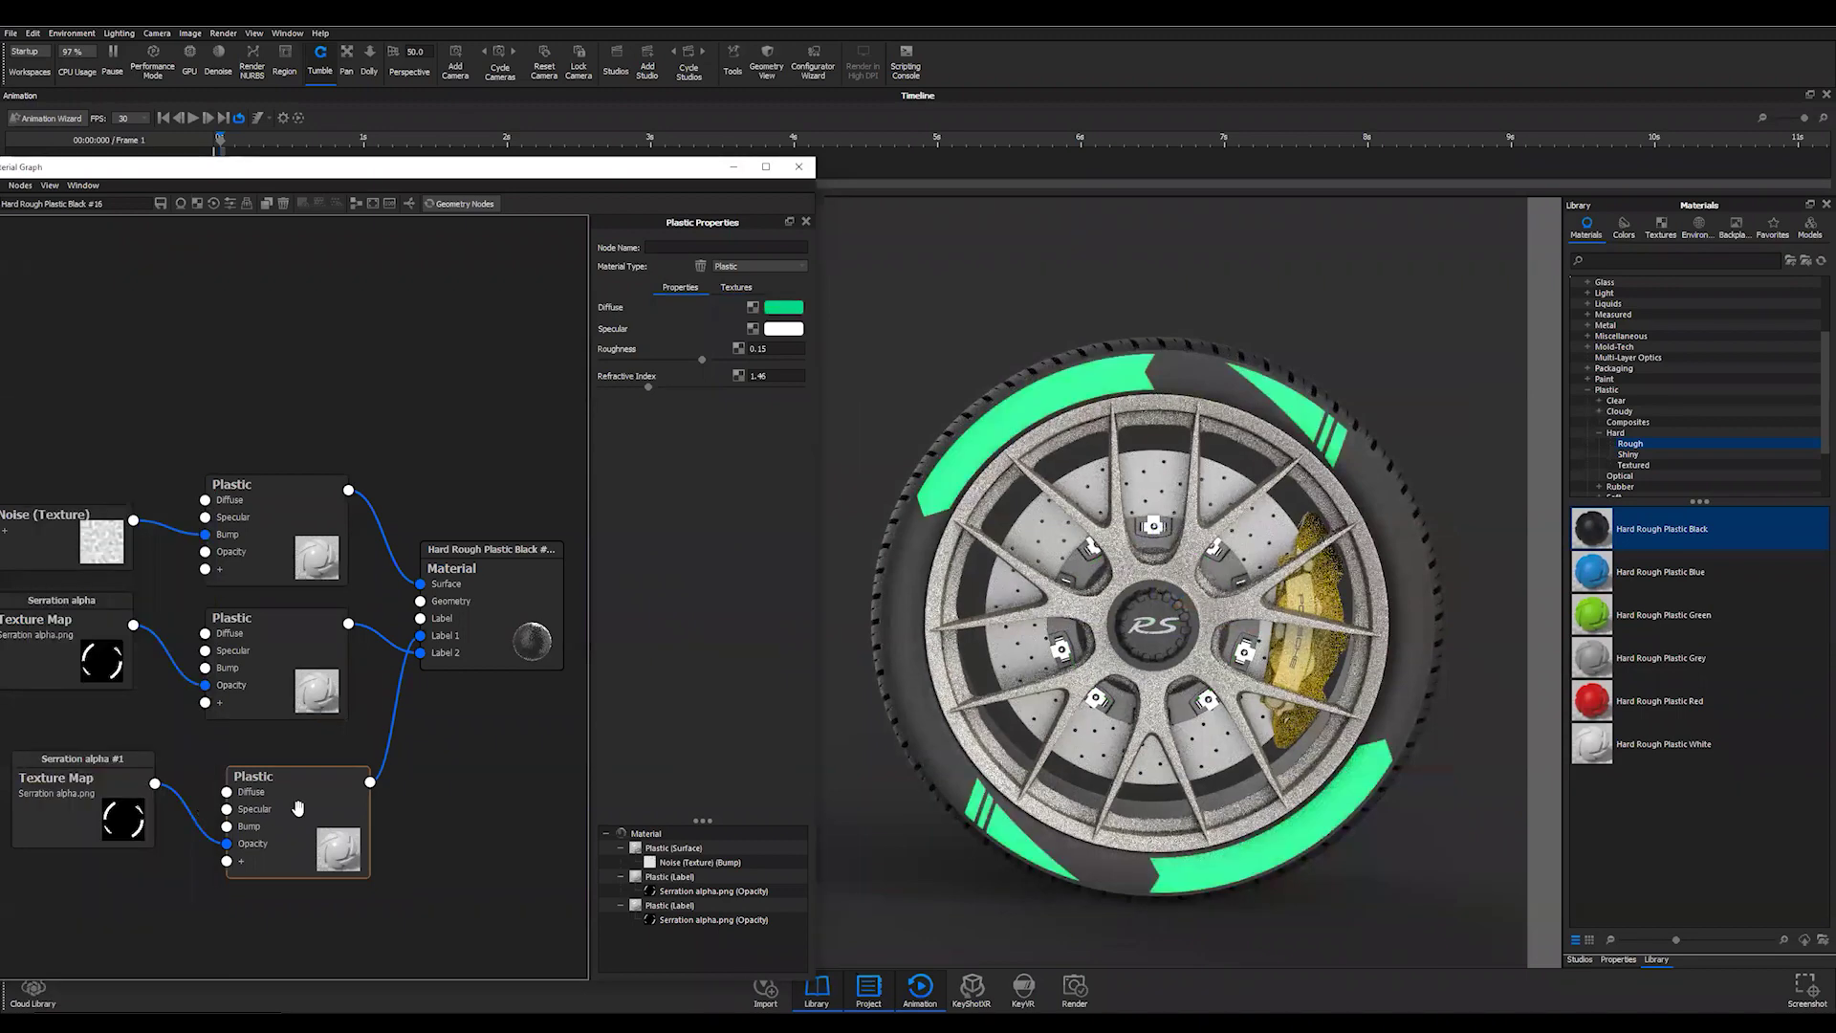
pyautogui.click(735, 286)
pyautogui.click(786, 327)
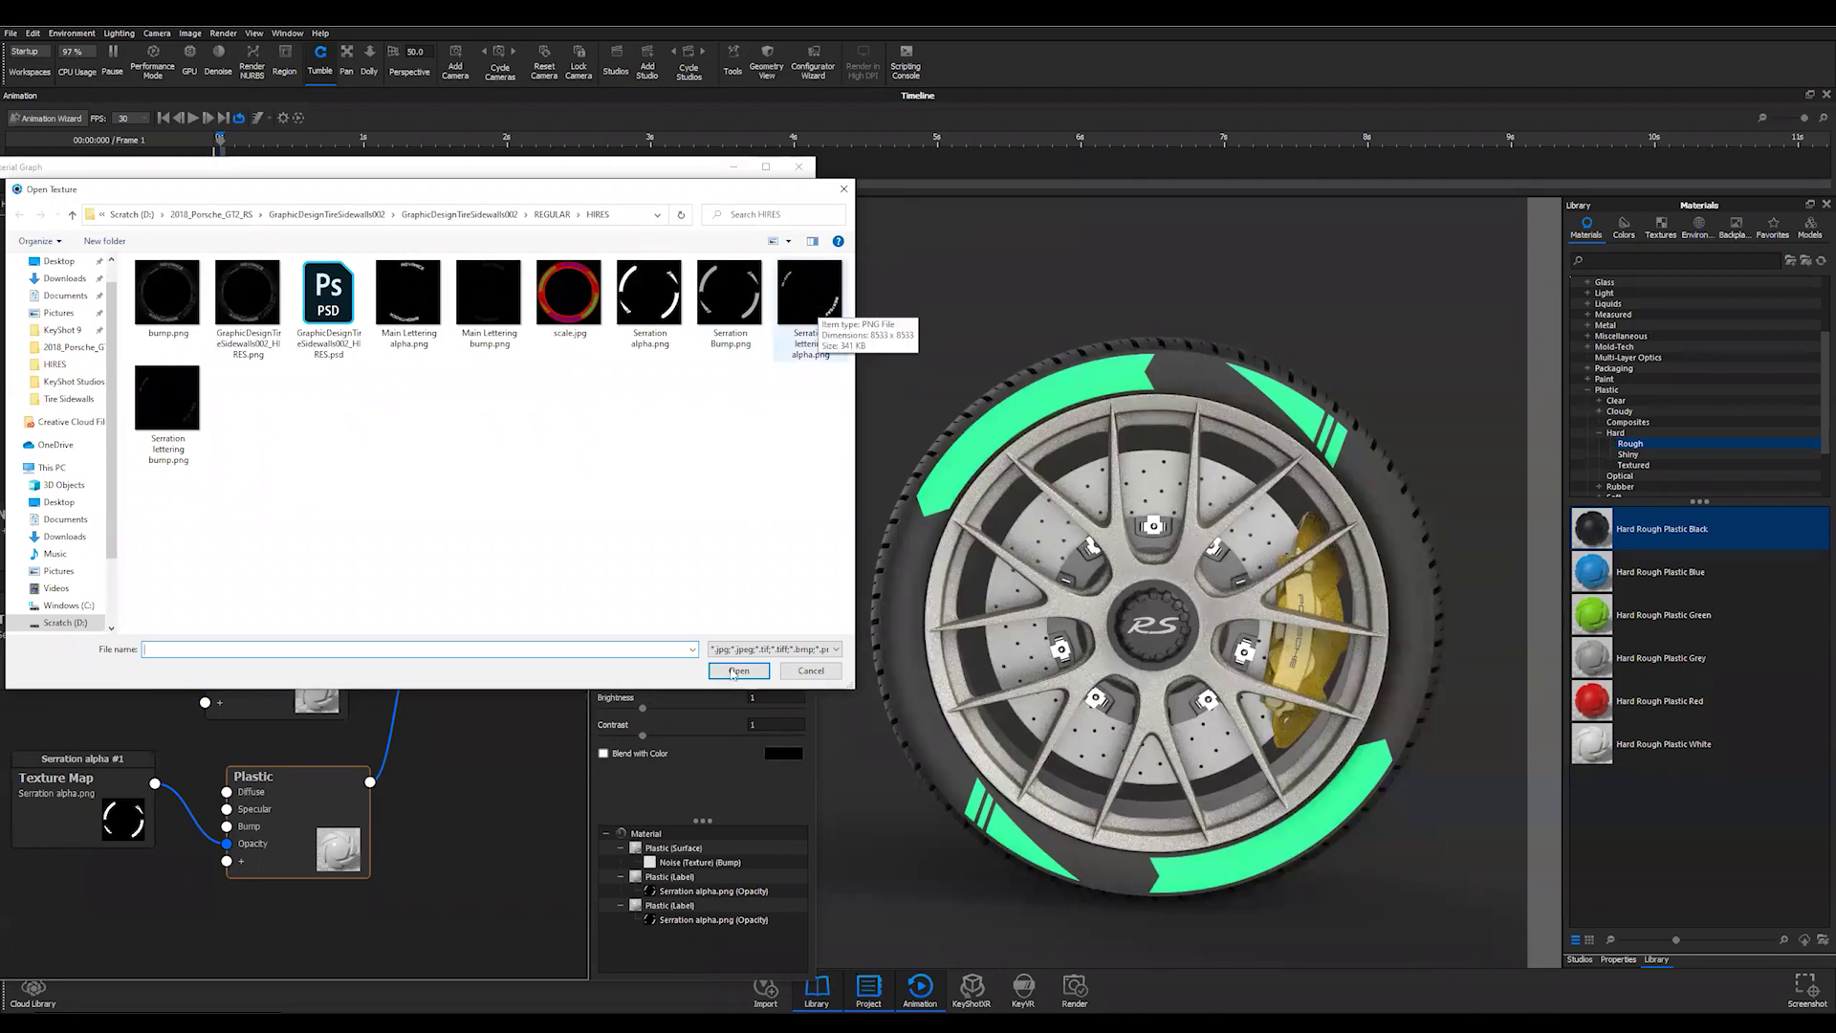
pyautogui.click(813, 292)
pyautogui.click(738, 671)
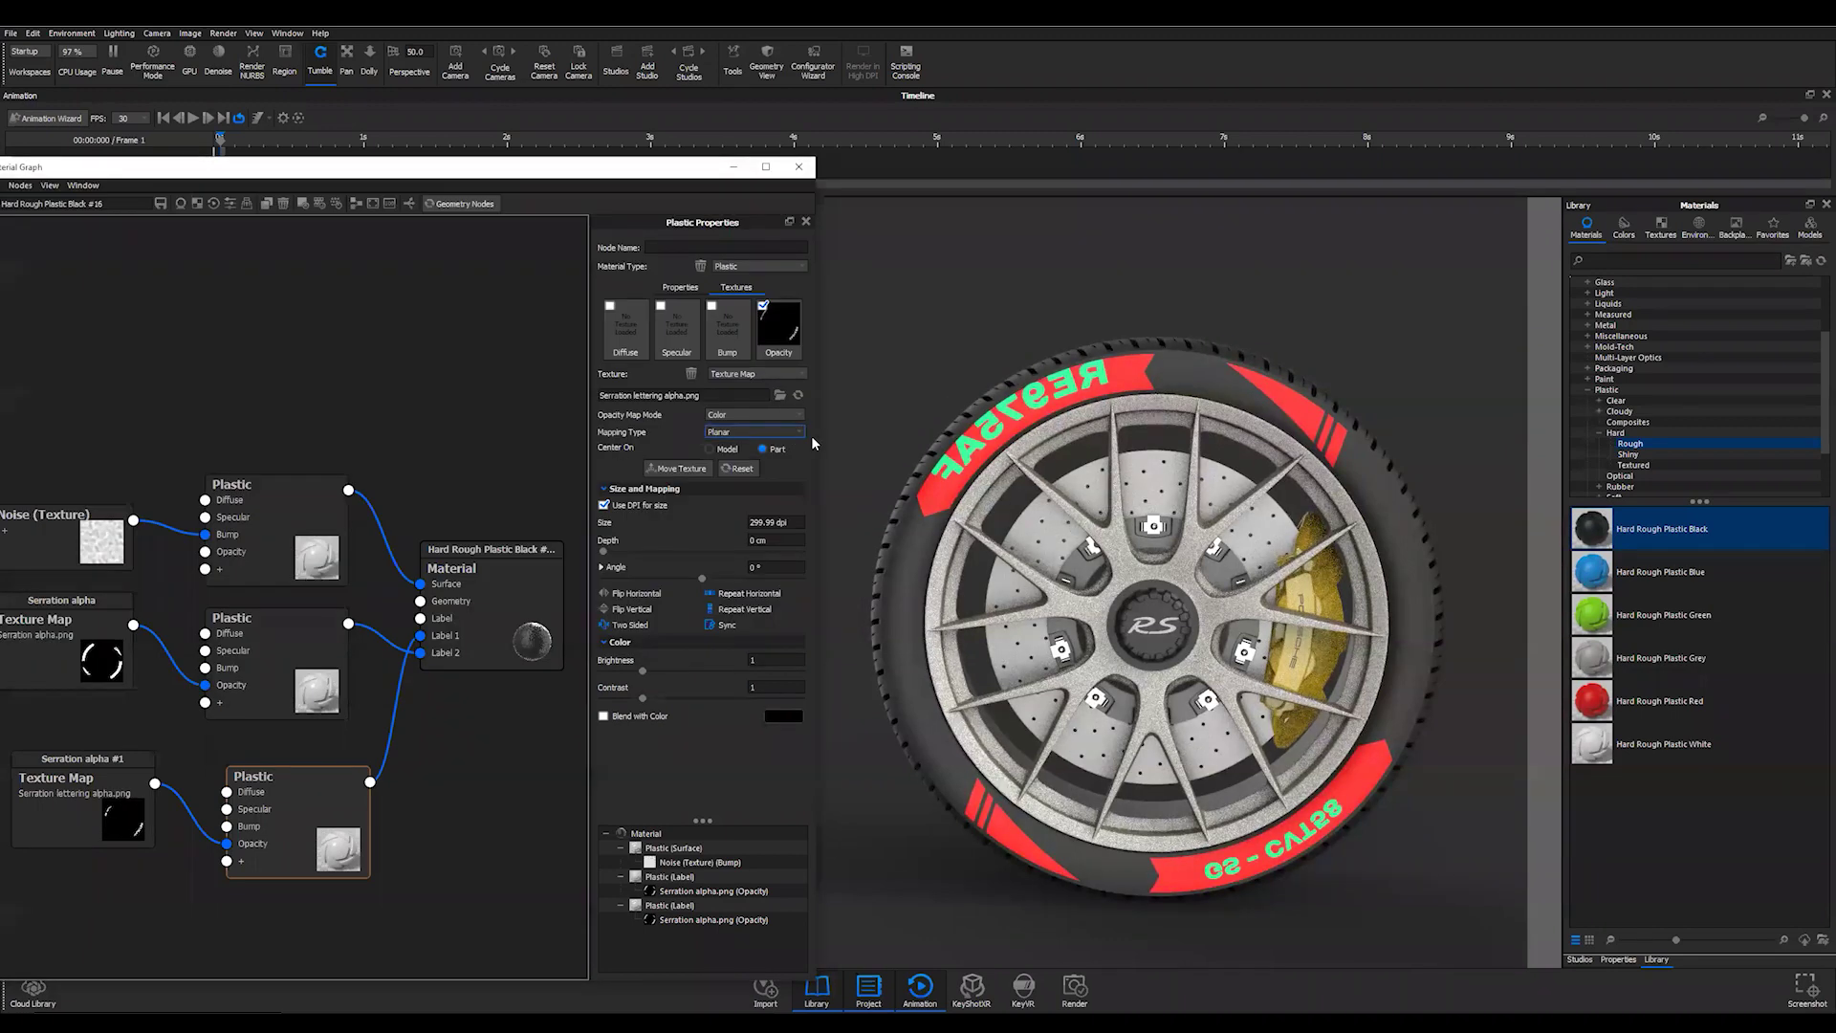
# - Try horizontal and vertical flips on the serration lettering texture and reset its mapping
pyautogui.click(604, 594)
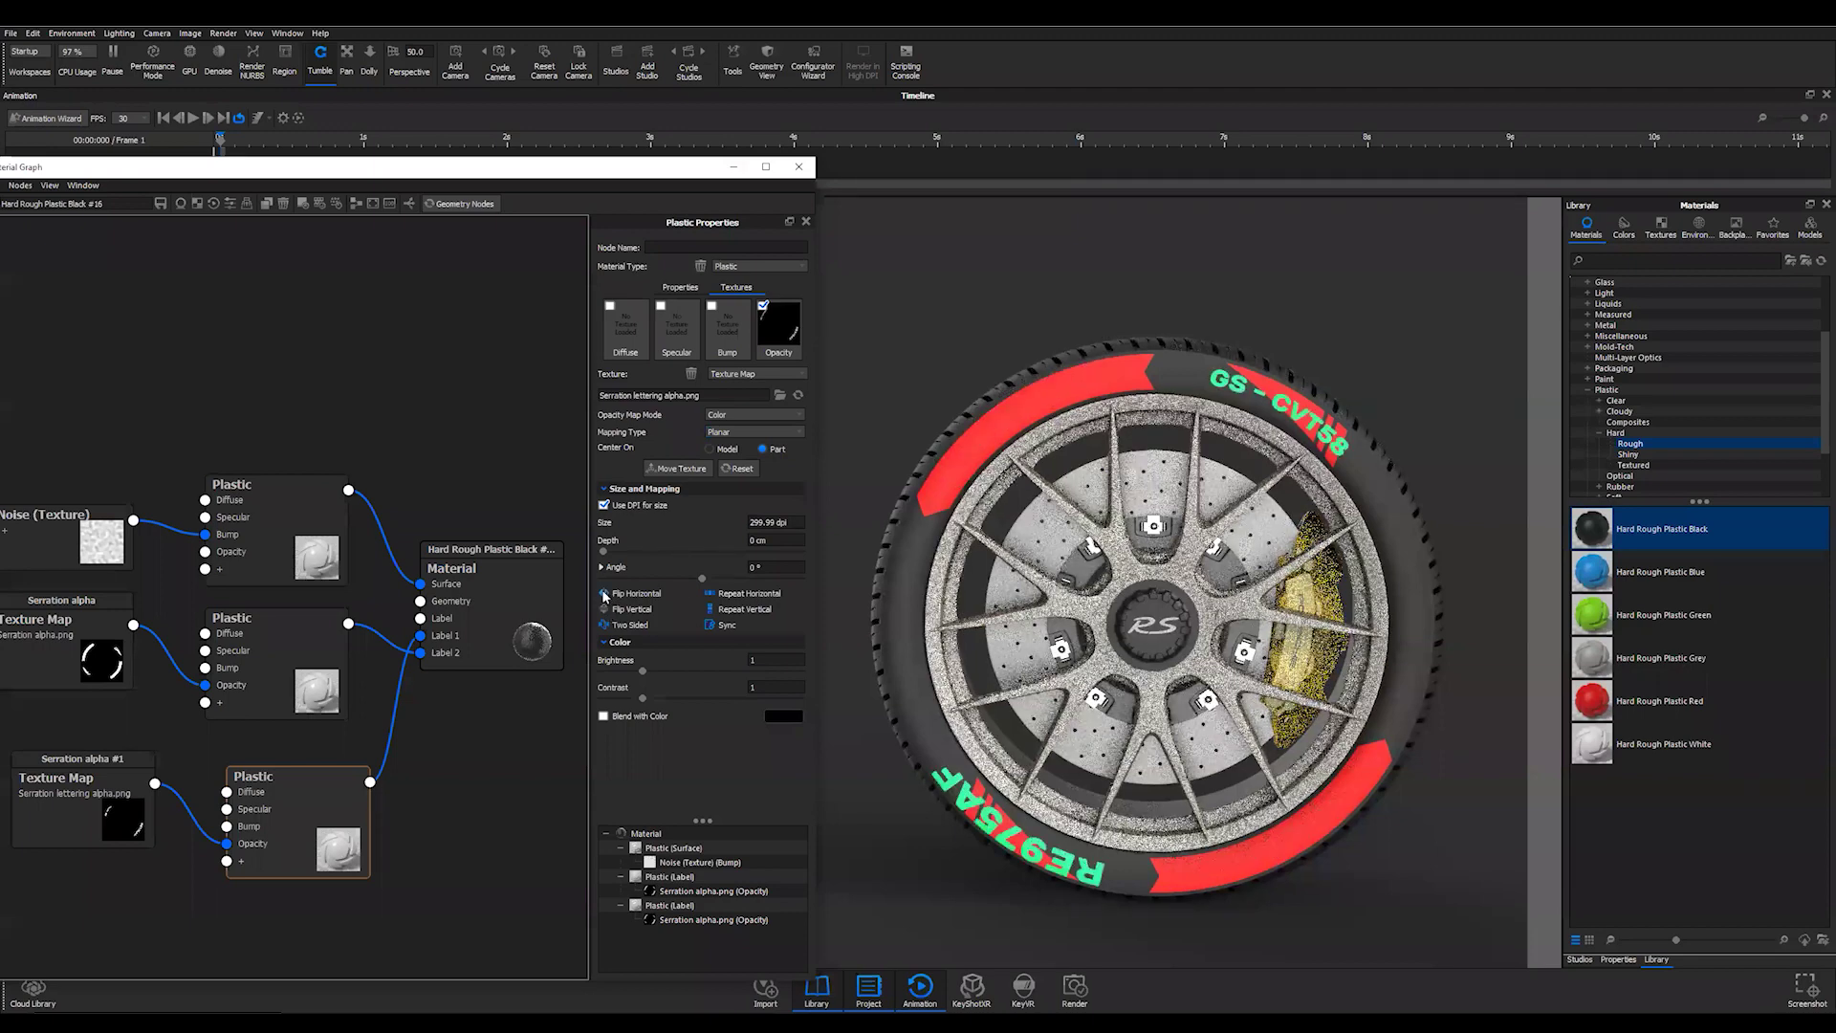
pyautogui.click(604, 593)
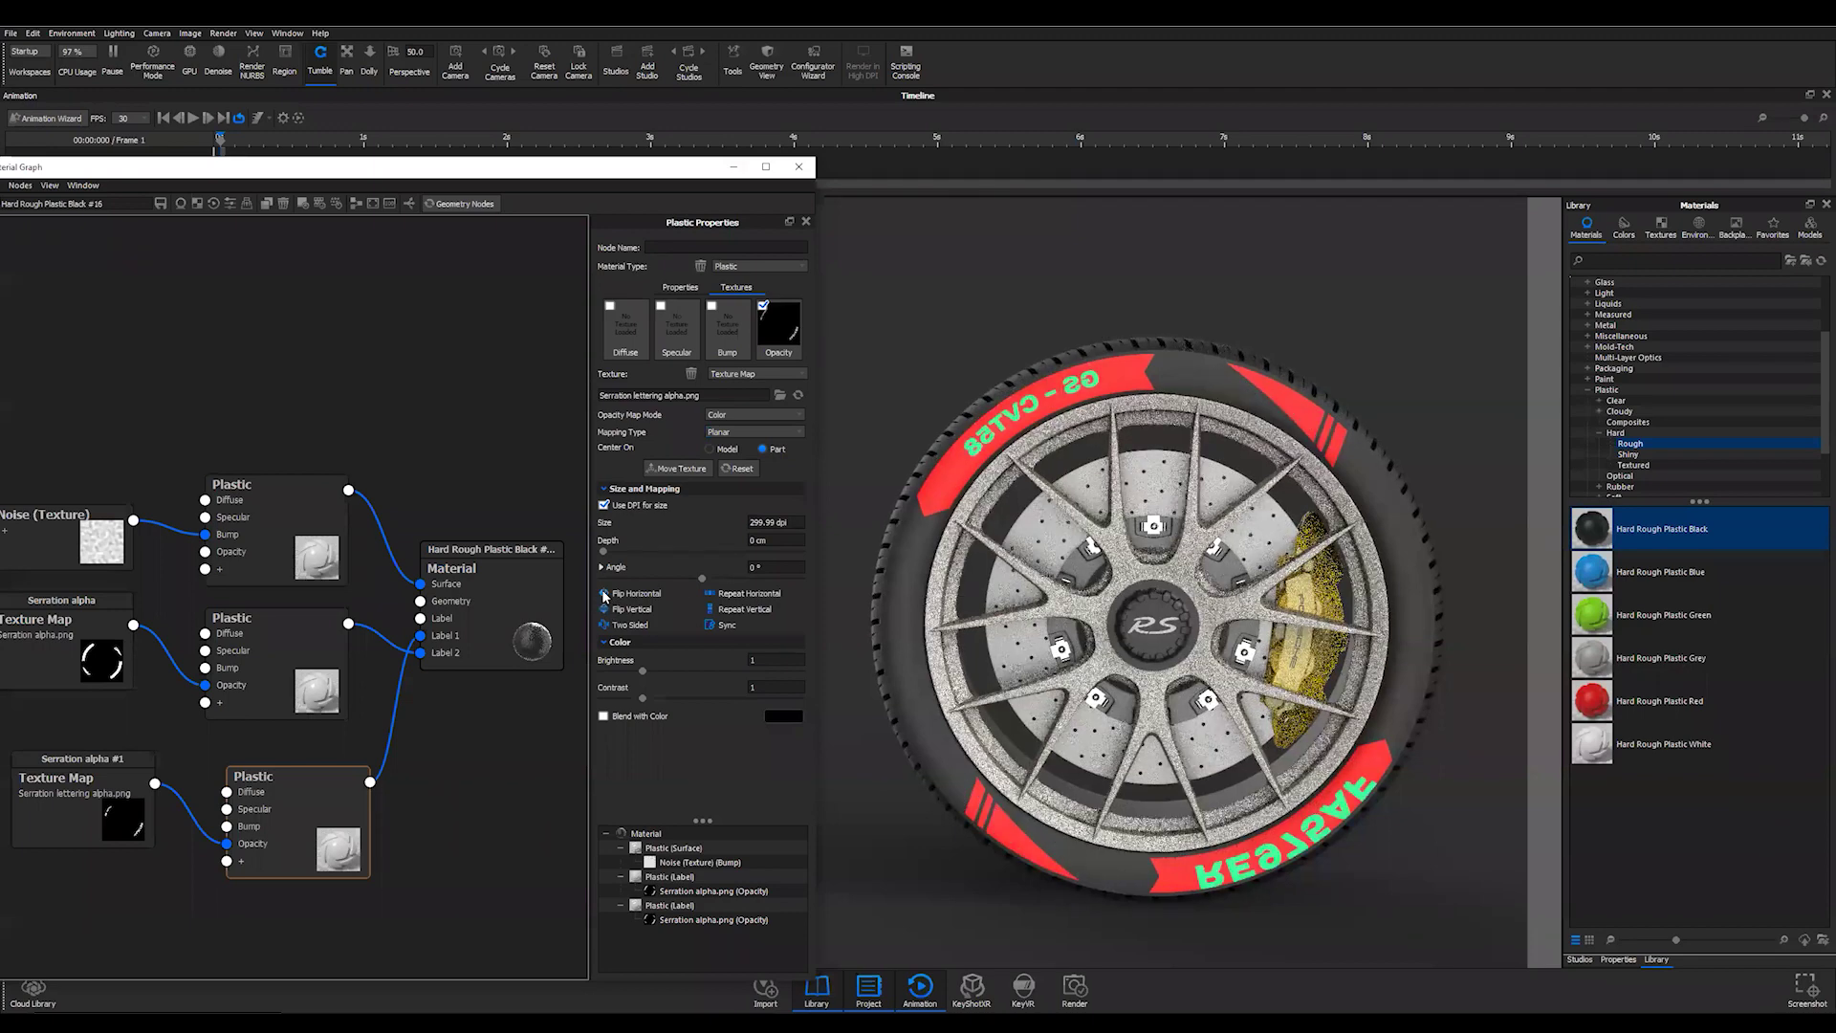
pyautogui.click(605, 608)
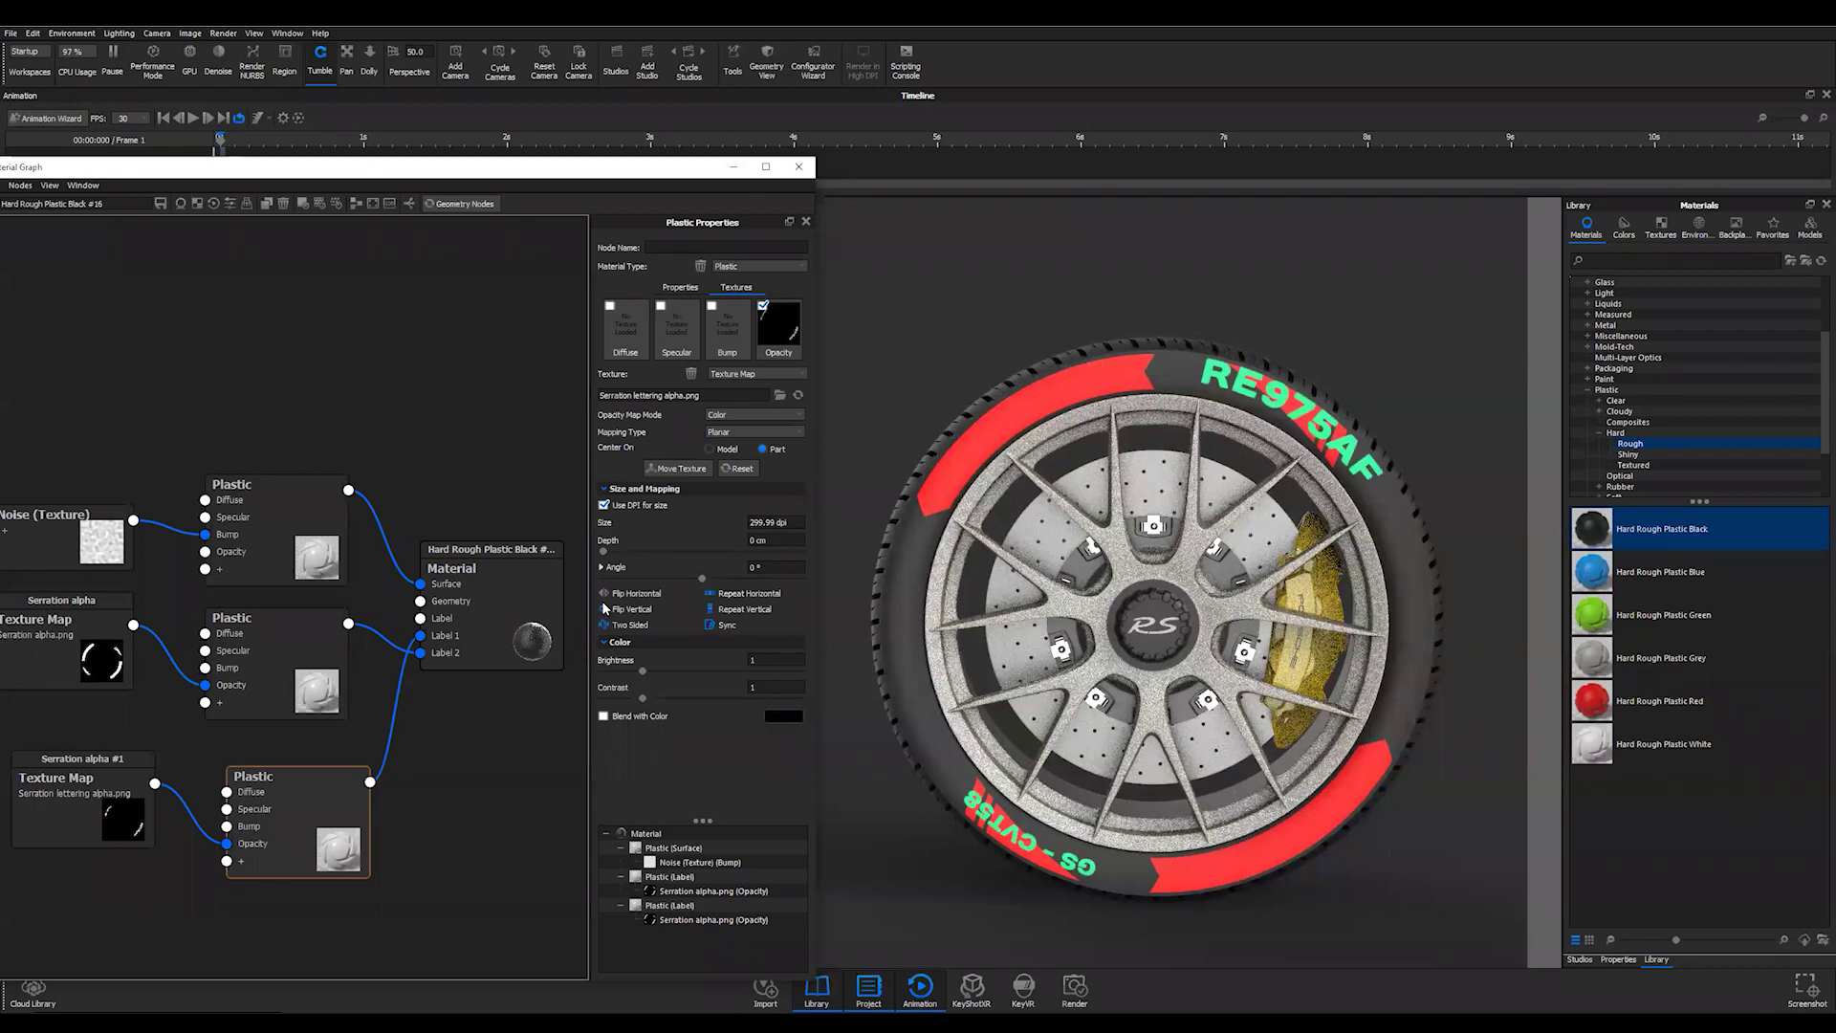
pyautogui.click(605, 594)
pyautogui.click(605, 592)
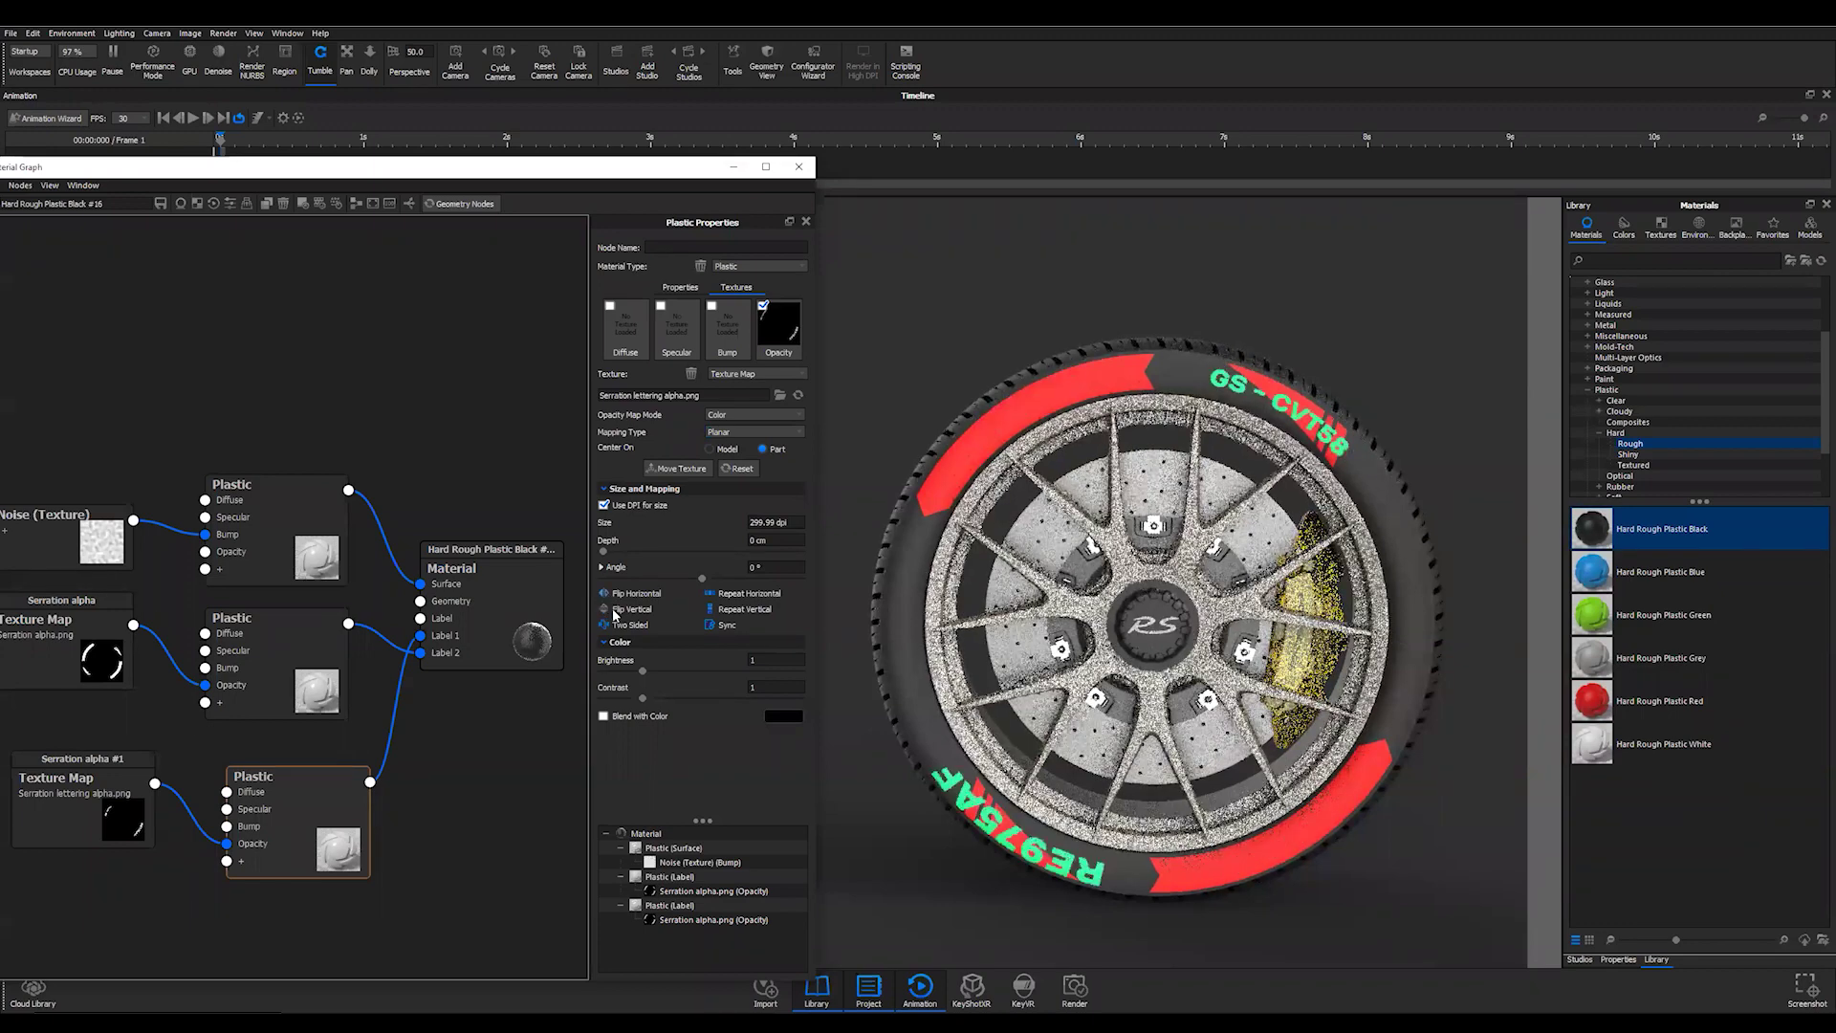
pyautogui.click(613, 610)
pyautogui.click(738, 469)
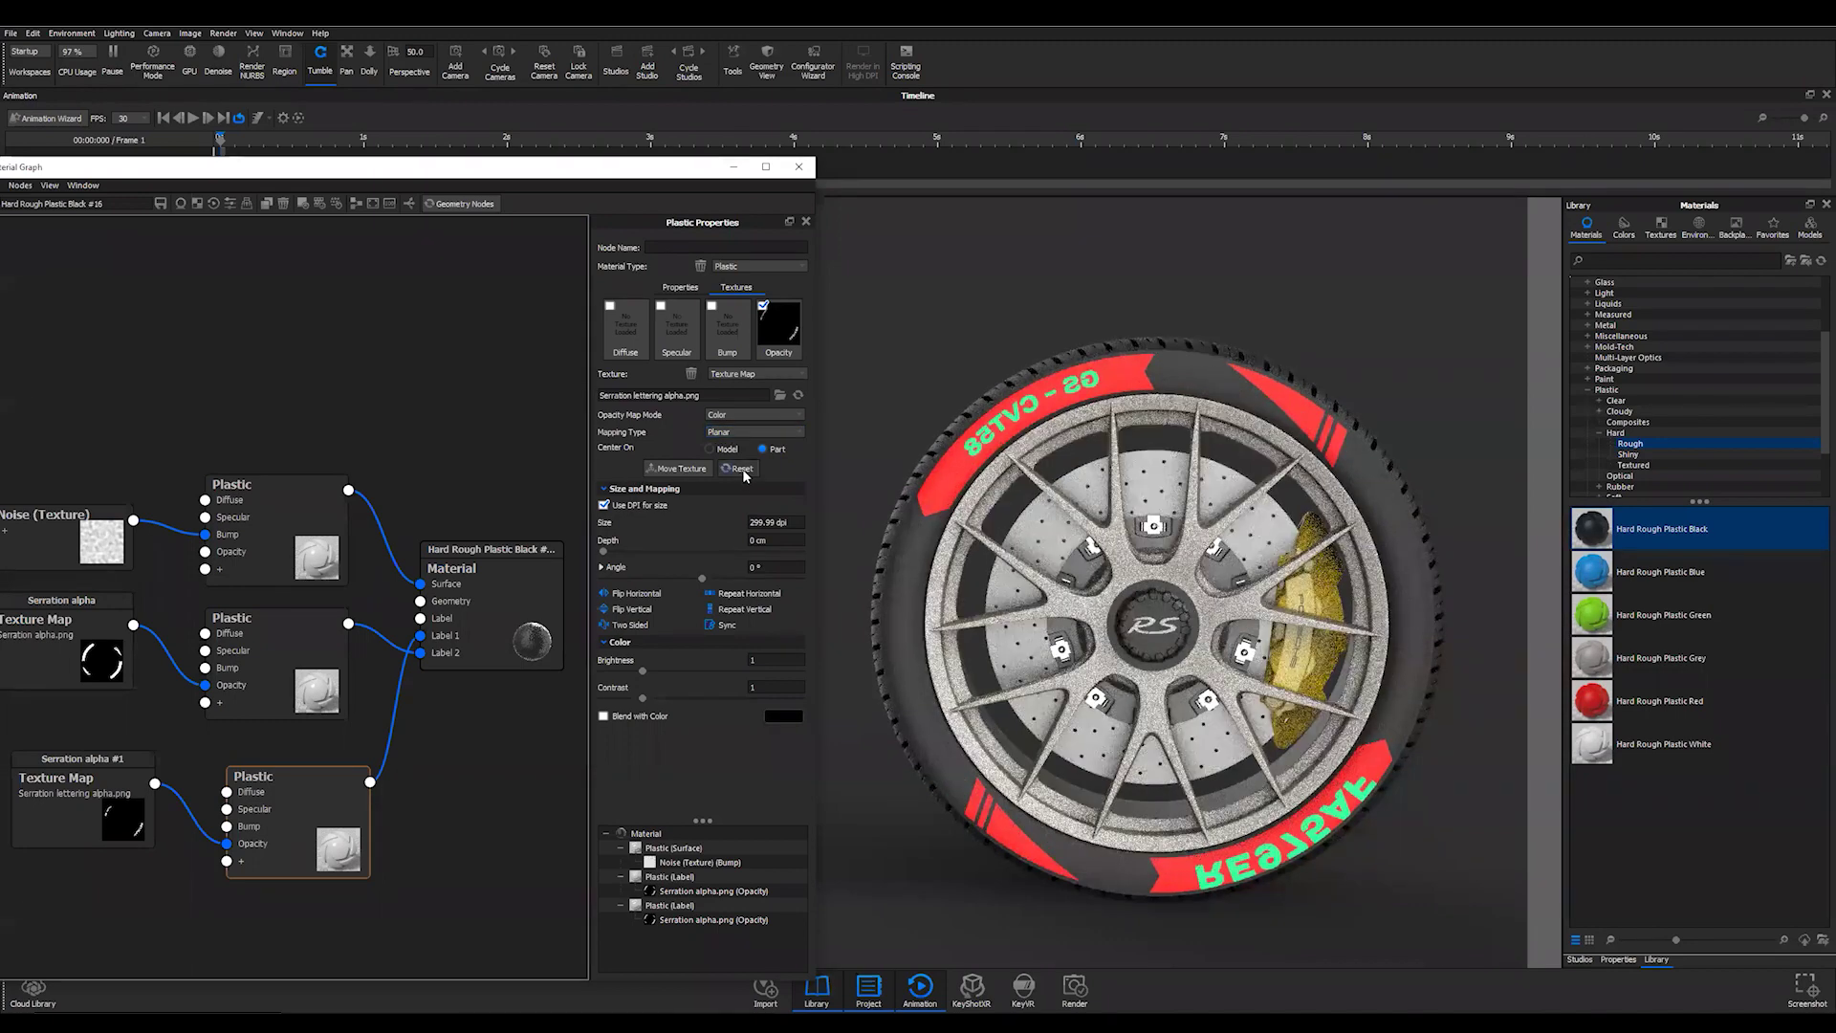
# - Fit the serration lettering texture to the part along X and toggle its vertical flip
pyautogui.click(677, 469)
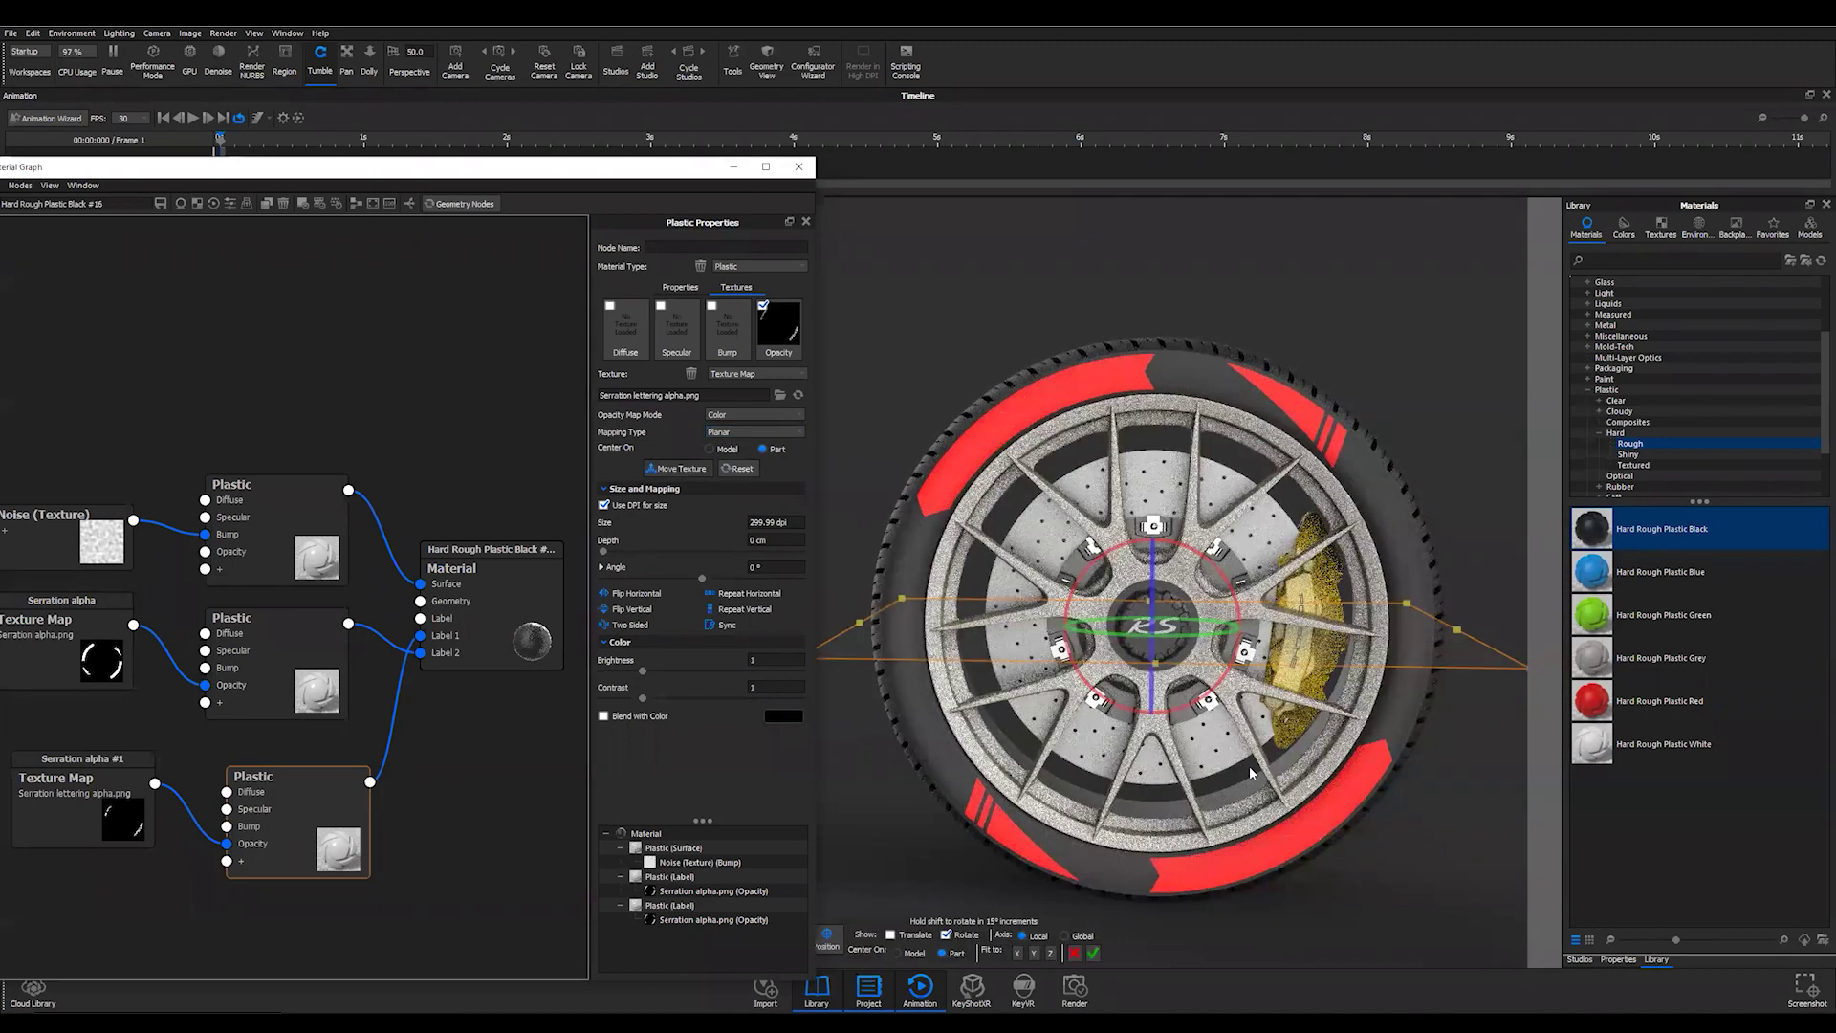
pyautogui.click(1019, 954)
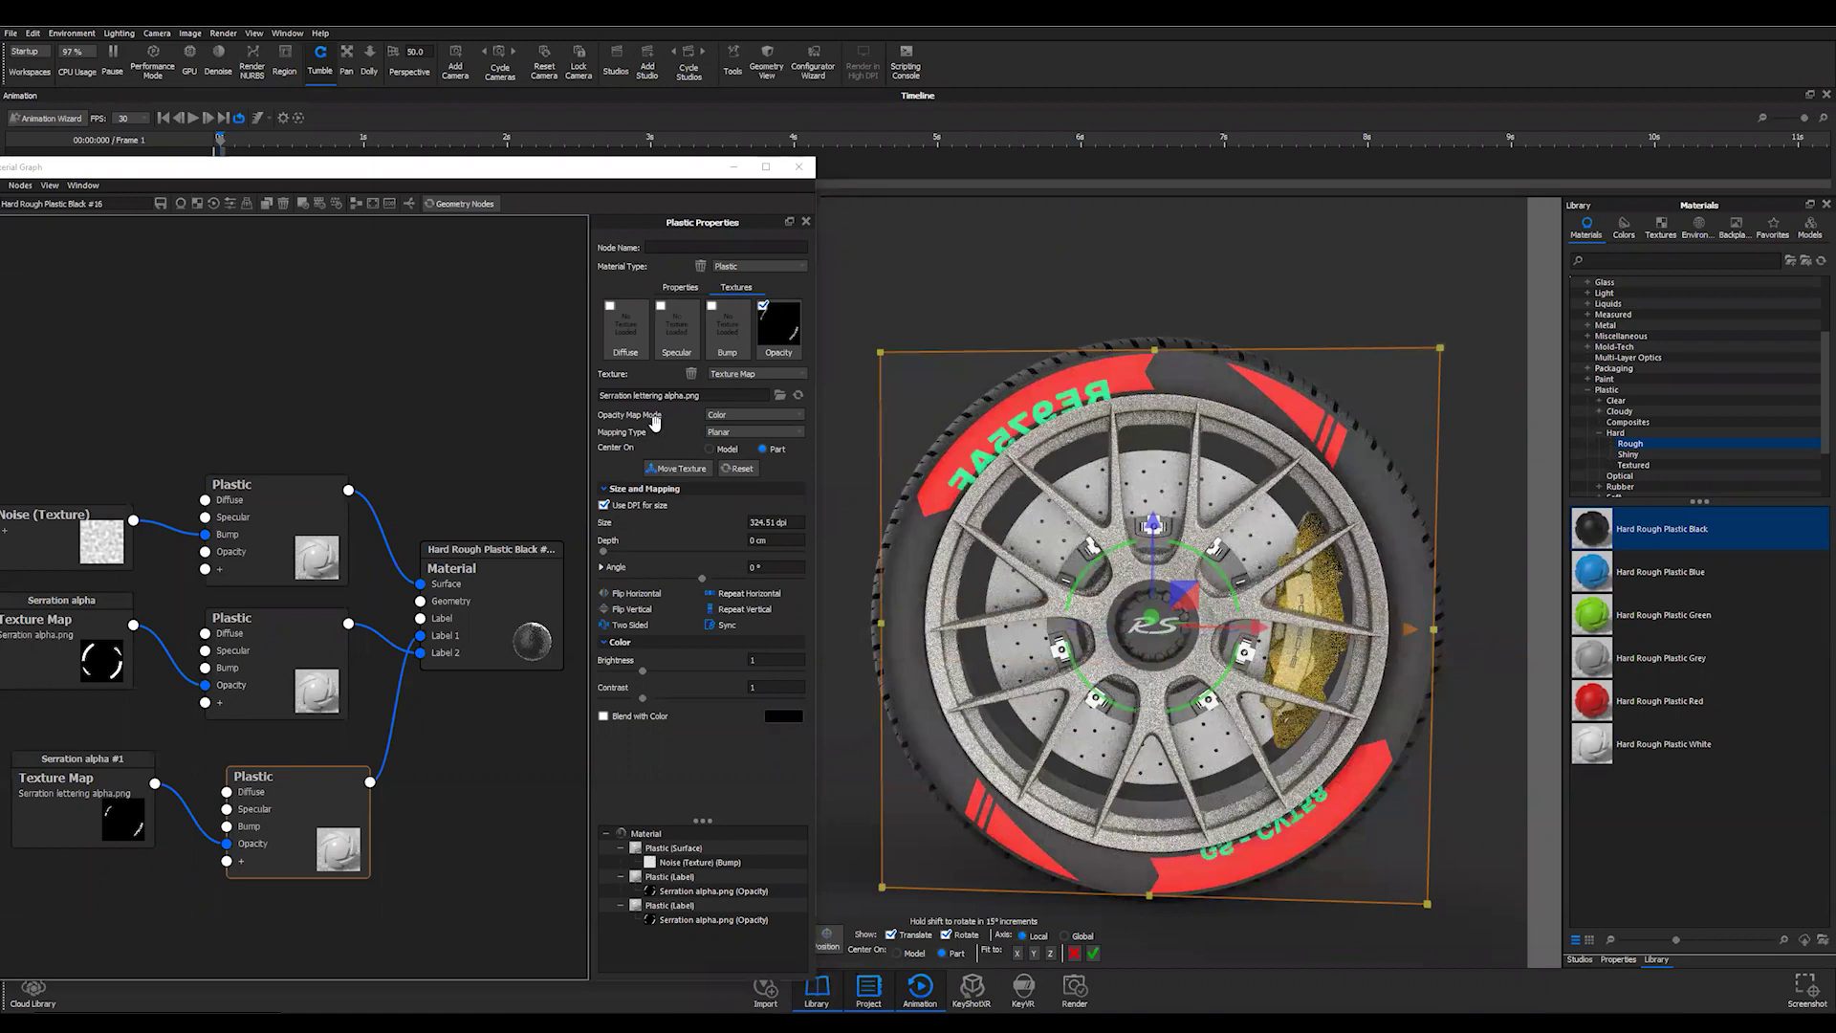
pyautogui.click(605, 610)
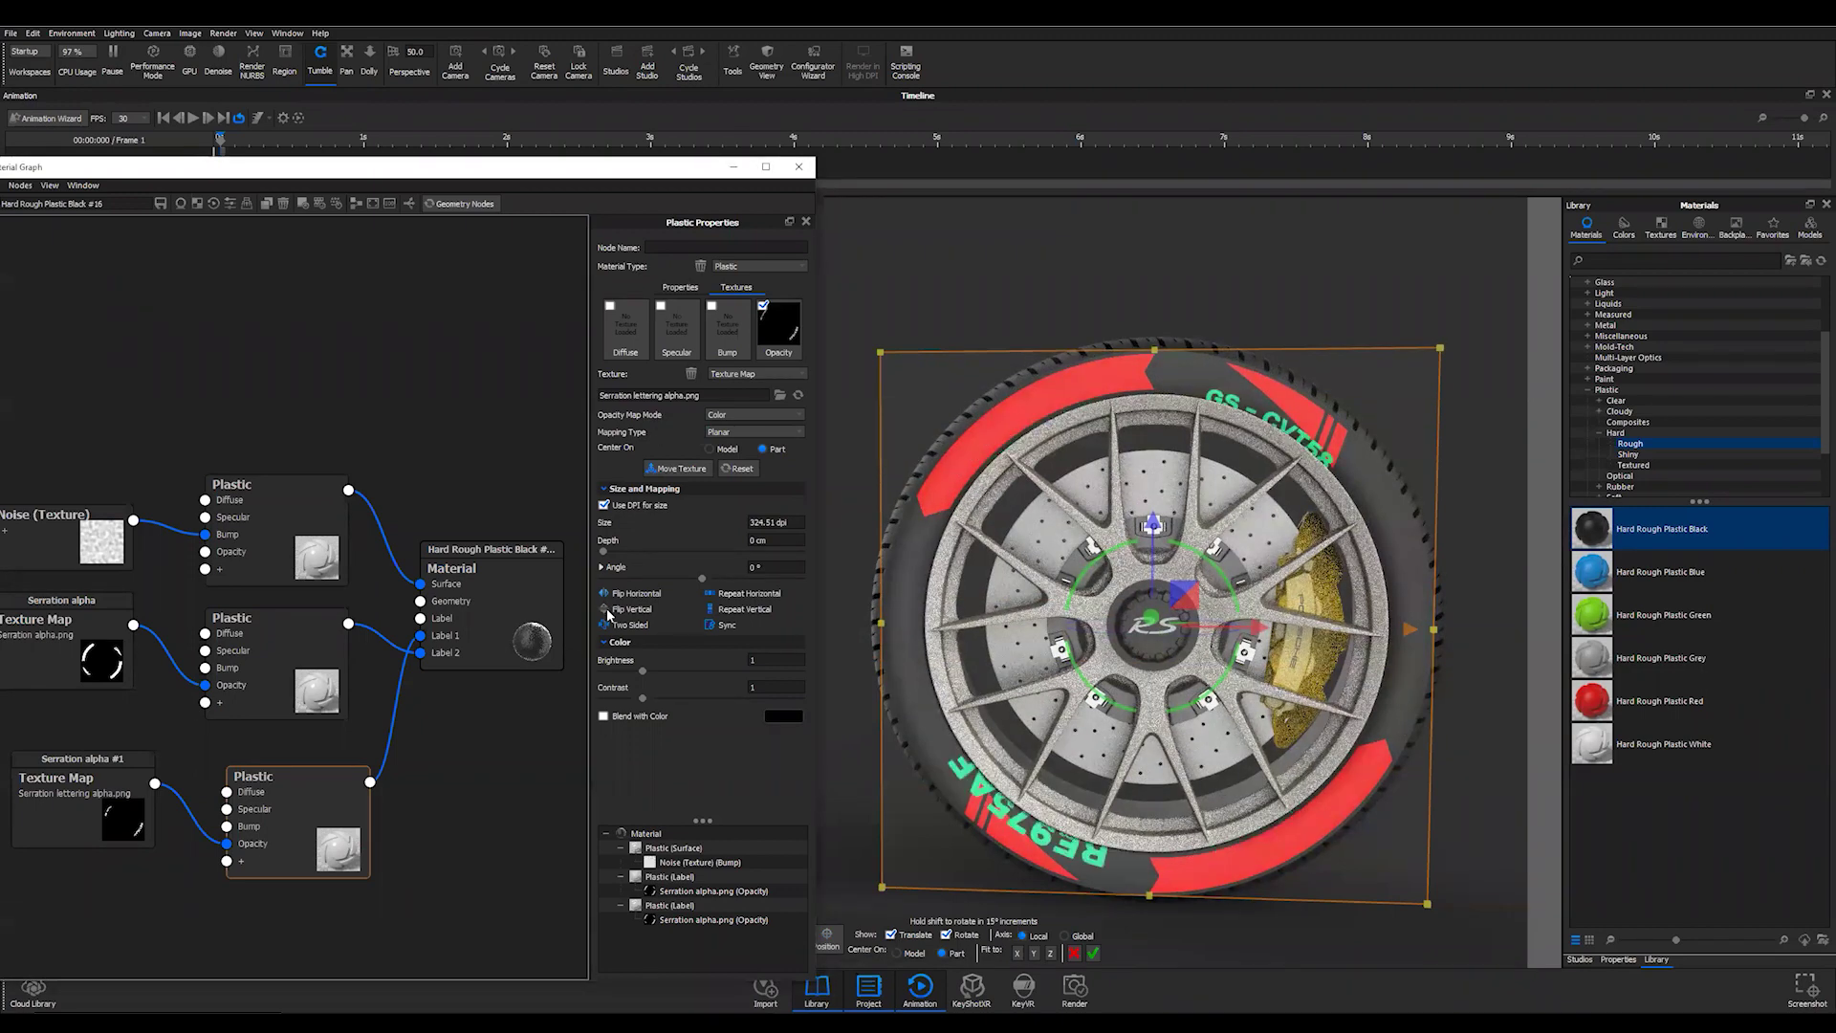
# - Toggle the serration lettering texture's vertical flip and set its angle to 68°
pyautogui.click(605, 610)
pyautogui.click(606, 610)
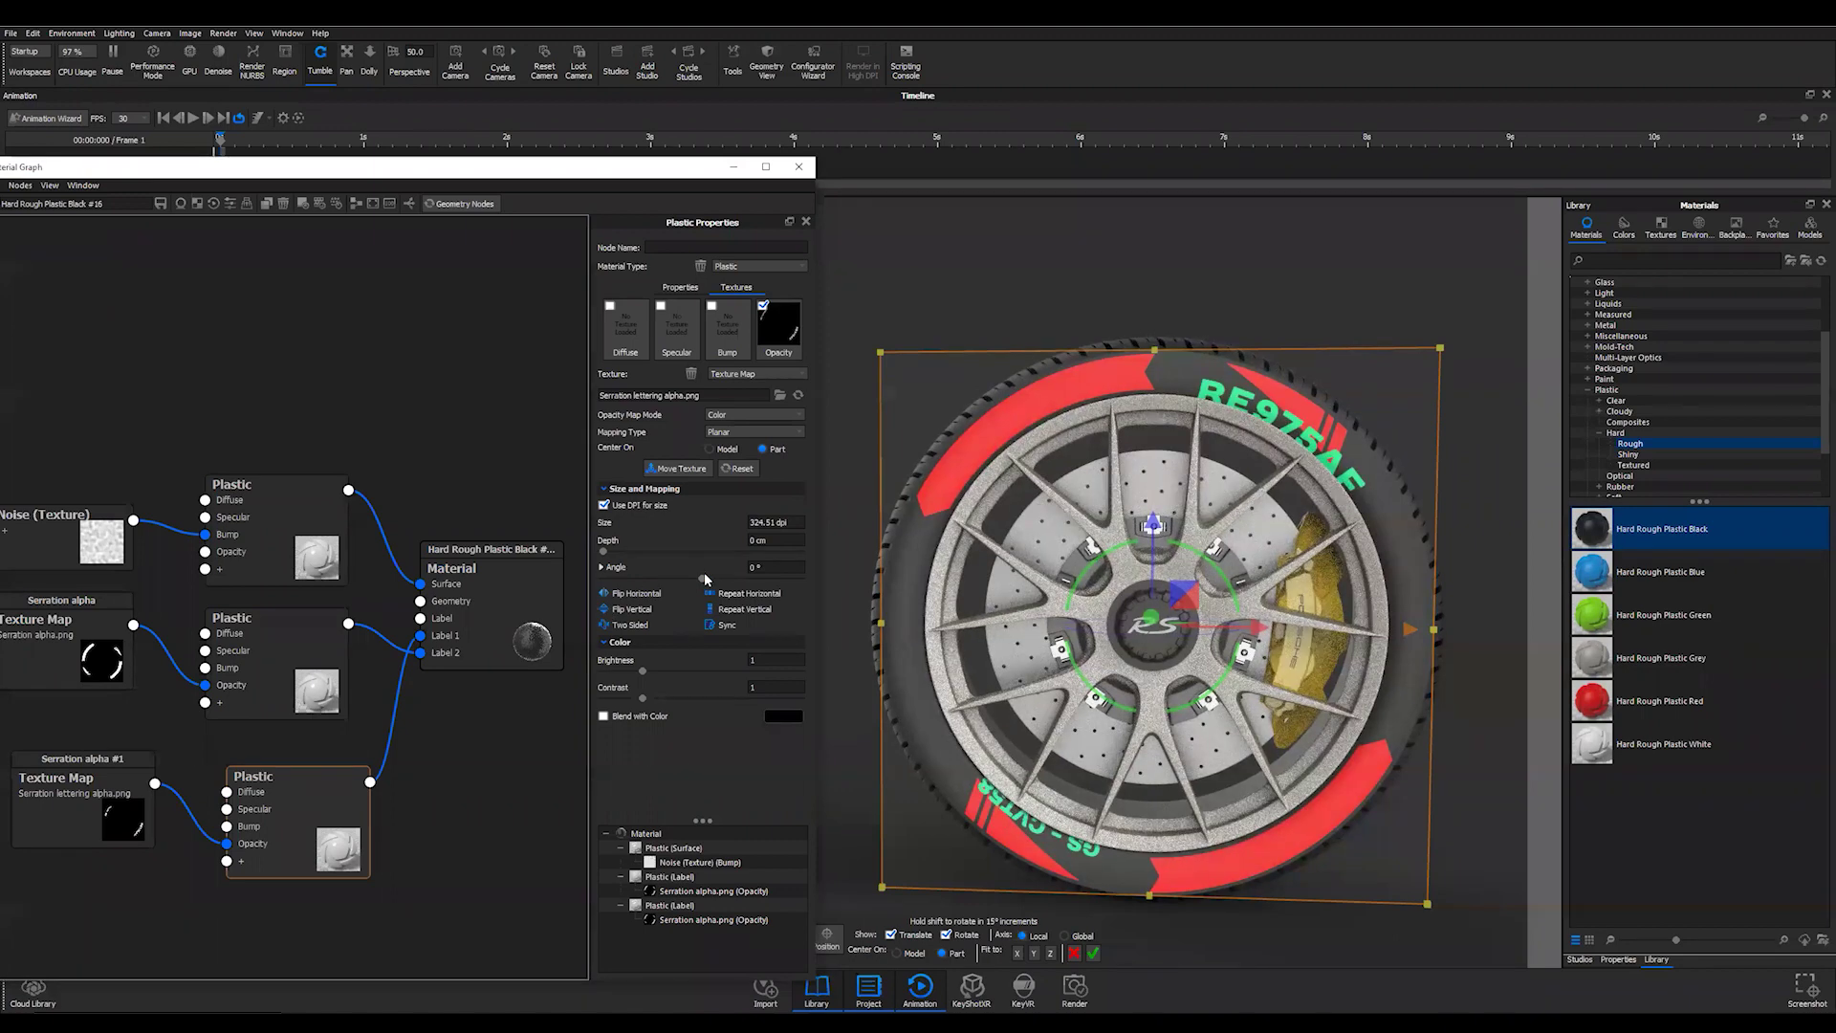
pyautogui.moveTo(702, 580); pyautogui.dragTo(737, 584)
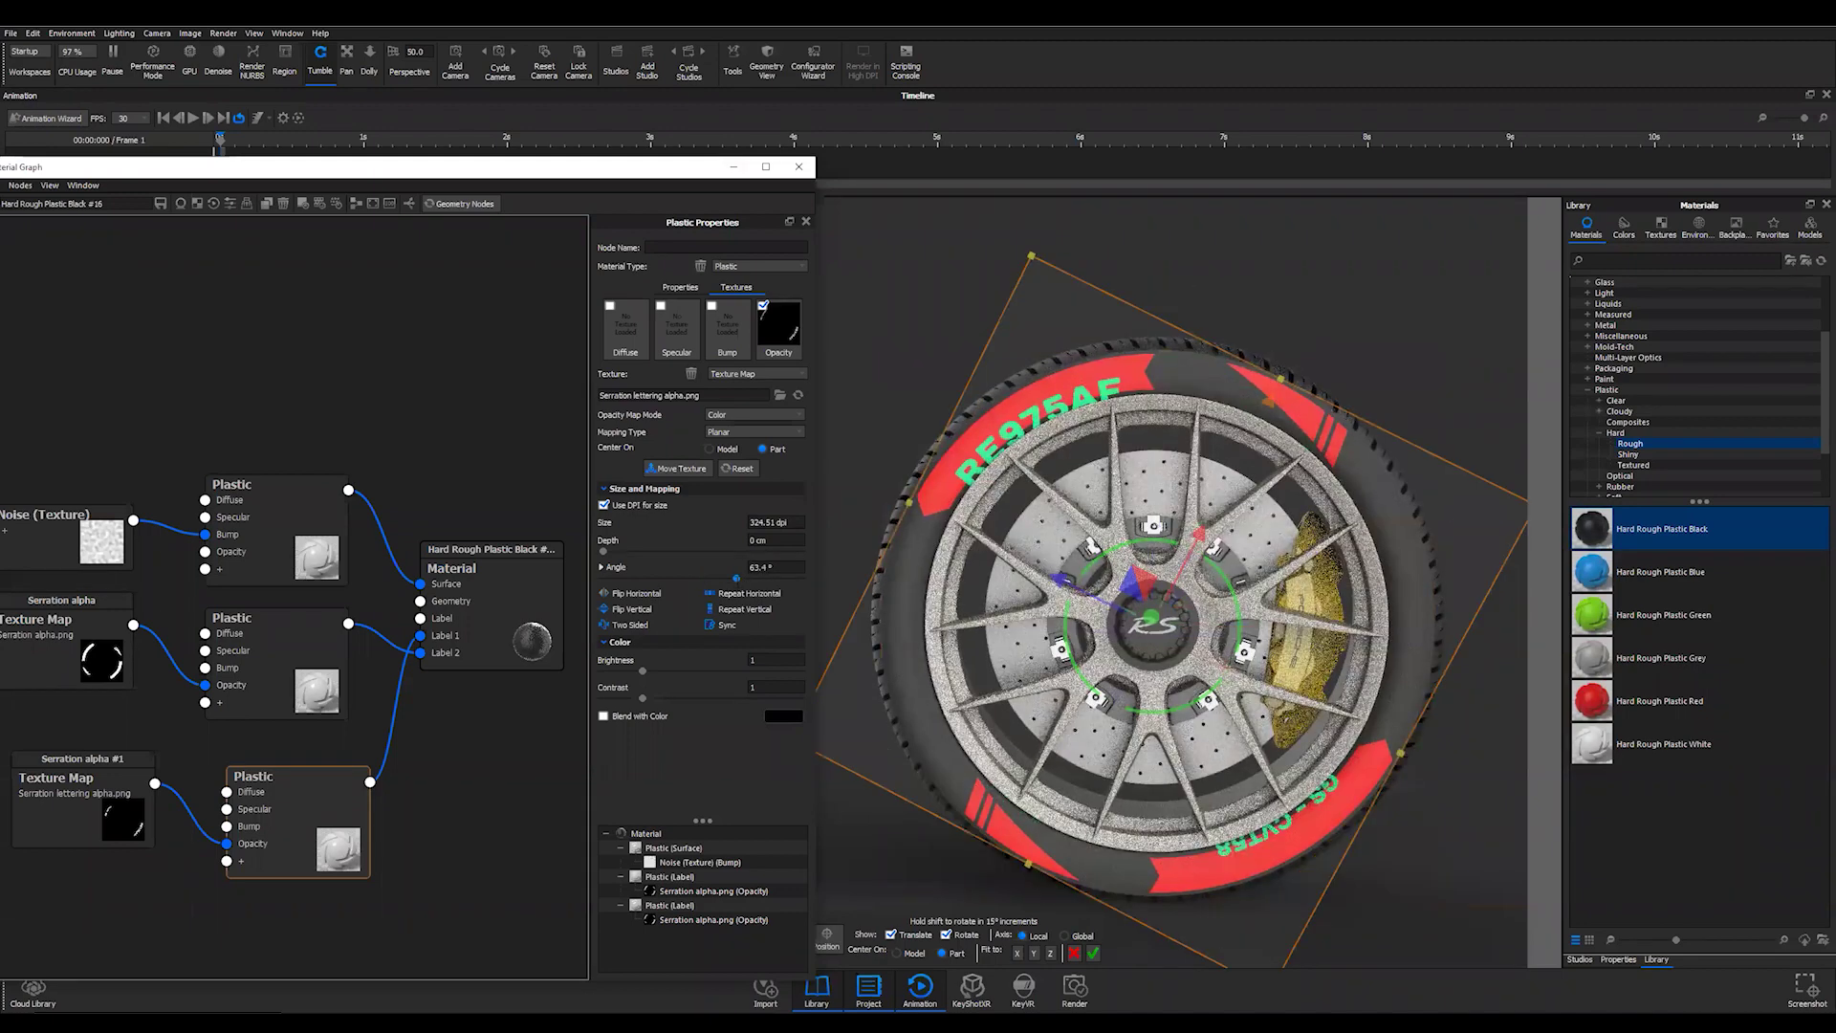
pyautogui.doubleClick(765, 567)
pyautogui.write('71')
pyautogui.press('Return')
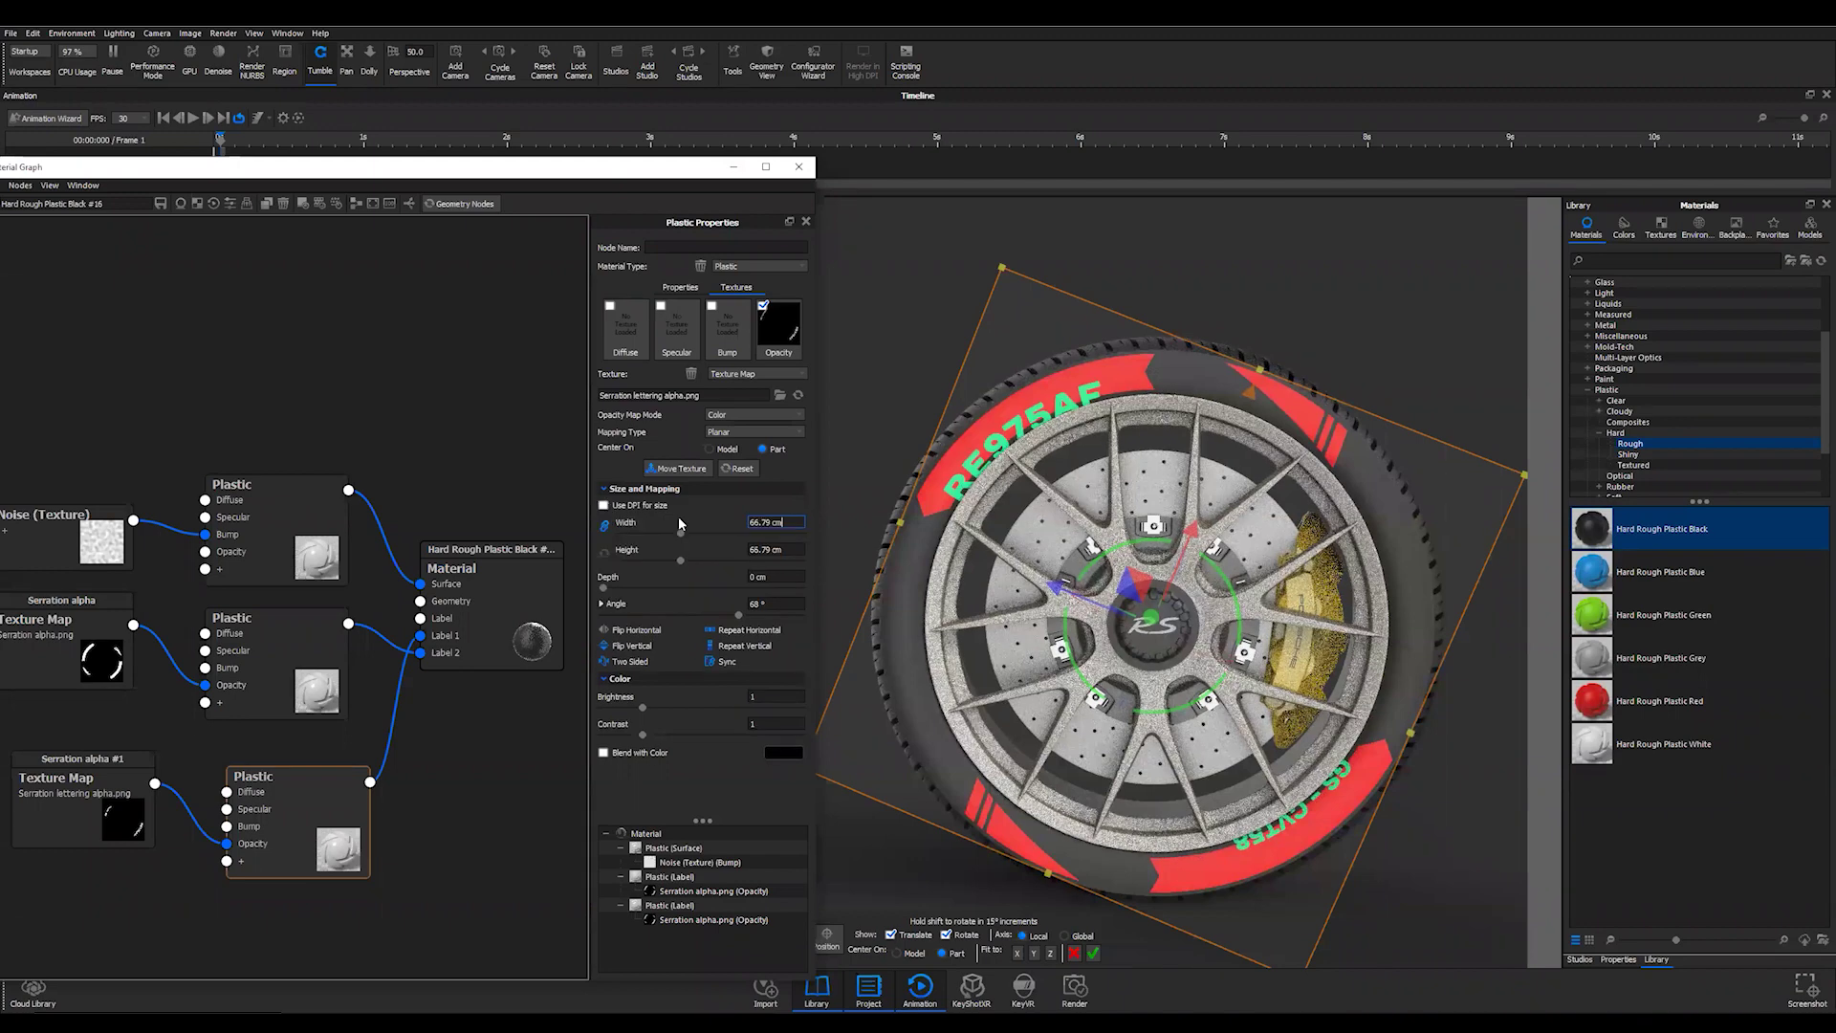
# - Set the serration lettering texture's width to 71 cm with its proportions linked
pyautogui.hotkey('ctrl', 'a')
pyautogui.write('71')
pyautogui.press('Return')
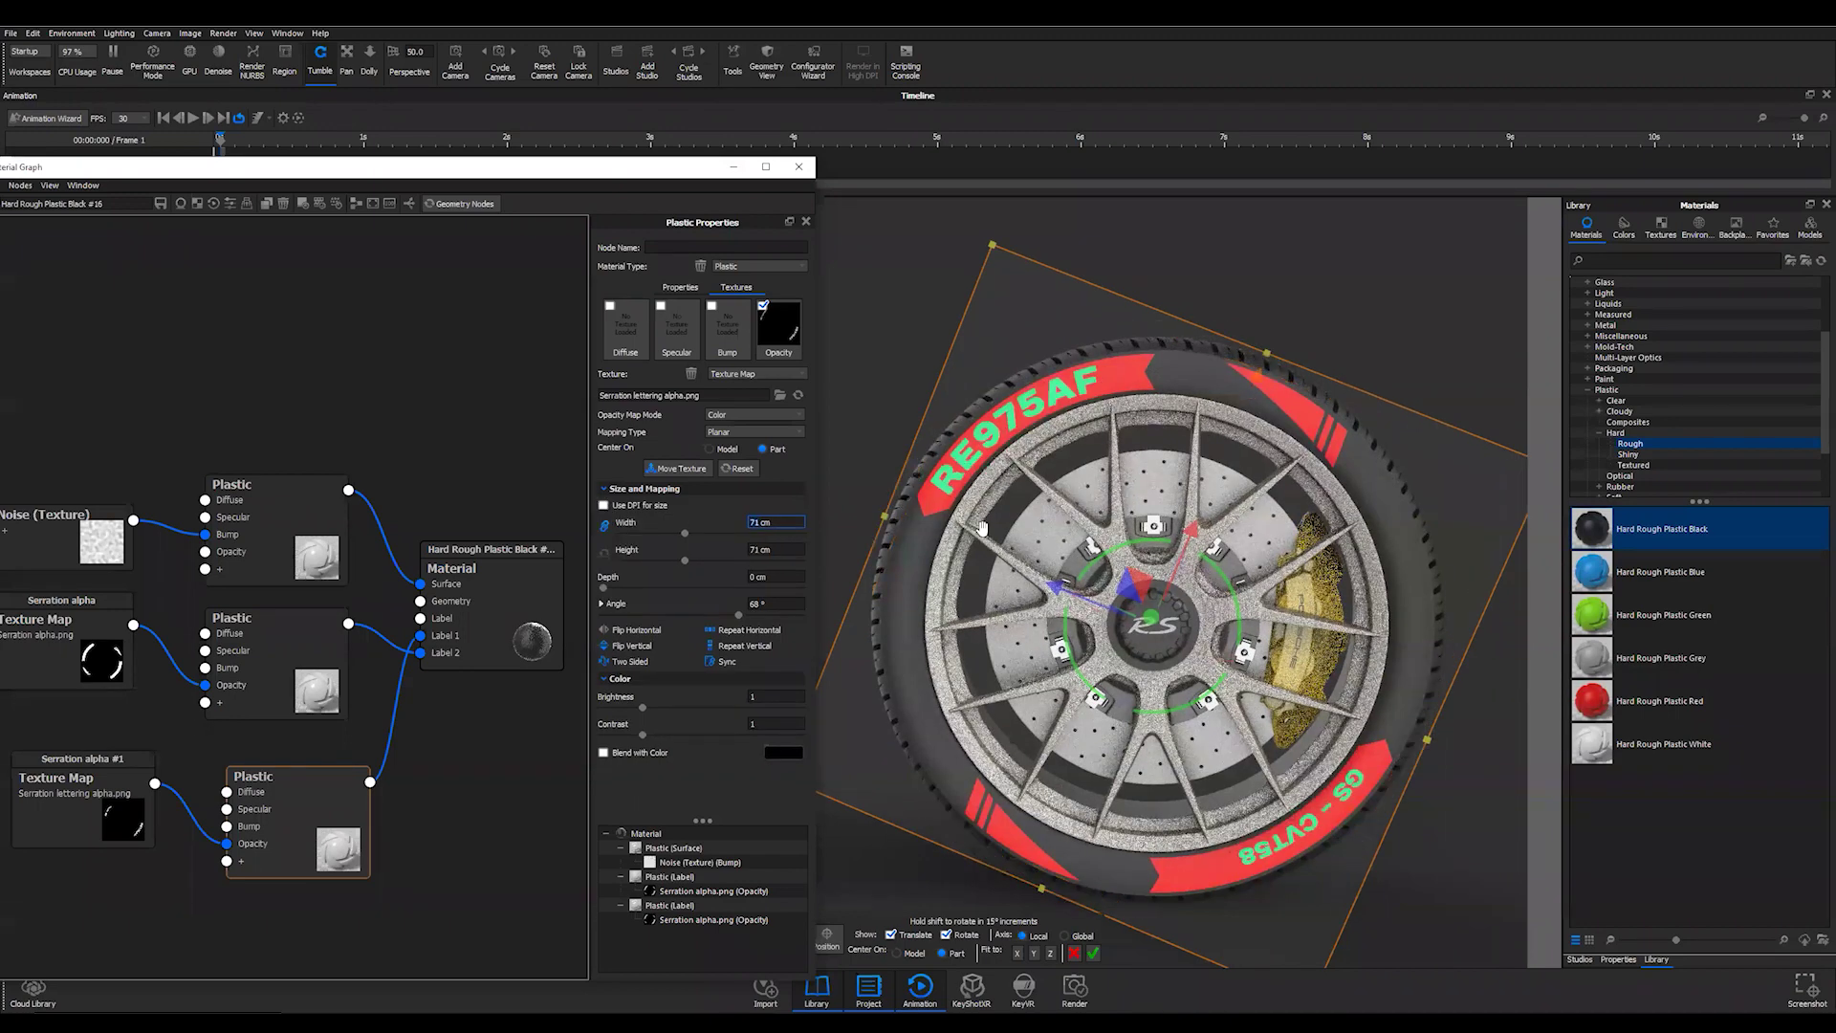
# - Duplicate the green lettering label's Plastic node without its inputs and connect the copy to the Material as a third label
pyautogui.moveTo(316, 774); pyautogui.dragTo(314, 728)
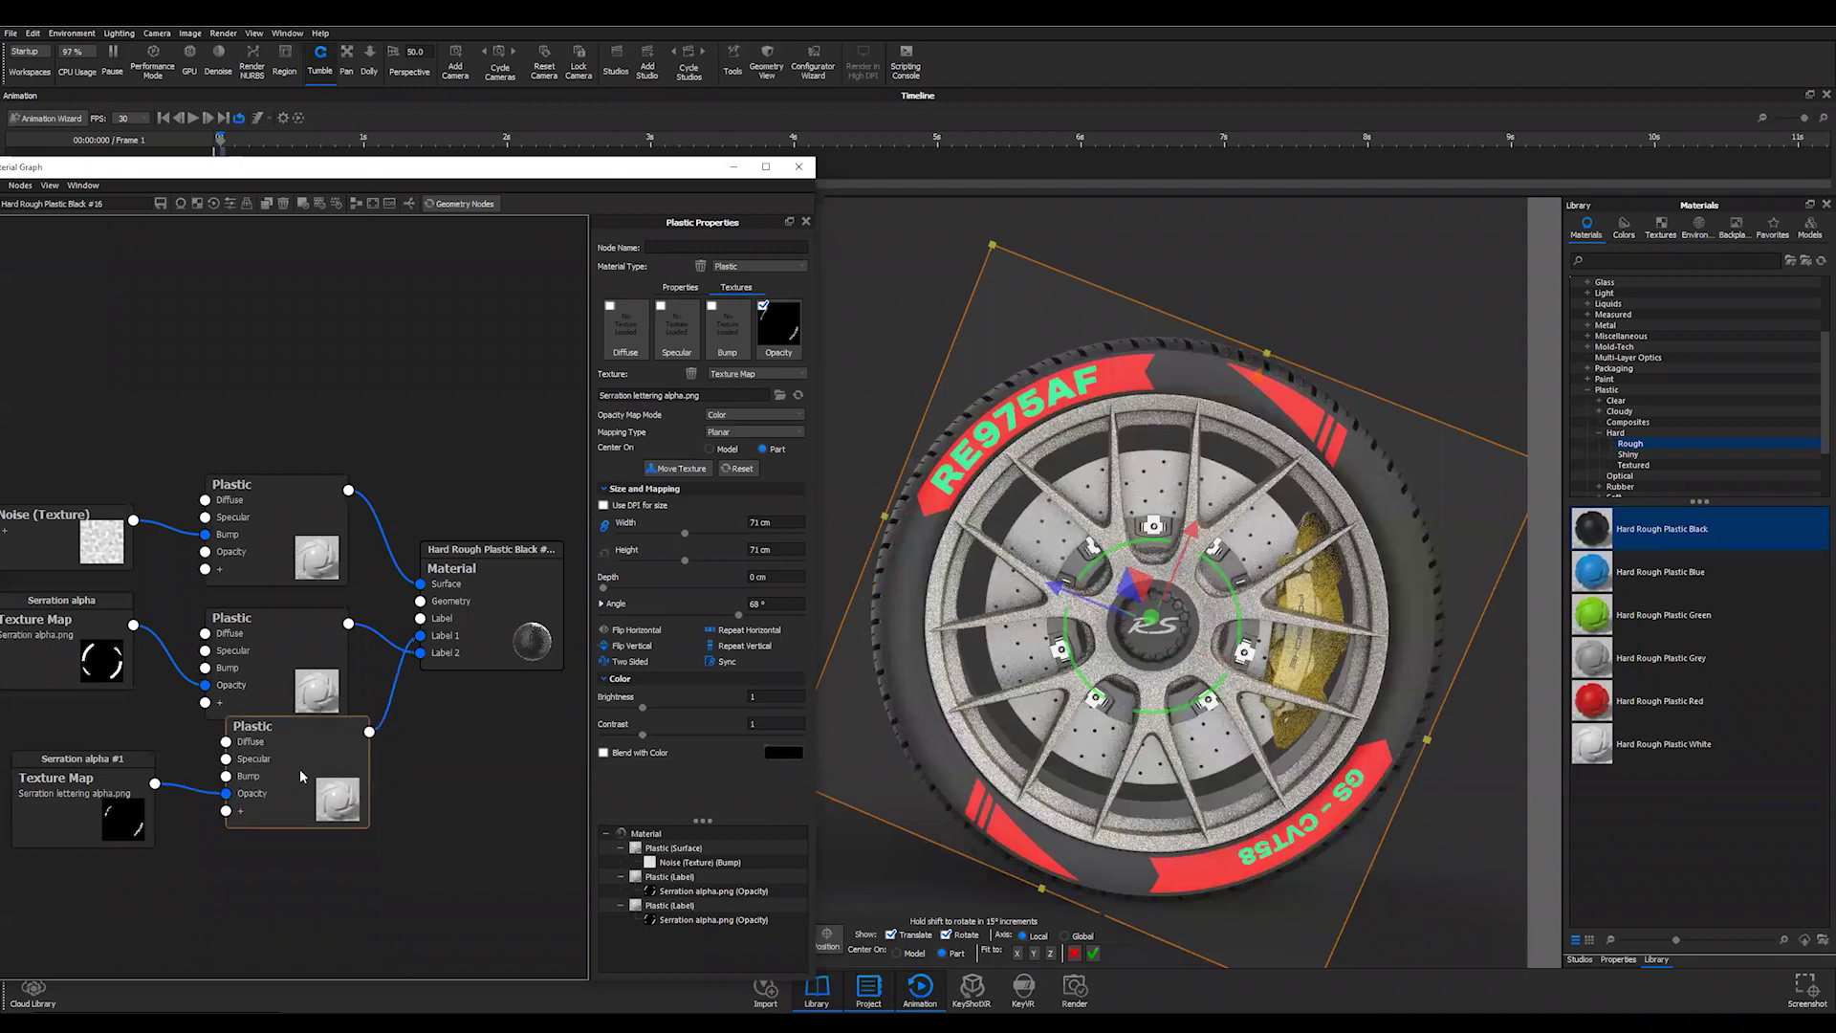
pyautogui.rightClick(337, 803)
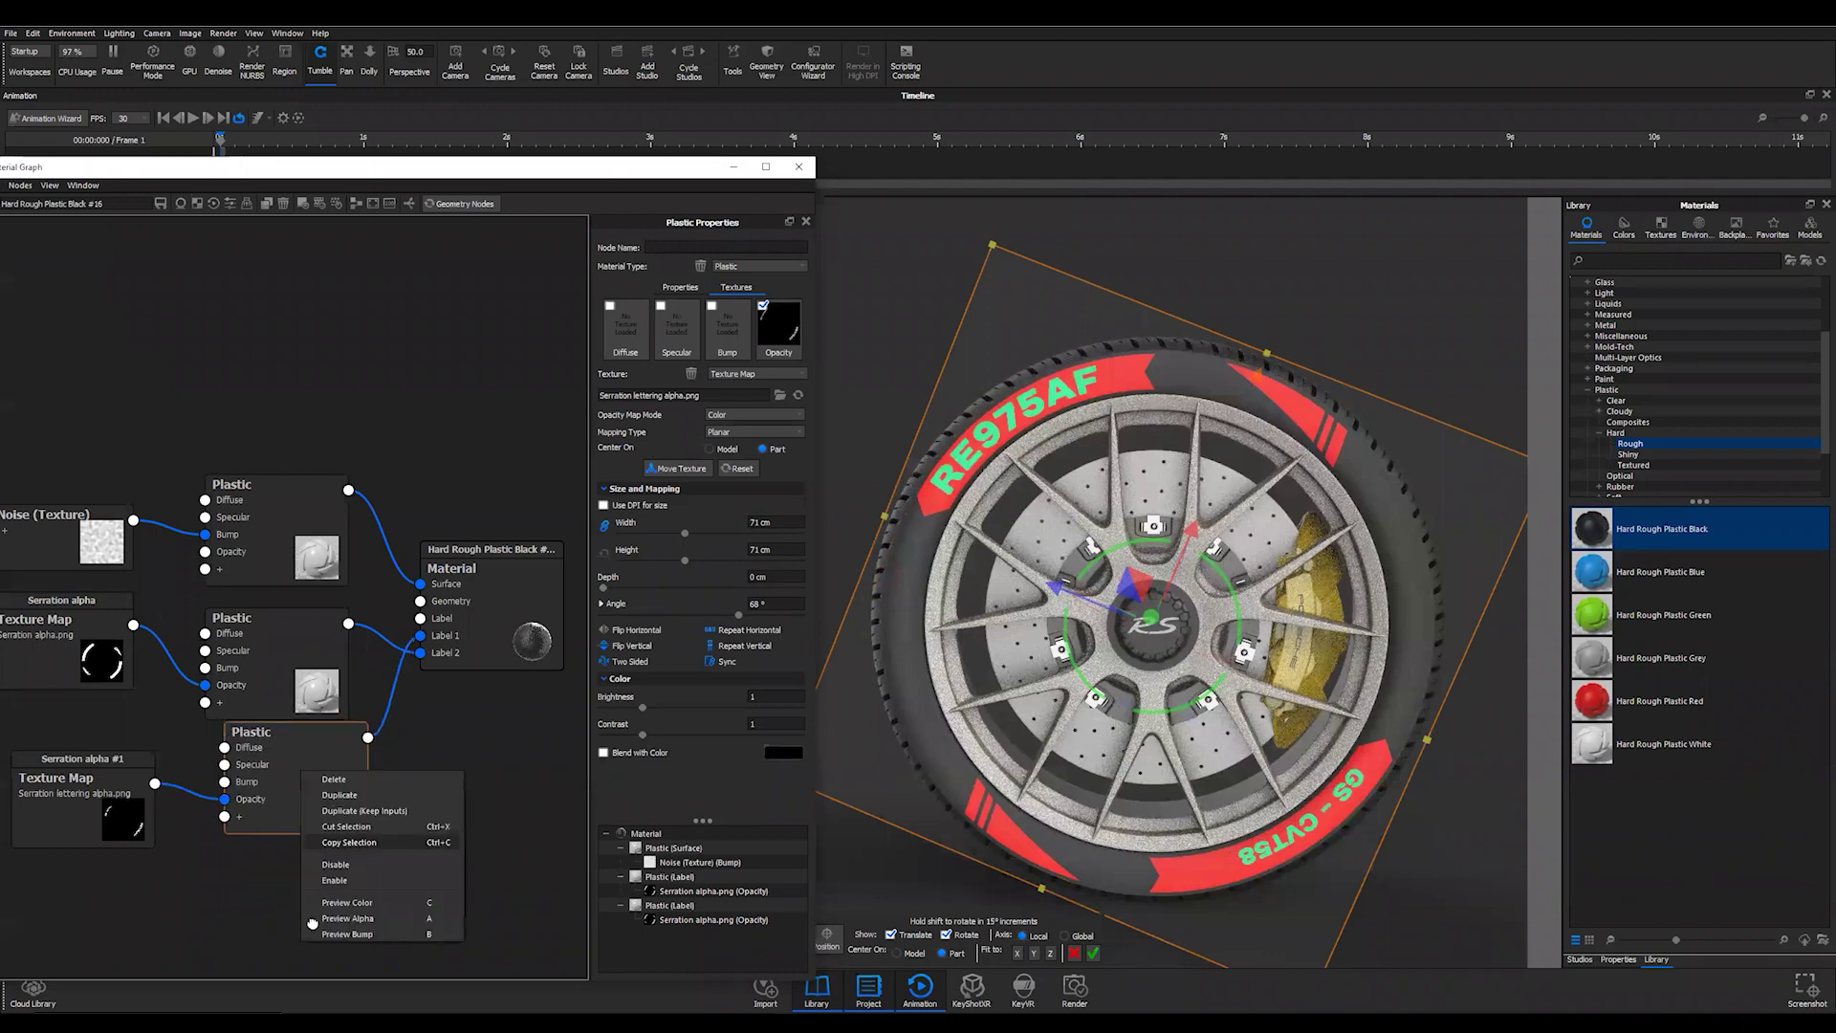
pyautogui.click(340, 795)
pyautogui.moveTo(362, 885); pyautogui.dragTo(475, 669)
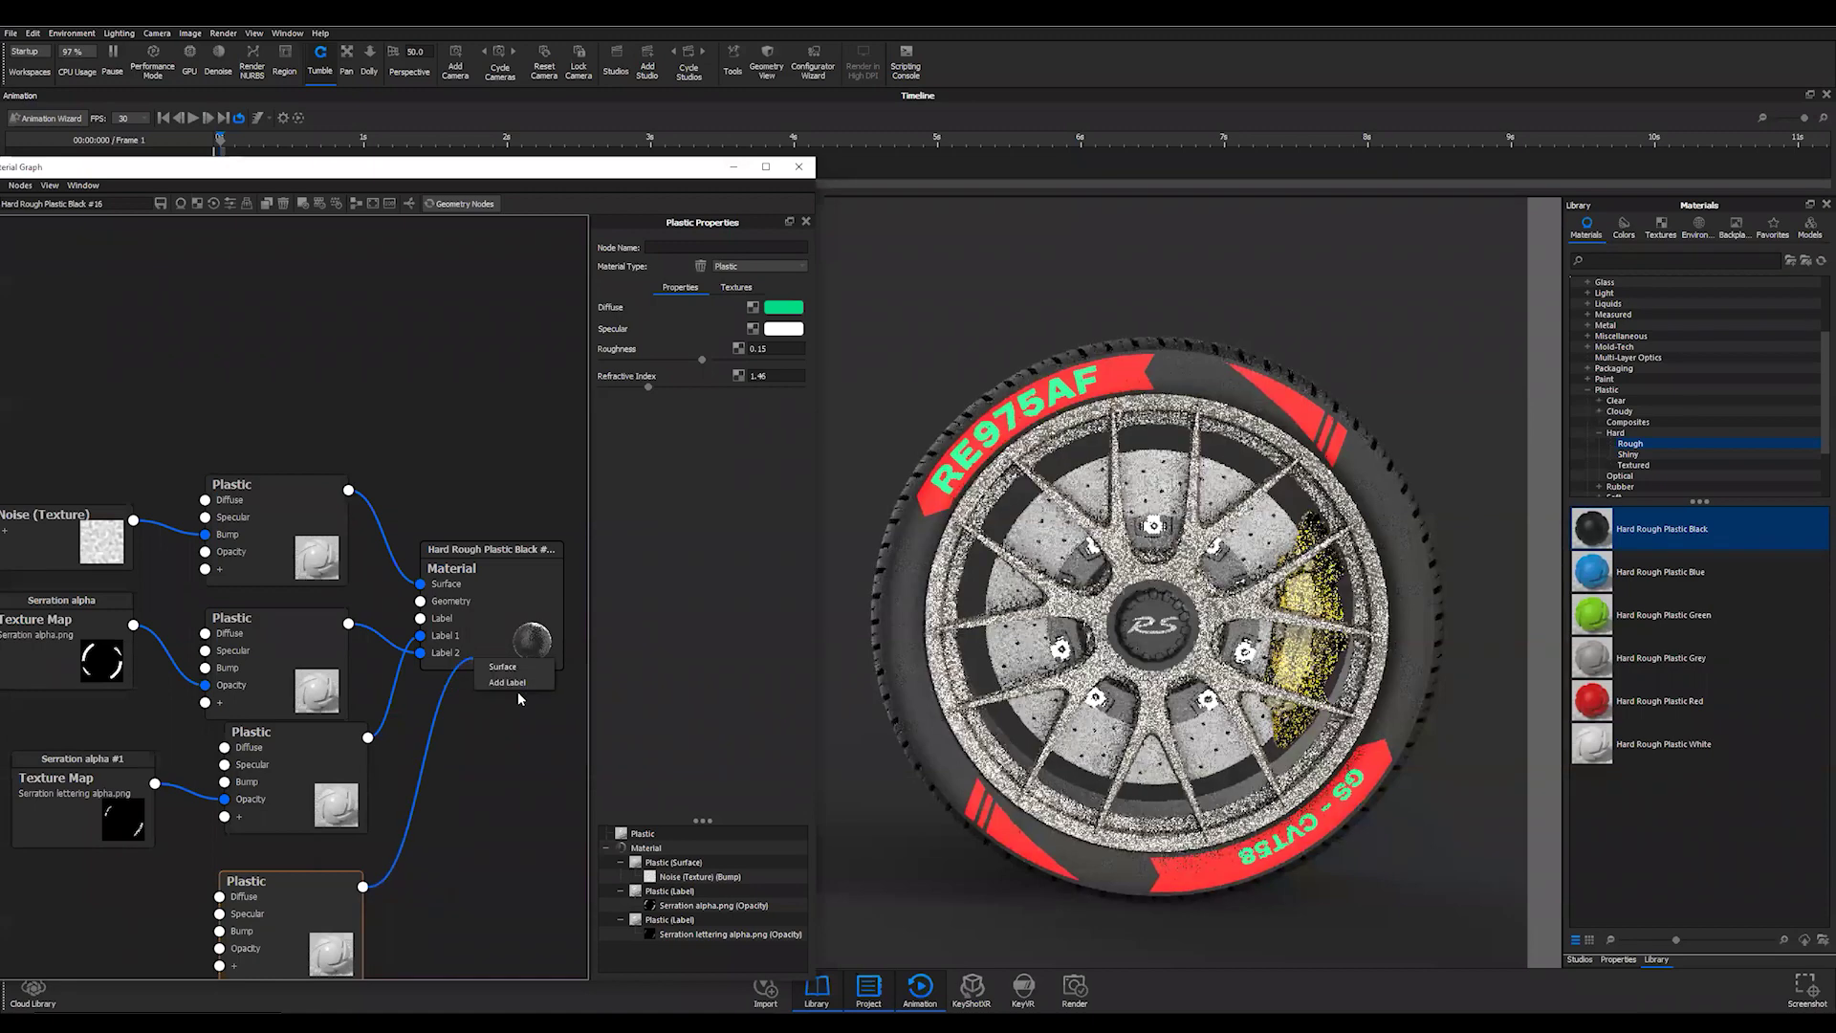
pyautogui.click(507, 683)
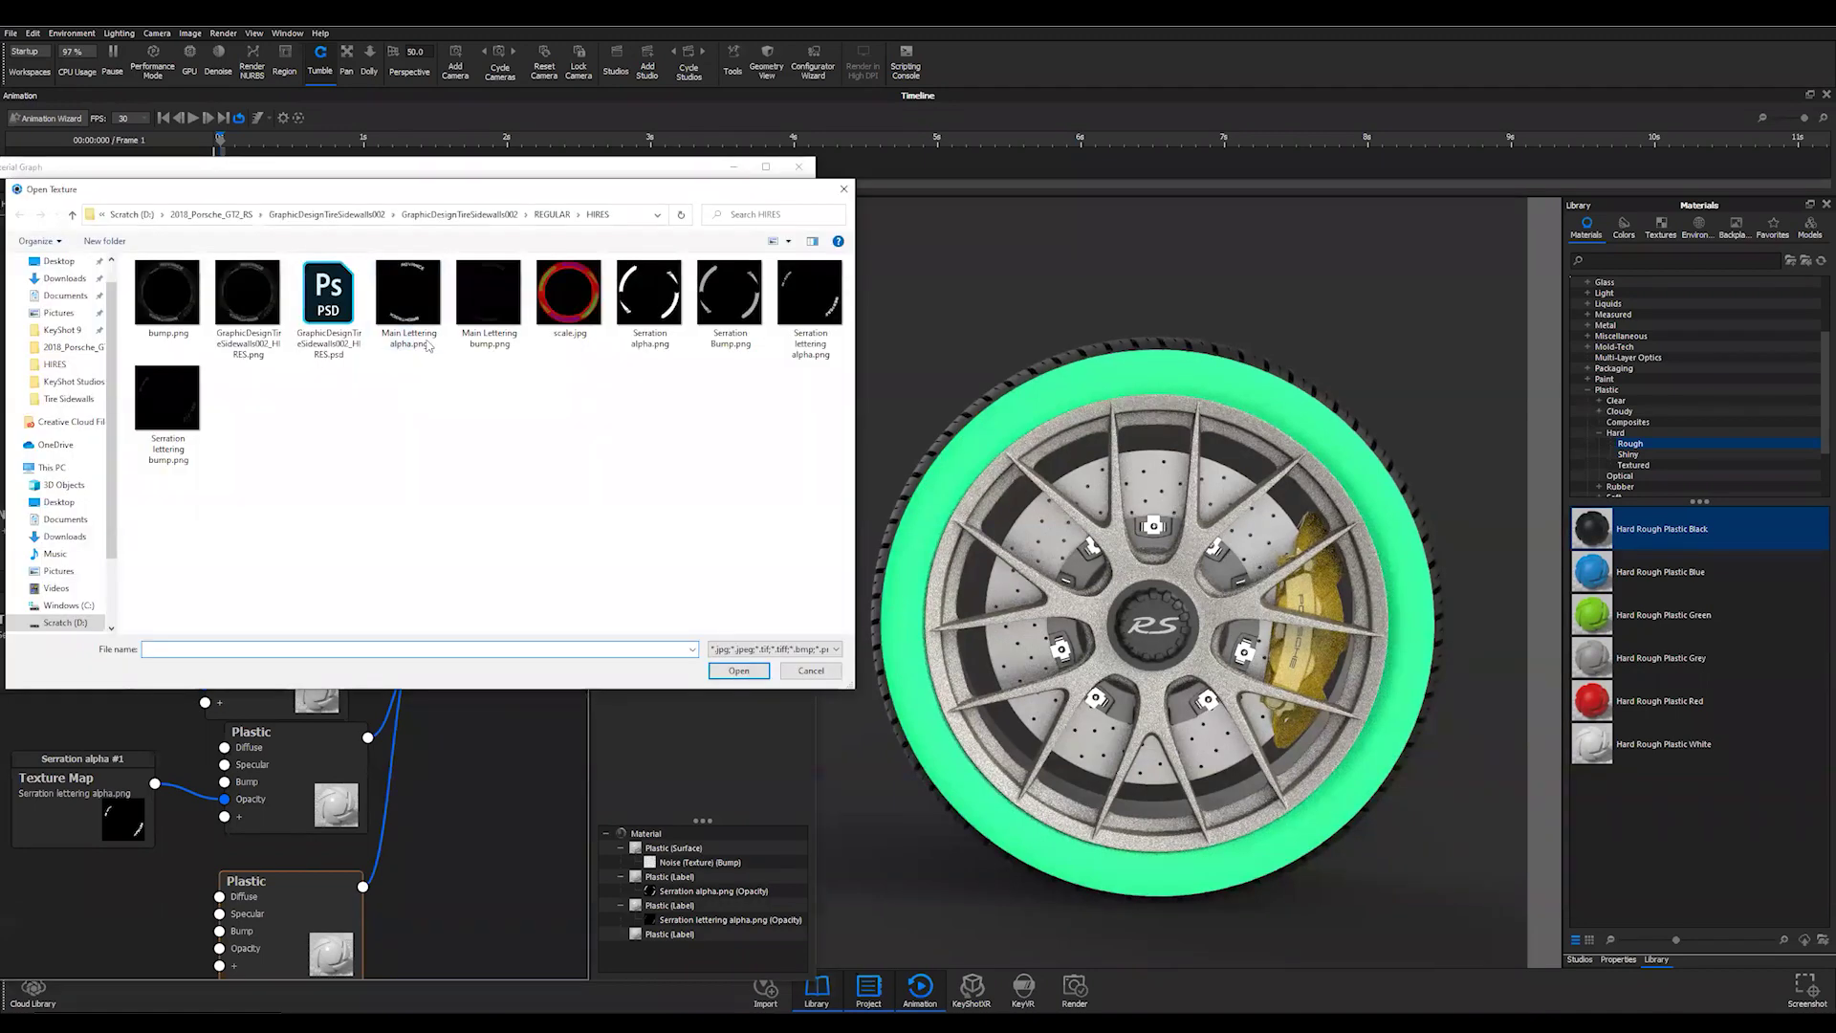
# - Load Main Lettering alpha.png as the new label's opacity texture and set its mapping type to Planar
pyautogui.click(422, 294)
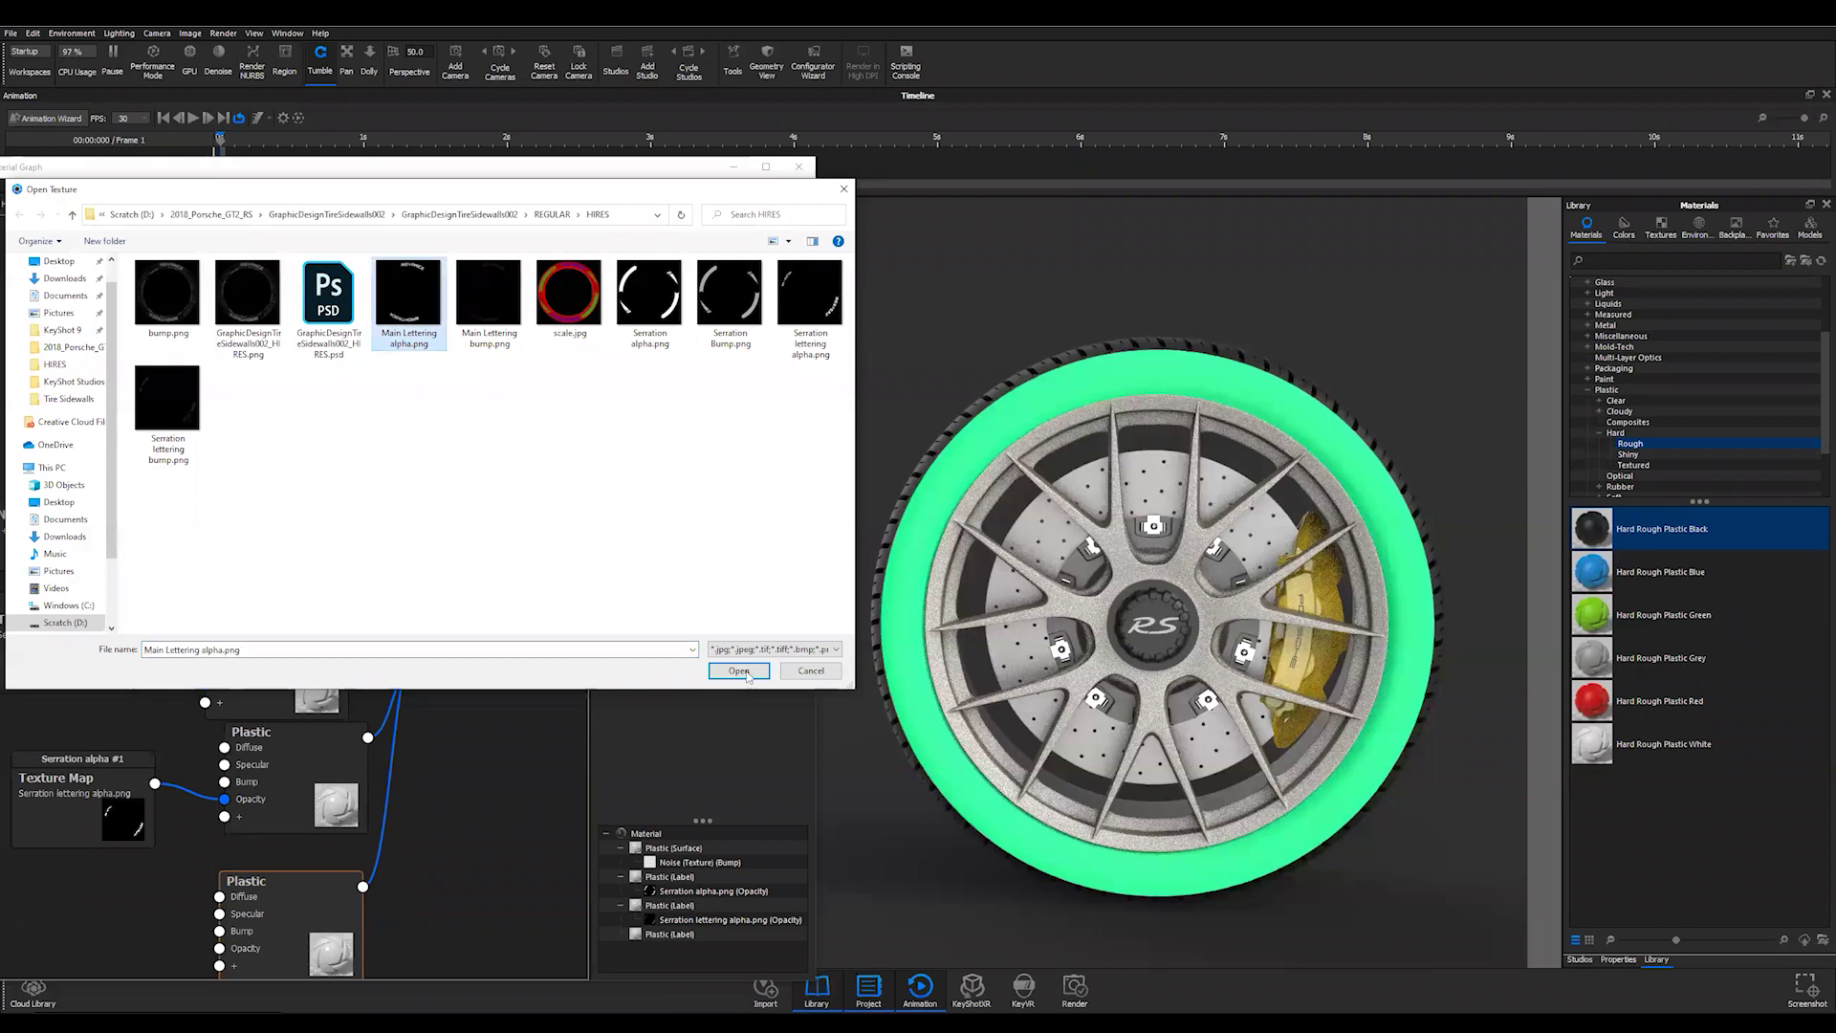
pyautogui.press('Return')
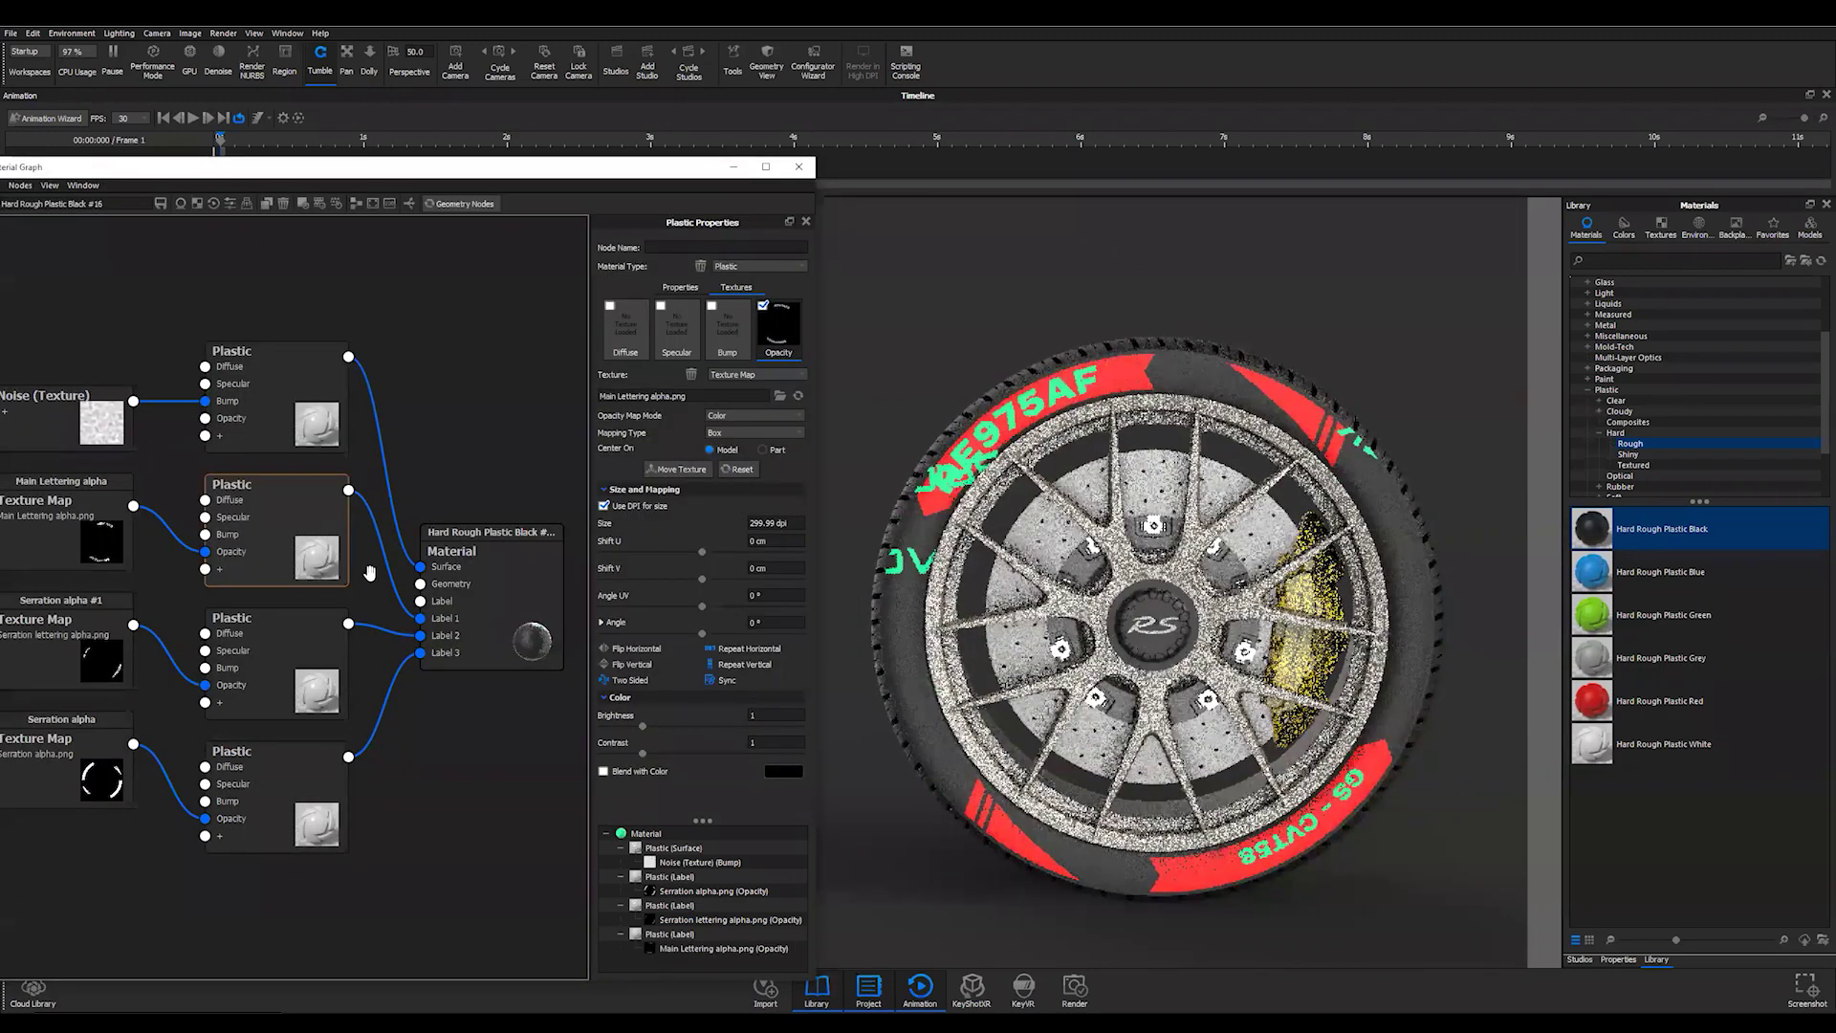
pyautogui.click(726, 435)
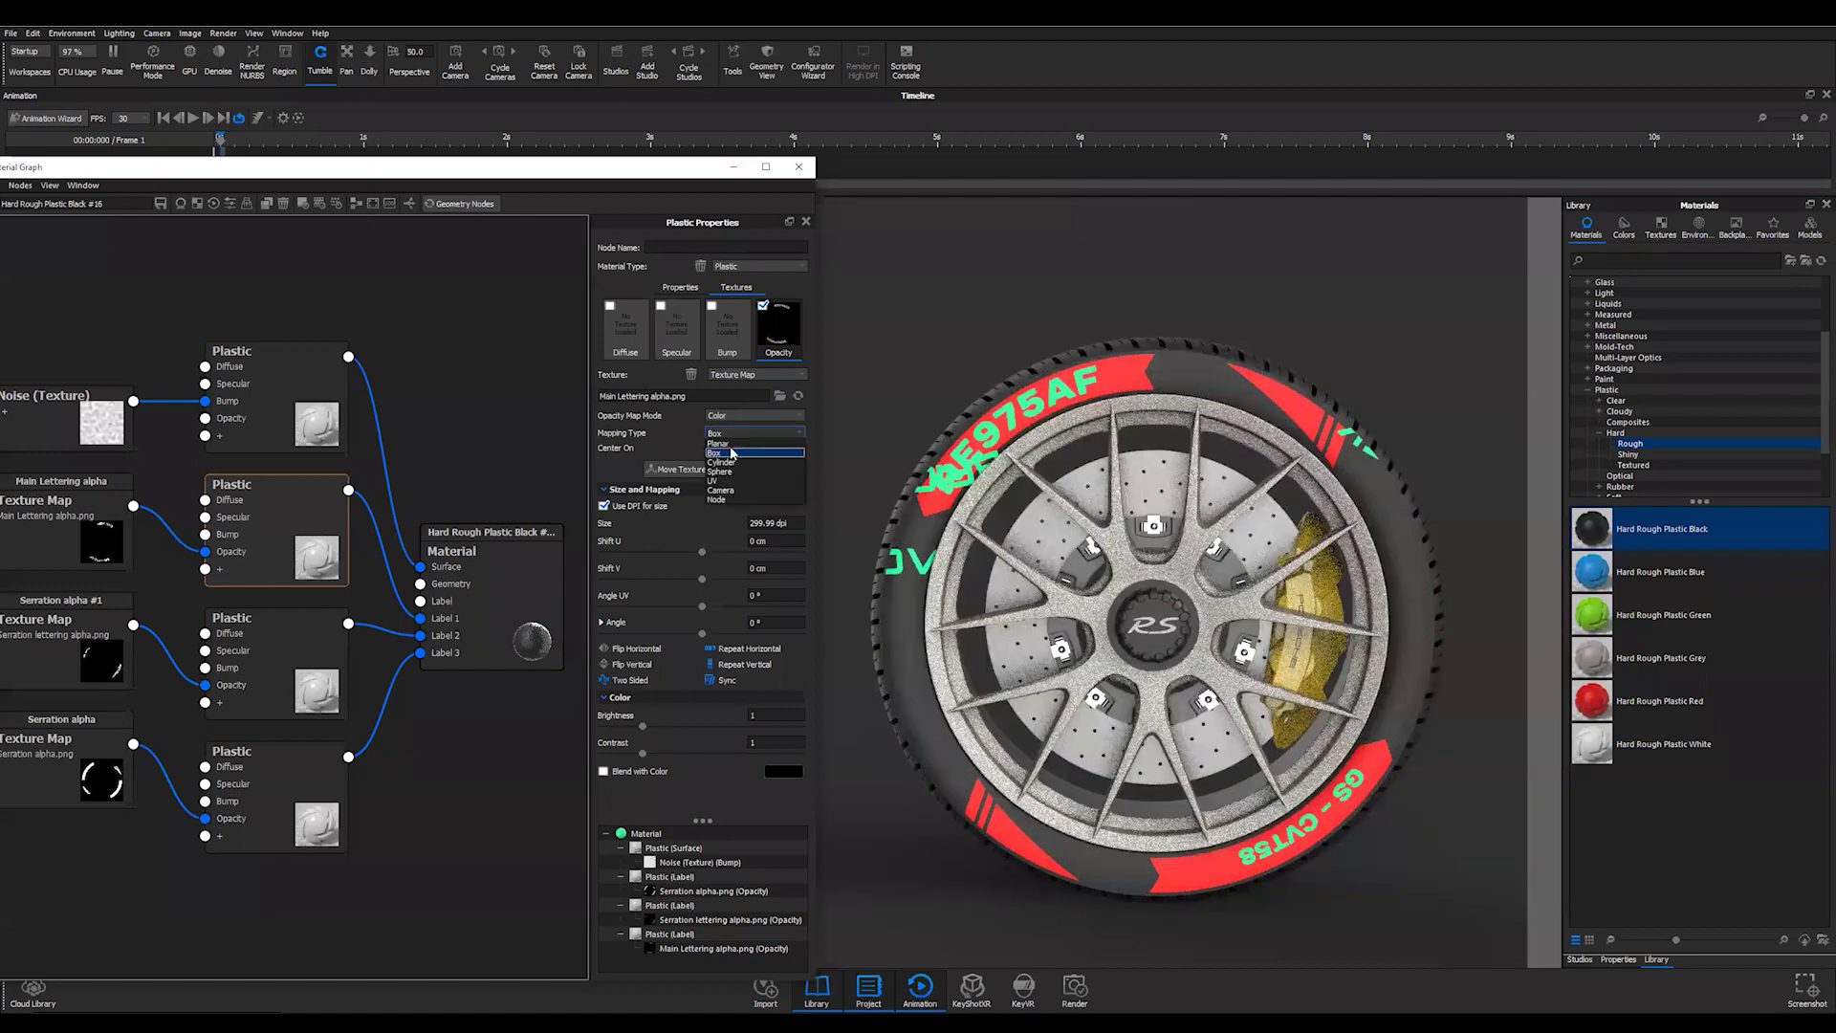
pyautogui.click(723, 443)
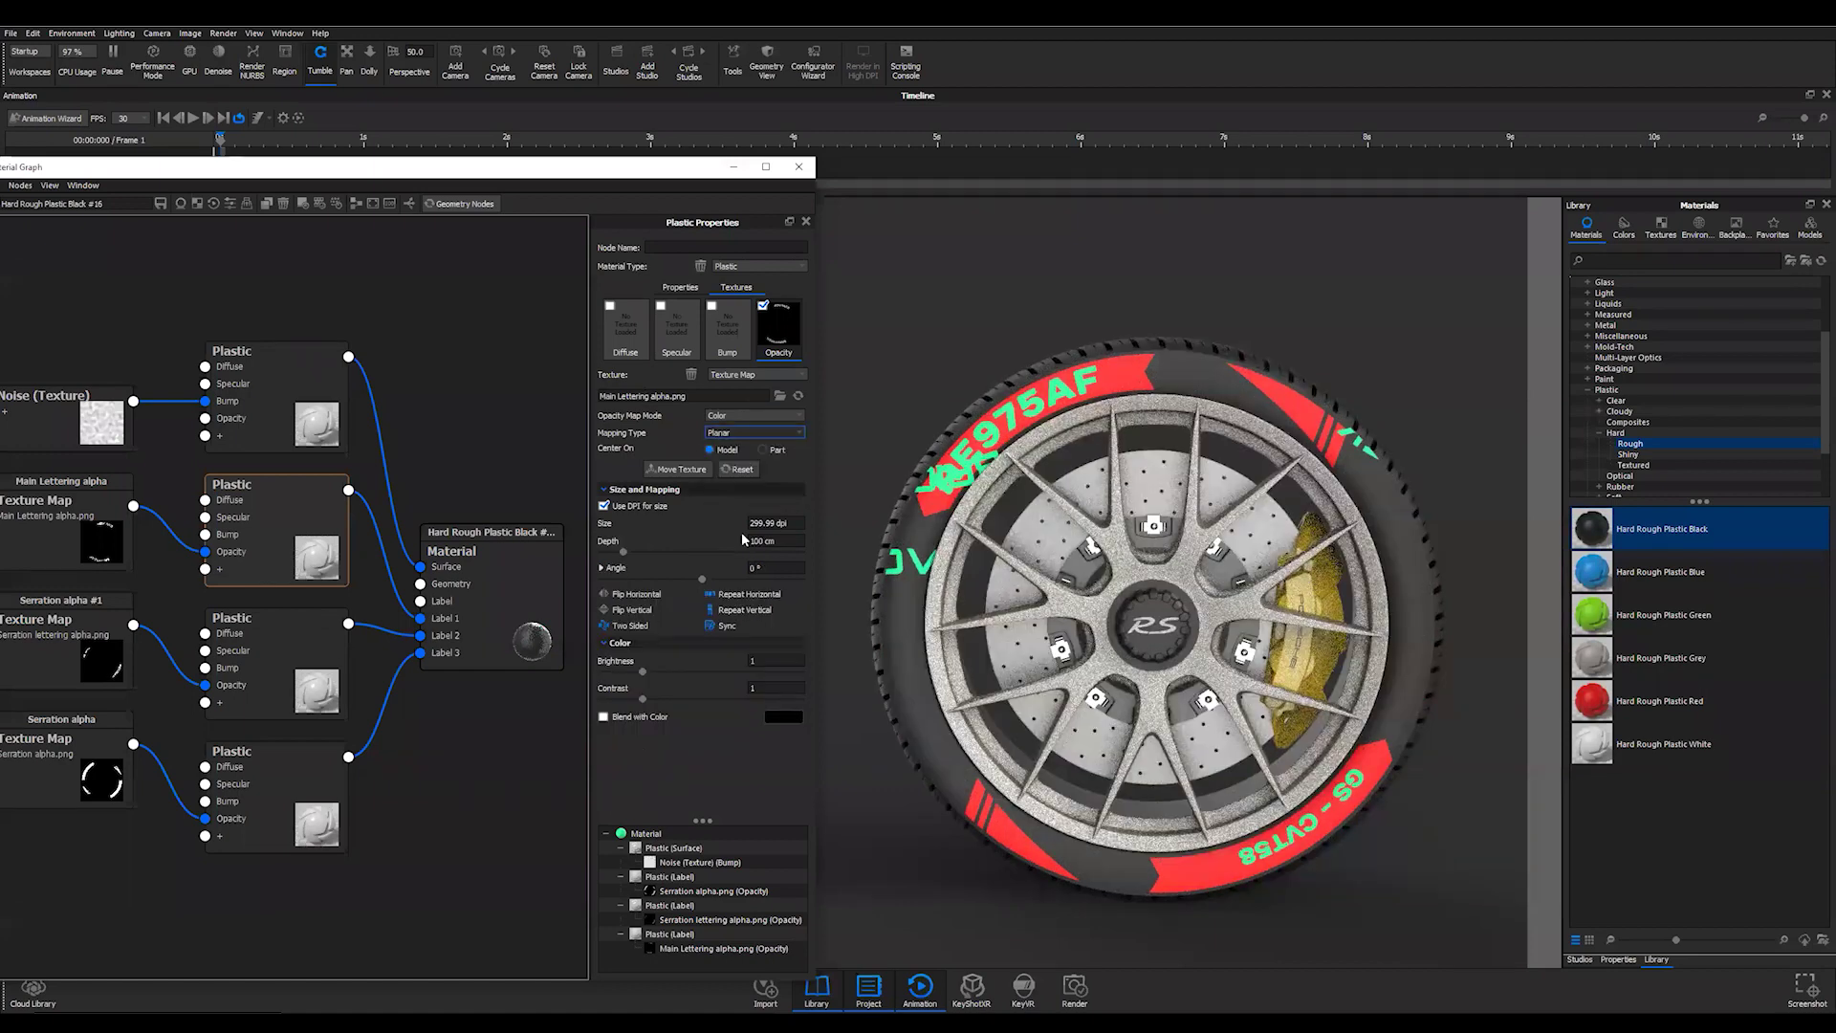
# - Centre the main lettering texture on the part and fit its mapping along X
pyautogui.click(686, 470)
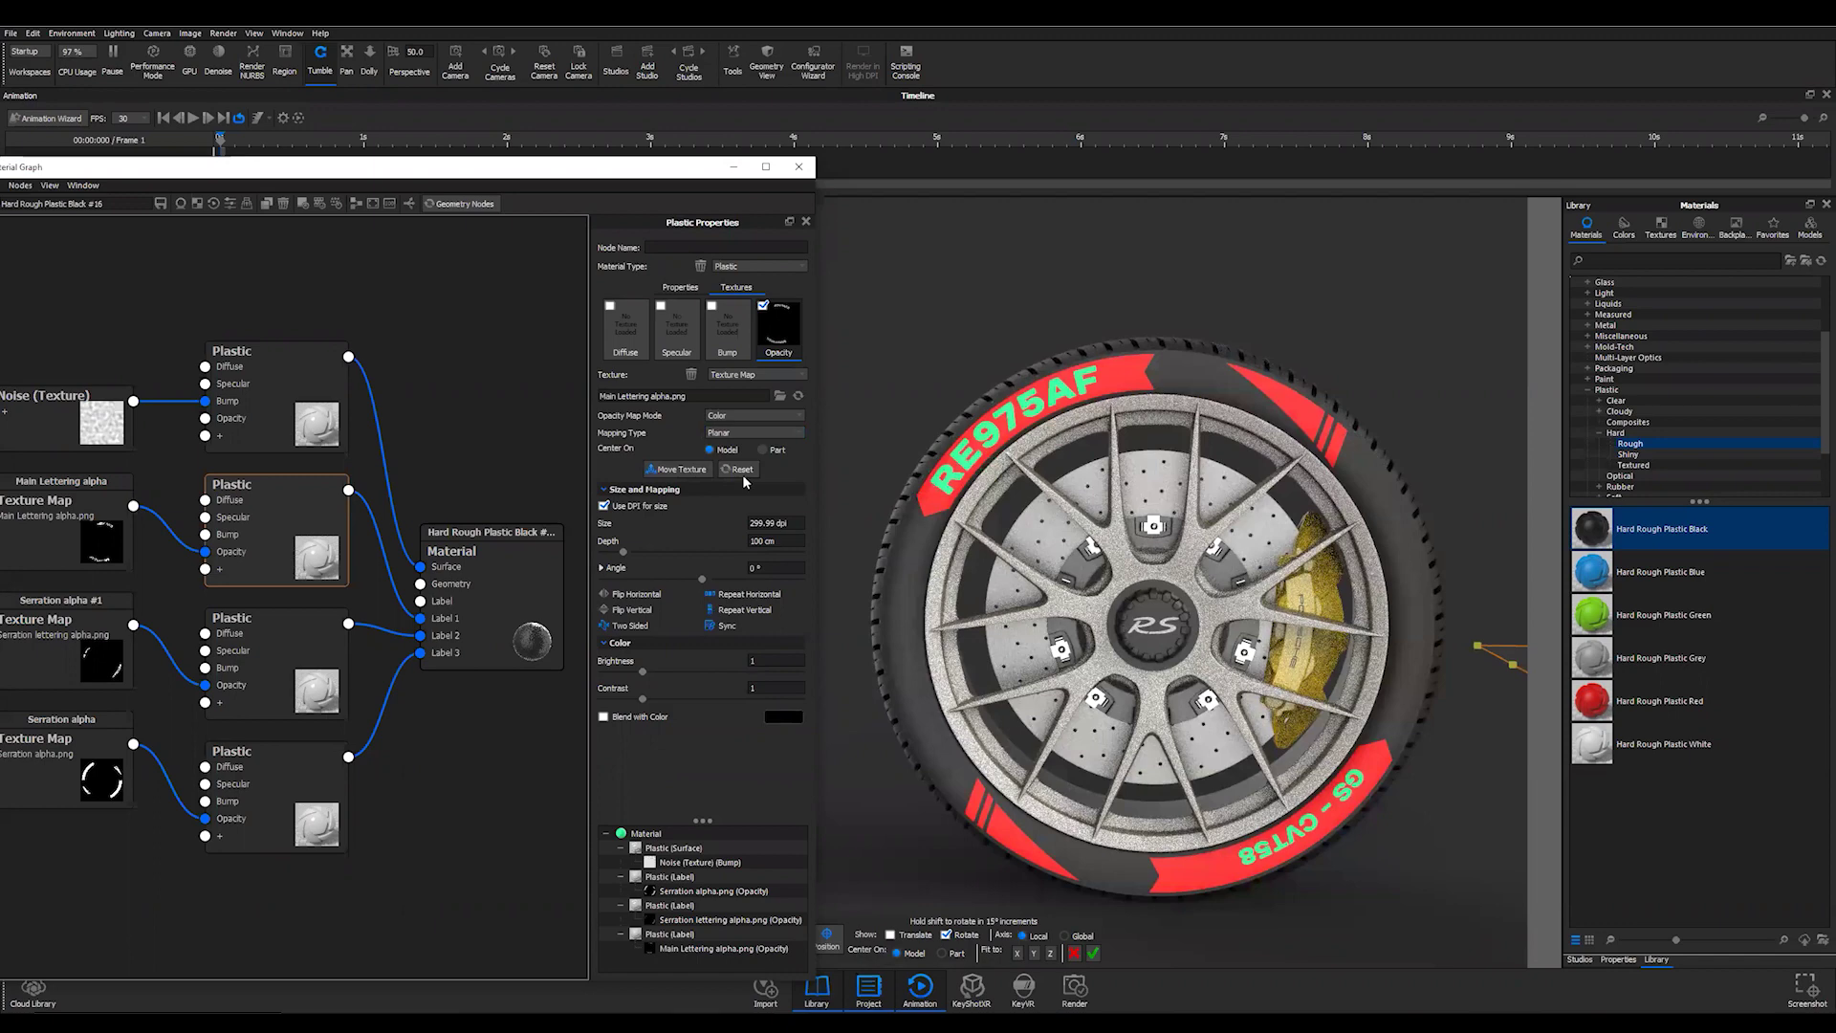
pyautogui.click(762, 450)
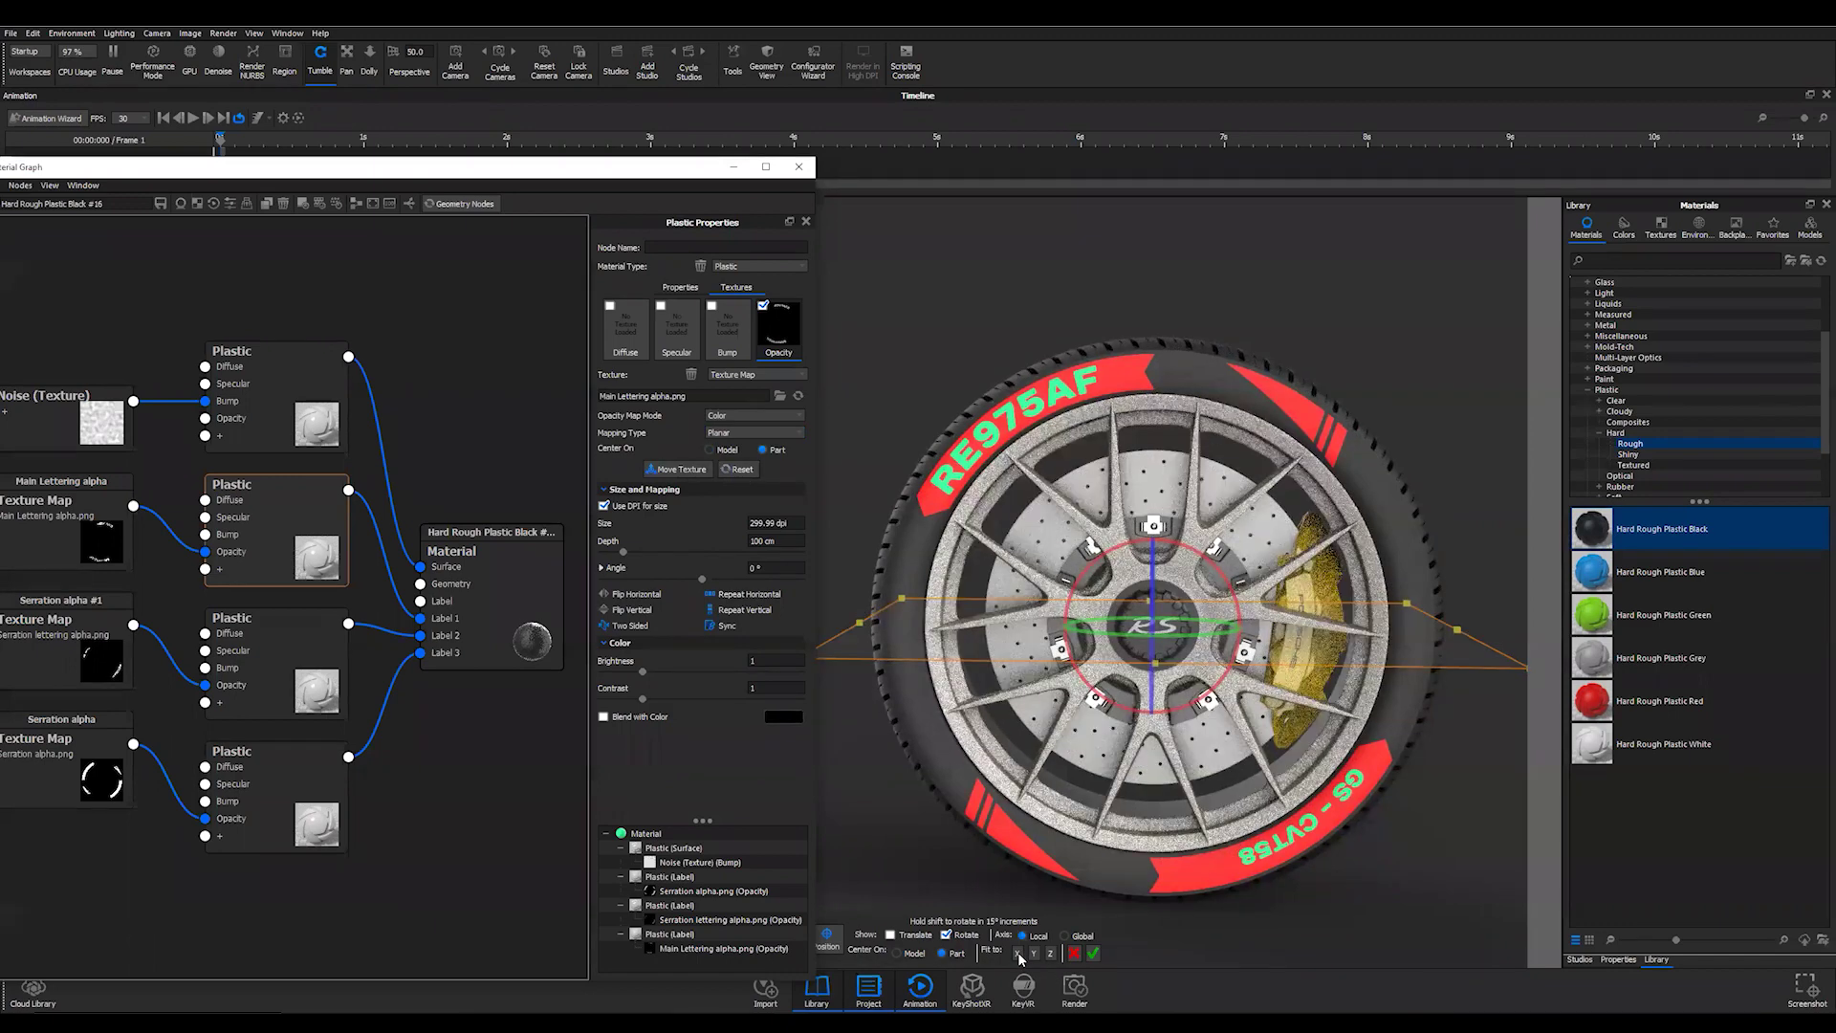
pyautogui.click(1019, 952)
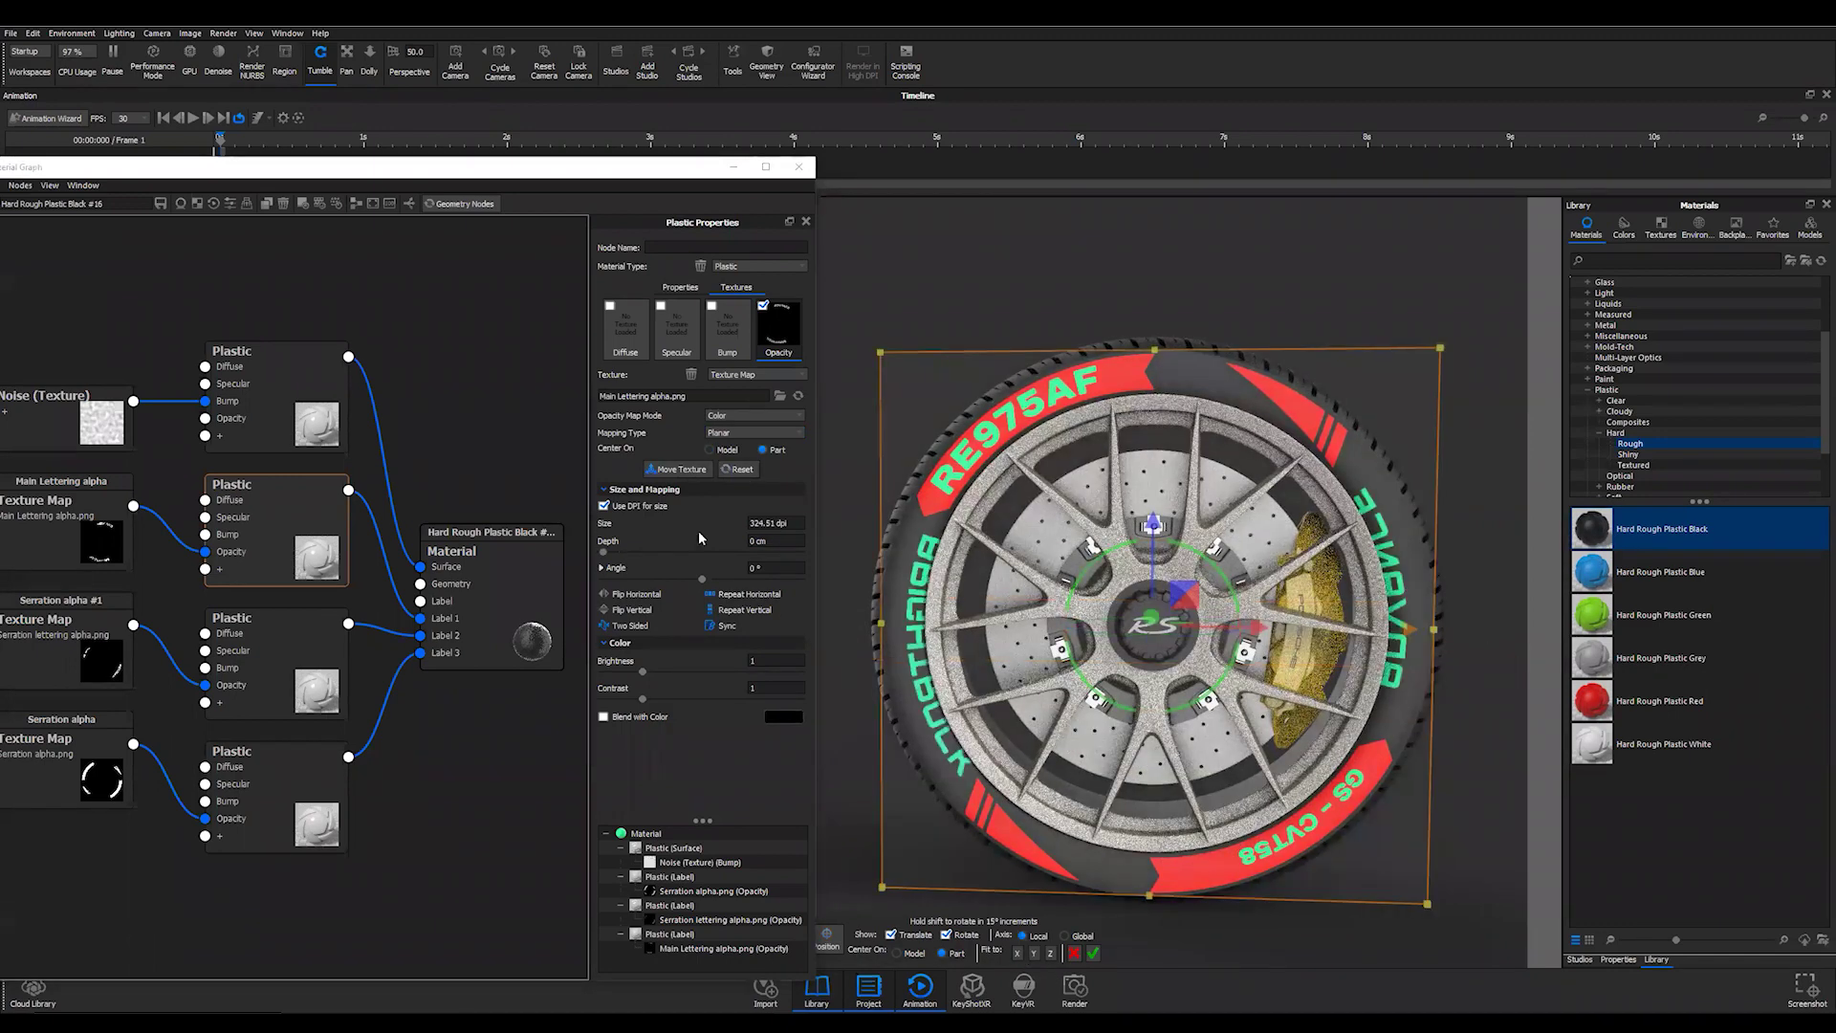
# - Try vertical and horizontal flips on the main lettering texture
pyautogui.click(607, 611)
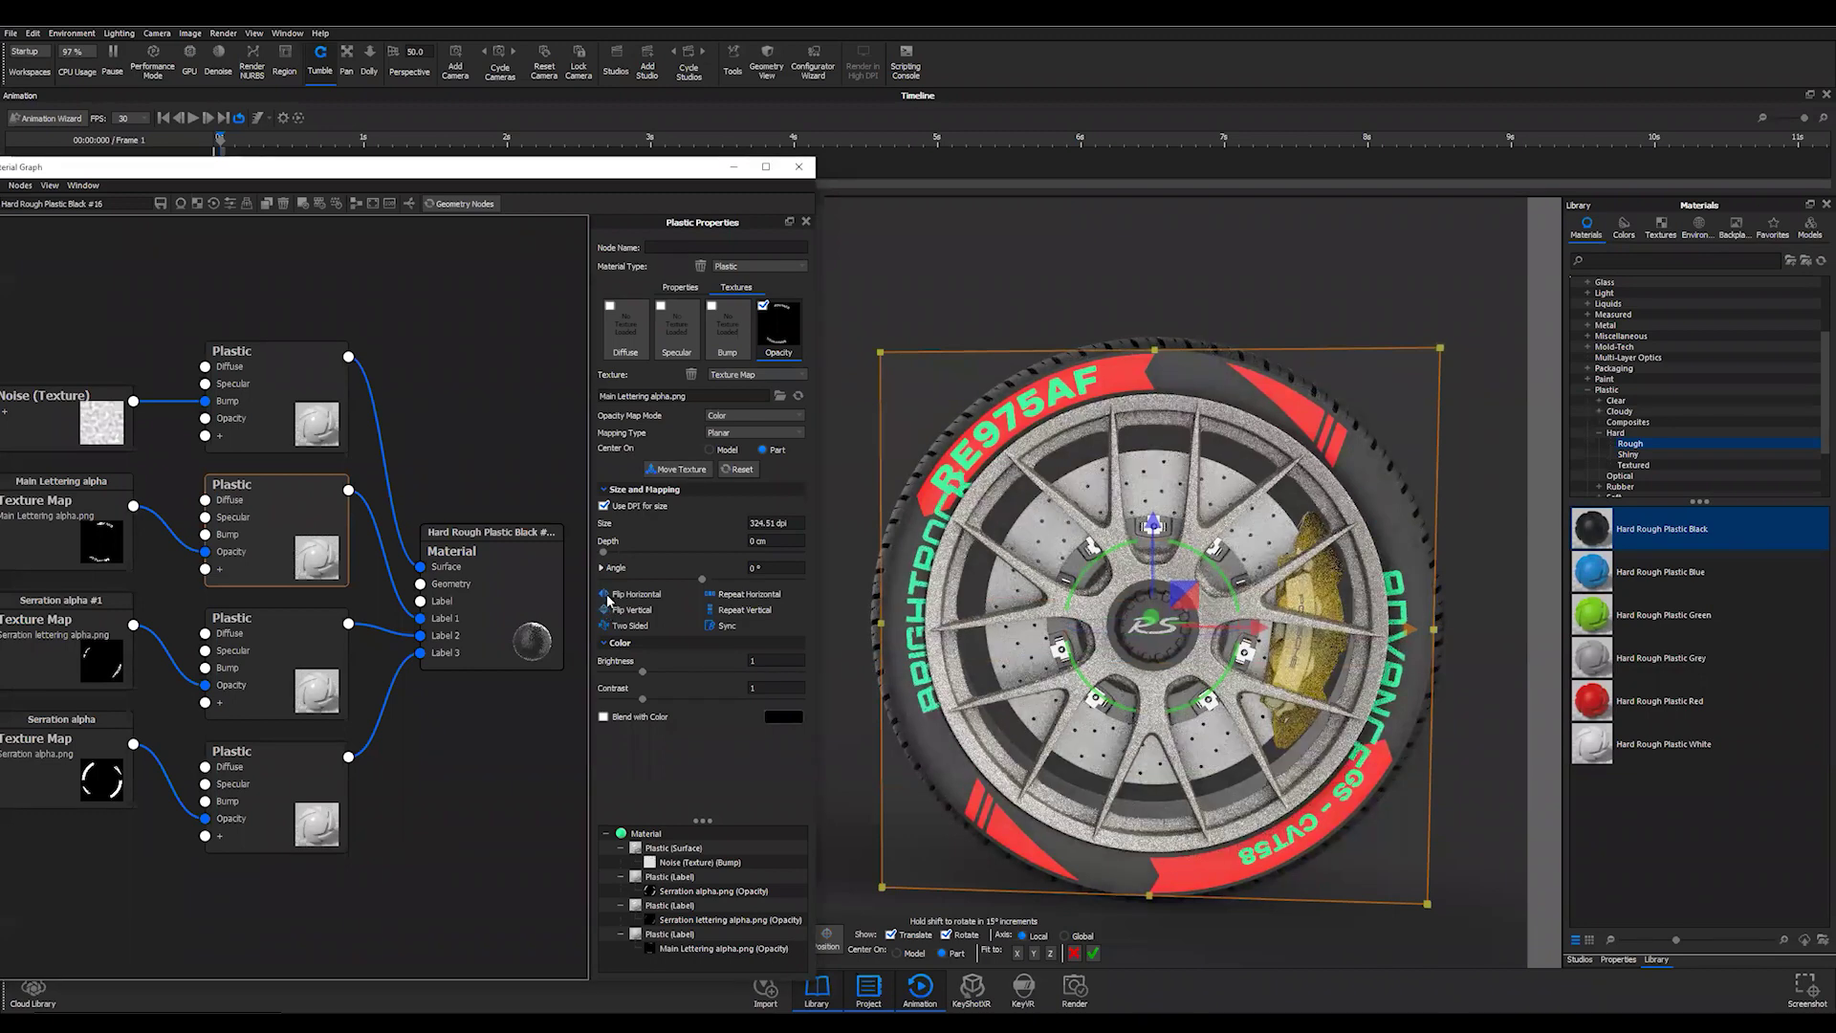
pyautogui.click(608, 594)
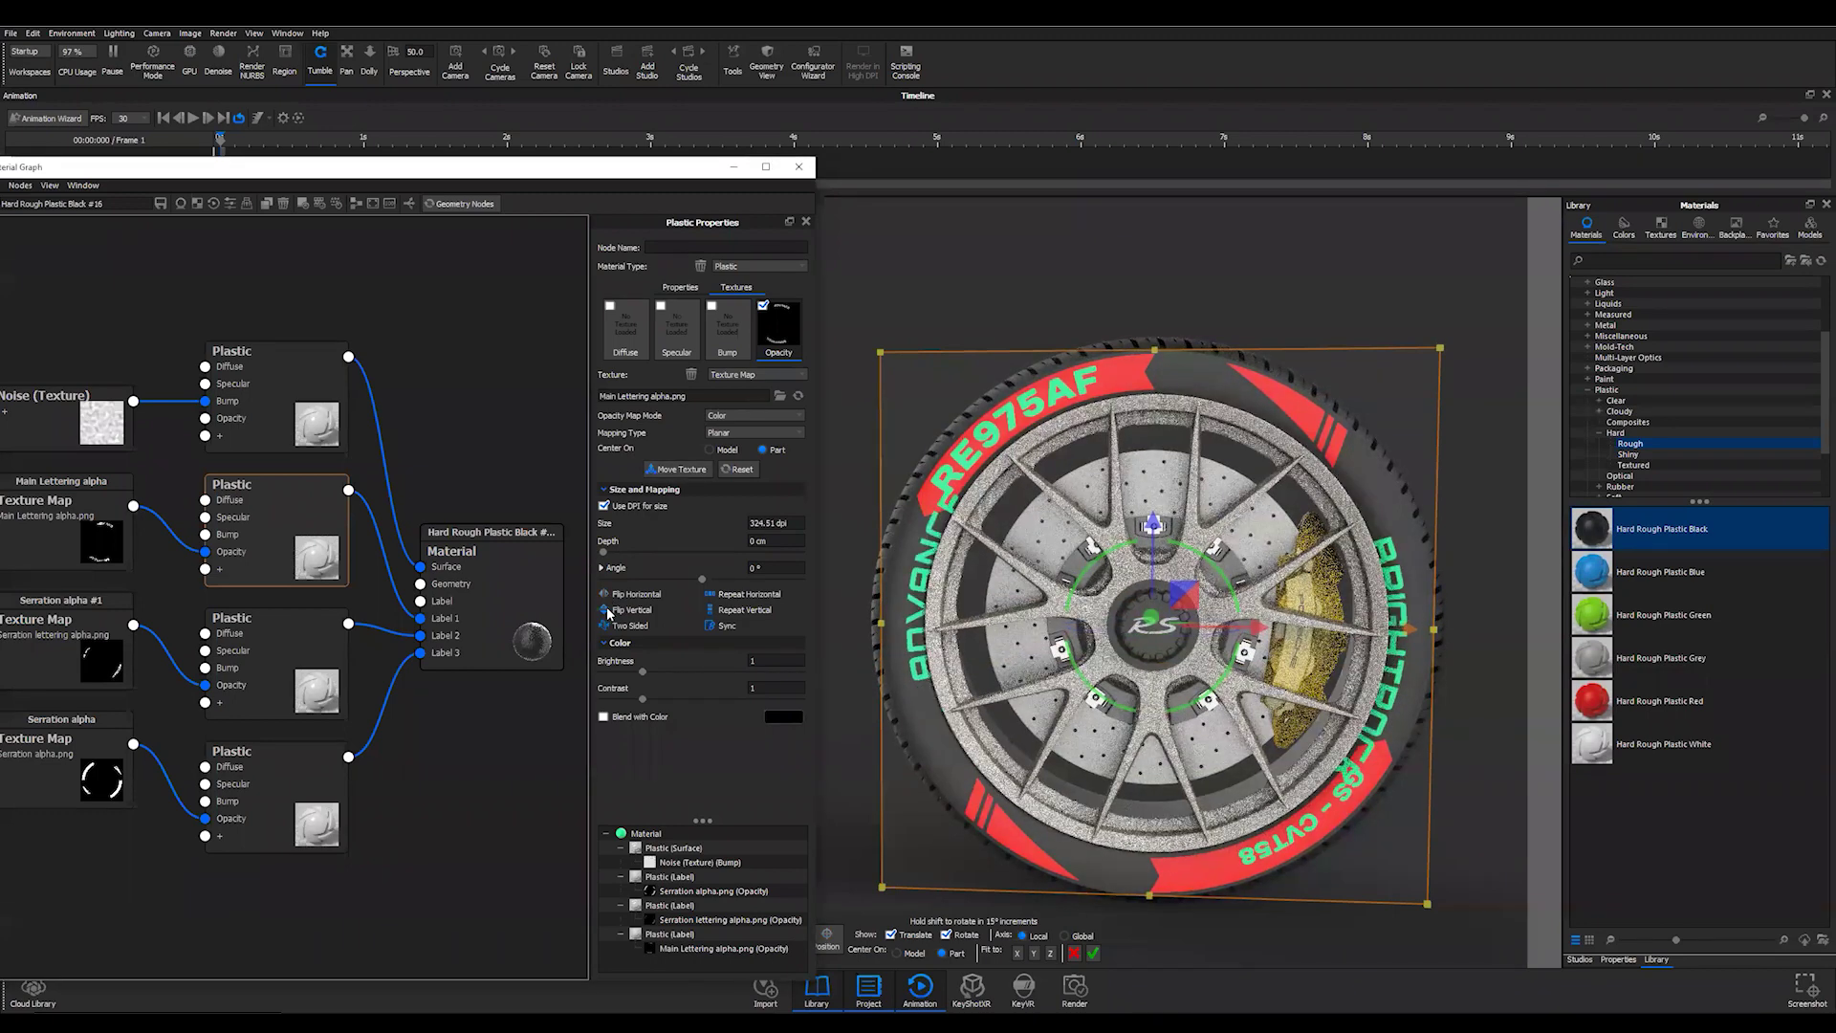
pyautogui.click(608, 611)
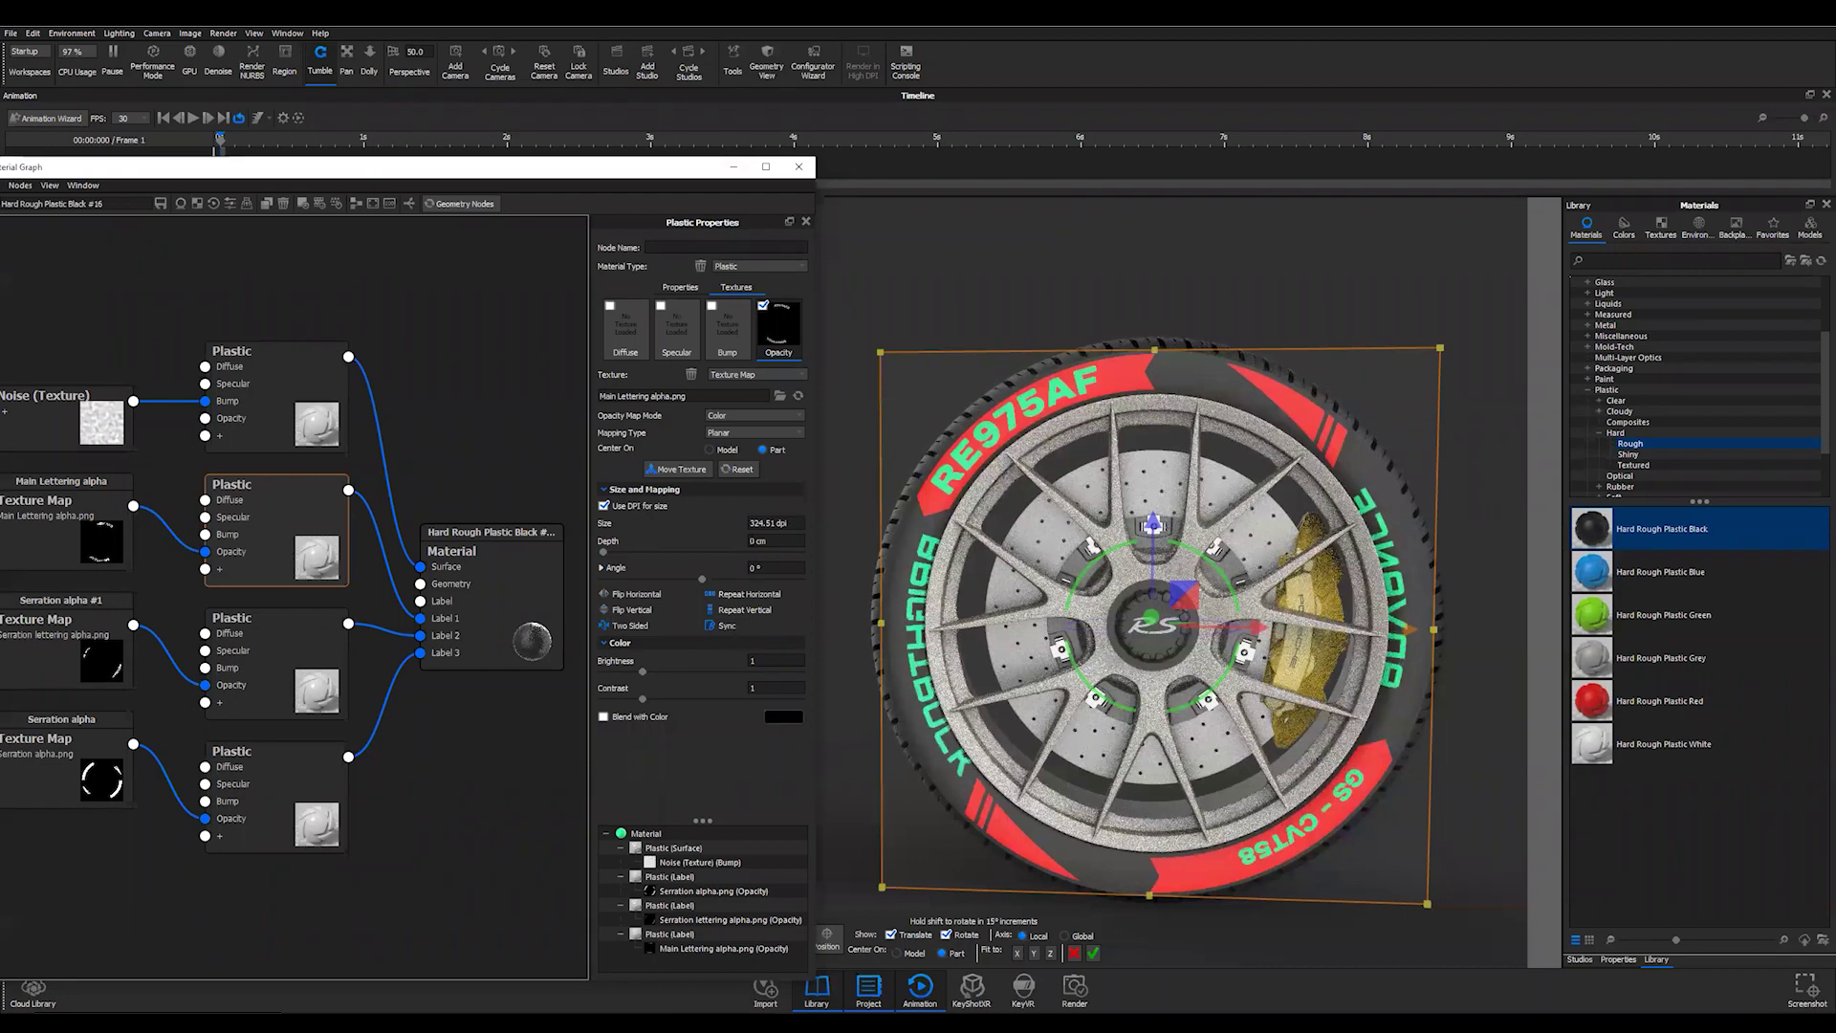
# - Turn off DPI sizing for the main lettering texture, set its width to 71 cm and finish positioning it
pyautogui.click(603, 506)
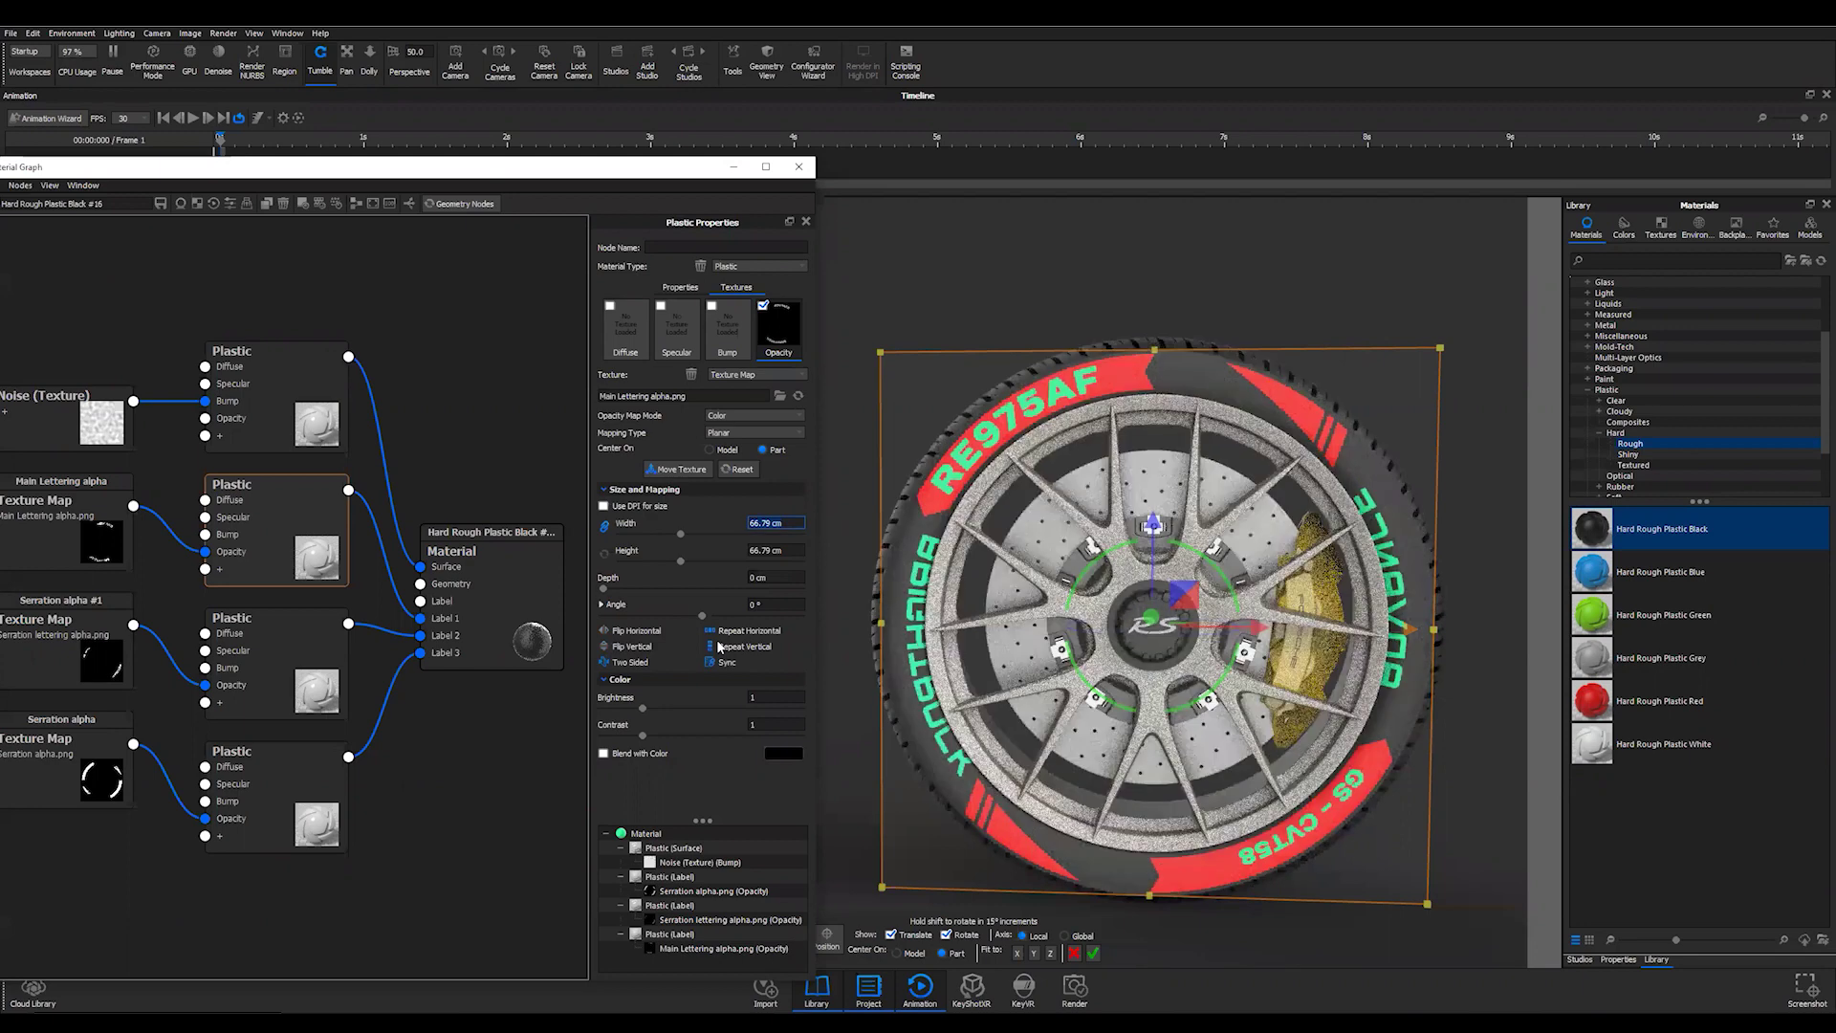
pyautogui.write('71')
pyautogui.press('Return')
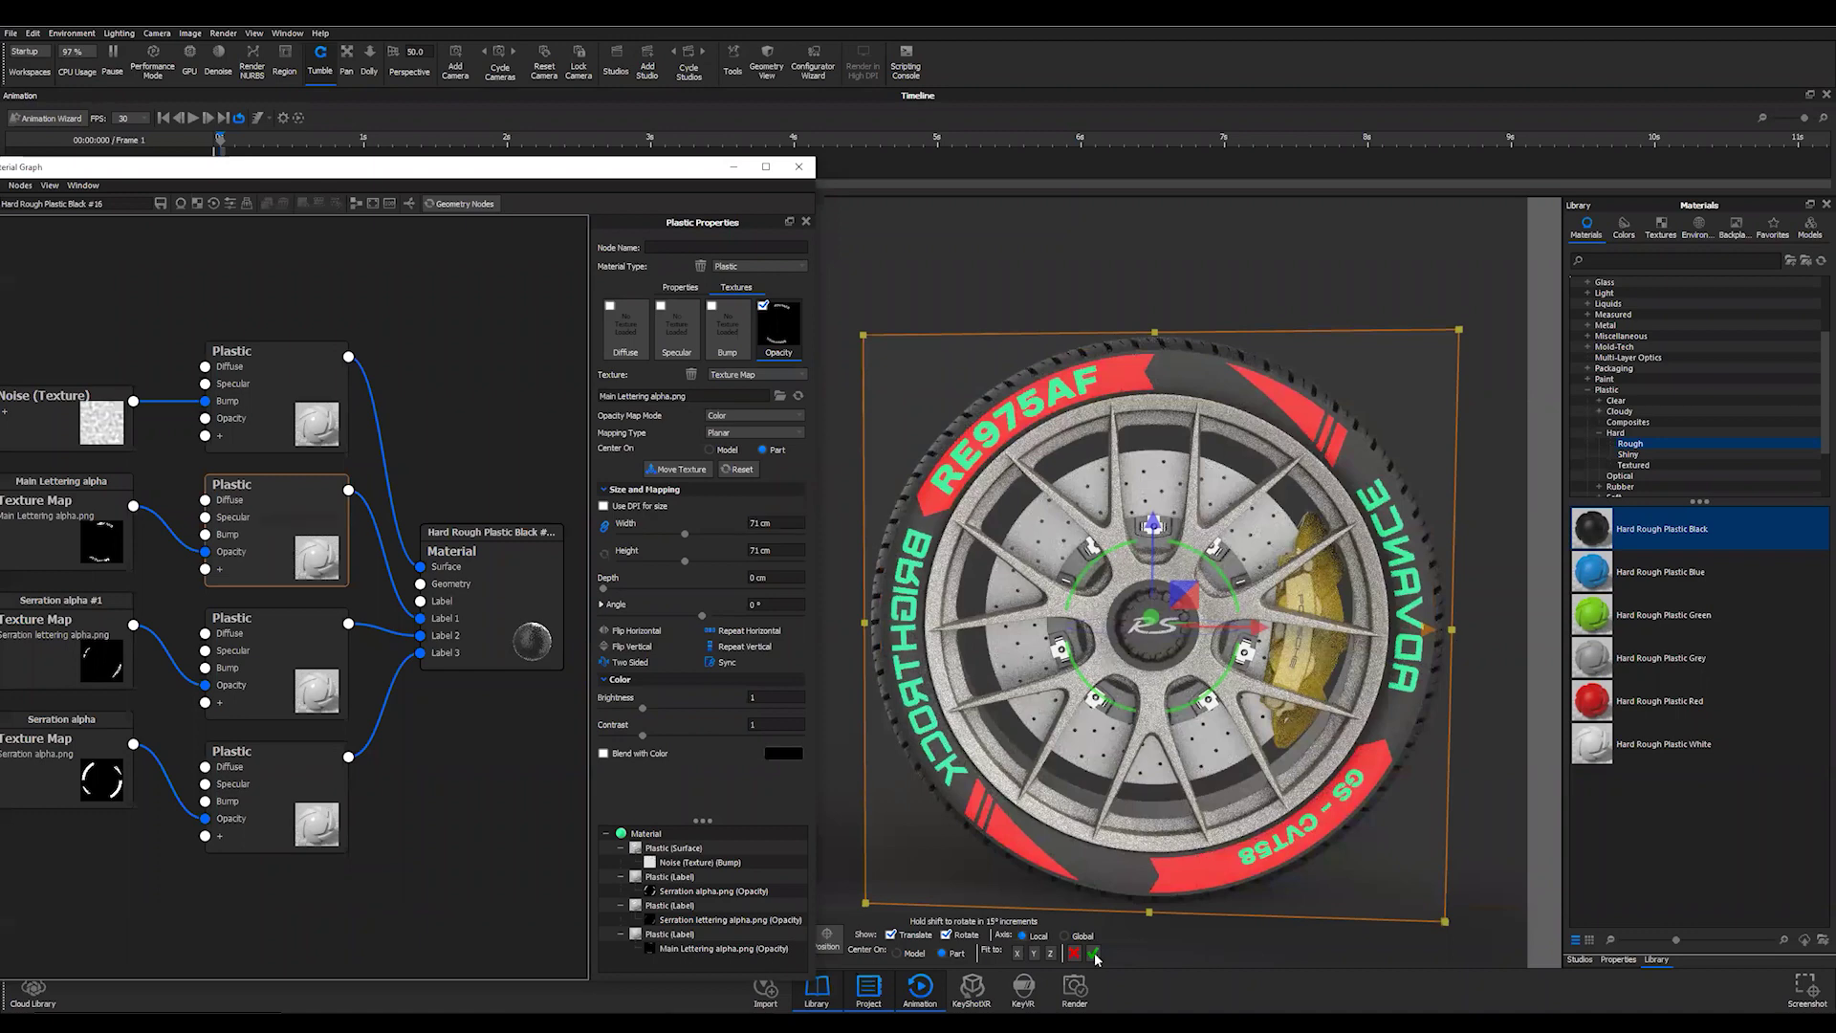
pyautogui.click(927, 410)
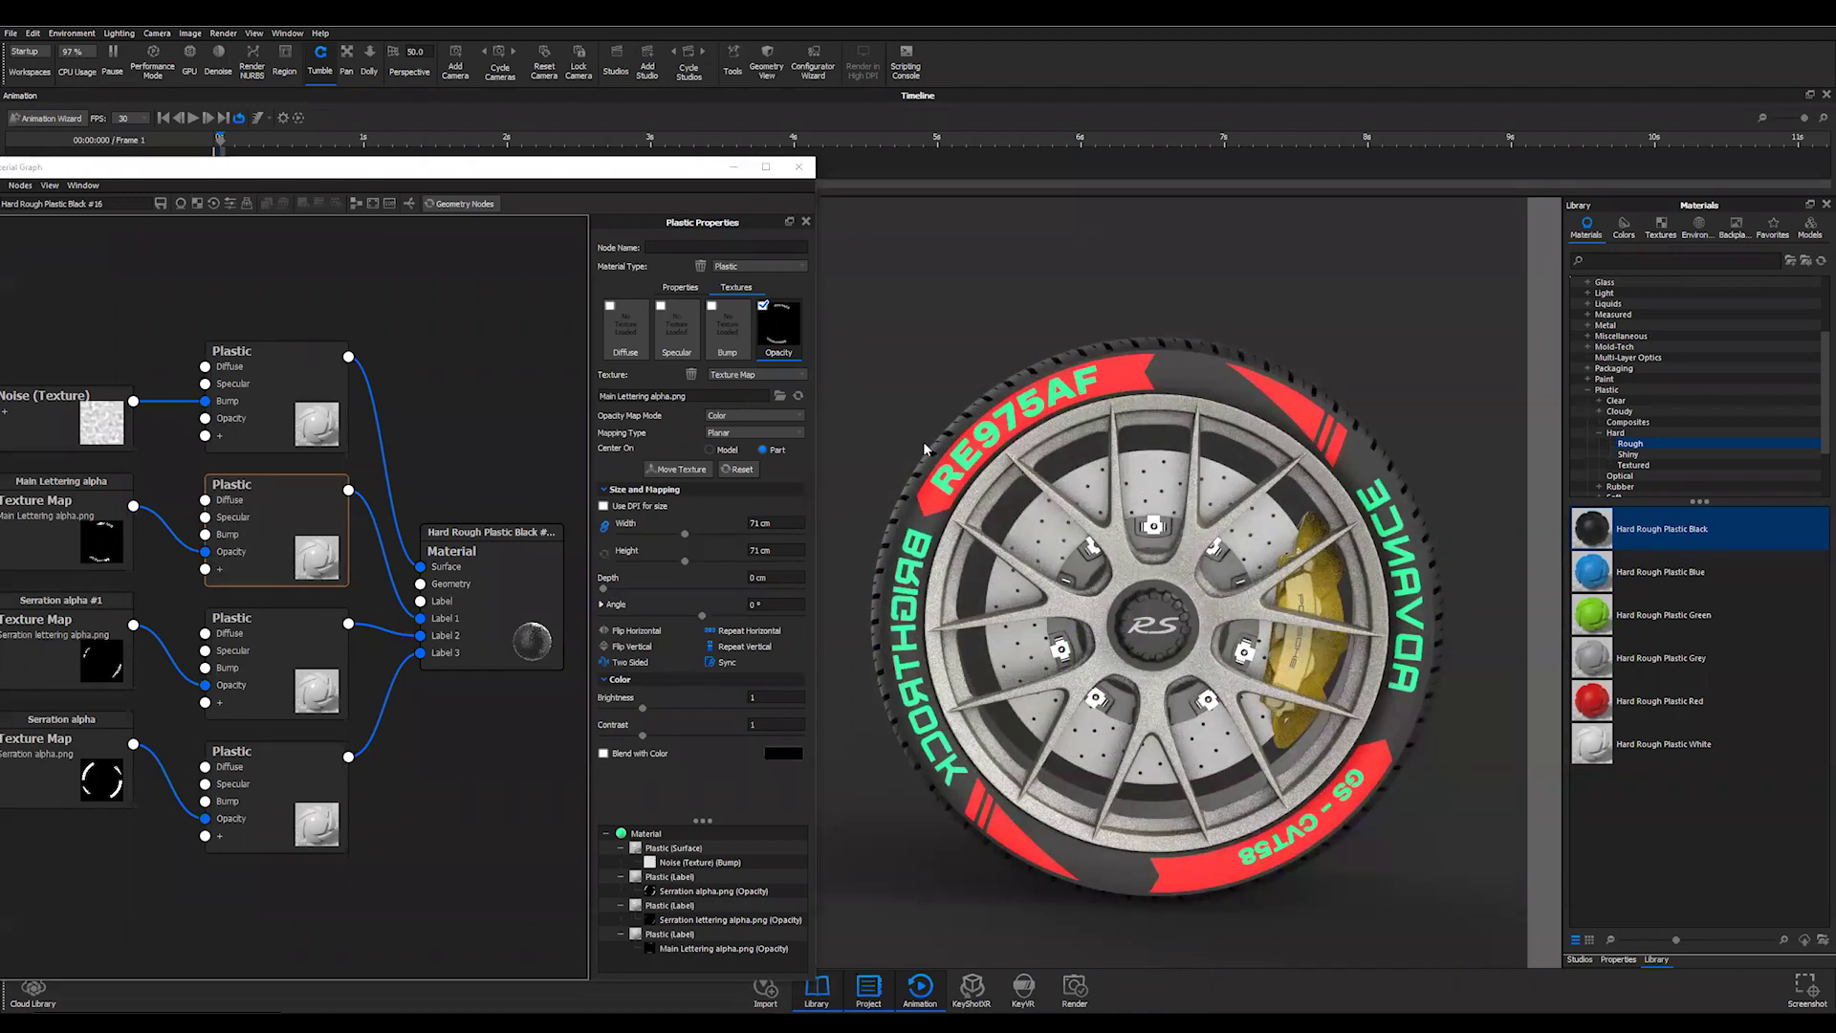
# - Load Serration lettering bump.png as the red serration label's bump texture and toggle its horizontal flip
pyautogui.moveTo(1402, 427)
pyautogui.mouseDown()
pyautogui.moveTo(1058, 297)
pyautogui.moveTo(1367, 430)
pyautogui.mouseUp()
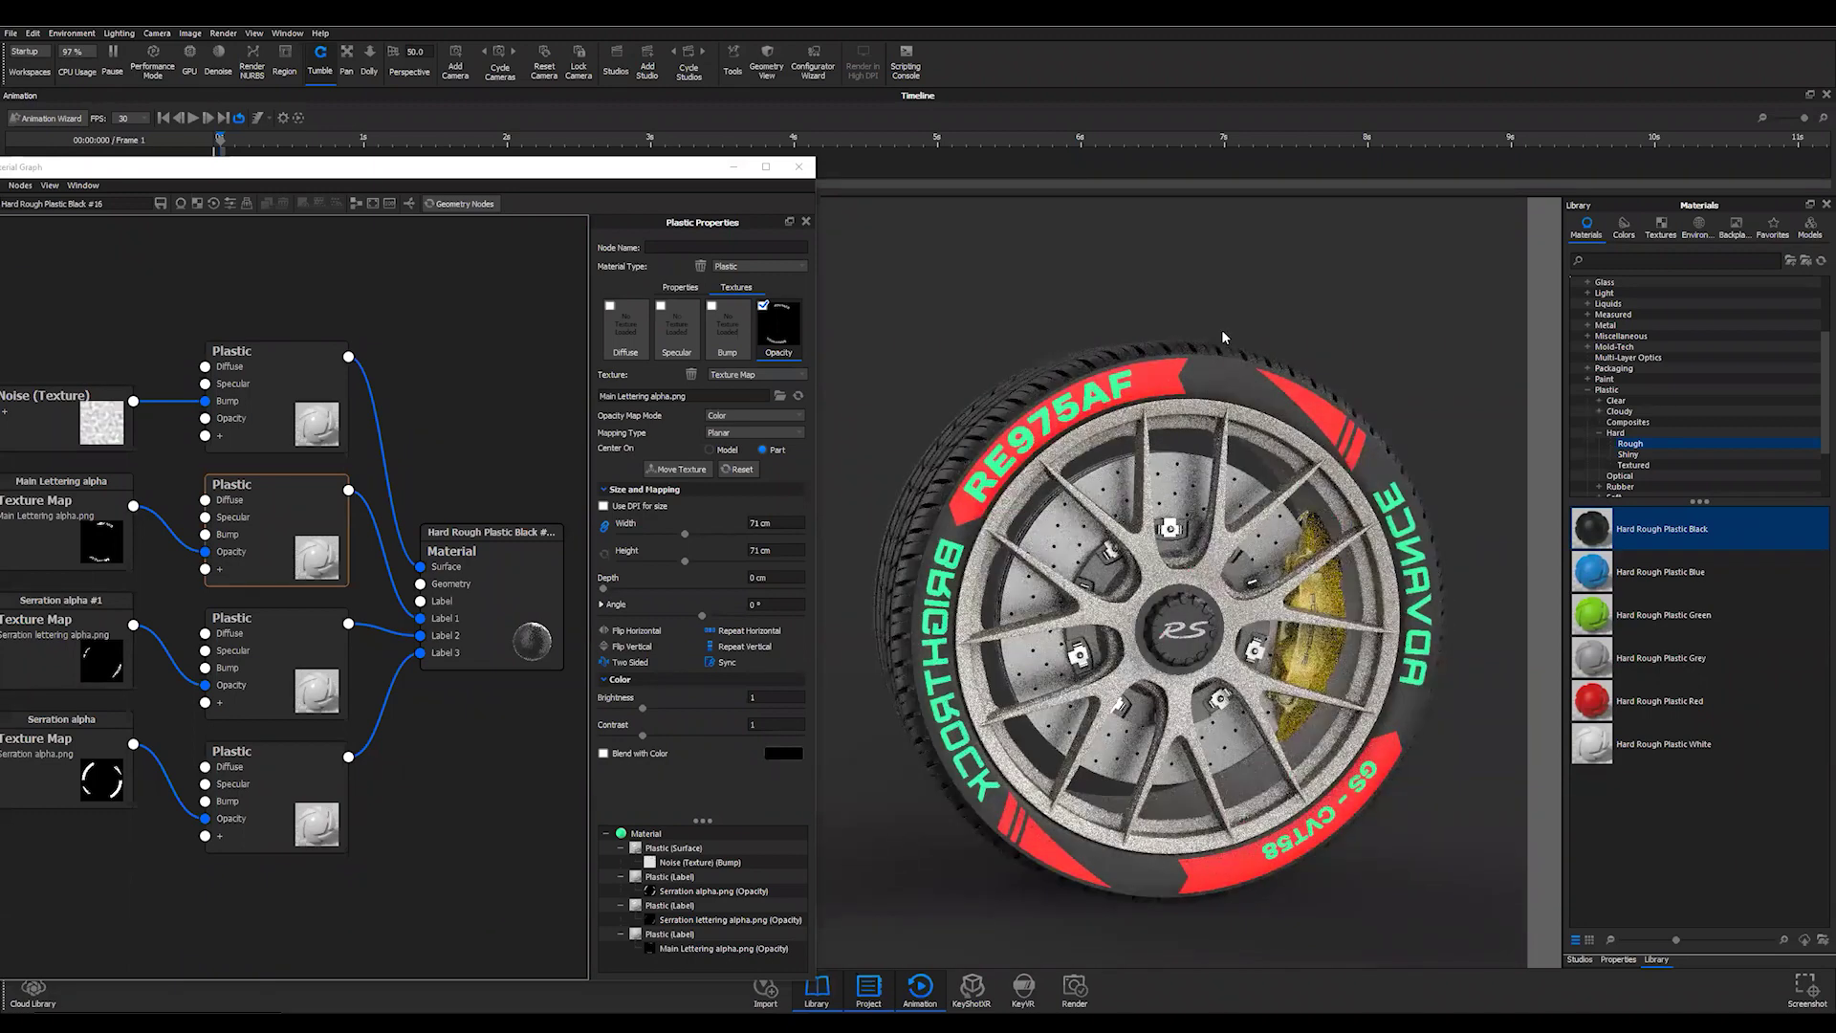
pyautogui.moveTo(1143, 483); pyautogui.dragTo(1250, 435)
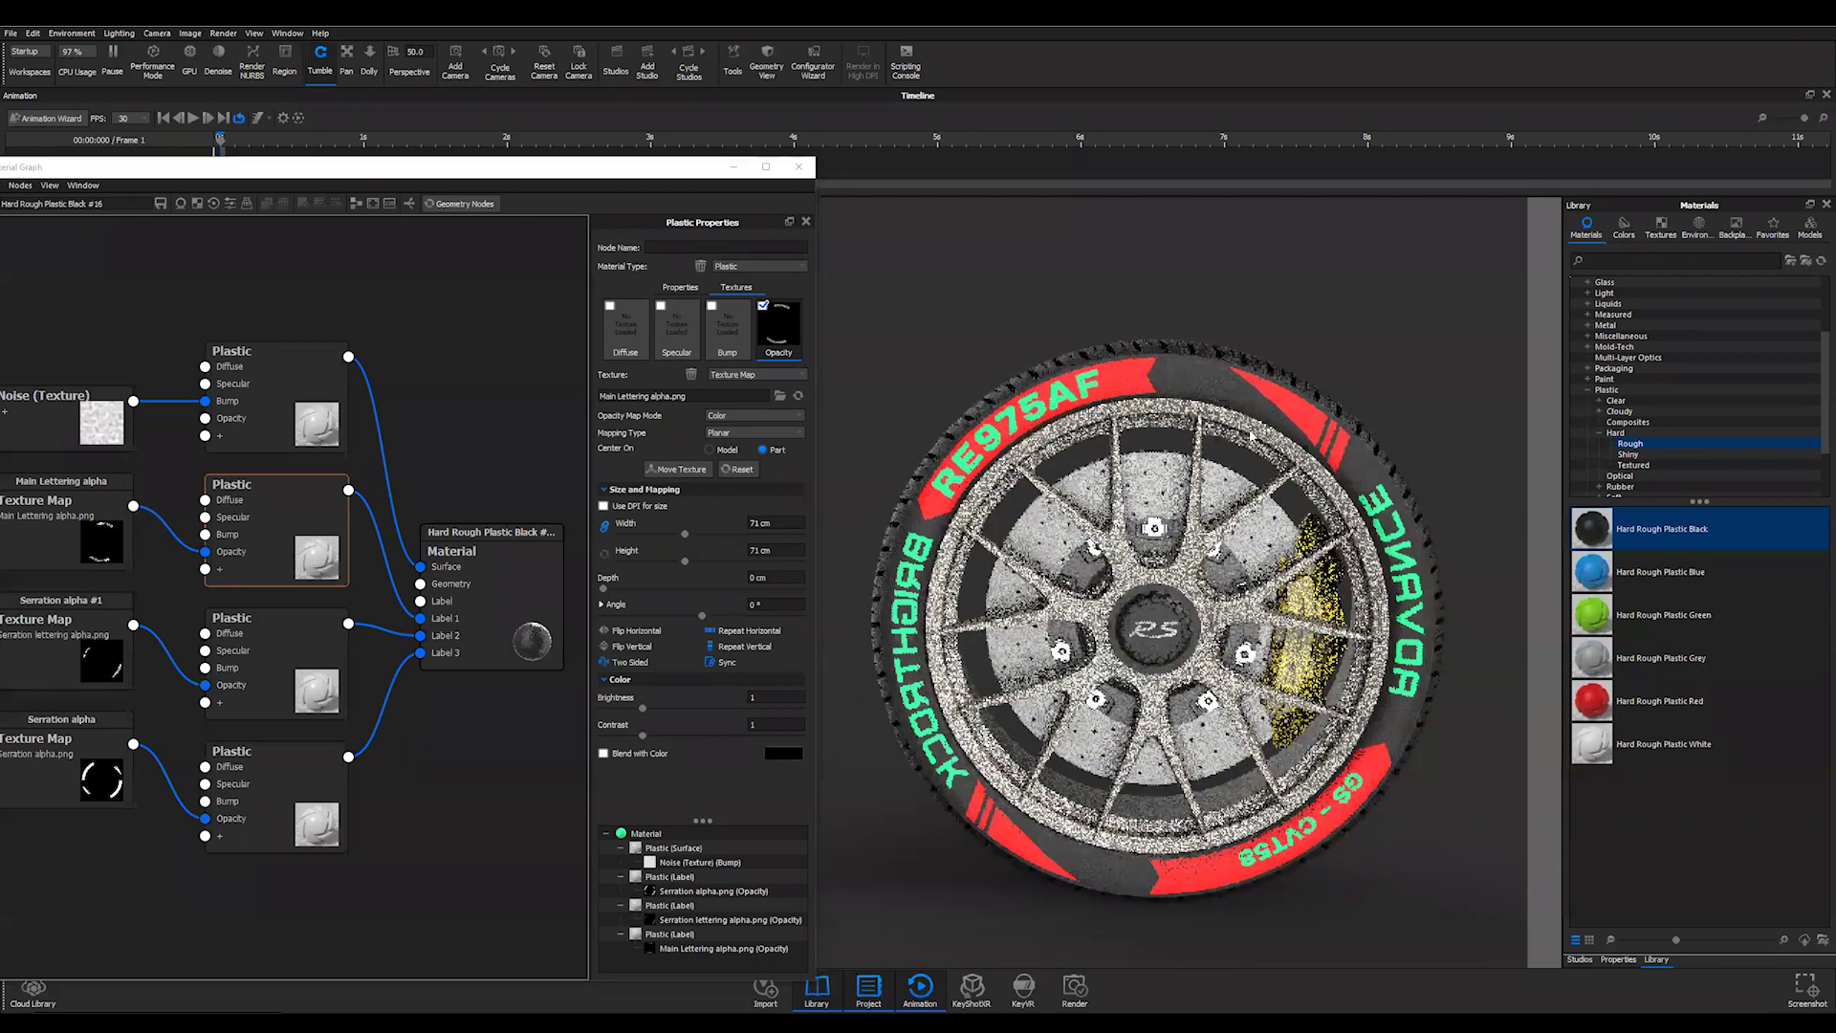
pyautogui.scroll(3, 1251, 435)
pyautogui.scroll(-1, 1251, 436)
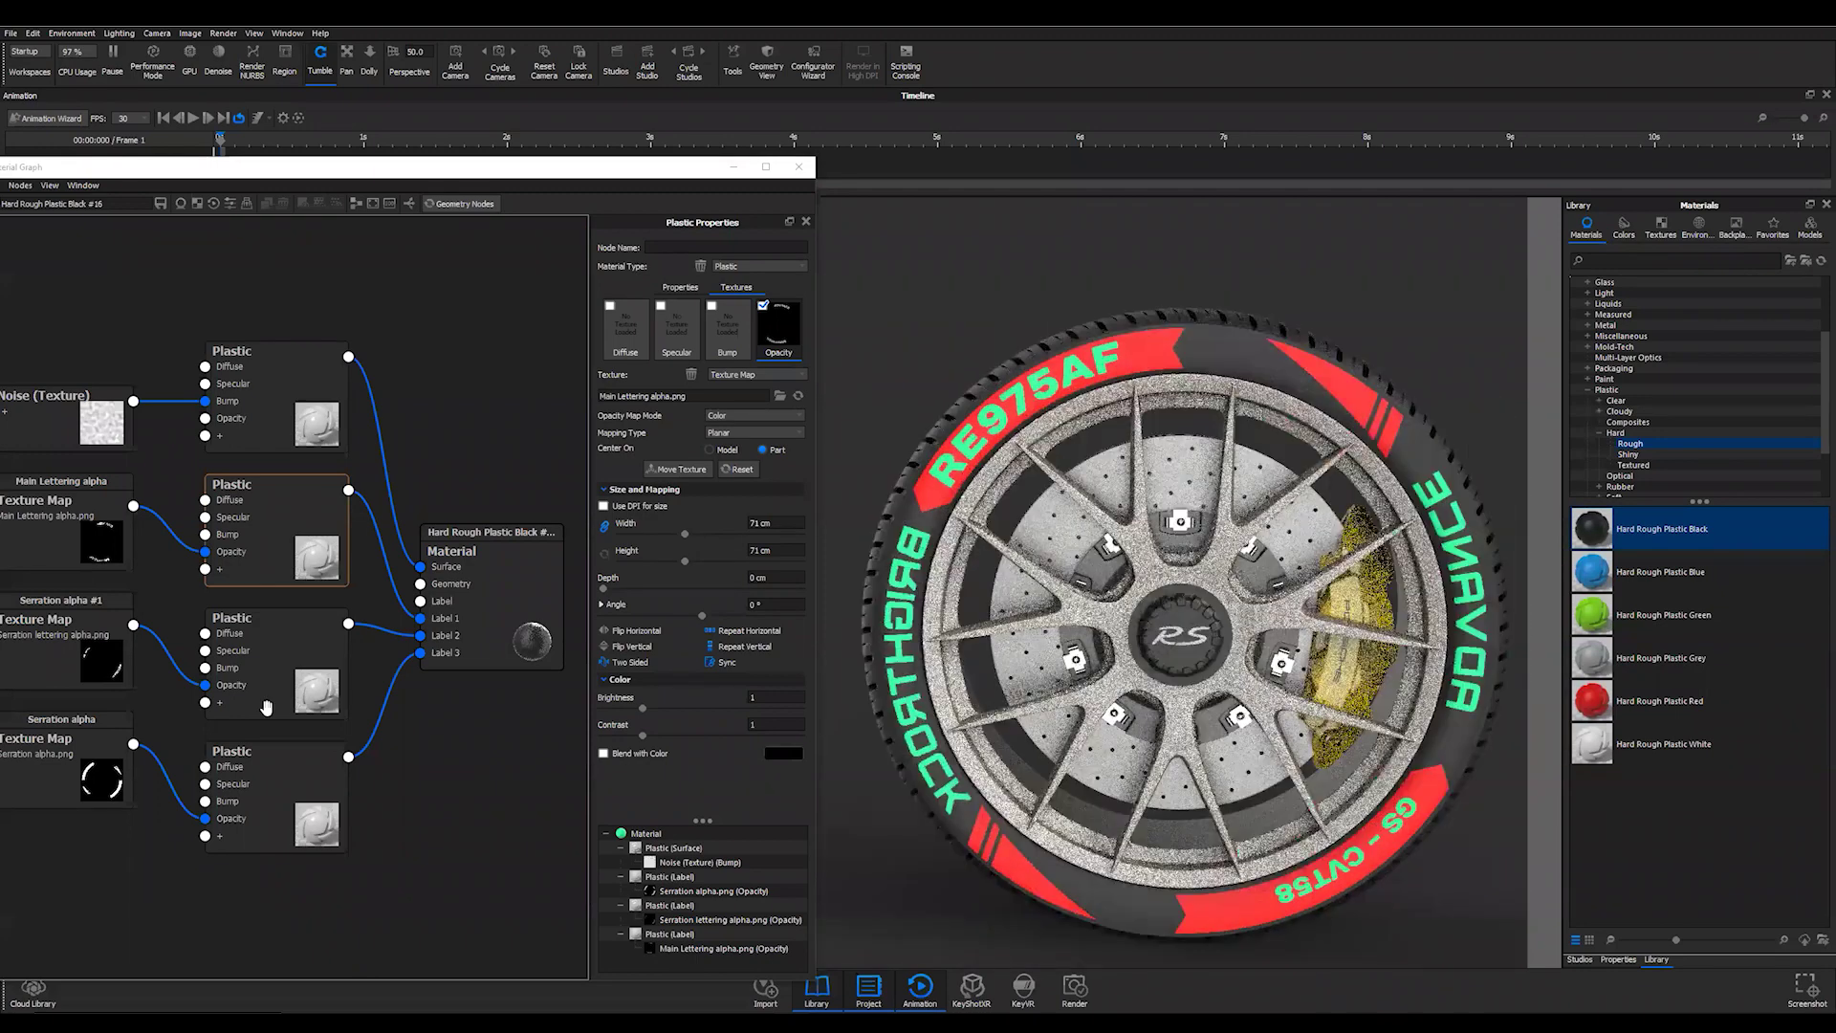
pyautogui.click(283, 767)
pyautogui.click(735, 287)
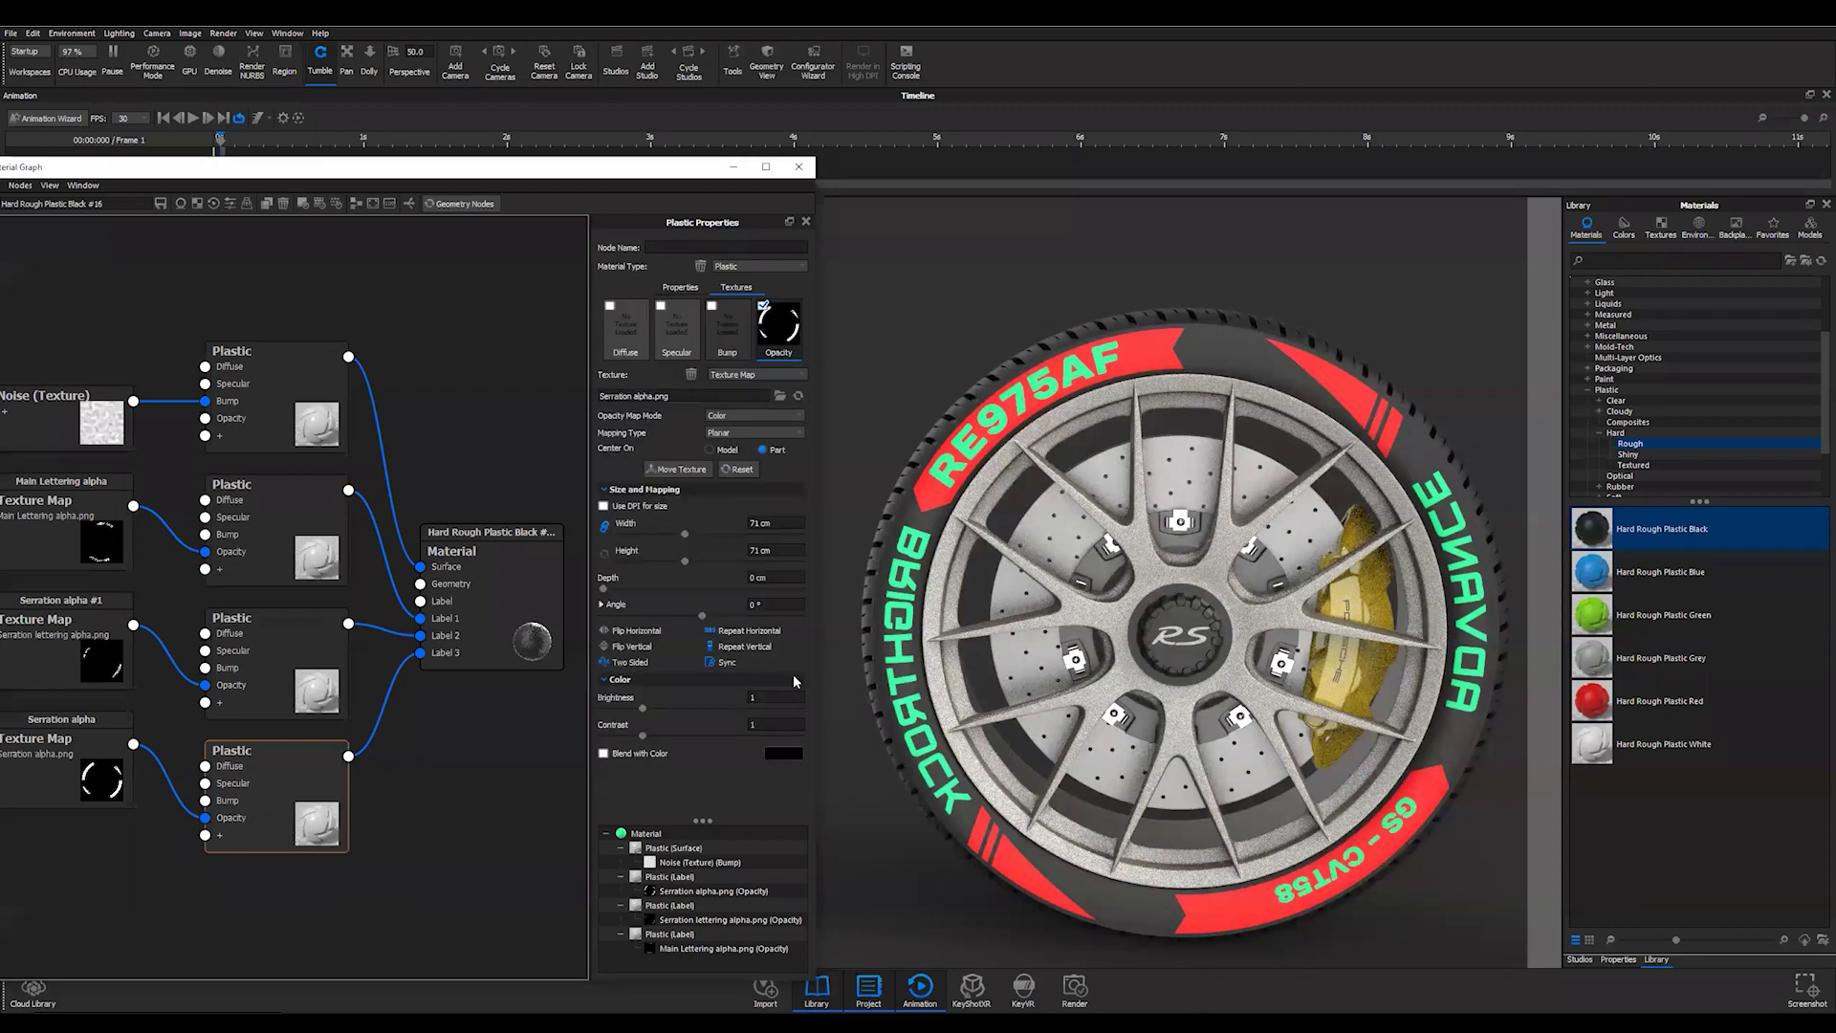
pyautogui.click(731, 325)
pyautogui.doubleClick(736, 325)
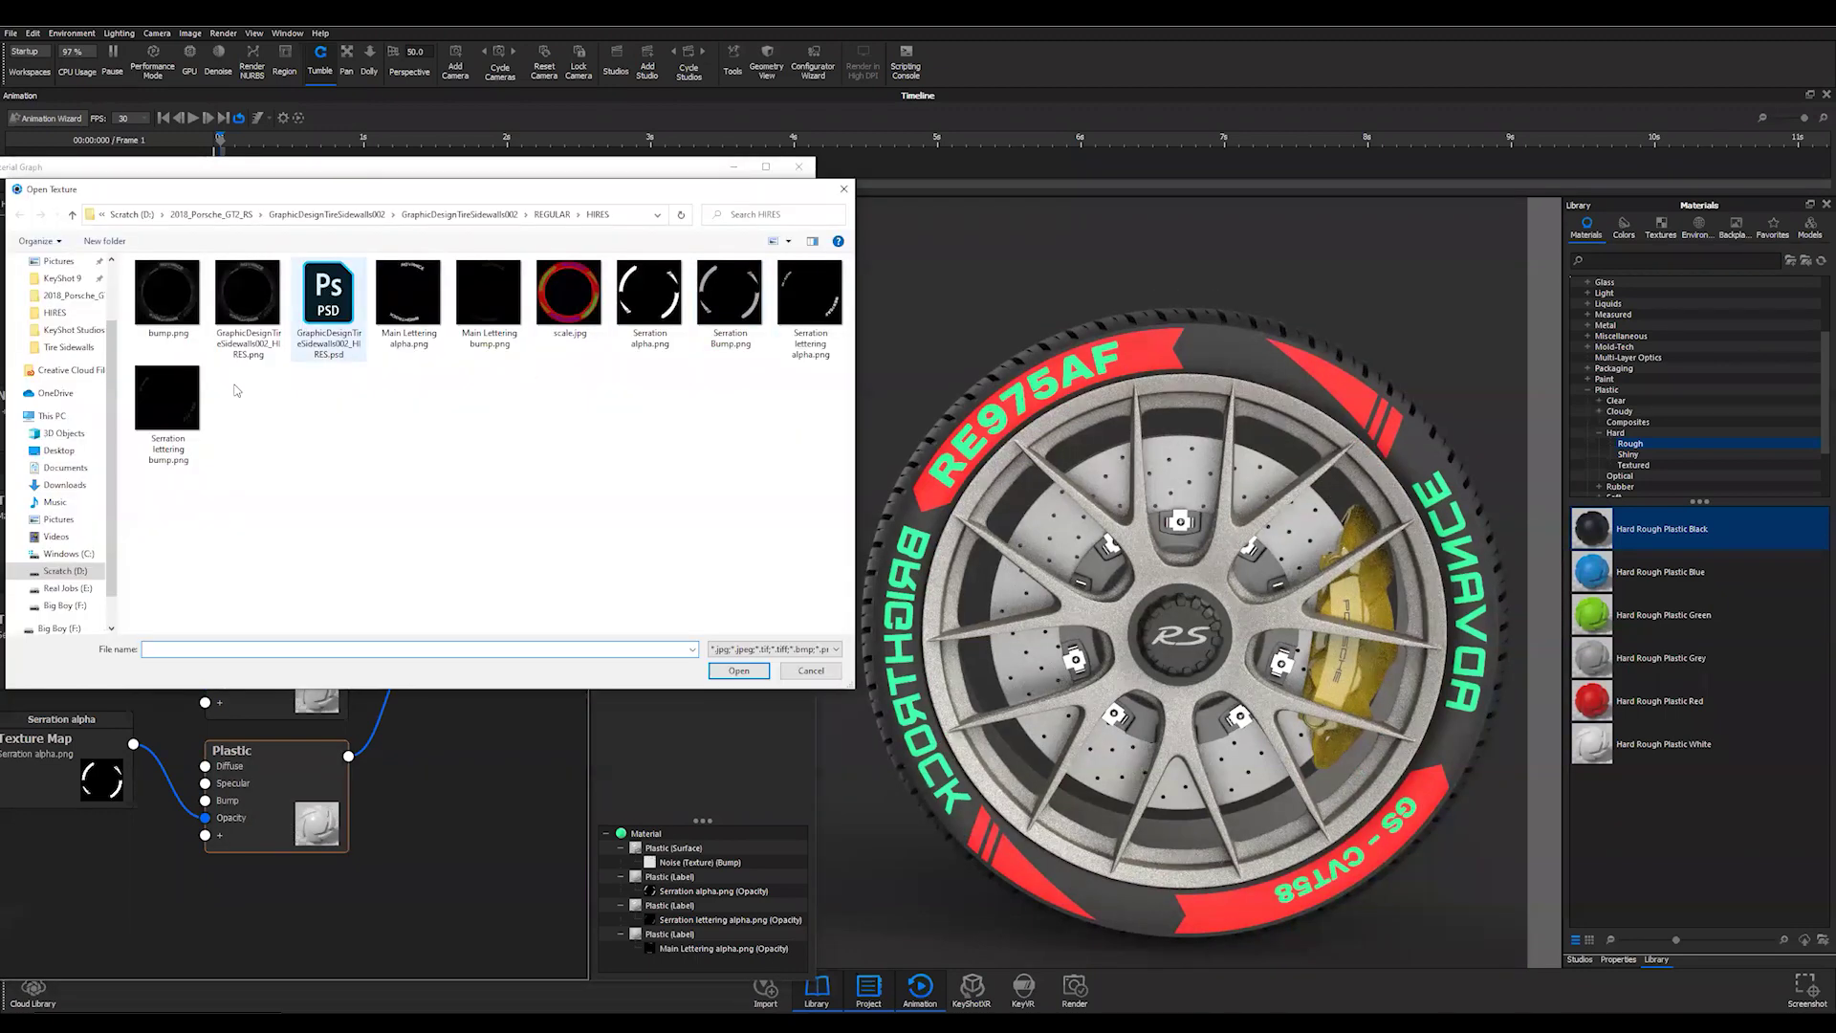
pyautogui.click(164, 423)
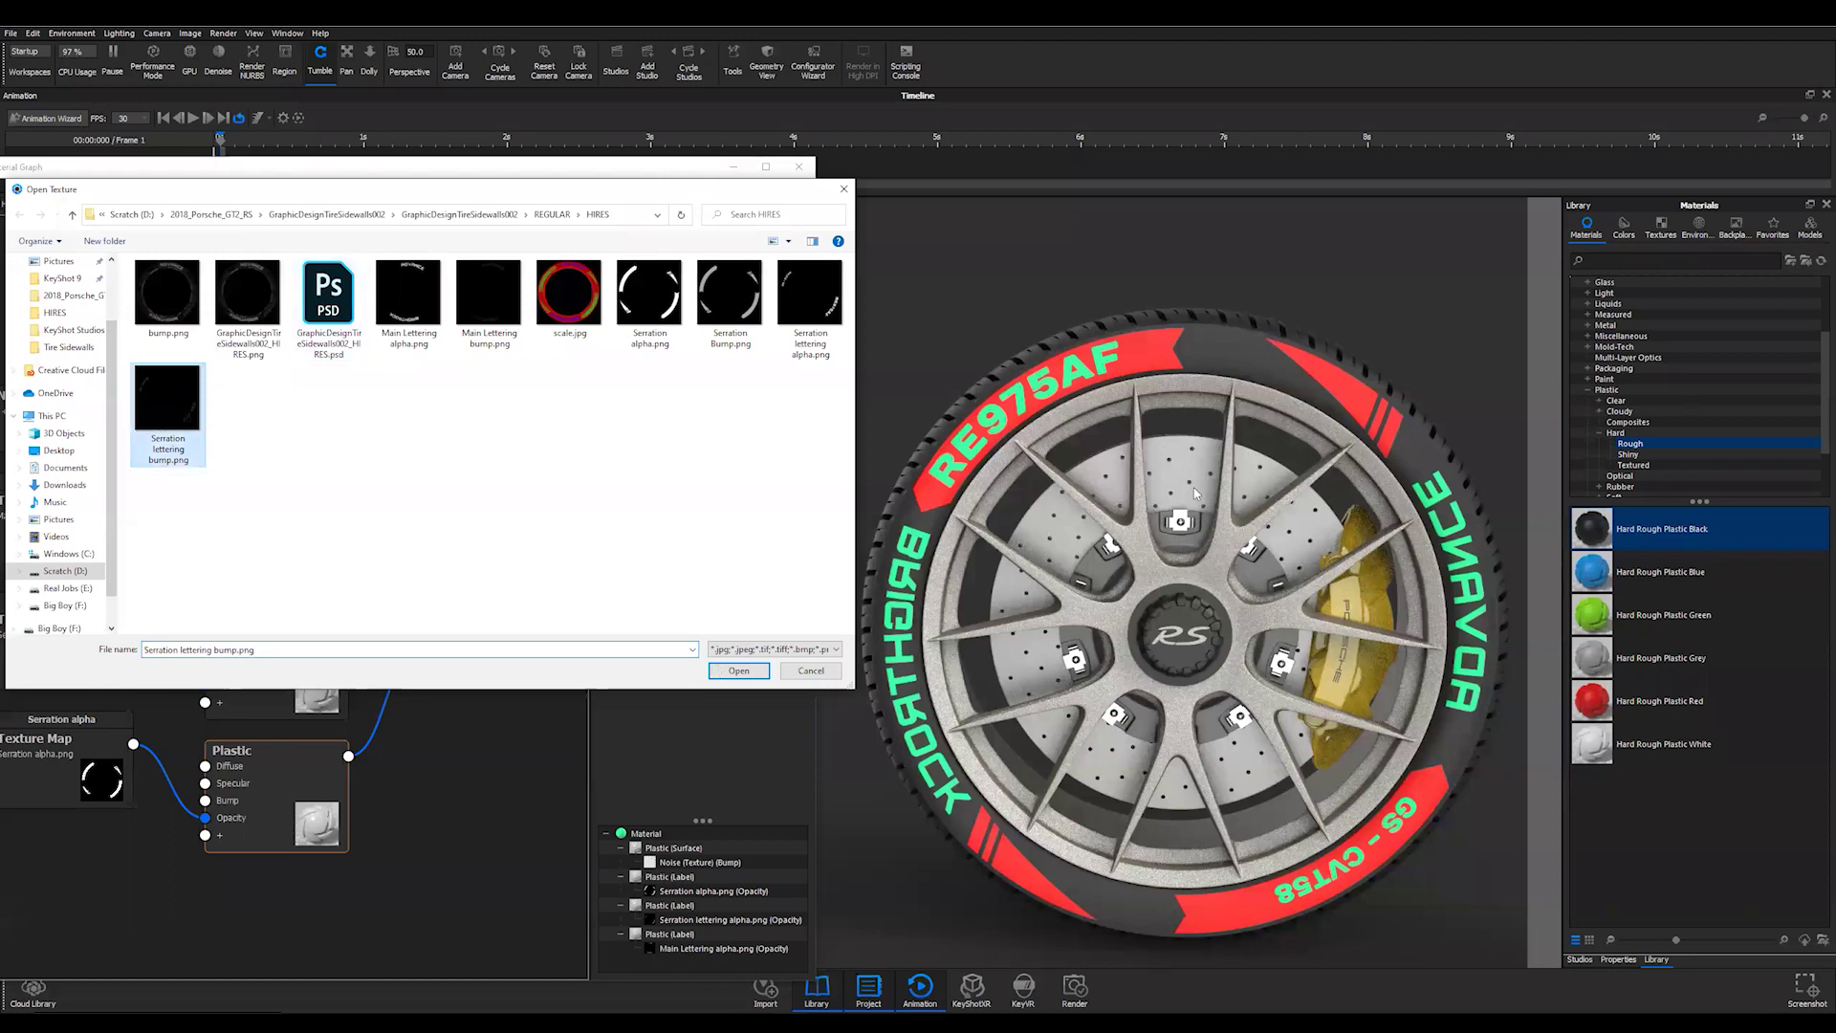
pyautogui.press('Return')
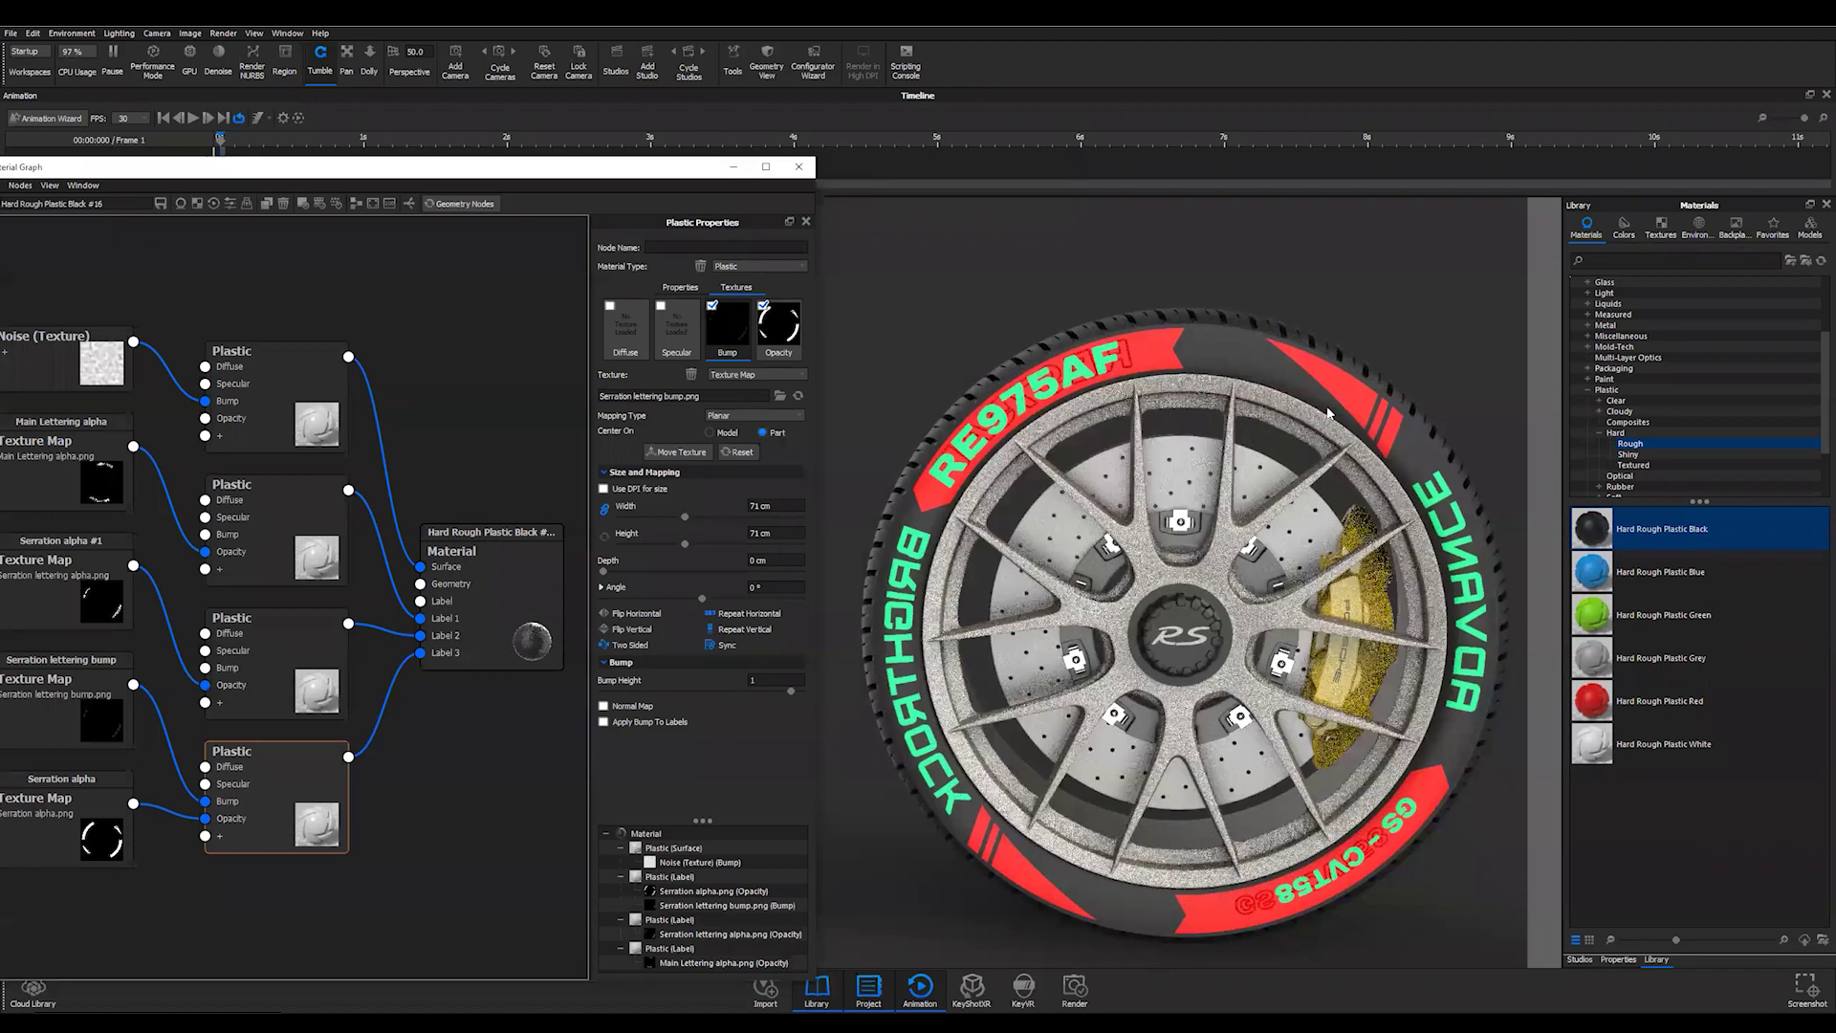
pyautogui.scroll(5, 1167, 512)
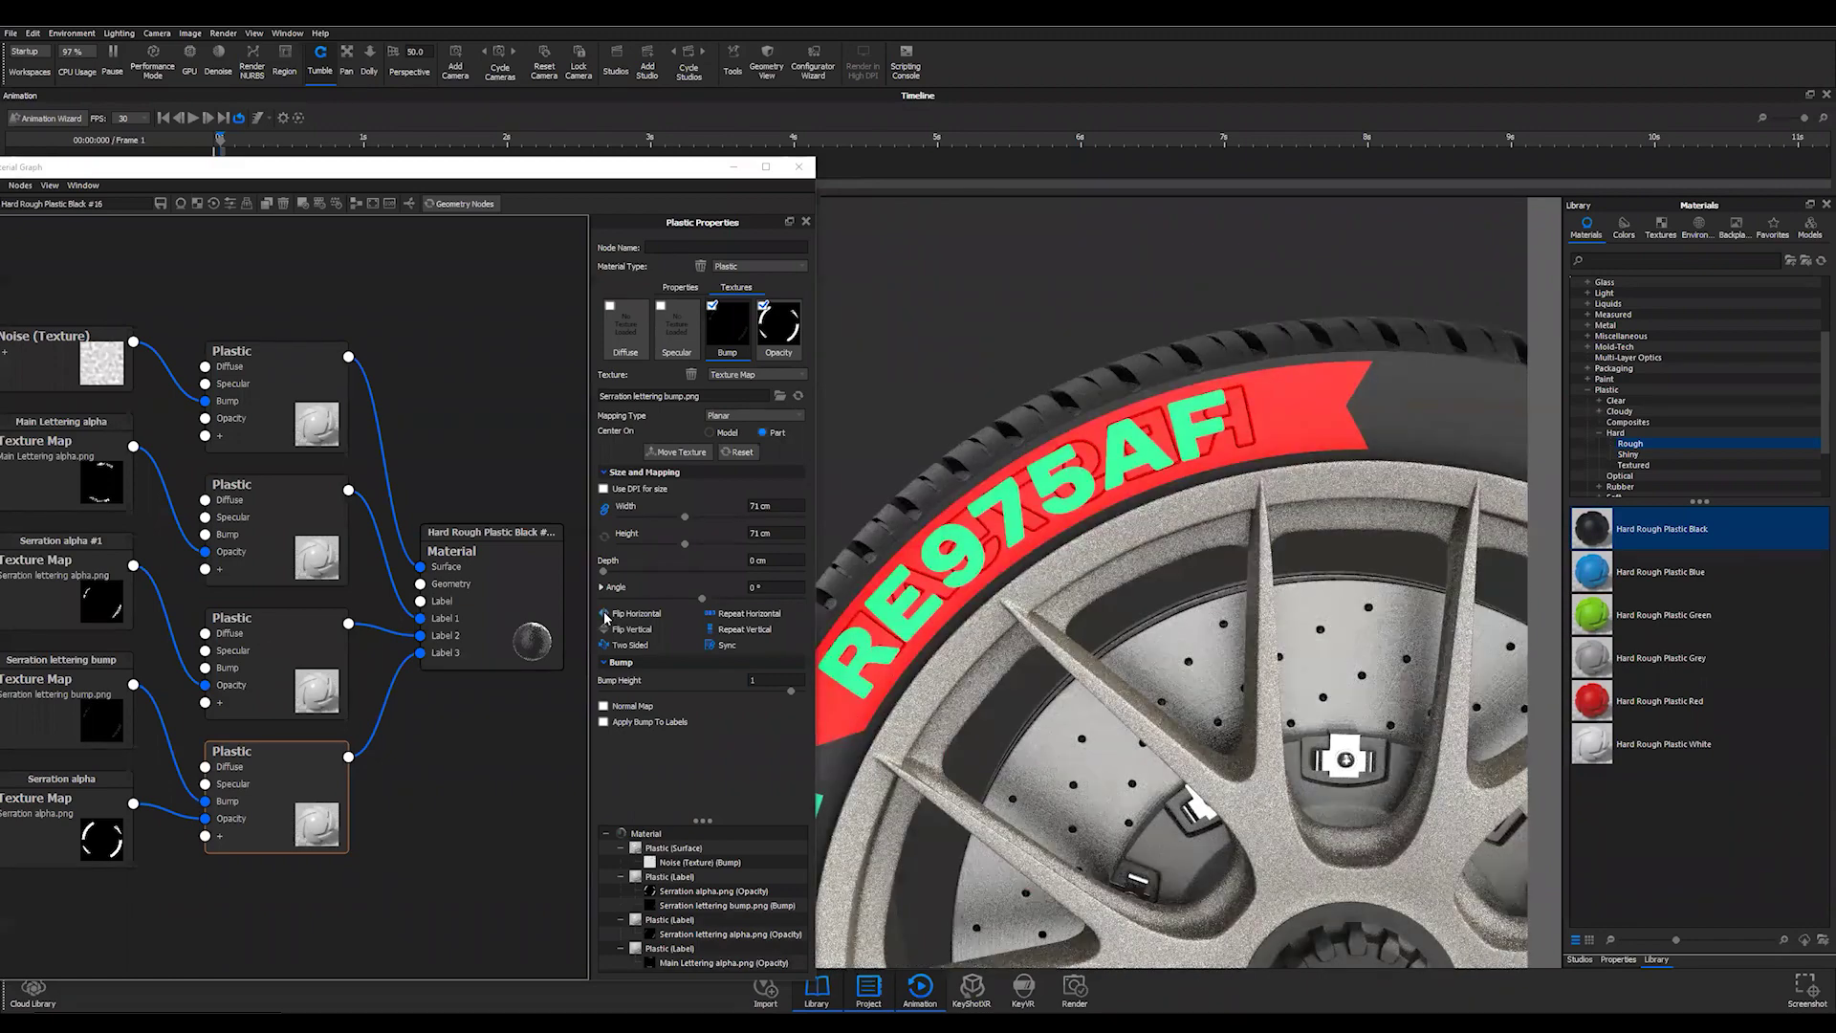
pyautogui.click(604, 614)
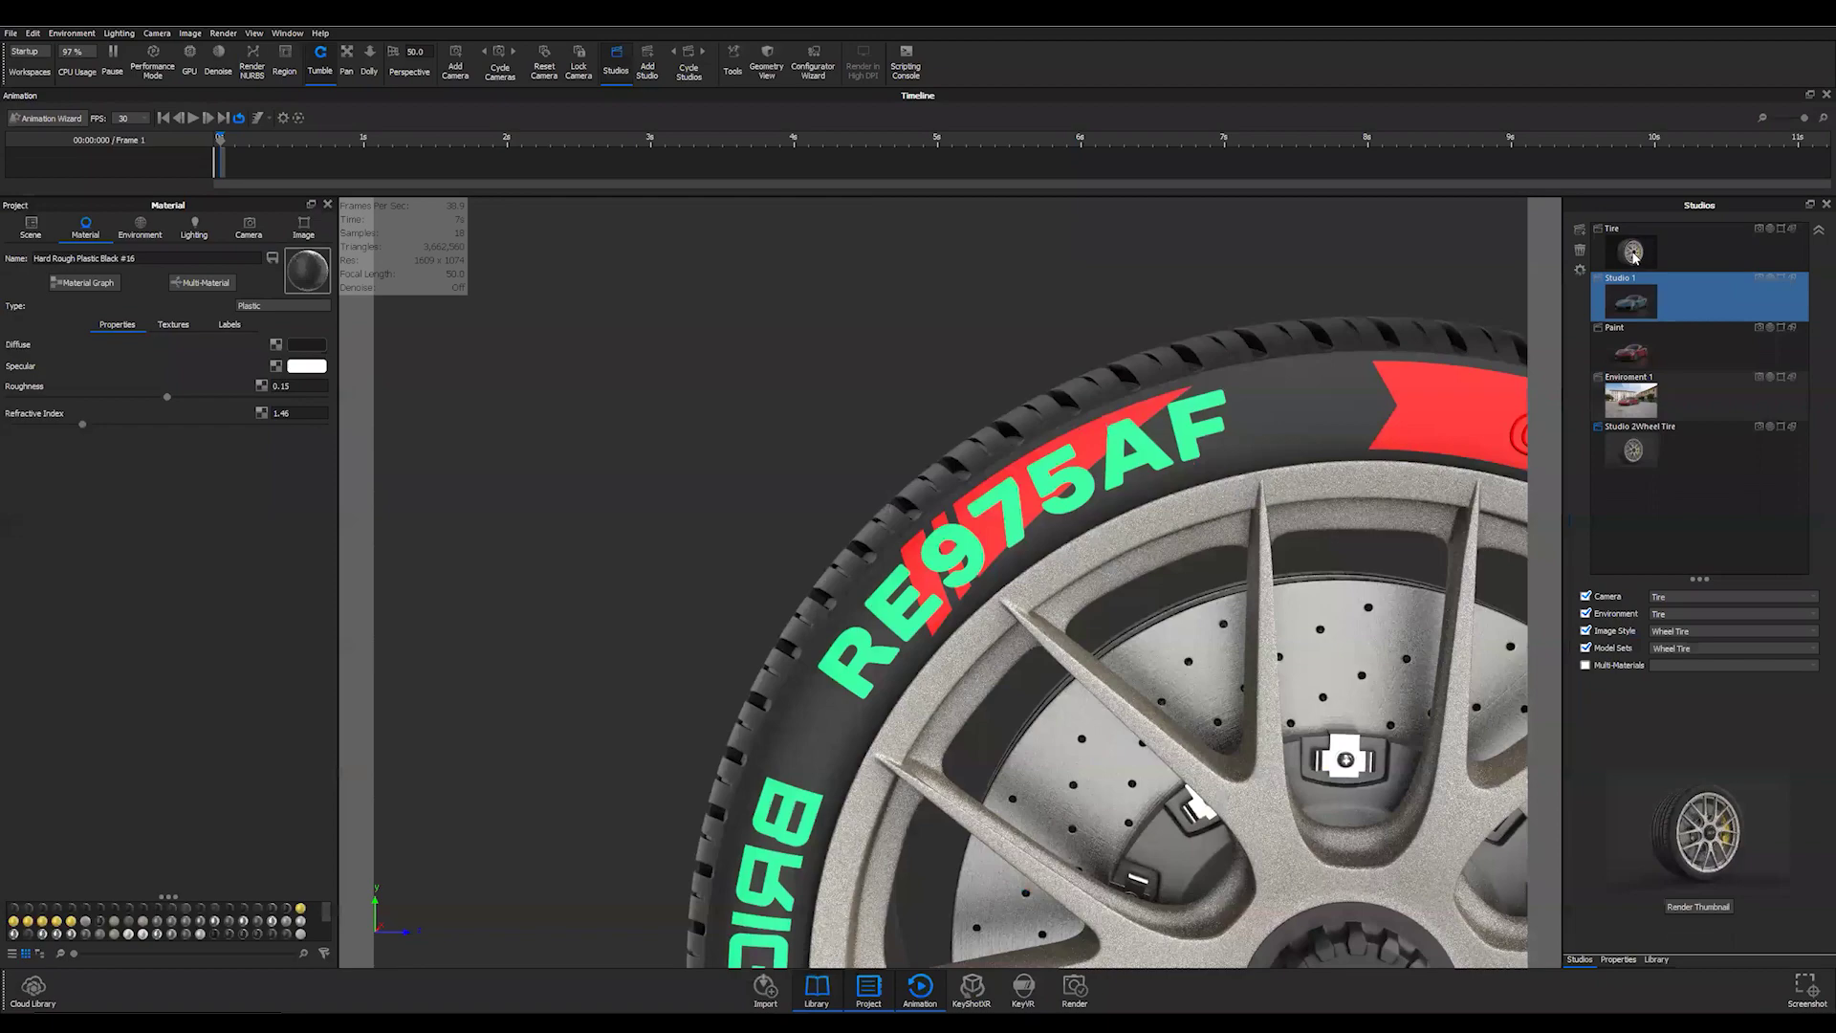
# - Activate the Tire studio and examine the finished tire's serration and raised lettering up close
pyautogui.click(1633, 254)
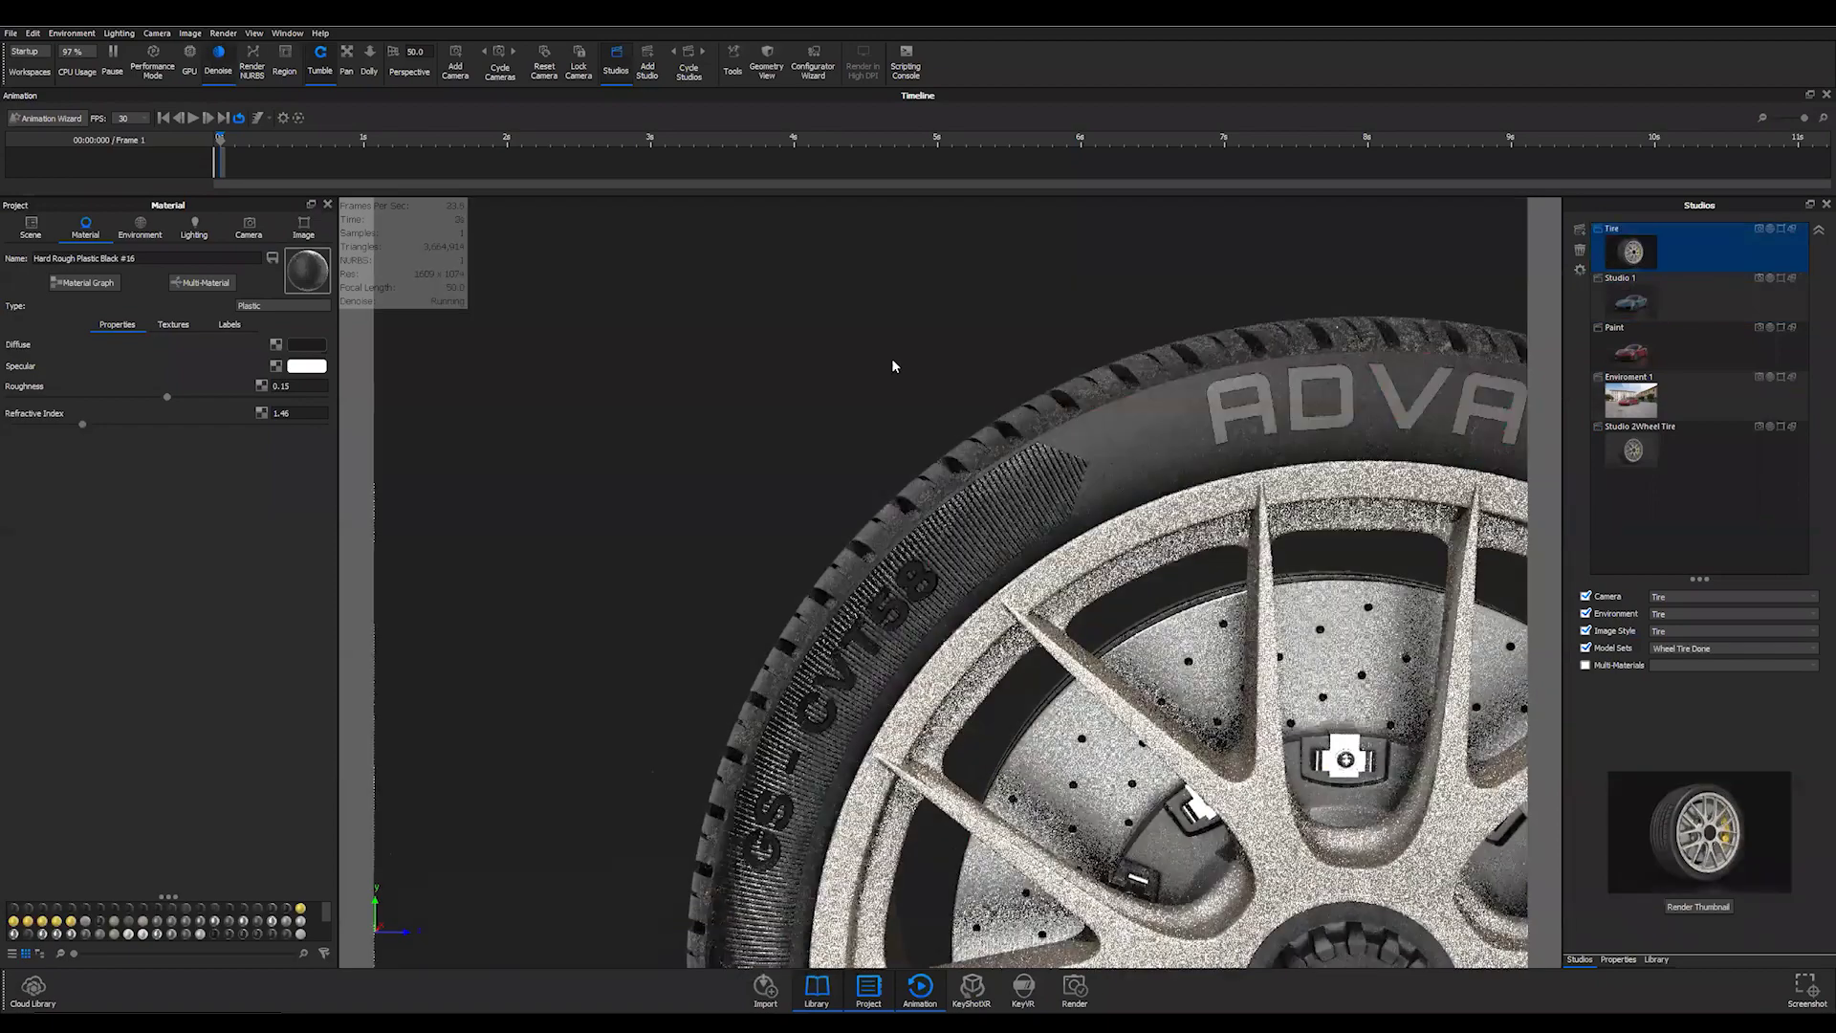
pyautogui.moveTo(877, 462); pyautogui.dragTo(1348, 681)
pyautogui.moveTo(953, 647); pyautogui.dragTo(97, 280)
pyautogui.moveTo(383, 383); pyautogui.dragTo(296, 268, button='middle')
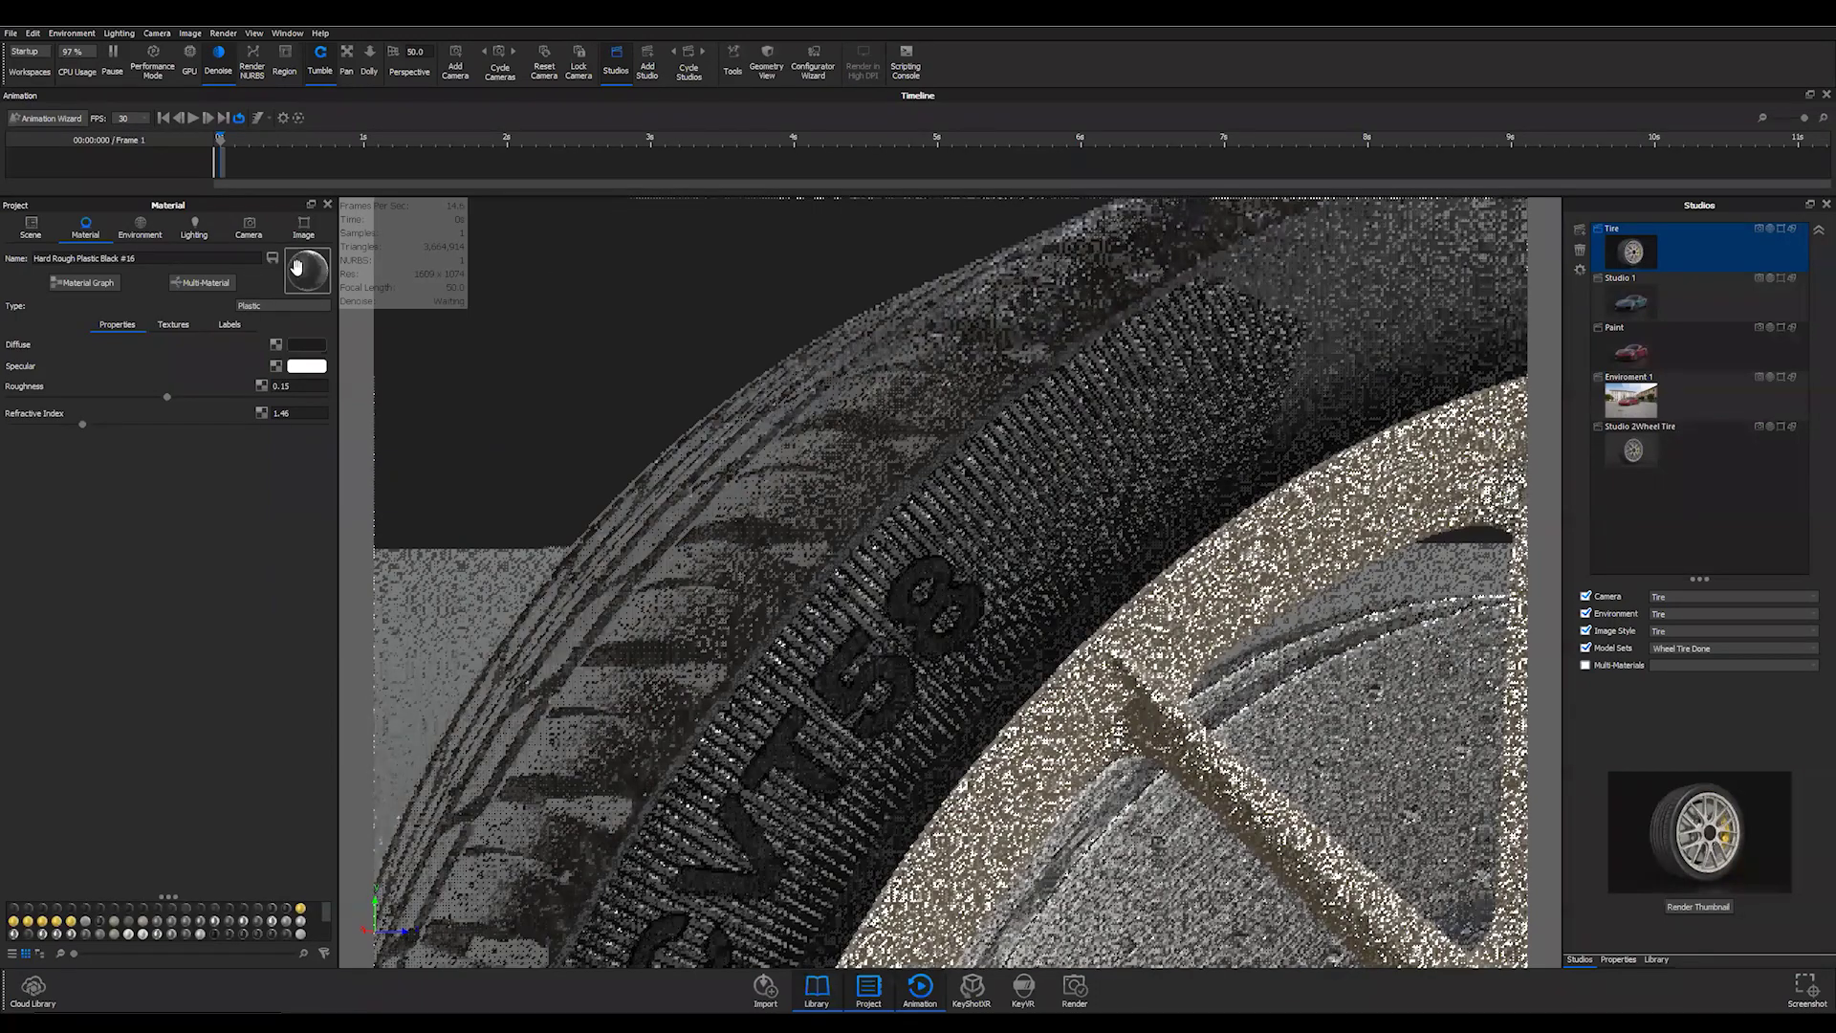
# - Move the Noise texture and surface Plastic nodes up in the material graph and open the red serration label's Plastic properties
pyautogui.click(83, 282)
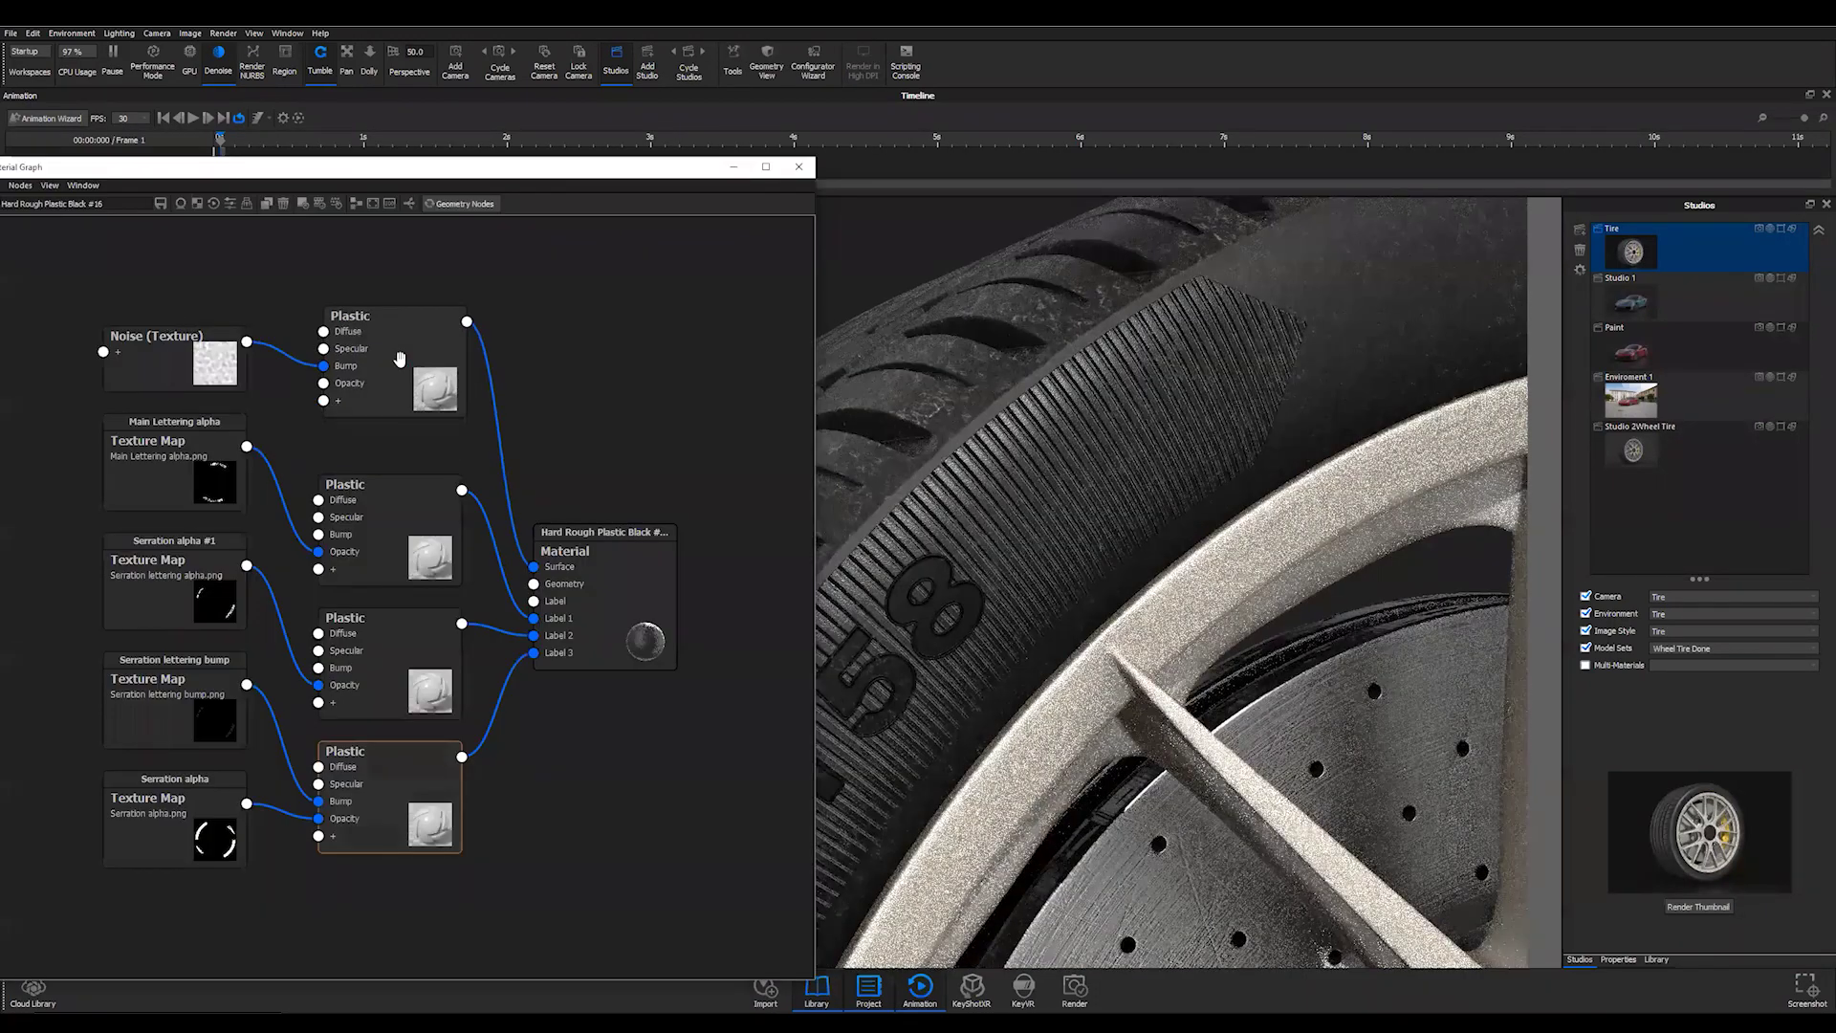
pyautogui.moveTo(162, 359); pyautogui.dragTo(163, 331)
pyautogui.moveTo(412, 374); pyautogui.dragTo(402, 368)
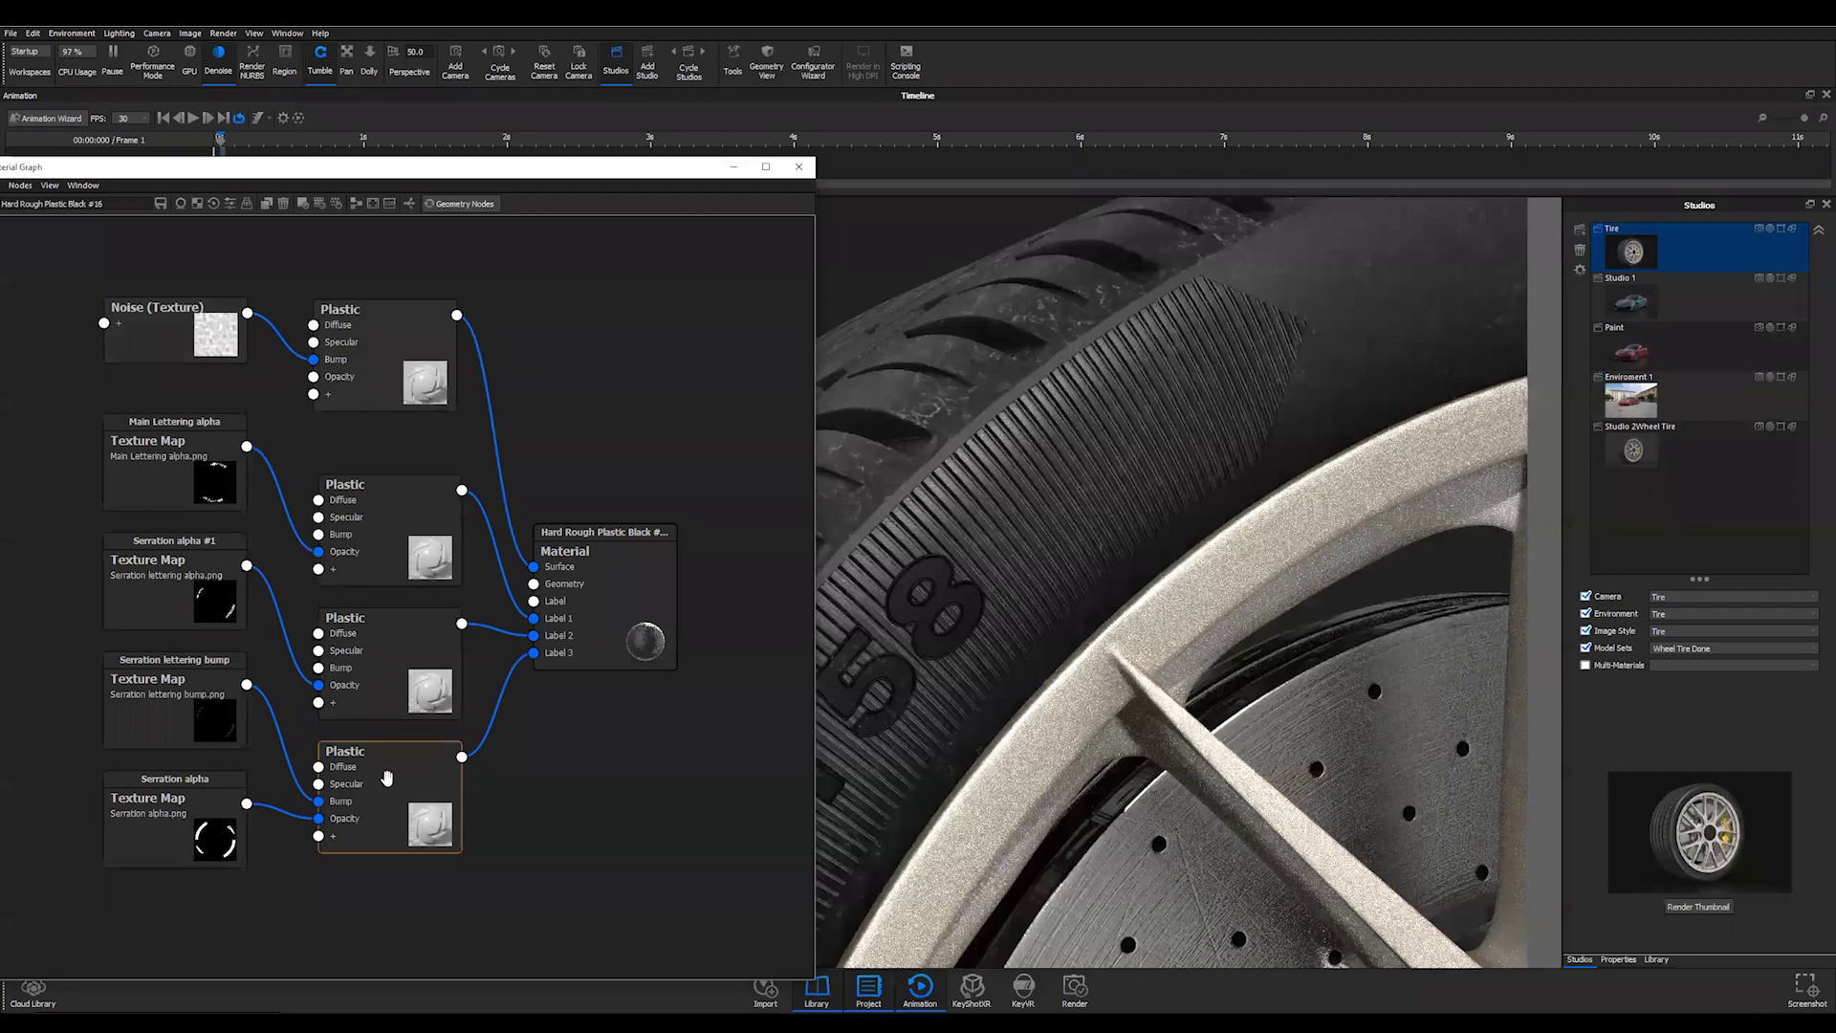
pyautogui.doubleClick(387, 777)
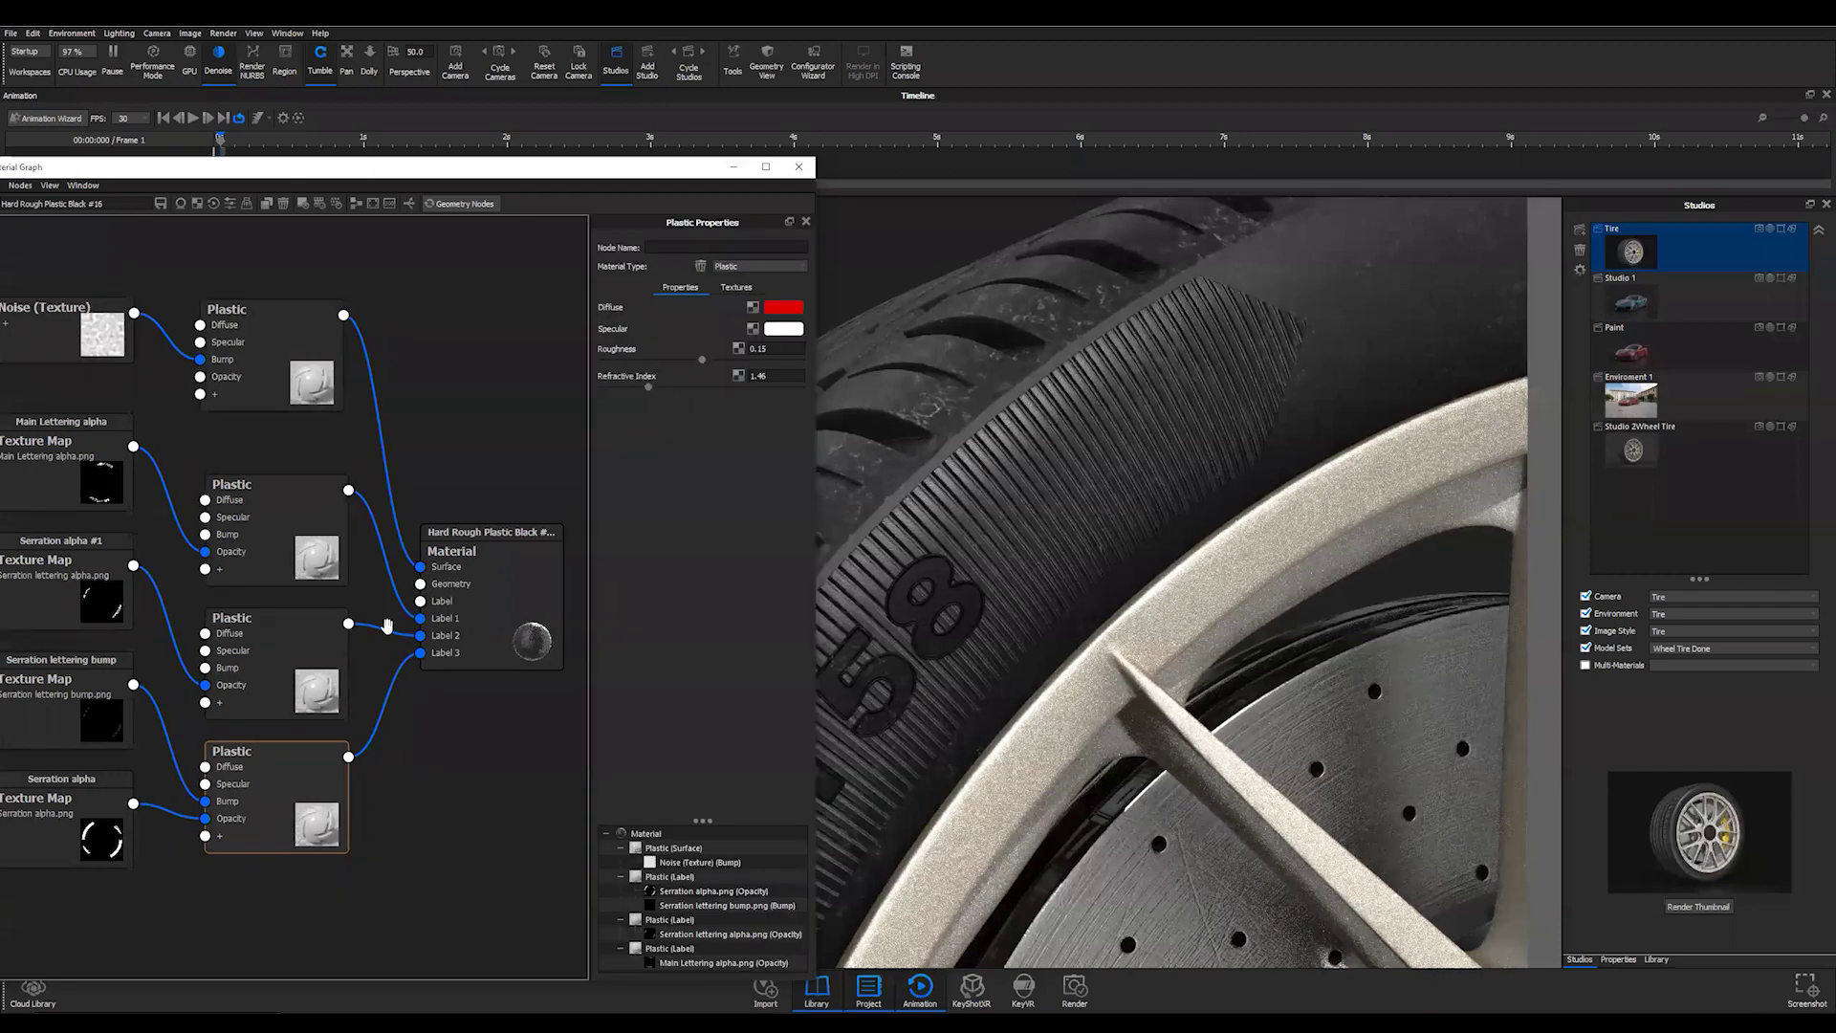
# - Open the finished tire's Rubber #4 material graph and move the overlapping Color Gradient node down beside the serration lettering maps
pyautogui.click(735, 289)
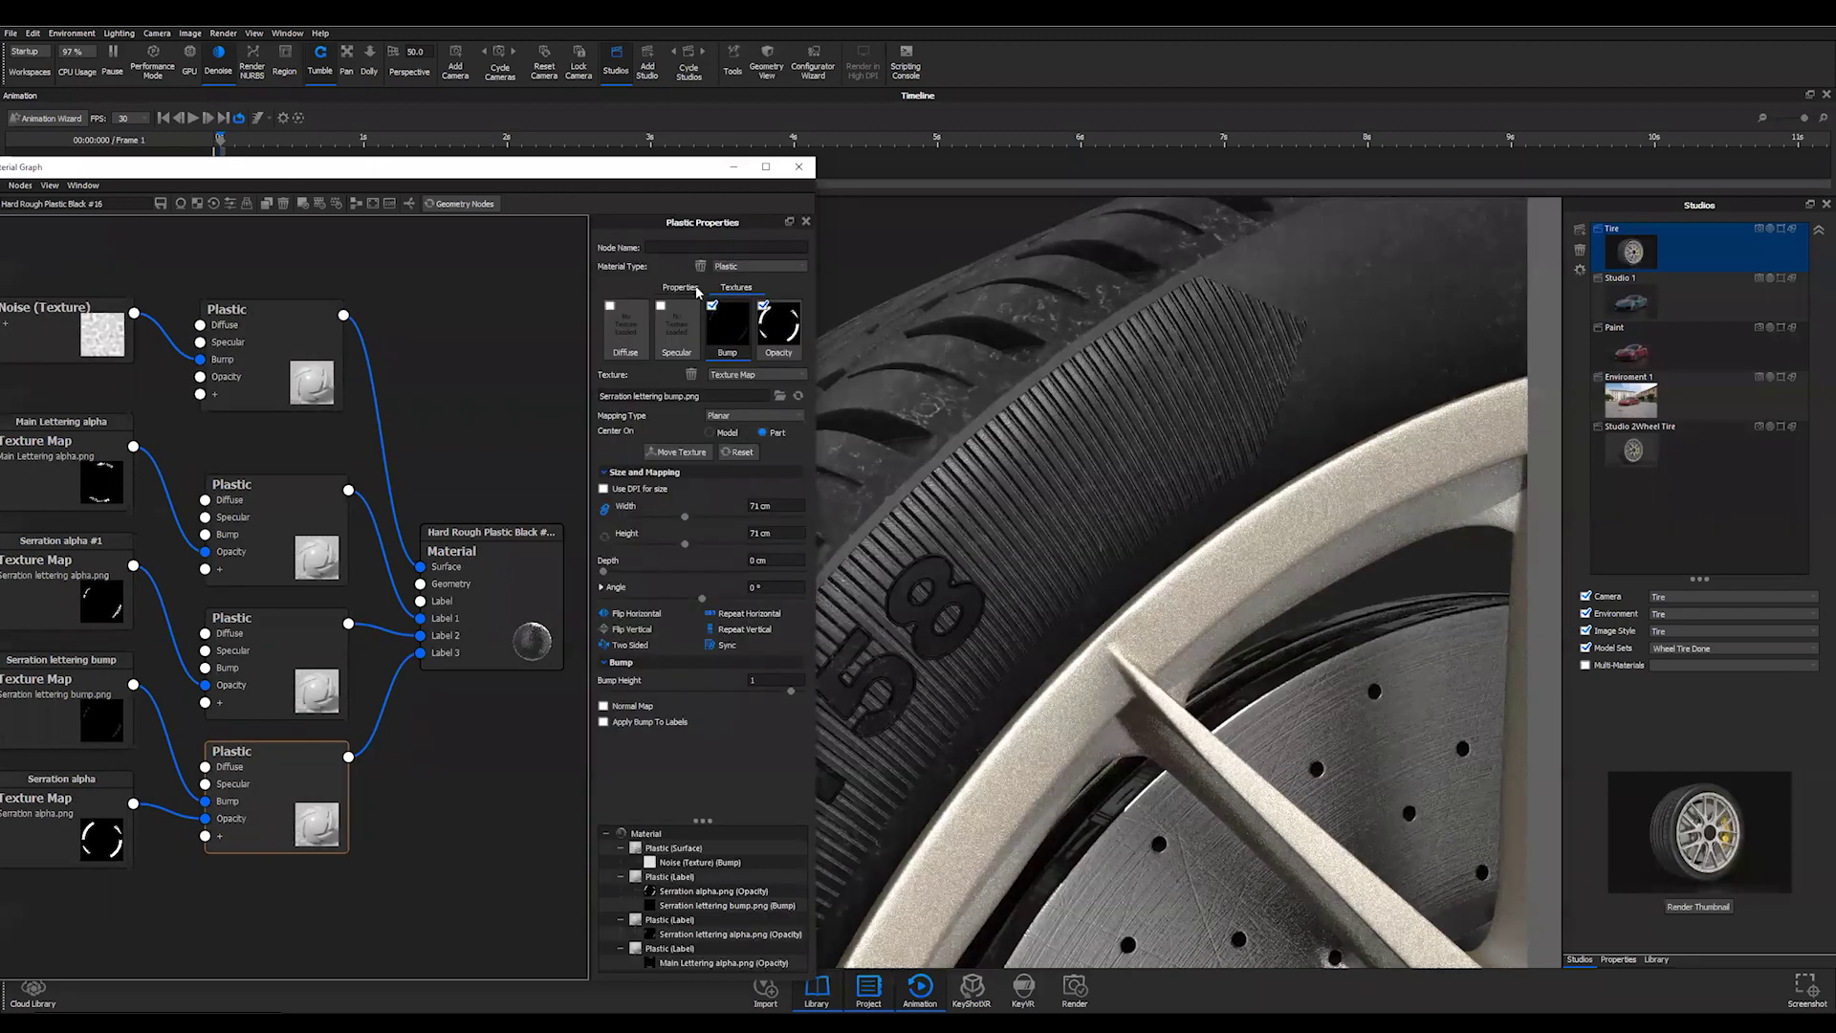
pyautogui.click(686, 289)
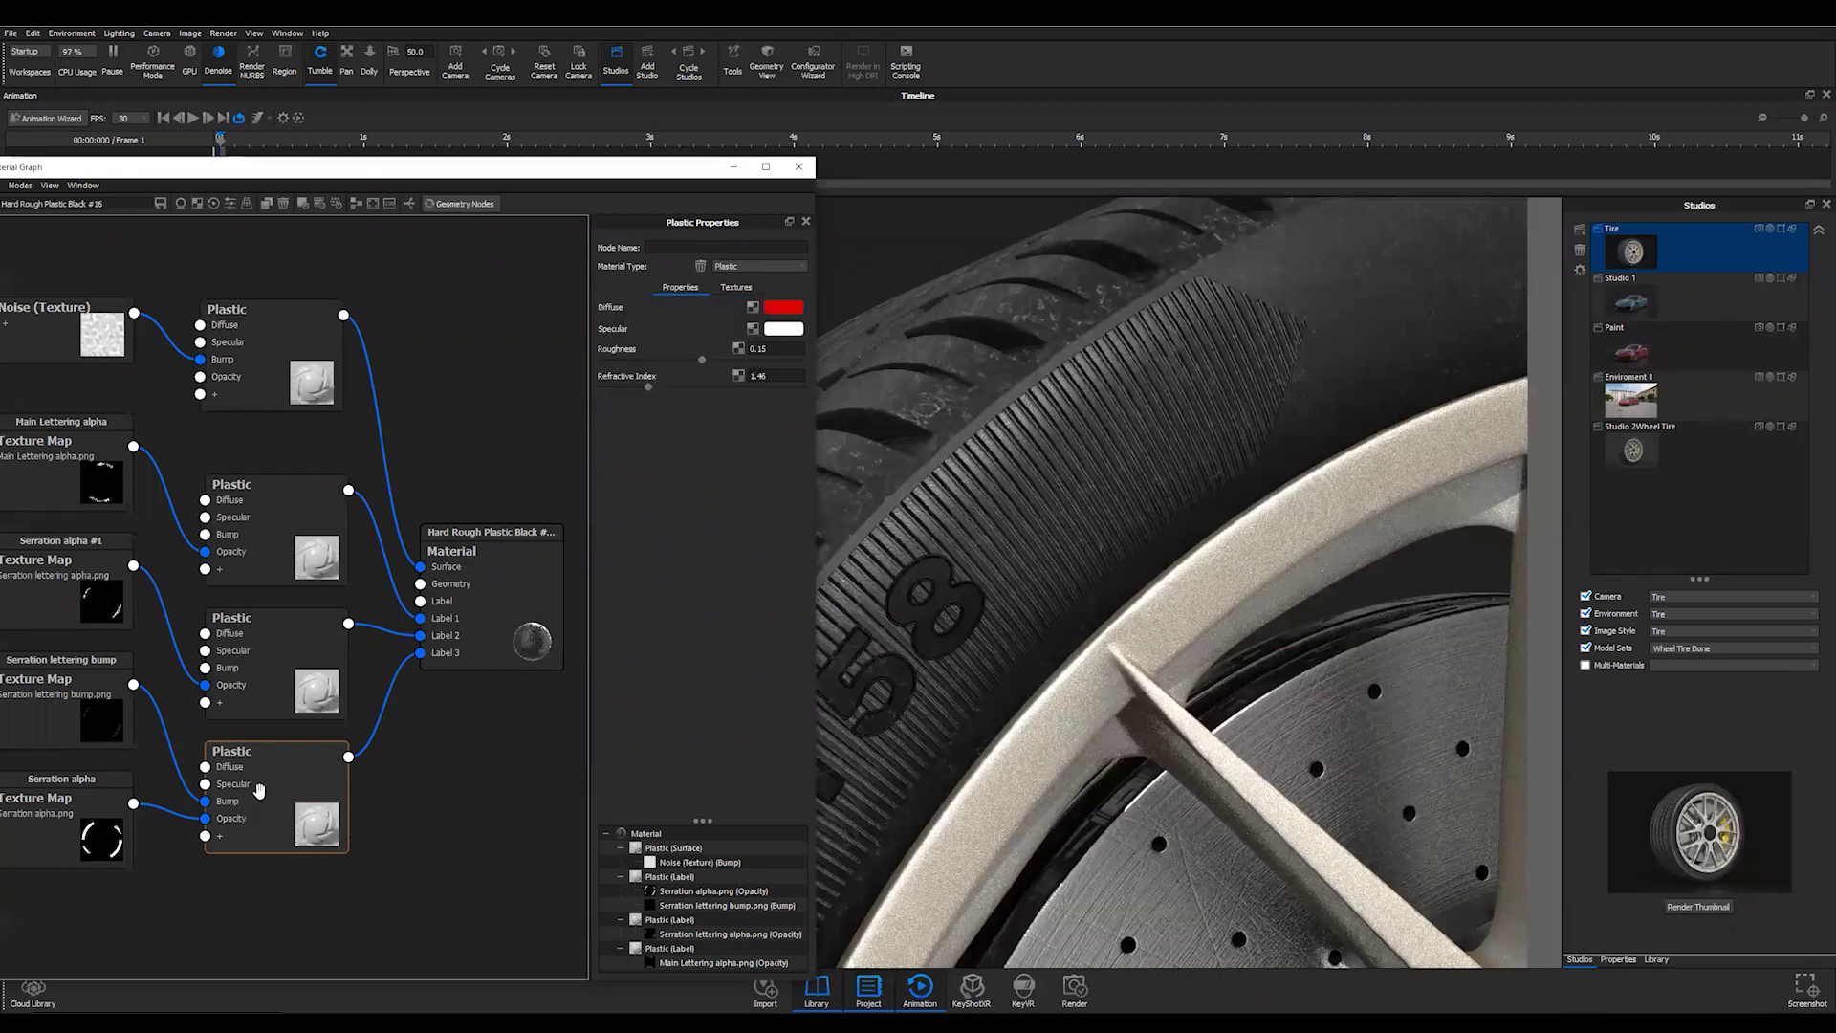
pyautogui.click(1196, 335)
pyautogui.doubleClick(1318, 336)
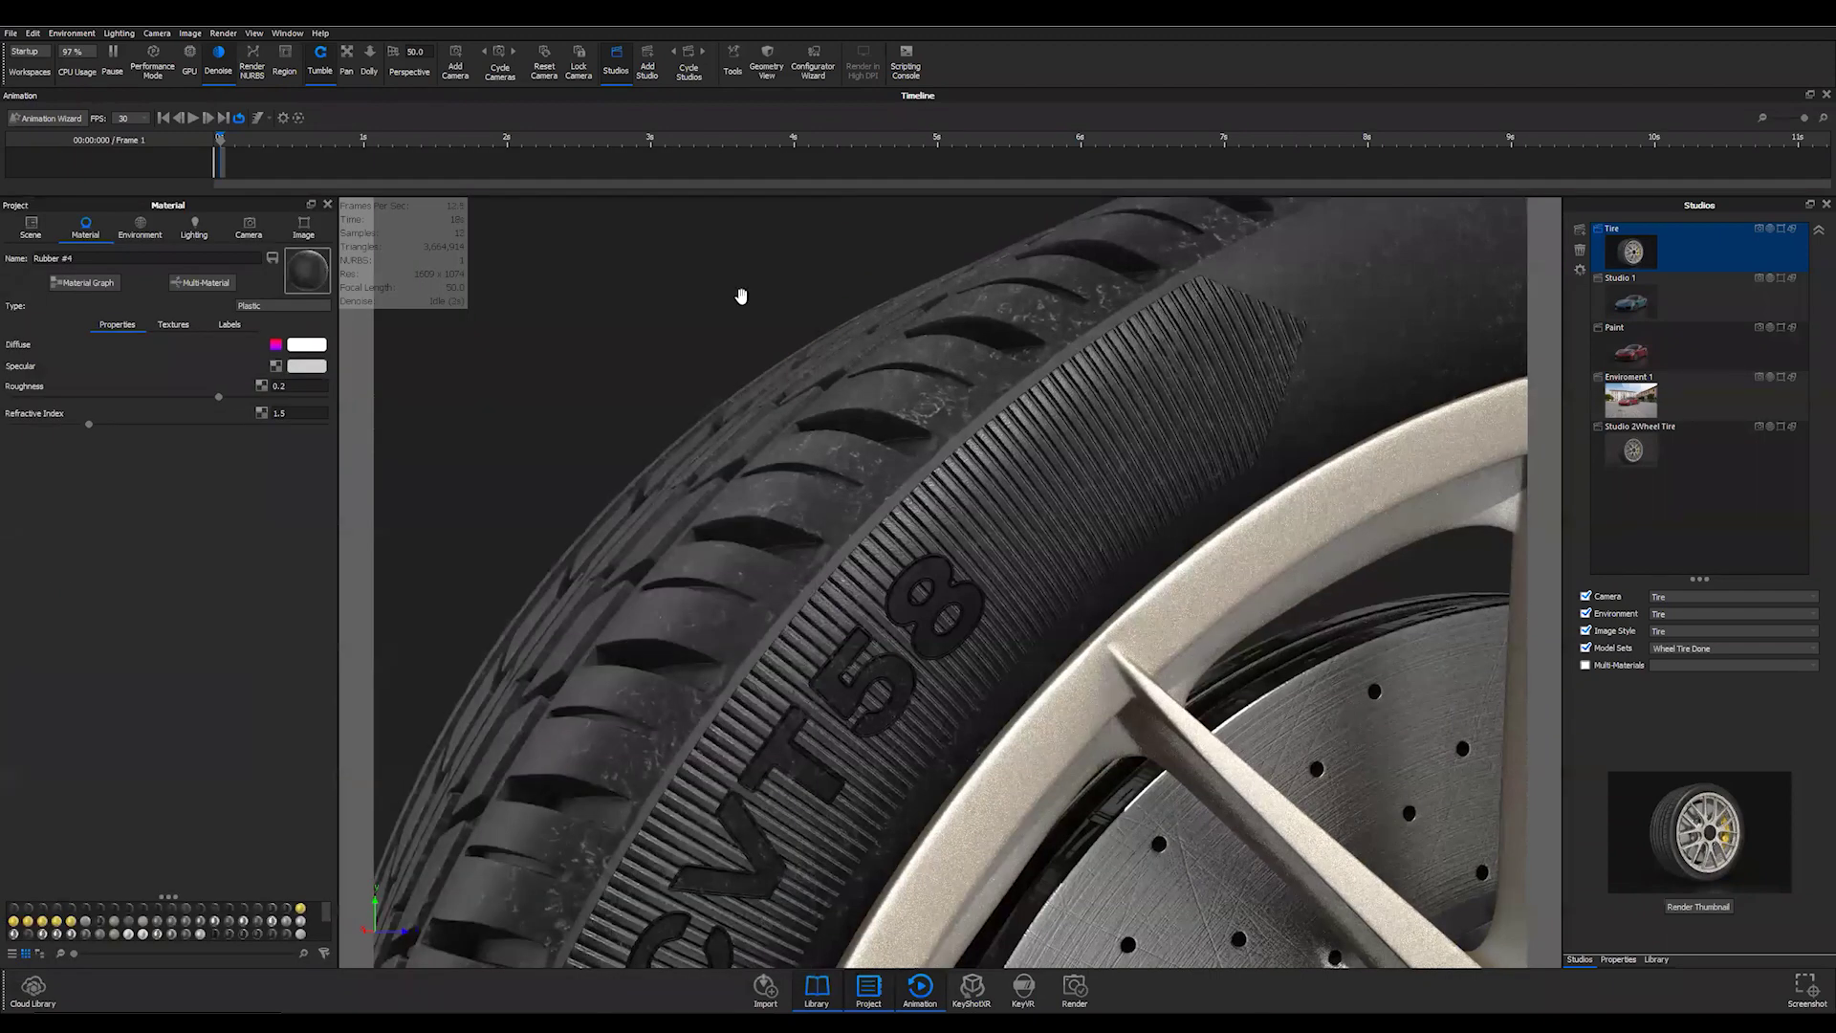
pyautogui.click(83, 282)
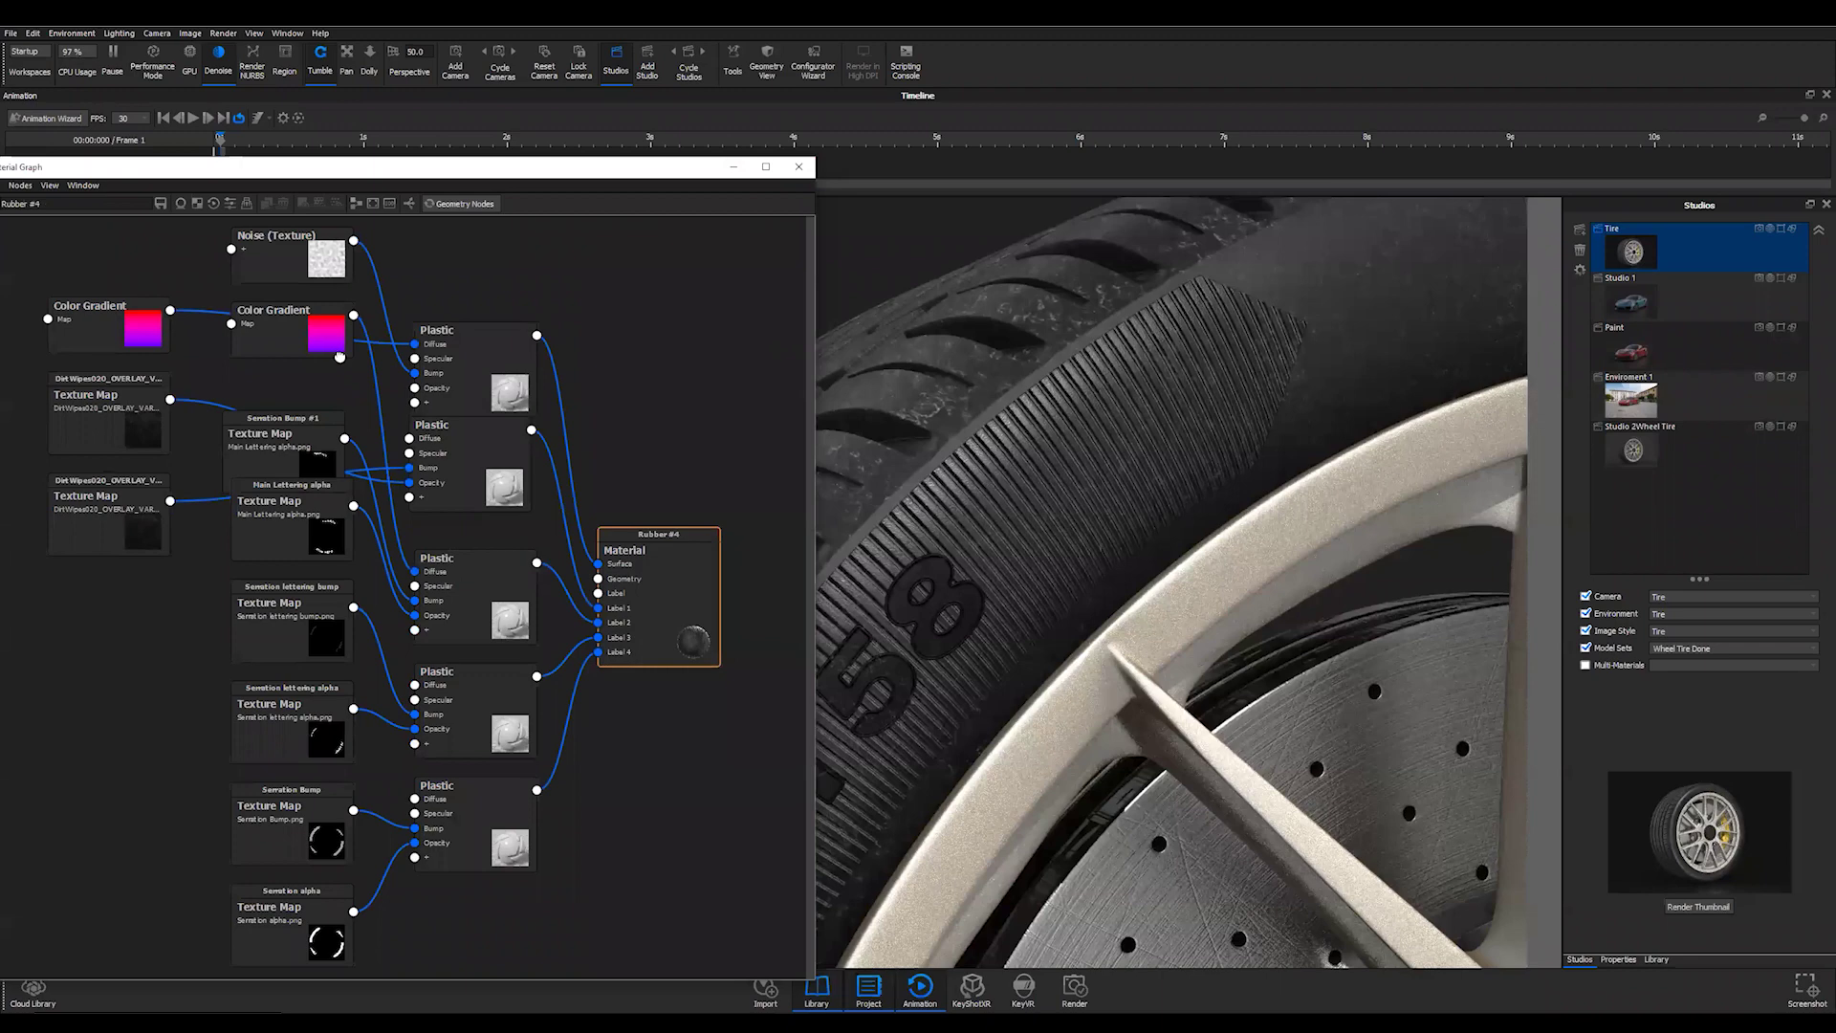
pyautogui.moveTo(335, 448); pyautogui.dragTo(226, 667)
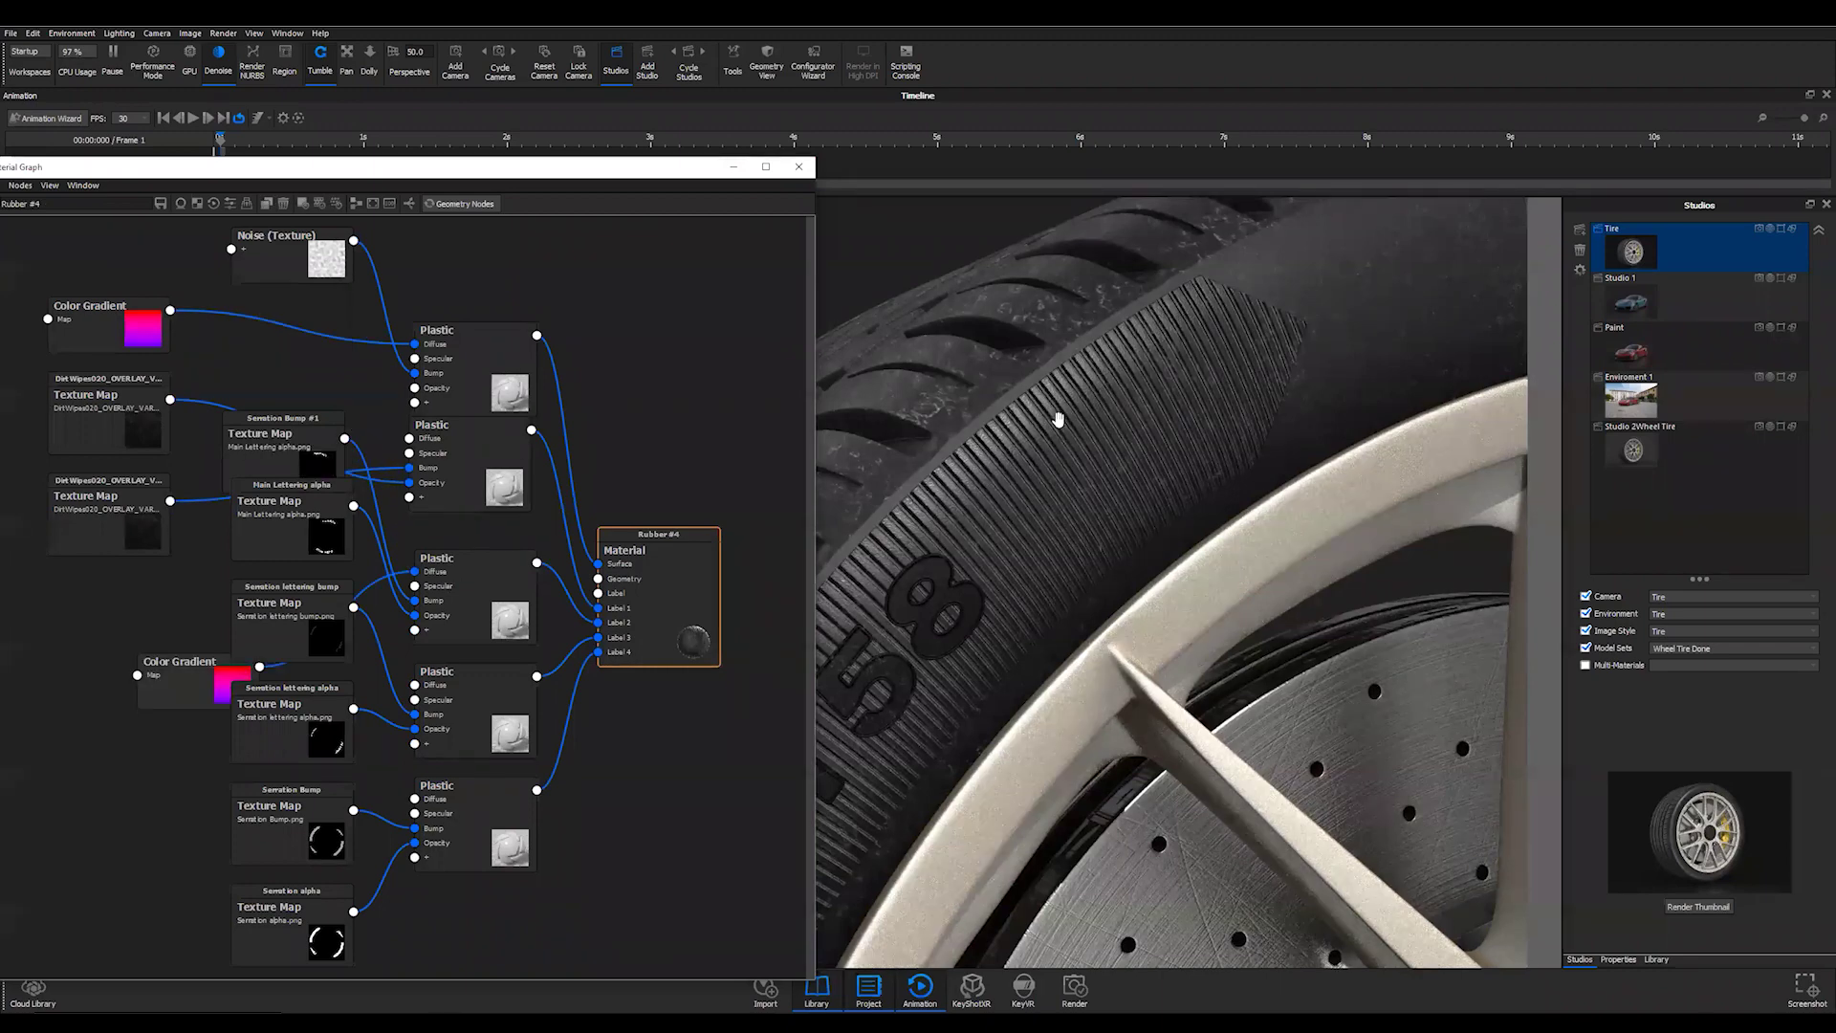
# - Set the diffuse color of the bottom serration label's Plastic to red at 84% value and view the whole wheel
pyautogui.doubleClick(459, 808)
pyautogui.click(783, 307)
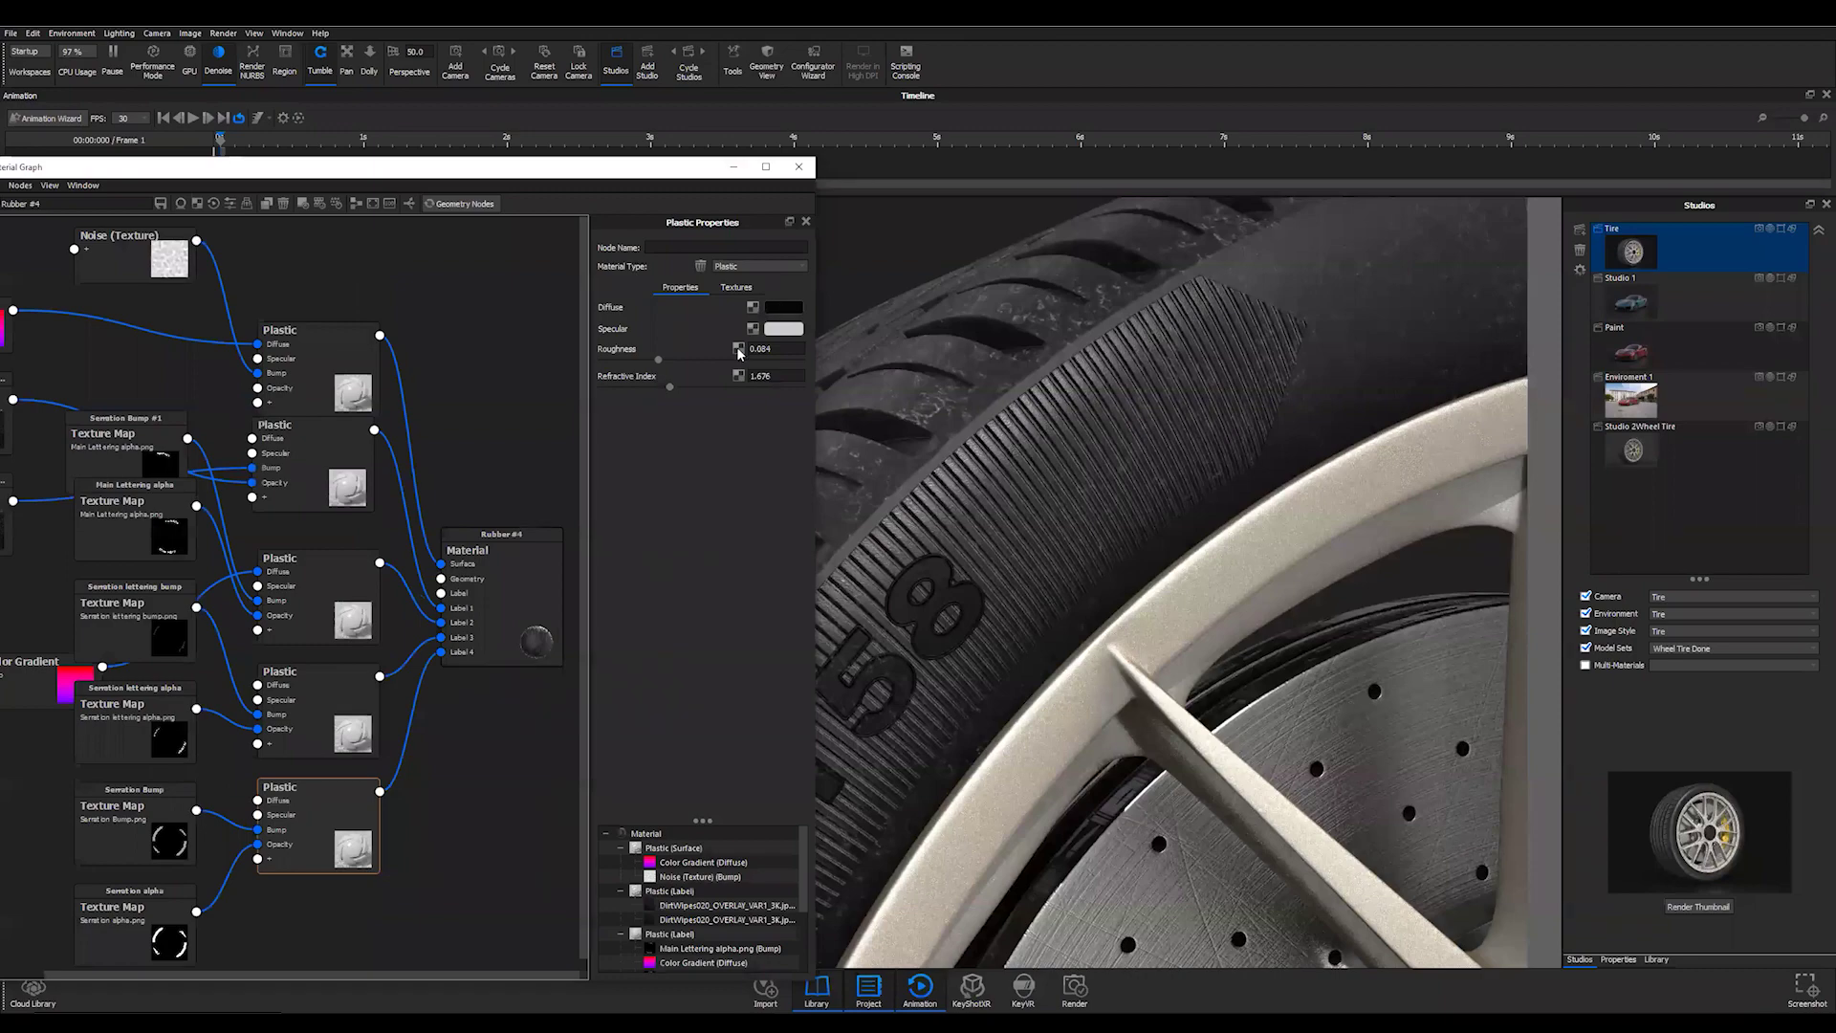
pyautogui.click(173, 585)
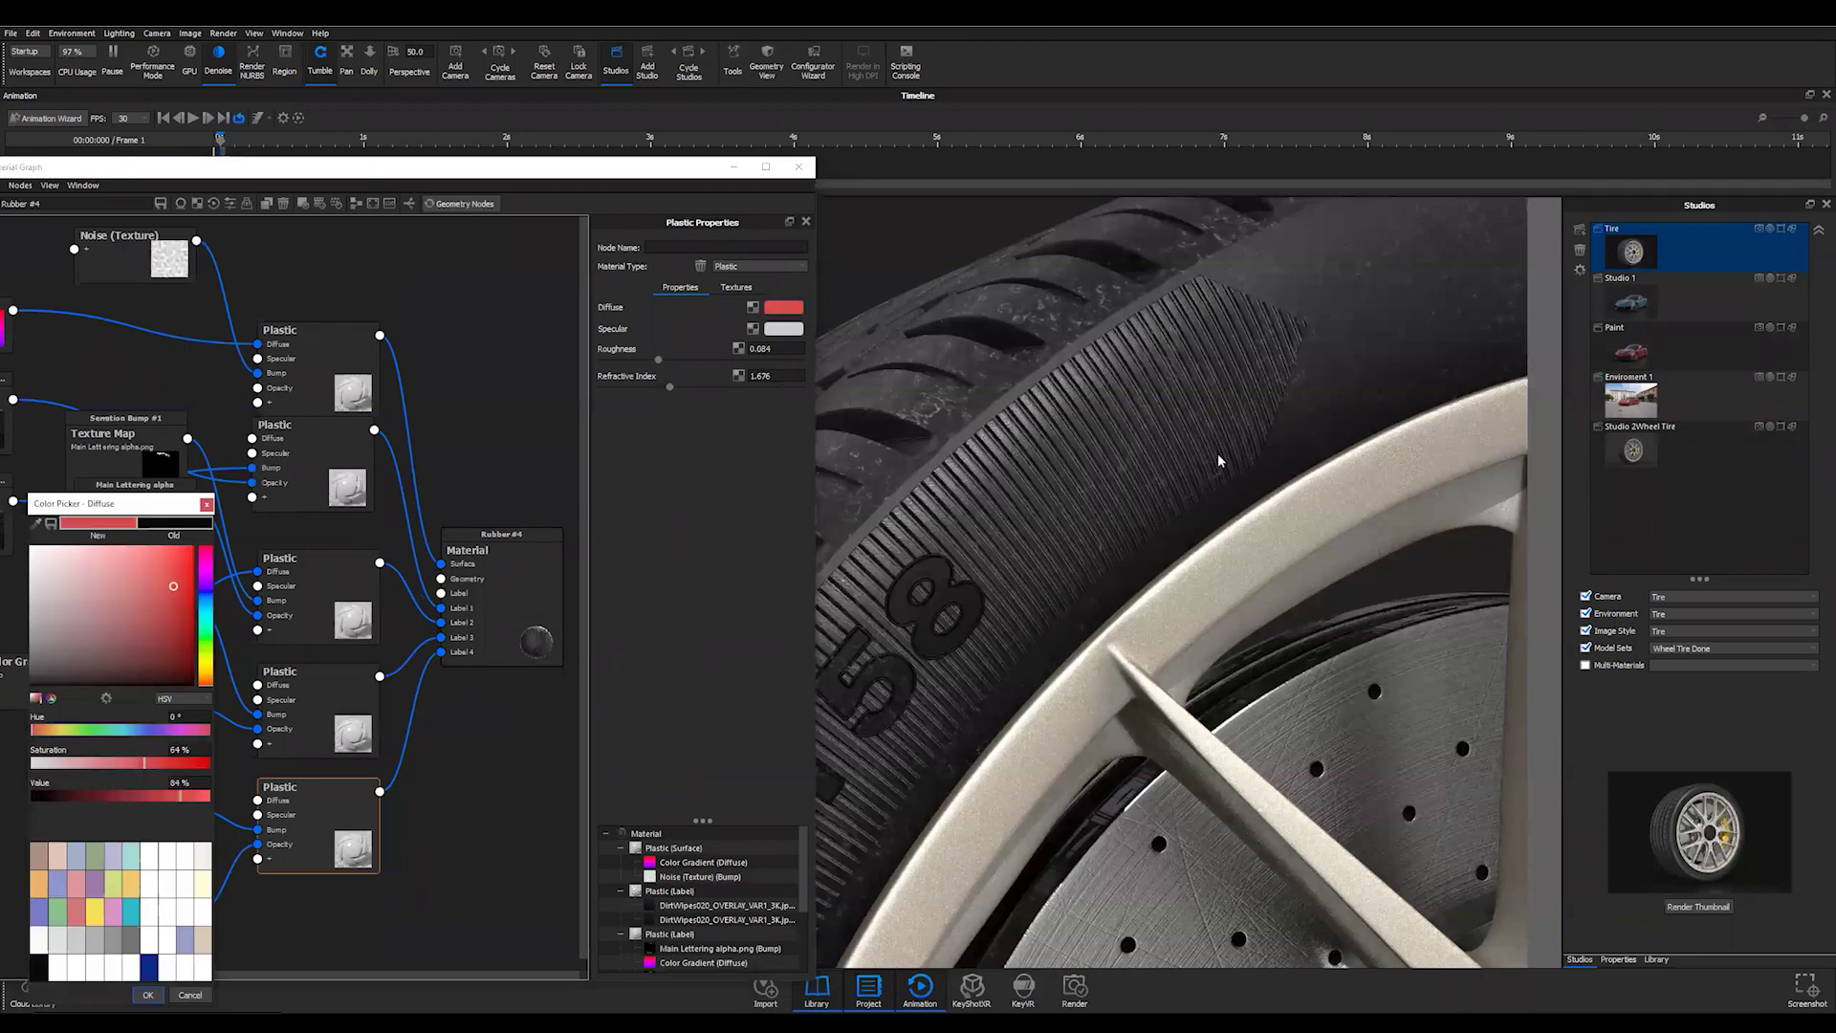
pyautogui.scroll(-10, 1196, 633)
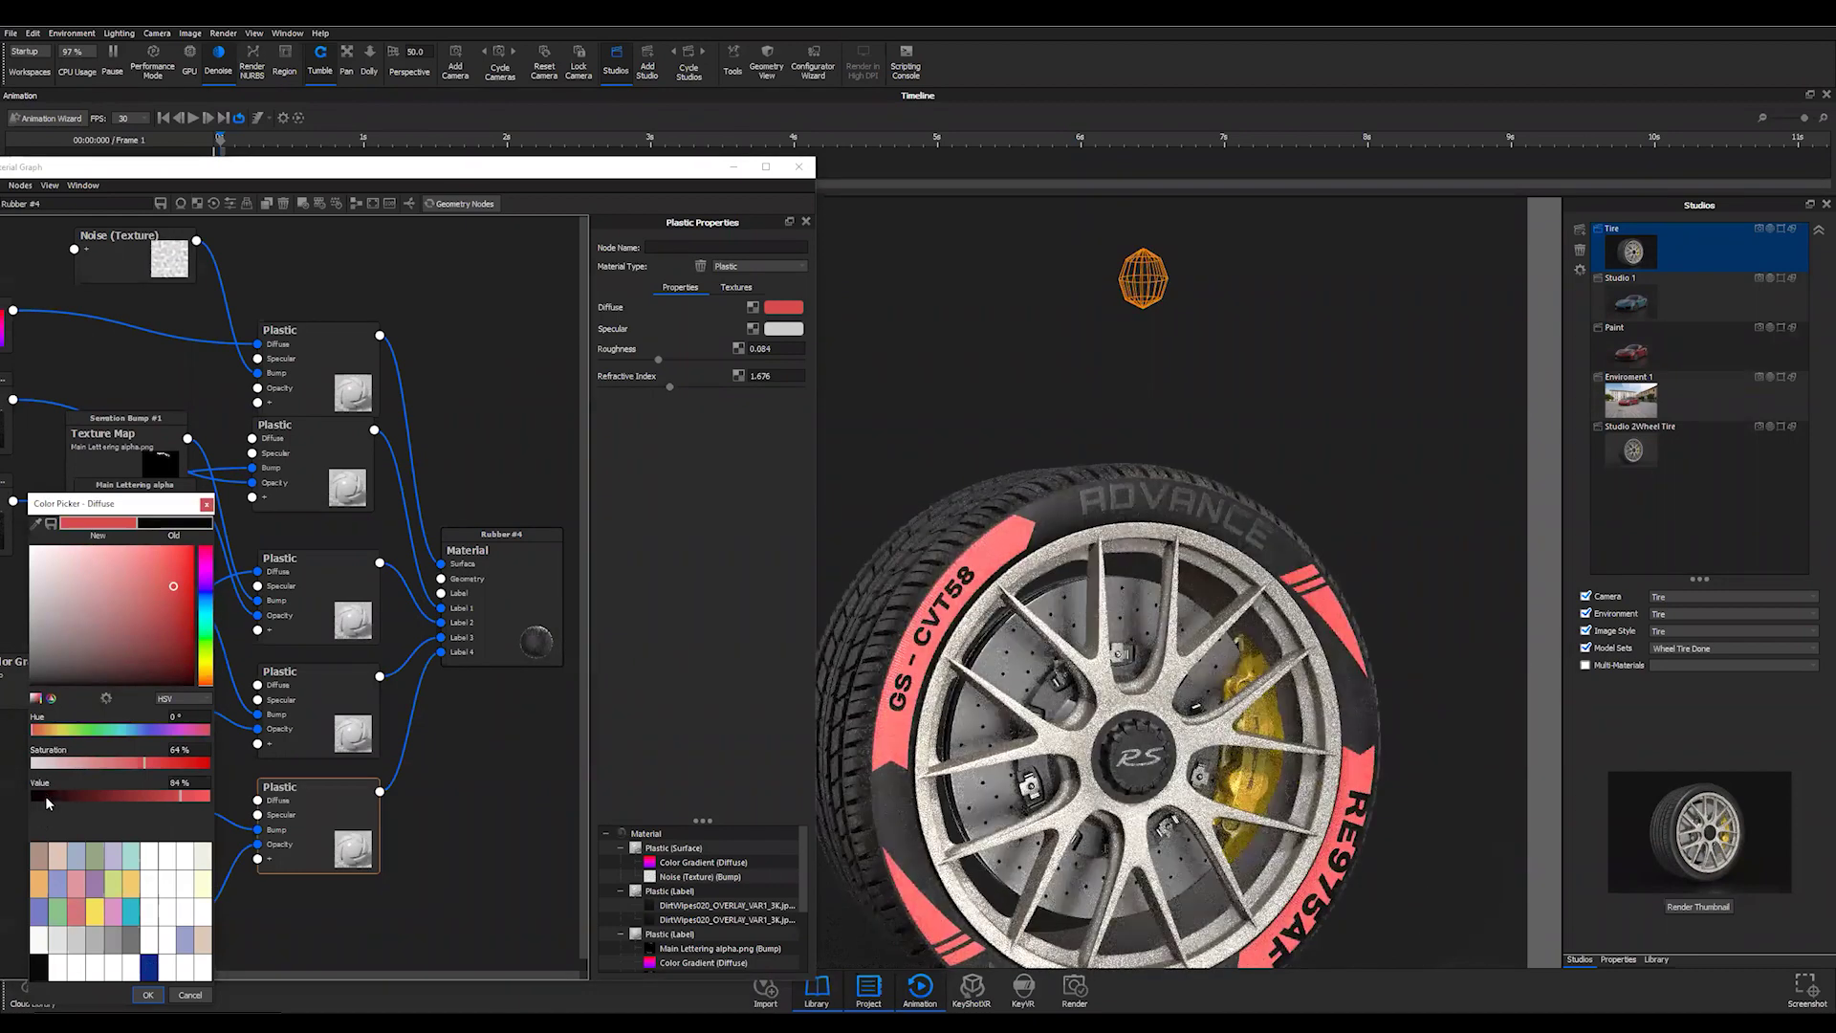
# - Darken the serration label's diffuse red to near black and inspect the sidewall up close
pyautogui.click(44, 796)
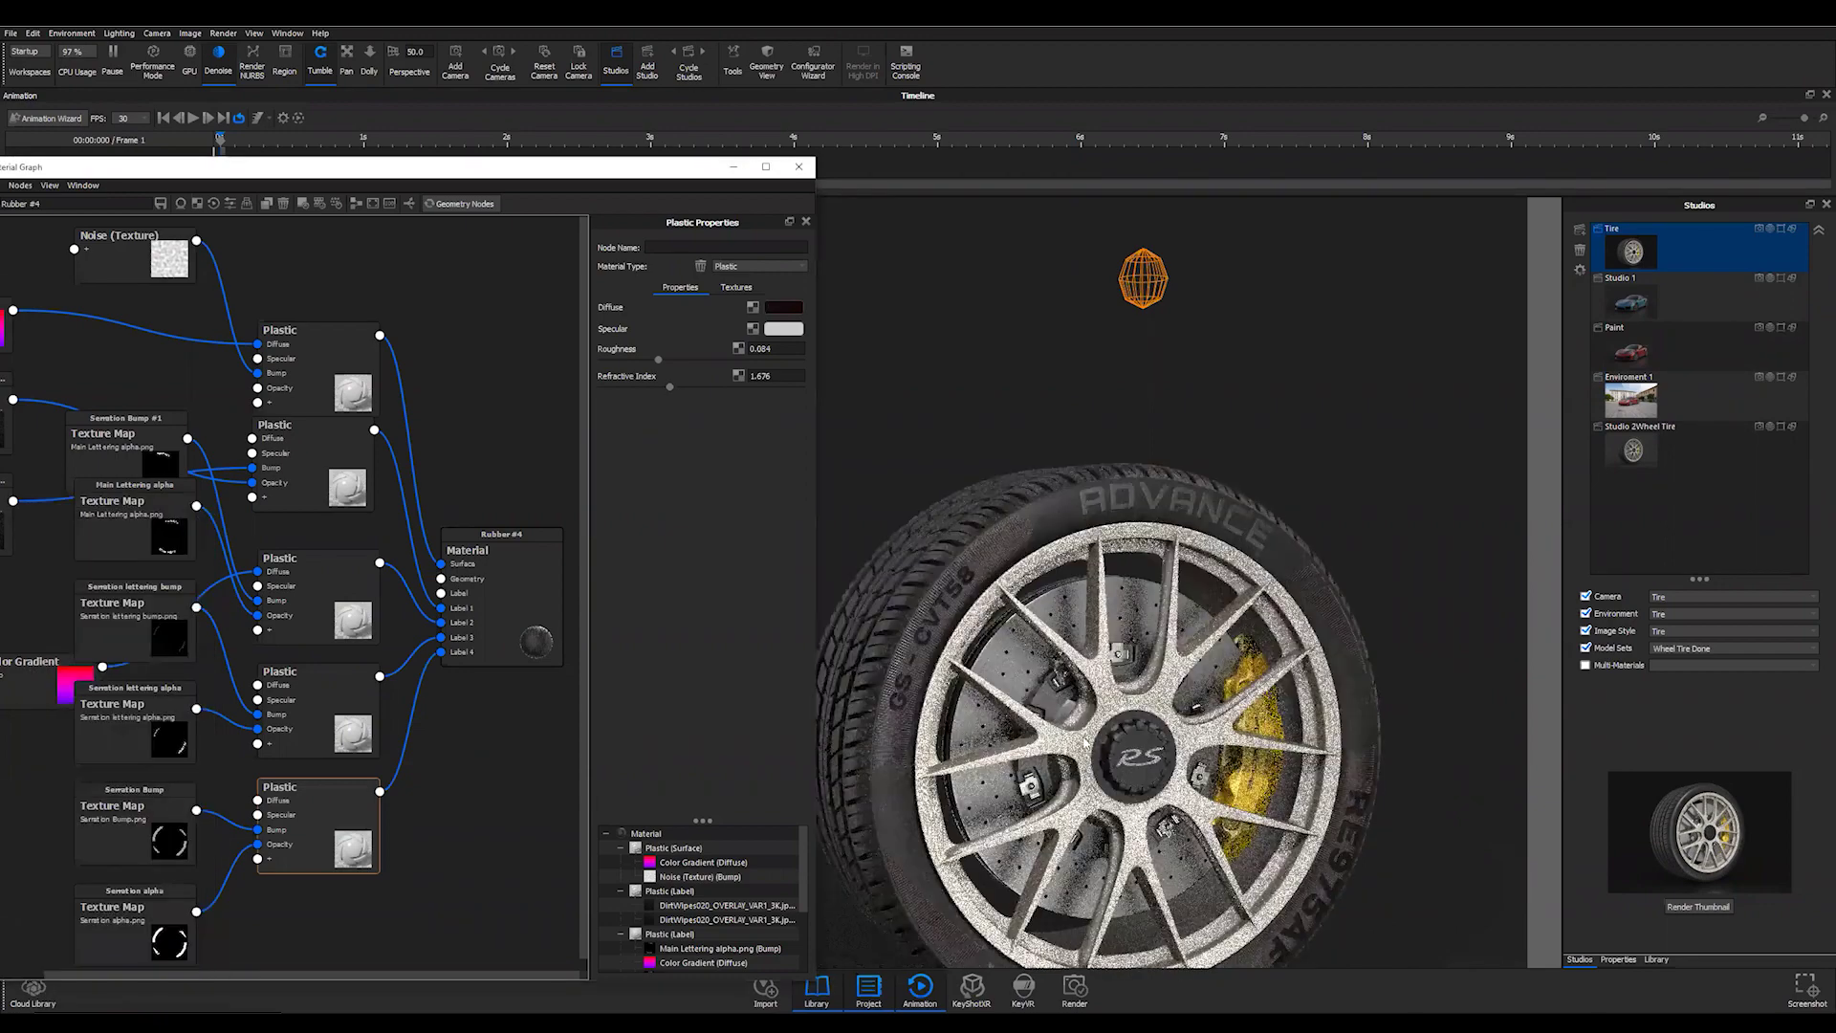
pyautogui.scroll(2, 1073, 730)
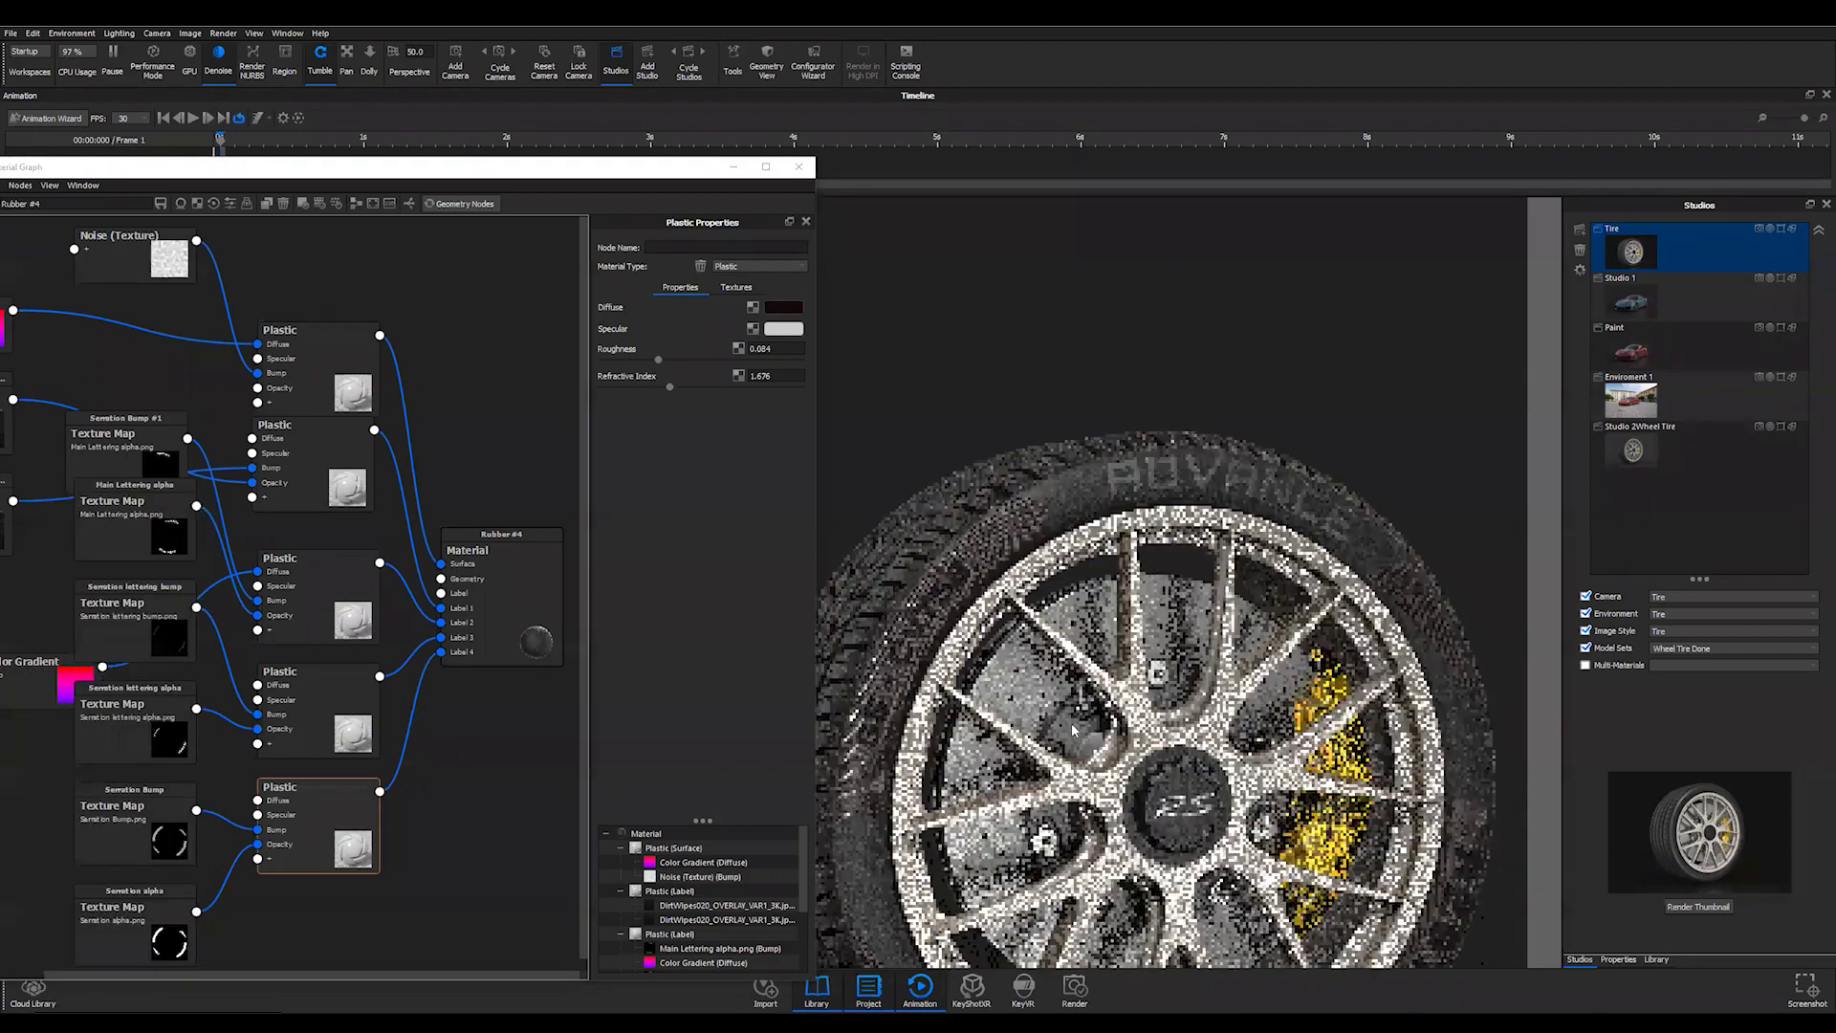
pyautogui.scroll(1, 1329, 388)
pyautogui.scroll(3, 1293, 383)
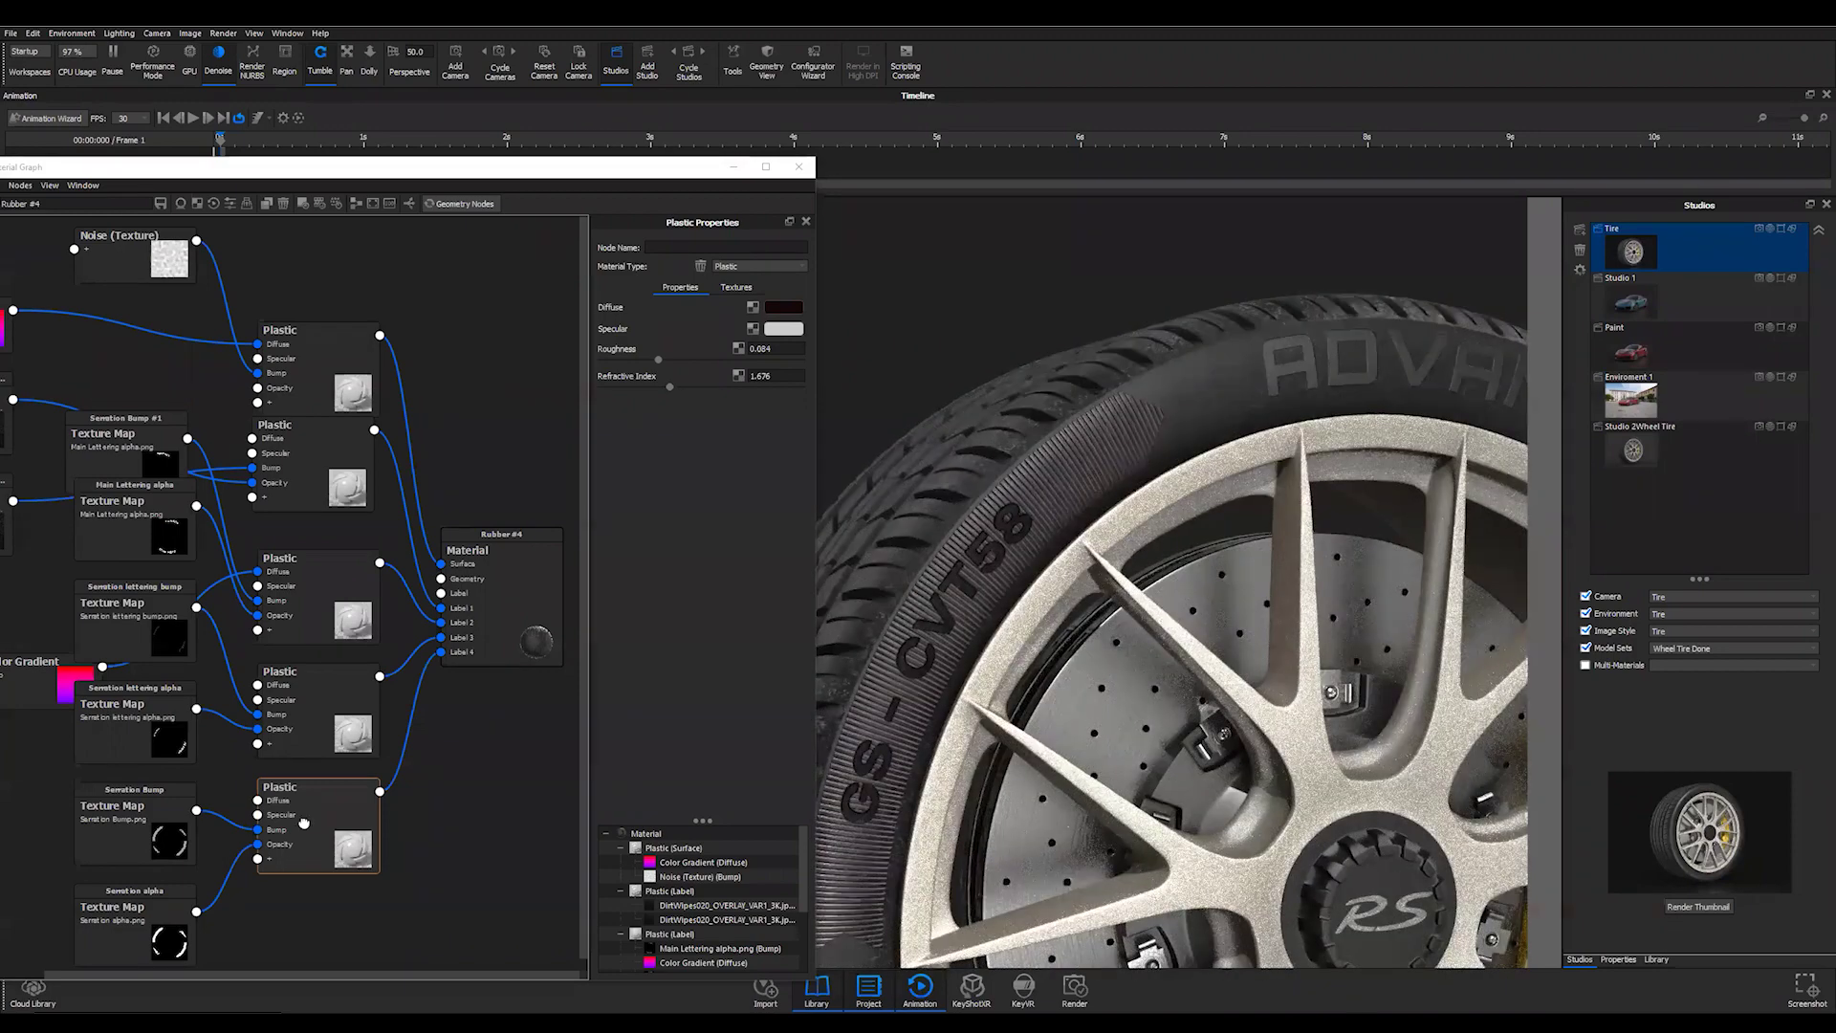
# - Review the serration label's textures and set its specular color to a neutral gray at 53% value
pyautogui.click(736, 289)
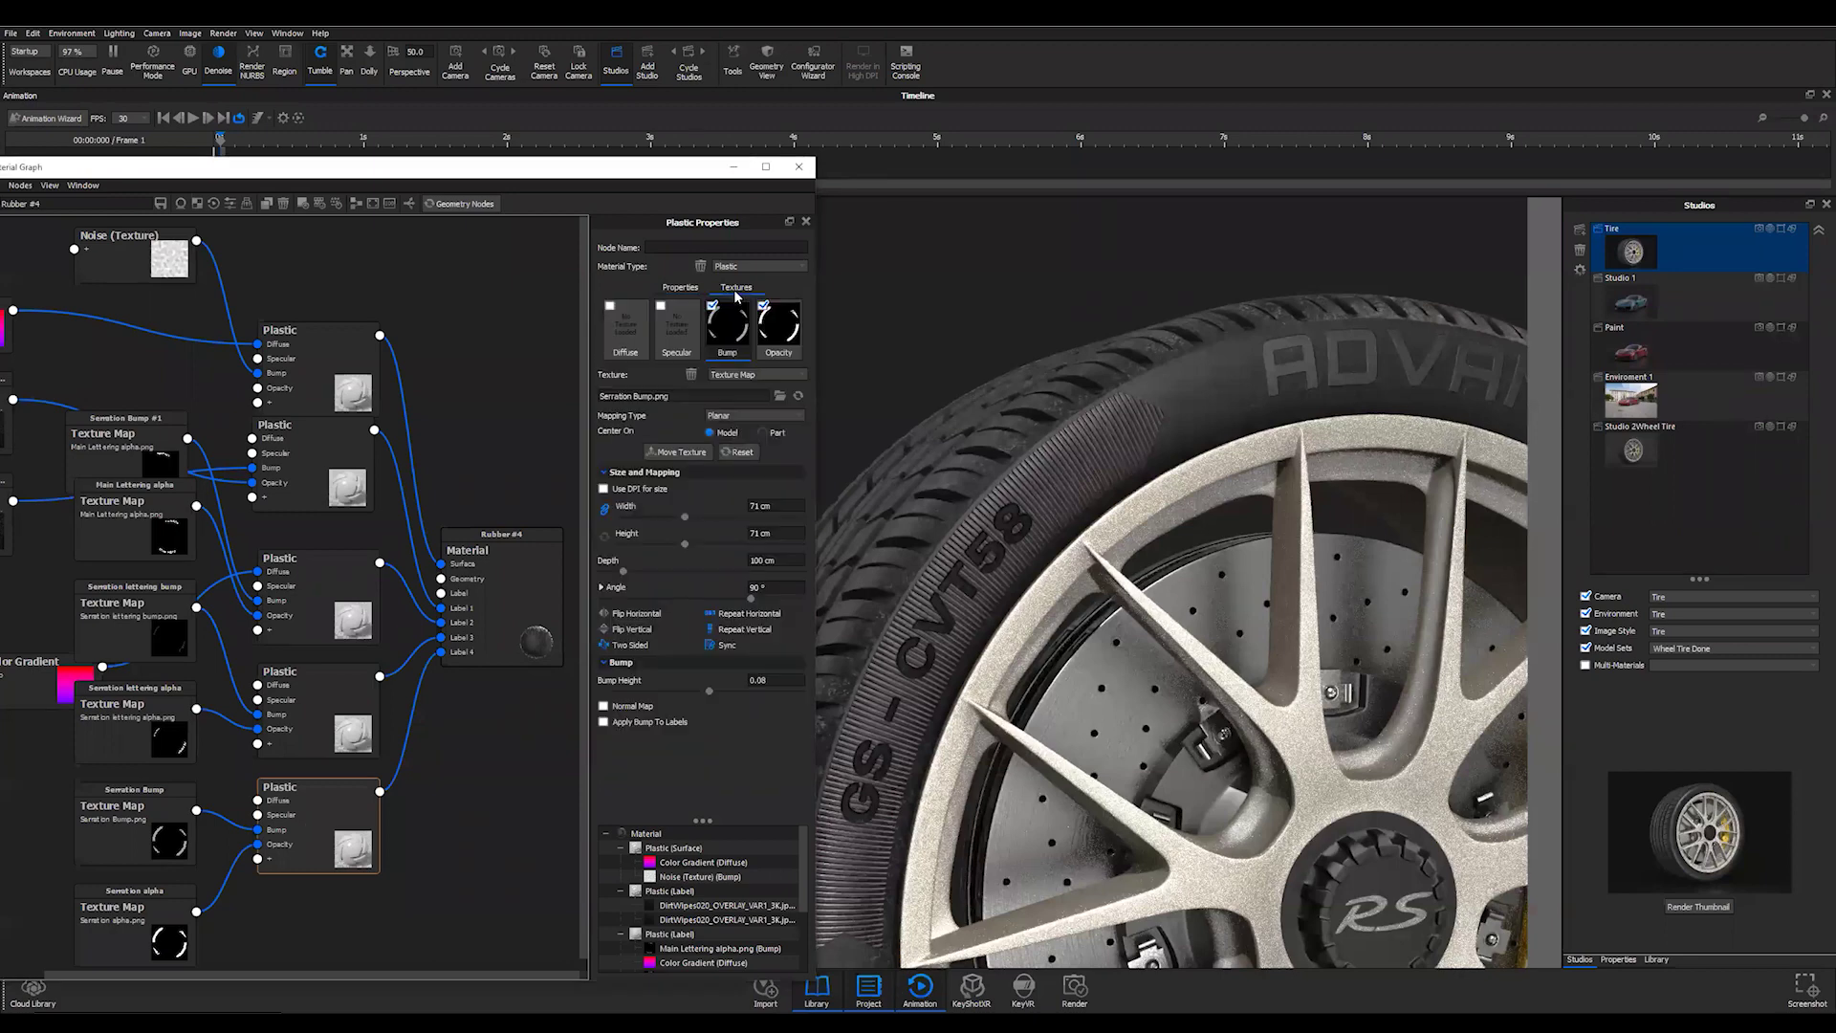
pyautogui.click(680, 287)
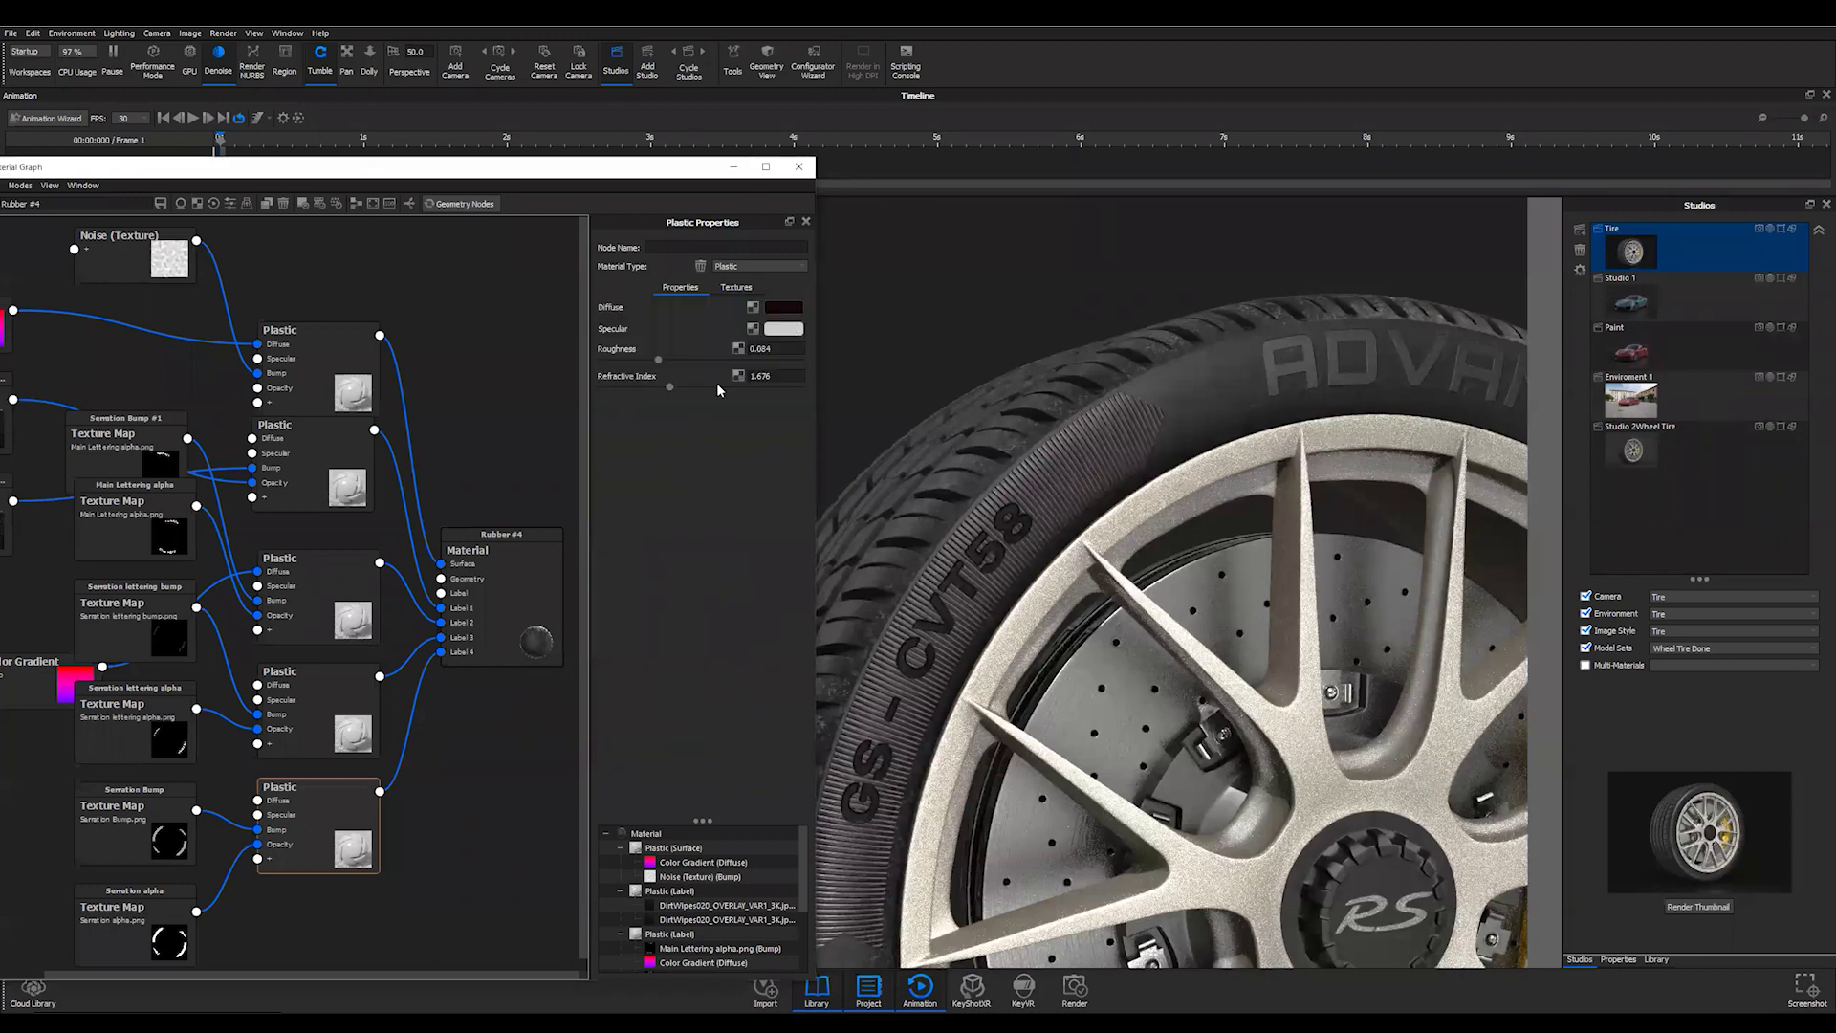
pyautogui.click(783, 328)
pyautogui.moveTo(130, 796); pyautogui.dragTo(113, 797)
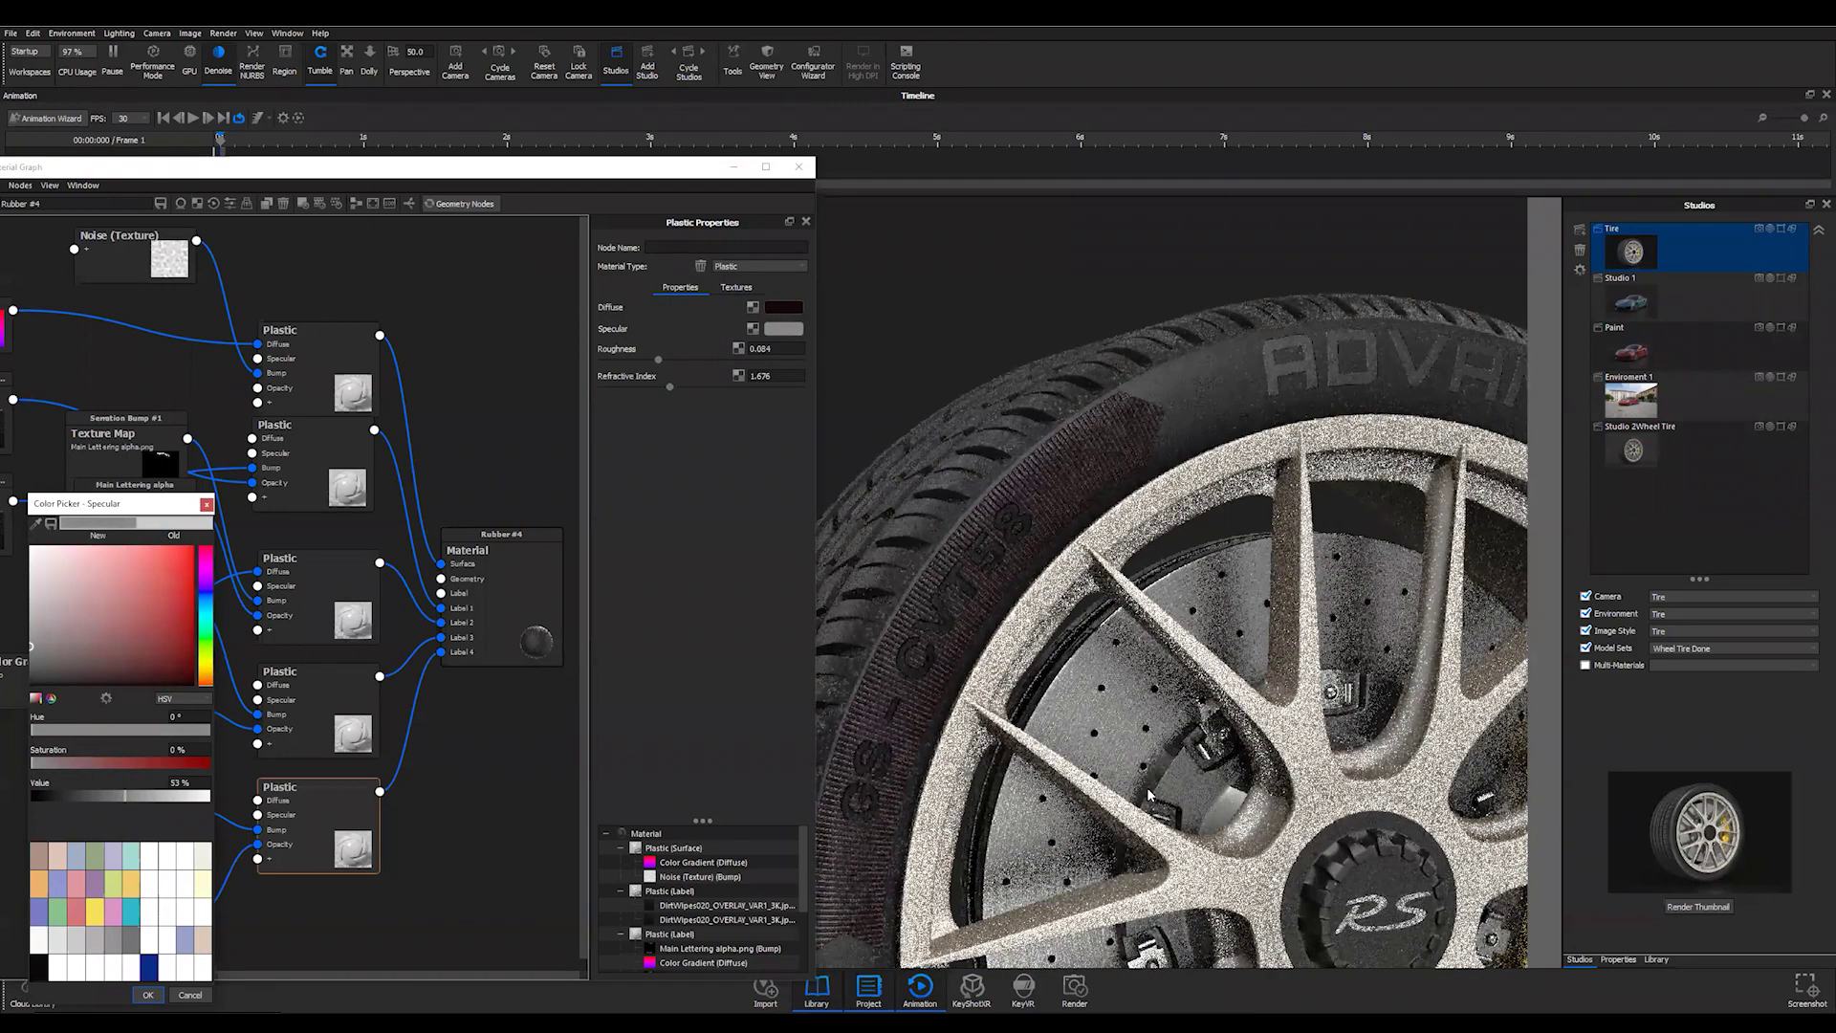
pyautogui.scroll(-5, 1083, 511)
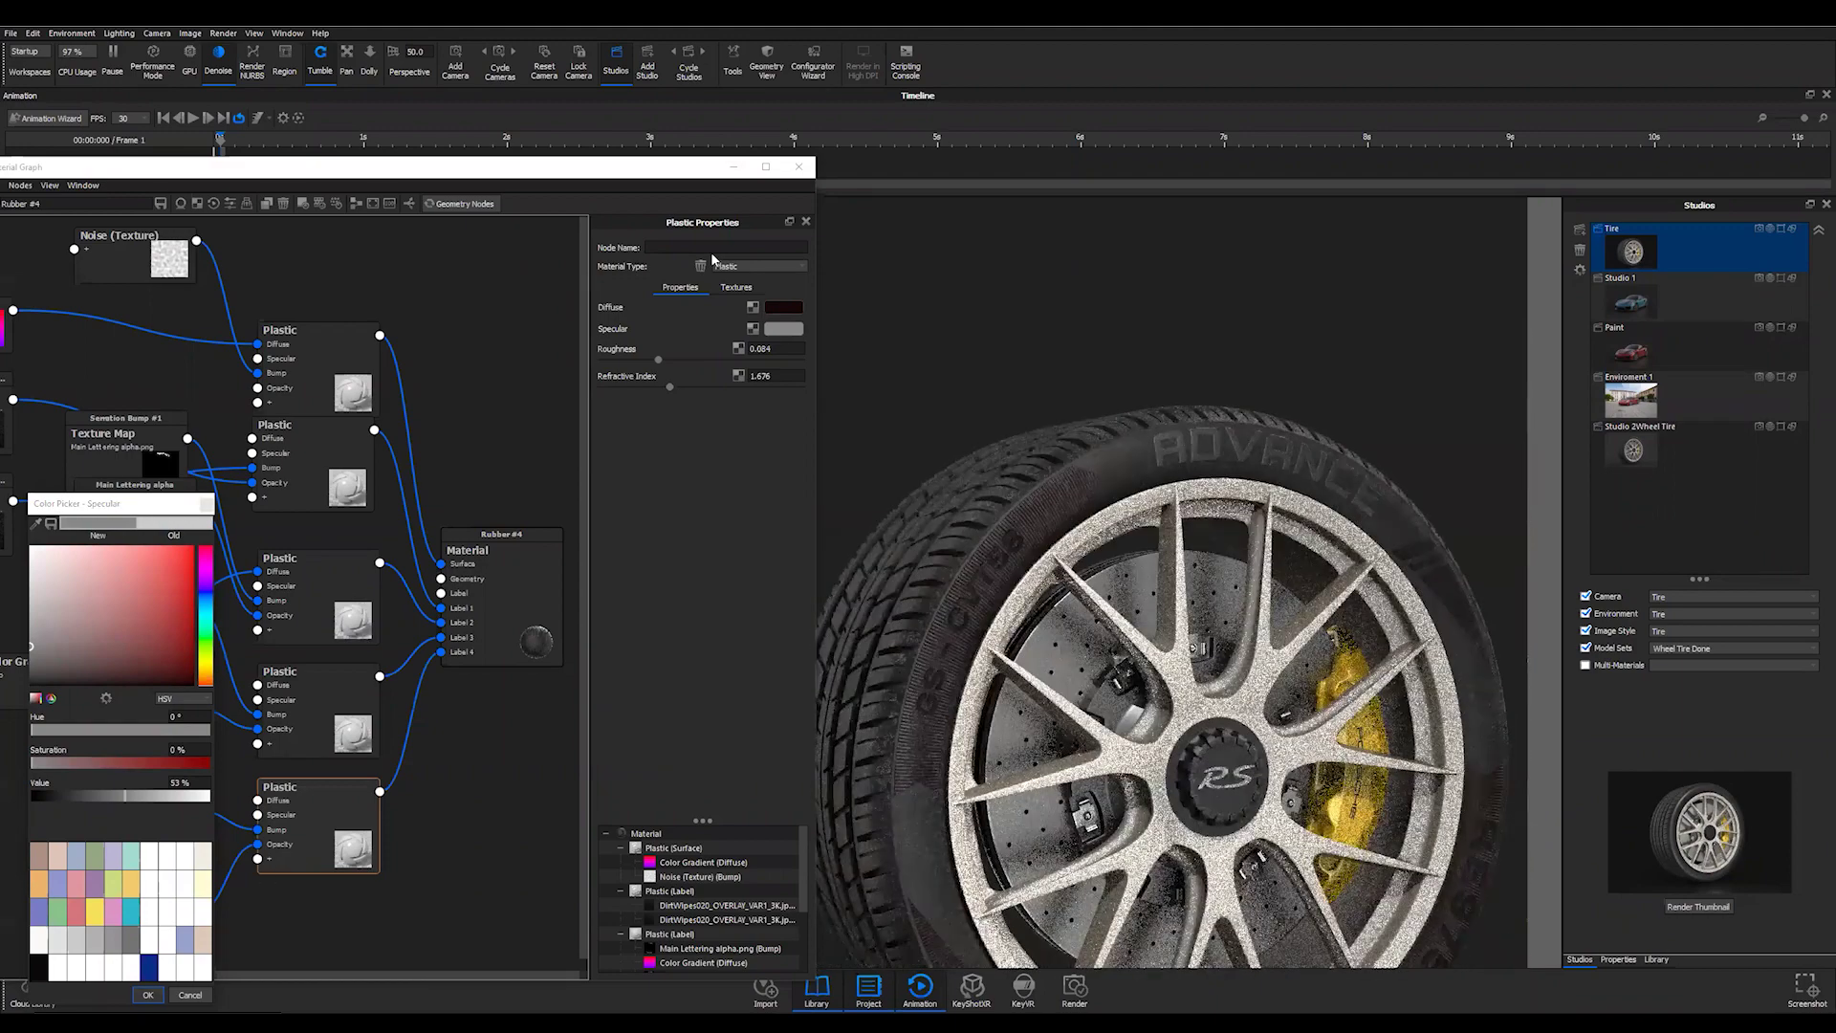
# - Check the serration label's bump settings and lower its roughness to 0.0372
pyautogui.click(737, 289)
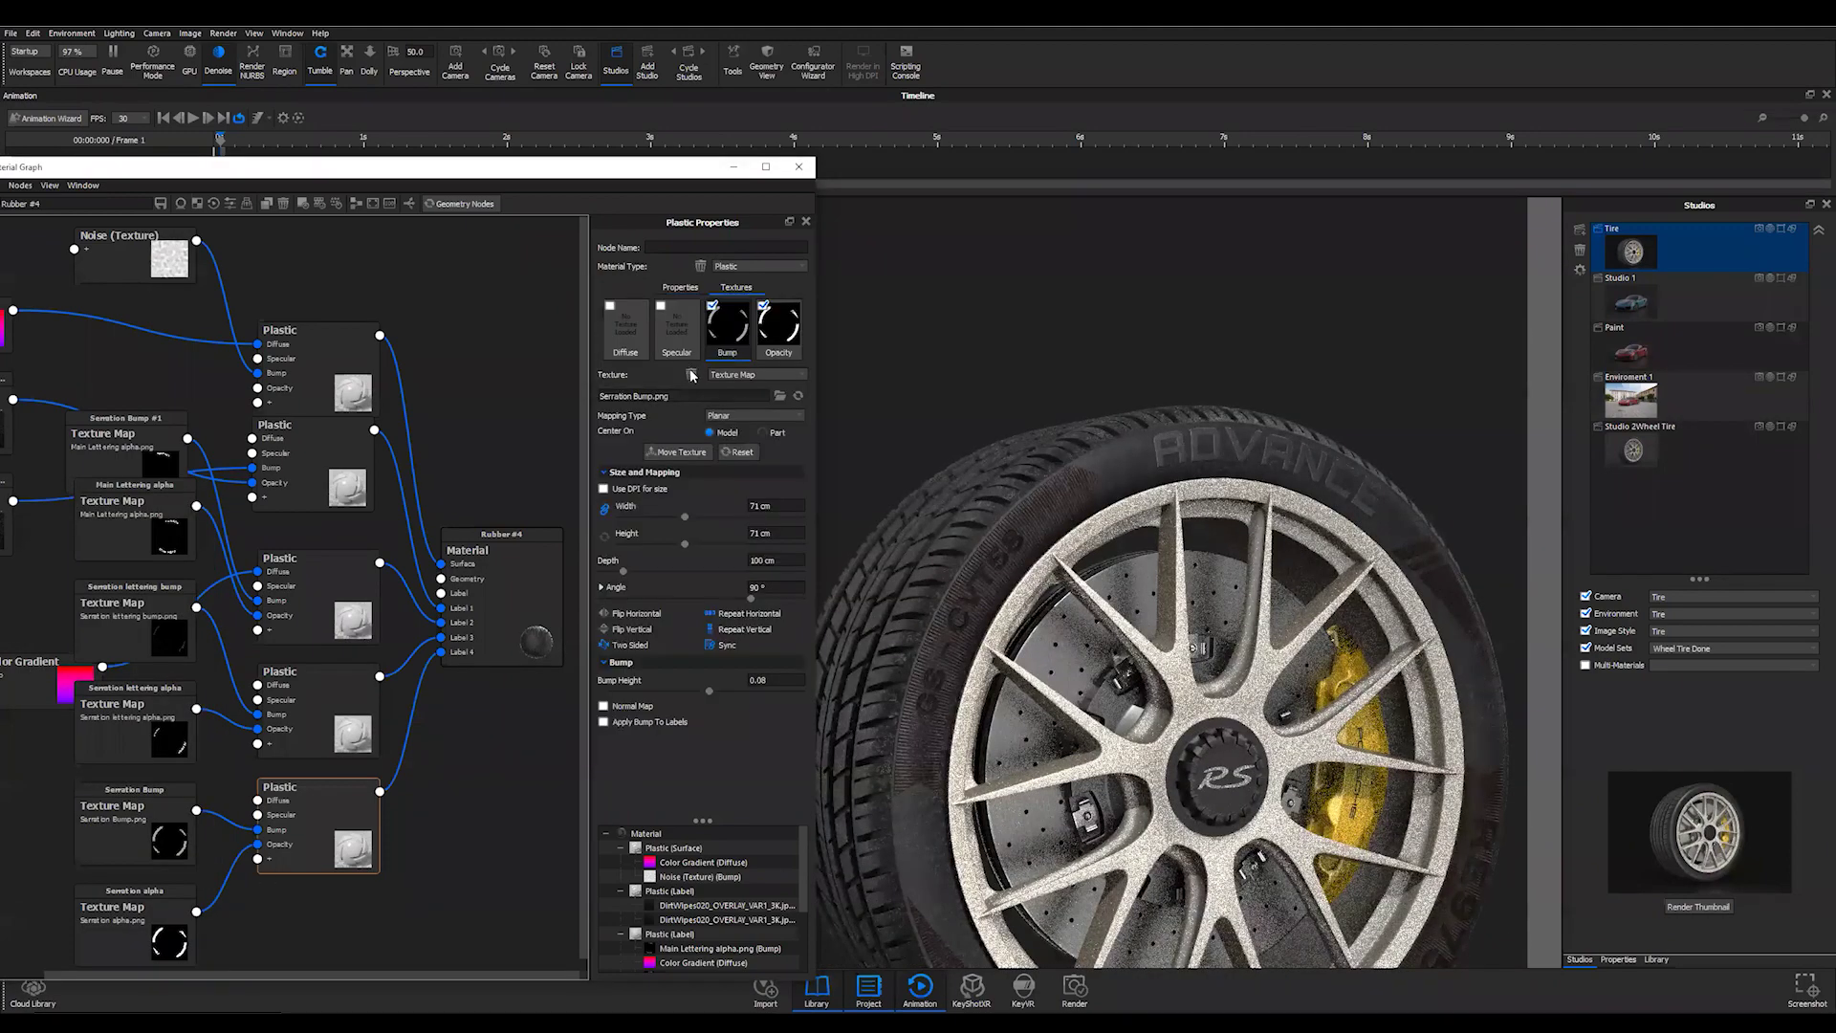
pyautogui.click(680, 287)
pyautogui.moveTo(658, 359); pyautogui.dragTo(628, 364)
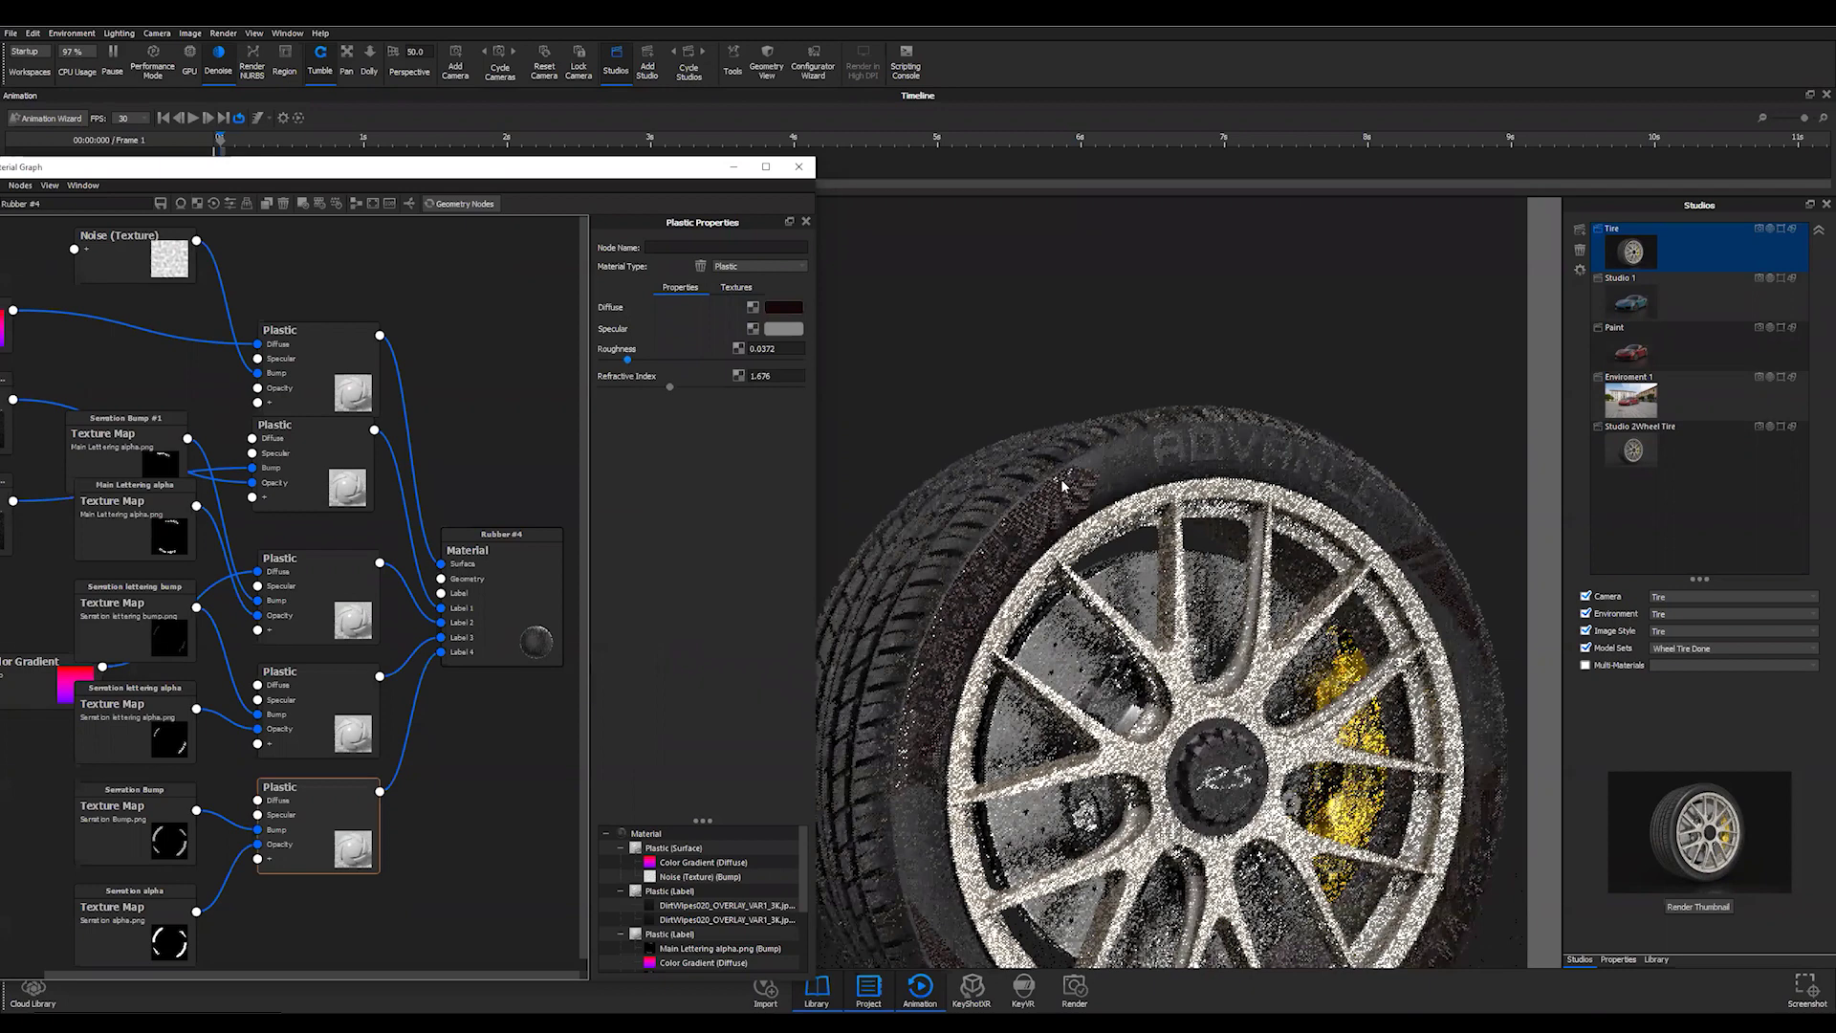
# - Try brightening the diffuse color of the dirt overlay label's Plastic
pyautogui.click(316, 465)
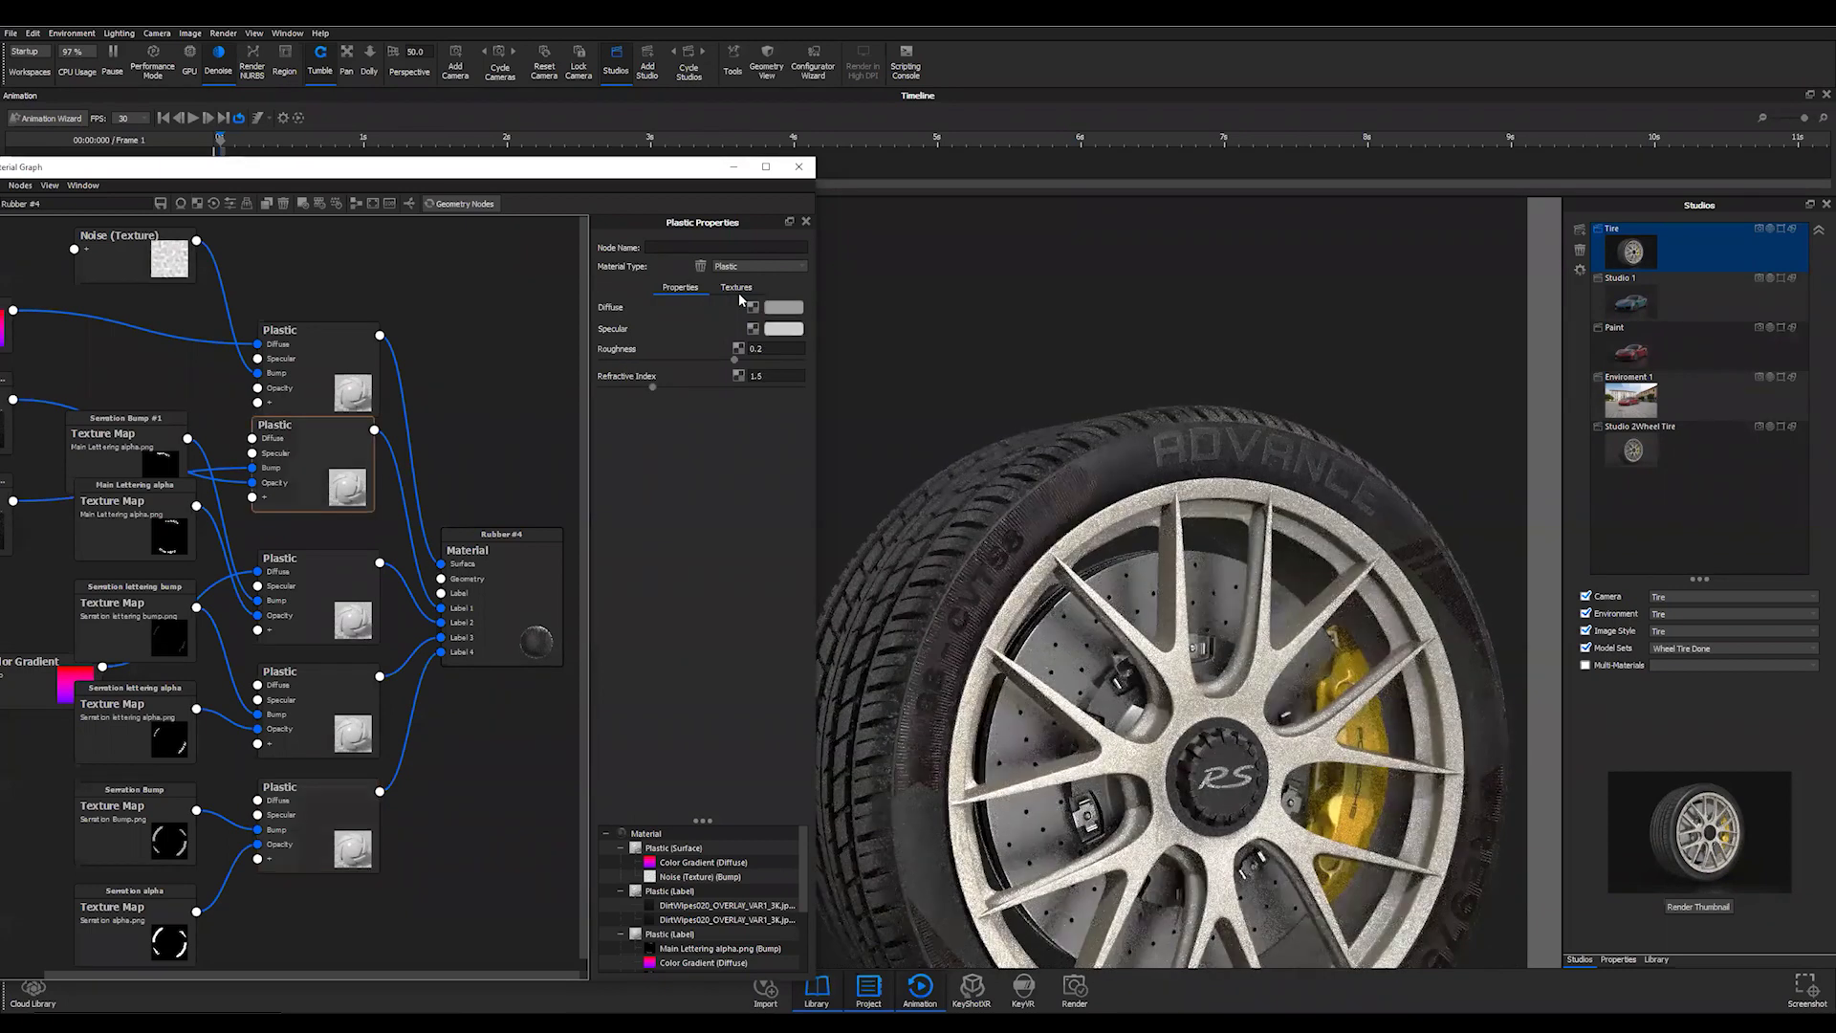
pyautogui.click(791, 311)
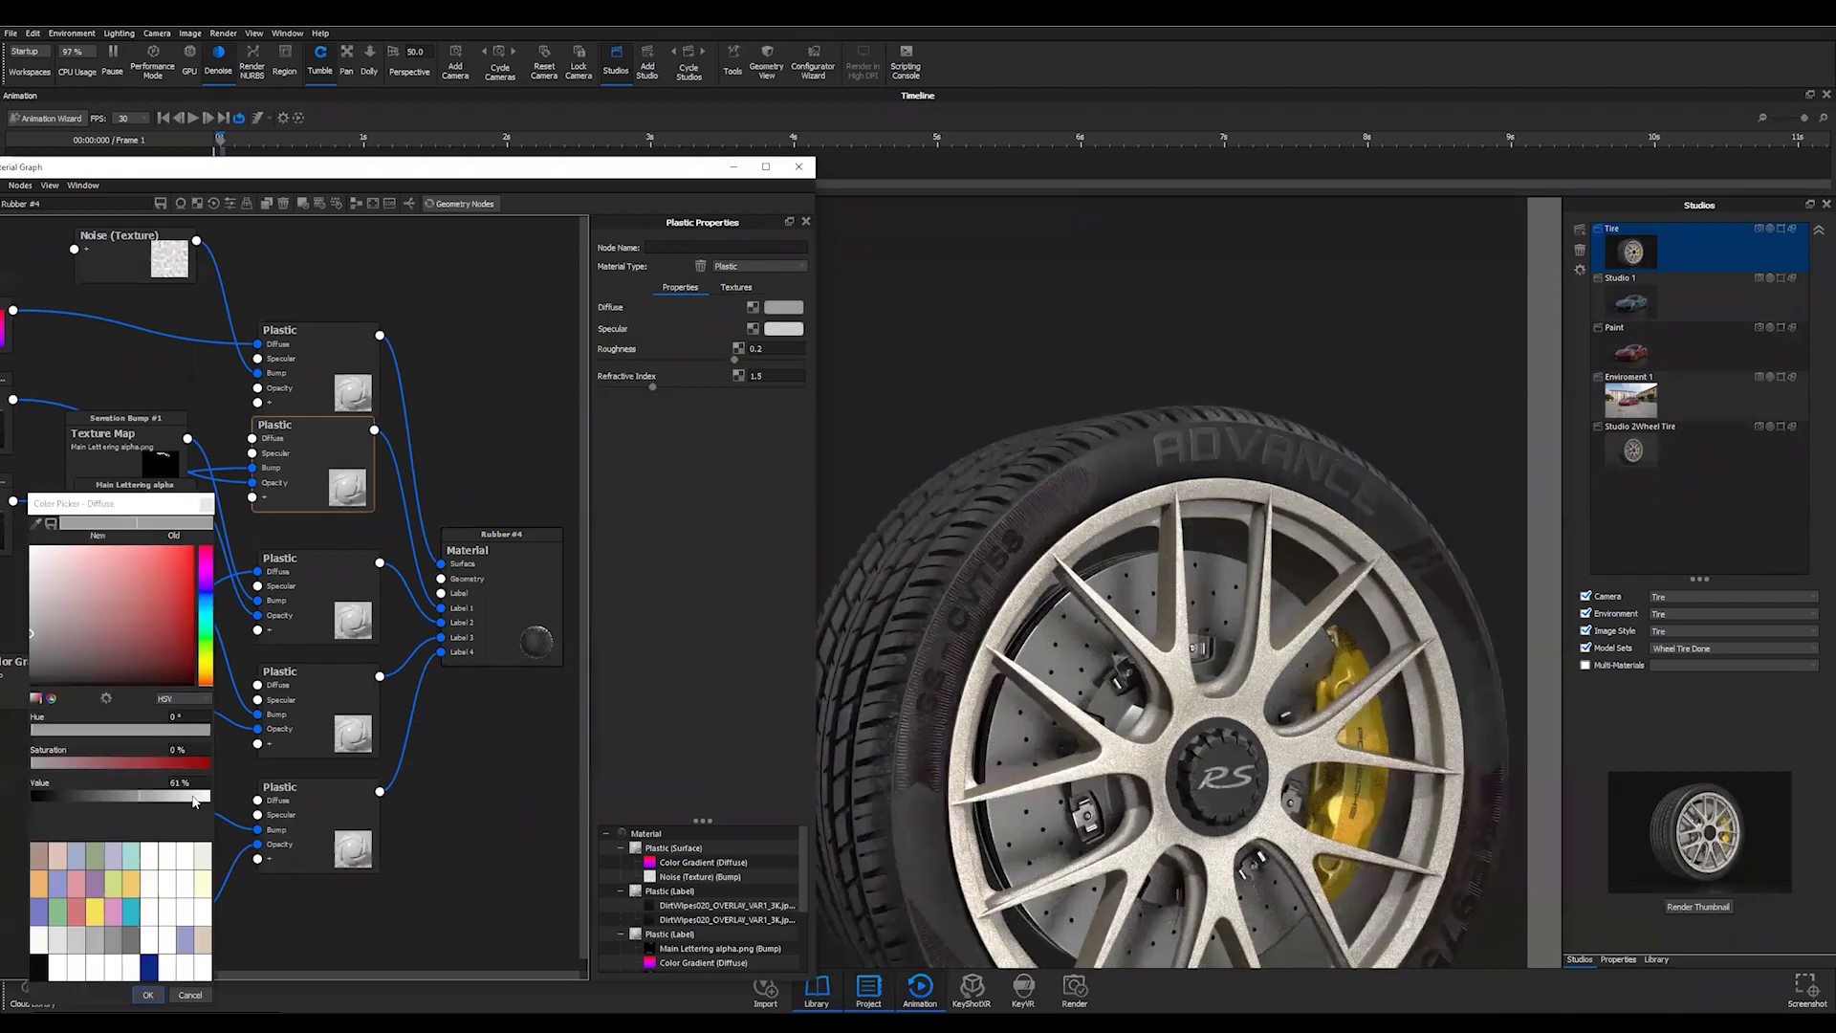
pyautogui.click(194, 800)
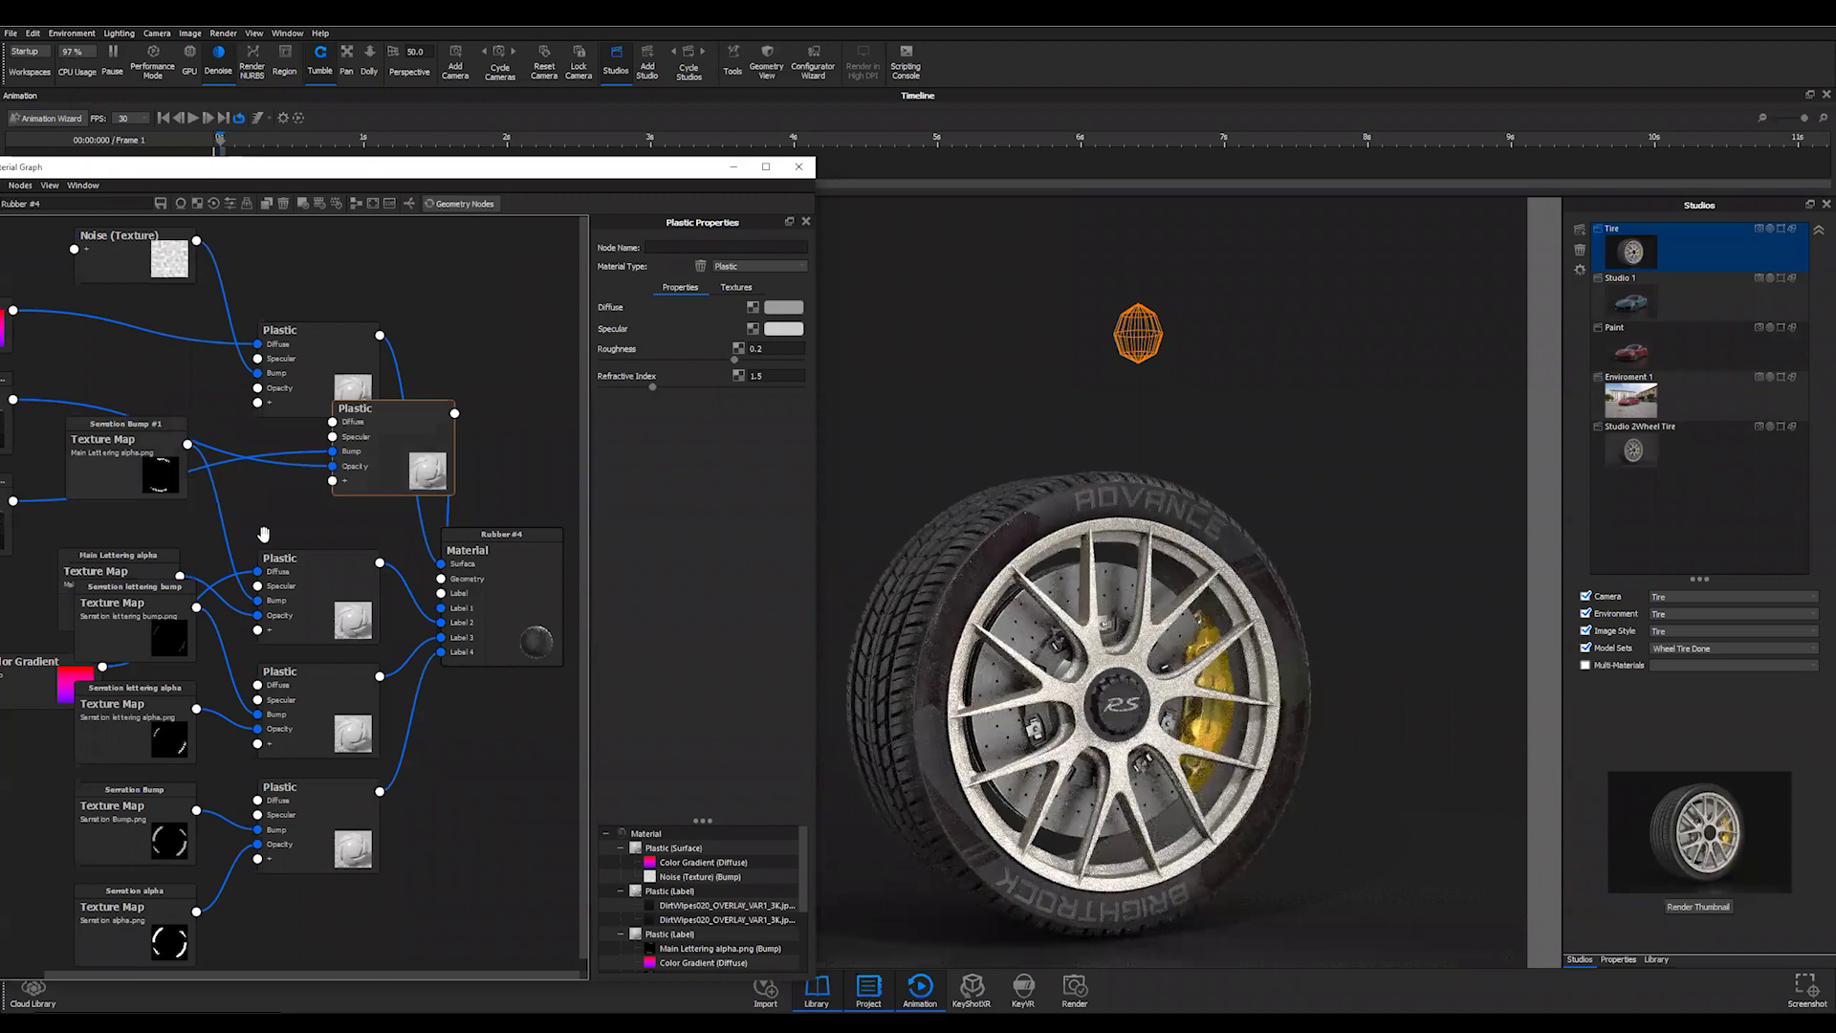
# - Separate the dirt overlay Plastic node from the other nodes and disconnect it from the Rubber #4 material's labels
pyautogui.scroll(1, 264, 533)
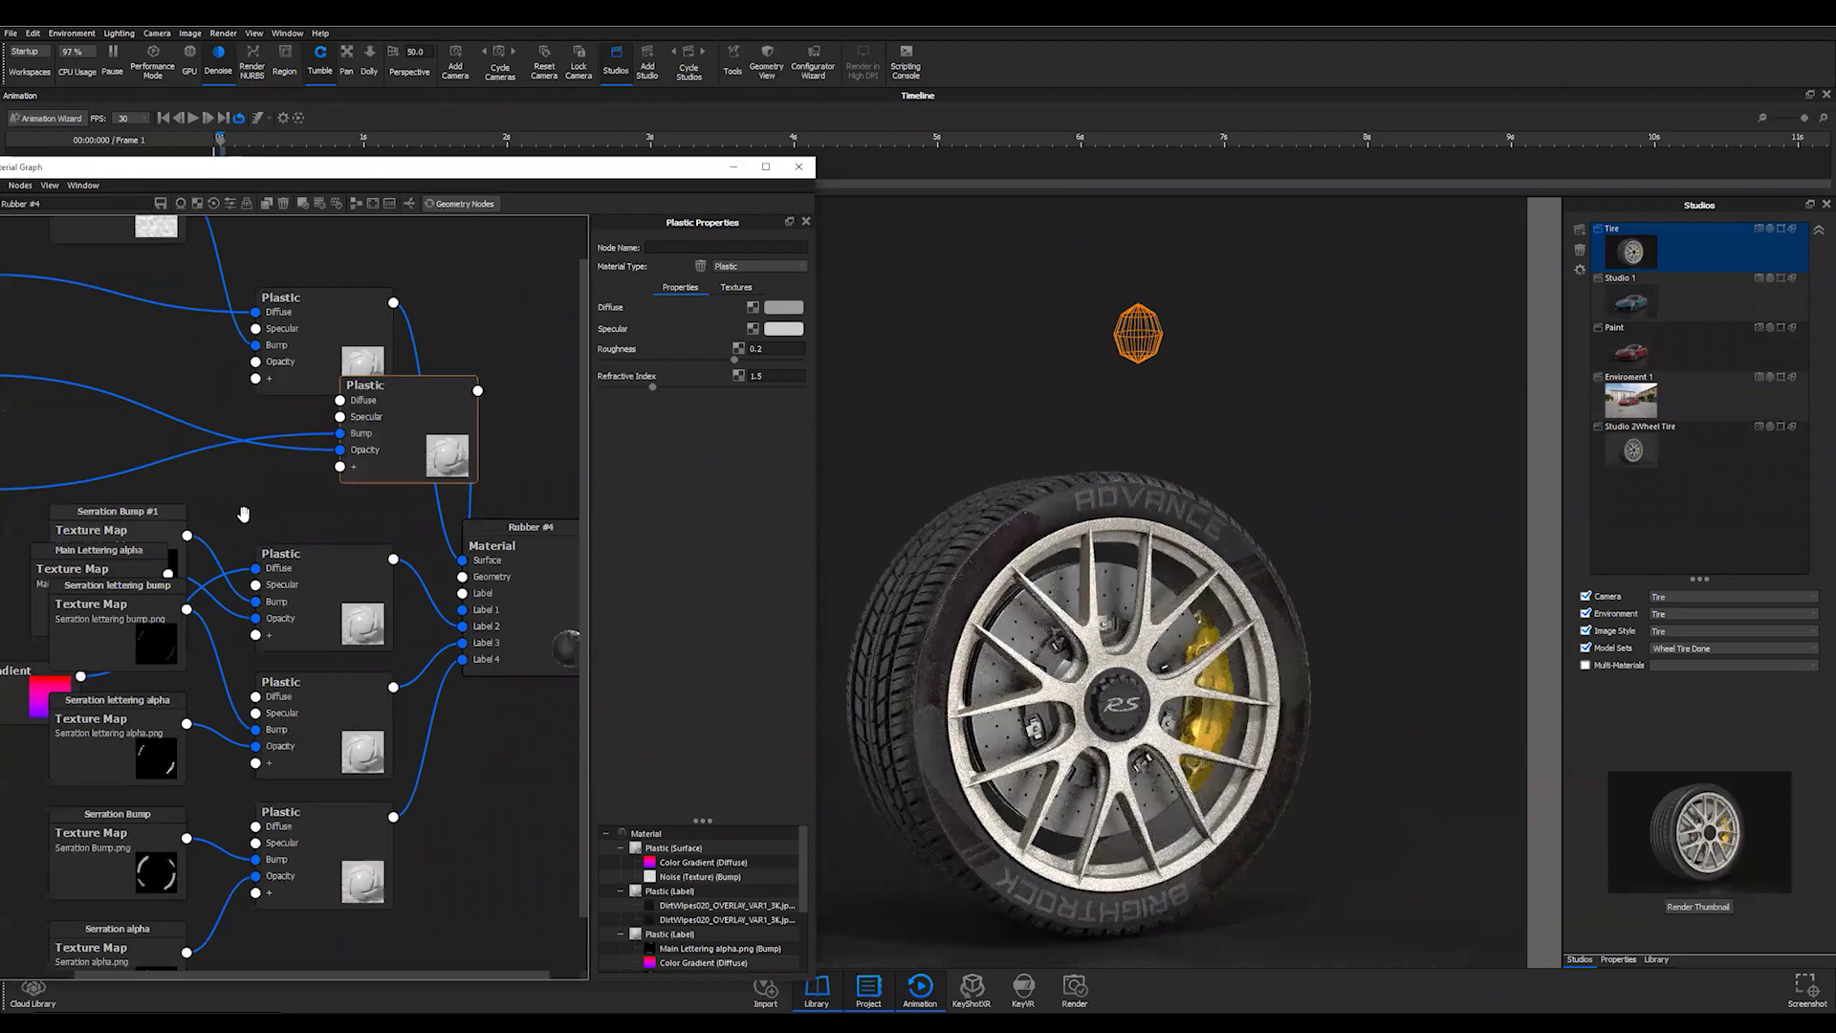
pyautogui.scroll(-2, 244, 516)
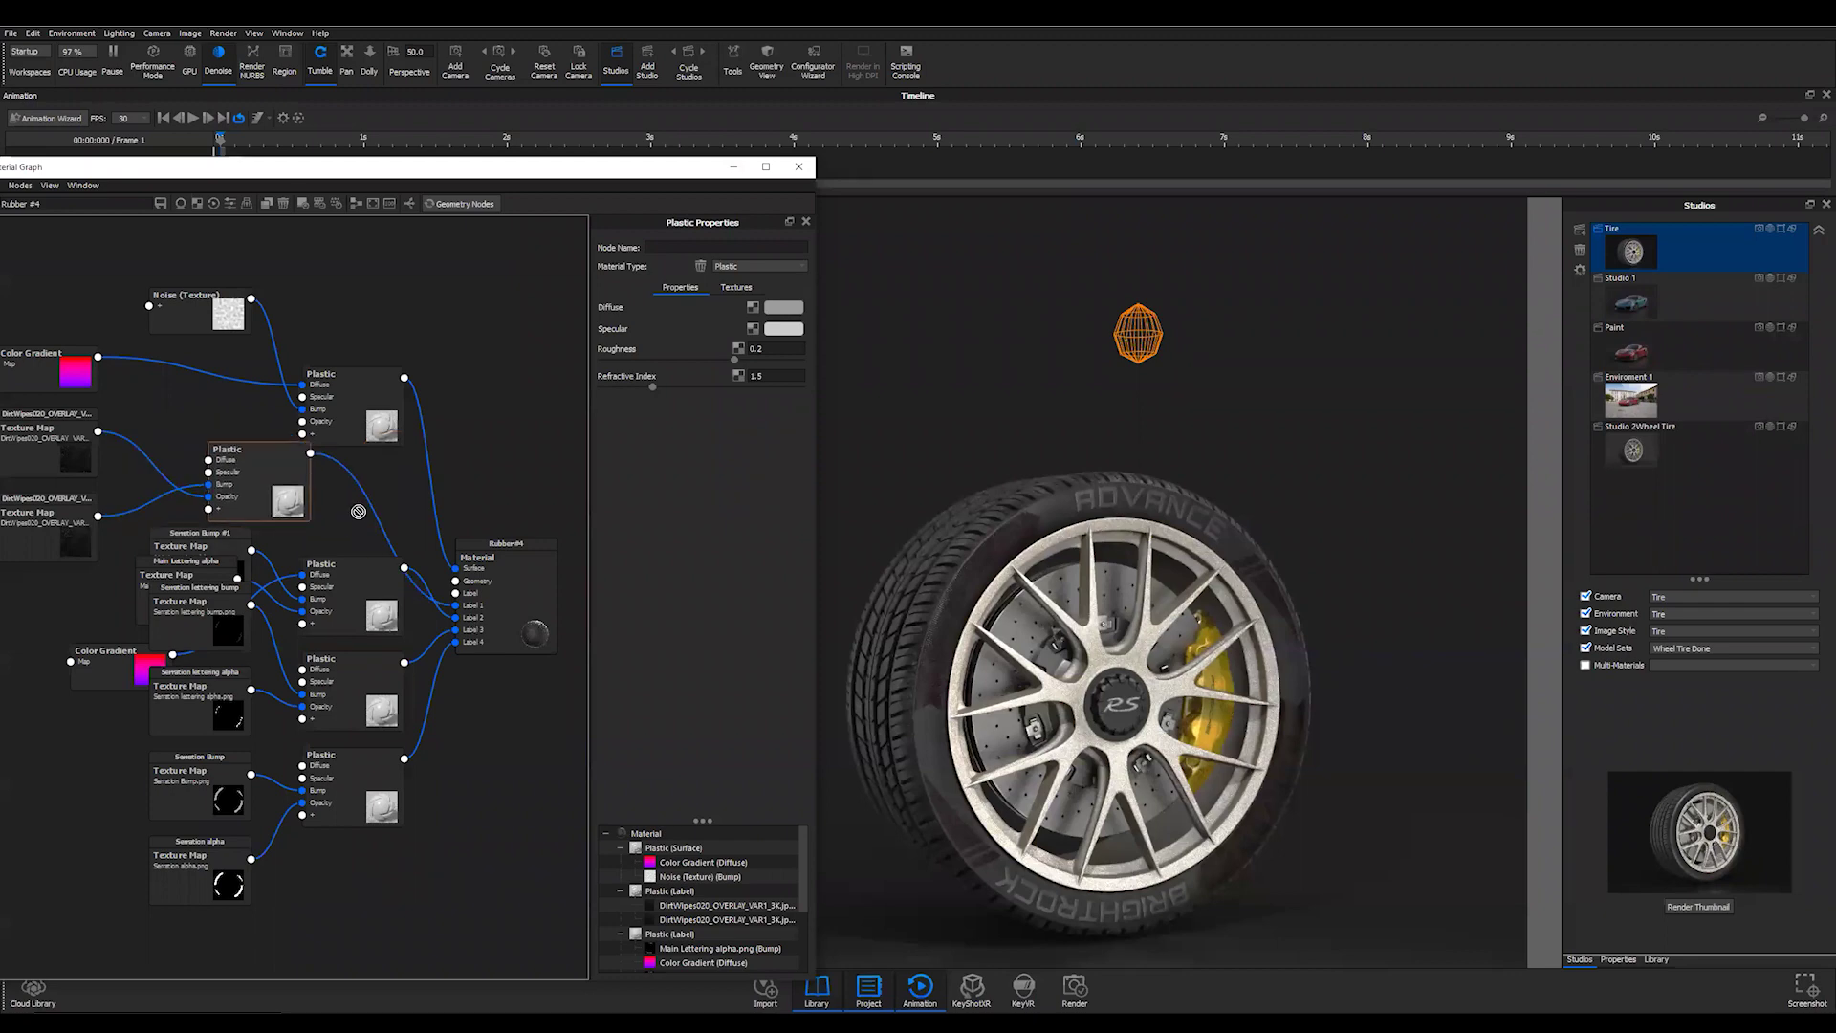
pyautogui.moveTo(358, 511); pyautogui.dragTo(431, 630)
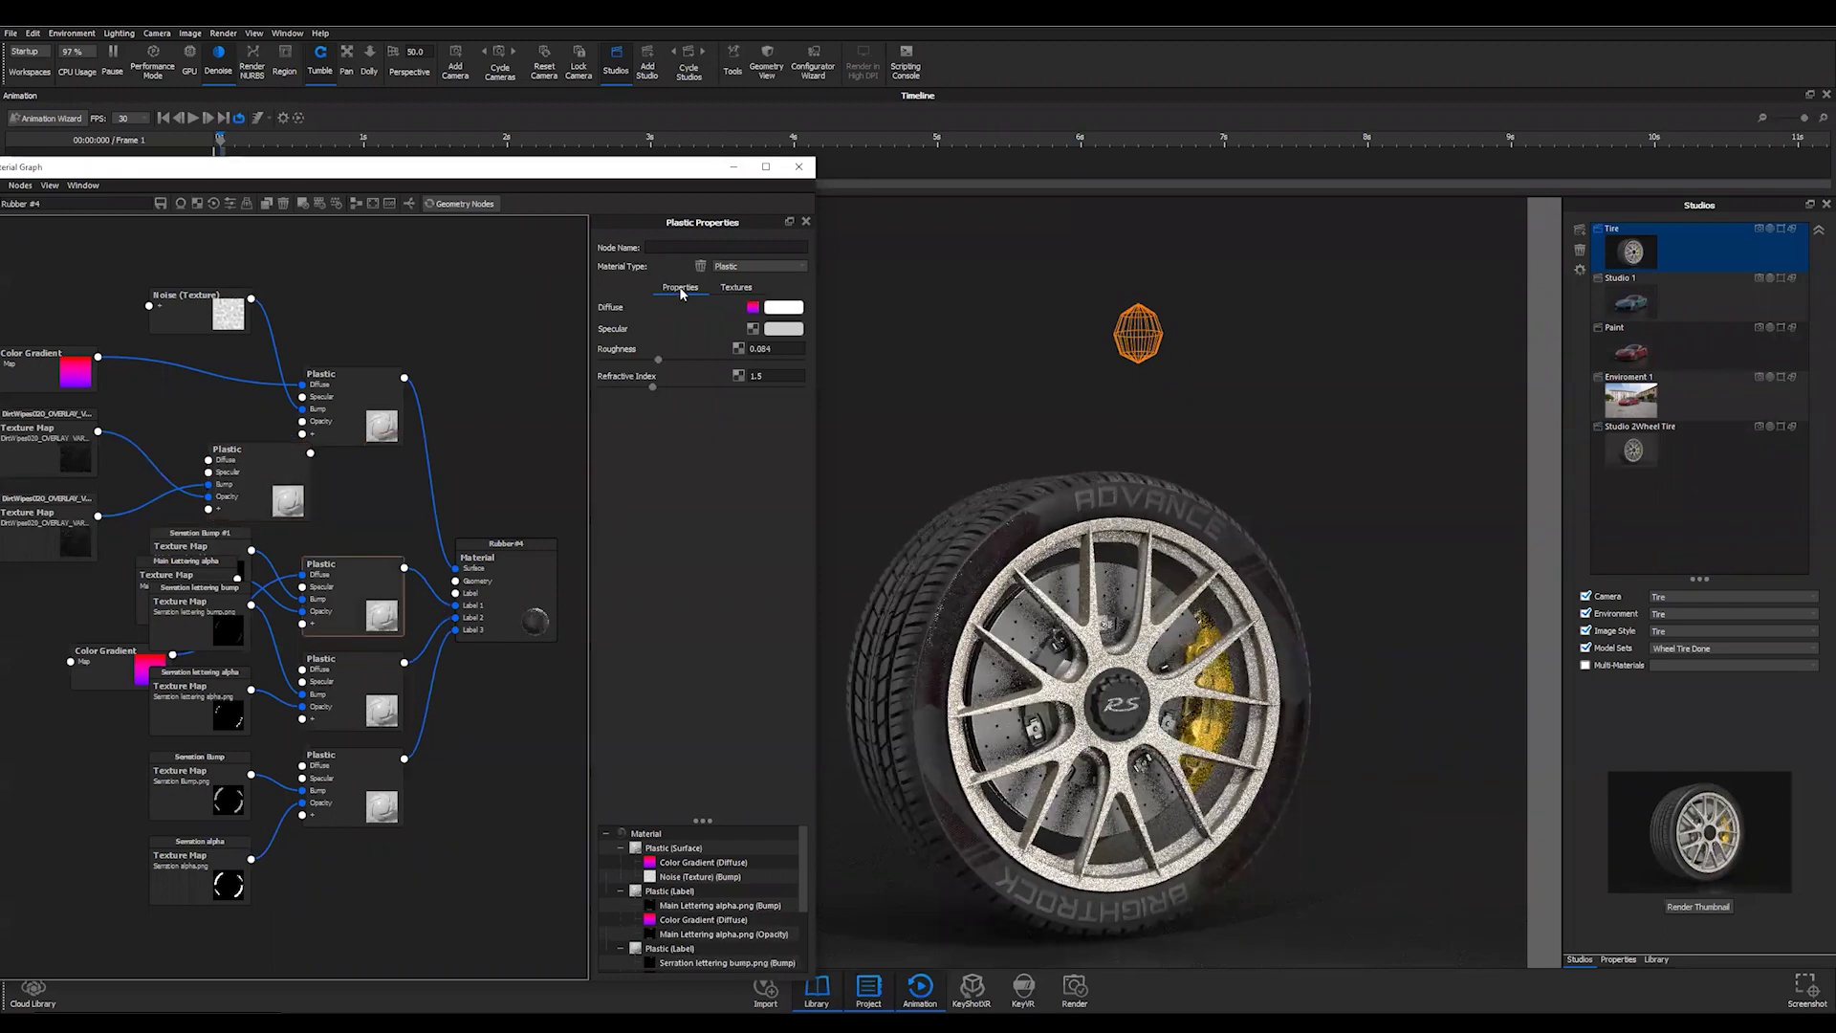
# - Set the first color stop of the main lettering's Color Gradient to a near-white gray at 91% value and inspect the lettering
pyautogui.click(126, 663)
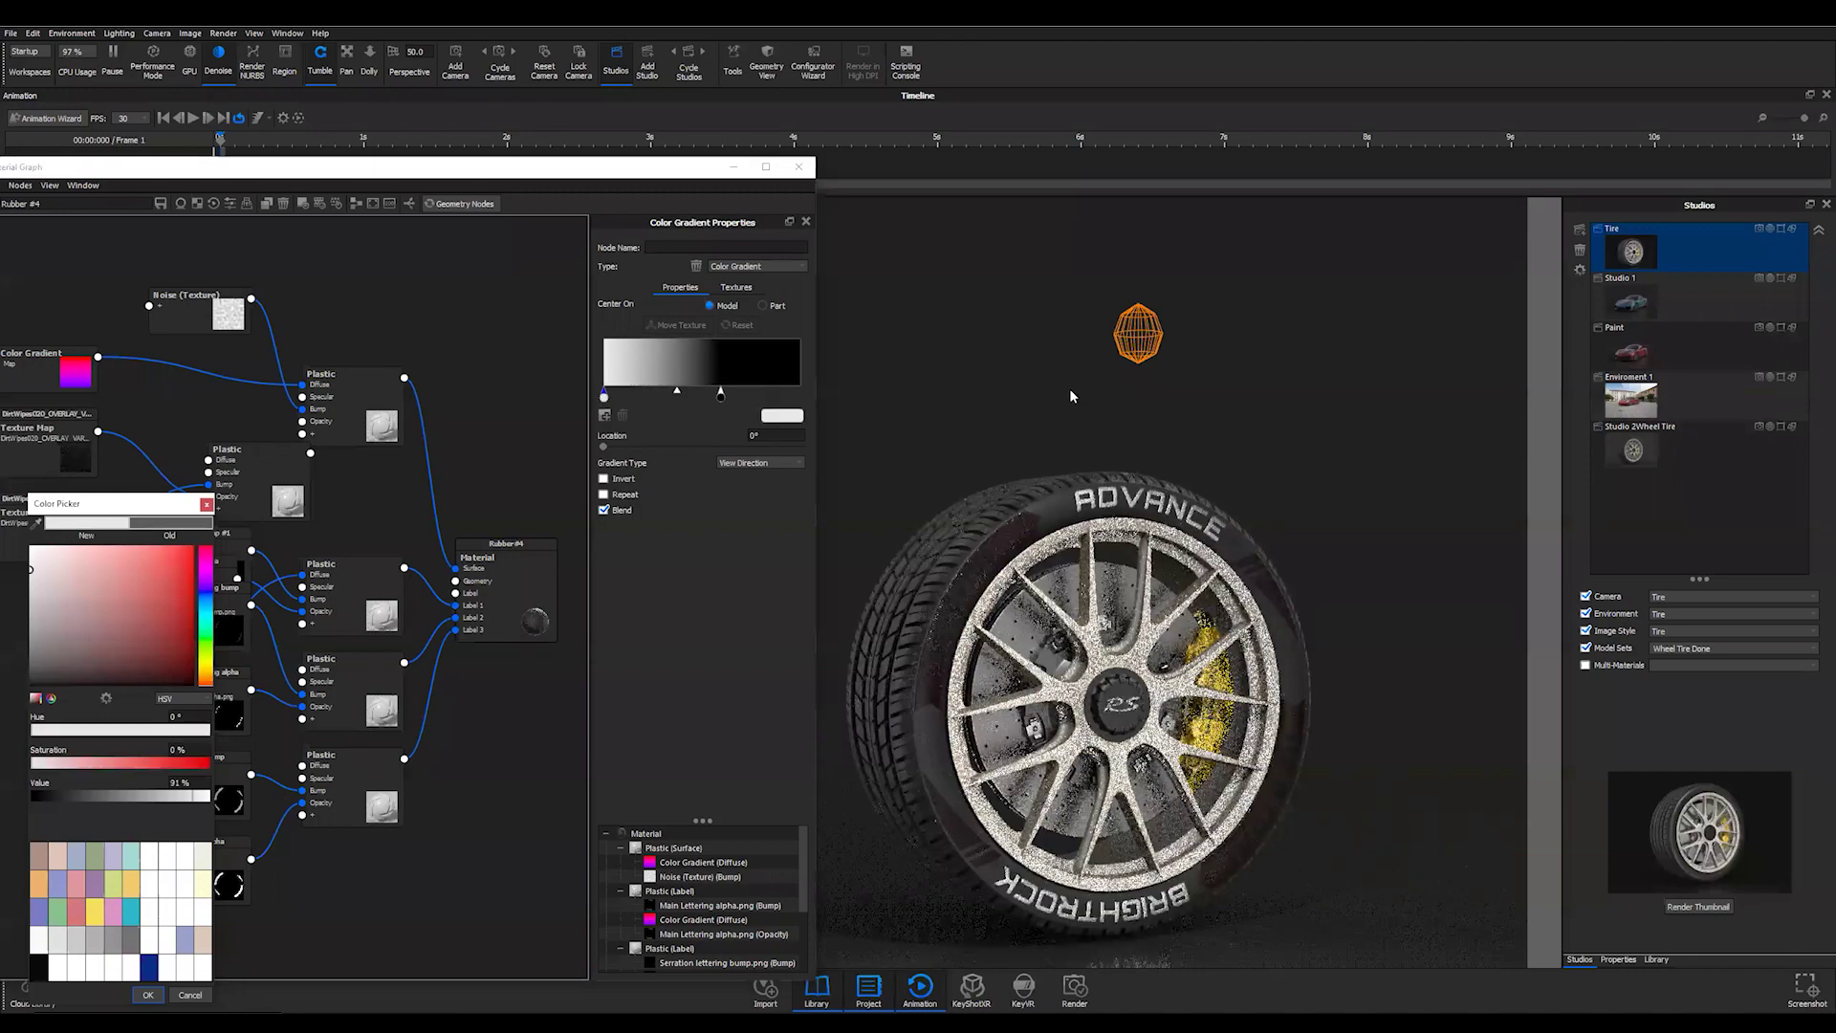
pyautogui.scroll(5, 1063, 367)
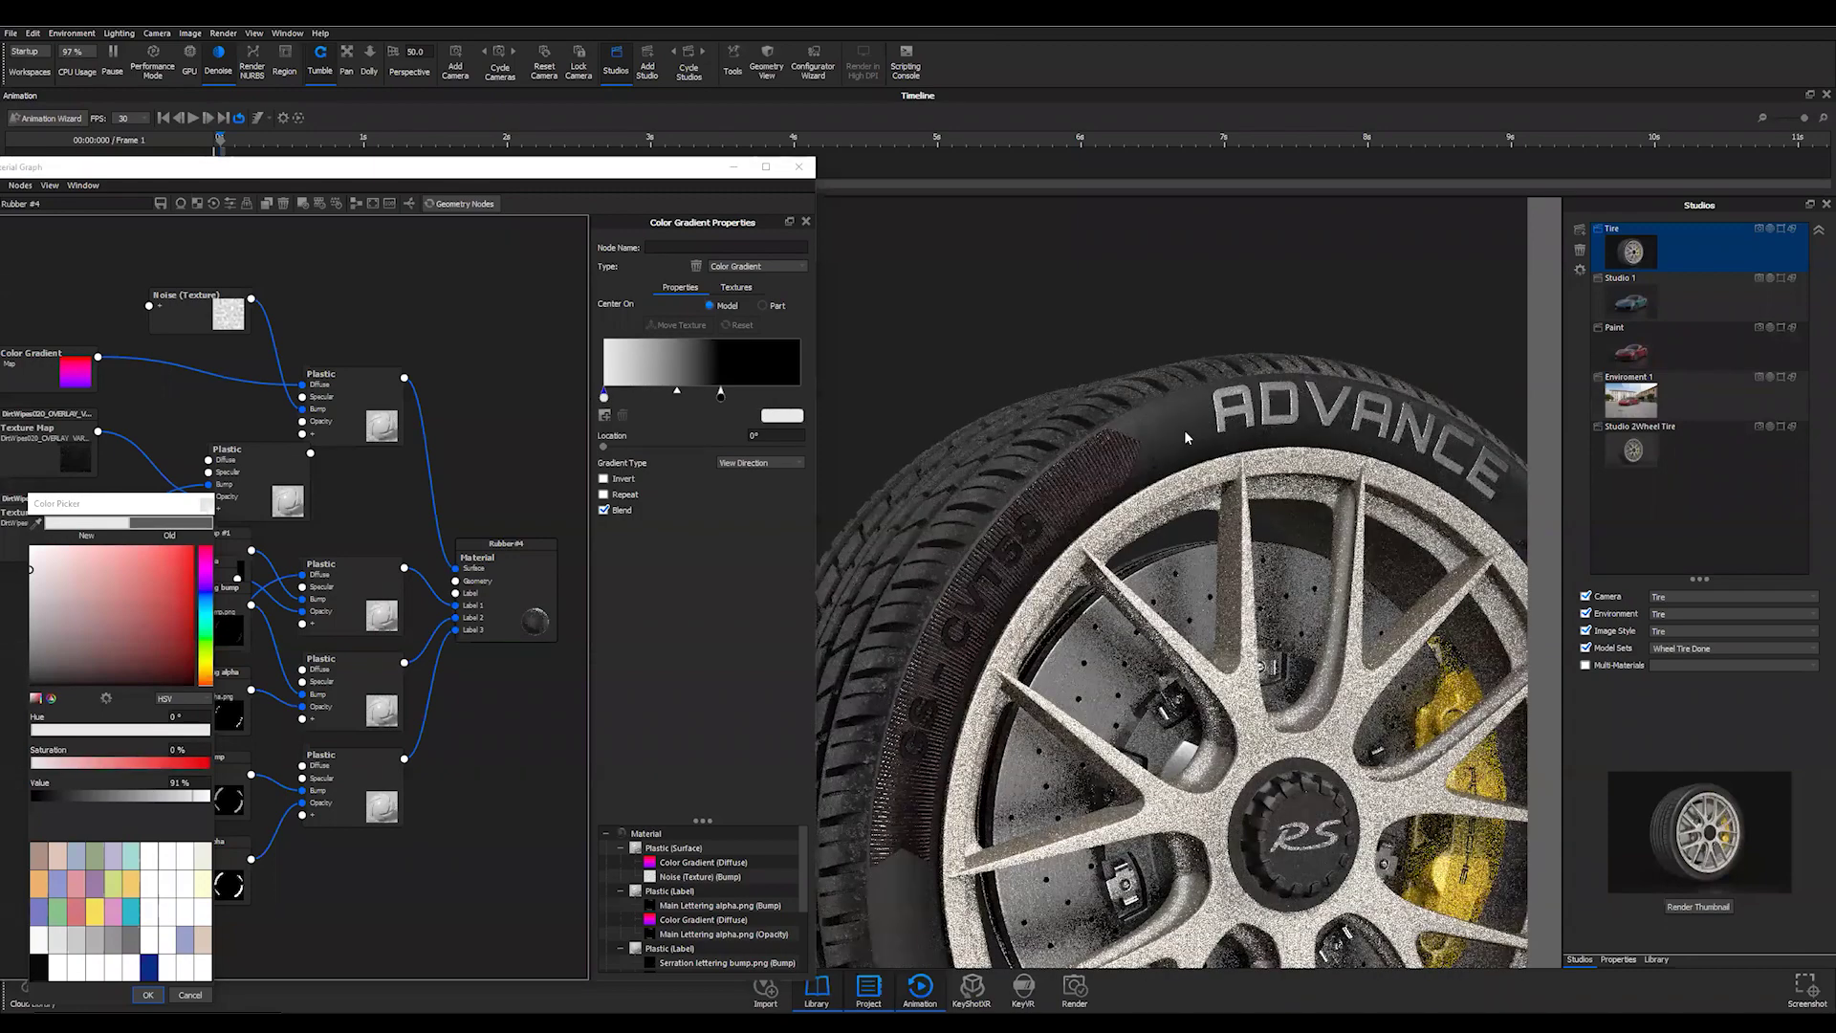
pyautogui.moveTo(1227, 418); pyautogui.dragTo(1228, 403)
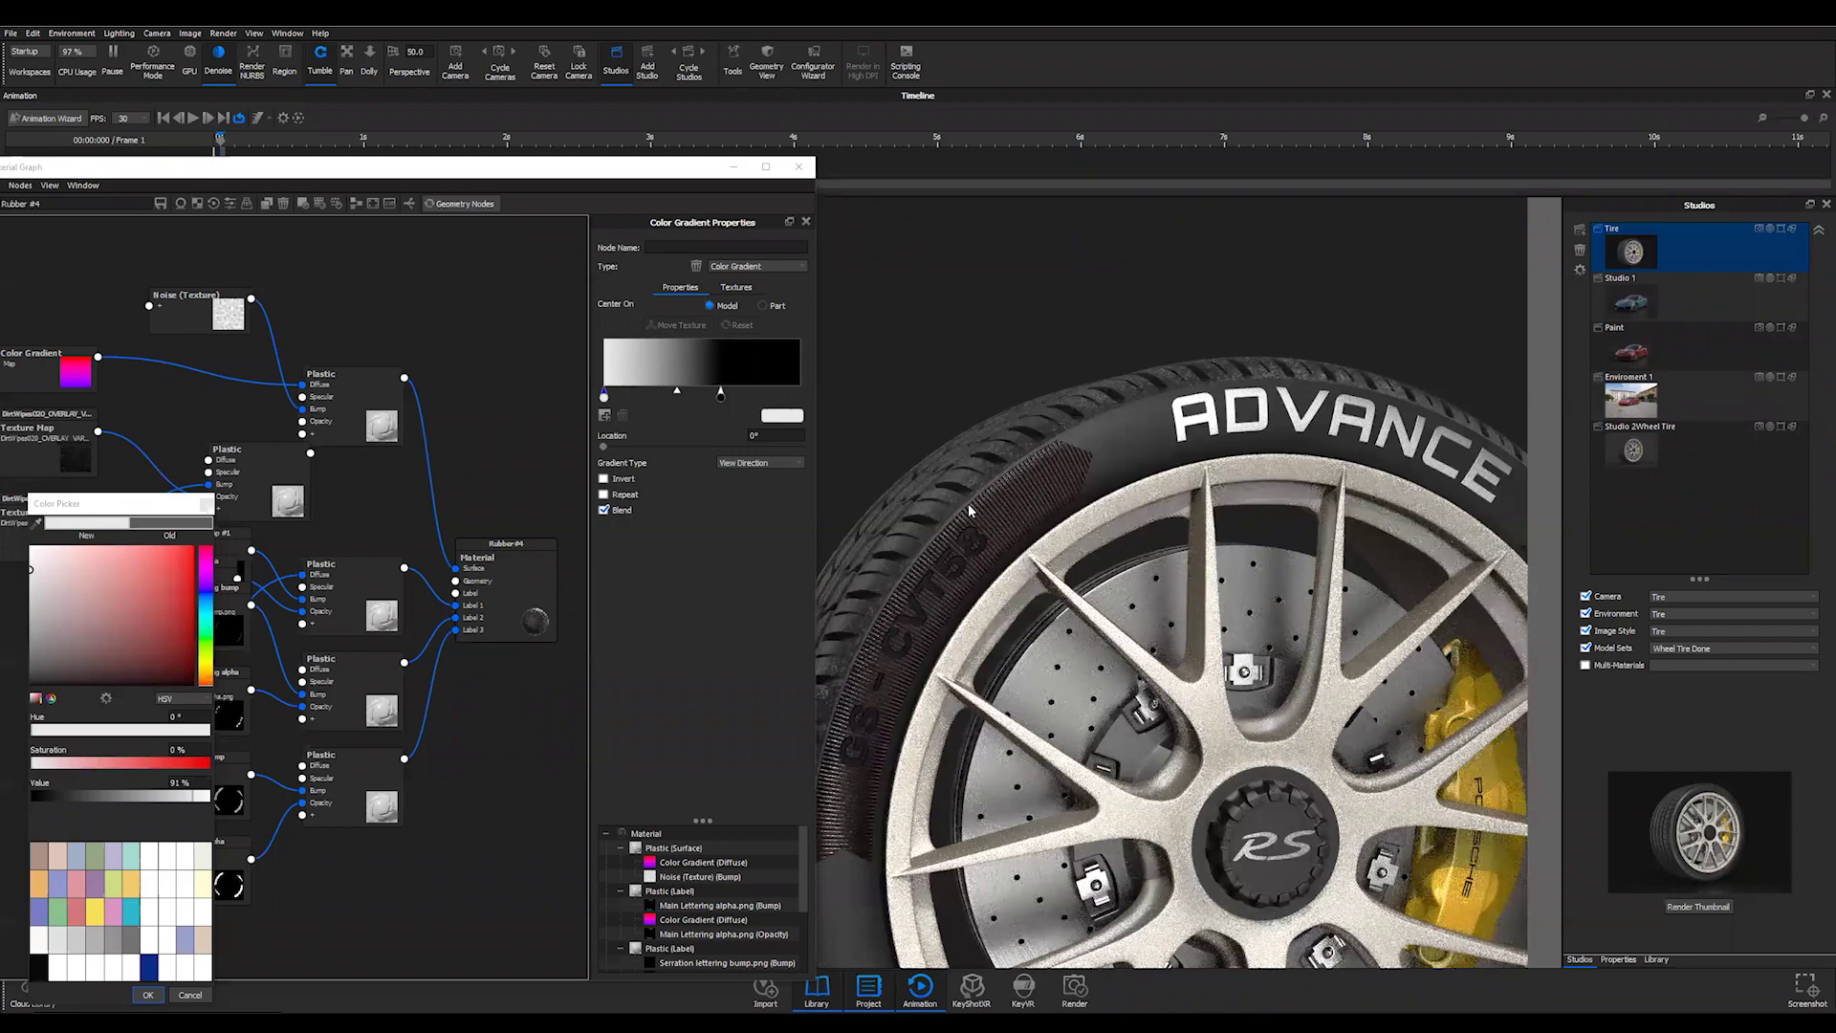
pyautogui.click(148, 994)
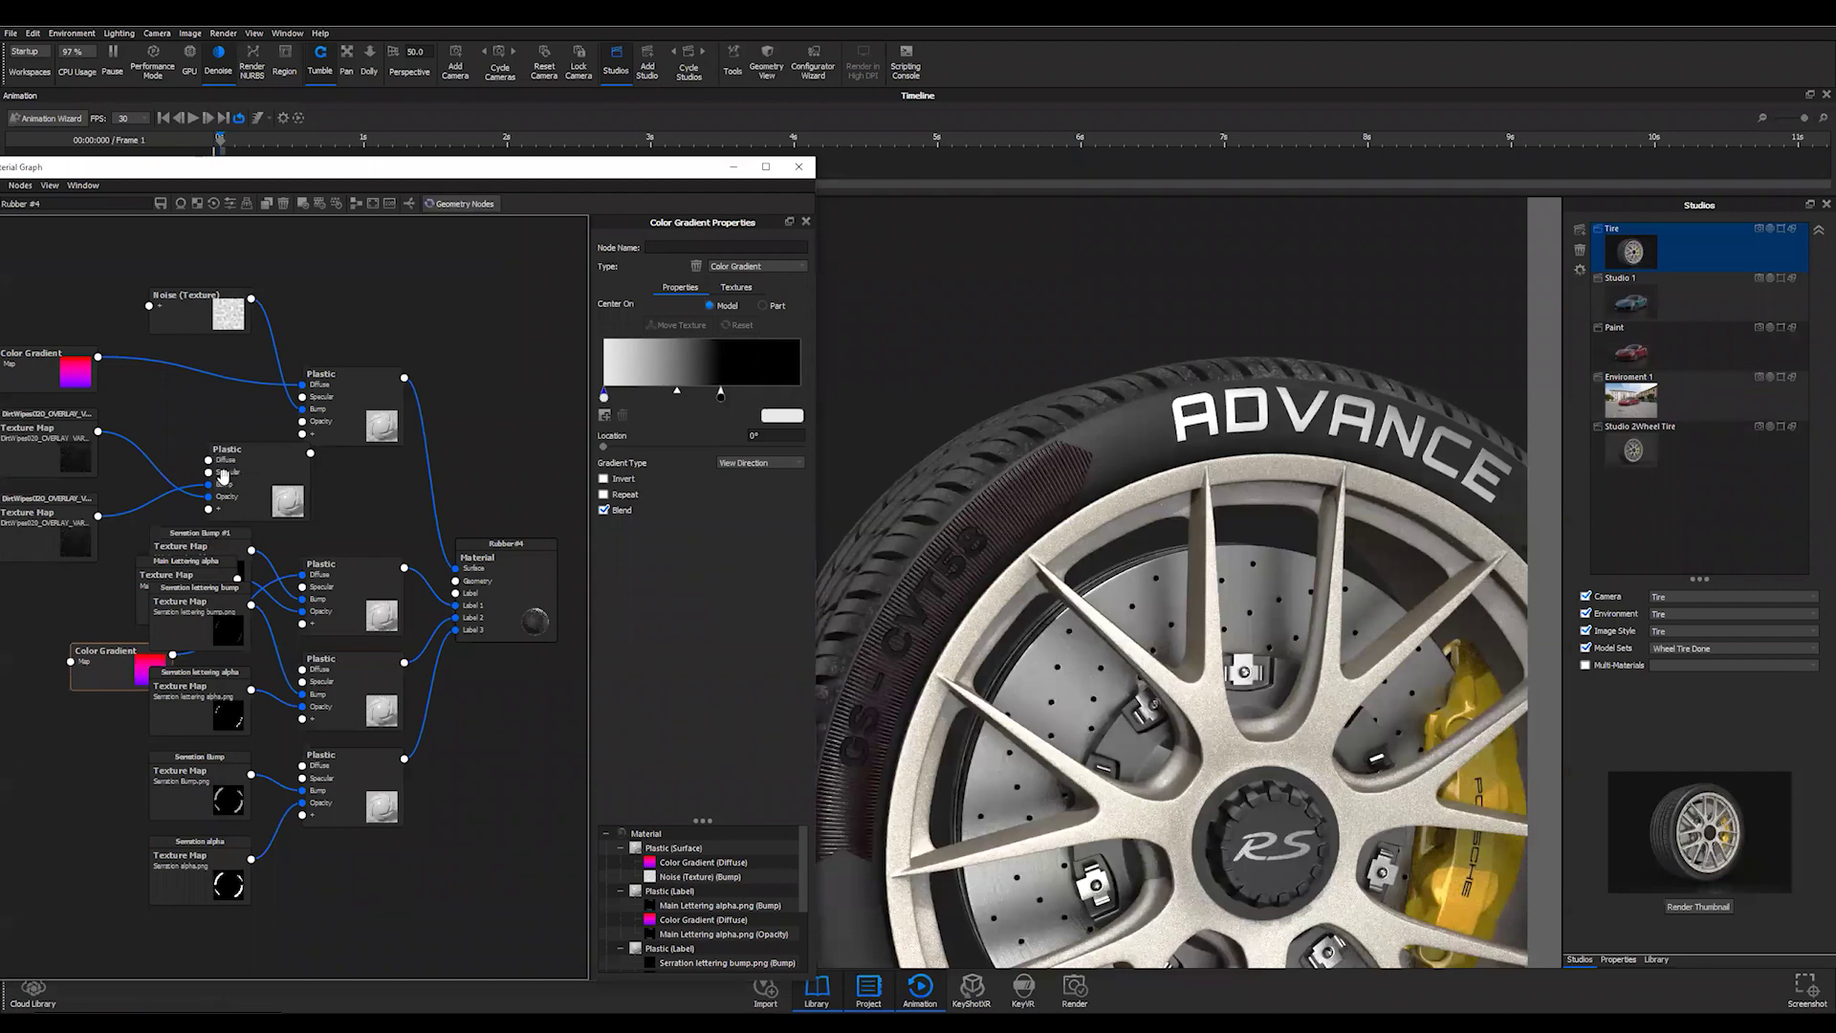
# - Reconnect the dirt overlay Plastic to the Rubber #4 material as a label and examine the dirt on the serration up close
pyautogui.moveTo(224, 477); pyautogui.dragTo(495, 635)
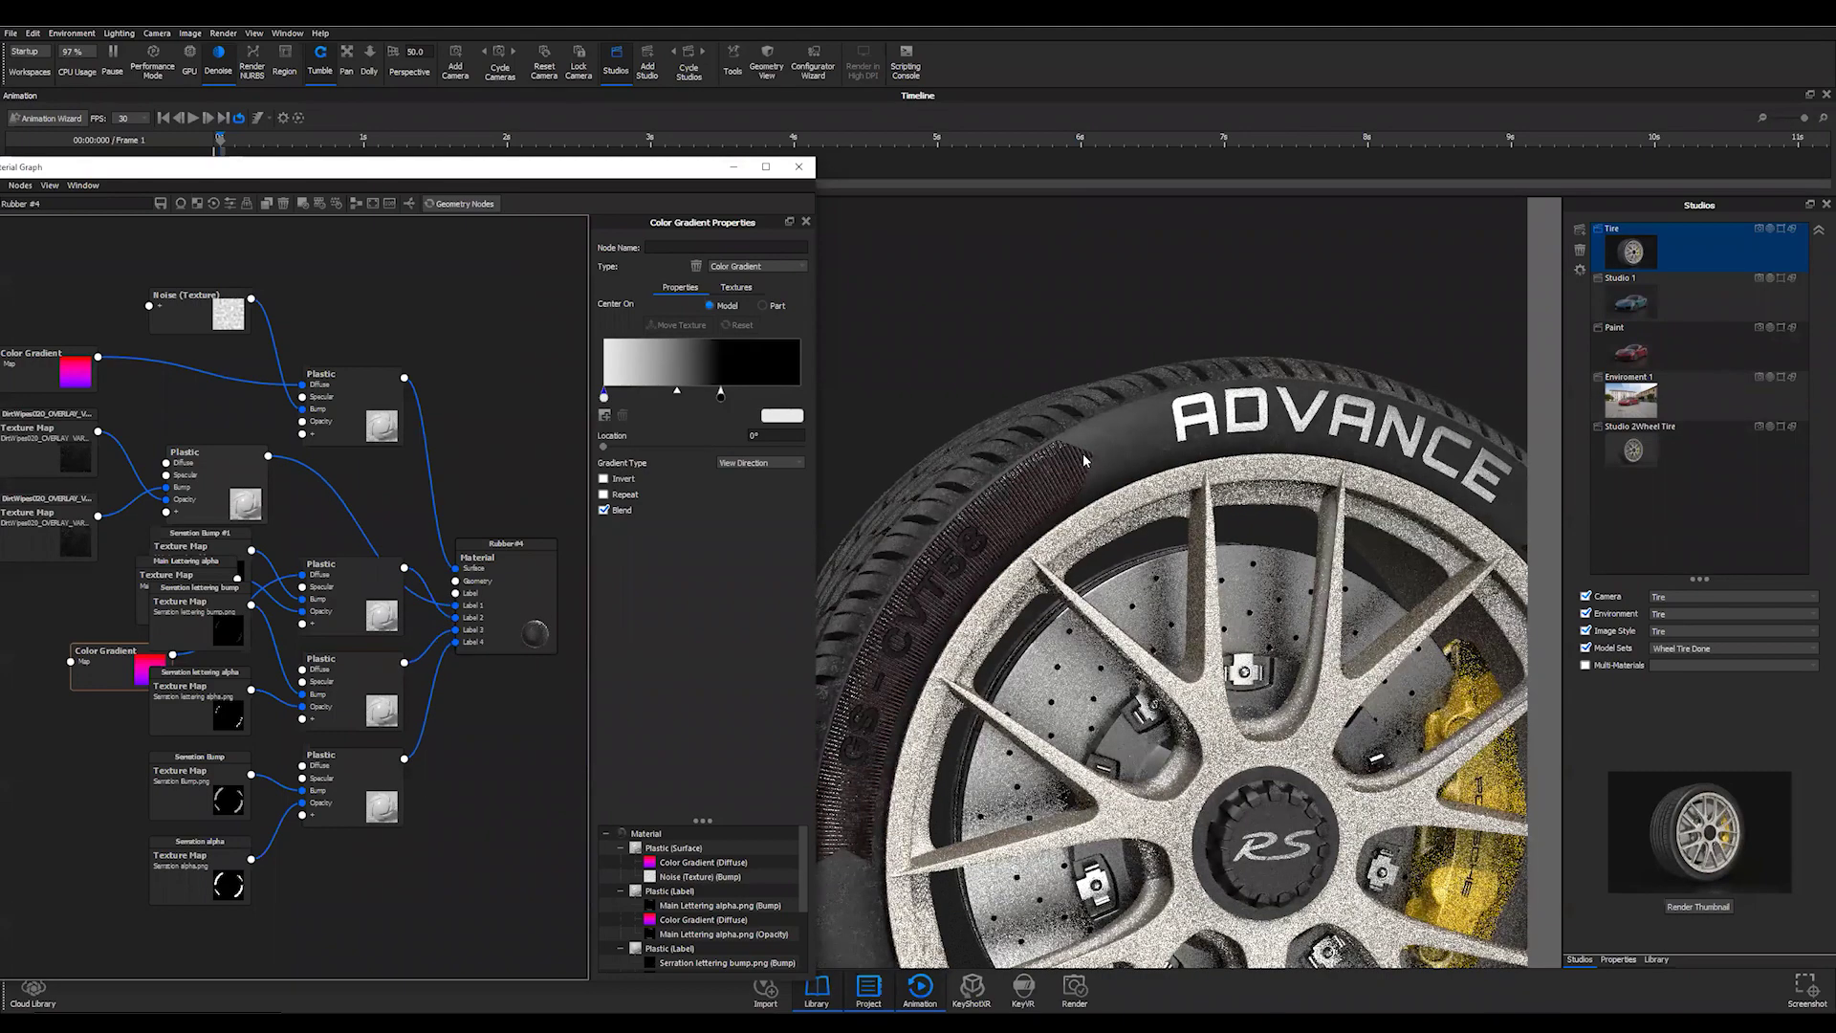
pyautogui.scroll(5, 988, 547)
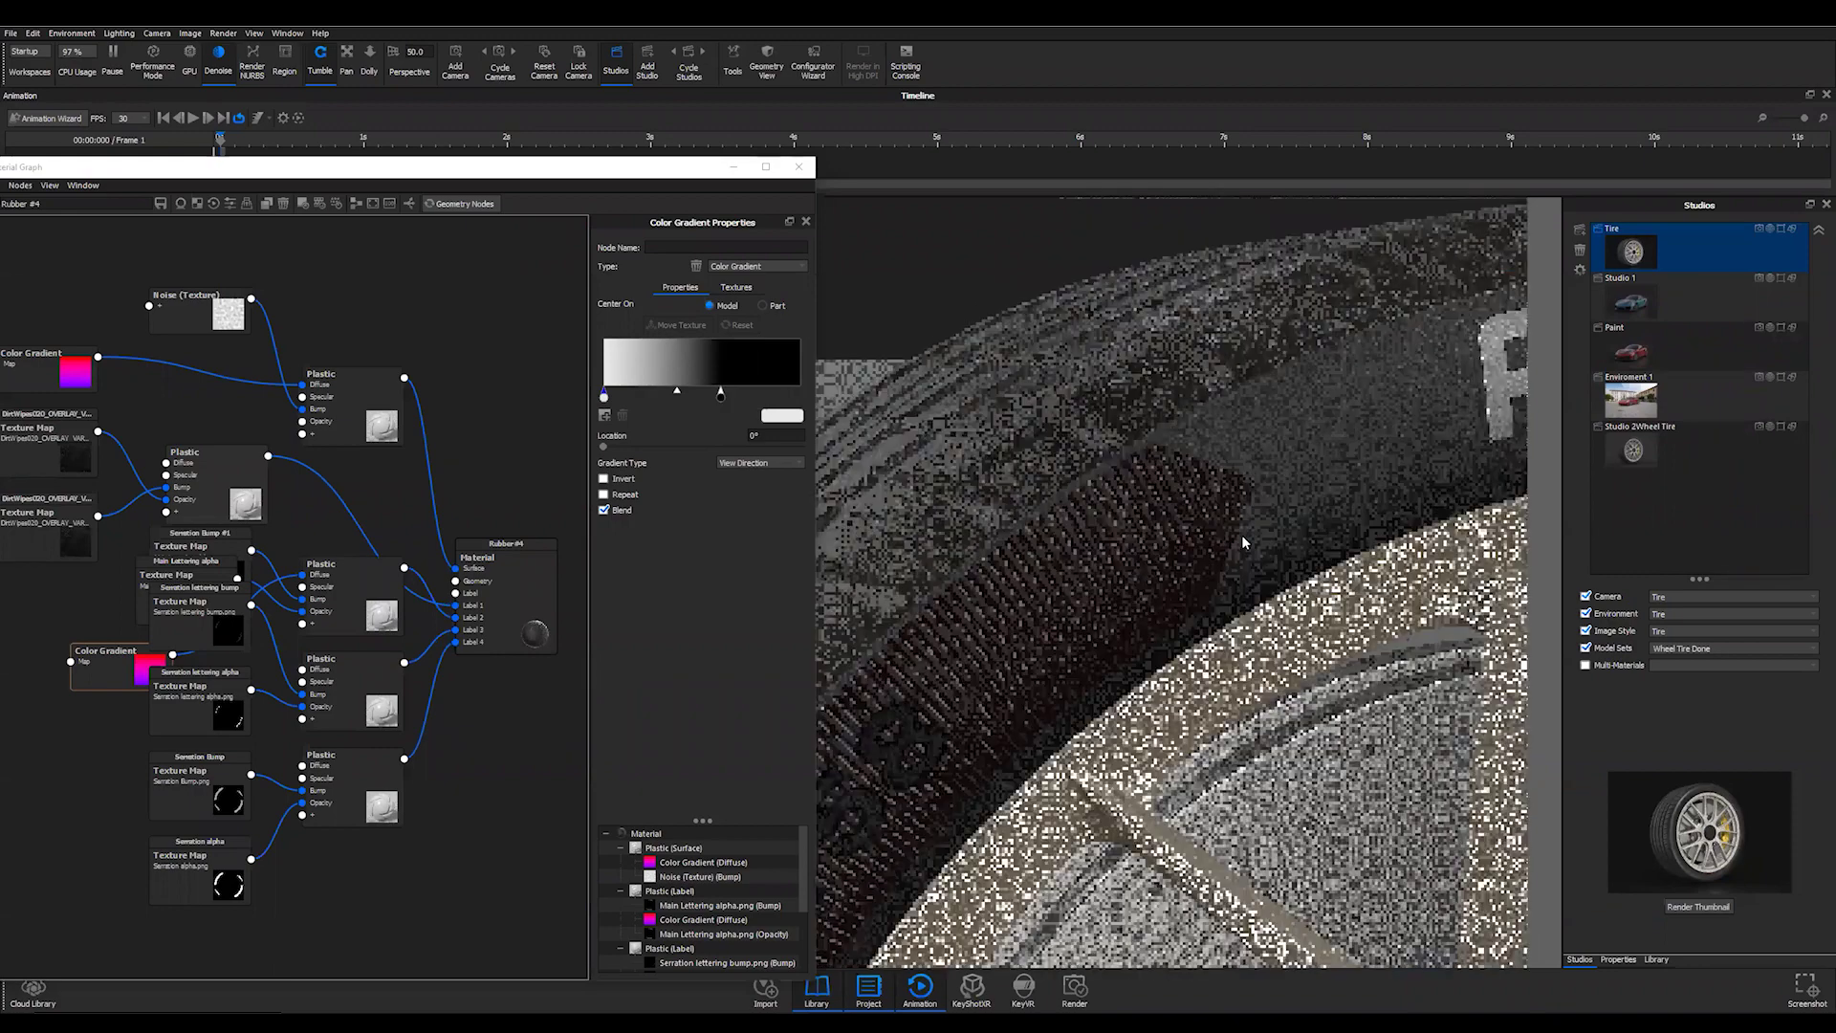
pyautogui.scroll(3, 1245, 541)
pyautogui.scroll(3, 1327, 407)
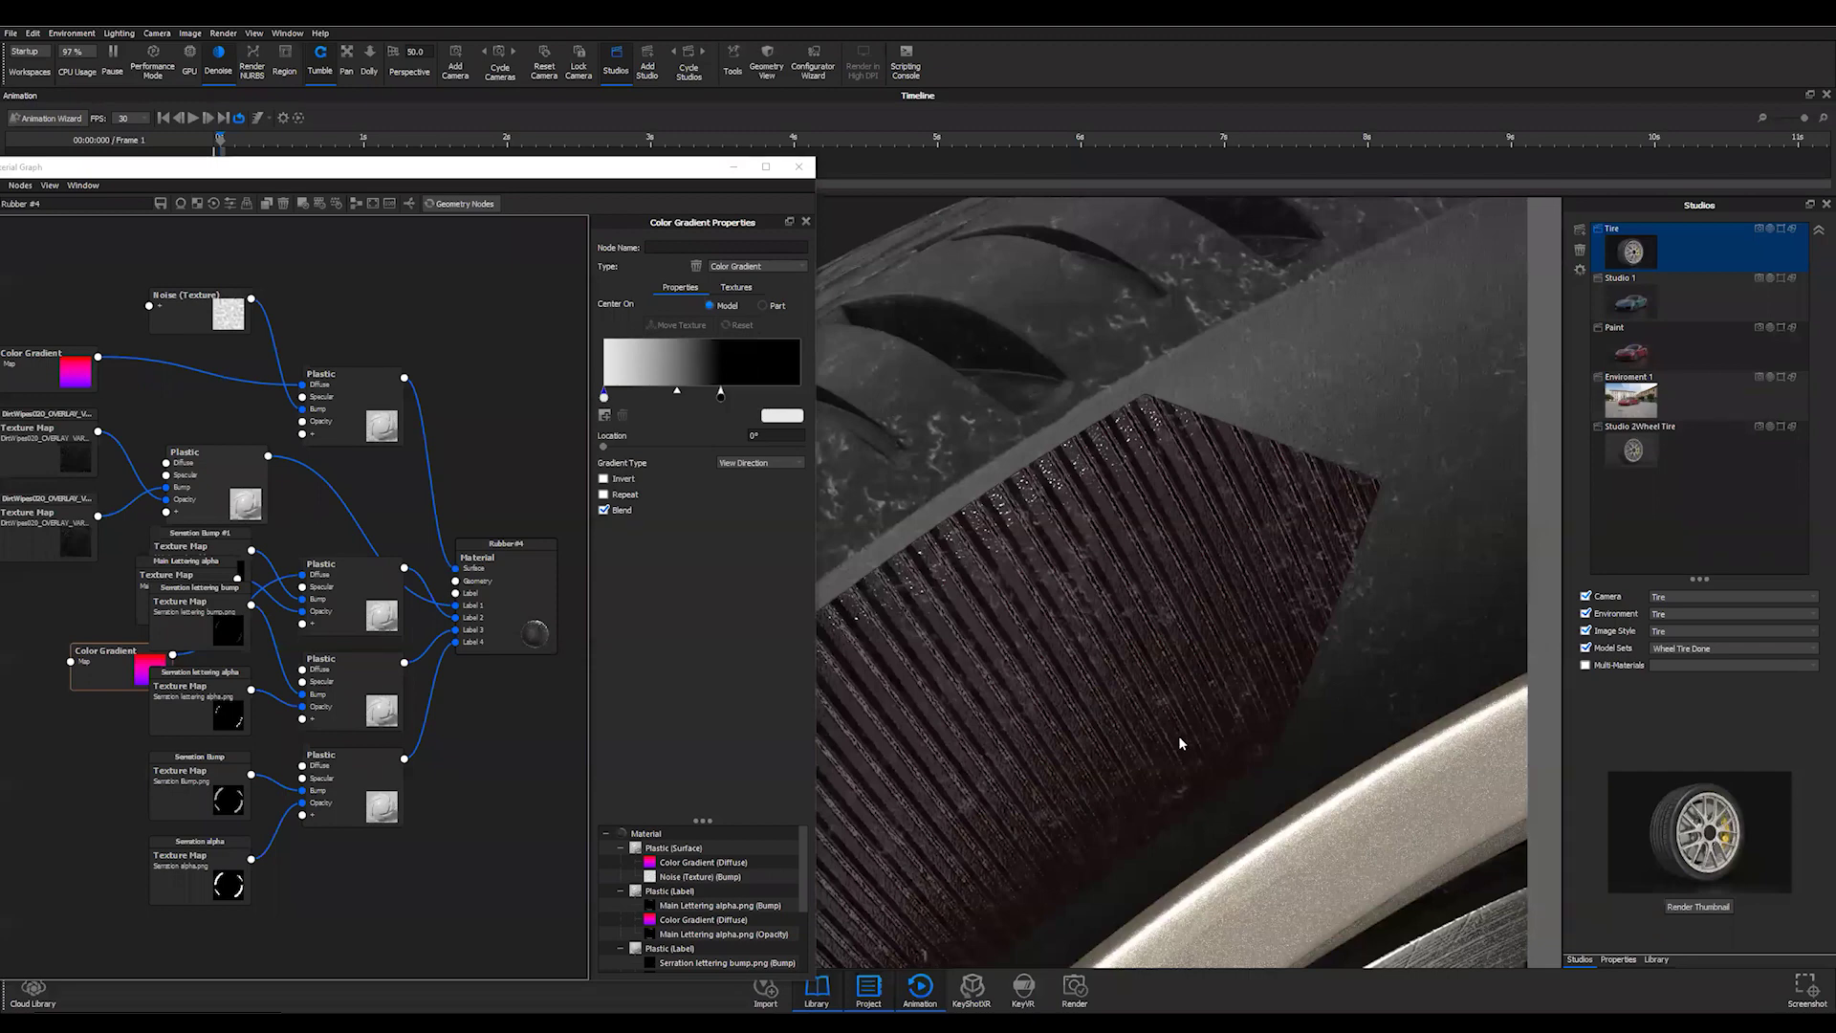
pyautogui.scroll(-10, 1171, 742)
pyautogui.scroll(-5, 1162, 711)
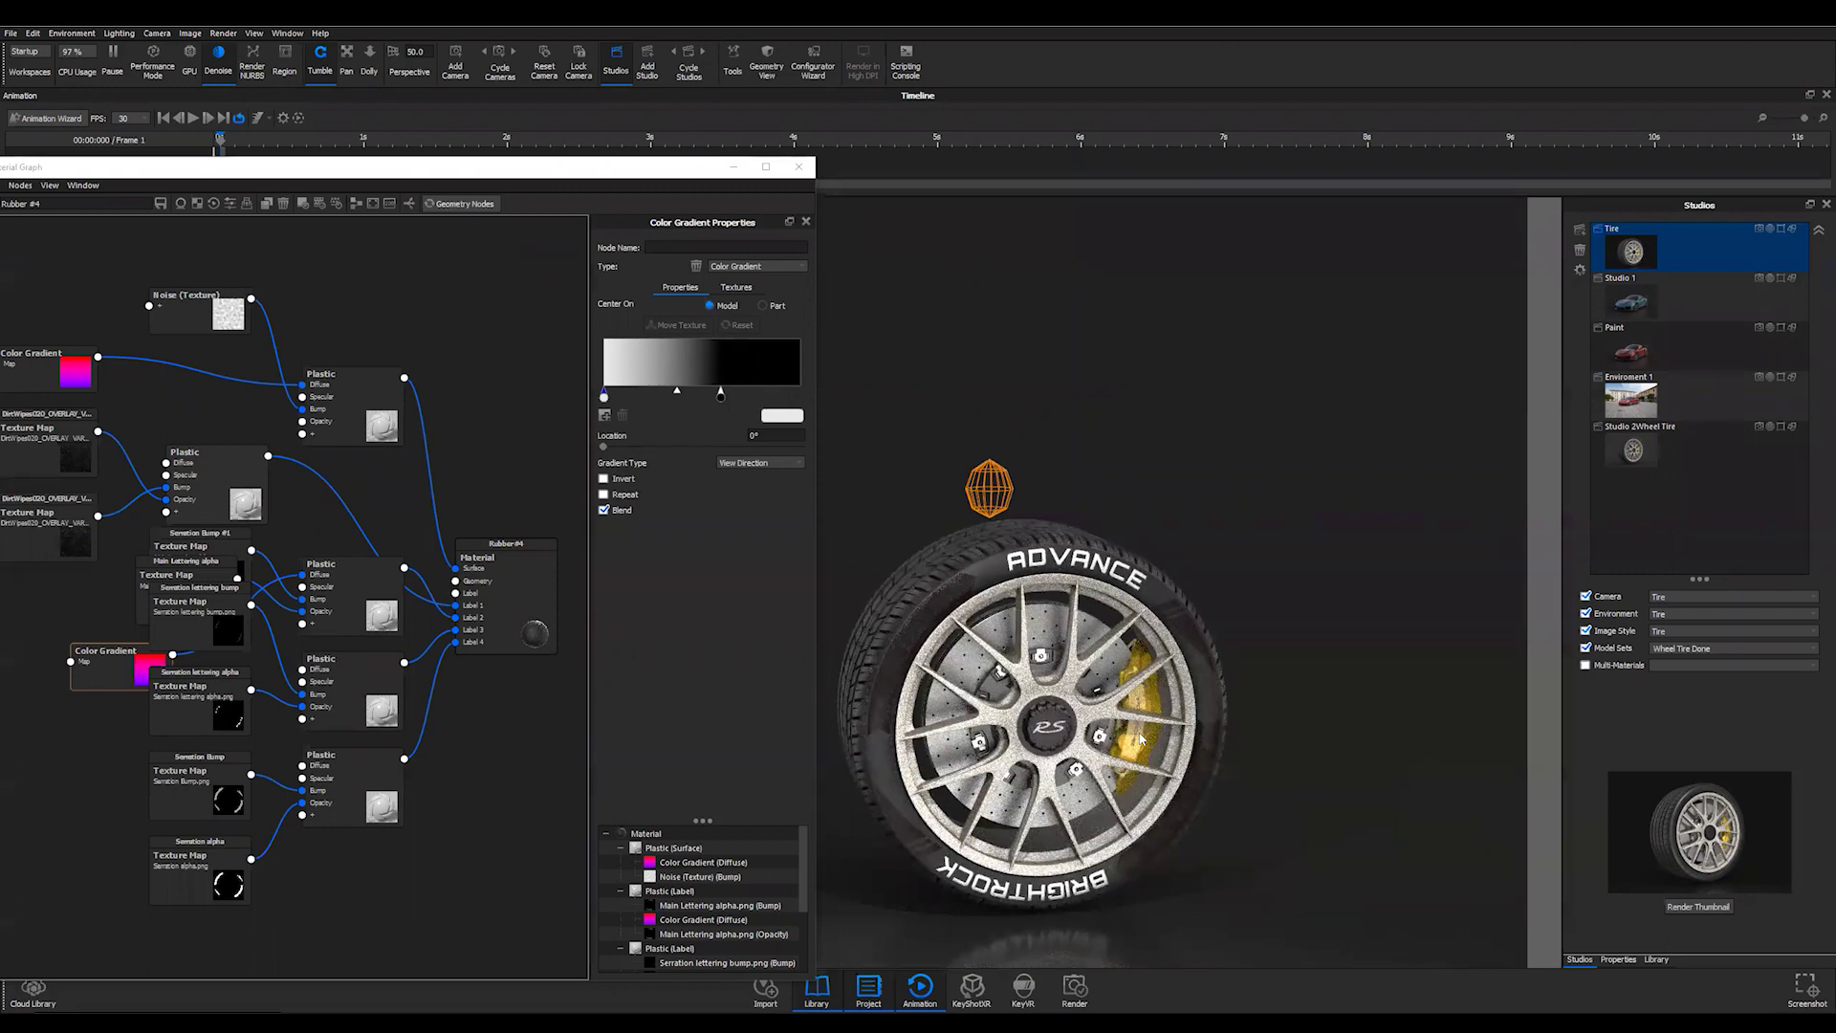
# - Examine the tire's tread and the sidewall edge up close from an angled view
pyautogui.scroll(5, 1203, 676)
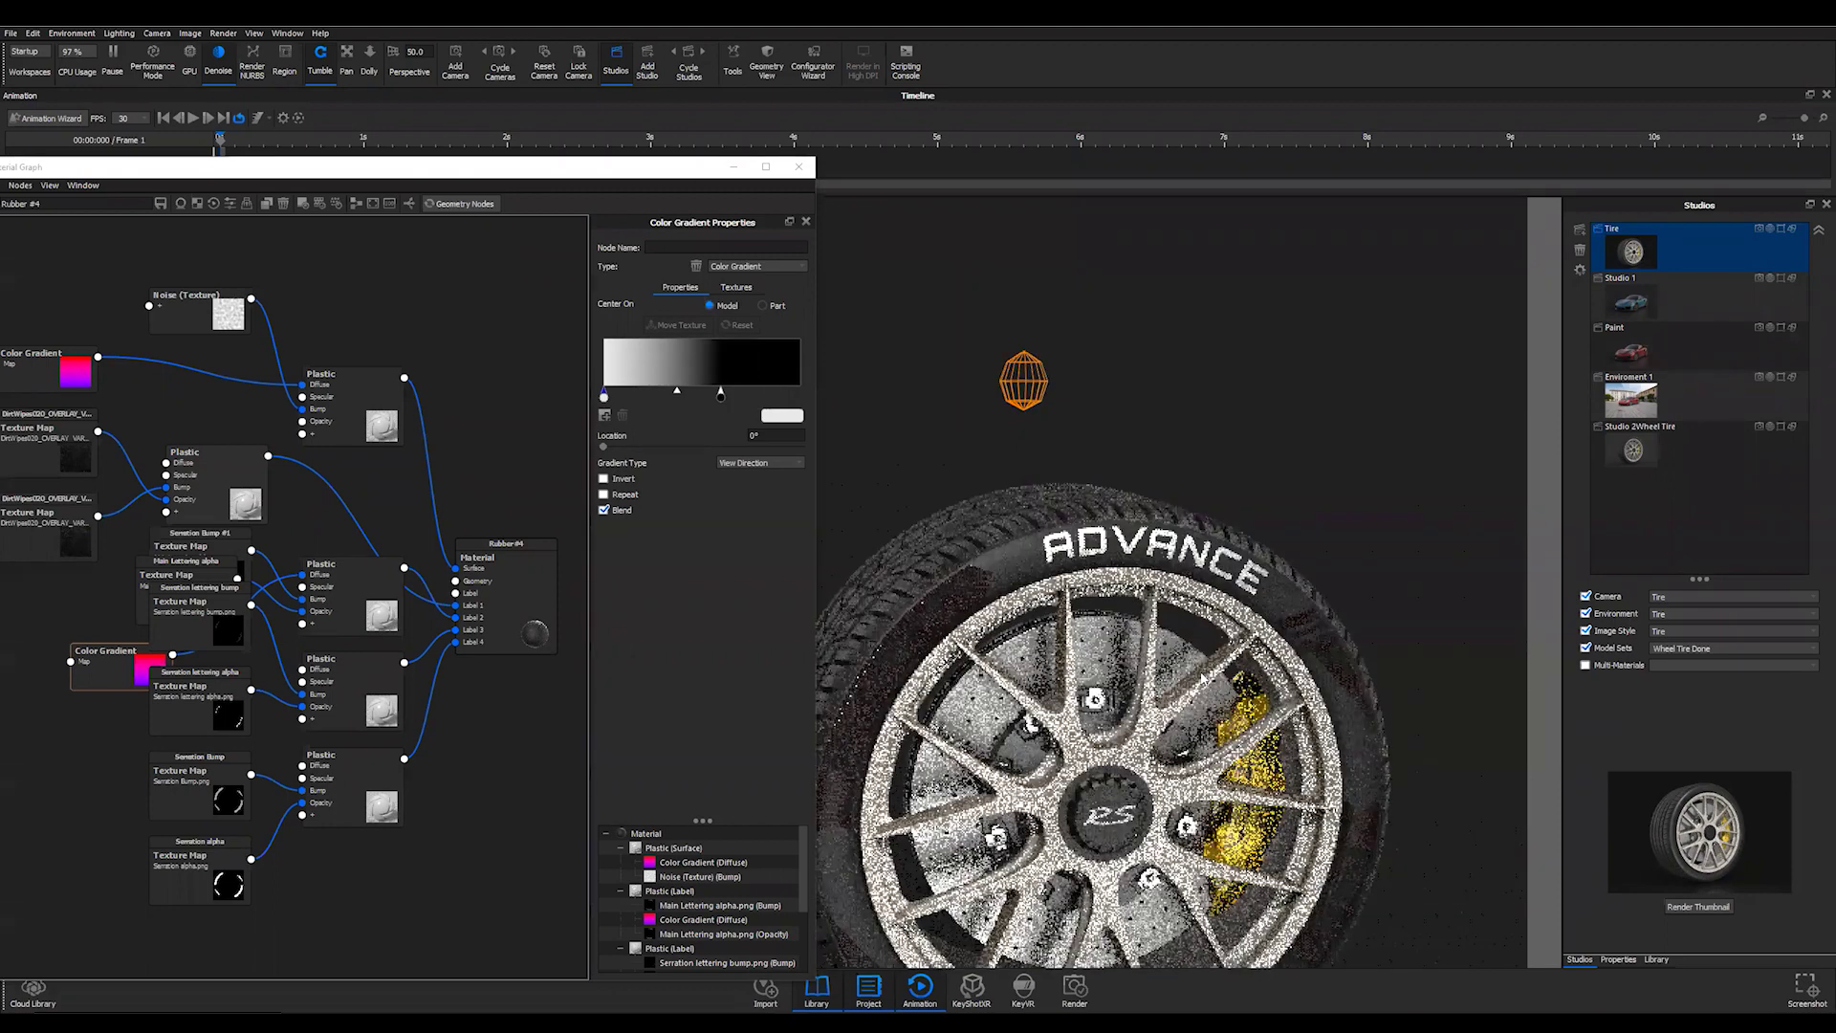
pyautogui.moveTo(1011, 726); pyautogui.dragTo(1023, 724)
pyautogui.scroll(5, 1036, 718)
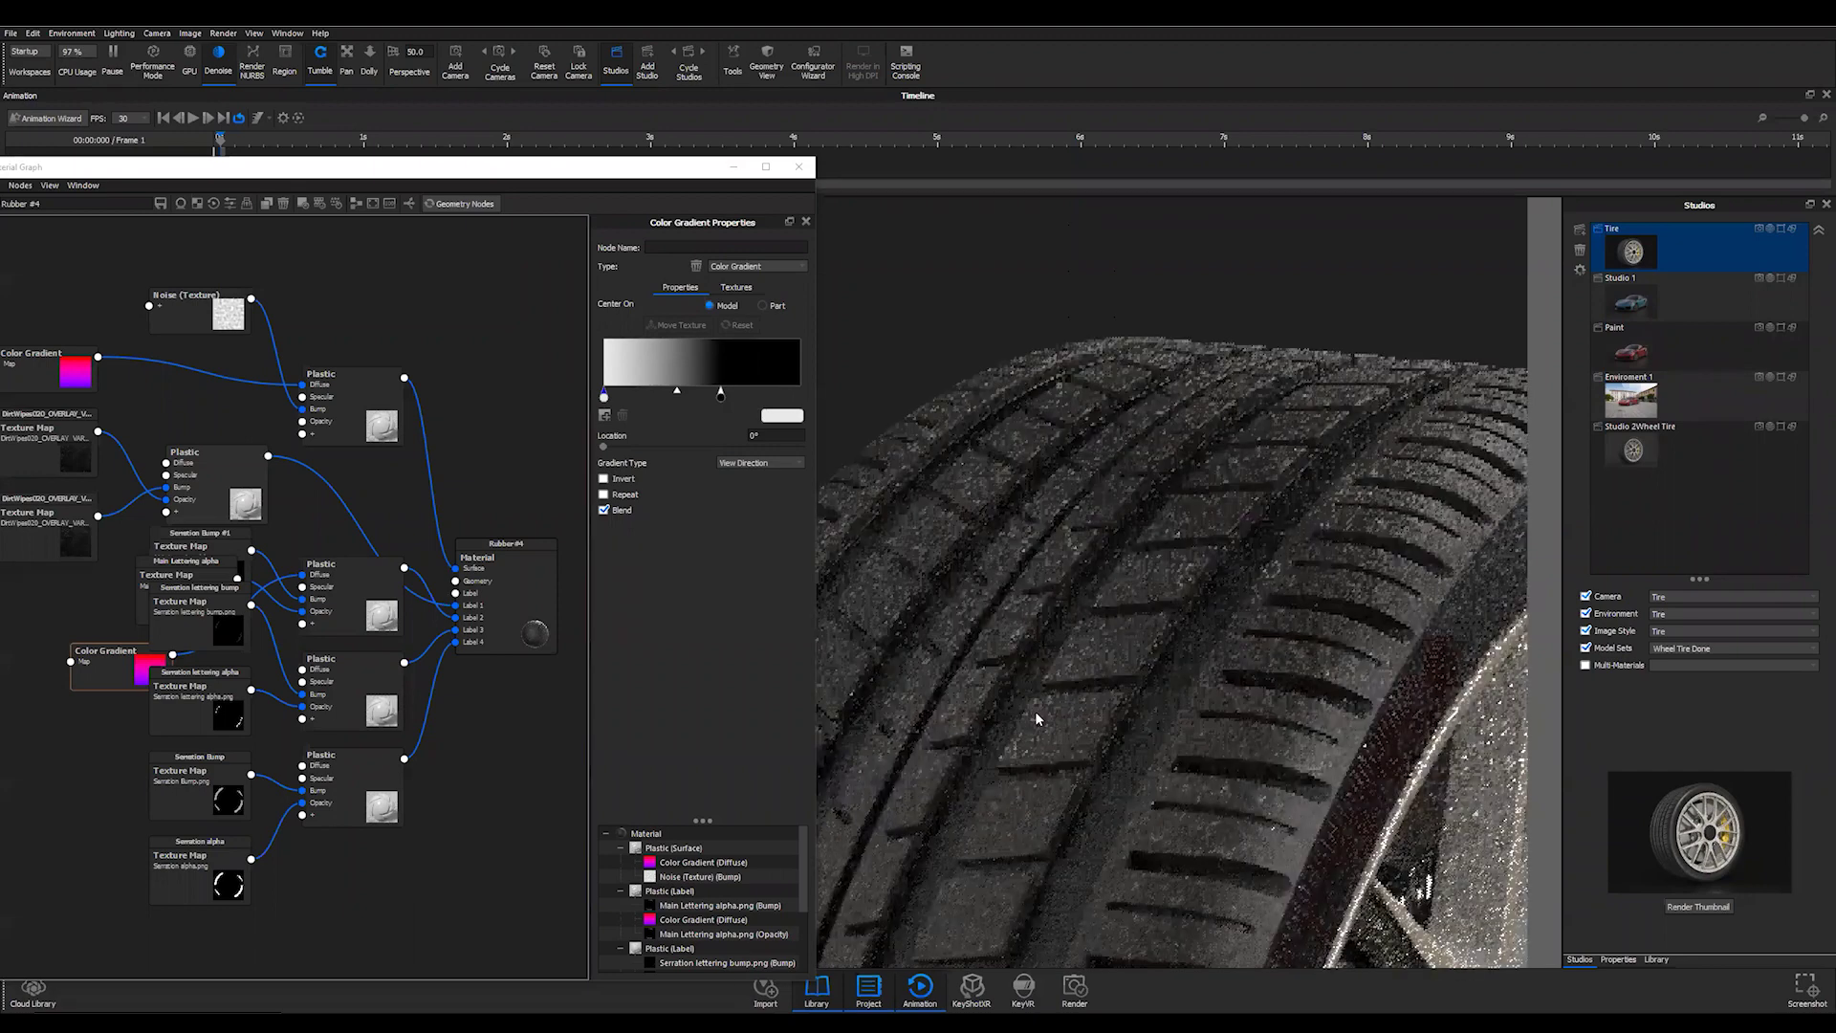
pyautogui.moveTo(1126, 640); pyautogui.dragTo(1201, 721)
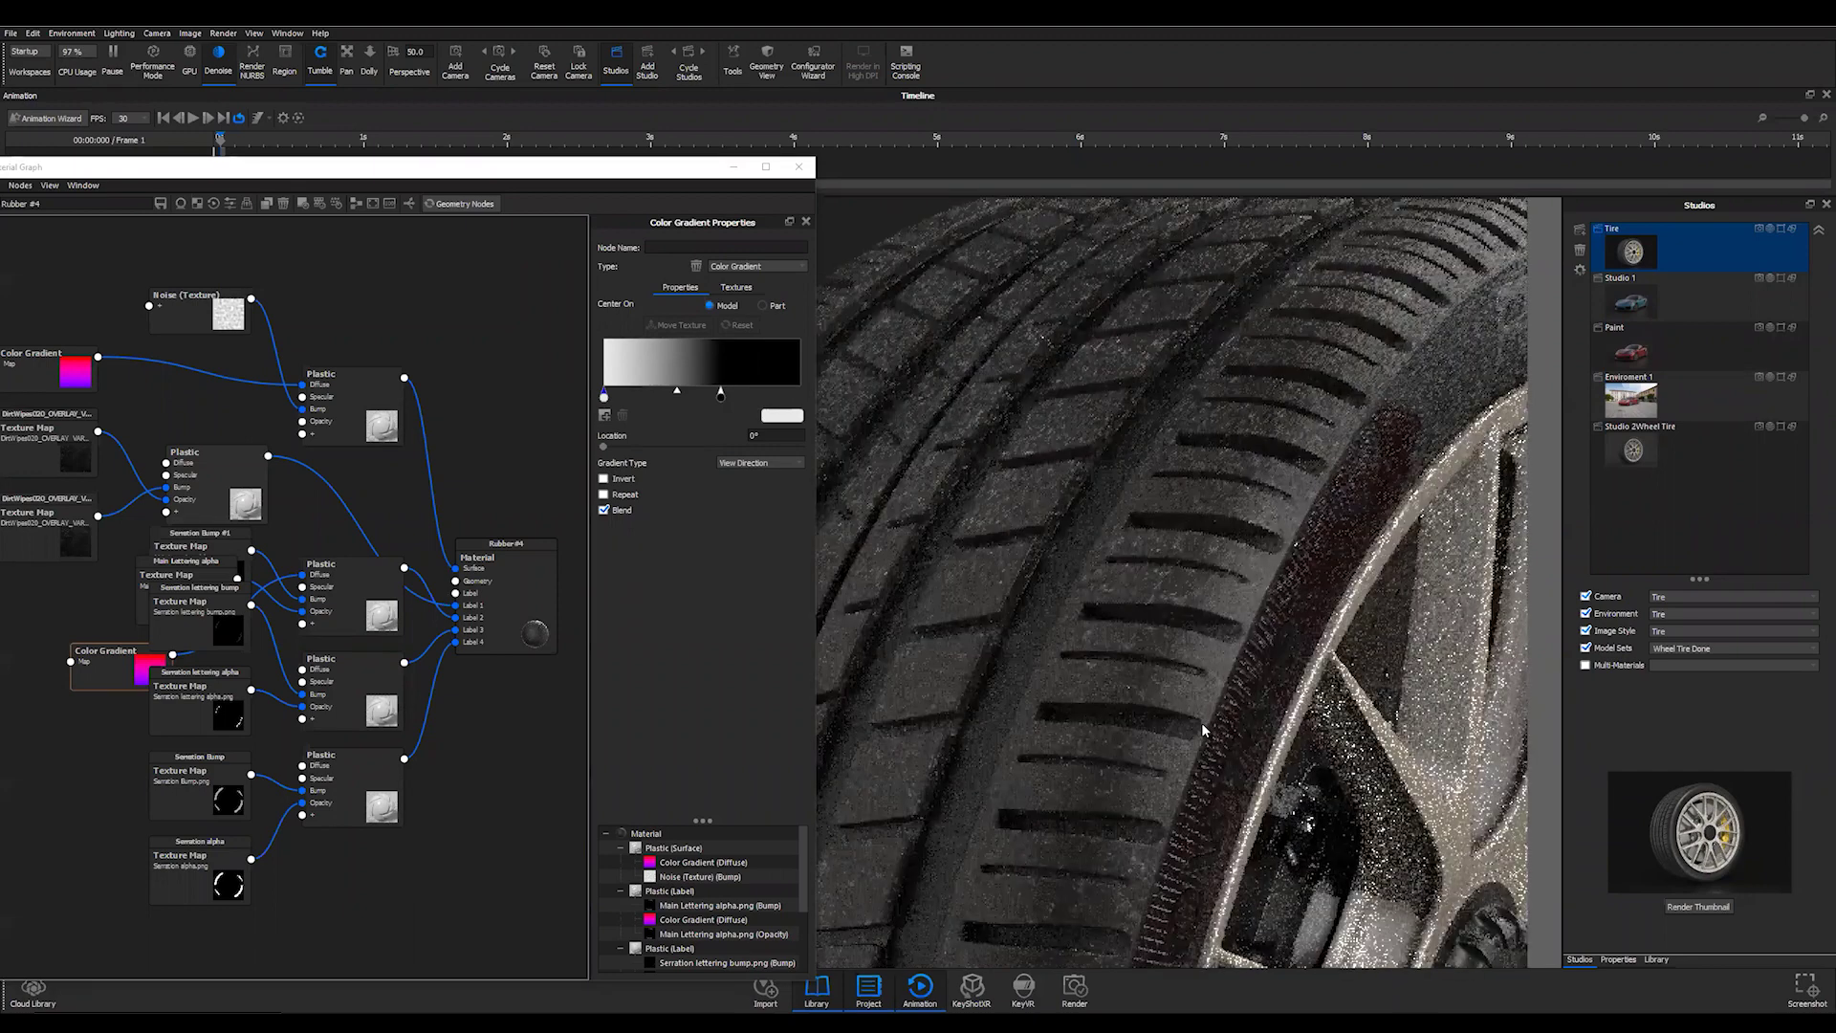
pyautogui.scroll(-3, 1210, 741)
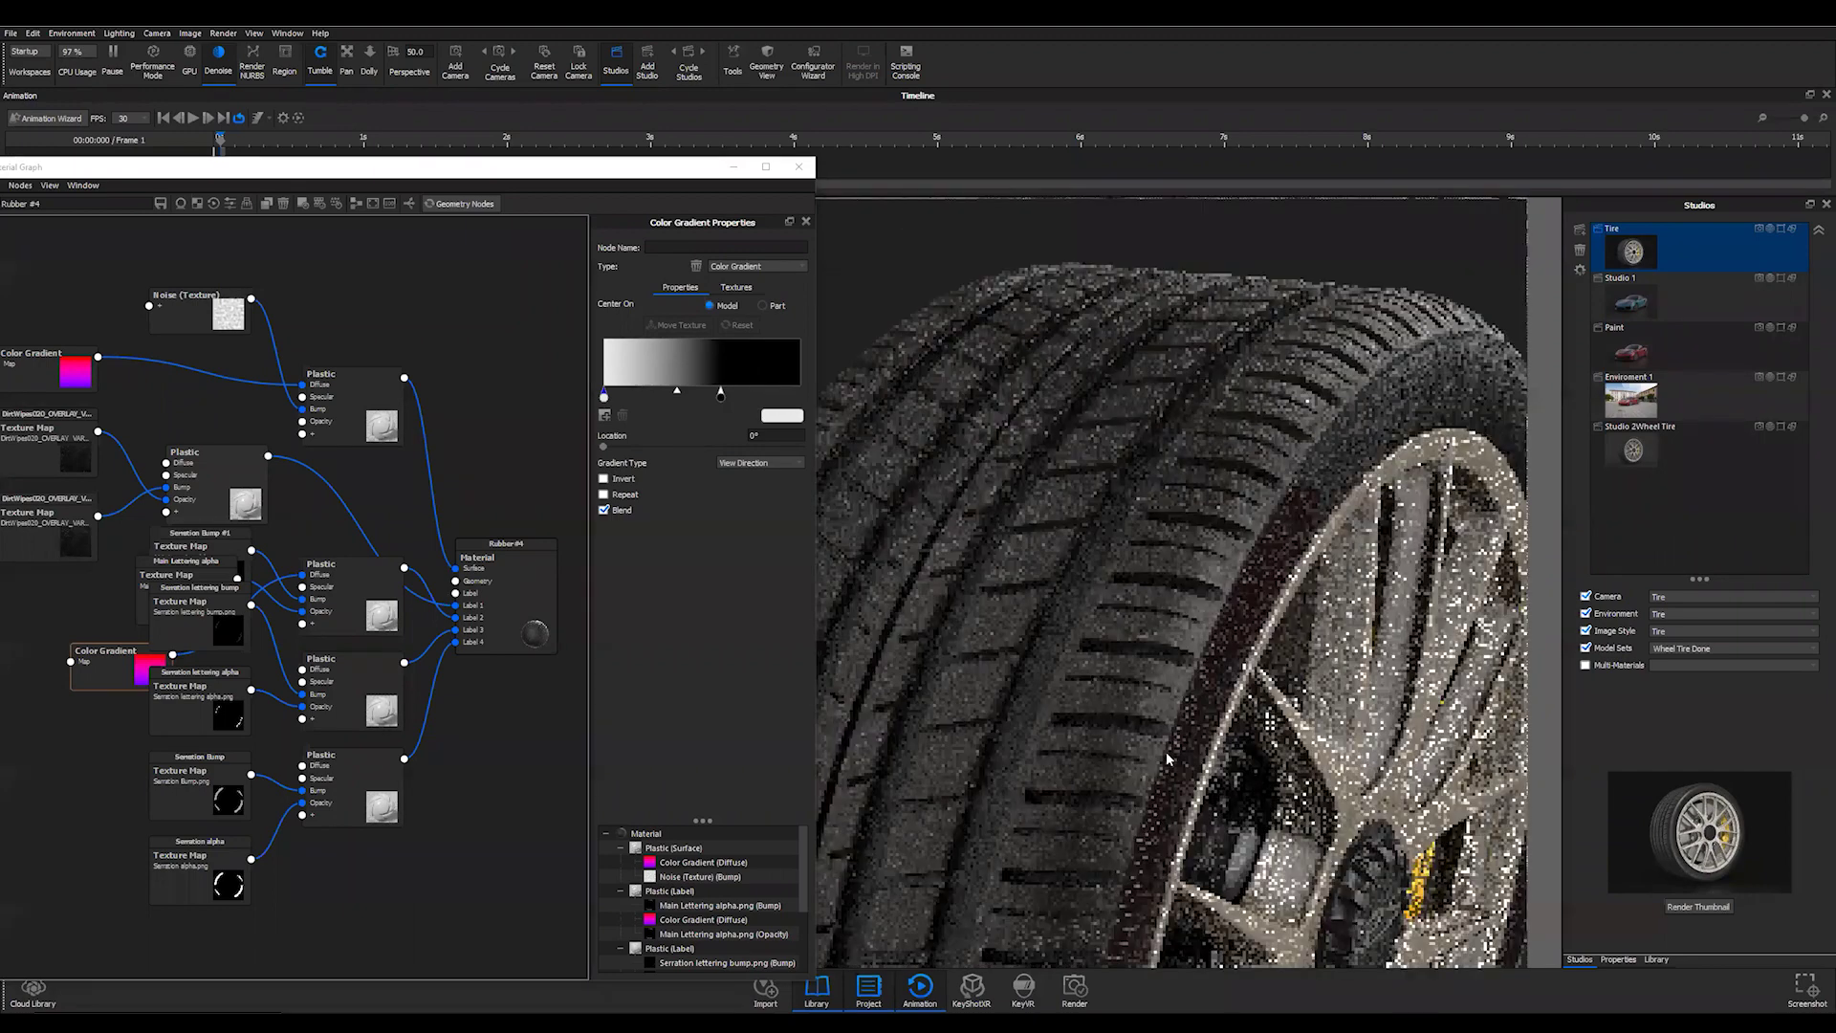
# - Open the tread's Rubber #6 material in the Material Graph, space out its texture nodes and show the surface Plastic's properties
pyautogui.scroll(-2, 1037, 697)
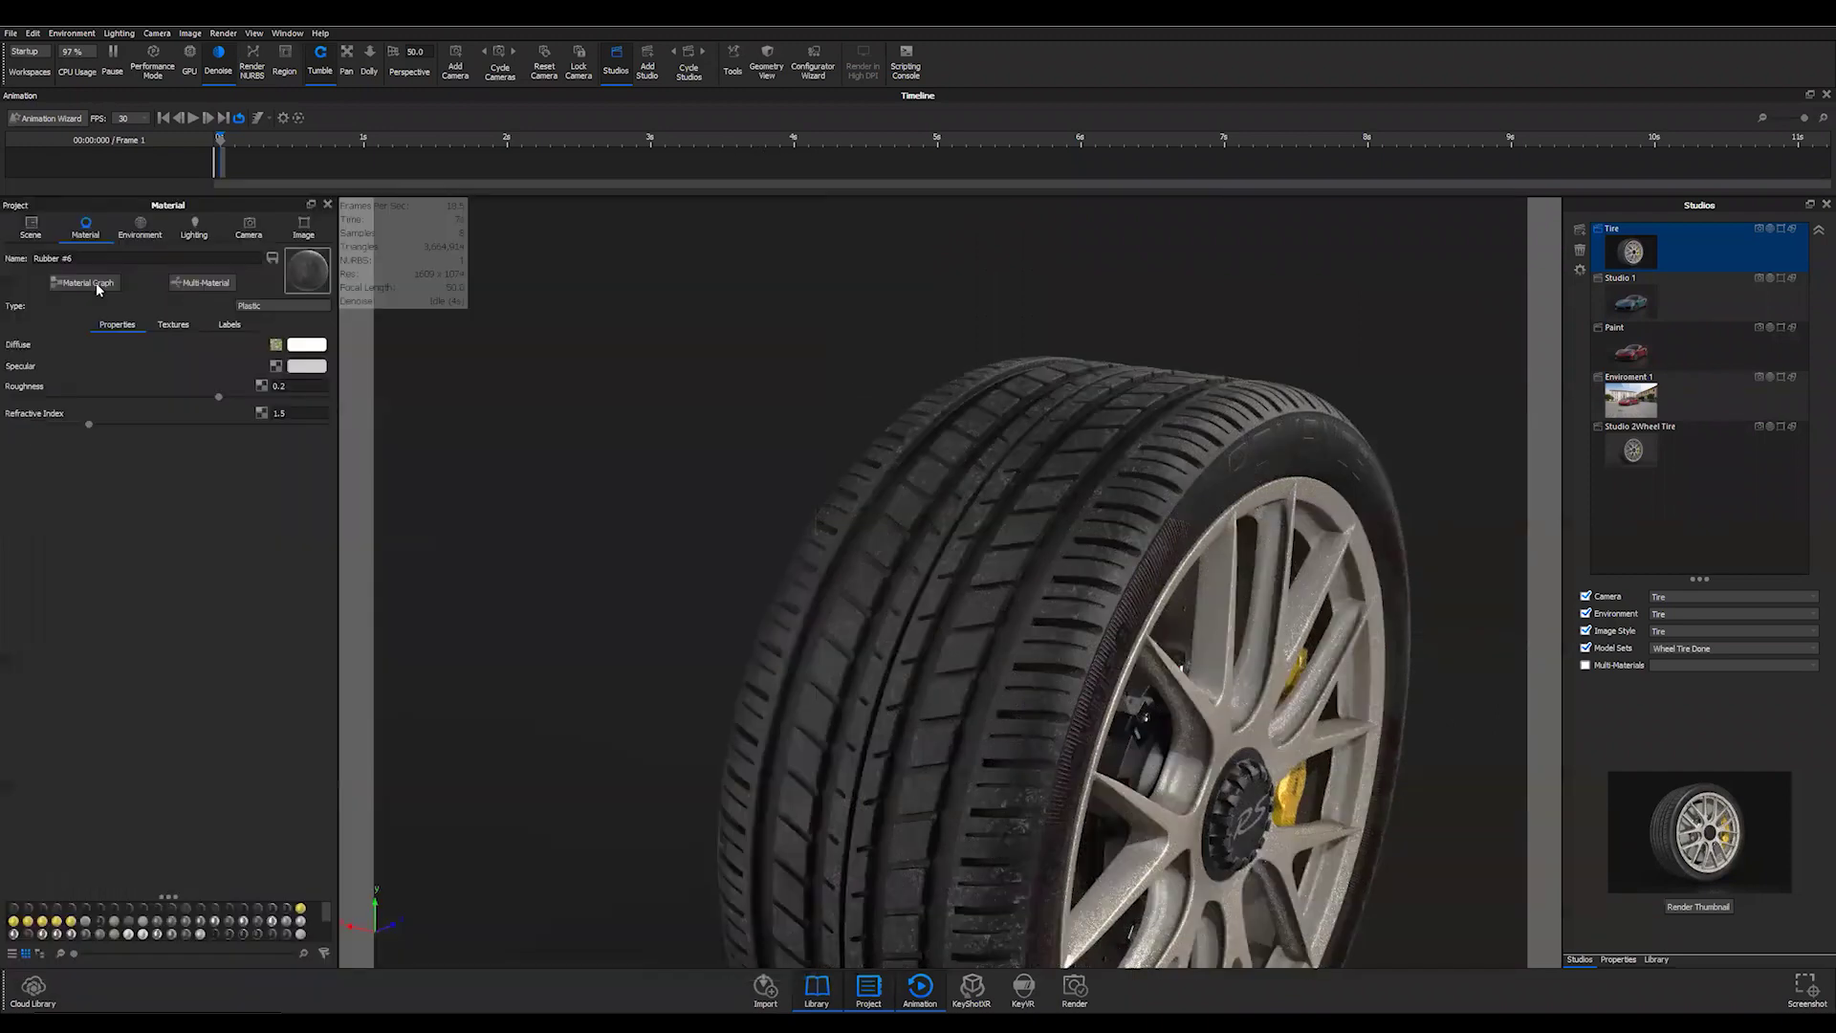
pyautogui.click(98, 283)
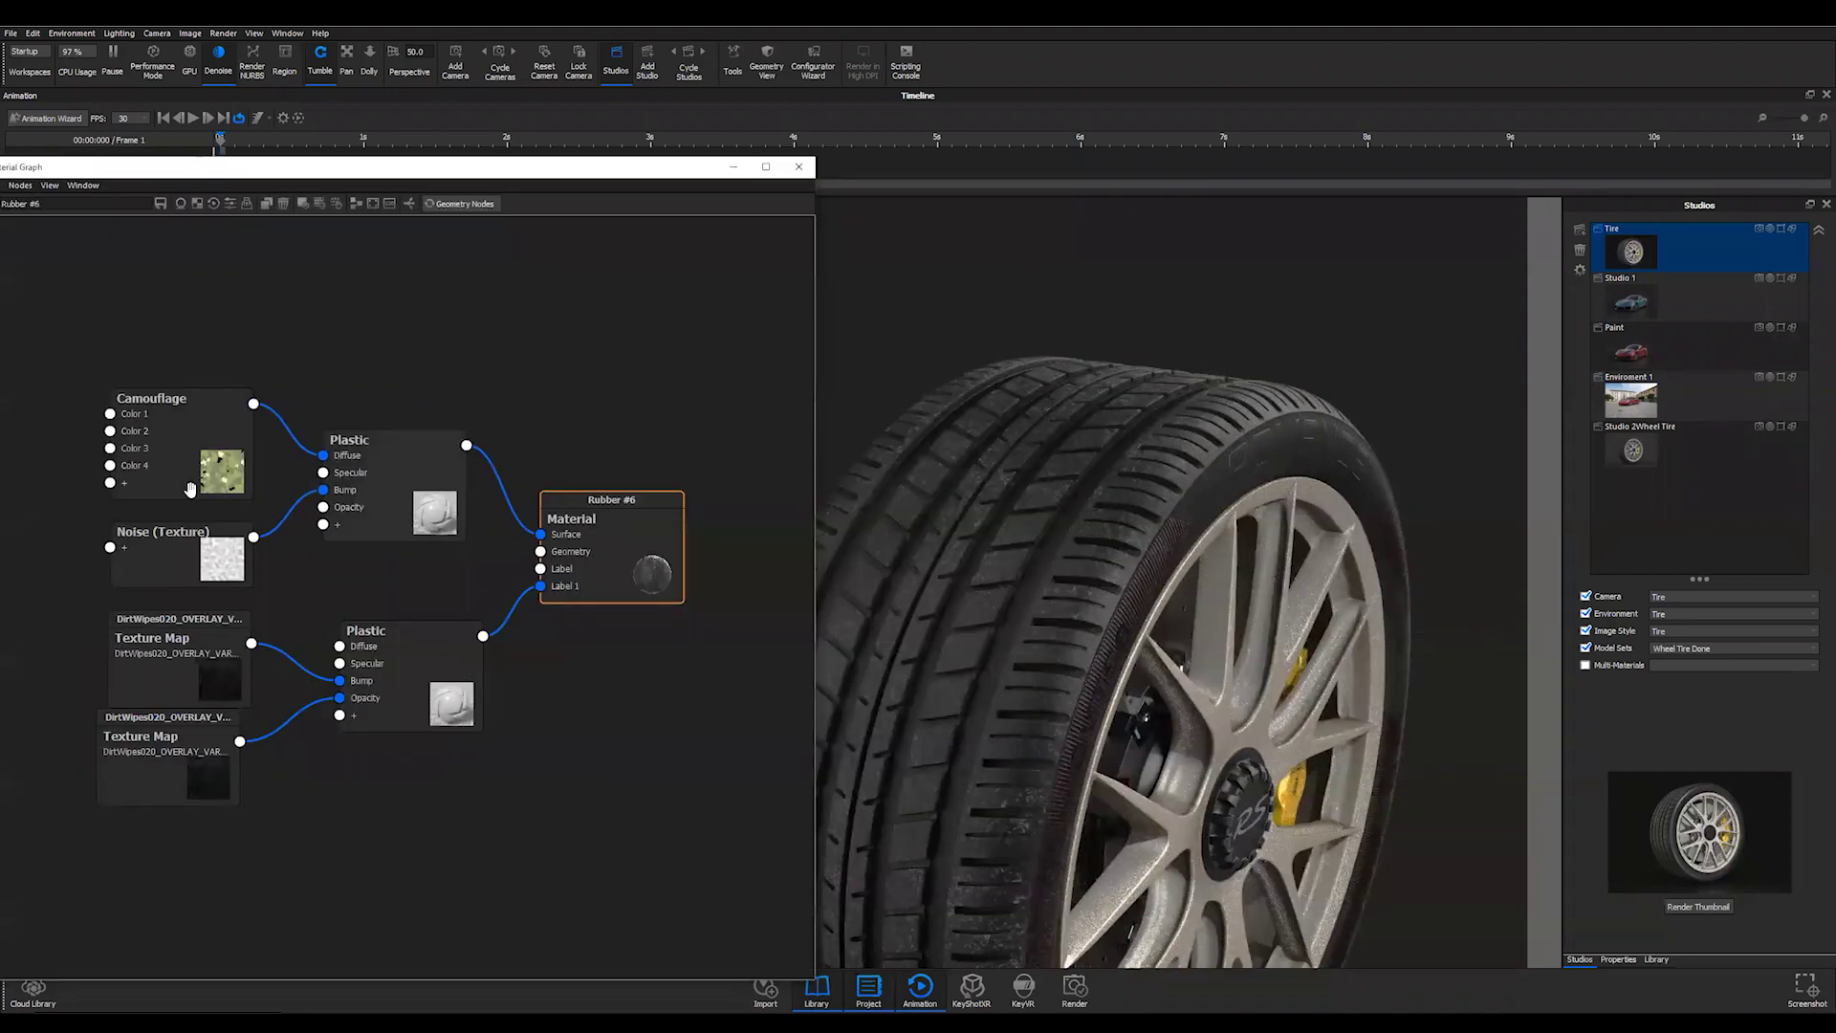
pyautogui.moveTo(190, 489); pyautogui.dragTo(209, 430)
pyautogui.moveTo(188, 525); pyautogui.dragTo(185, 508)
pyautogui.doubleClick(405, 421)
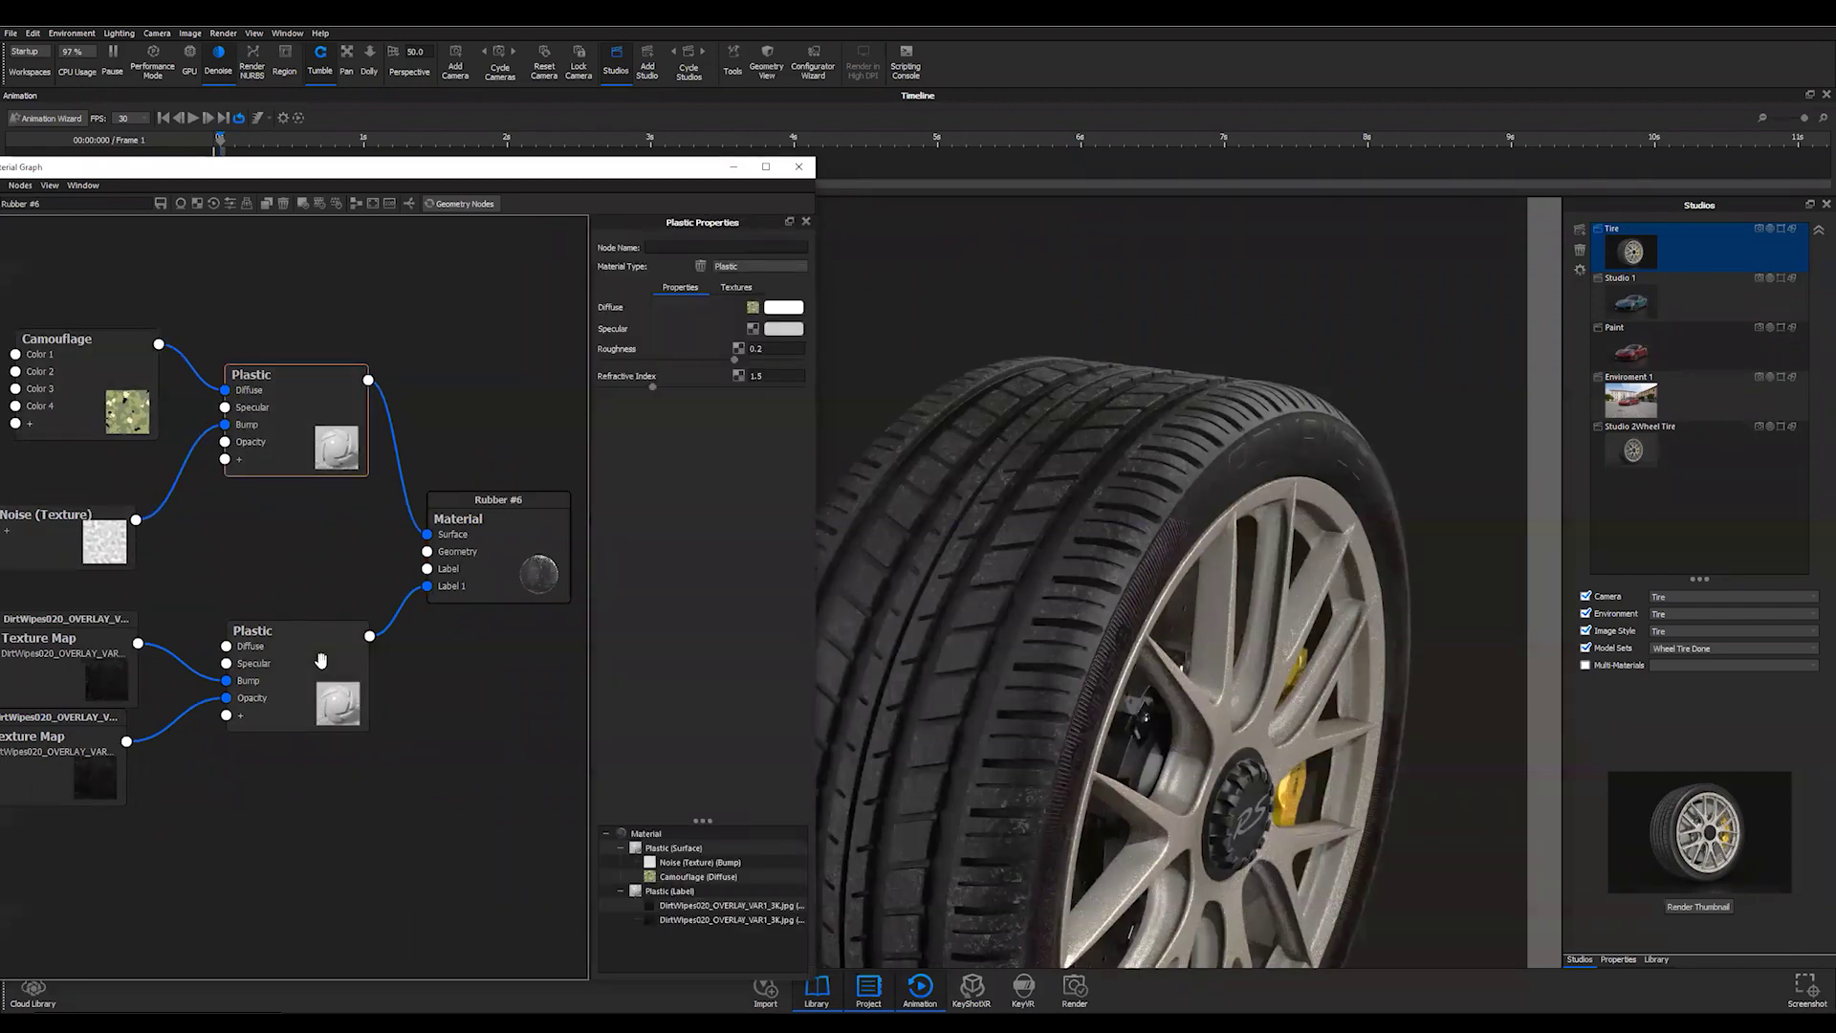
# - Set the dirt overlay Plastic's diffuse color to pure red at 100% saturation and value, and inspect the dirt on the tread
pyautogui.click(304, 673)
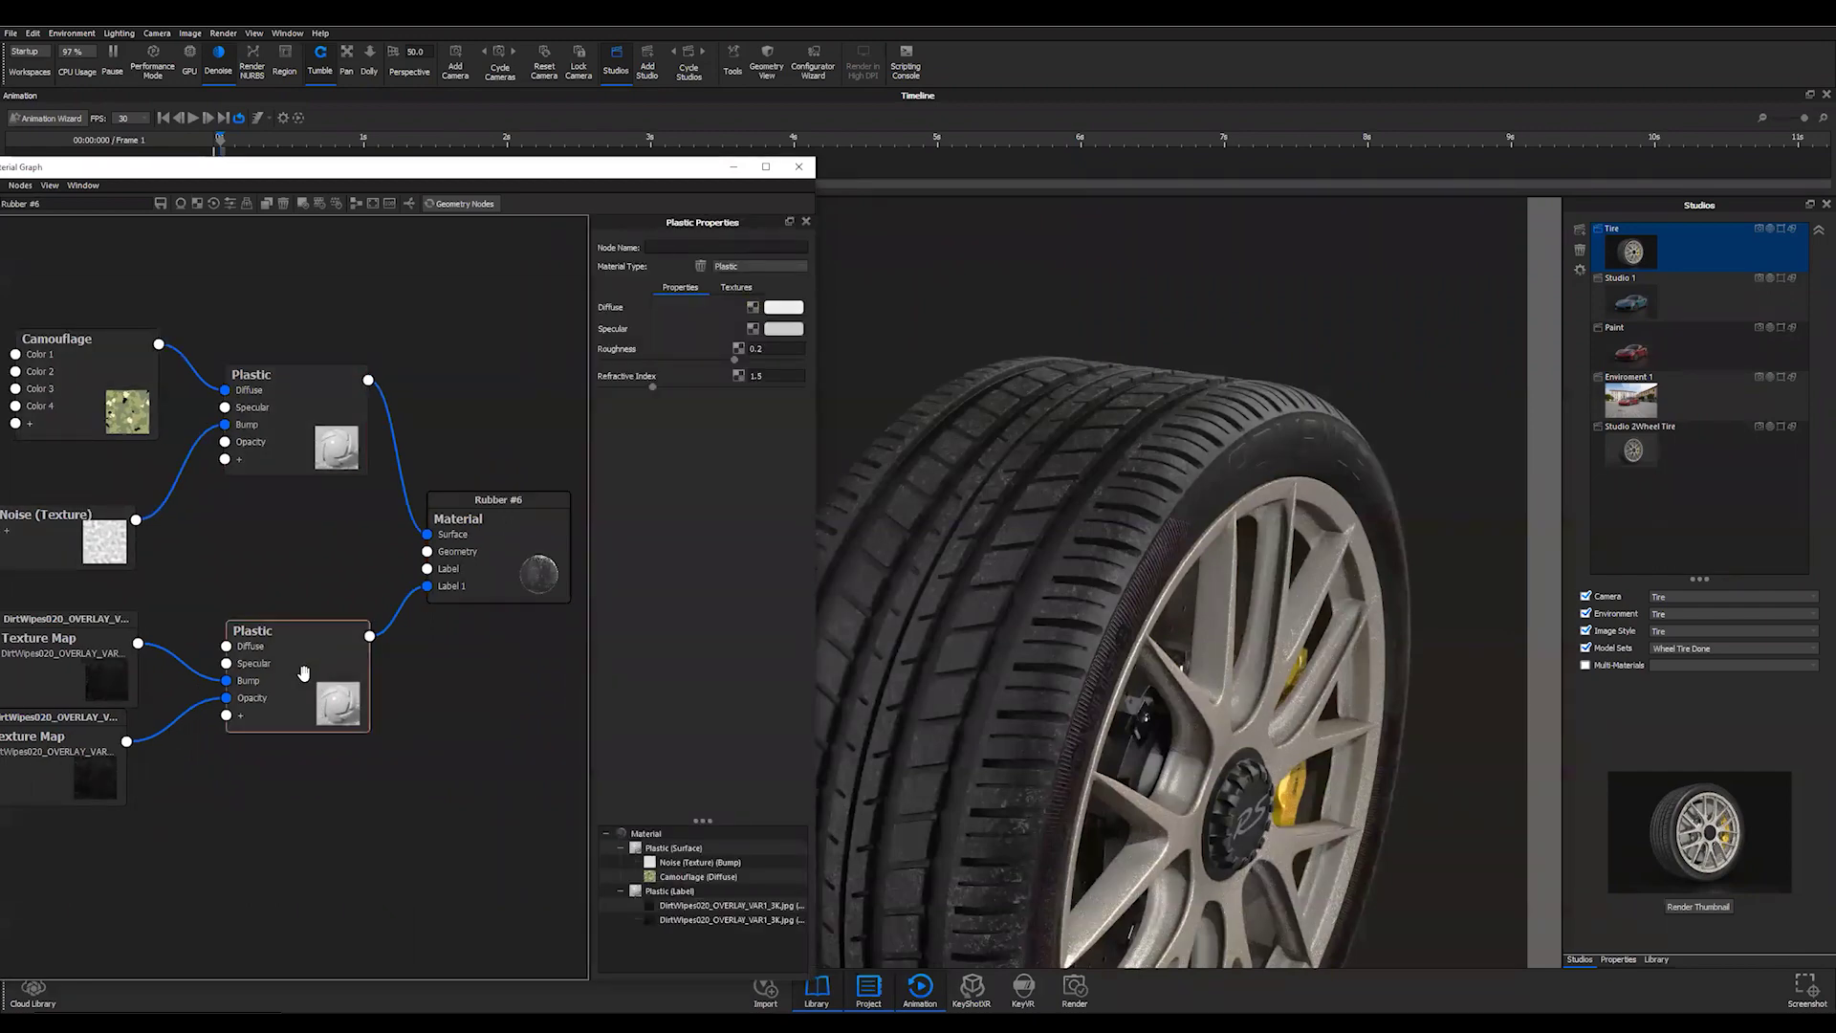
pyautogui.click(790, 309)
pyautogui.moveTo(163, 784); pyautogui.dragTo(276, 801)
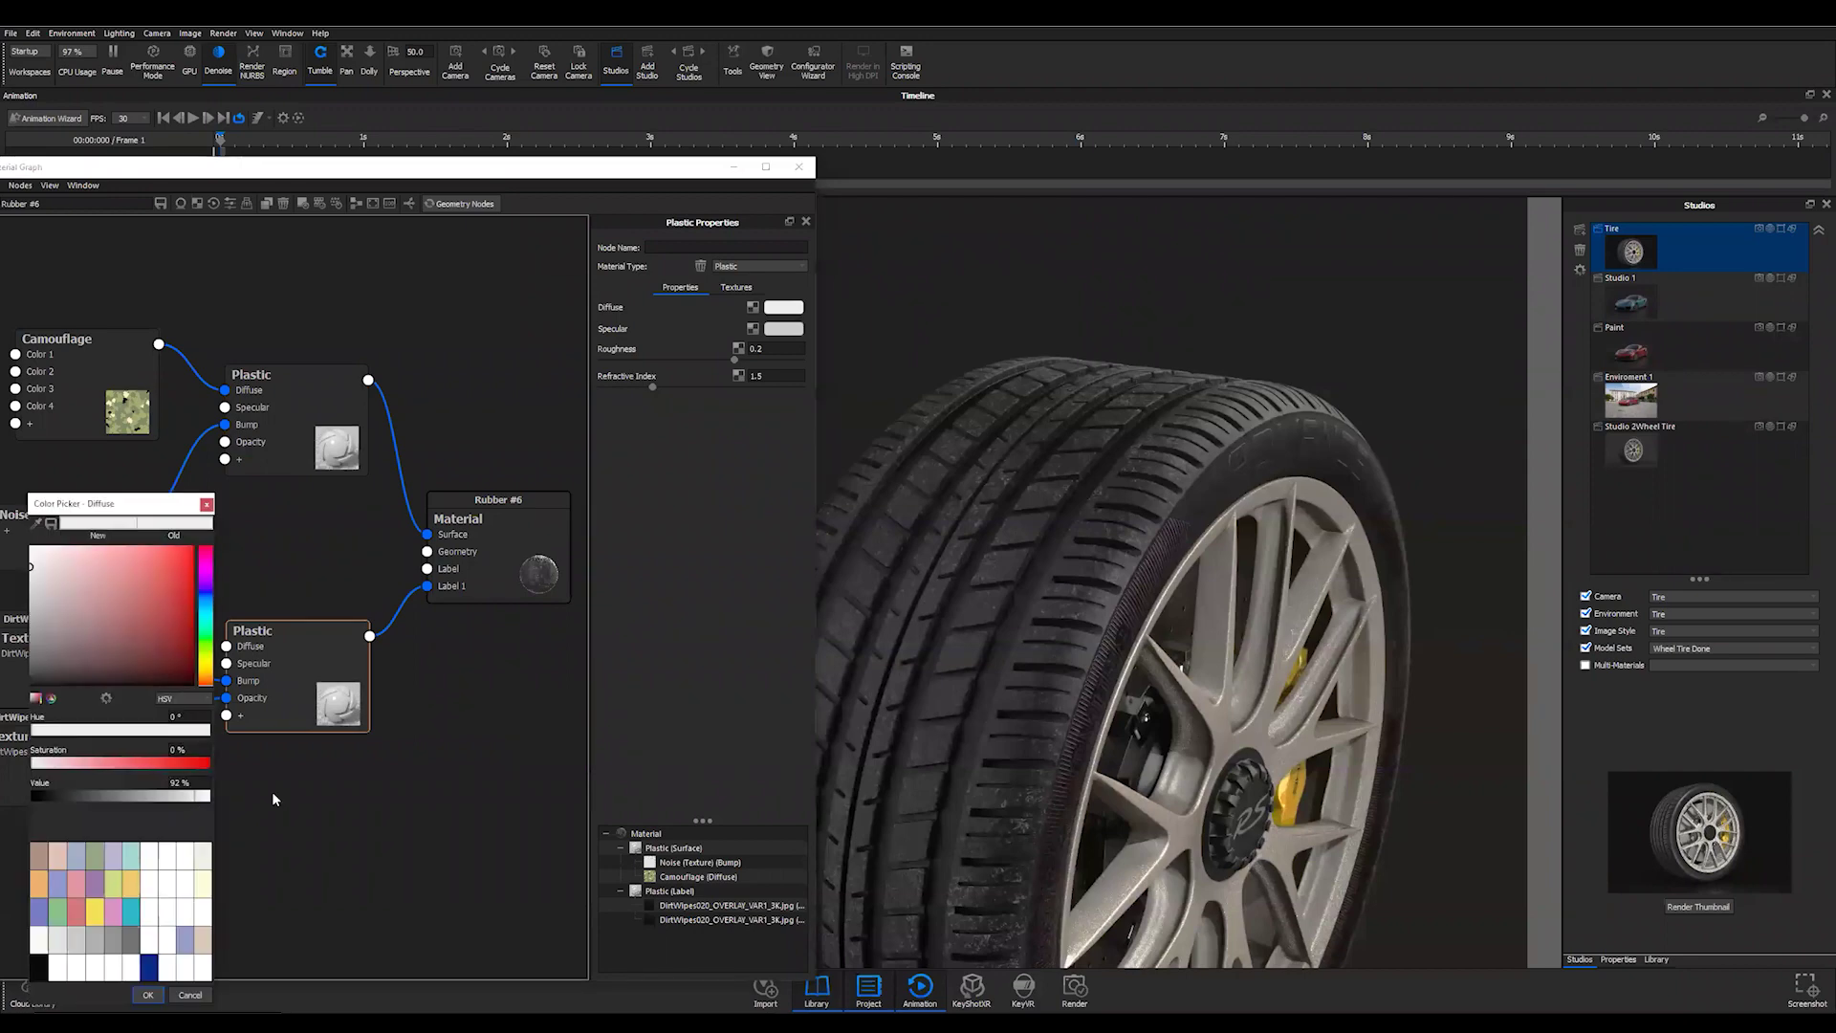
pyautogui.scroll(3, 1033, 765)
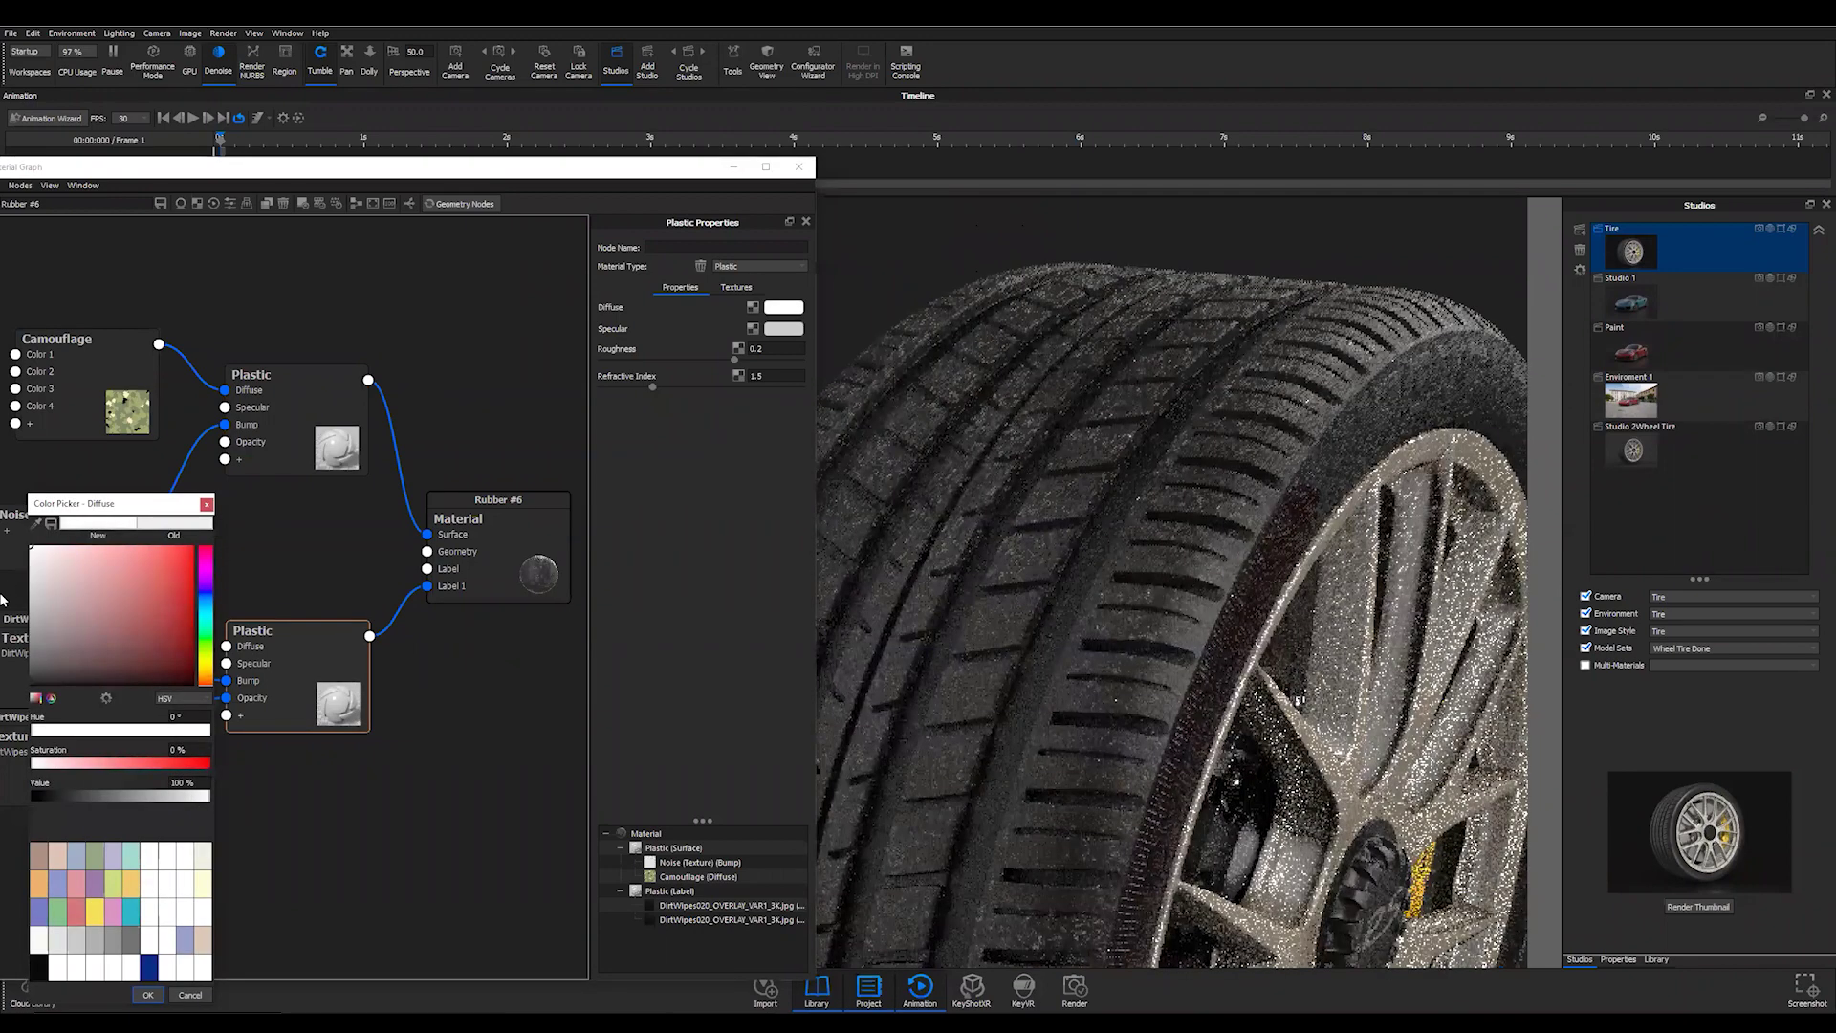
pyautogui.click(193, 548)
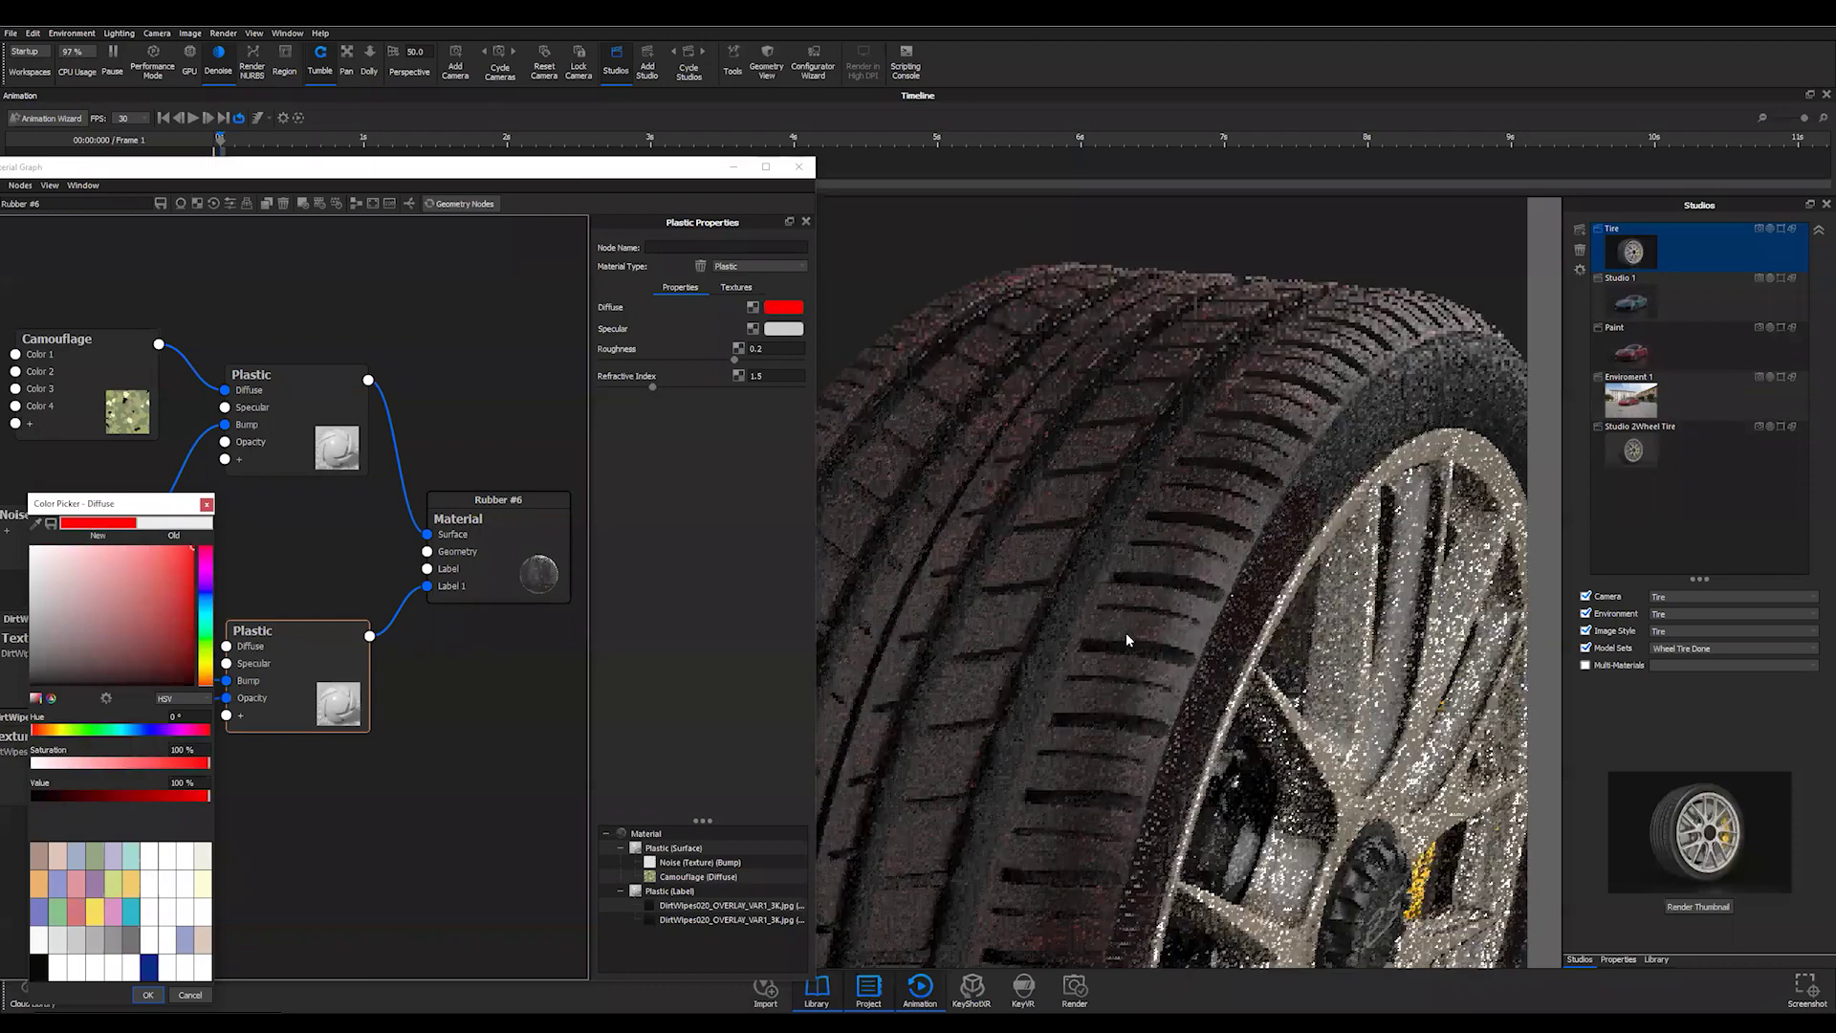
pyautogui.scroll(3, 1184, 622)
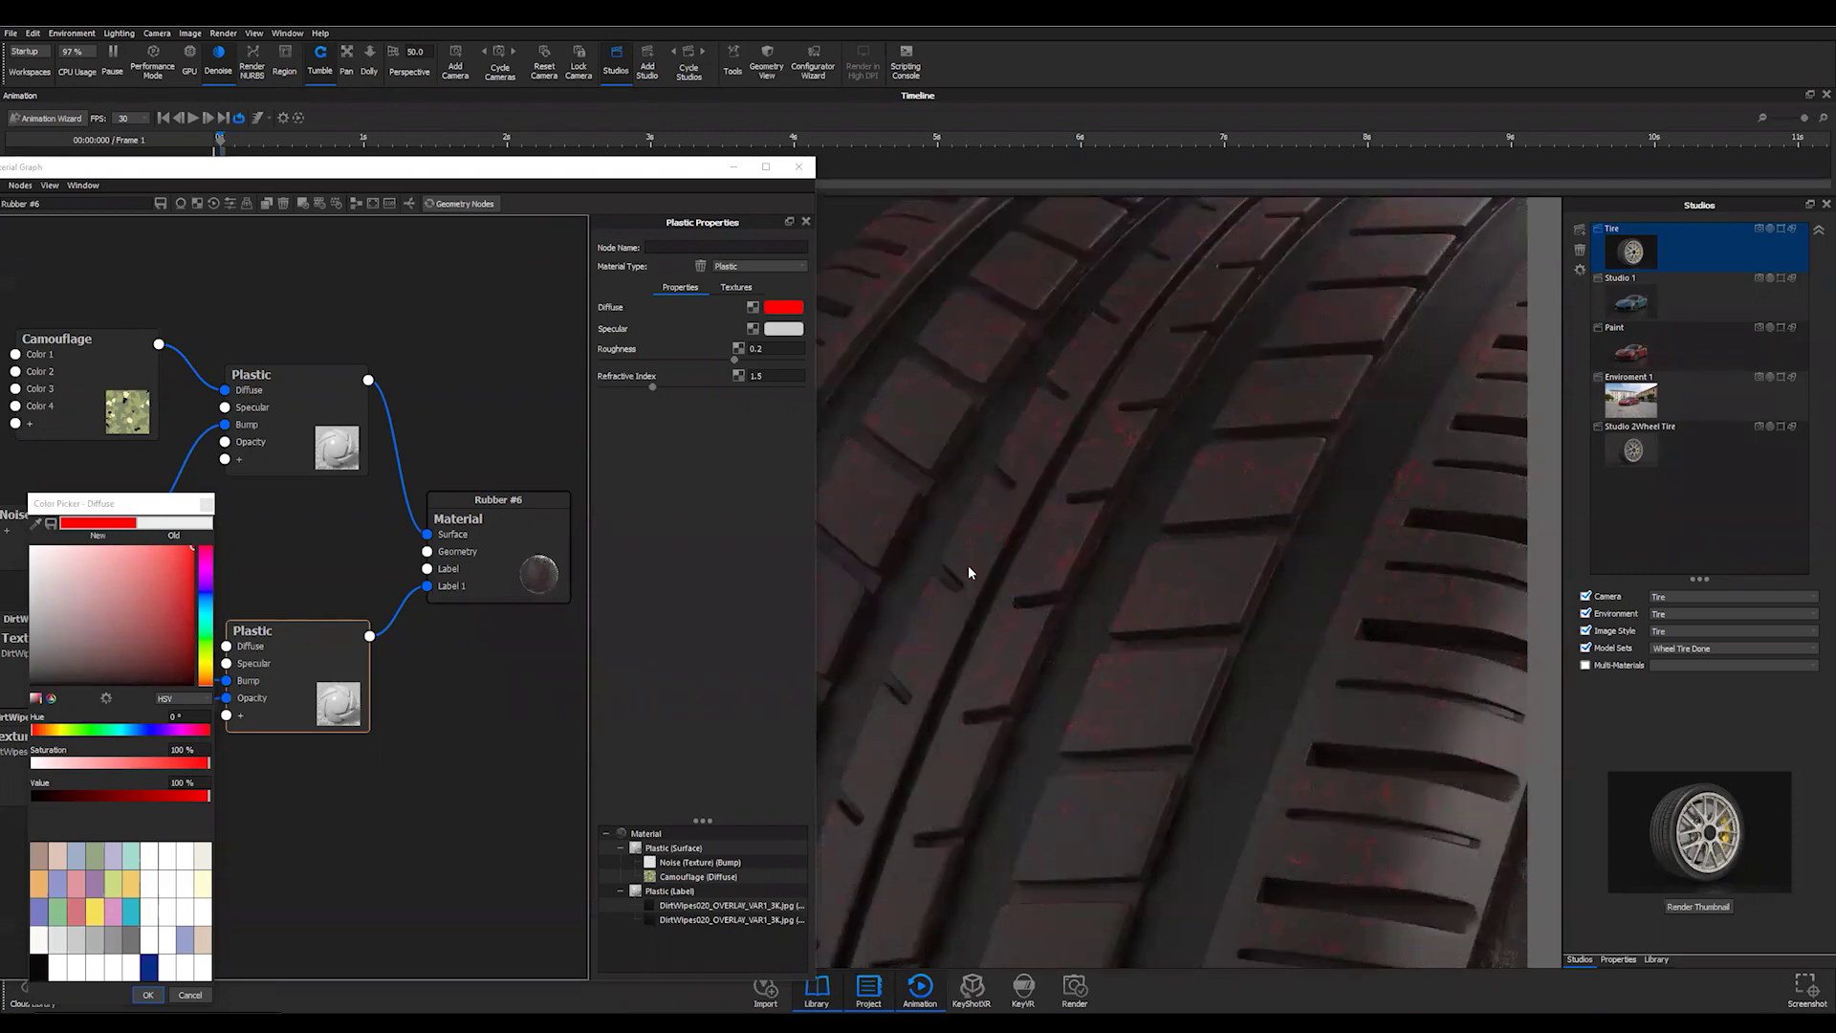
pyautogui.click(148, 994)
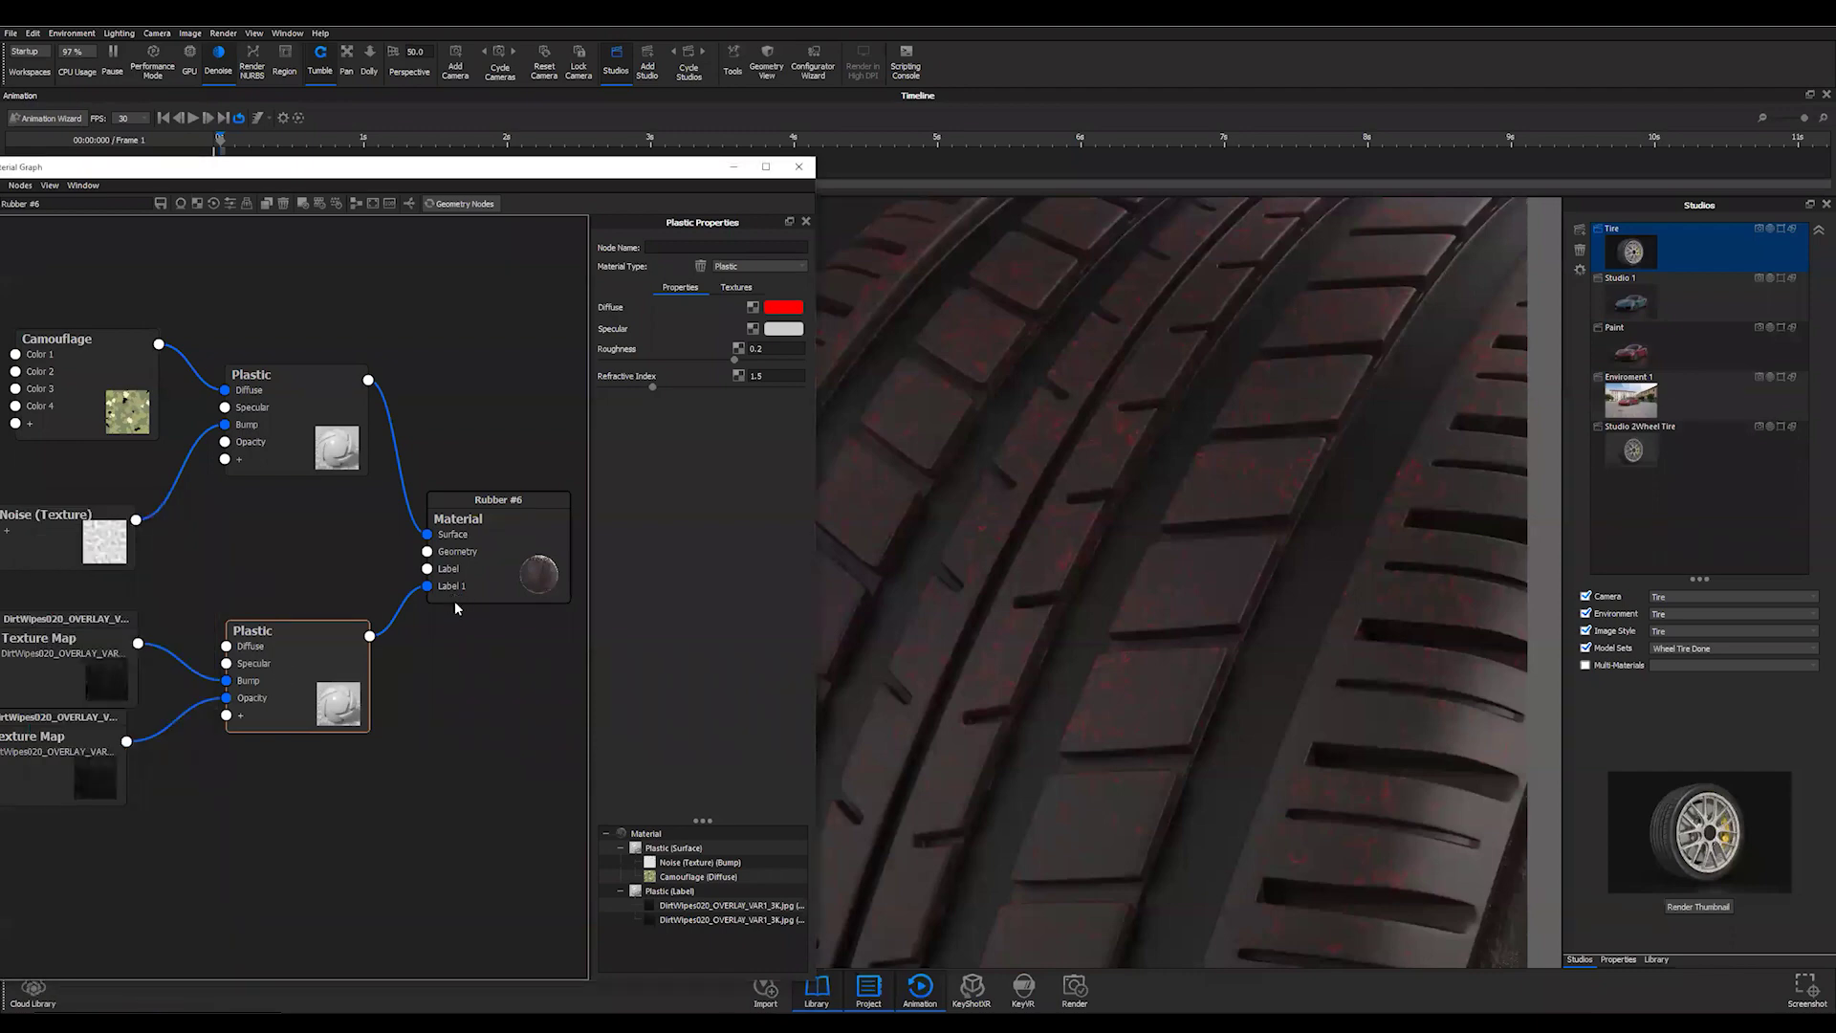
# - Disconnect the dirt overlay label from Rubber #6 and the Camouflage from the surface Plastic's diffuse, and inspect the plain tread
pyautogui.moveTo(455, 601); pyautogui.dragTo(410, 696)
pyautogui.moveTo(330, 451); pyautogui.dragTo(341, 481)
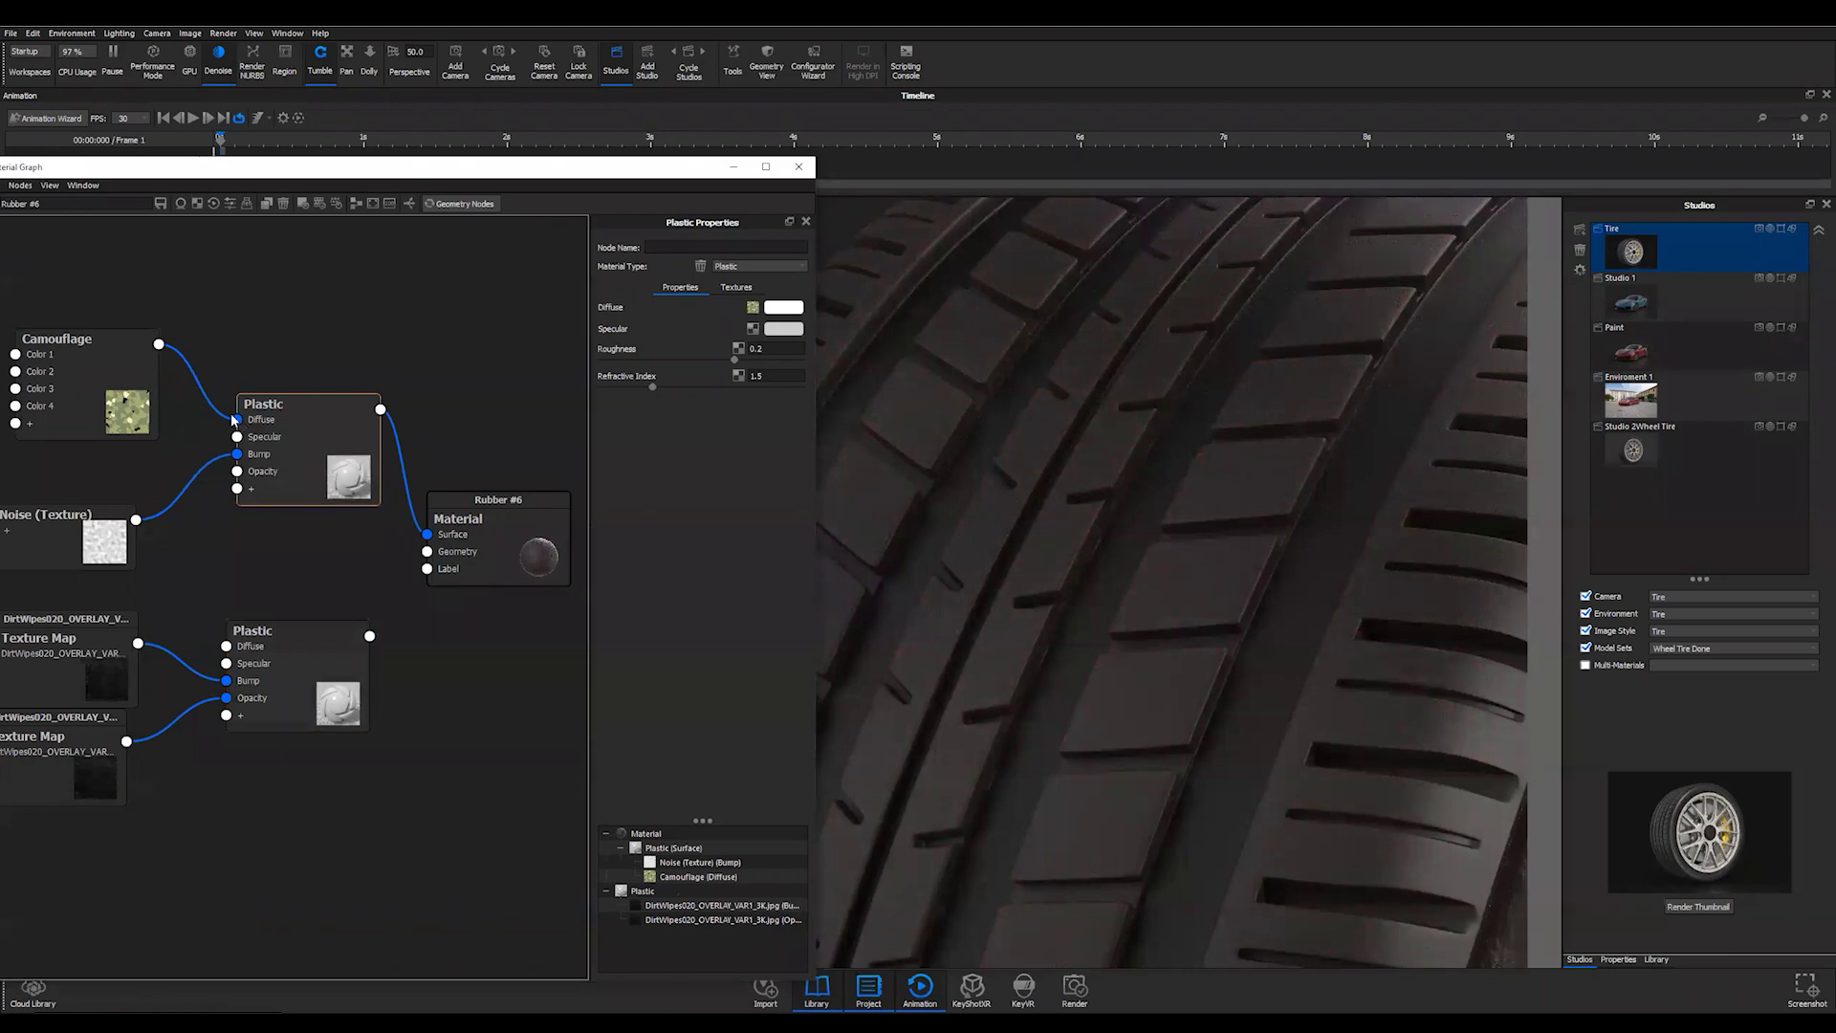
pyautogui.moveTo(240, 422); pyautogui.dragTo(218, 469)
pyautogui.scroll(-3, 1173, 617)
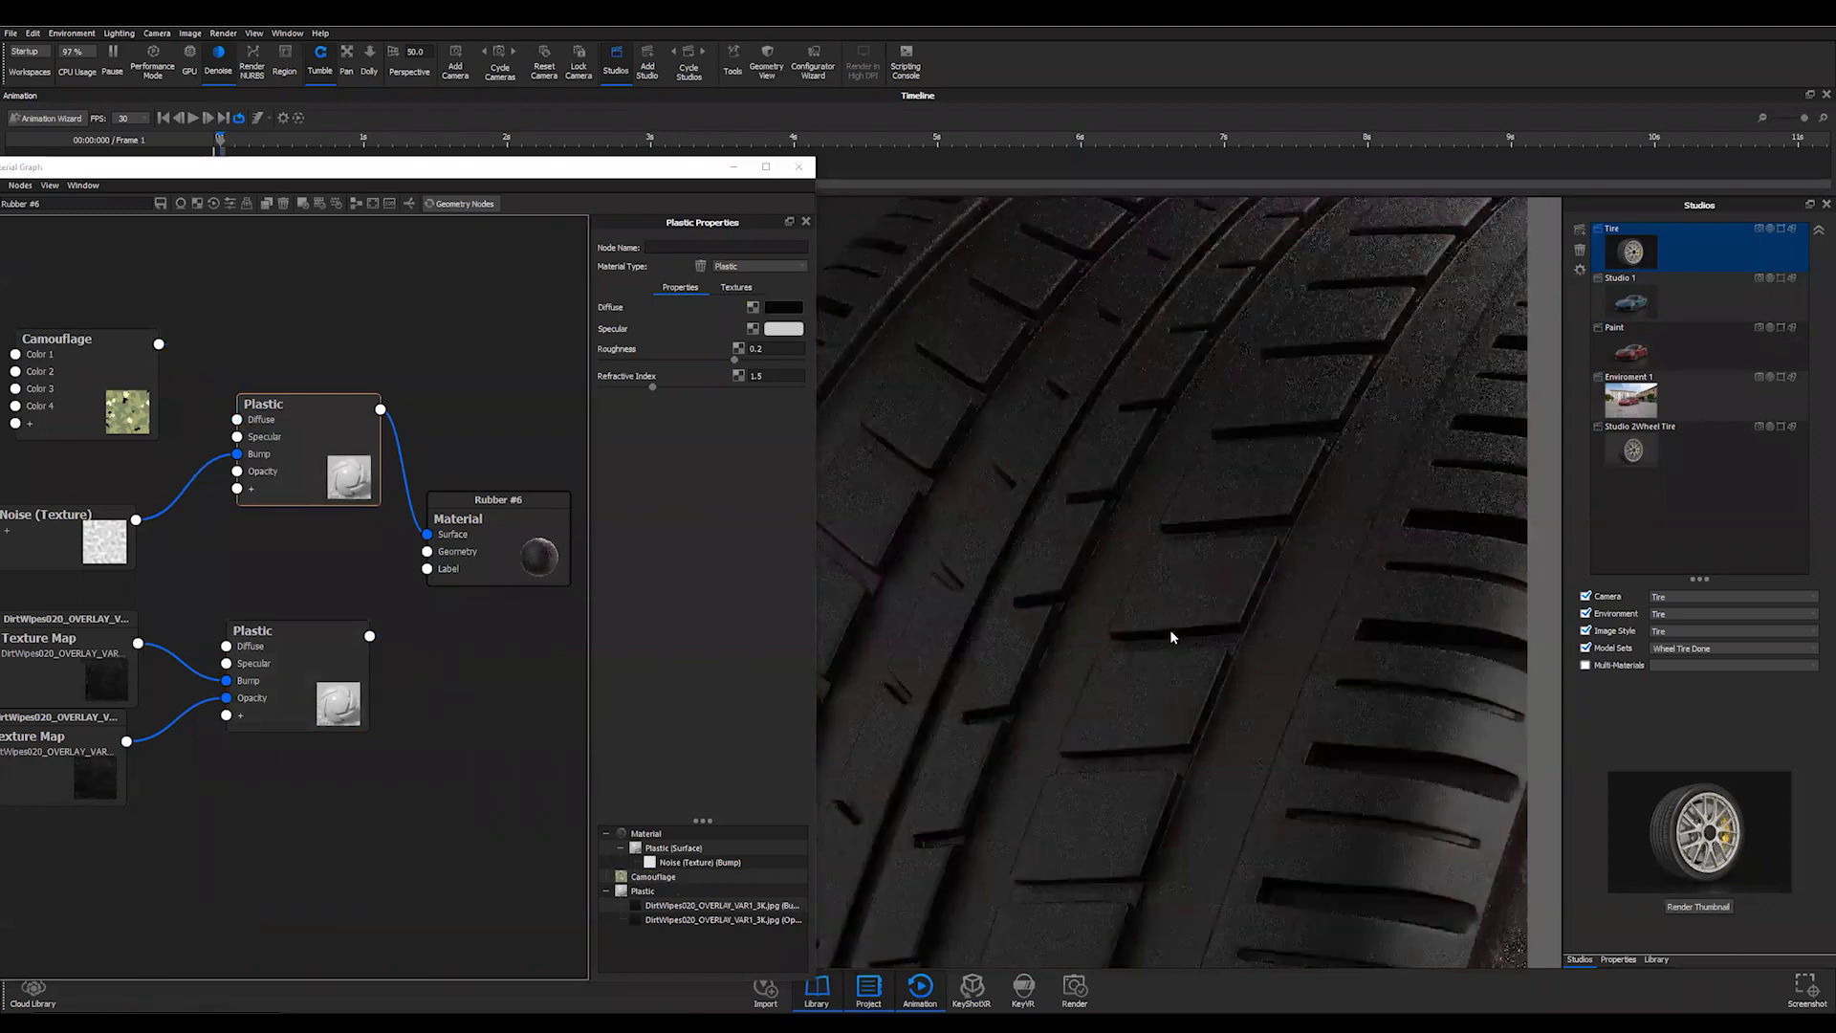
pyautogui.scroll(-4, 1170, 631)
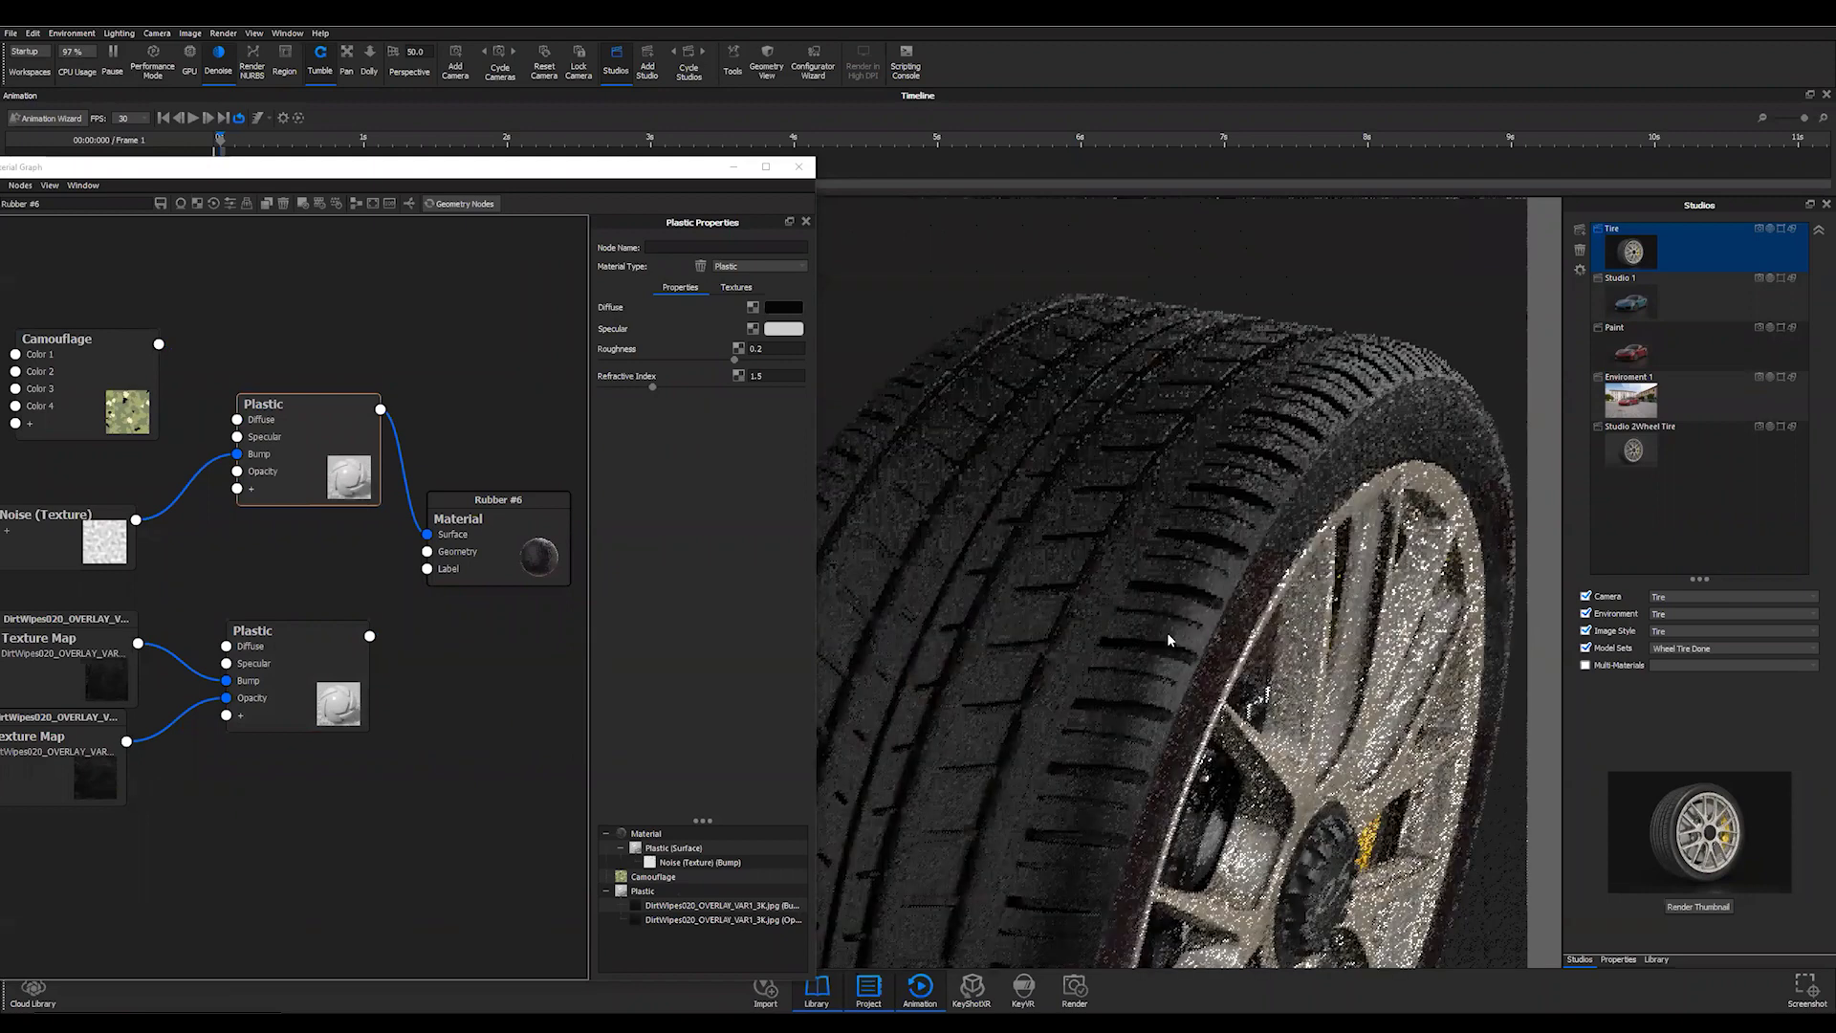
pyautogui.scroll(2, 1167, 629)
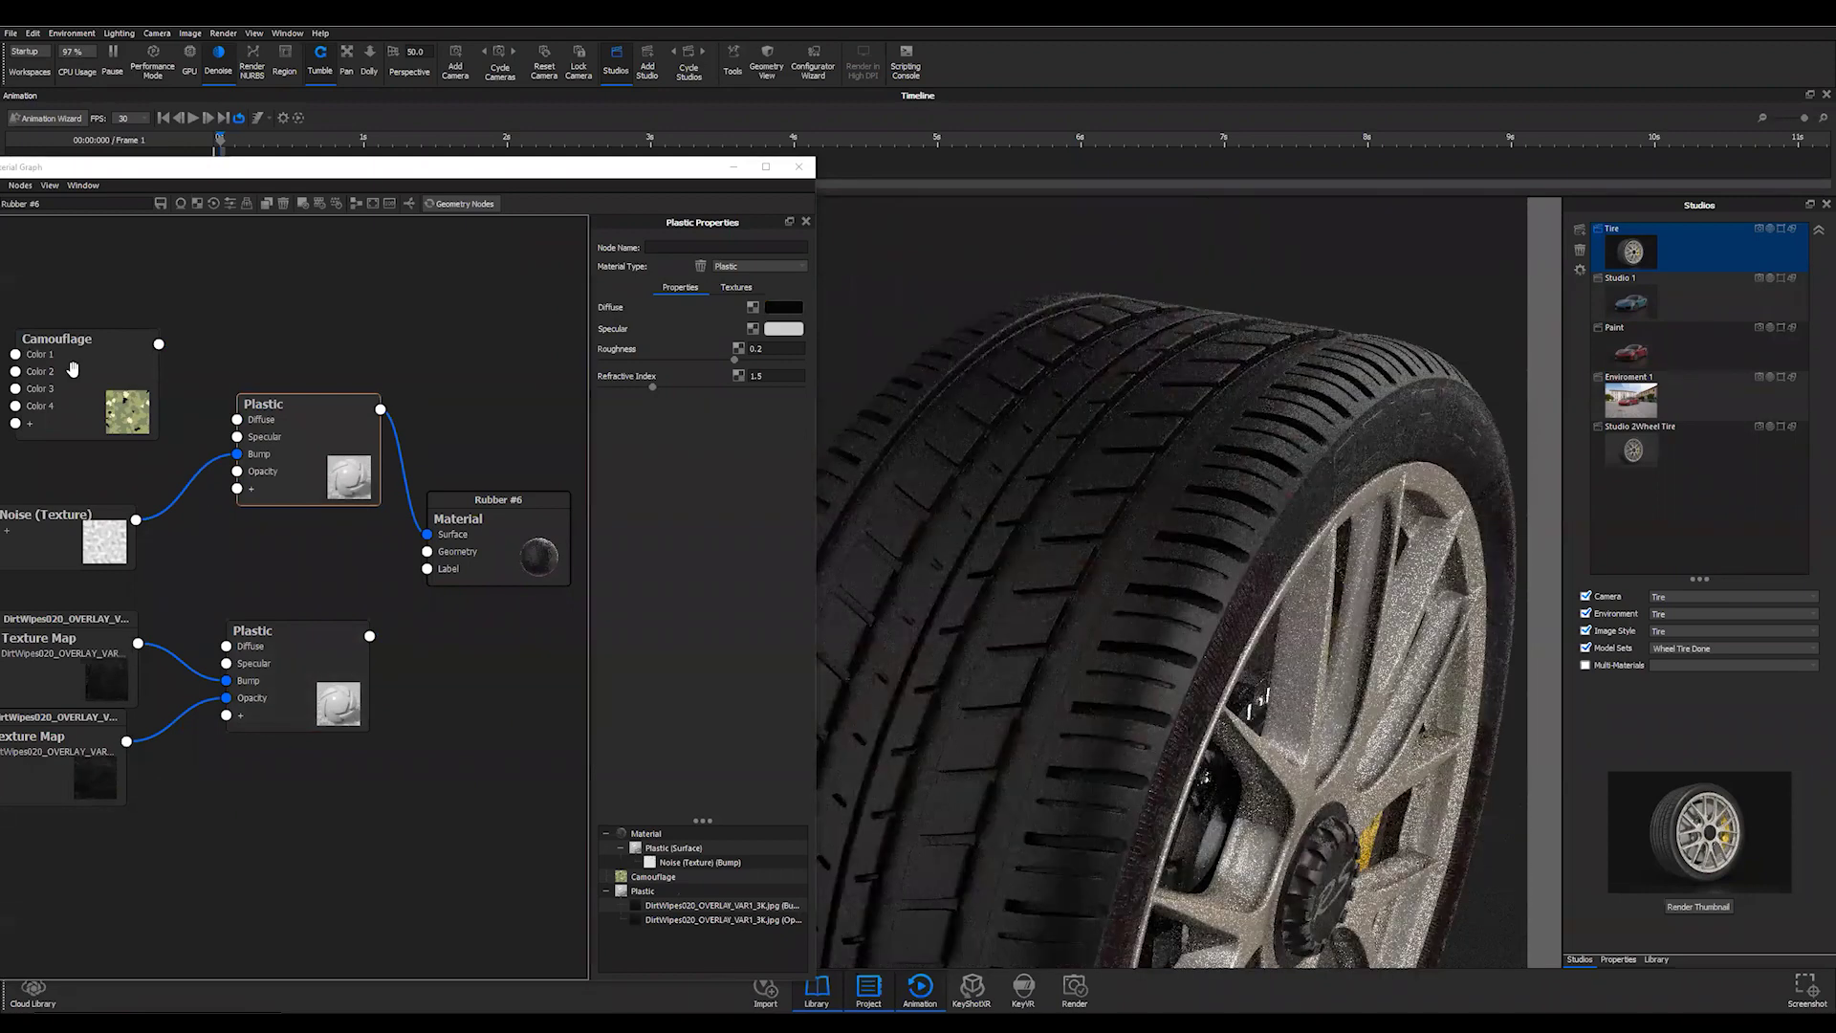
# - Replace the old Camouflage node with a new Camouflage texture connected to the surface Plastic's diffuse
pyautogui.click(111, 404)
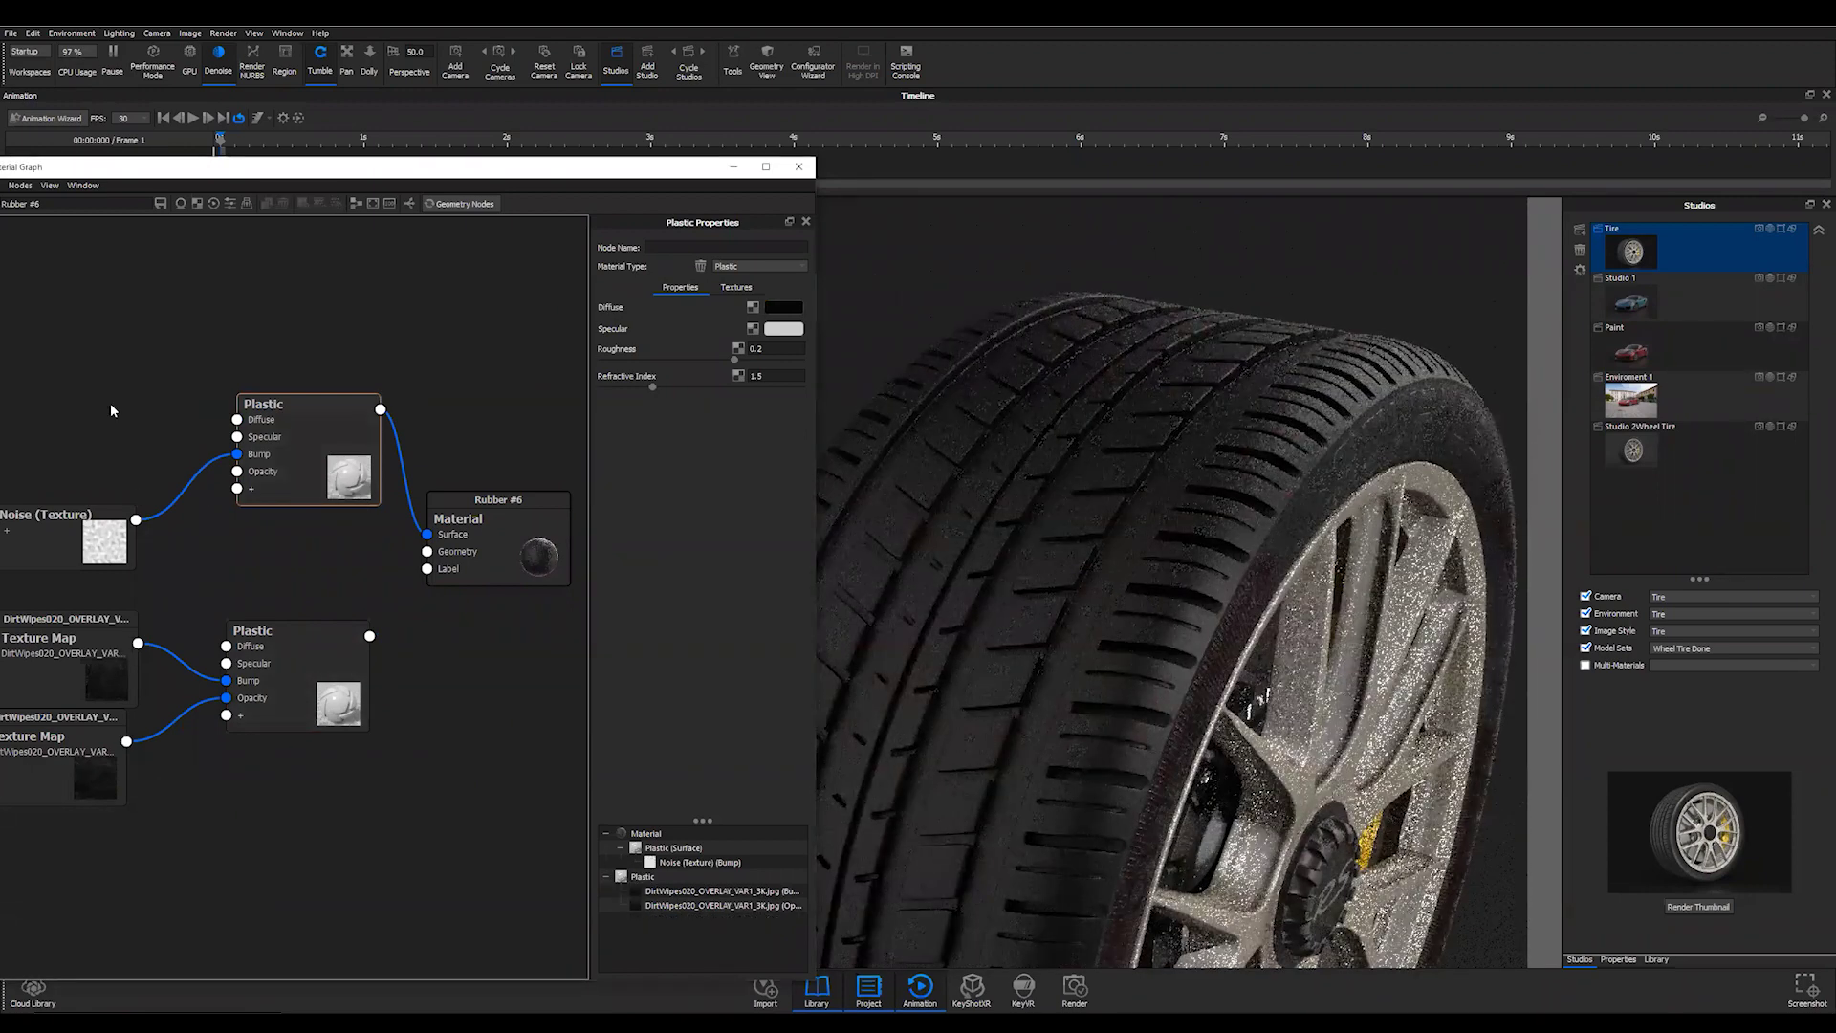
pyautogui.press('Delete')
pyautogui.rightClick(118, 394)
pyautogui.moveTo(90, 395)
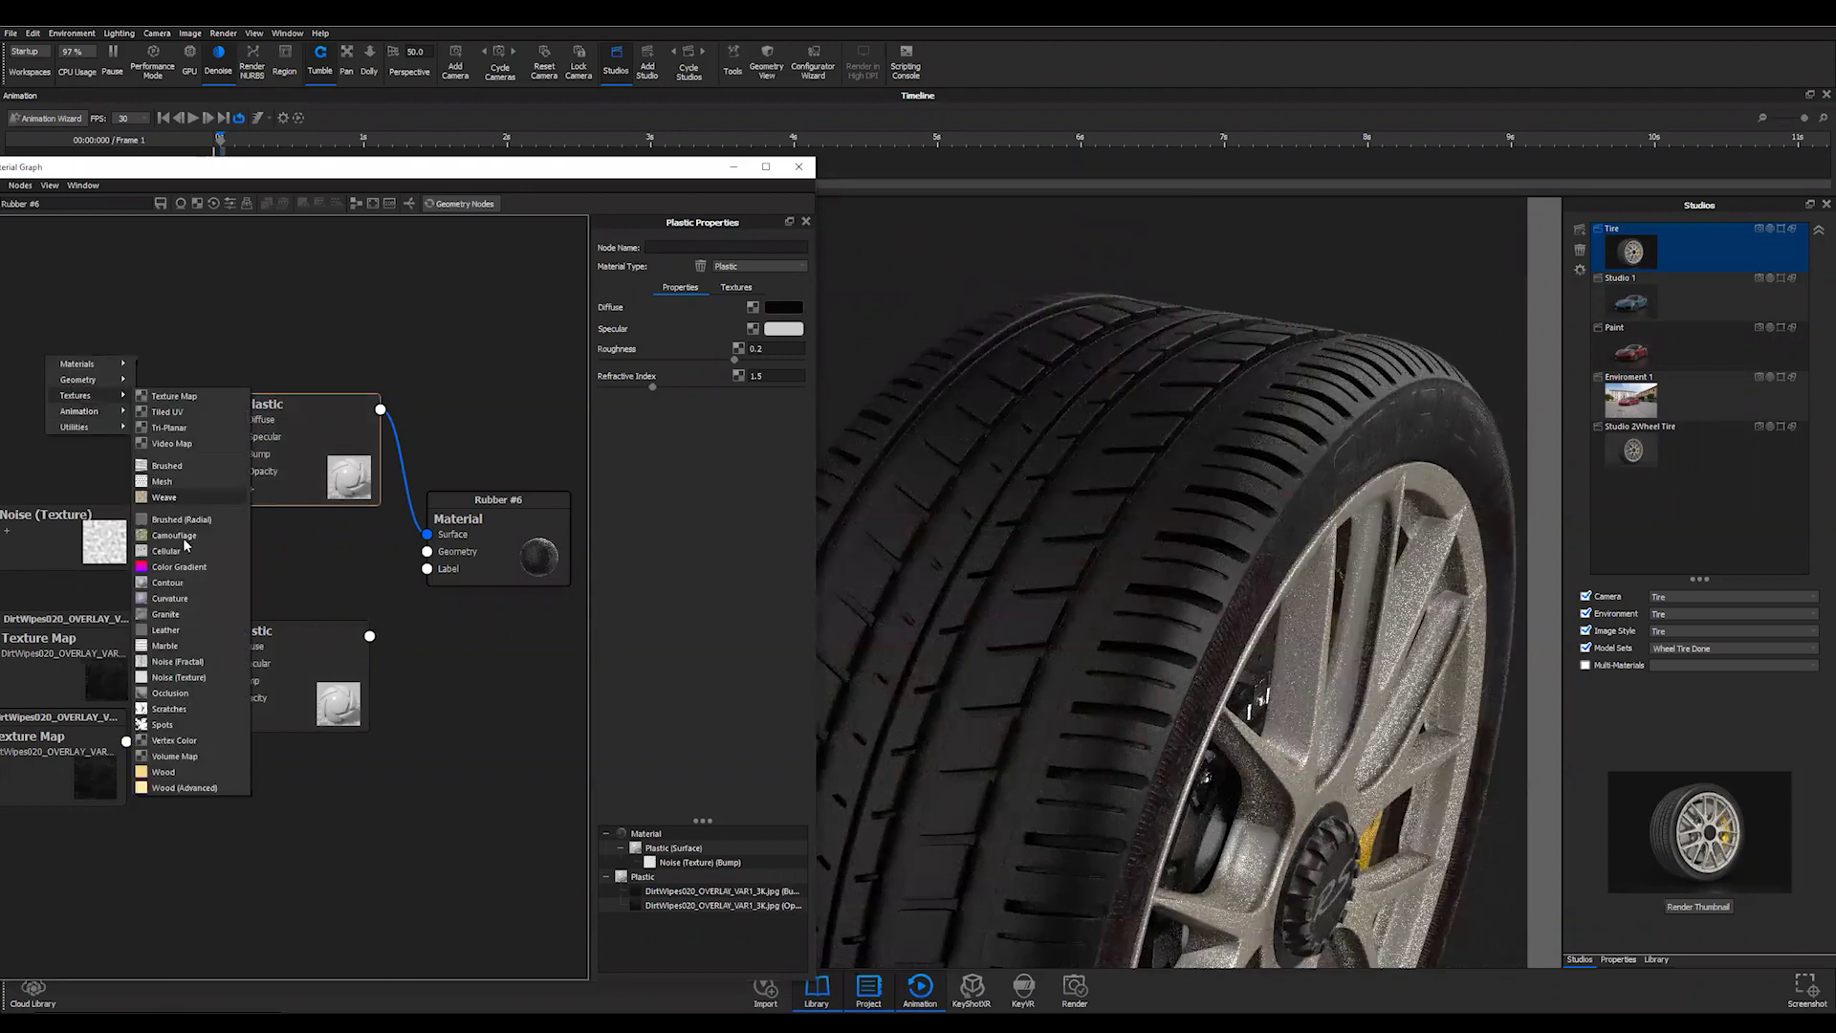
pyautogui.click(182, 535)
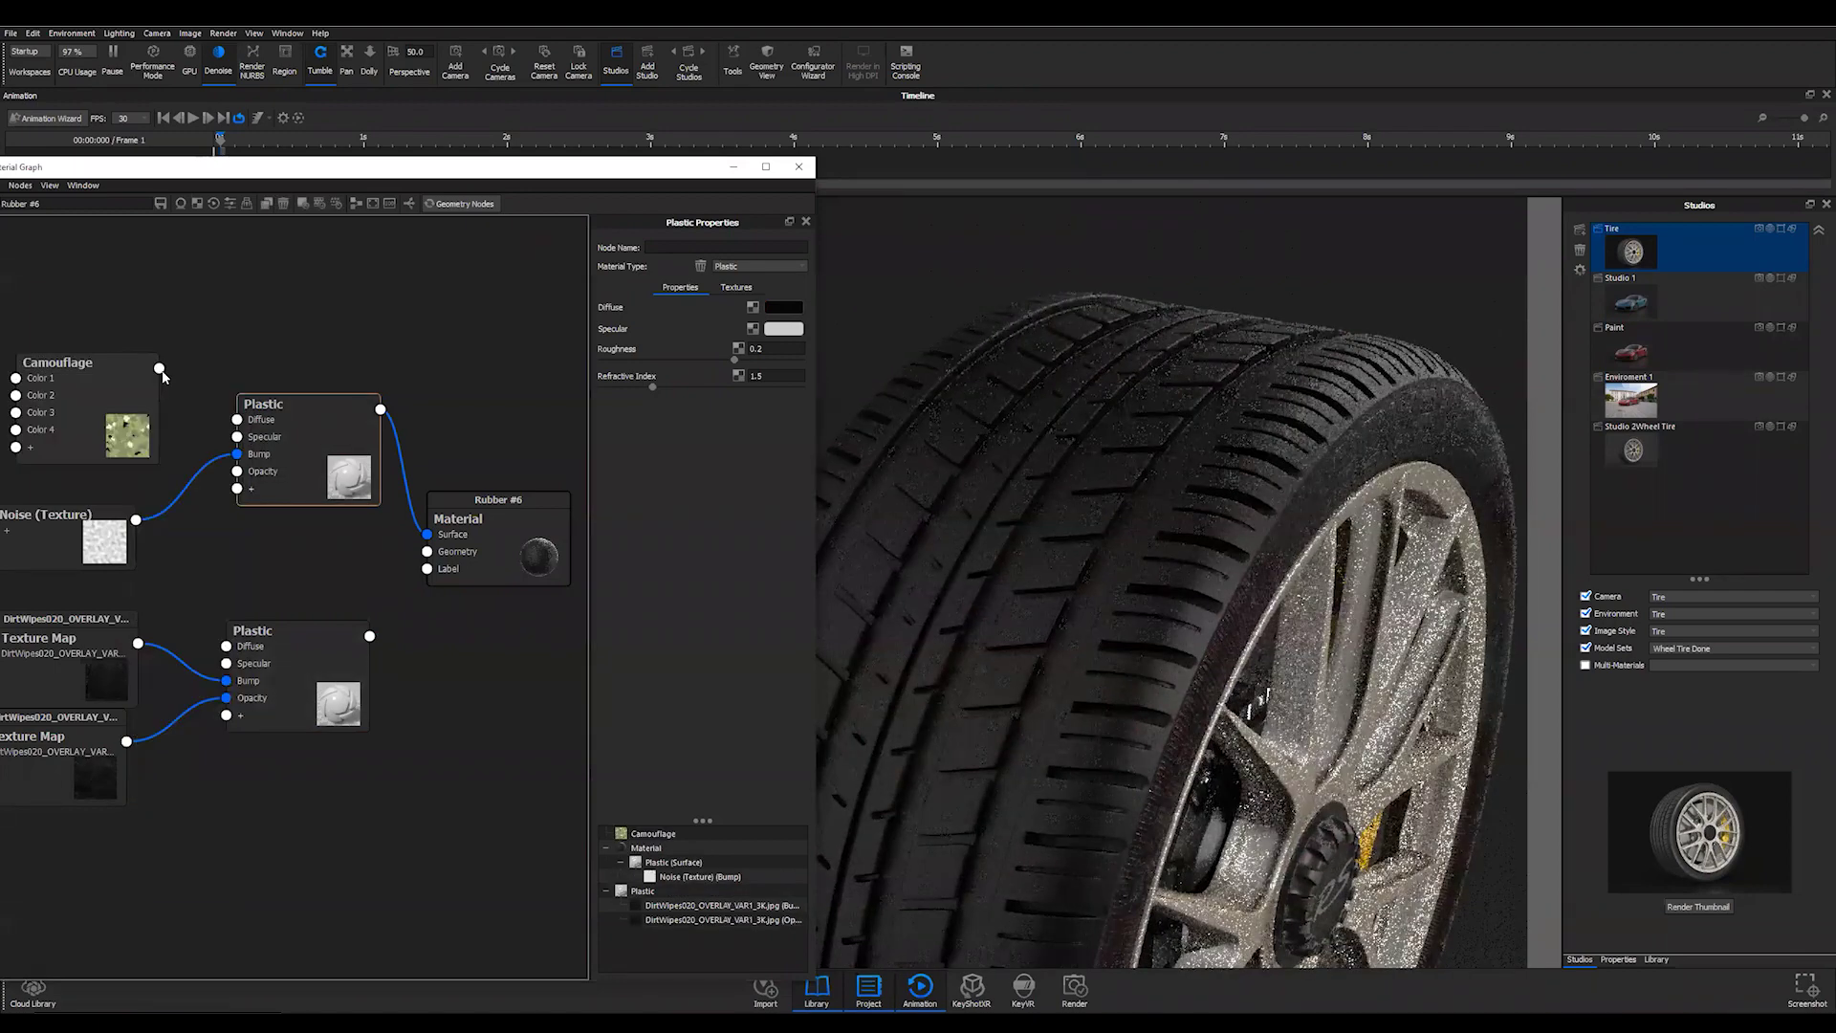
pyautogui.moveTo(165, 379); pyautogui.dragTo(266, 427)
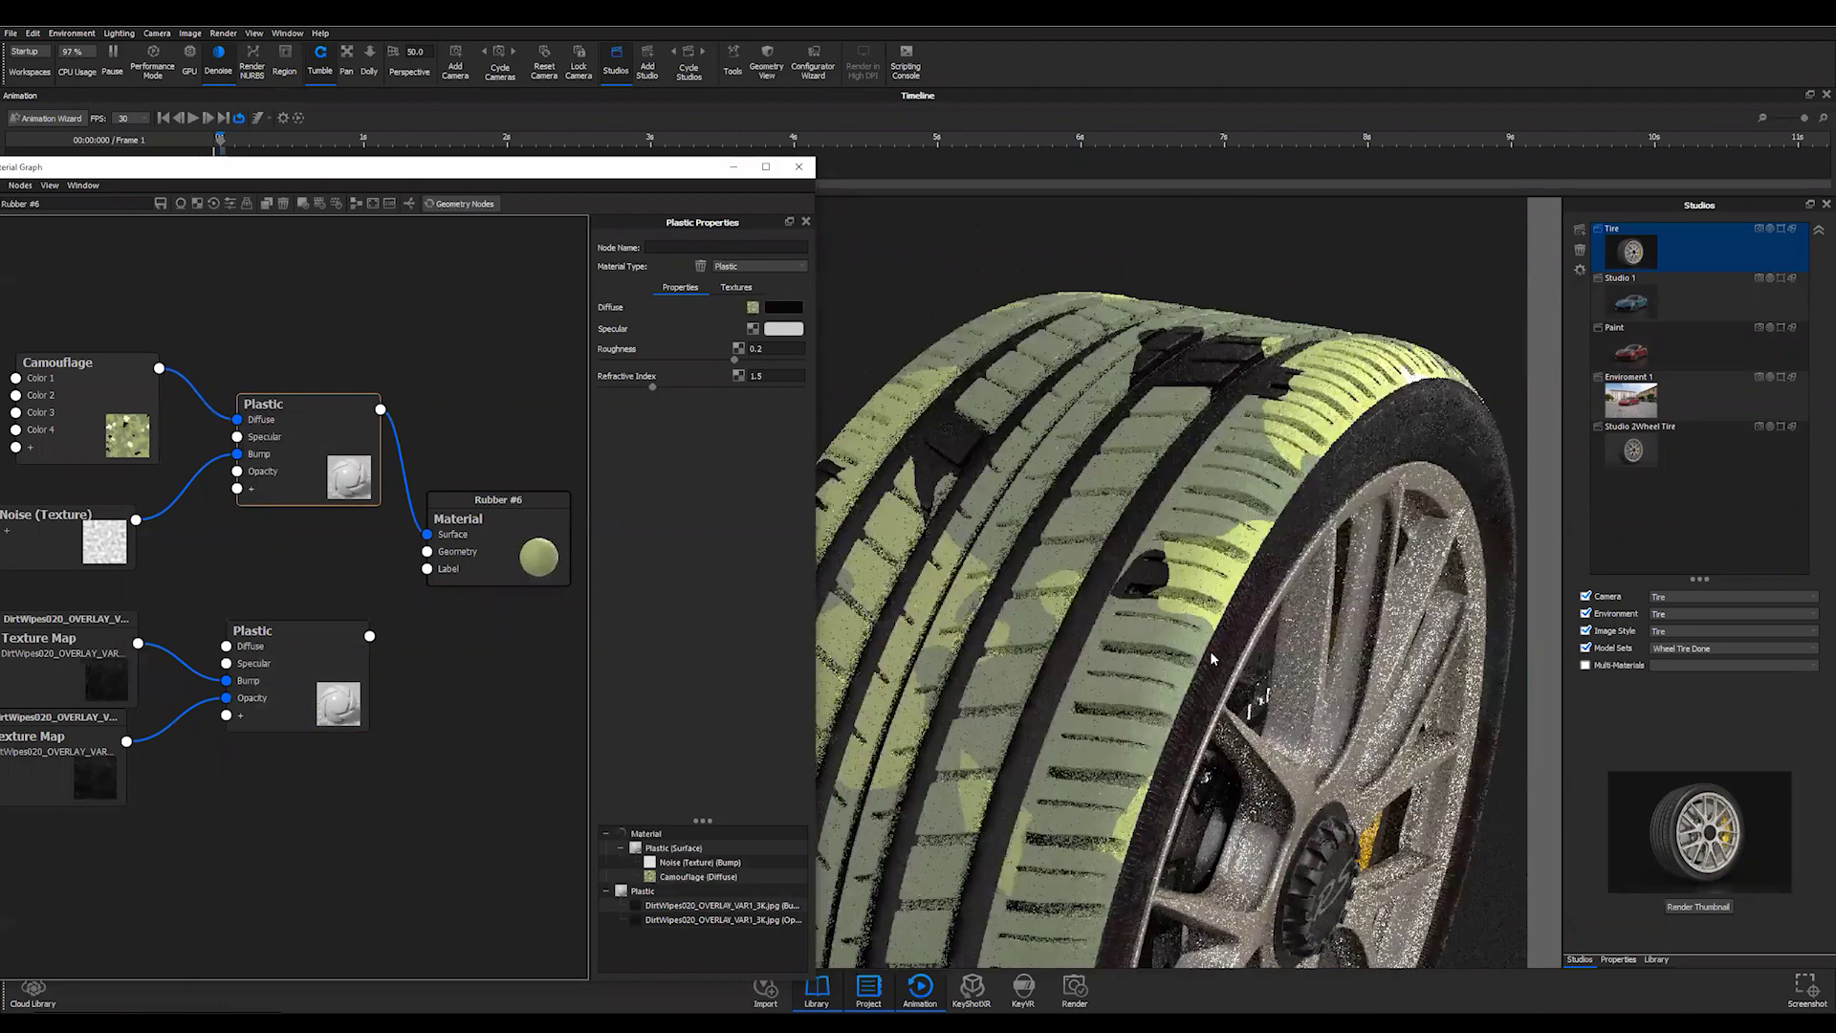
# - Adjust the Camouflage pattern on the tread to Distortion Scale 0.84 and Spray 0.924, with Mix Colors enabled
pyautogui.moveTo(1185, 681); pyautogui.dragTo(1288, 635)
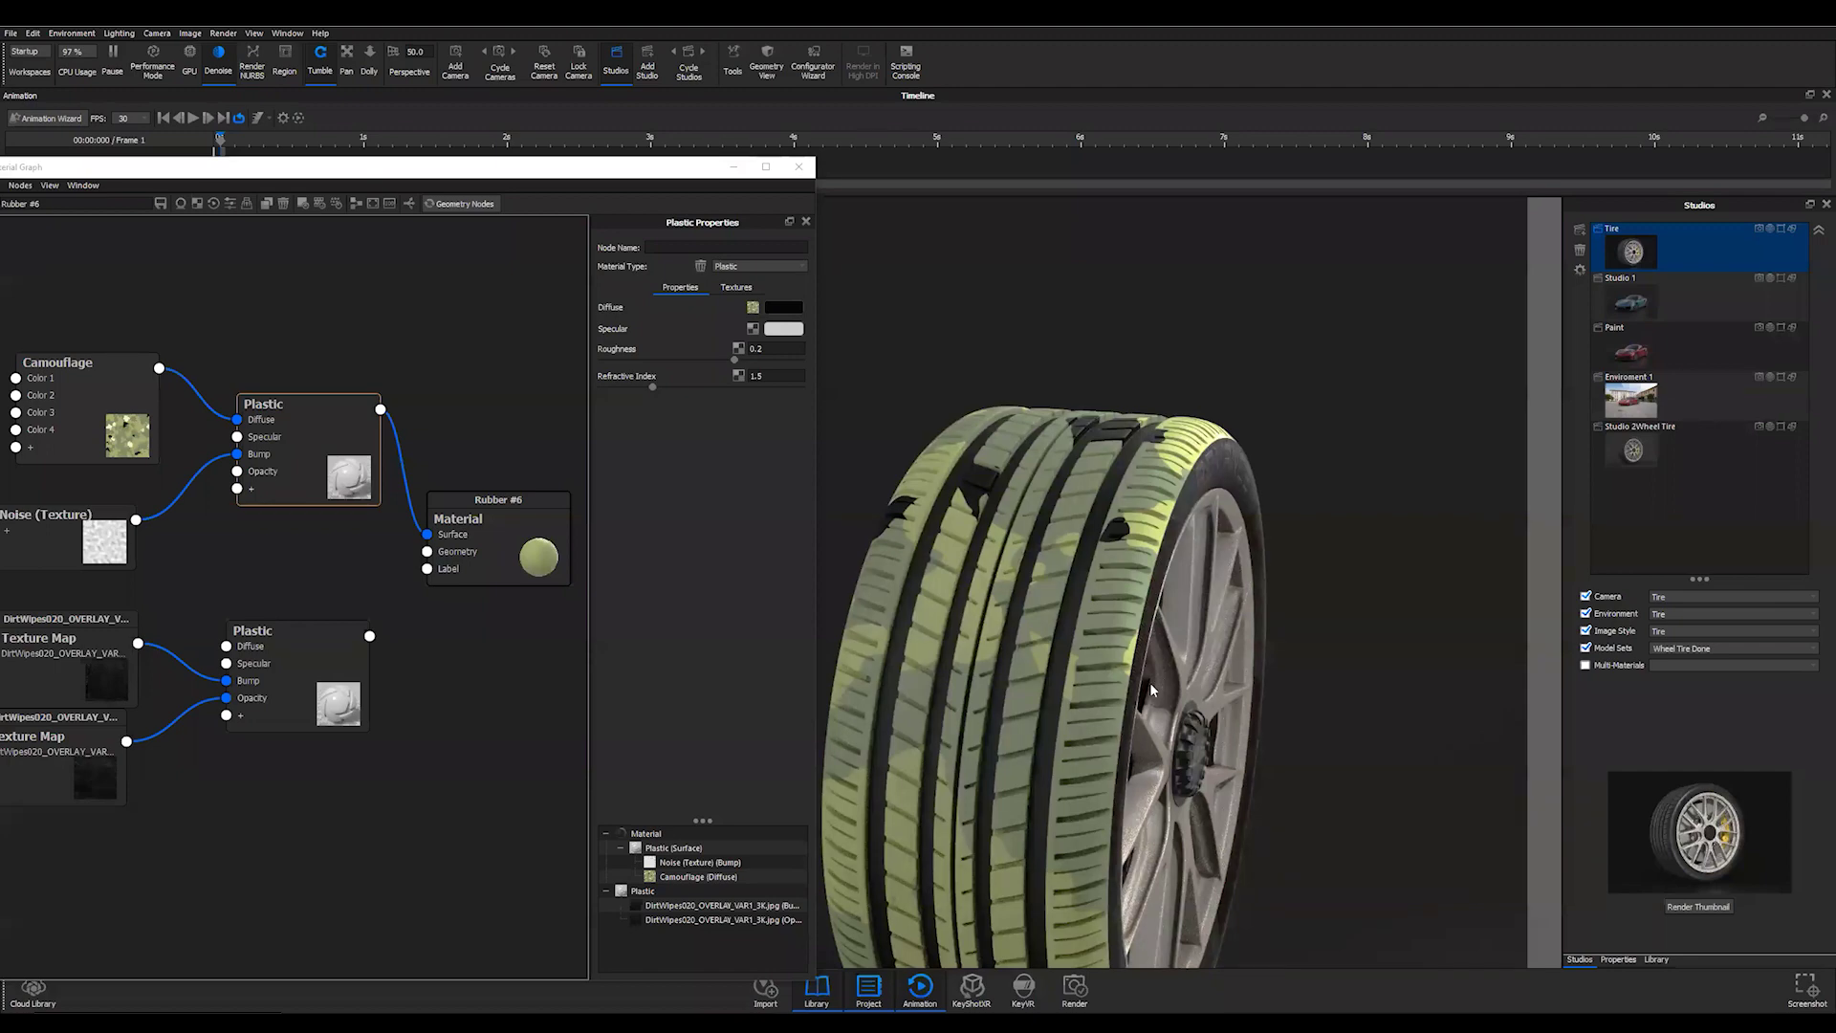
pyautogui.scroll(5, 1149, 683)
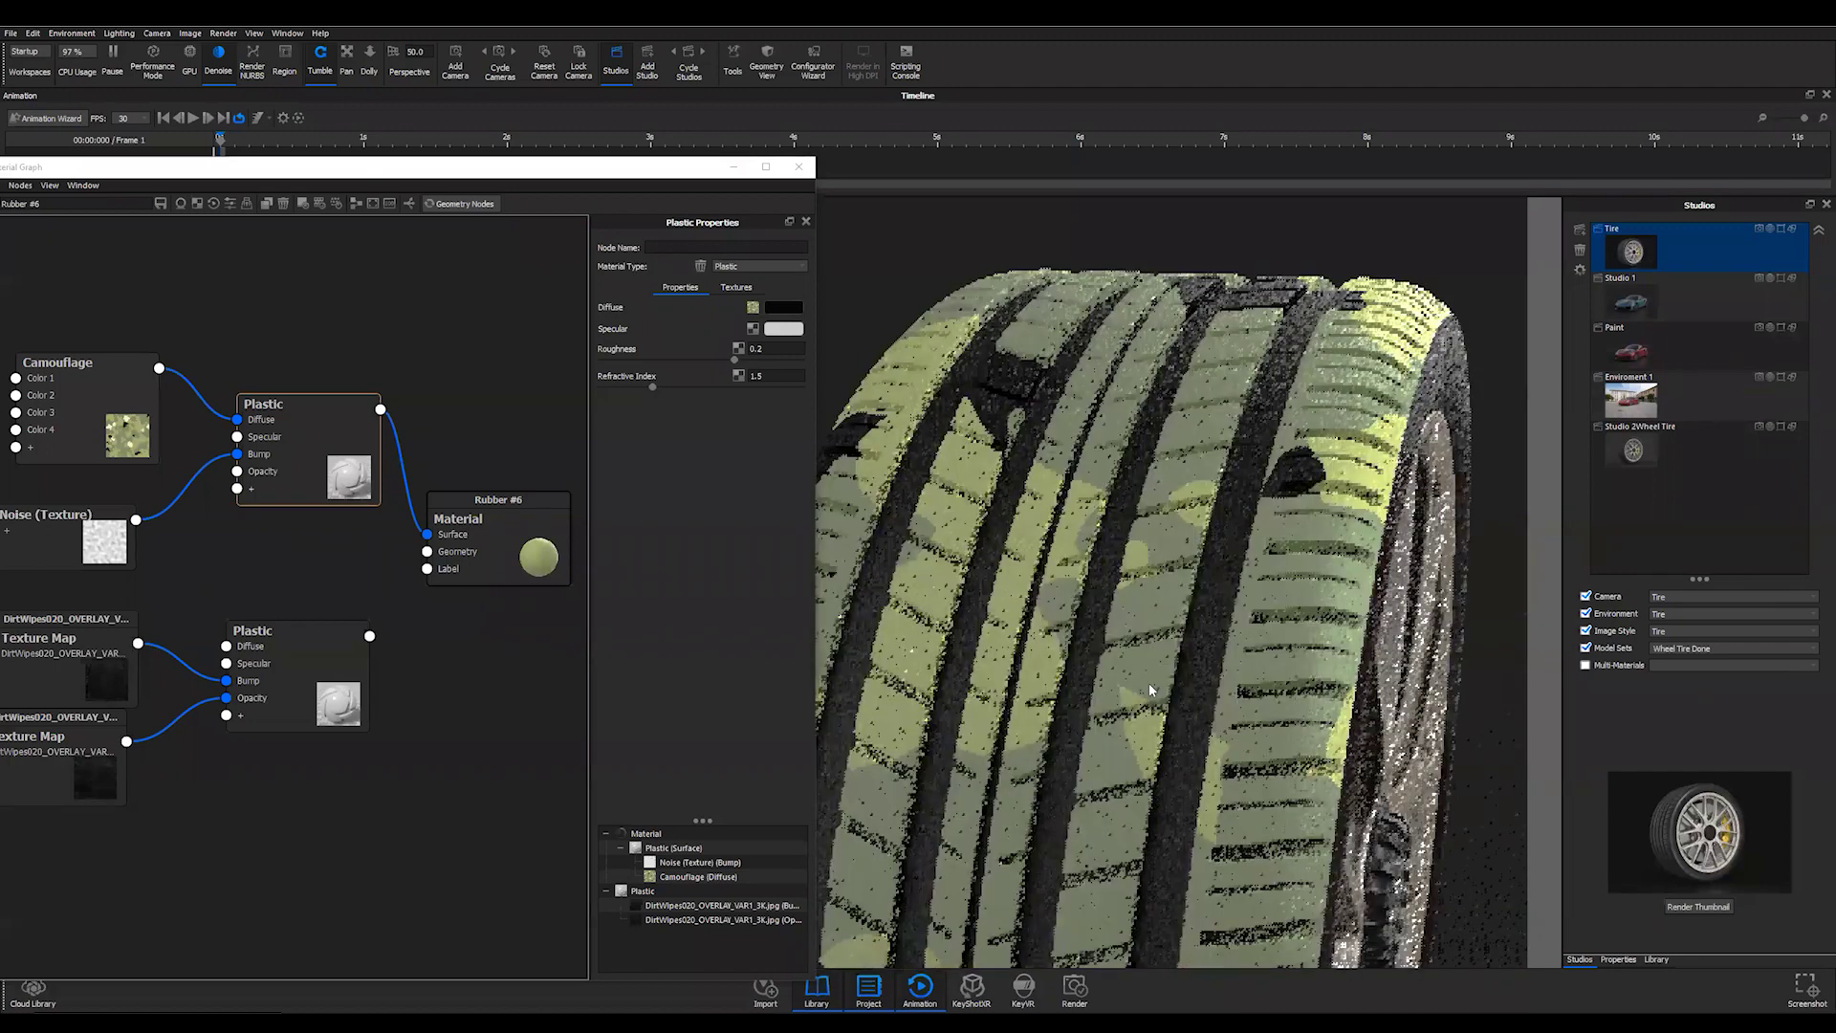
pyautogui.scroll(-1, 1145, 712)
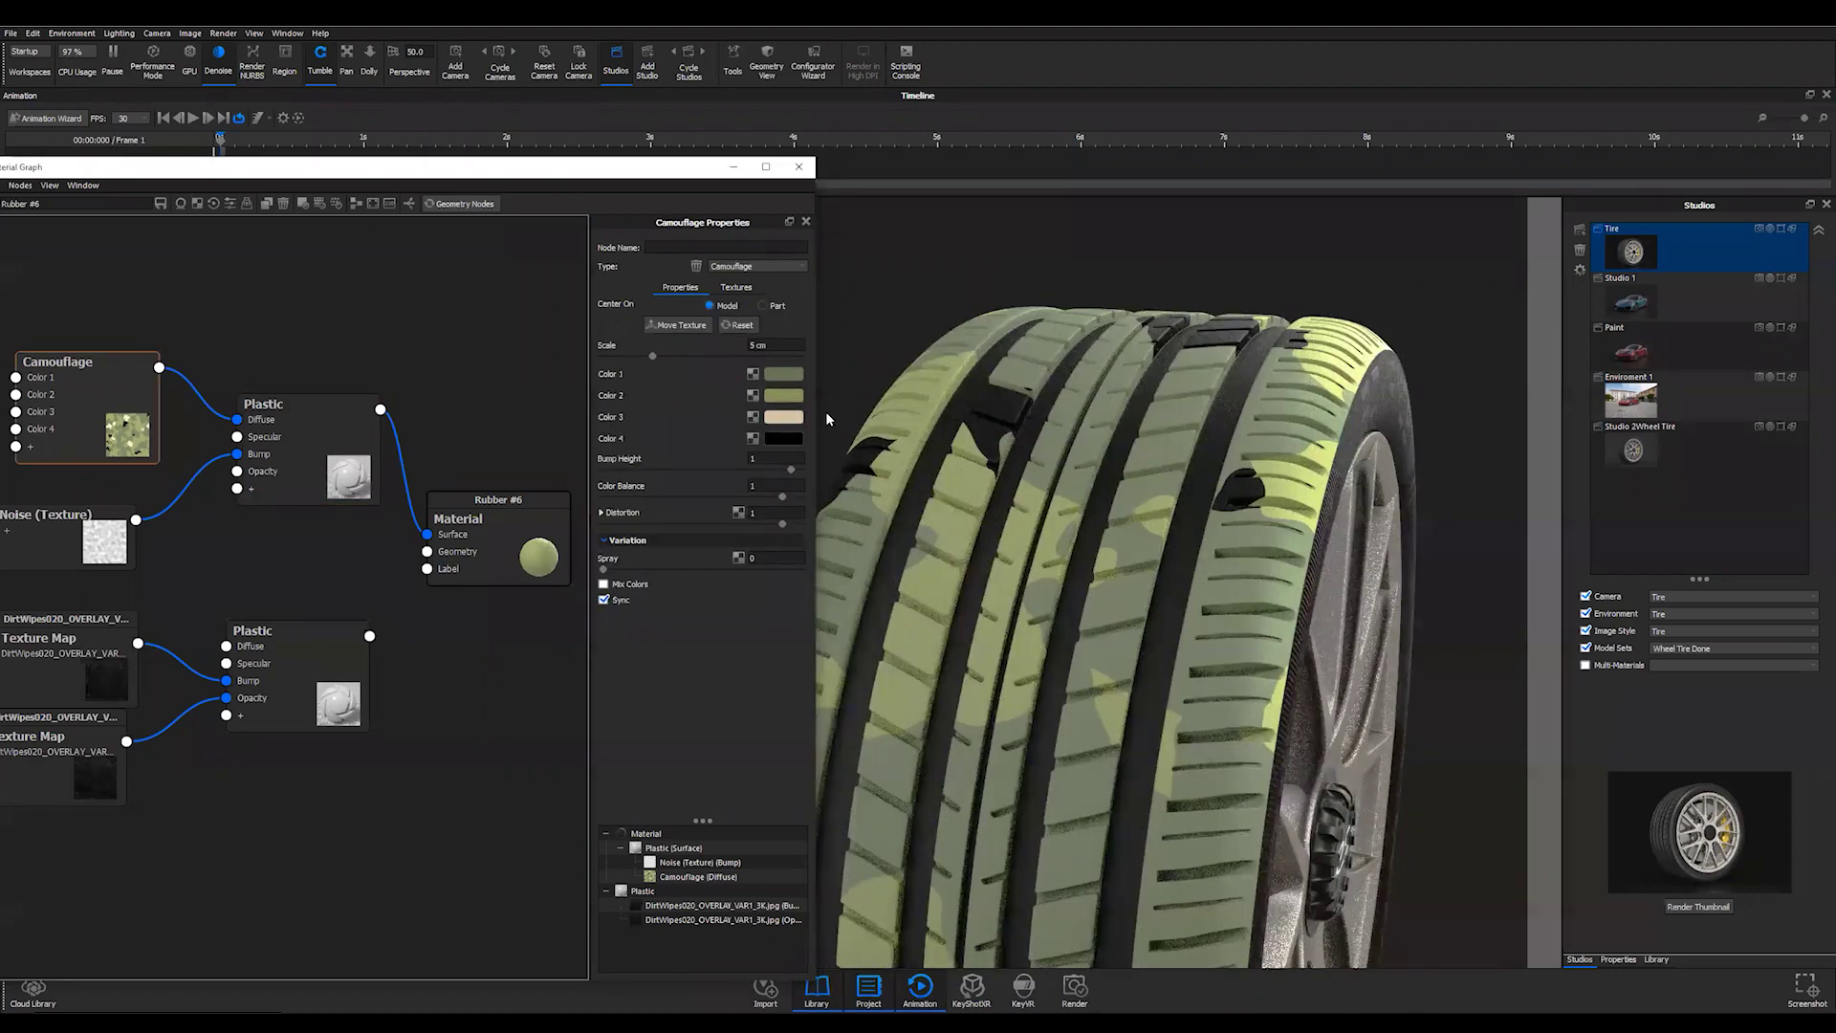
pyautogui.click(653, 355)
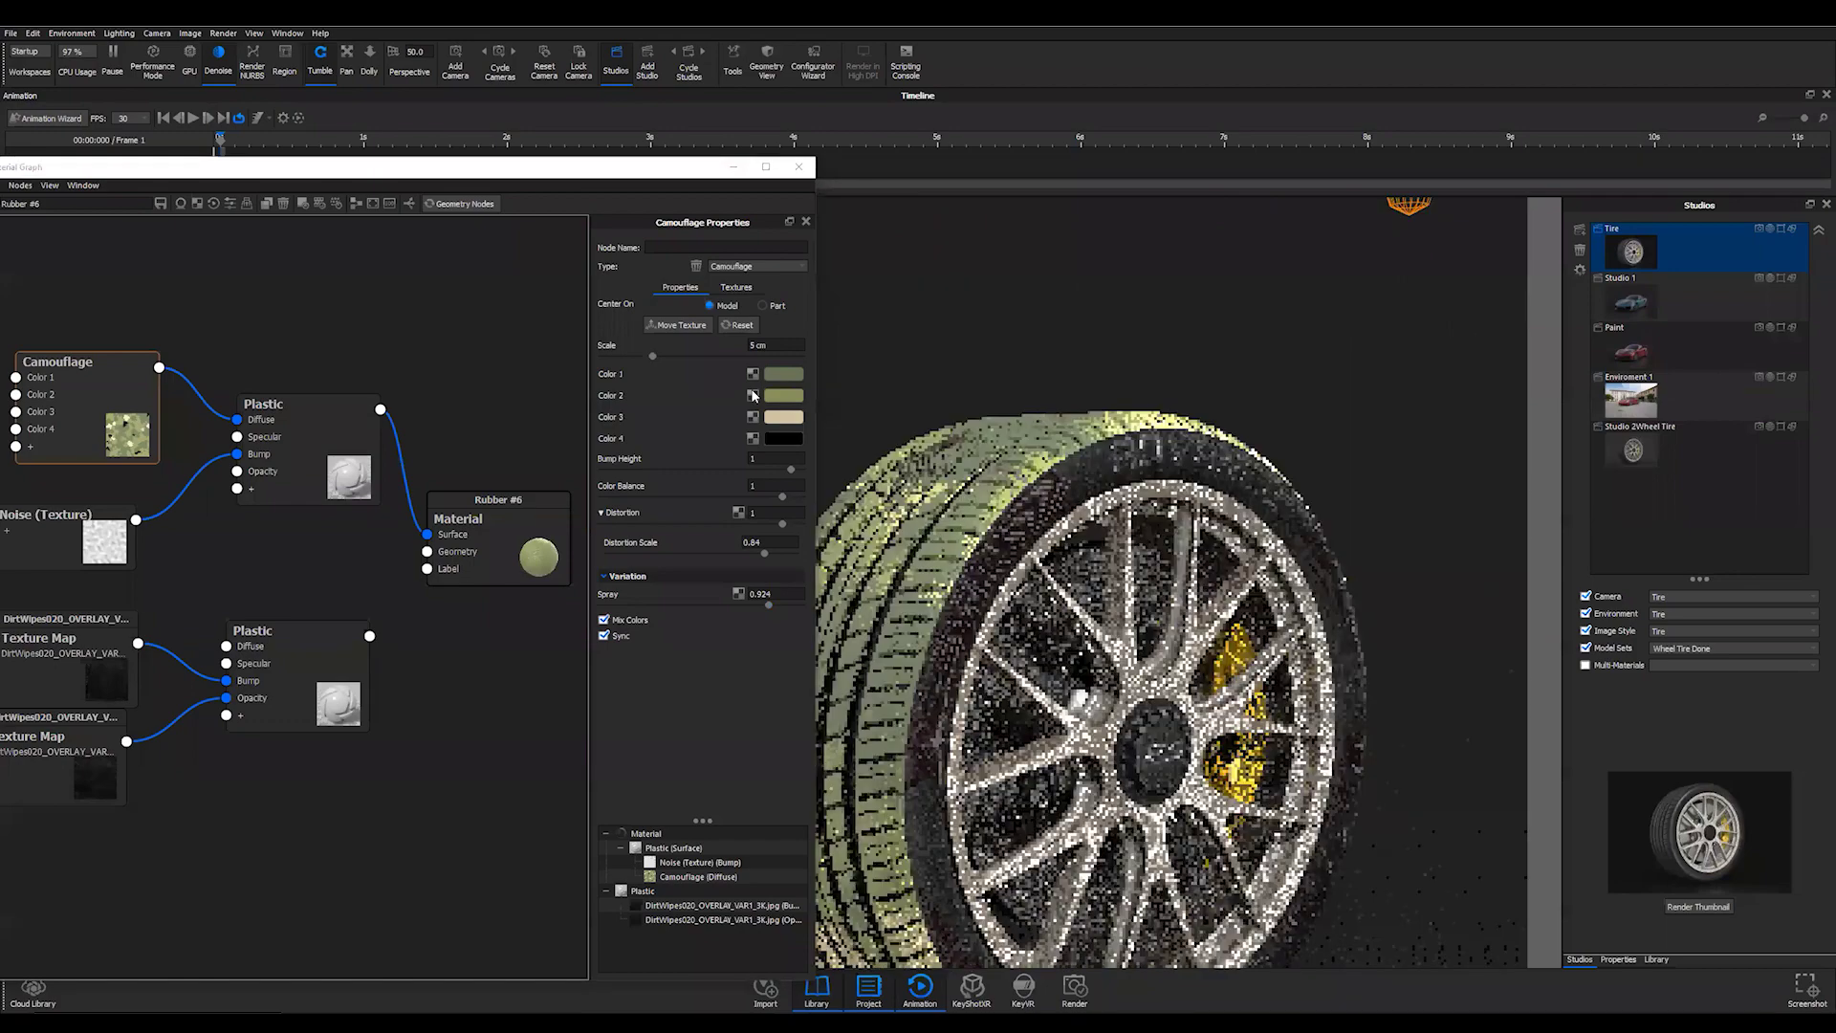
# - Darken the Camouflage's Color 1 to a value of 5%
pyautogui.click(782, 374)
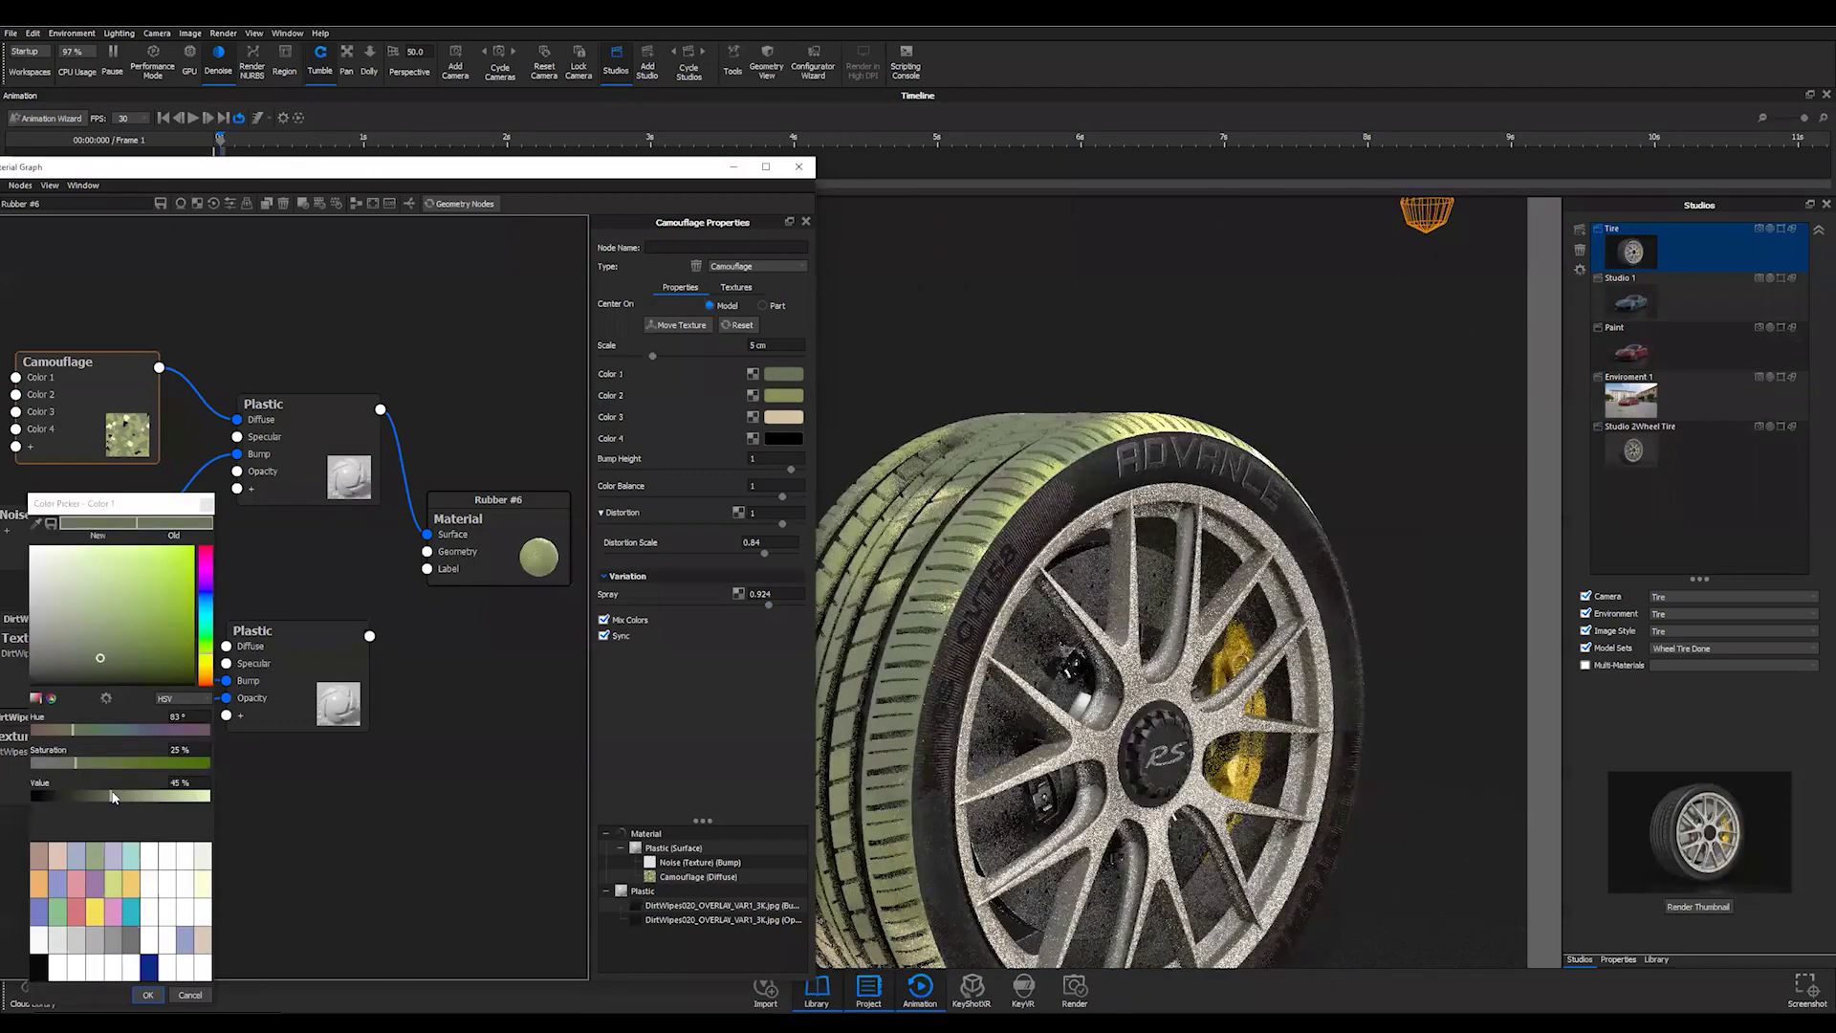
pyautogui.moveTo(112, 796); pyautogui.dragTo(5, 790)
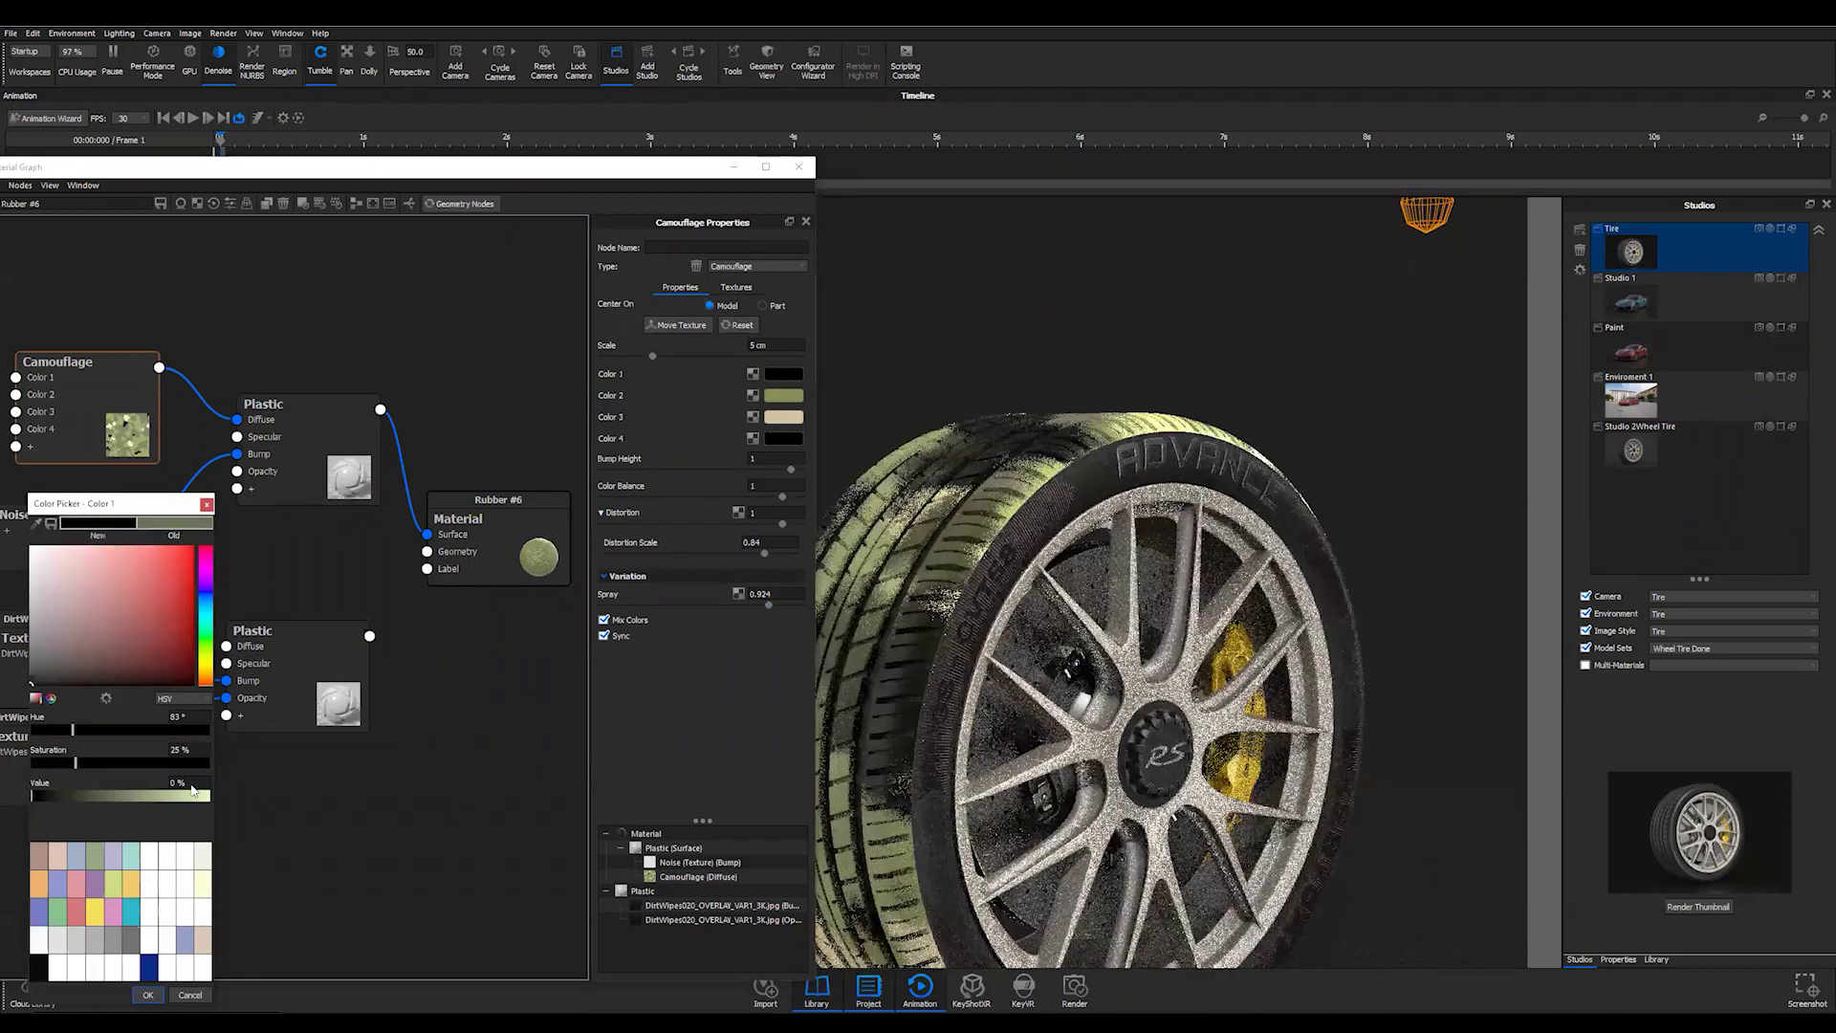
pyautogui.click(162, 781)
pyautogui.write('5')
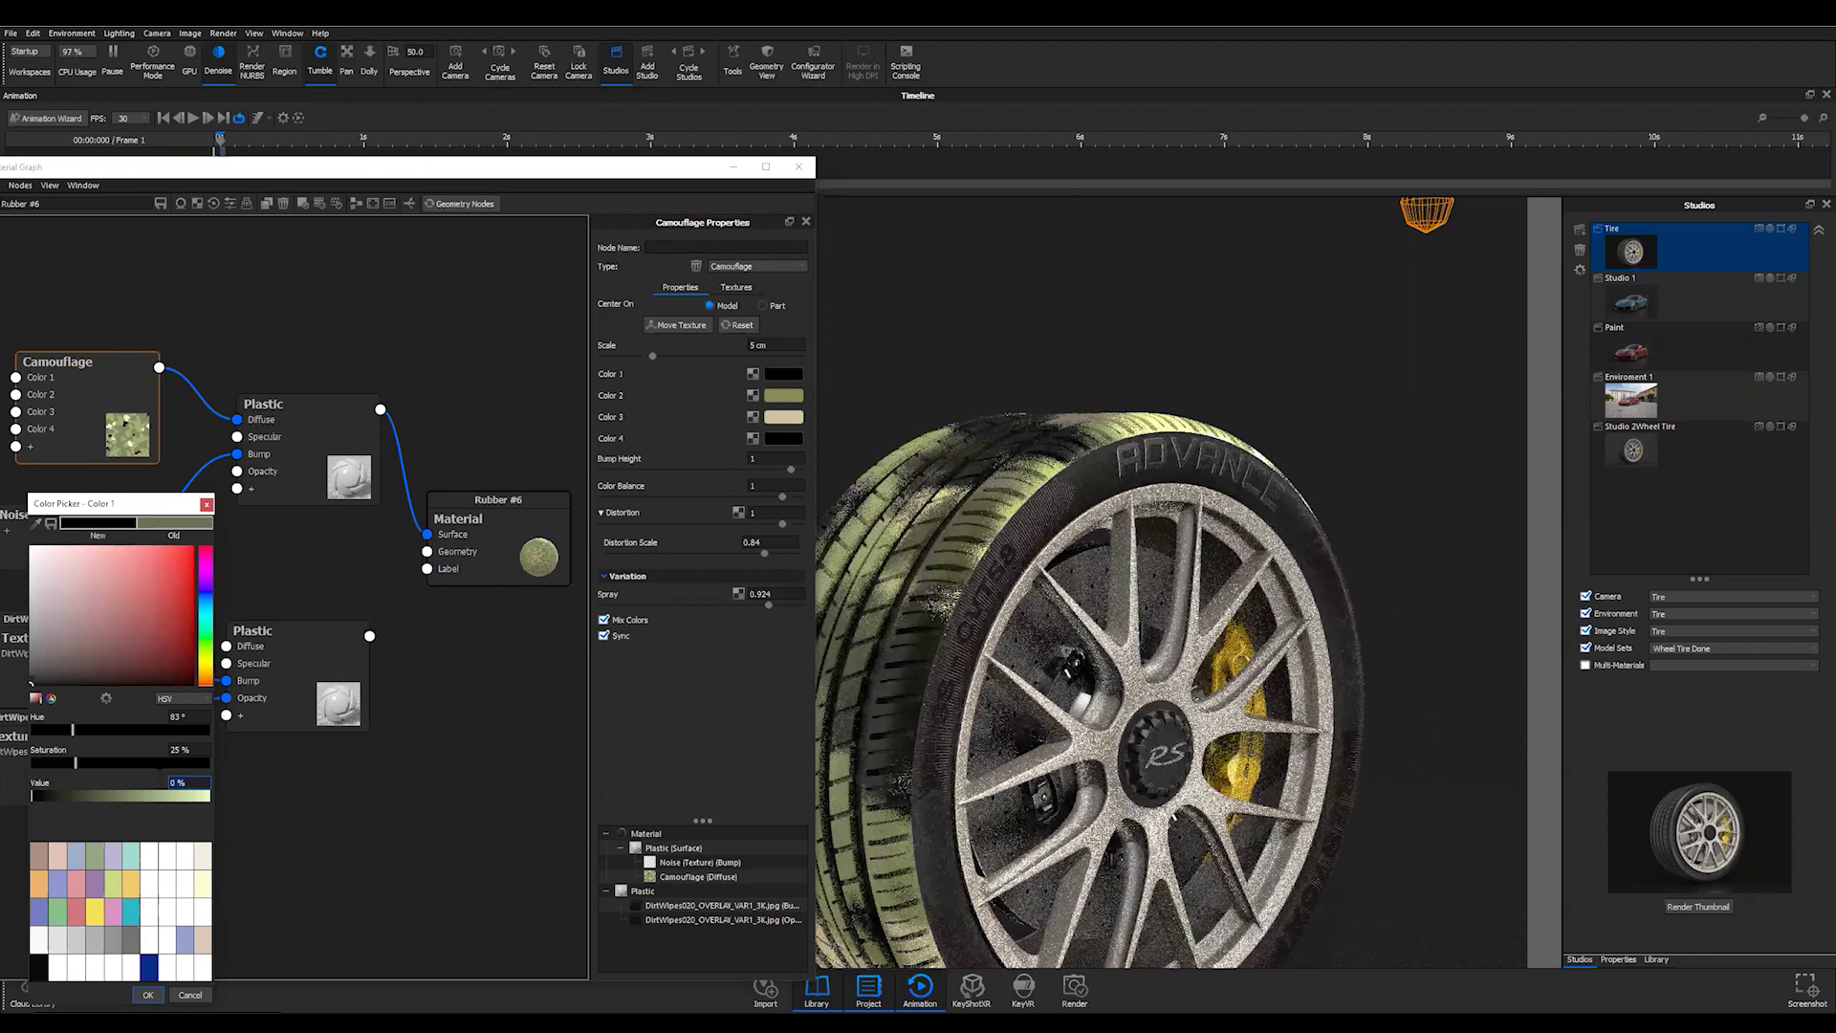
pyautogui.press('Return')
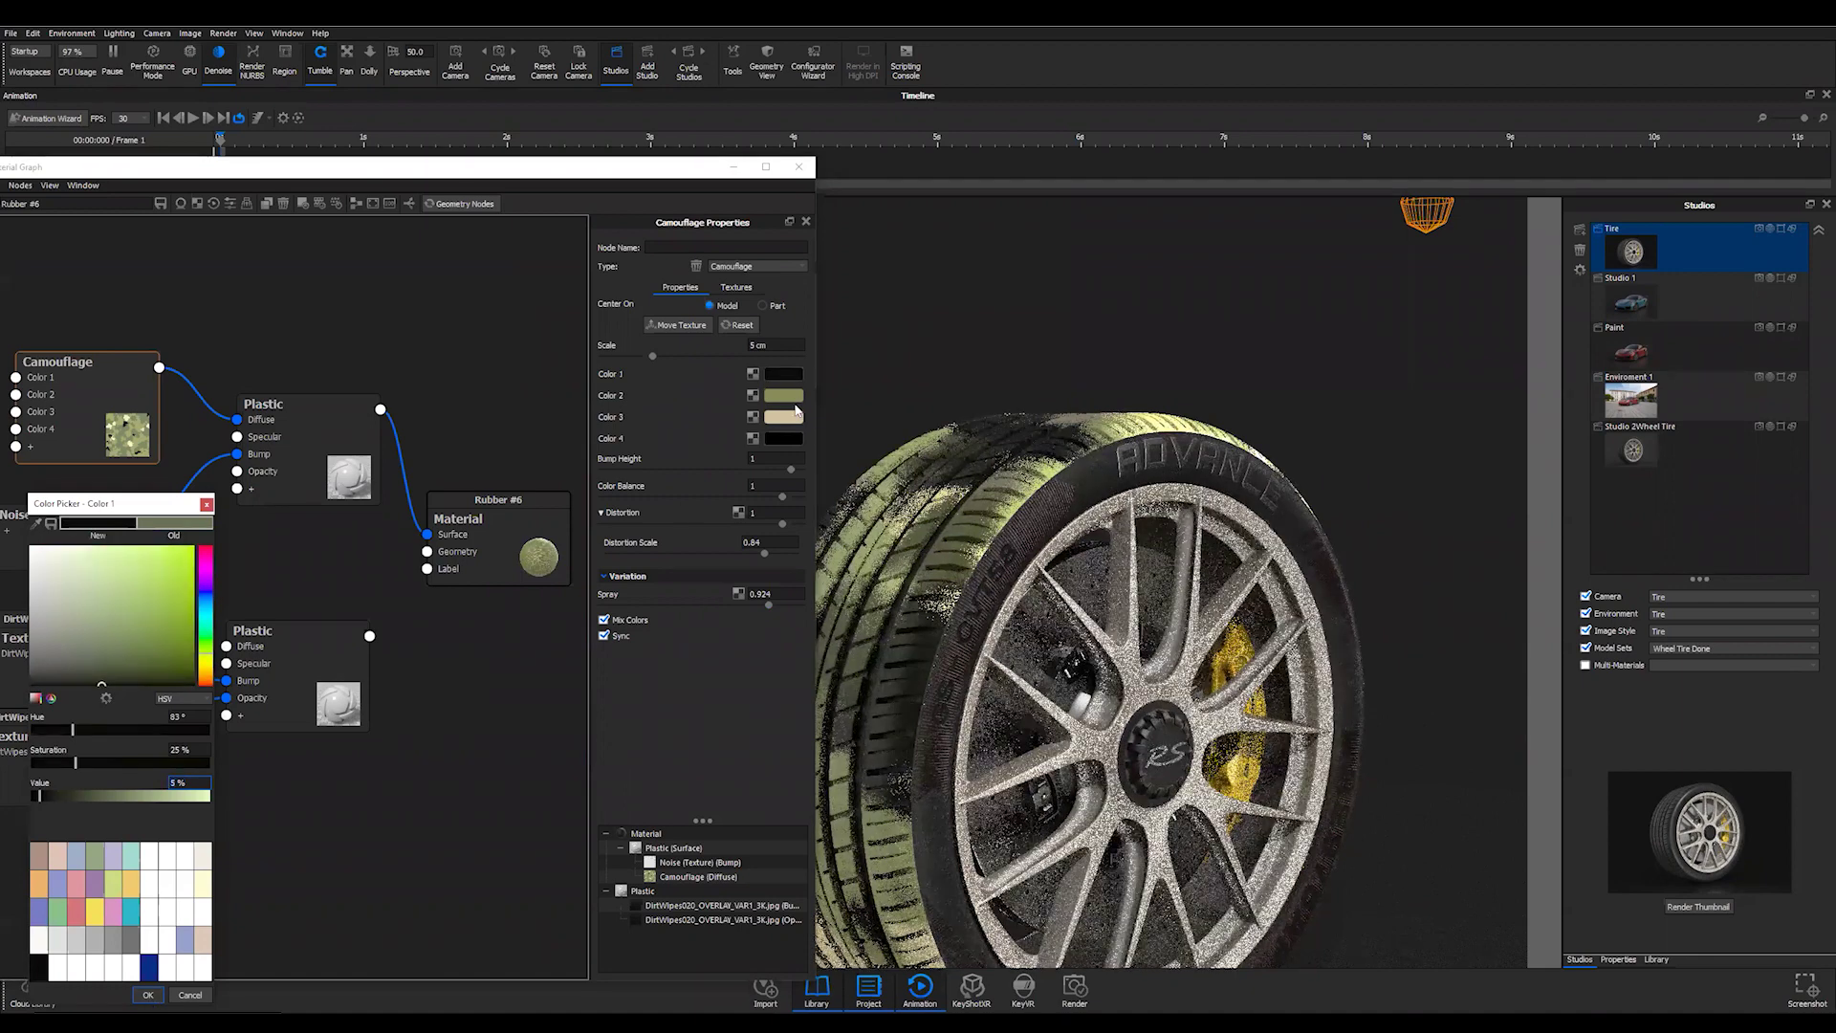
pyautogui.click(148, 994)
# - Darken the Camouflage's Color 2 to a value of 10%
pyautogui.click(783, 396)
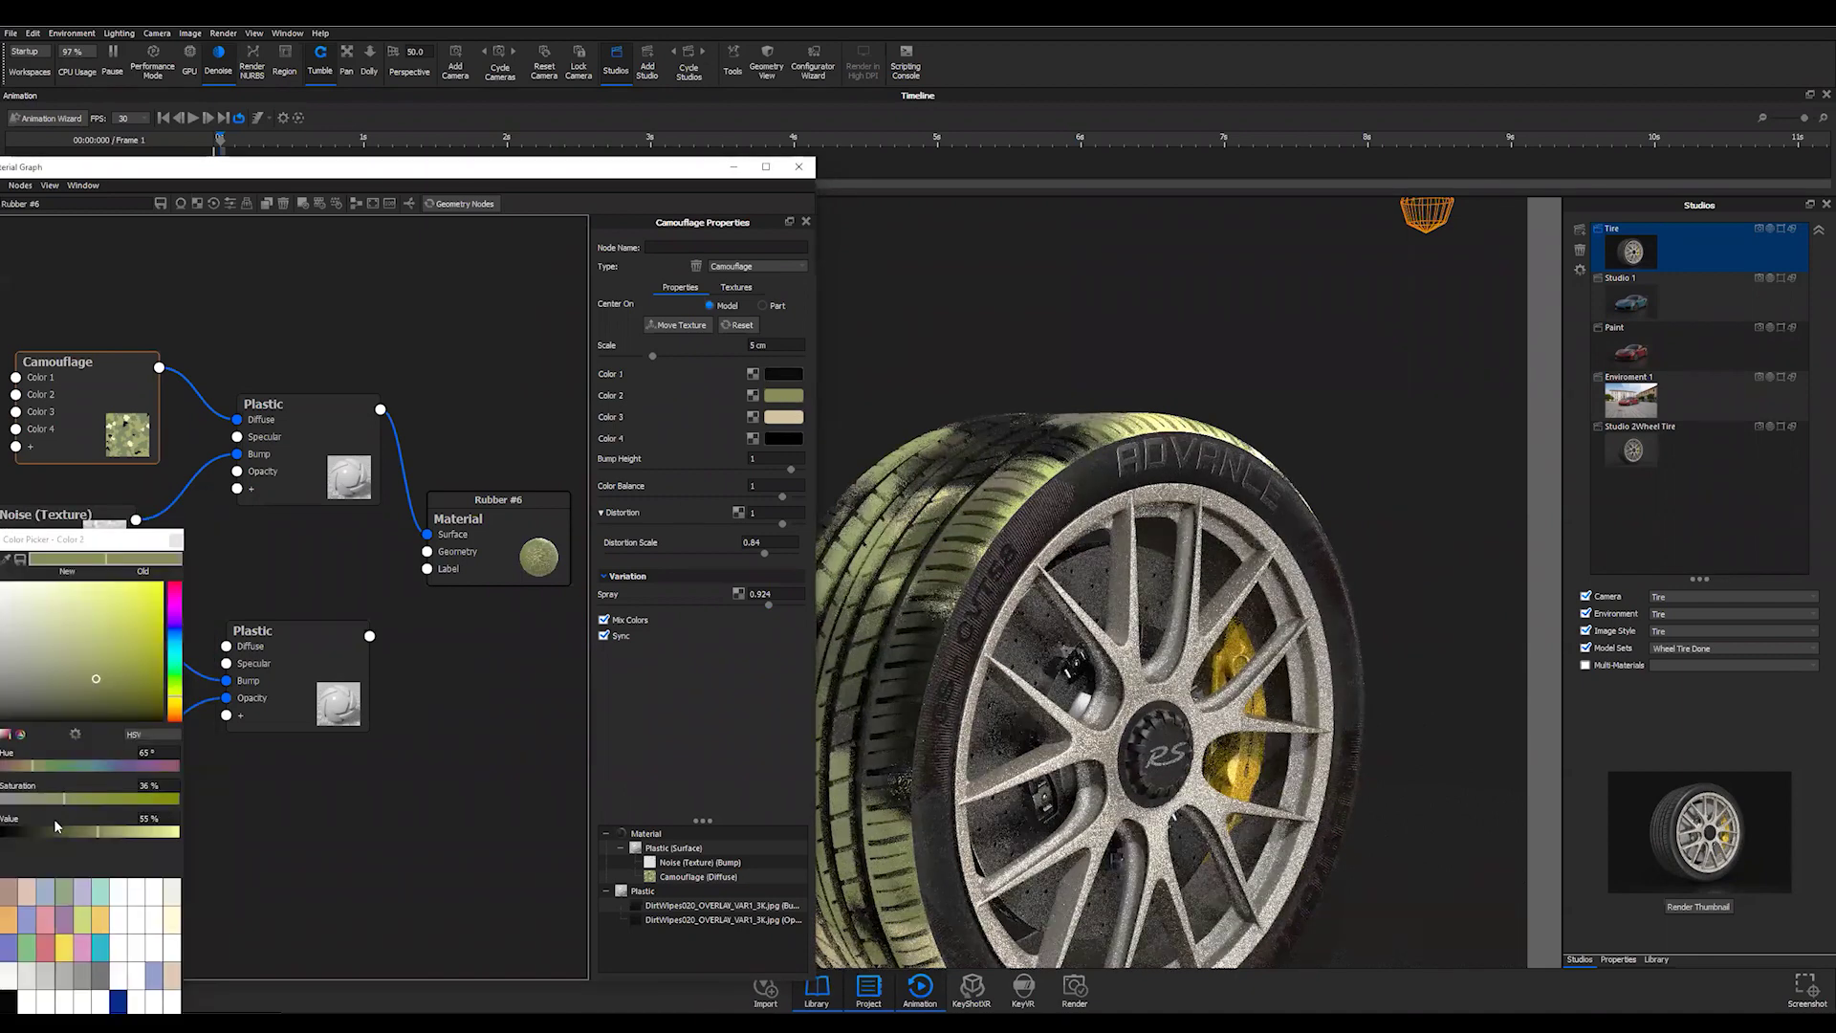
pyautogui.click(54, 828)
pyautogui.moveTo(90, 831); pyautogui.dragTo(1, 831)
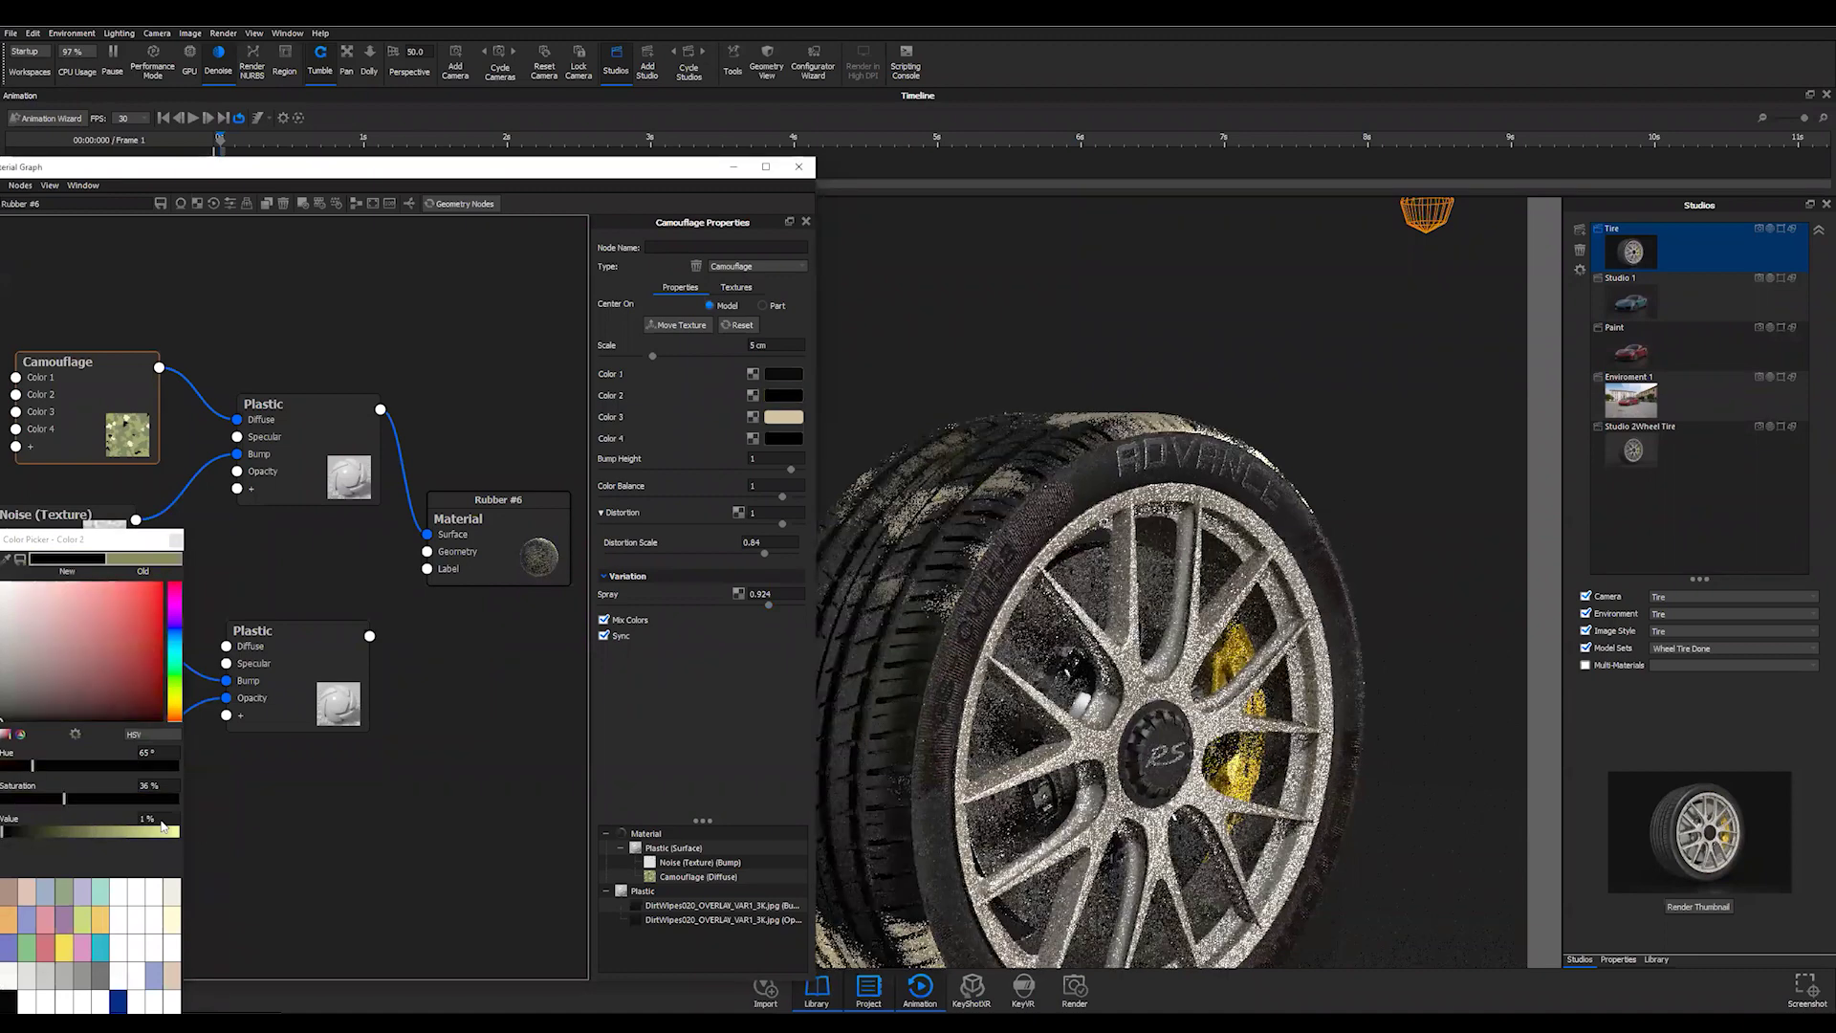
pyautogui.moveTo(161, 821); pyautogui.dragTo(86, 817)
pyautogui.write('1')
pyautogui.press('Return')
pyautogui.write('0')
pyautogui.press('Return')
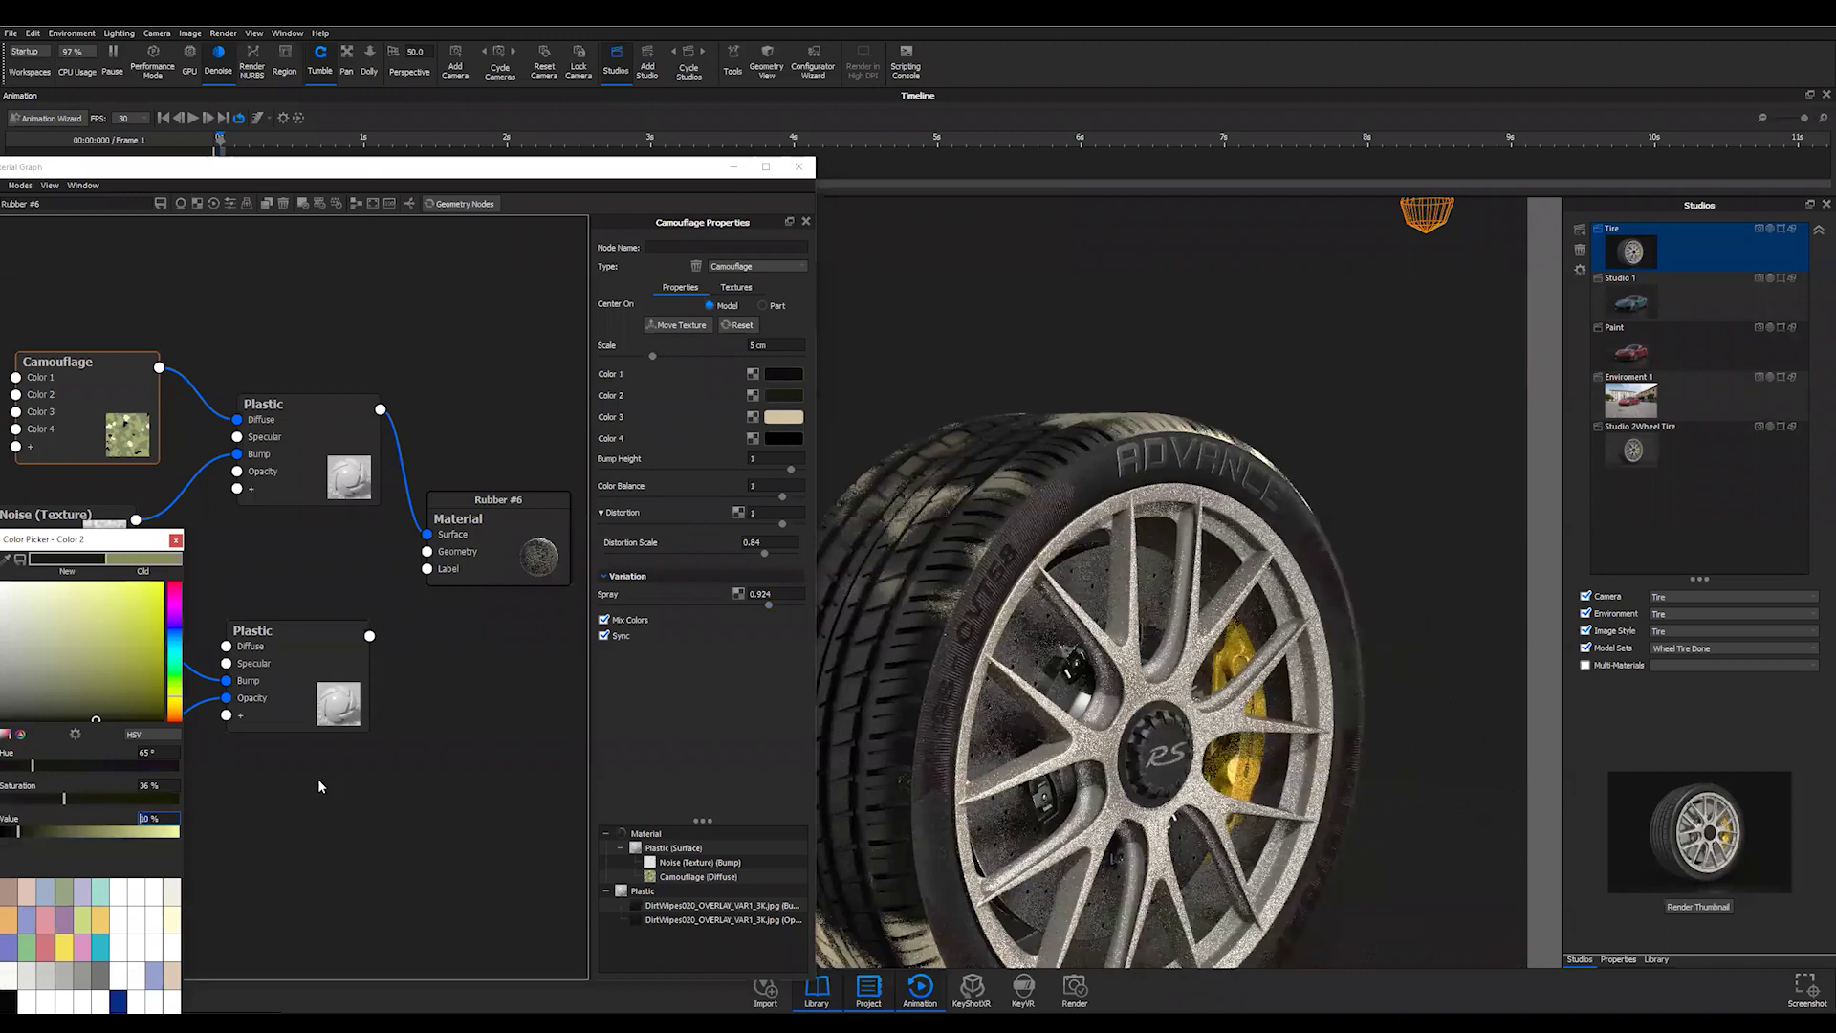
# - Set the Camouflage's Color 3 to a fully desaturated dark gray with a value of 15%
pyautogui.click(775, 420)
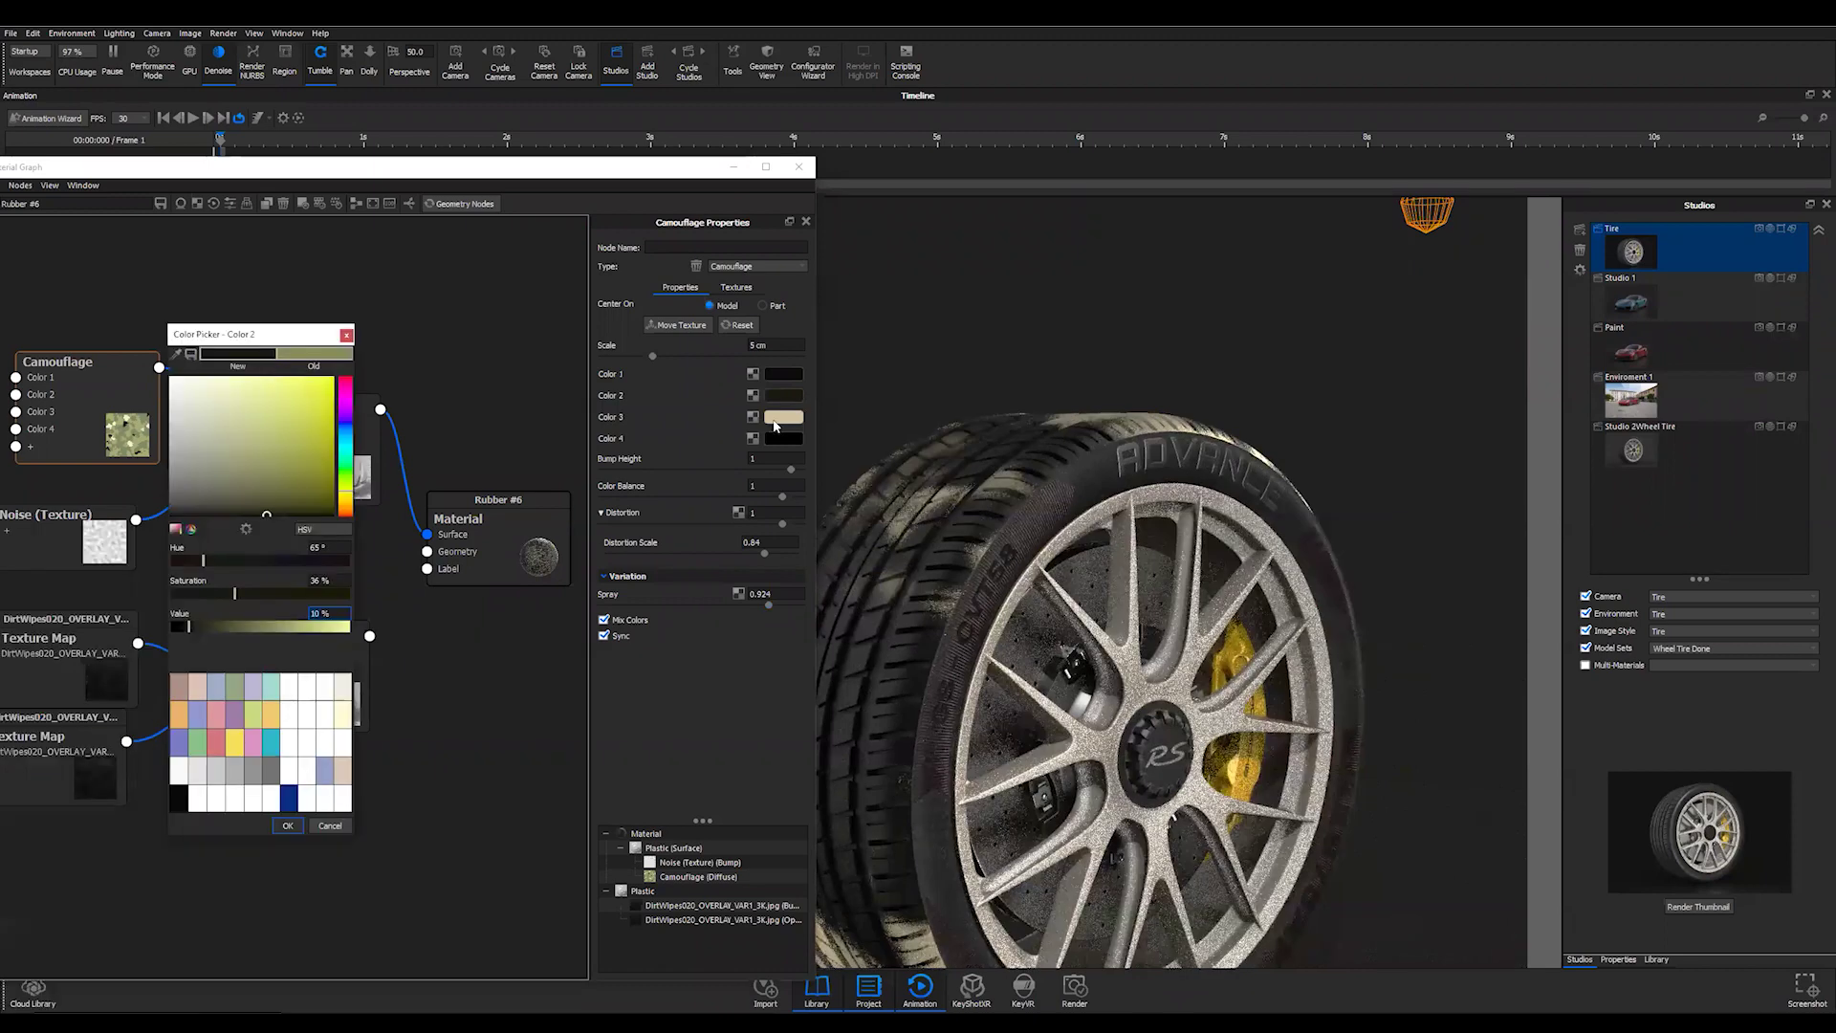
pyautogui.press('Escape')
pyautogui.moveTo(274, 650); pyautogui.dragTo(324, 655)
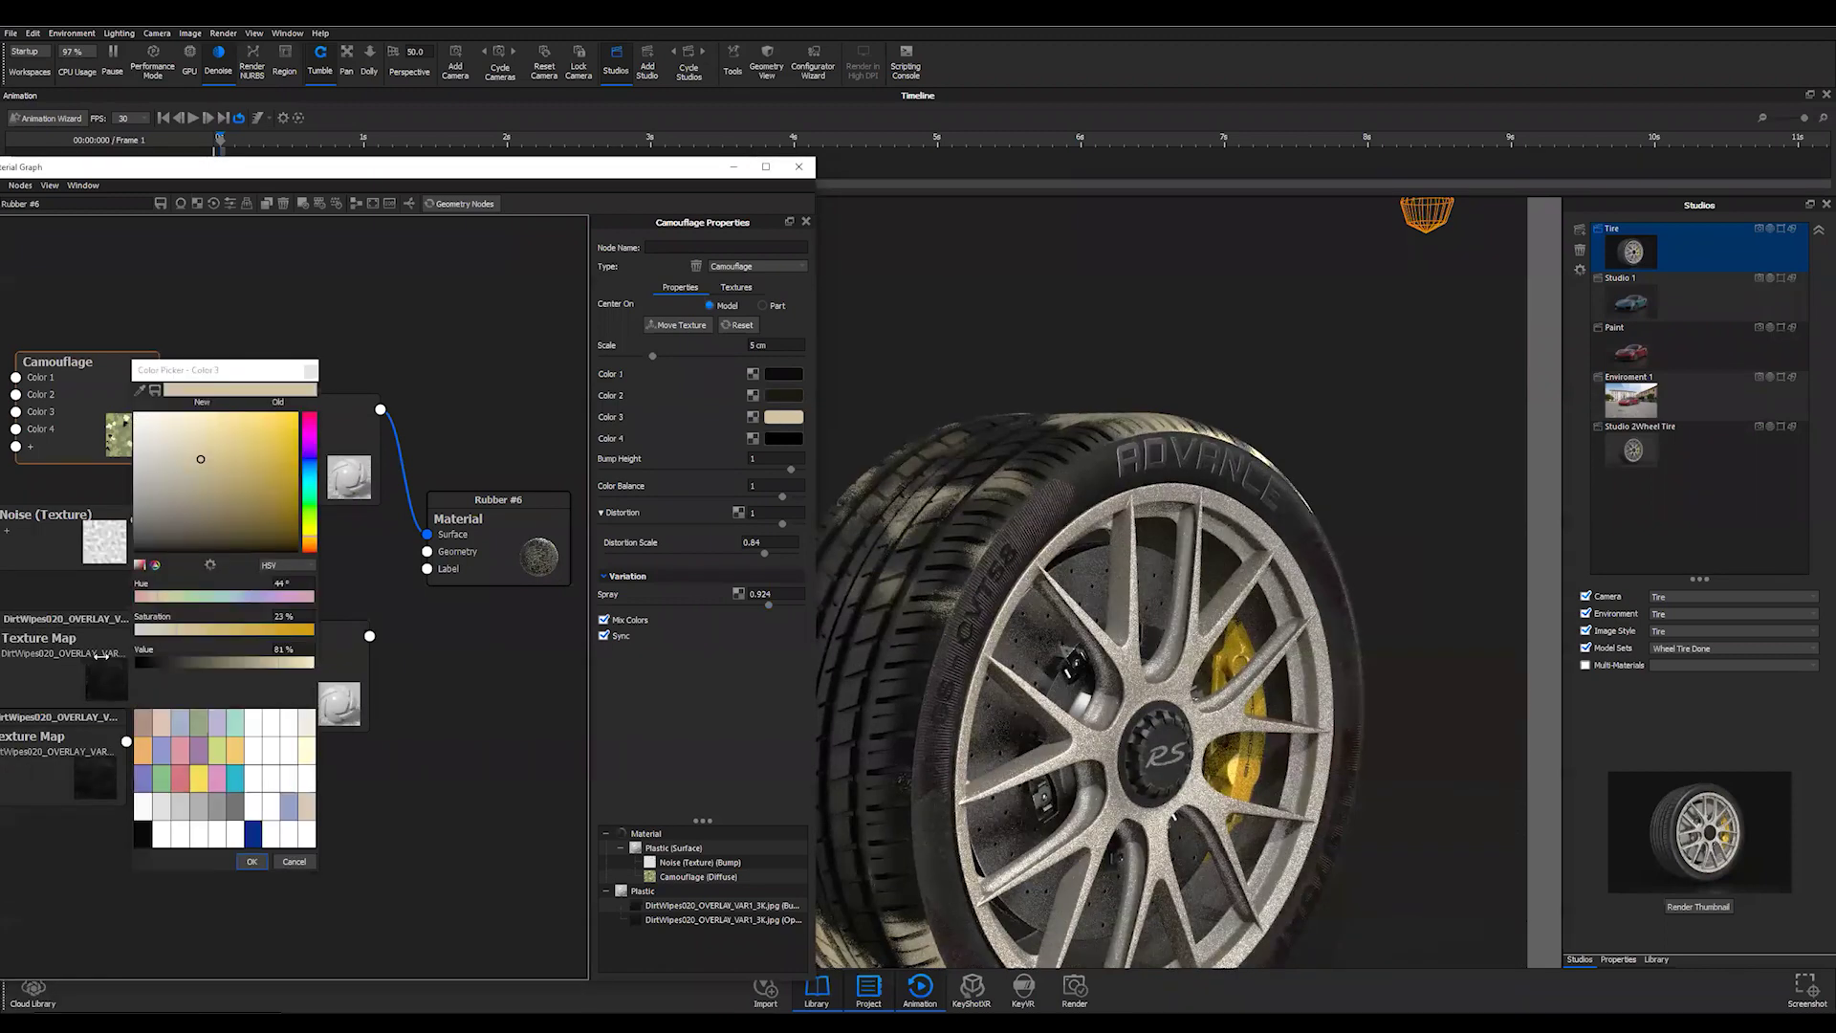
pyautogui.write('0')
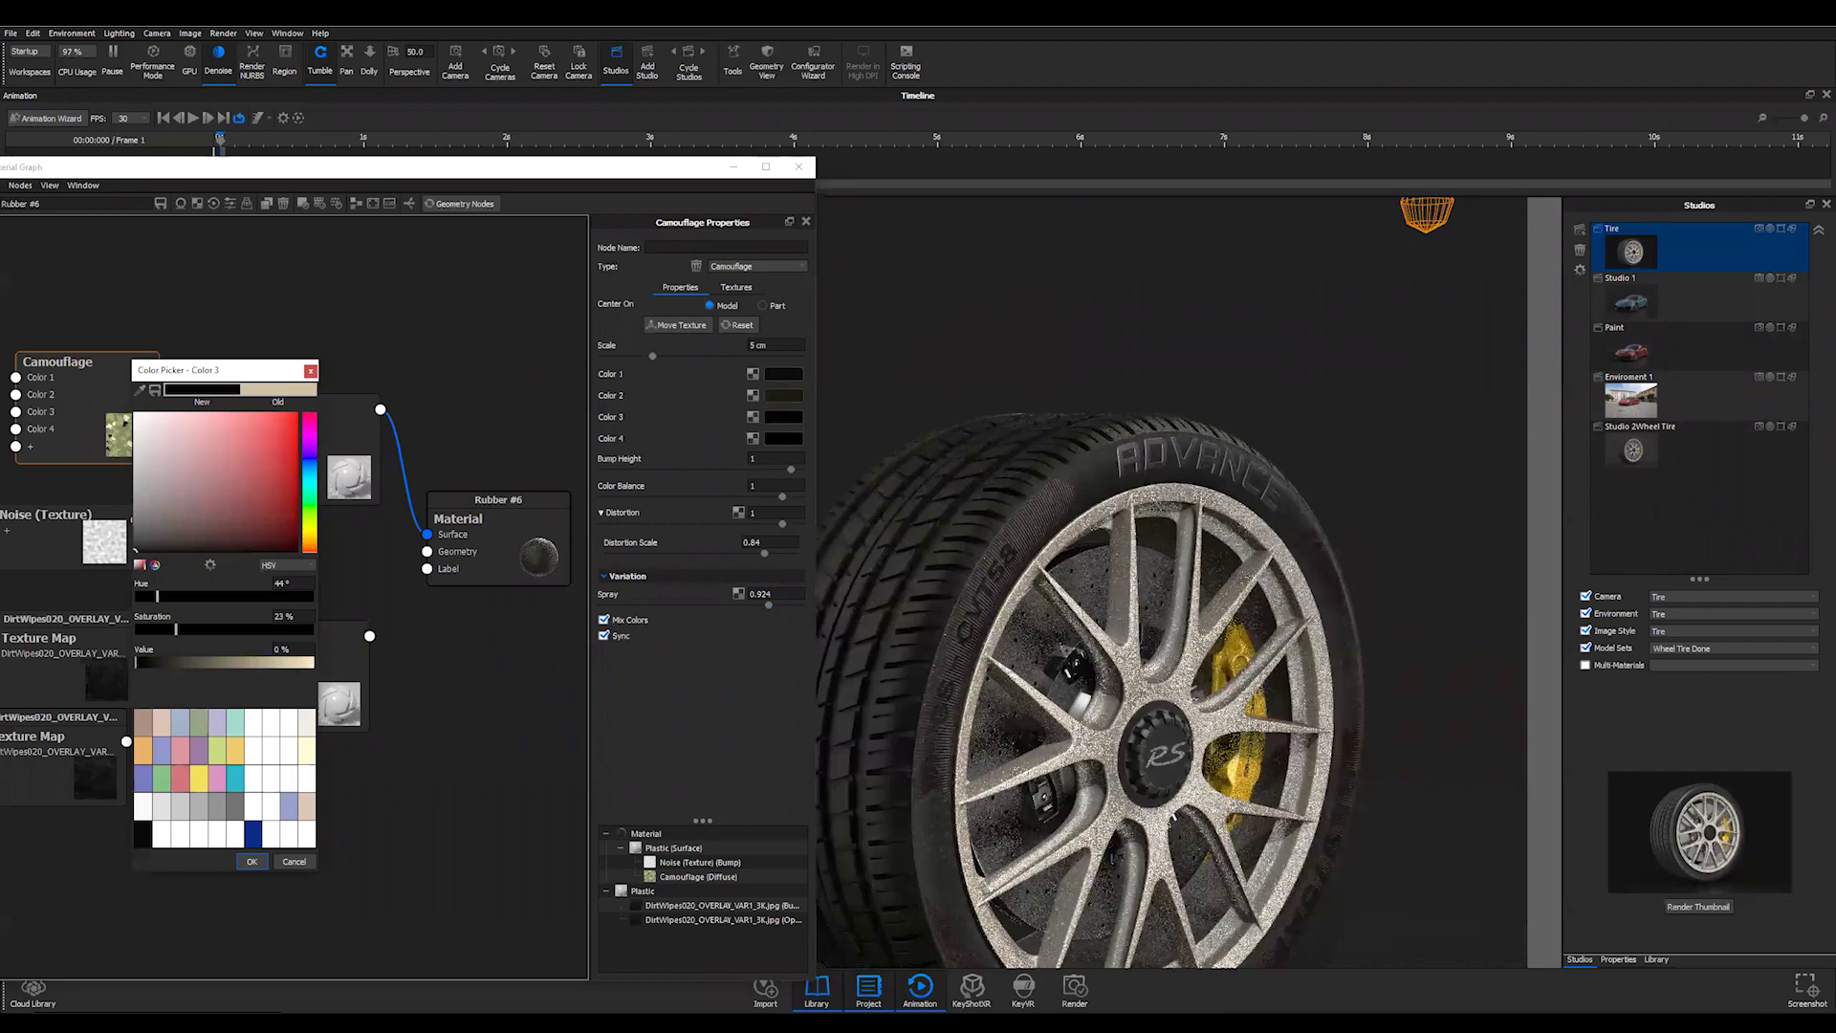
pyautogui.moveTo(279, 649); pyautogui.dragTo(133, 646)
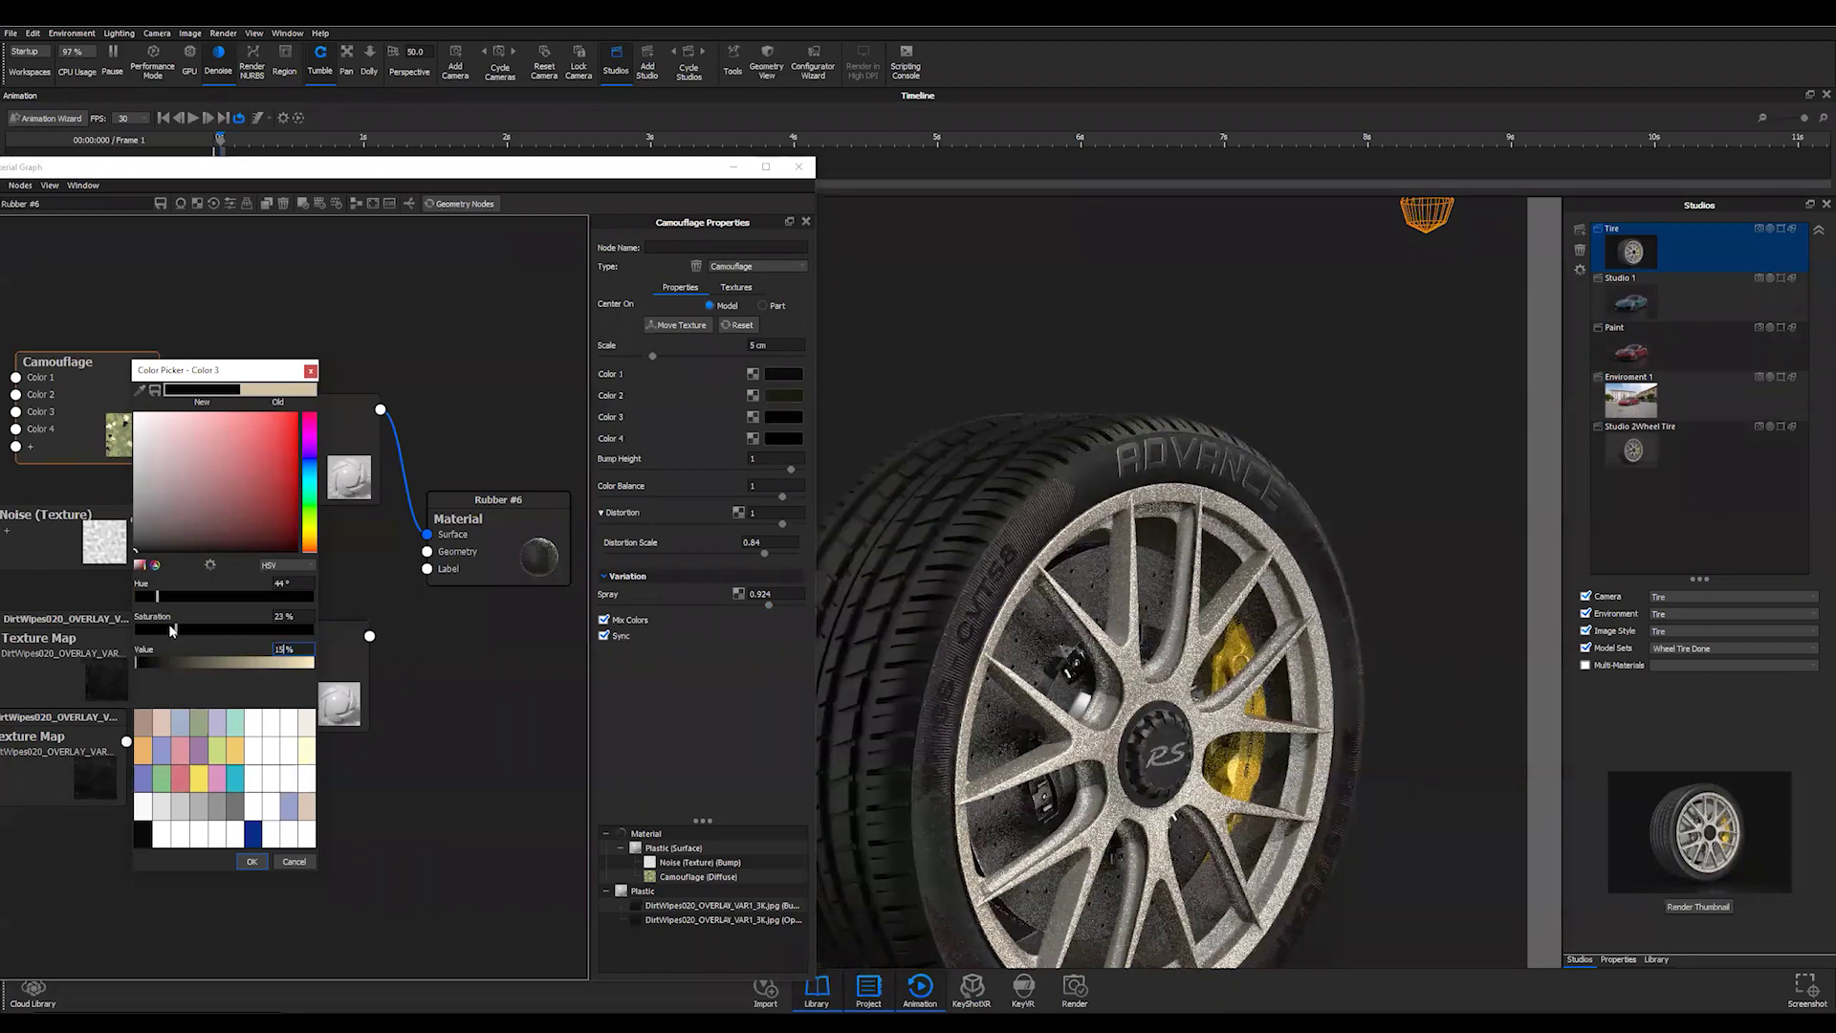
pyautogui.moveTo(175, 629); pyautogui.dragTo(72, 621)
pyautogui.click(263, 863)
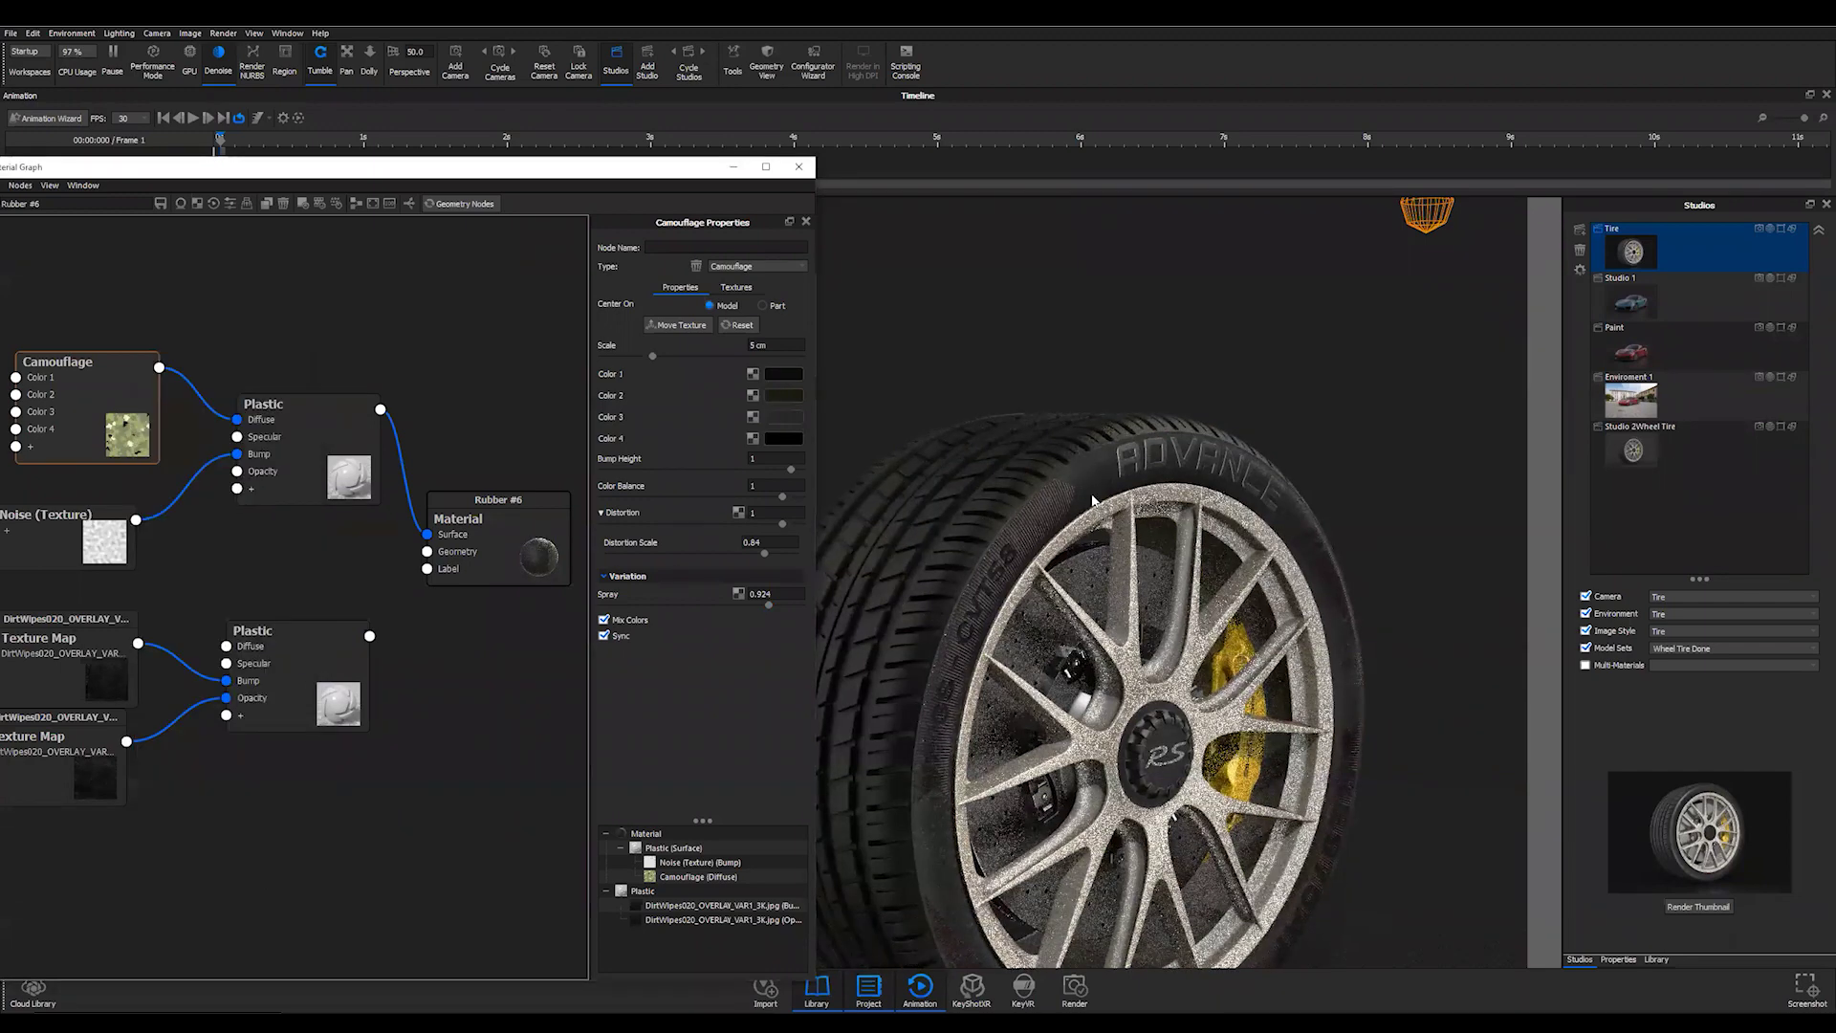
# - Remove all saturation from the Camouflage's Color 2 so it is a neutral dark gray
pyautogui.click(776, 395)
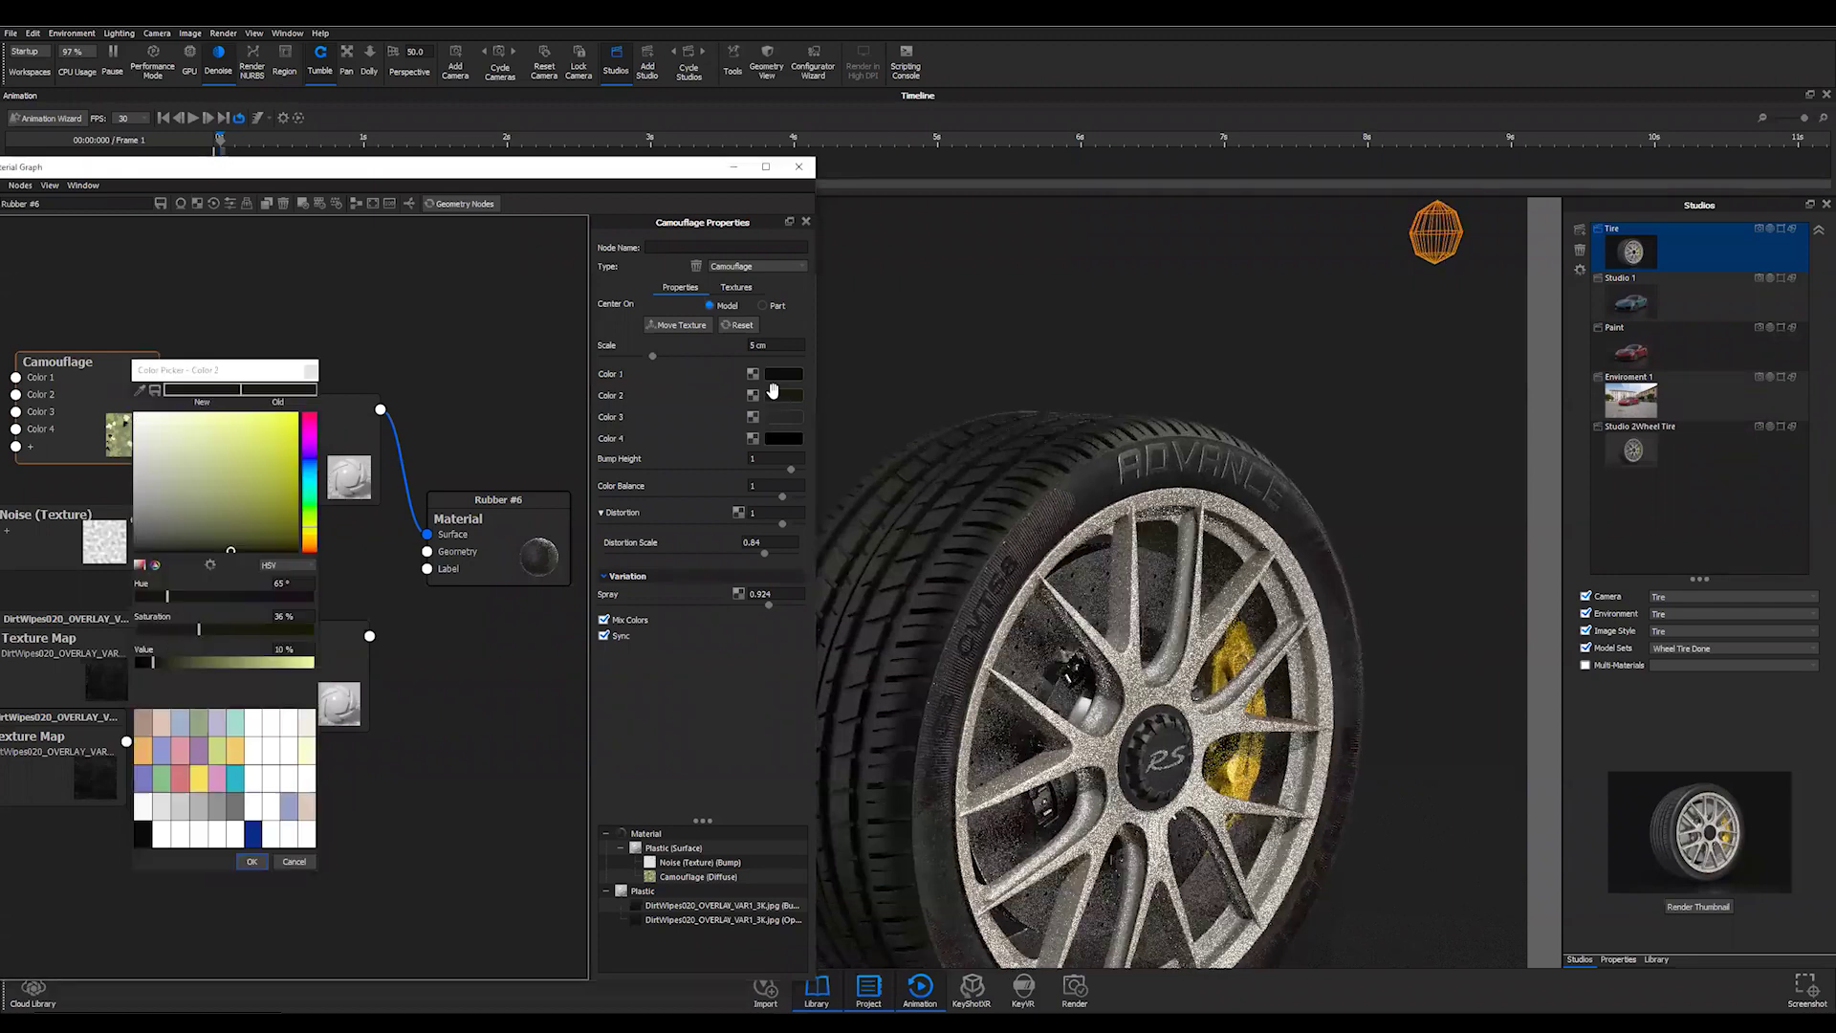
pyautogui.moveTo(199, 629); pyautogui.dragTo(113, 629)
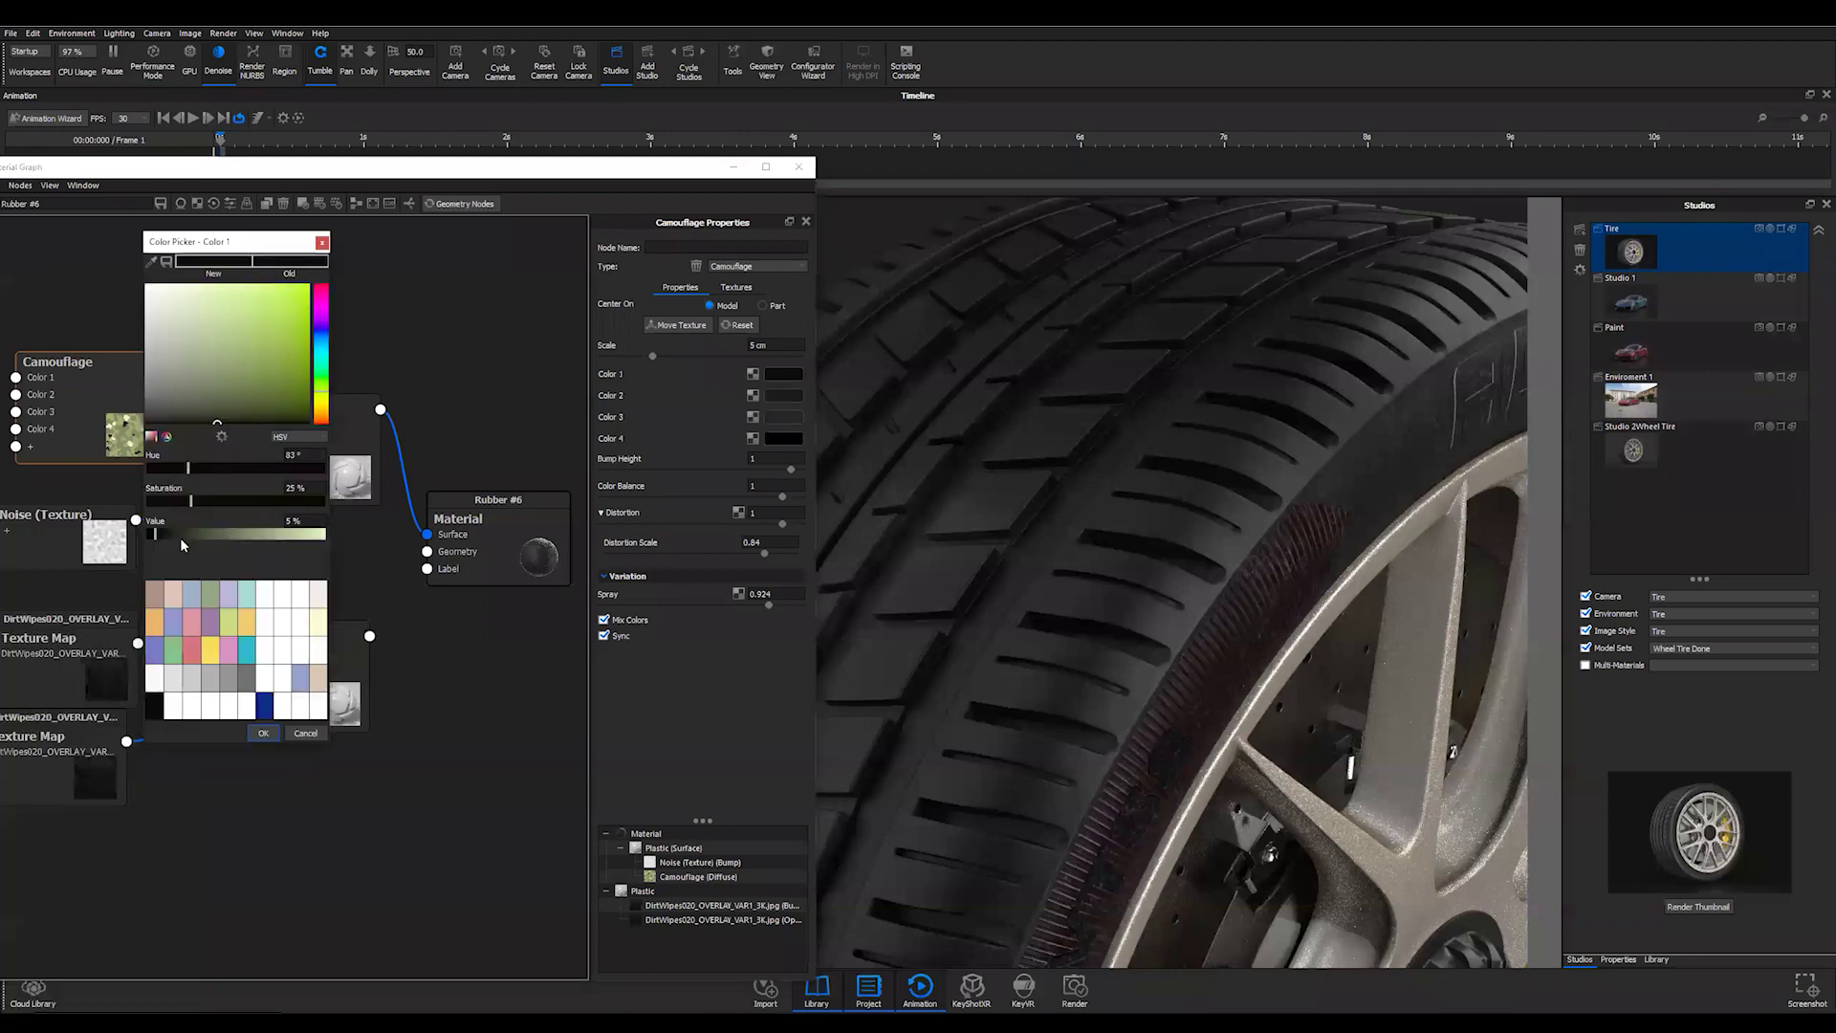
# - Set the Camouflage's Color 1 to a fully desaturated dark gray with a value of 12%
pyautogui.click(180, 537)
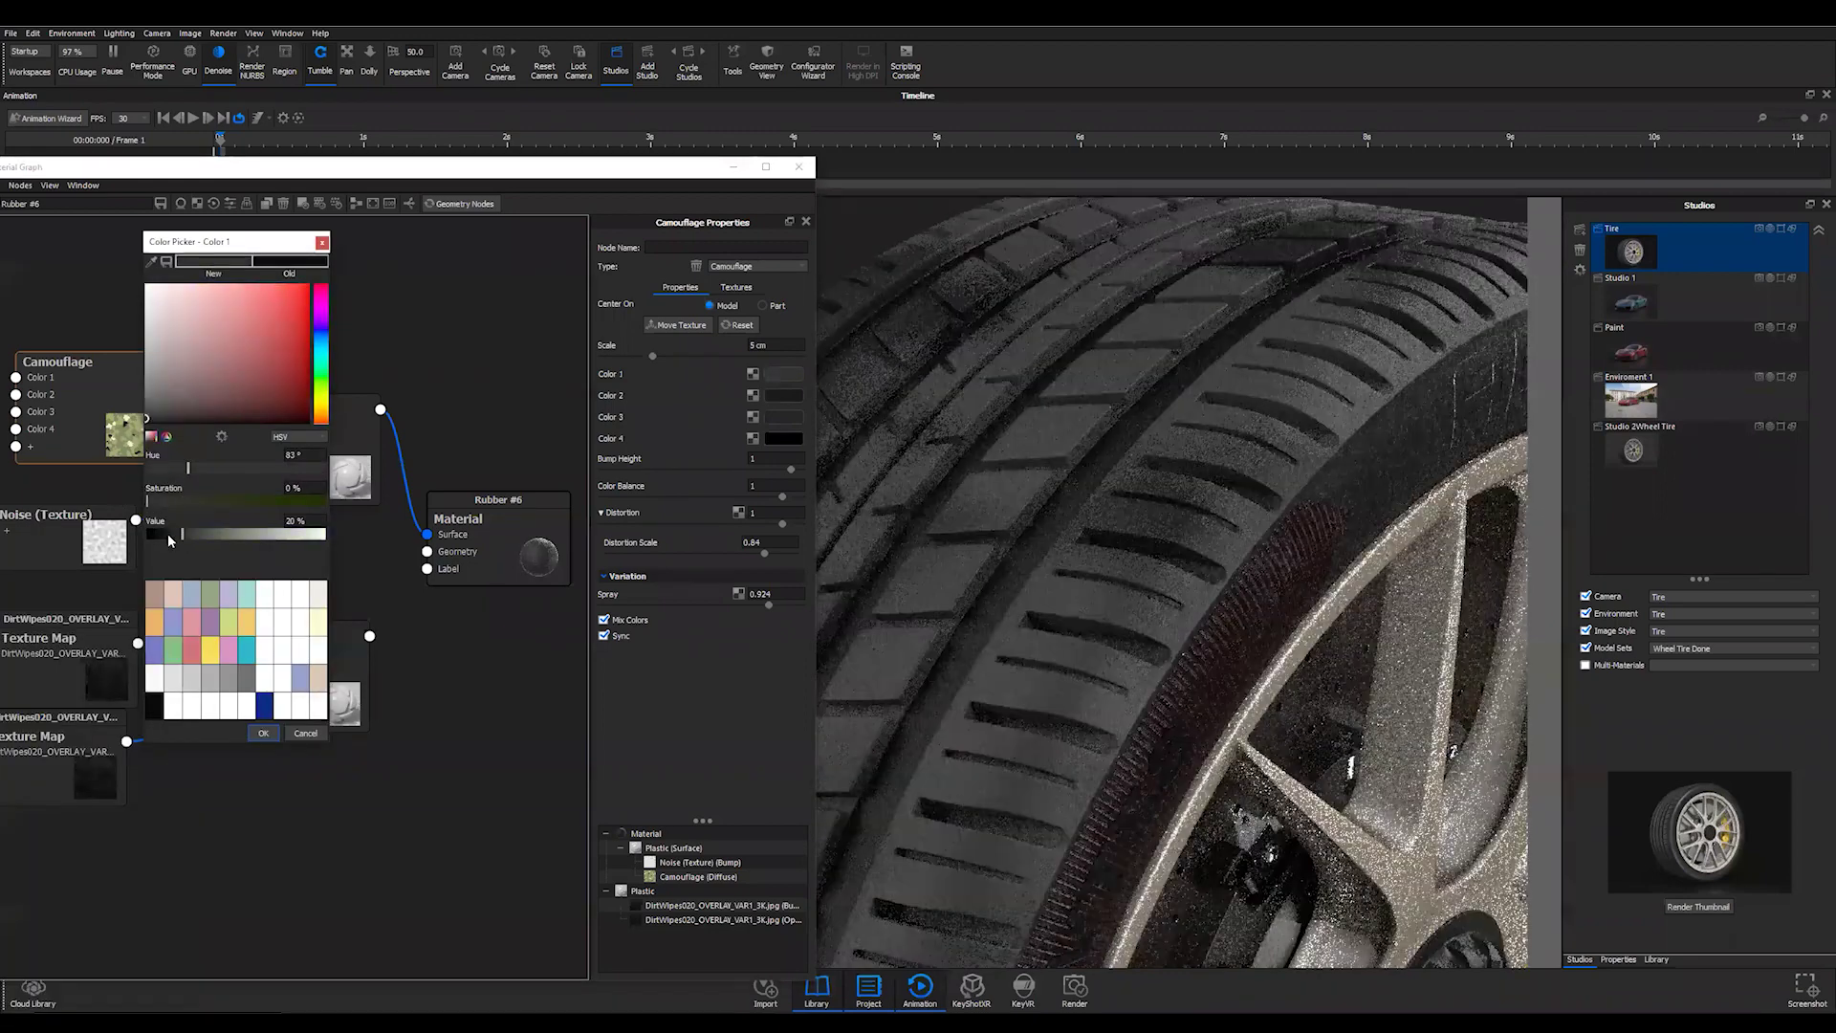
pyautogui.click(168, 535)
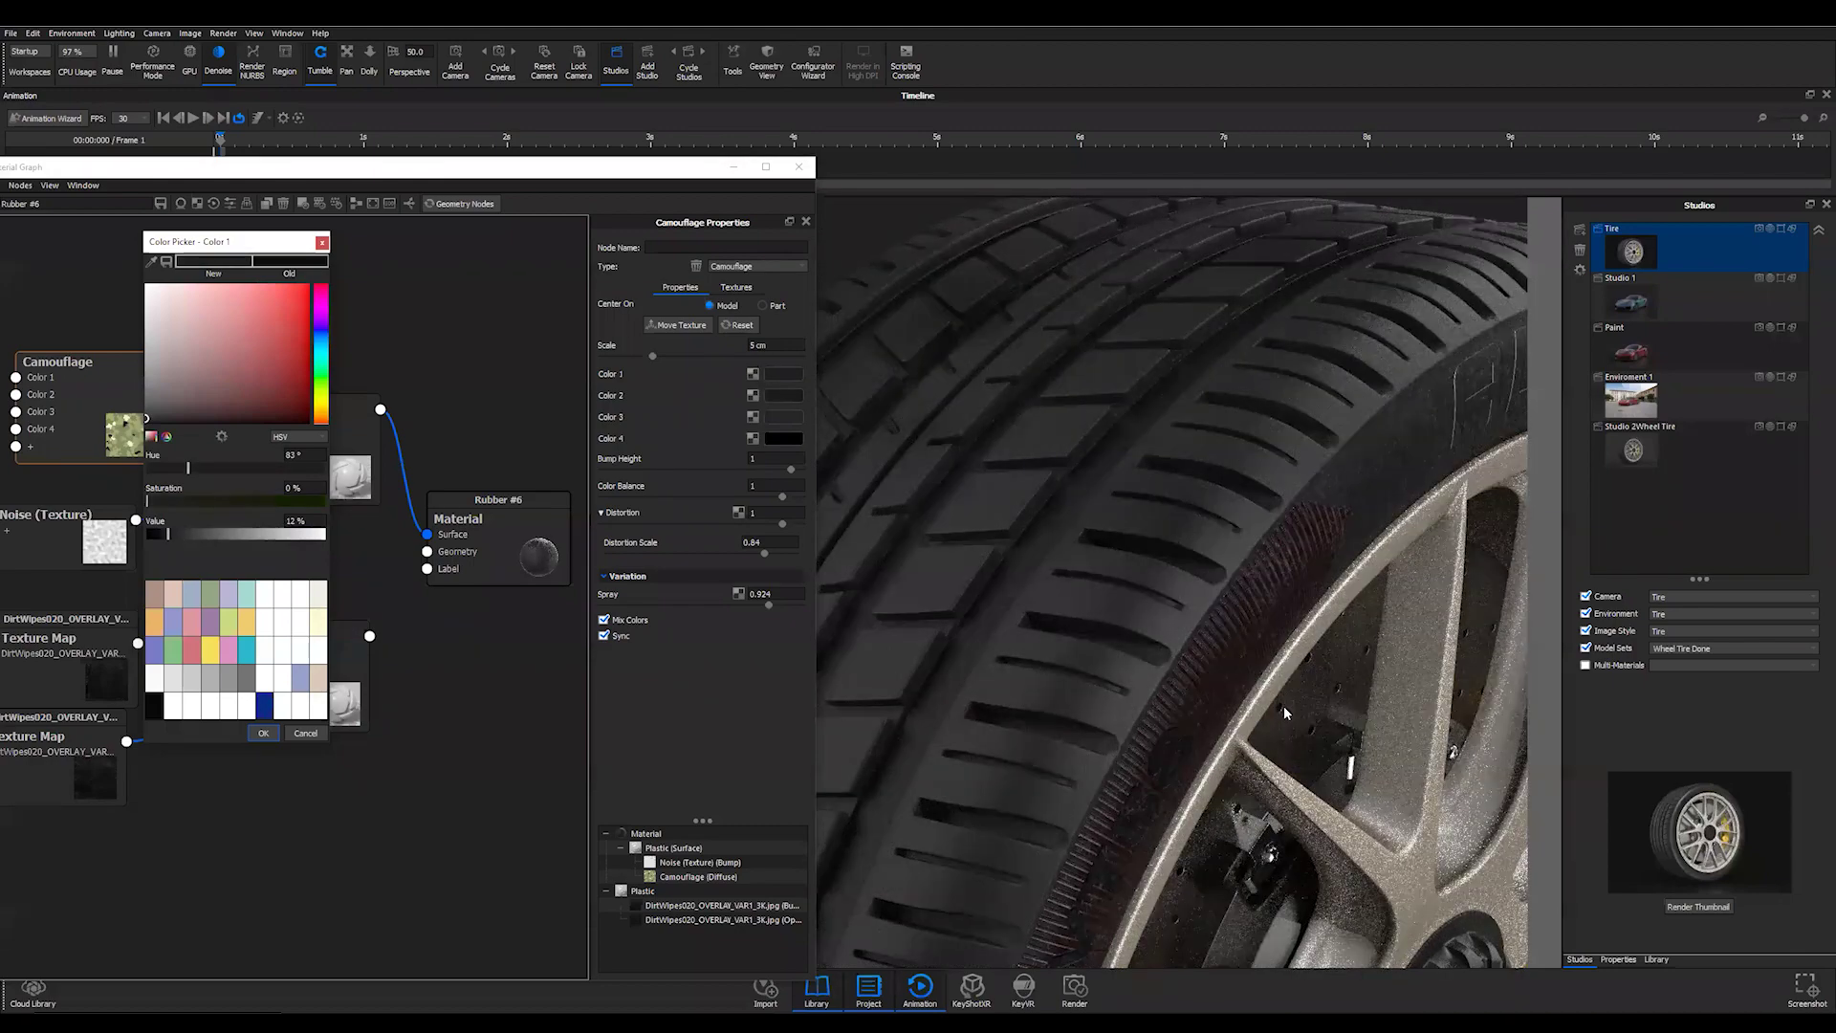
pyautogui.scroll(-5, 1162, 672)
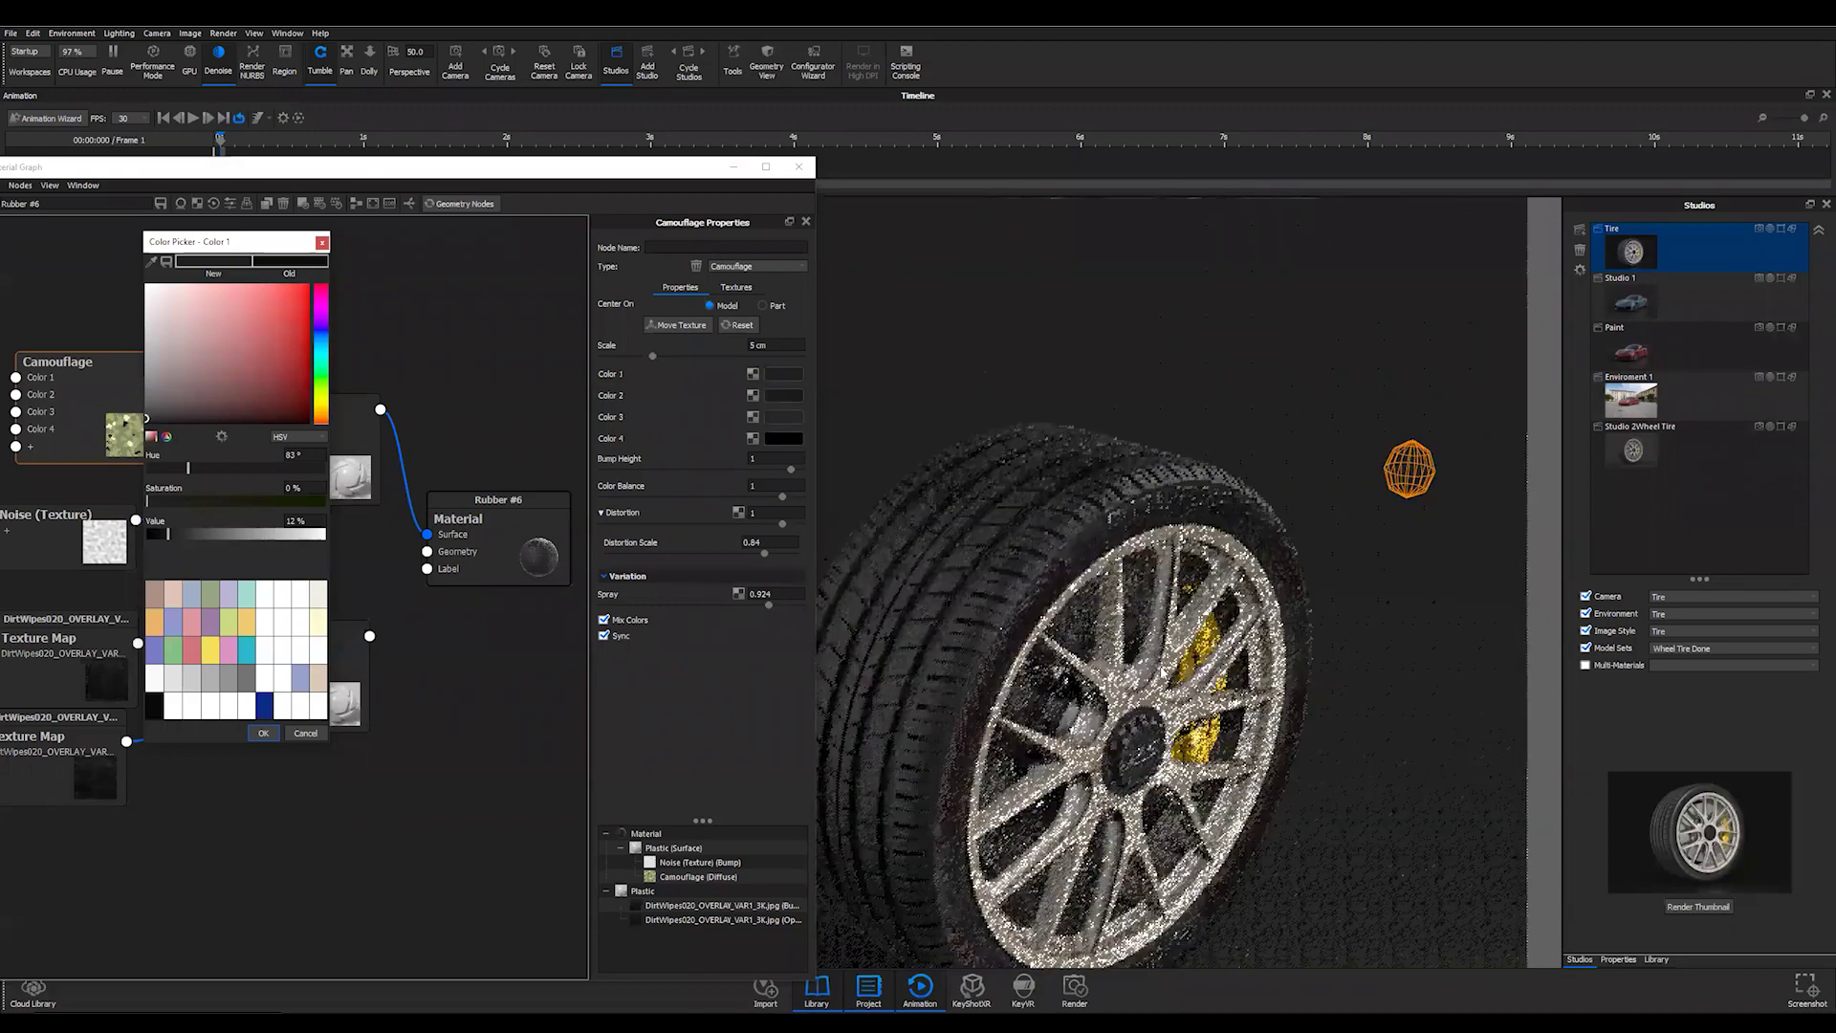
pyautogui.moveTo(1163, 672); pyautogui.dragTo(1163, 674)
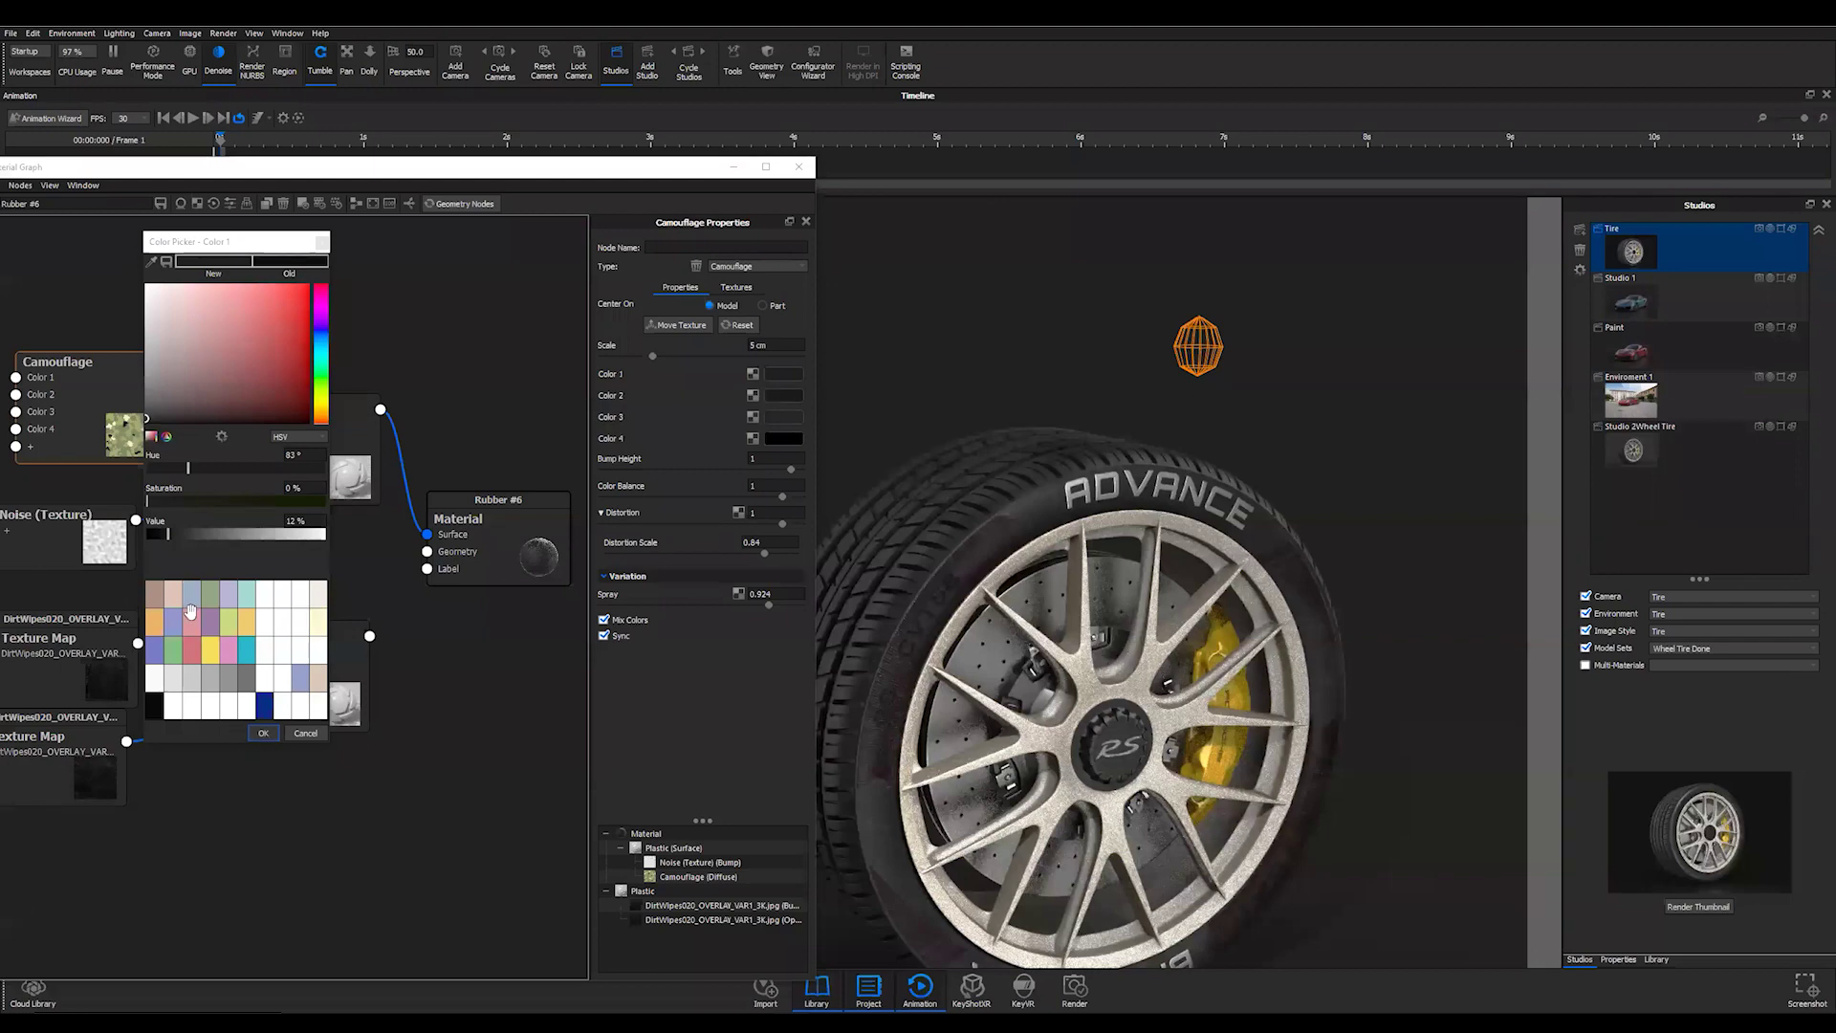
pyautogui.click(262, 733)
# - Connect the dirt Plastic node to the Rubber #6 material as a label and move that node up beside its connection
pyautogui.moveTo(371, 637); pyautogui.dragTo(427, 569)
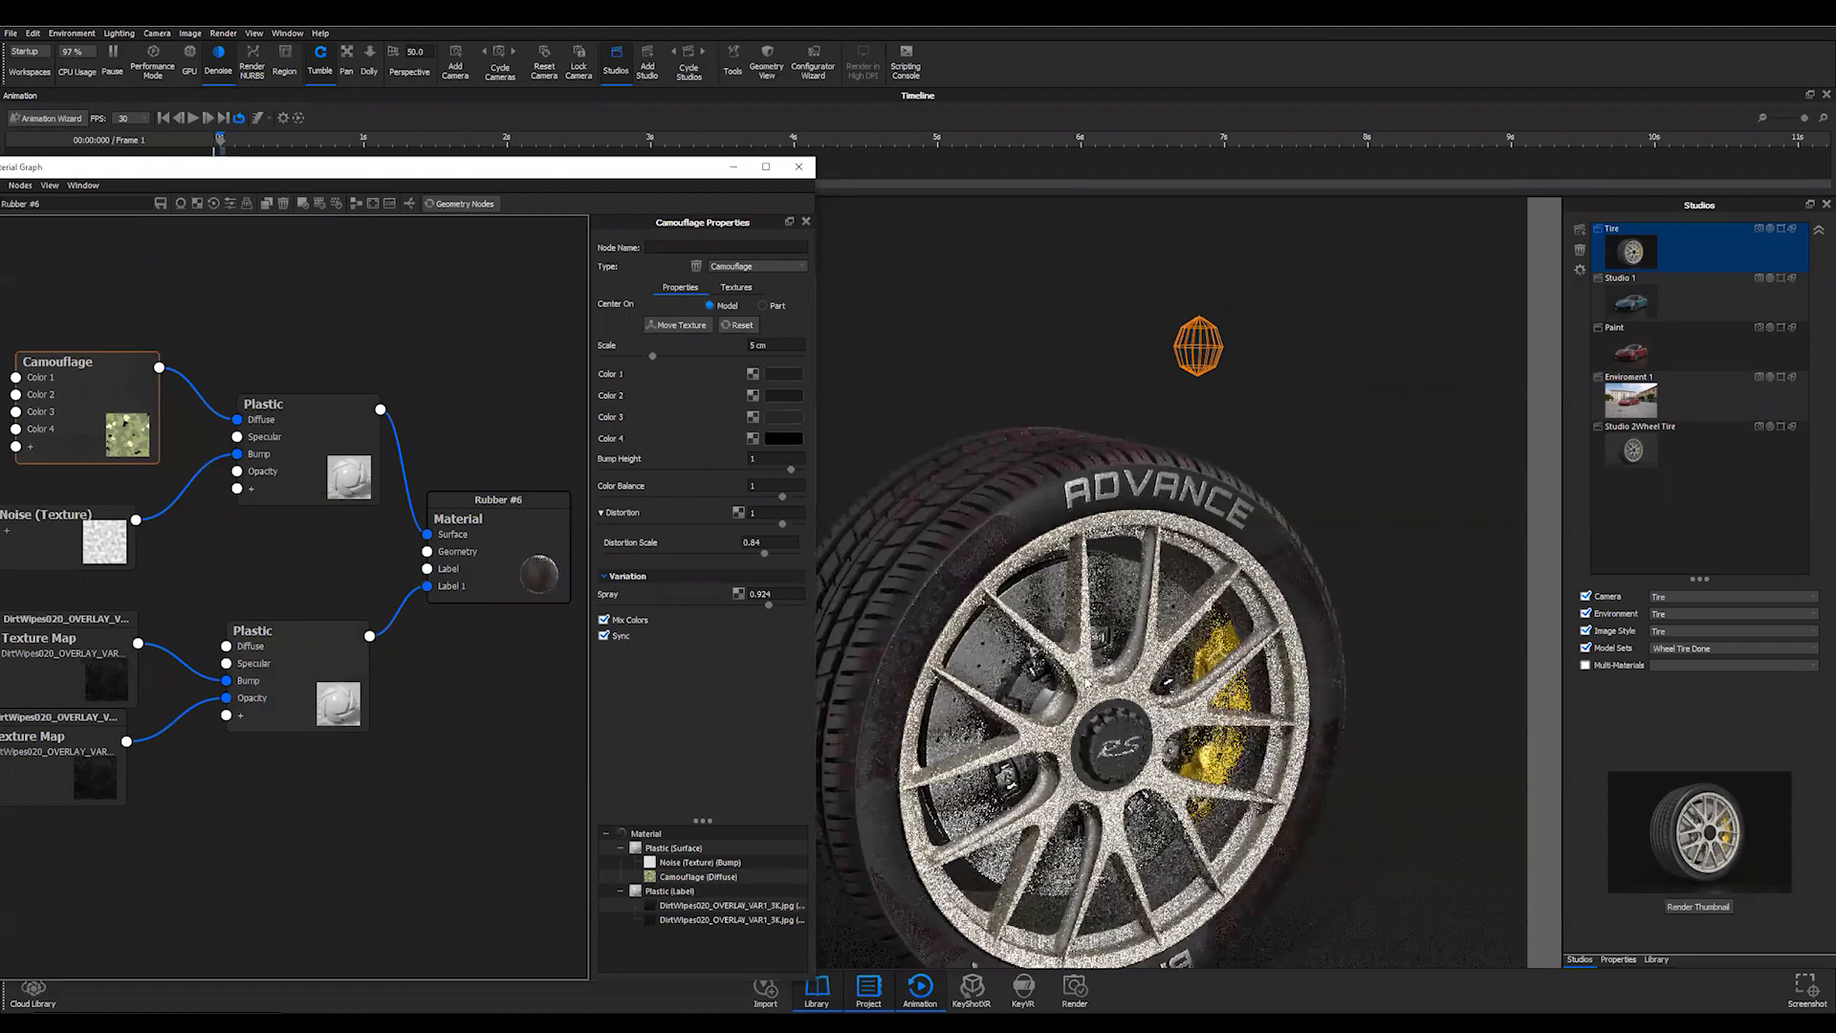
pyautogui.scroll(3, 1109, 712)
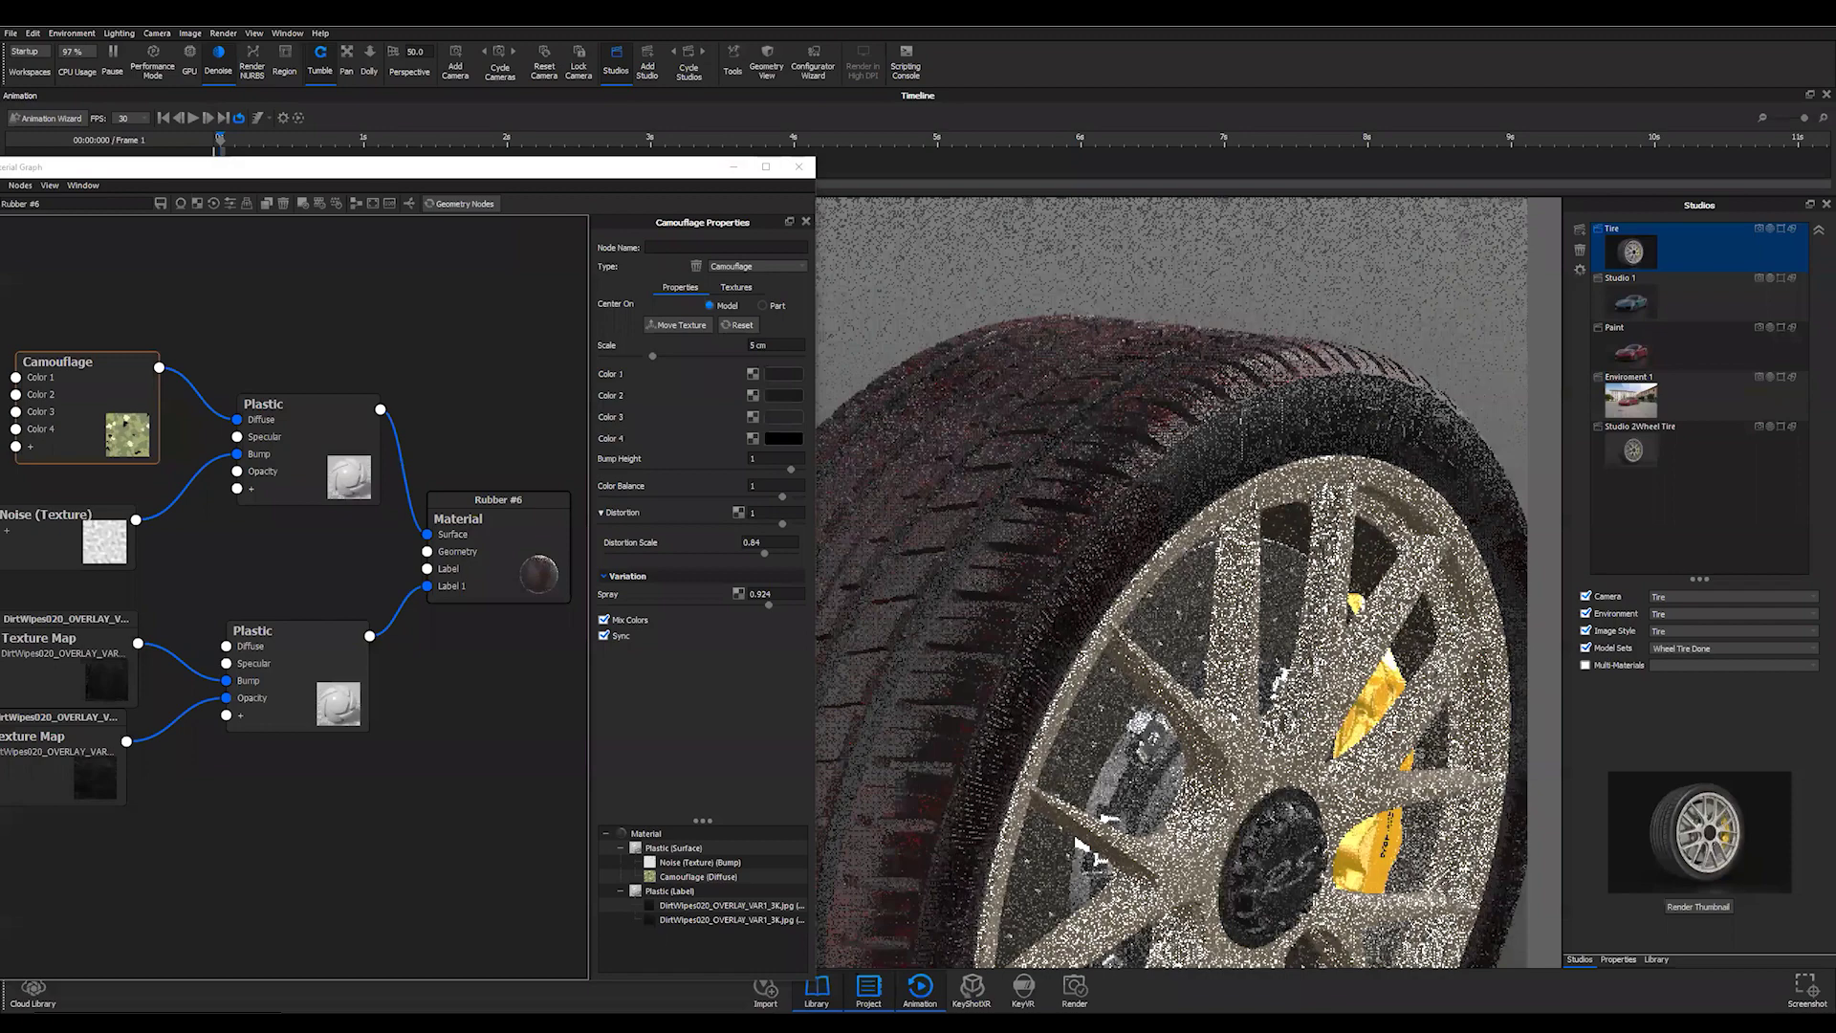
pyautogui.moveTo(1233, 718); pyautogui.dragTo(1199, 735)
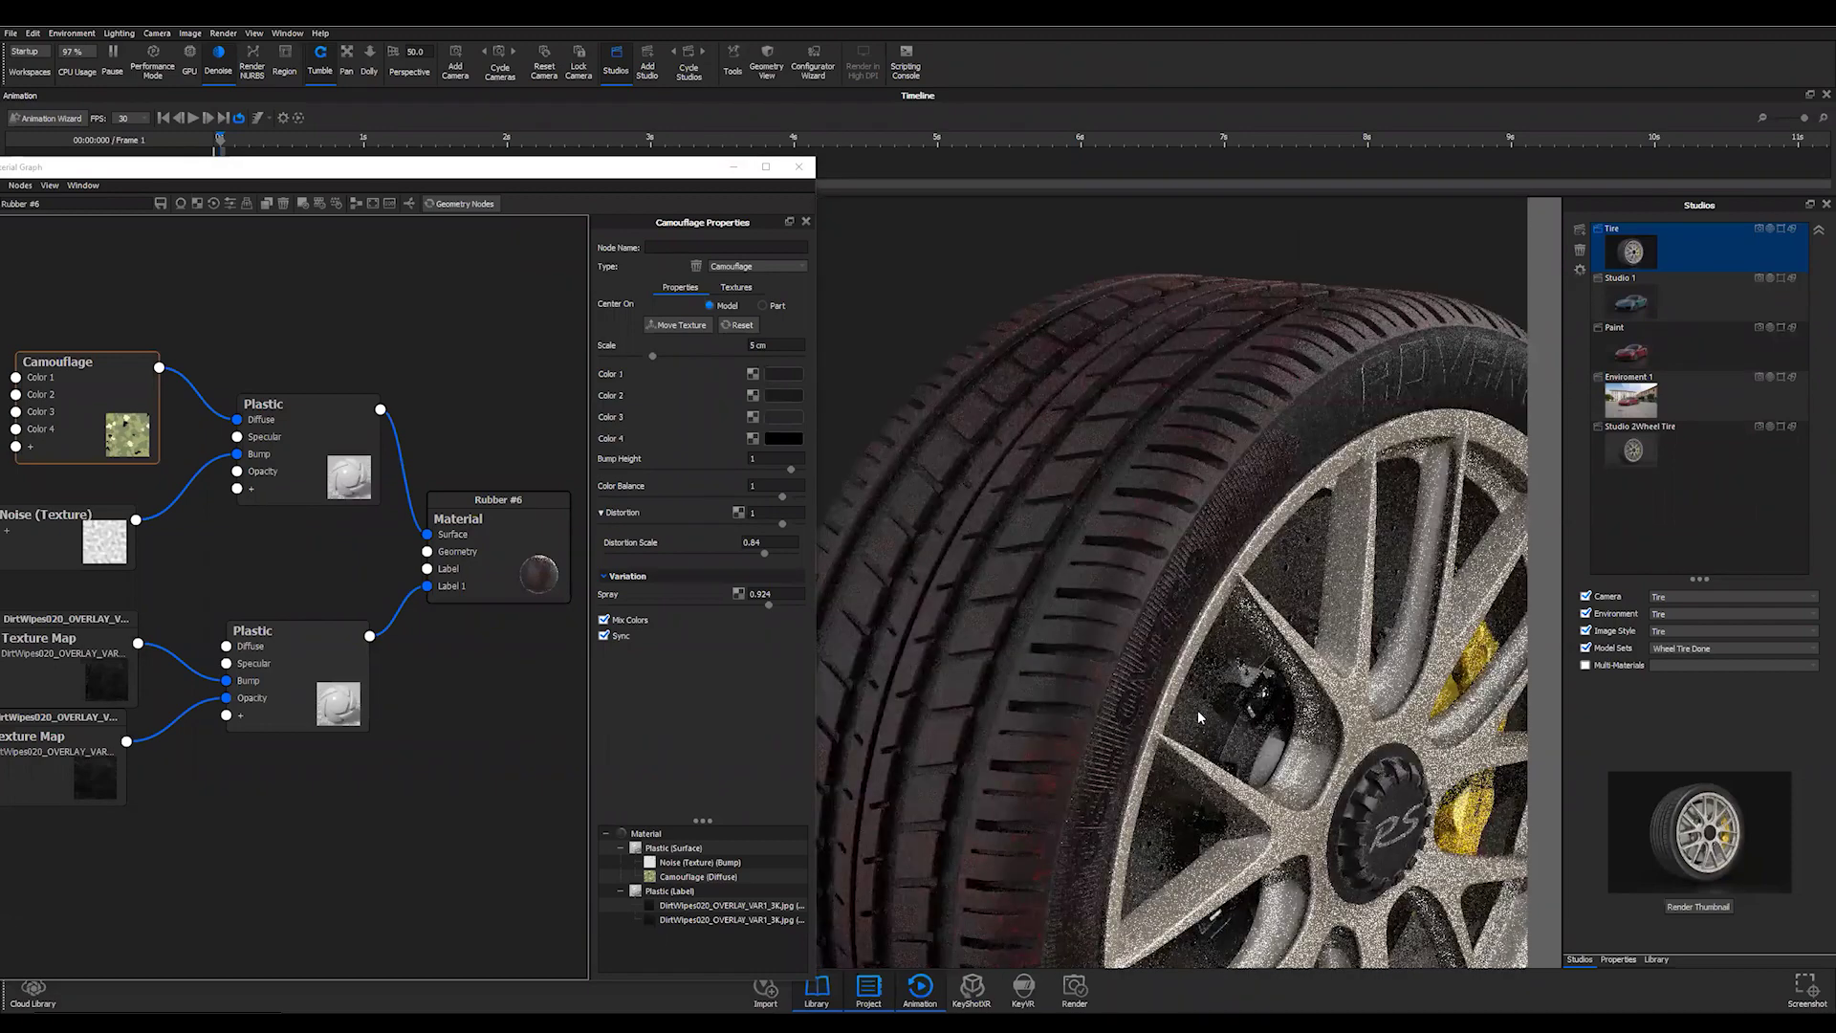
pyautogui.moveTo(1207, 720); pyautogui.dragTo(1110, 638)
pyautogui.hotkey('ctrl', 'z')
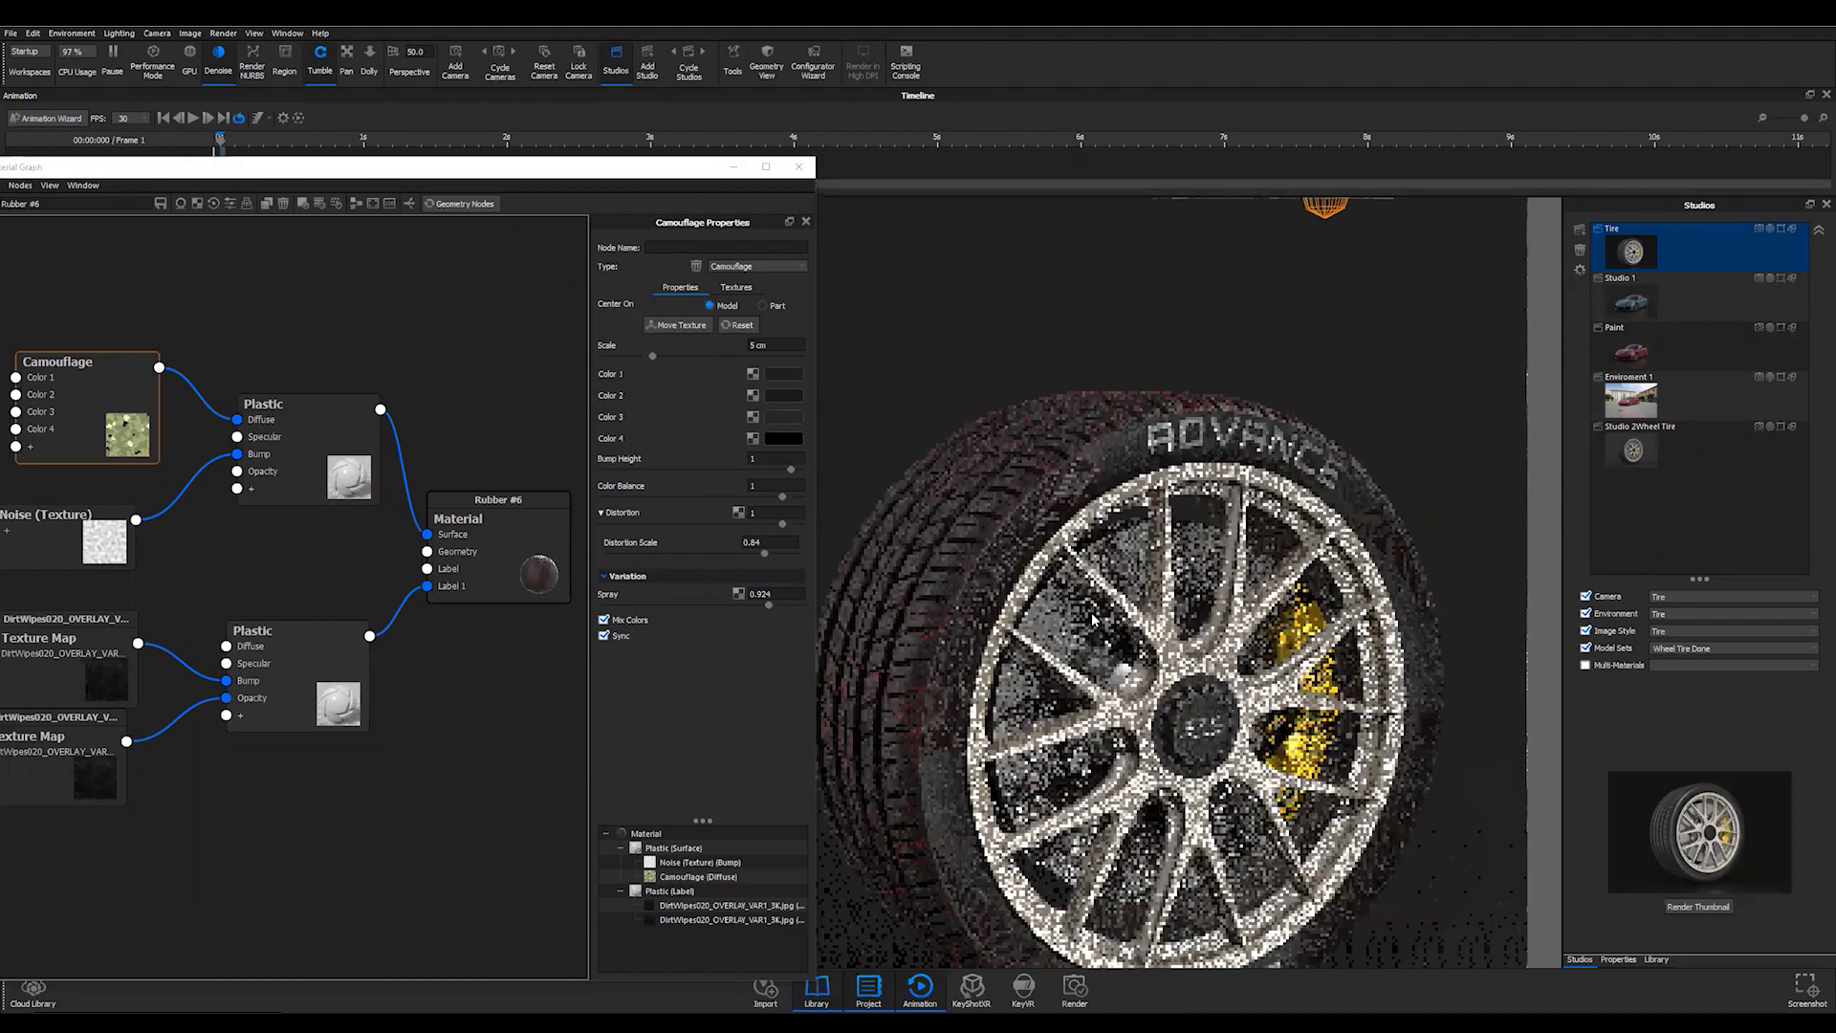
pyautogui.hotkey('ctrl', 'z')
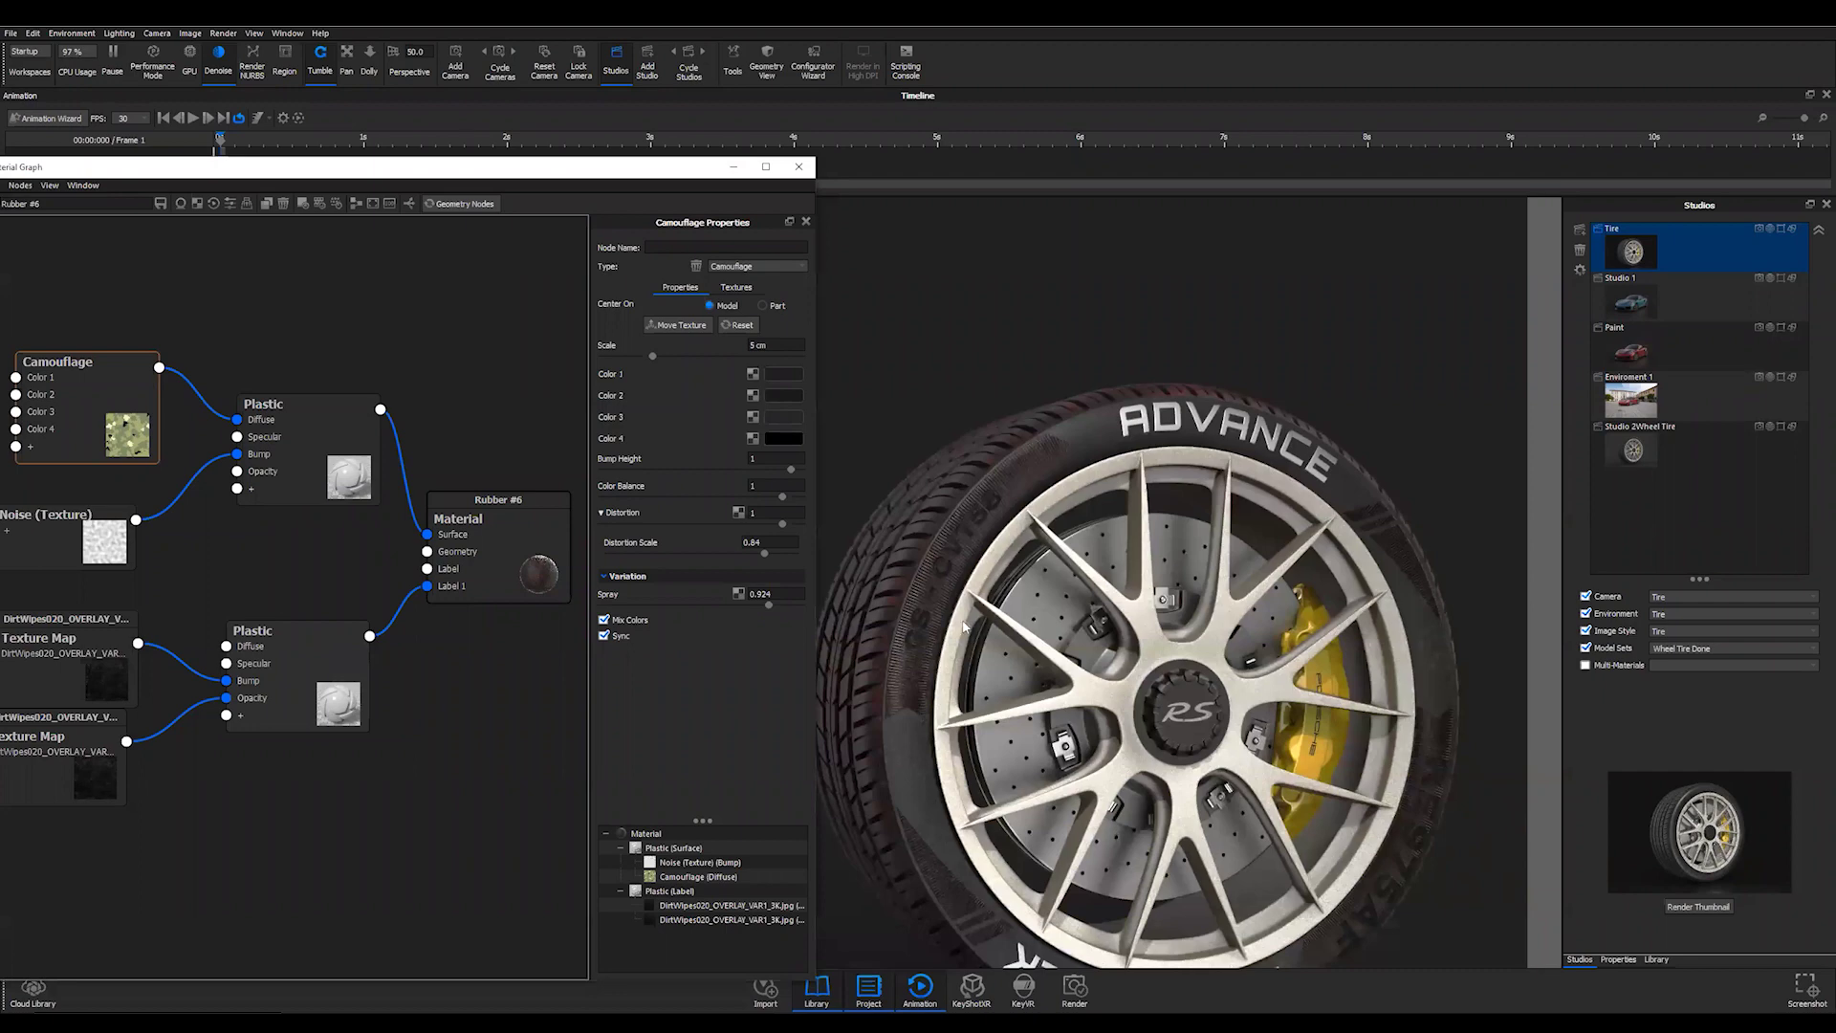
pyautogui.moveTo(287, 631); pyautogui.dragTo(274, 567)
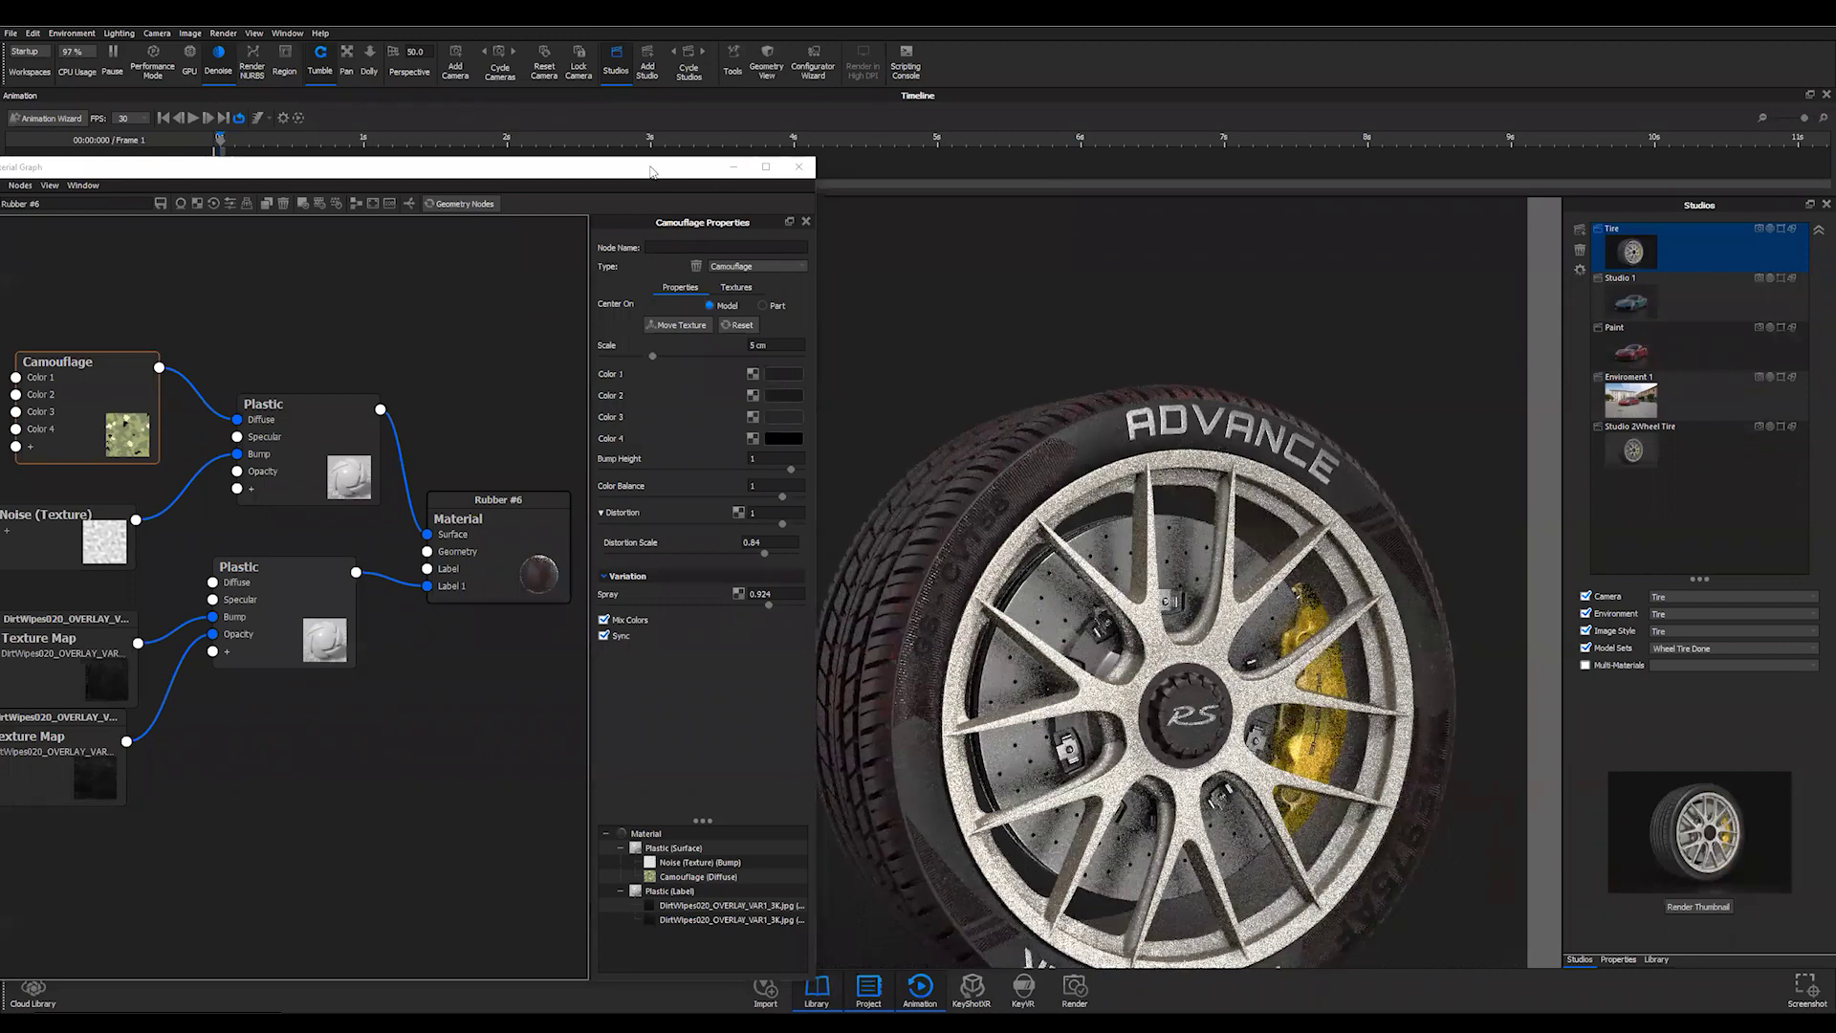
pyautogui.moveTo(651, 172); pyautogui.dragTo(598, 185)
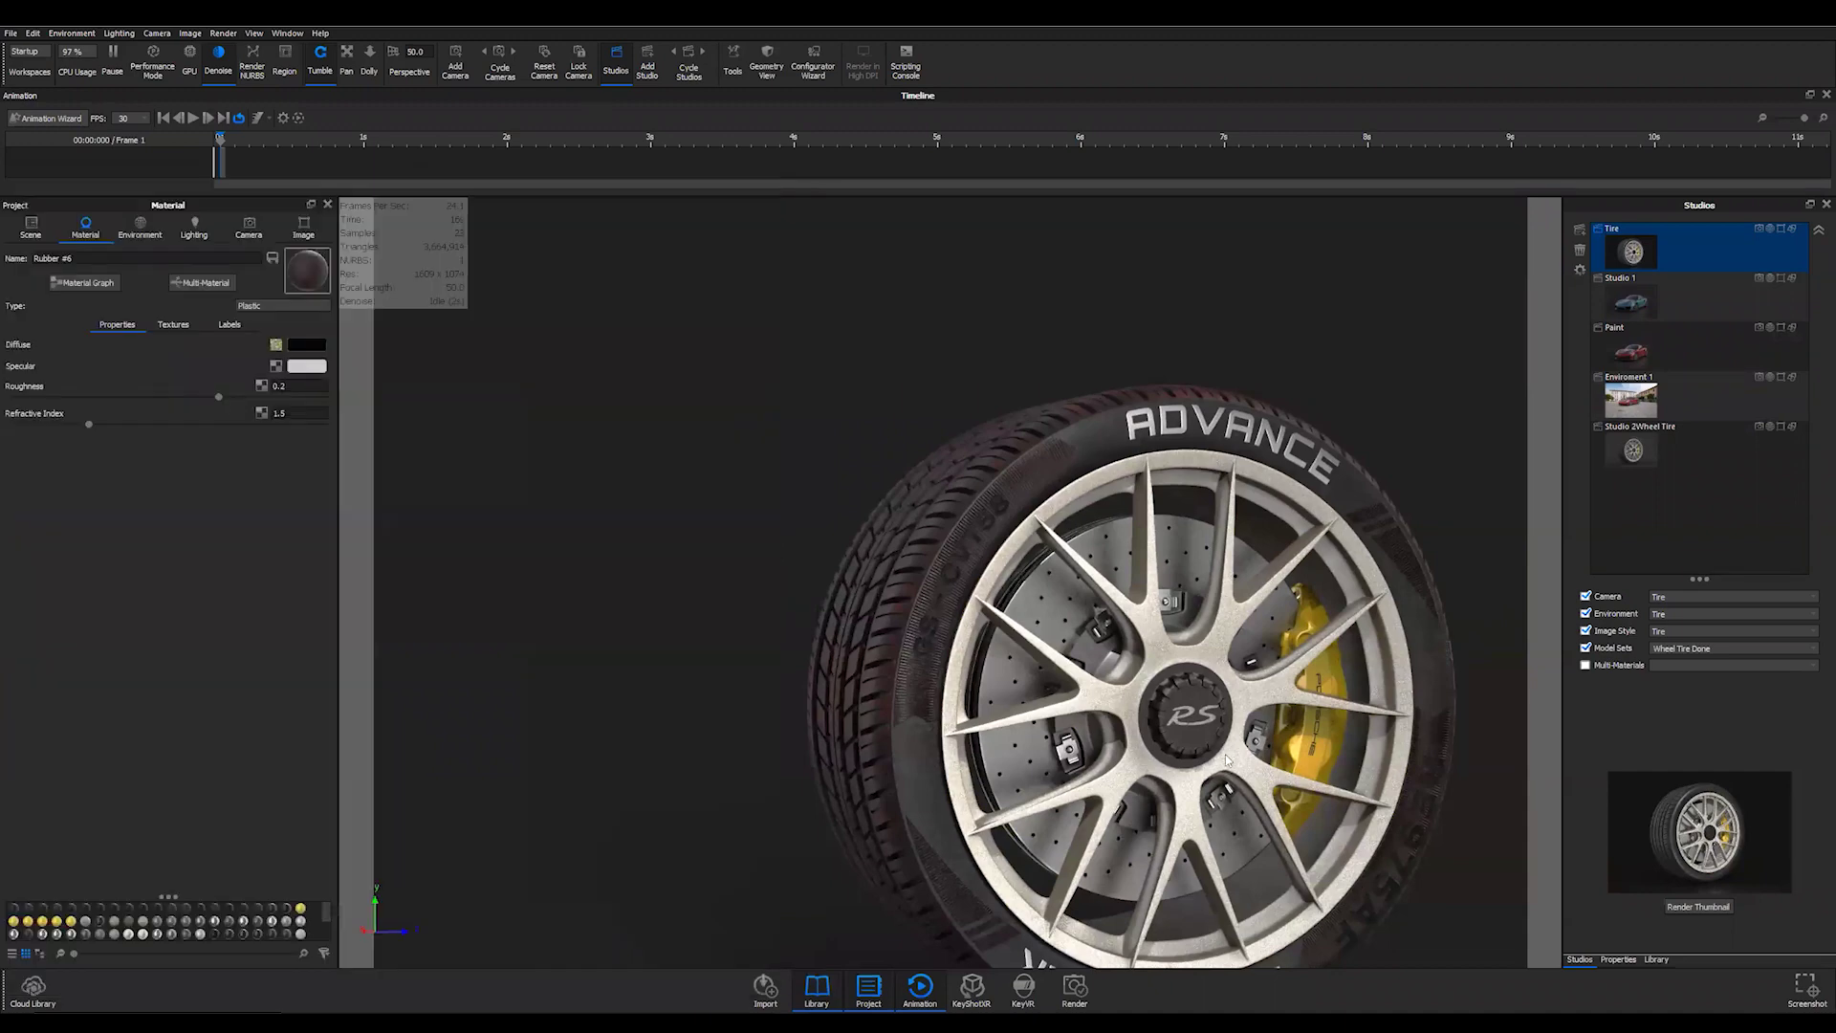
# - Examine the tire's tread, sidewall dirt and lettering from several angles and distances
pyautogui.moveTo(762, 586); pyautogui.dragTo(510, 475, button='middle')
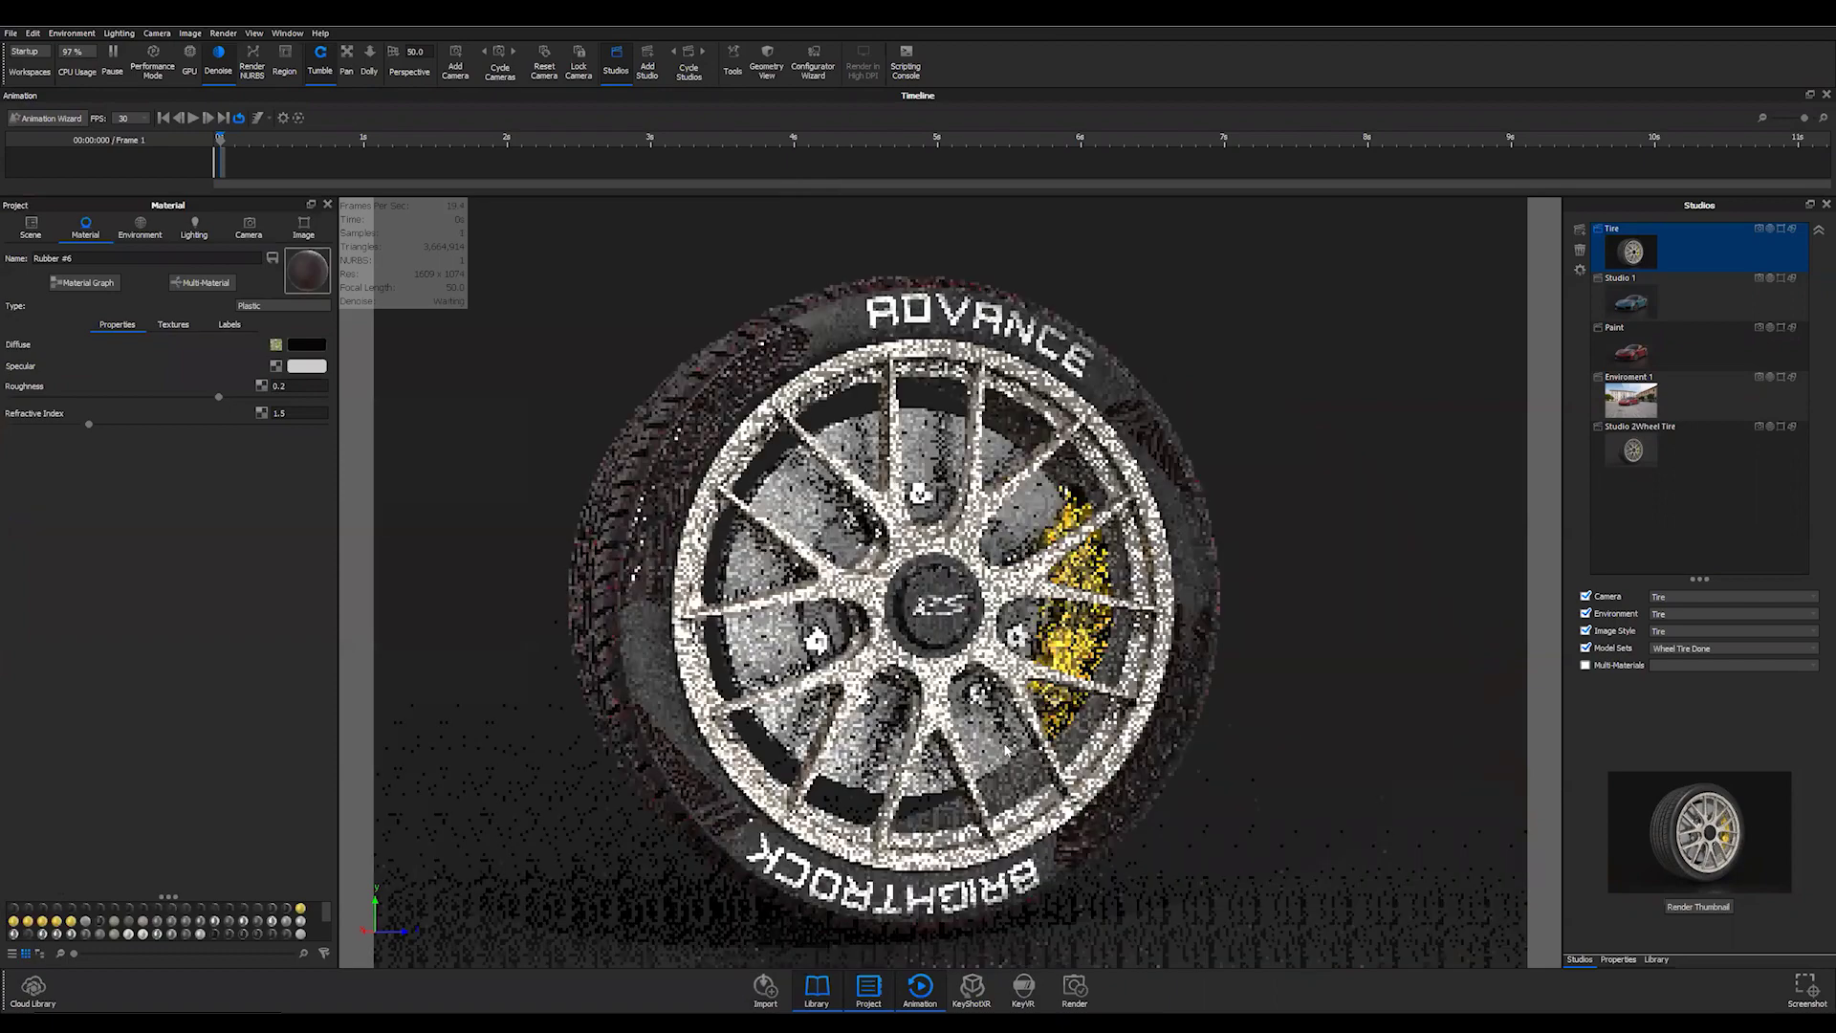
pyautogui.moveTo(1004, 744); pyautogui.dragTo(1057, 765)
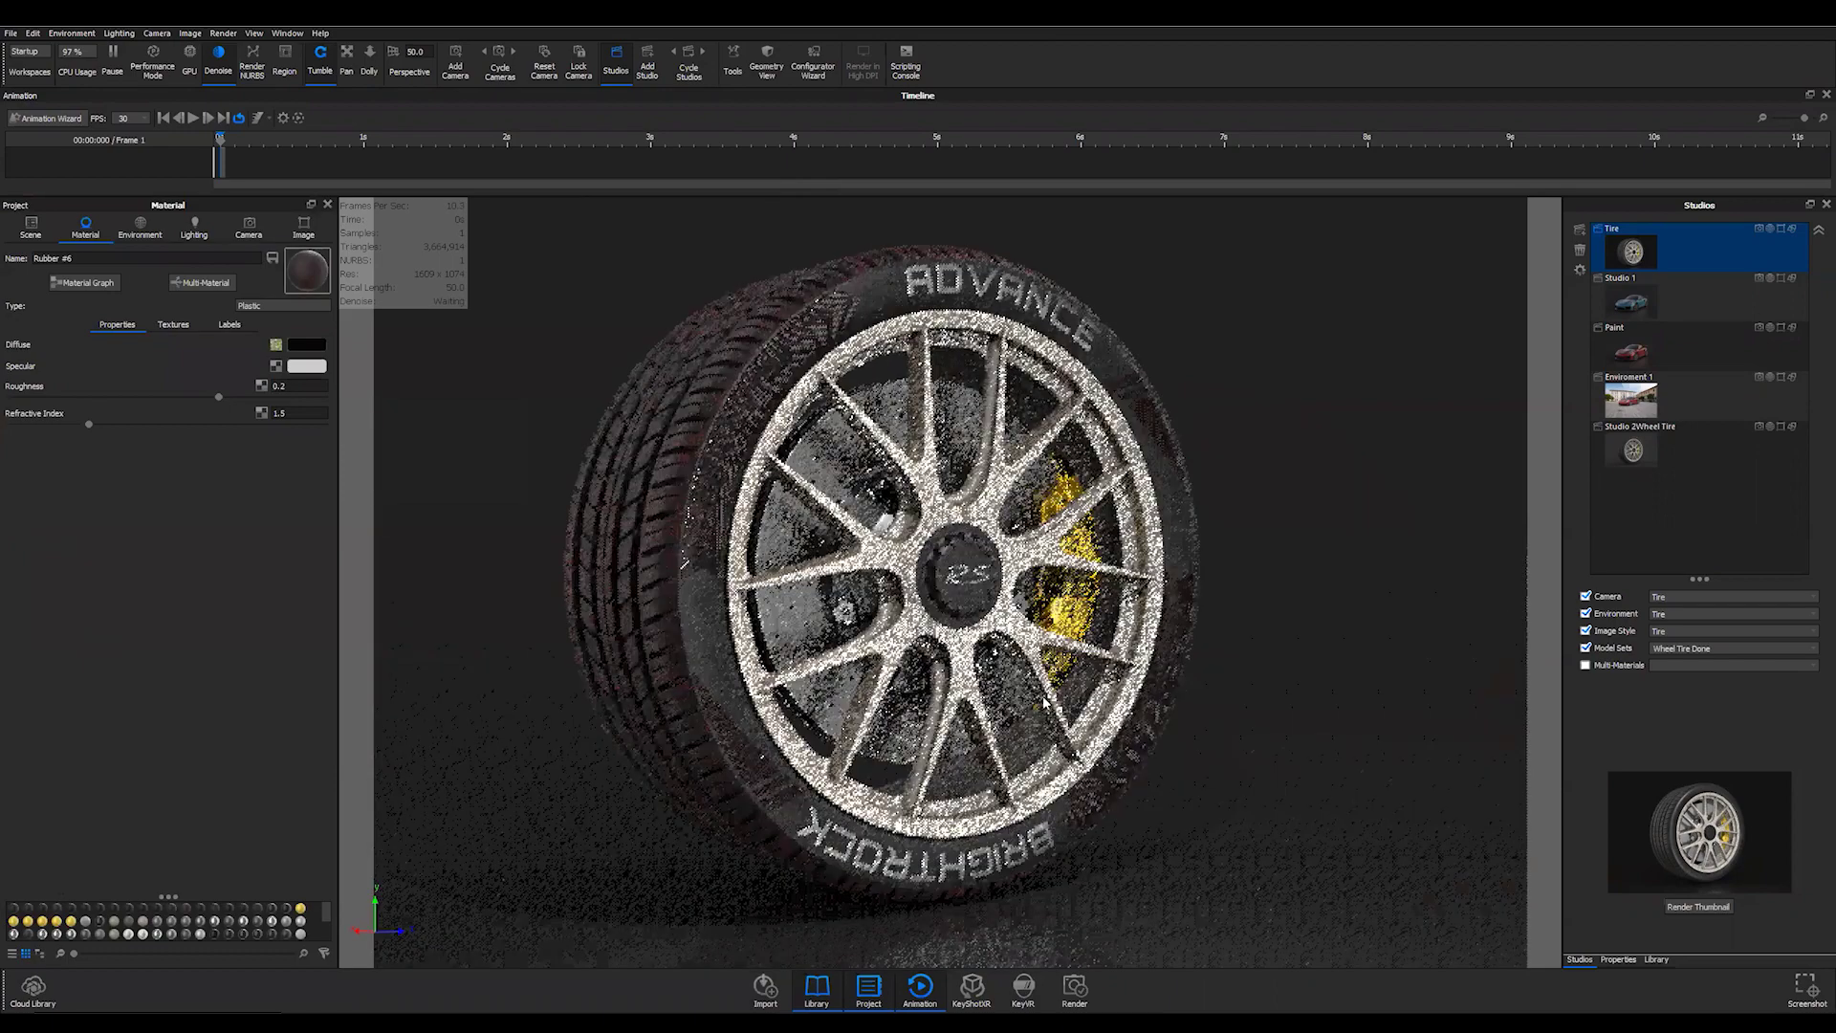
pyautogui.moveTo(986, 662); pyautogui.dragTo(1044, 702, button='middle')
pyautogui.scroll(3, 1016, 731)
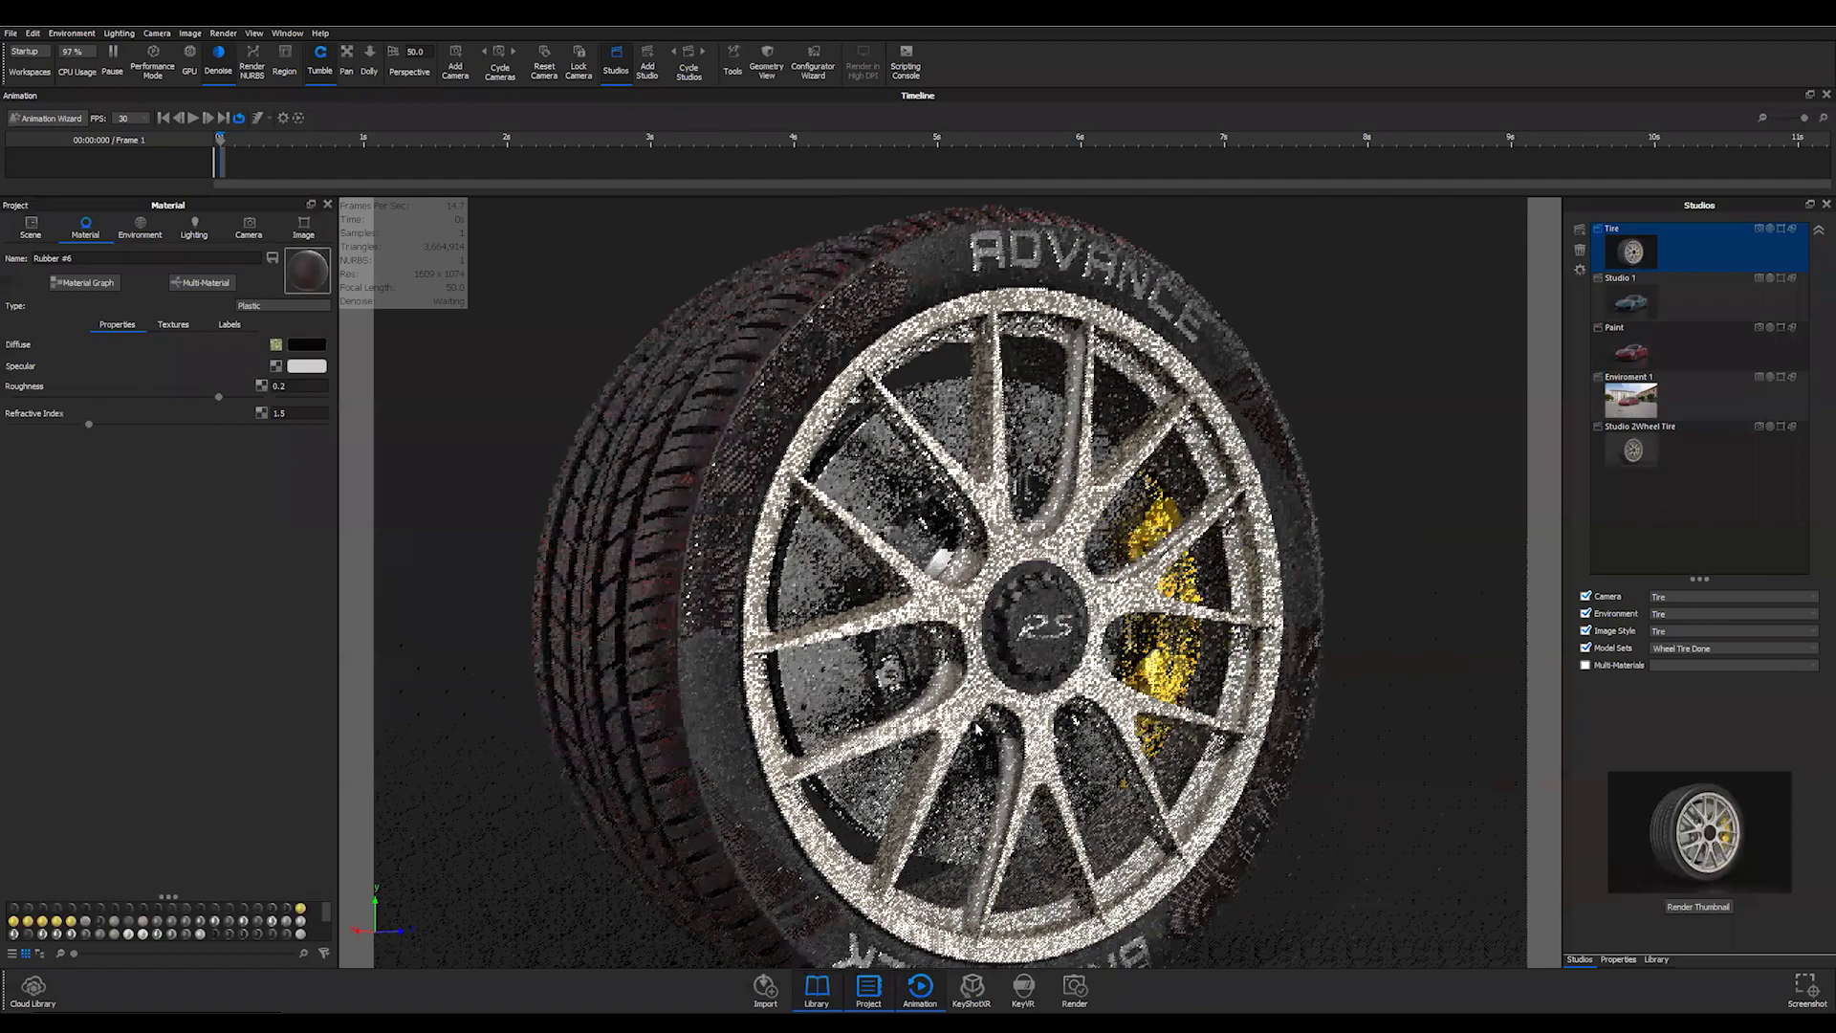
pyautogui.scroll(3, 967, 724)
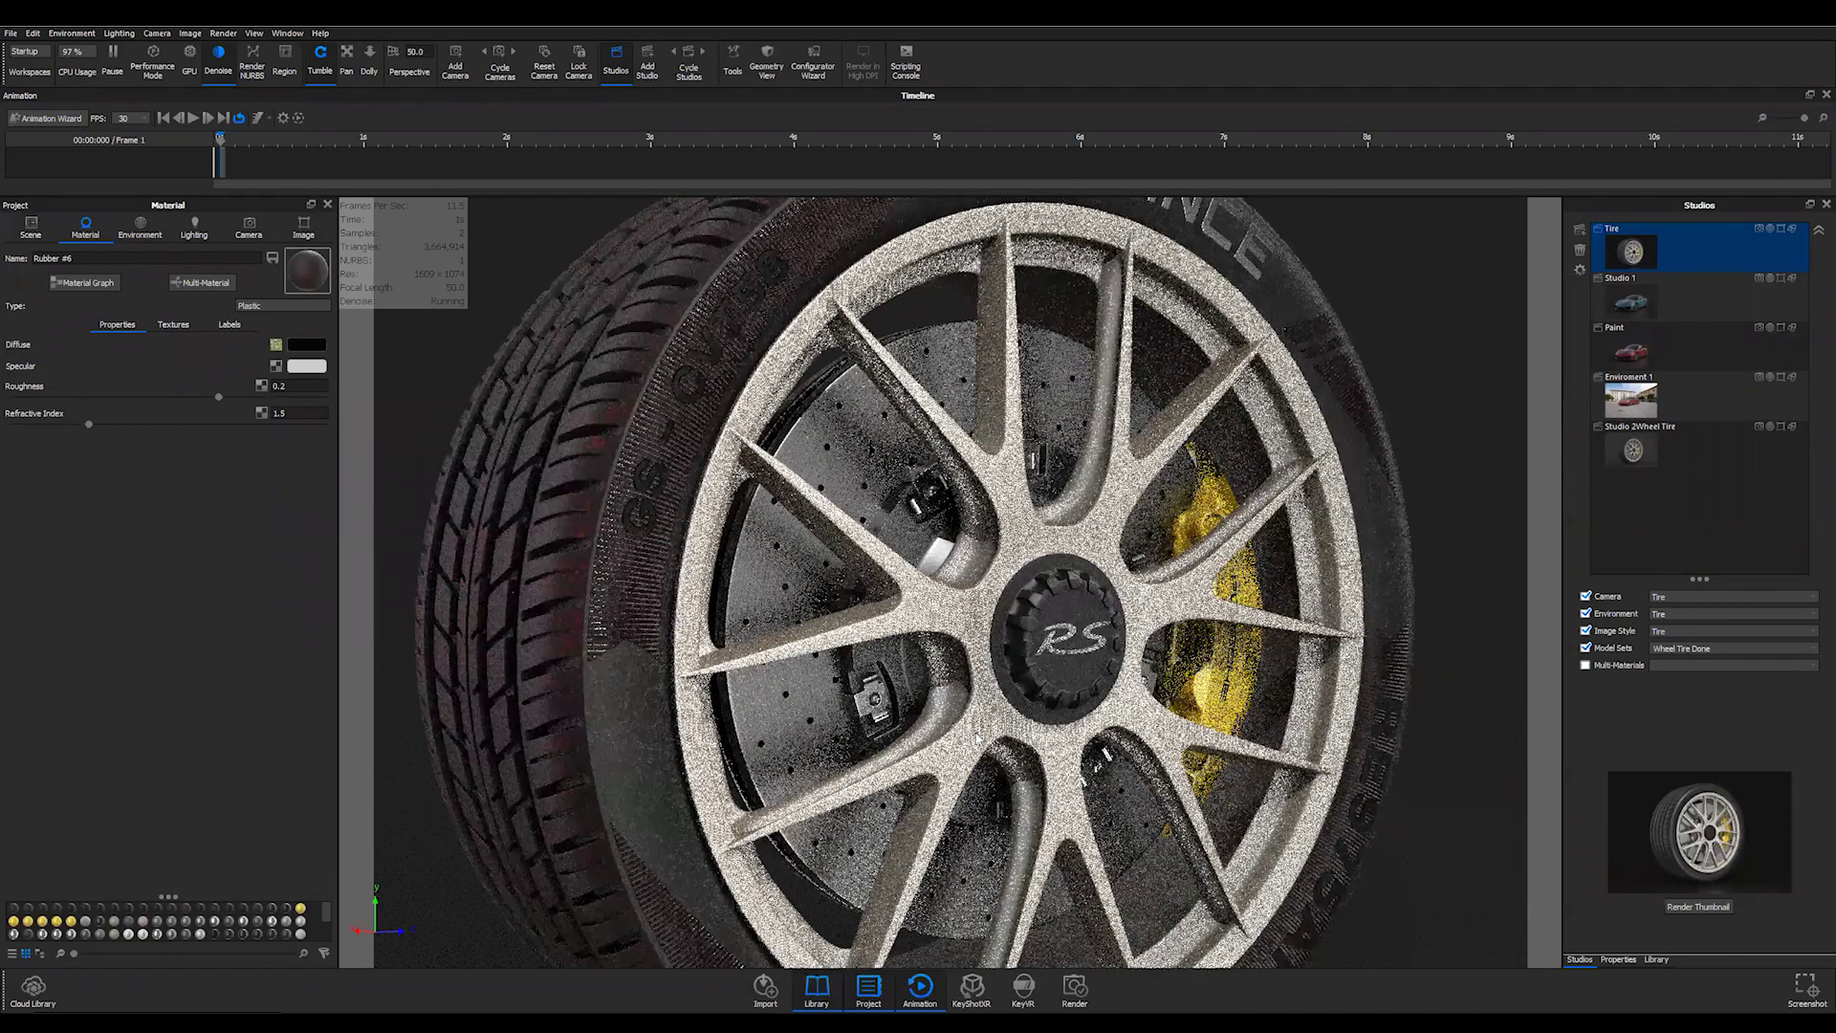
pyautogui.moveTo(594, 612); pyautogui.dragTo(1113, 281)
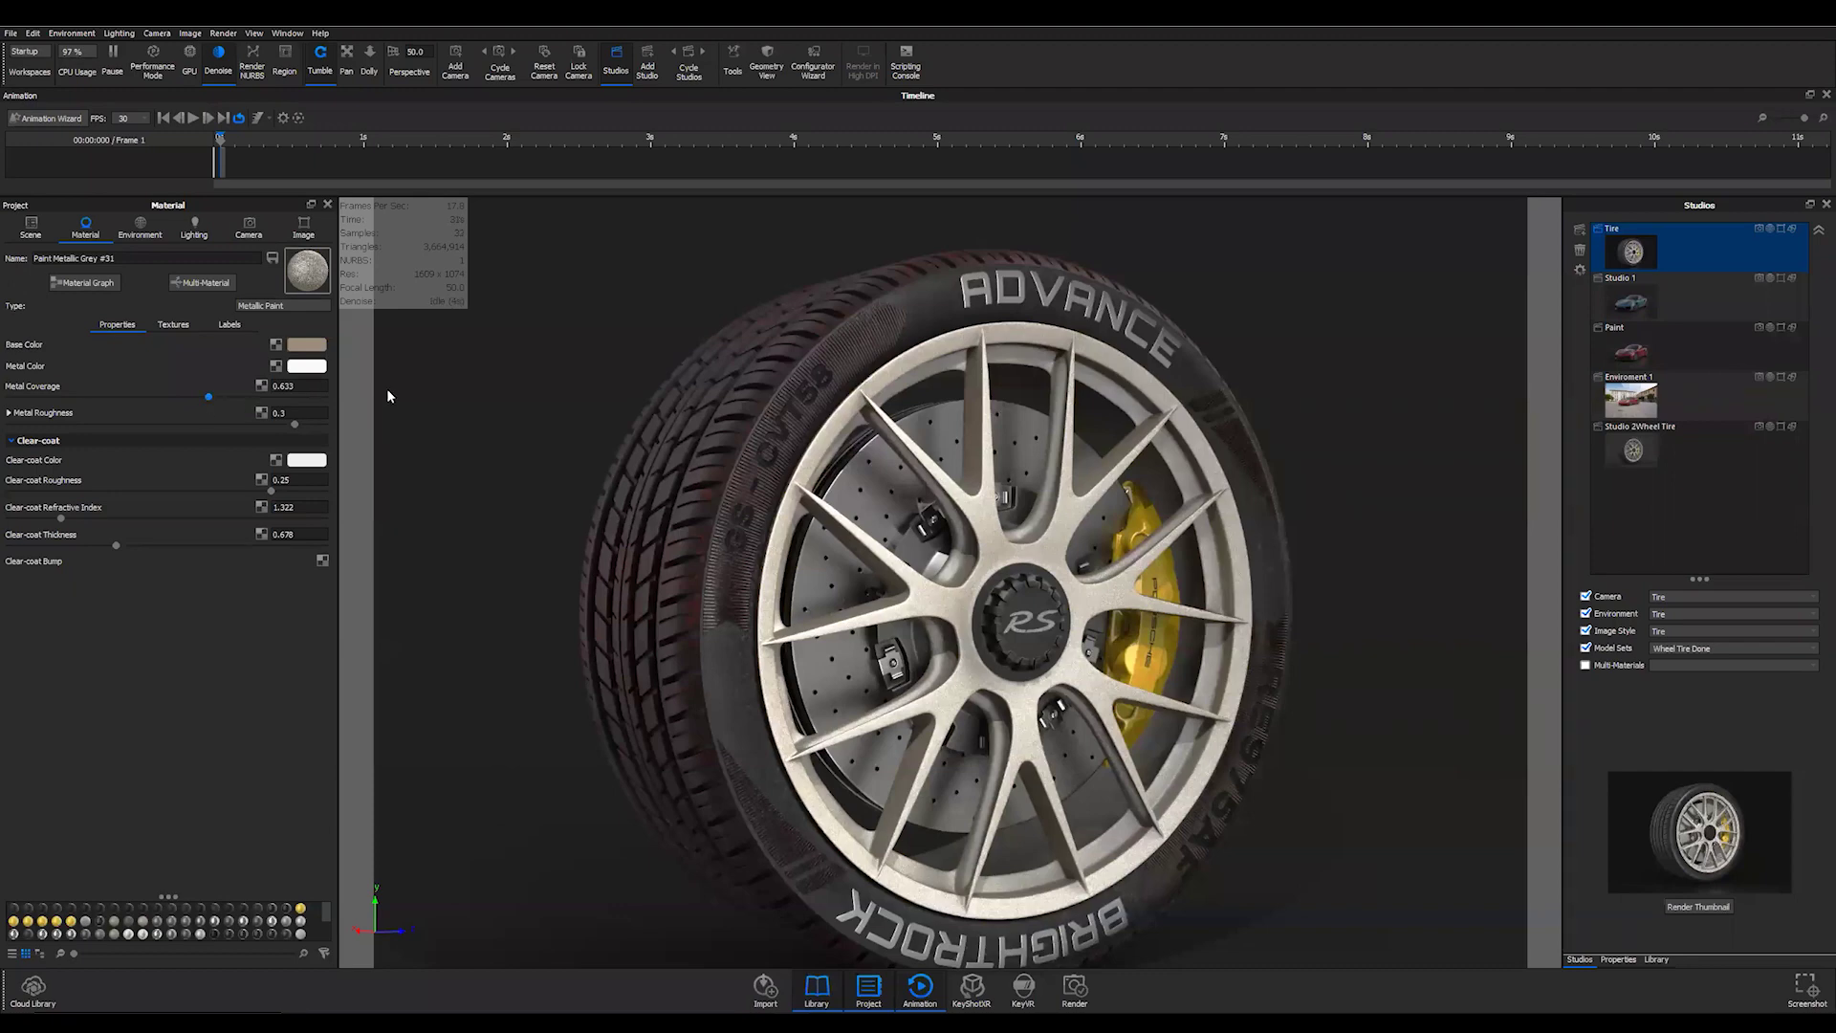
# - Set the rim's metallic paint to metal coverage 1, metal roughness 0 and clear-coat roughness 0
pyautogui.hotkey('ctrl', 'z')
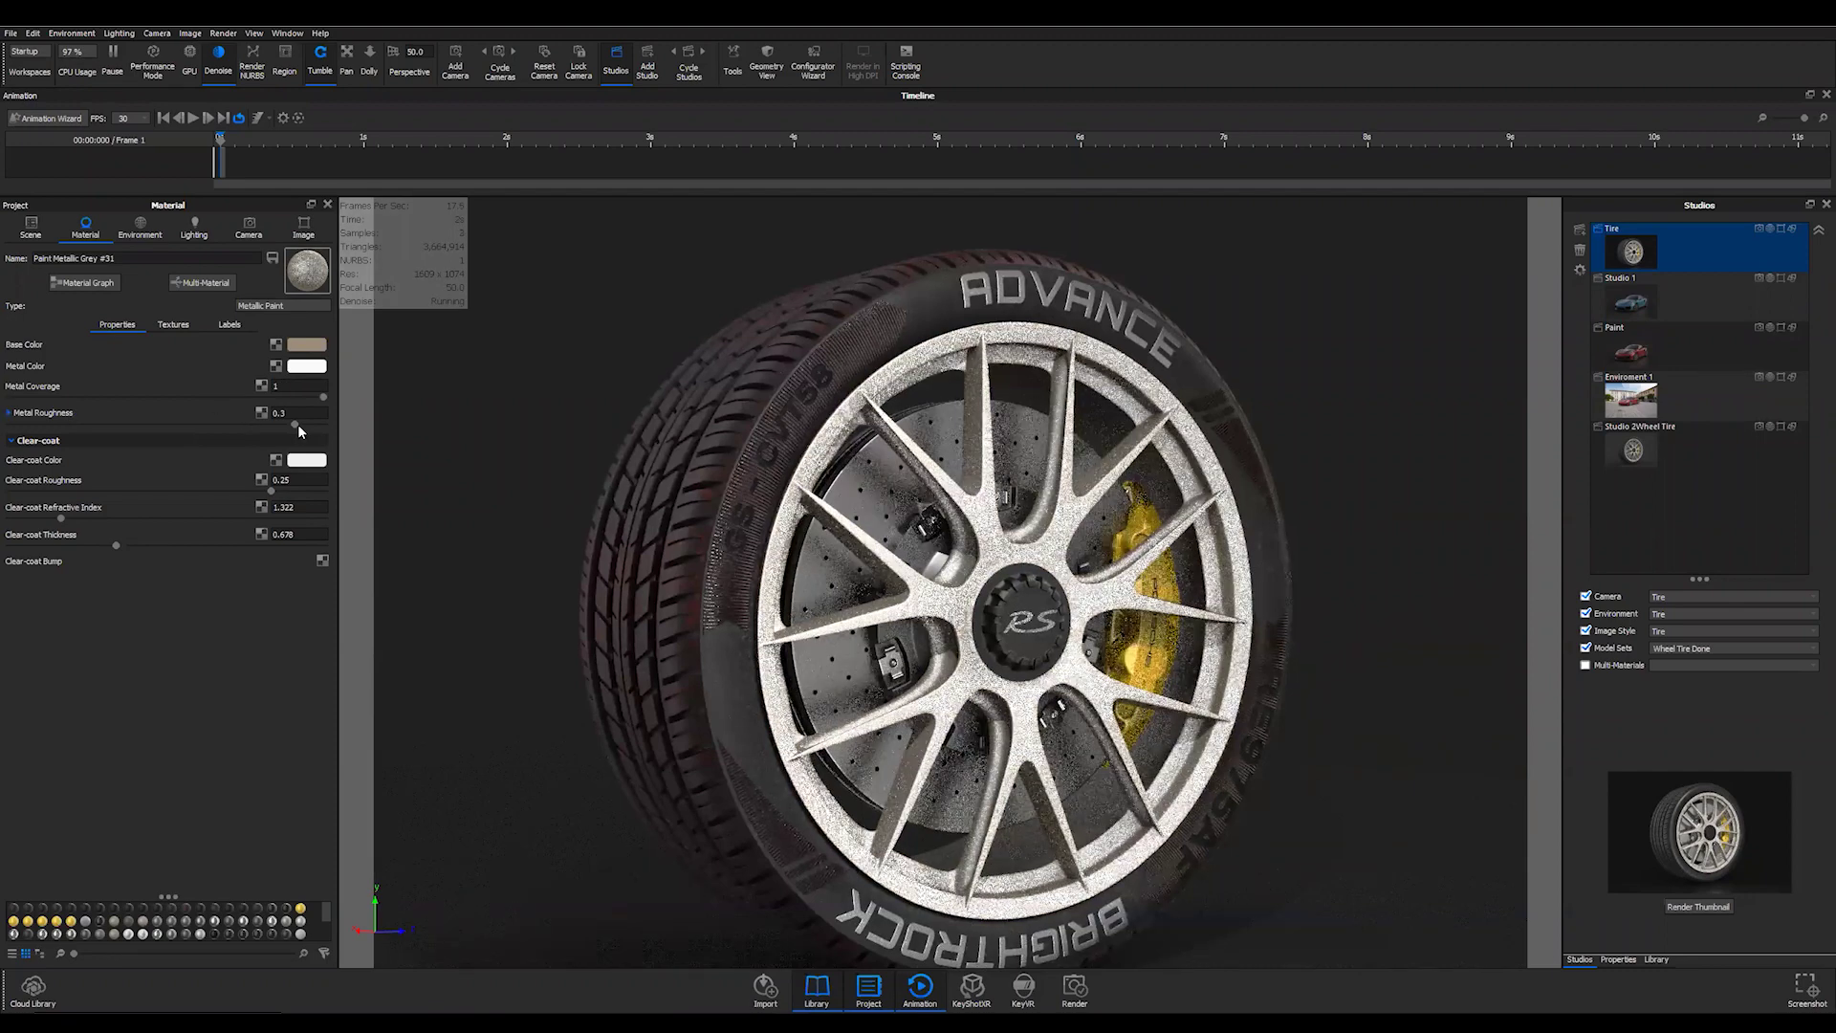
pyautogui.click(7, 424)
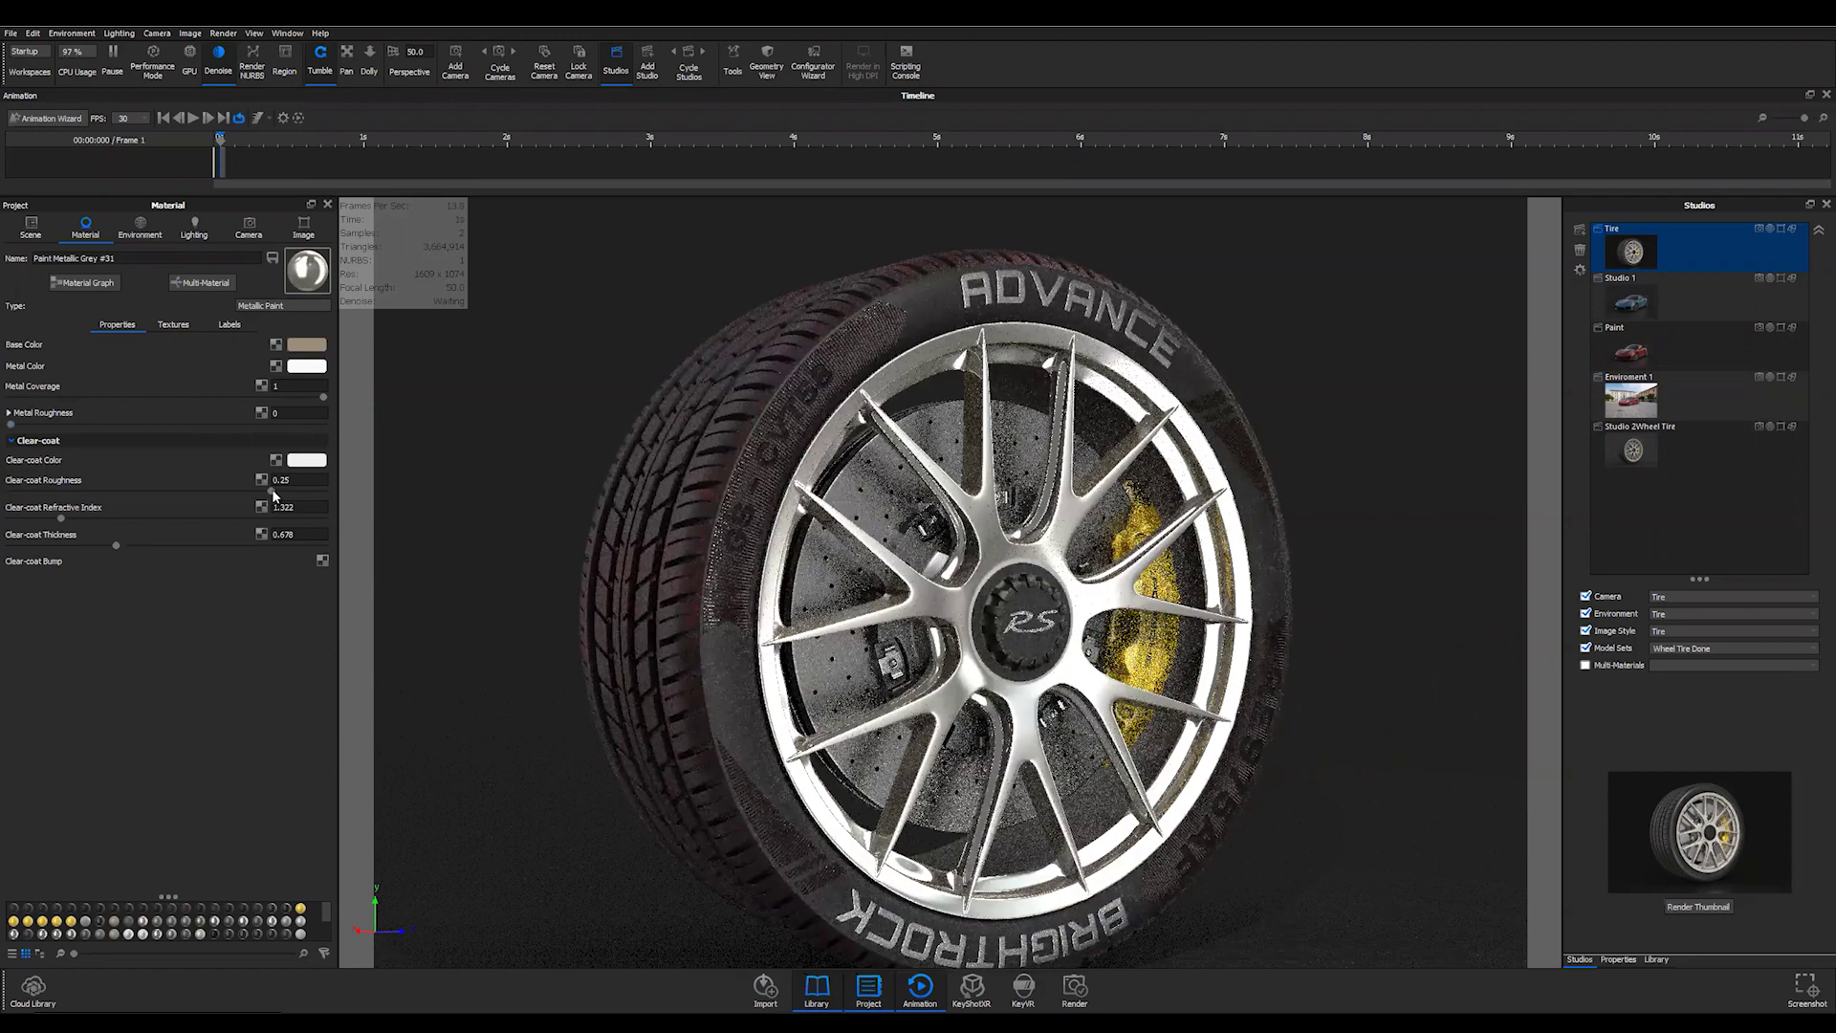
pyautogui.click(9, 491)
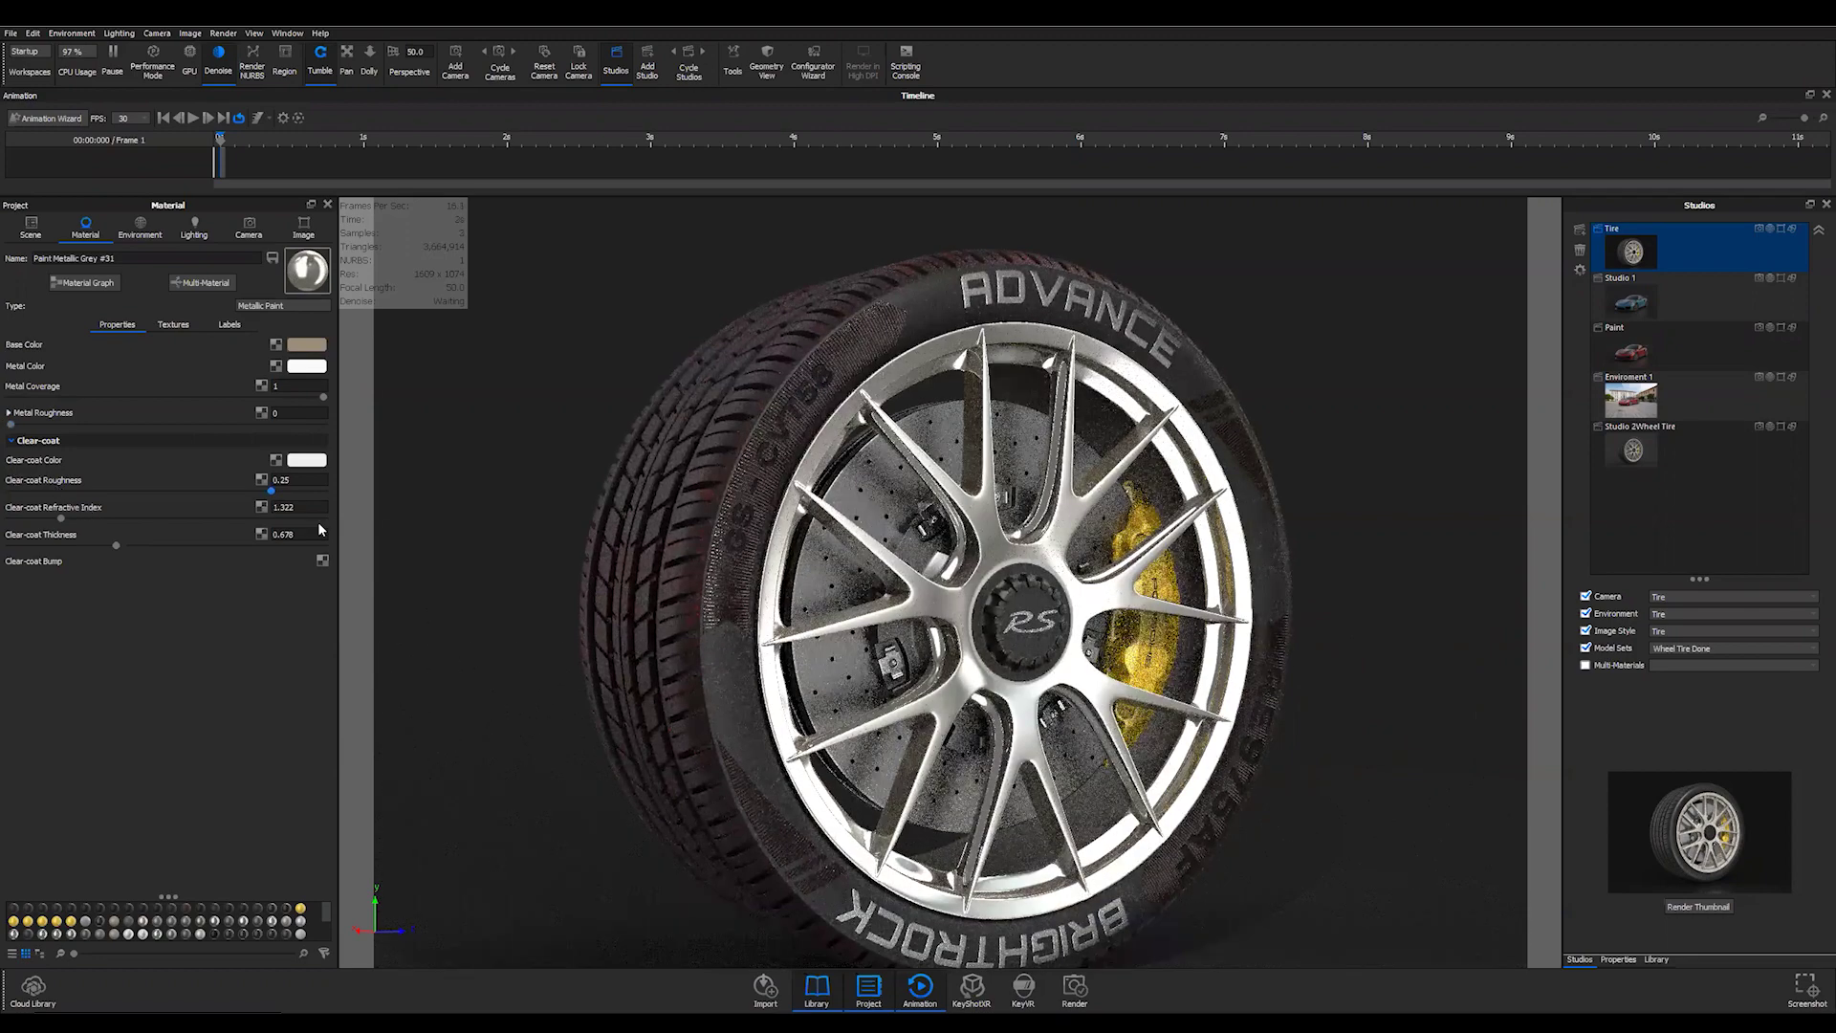
# - Set the rim paint's clear-coat refractive index to 1.5 and its clear-coat thickness to 1
pyautogui.click(309, 508)
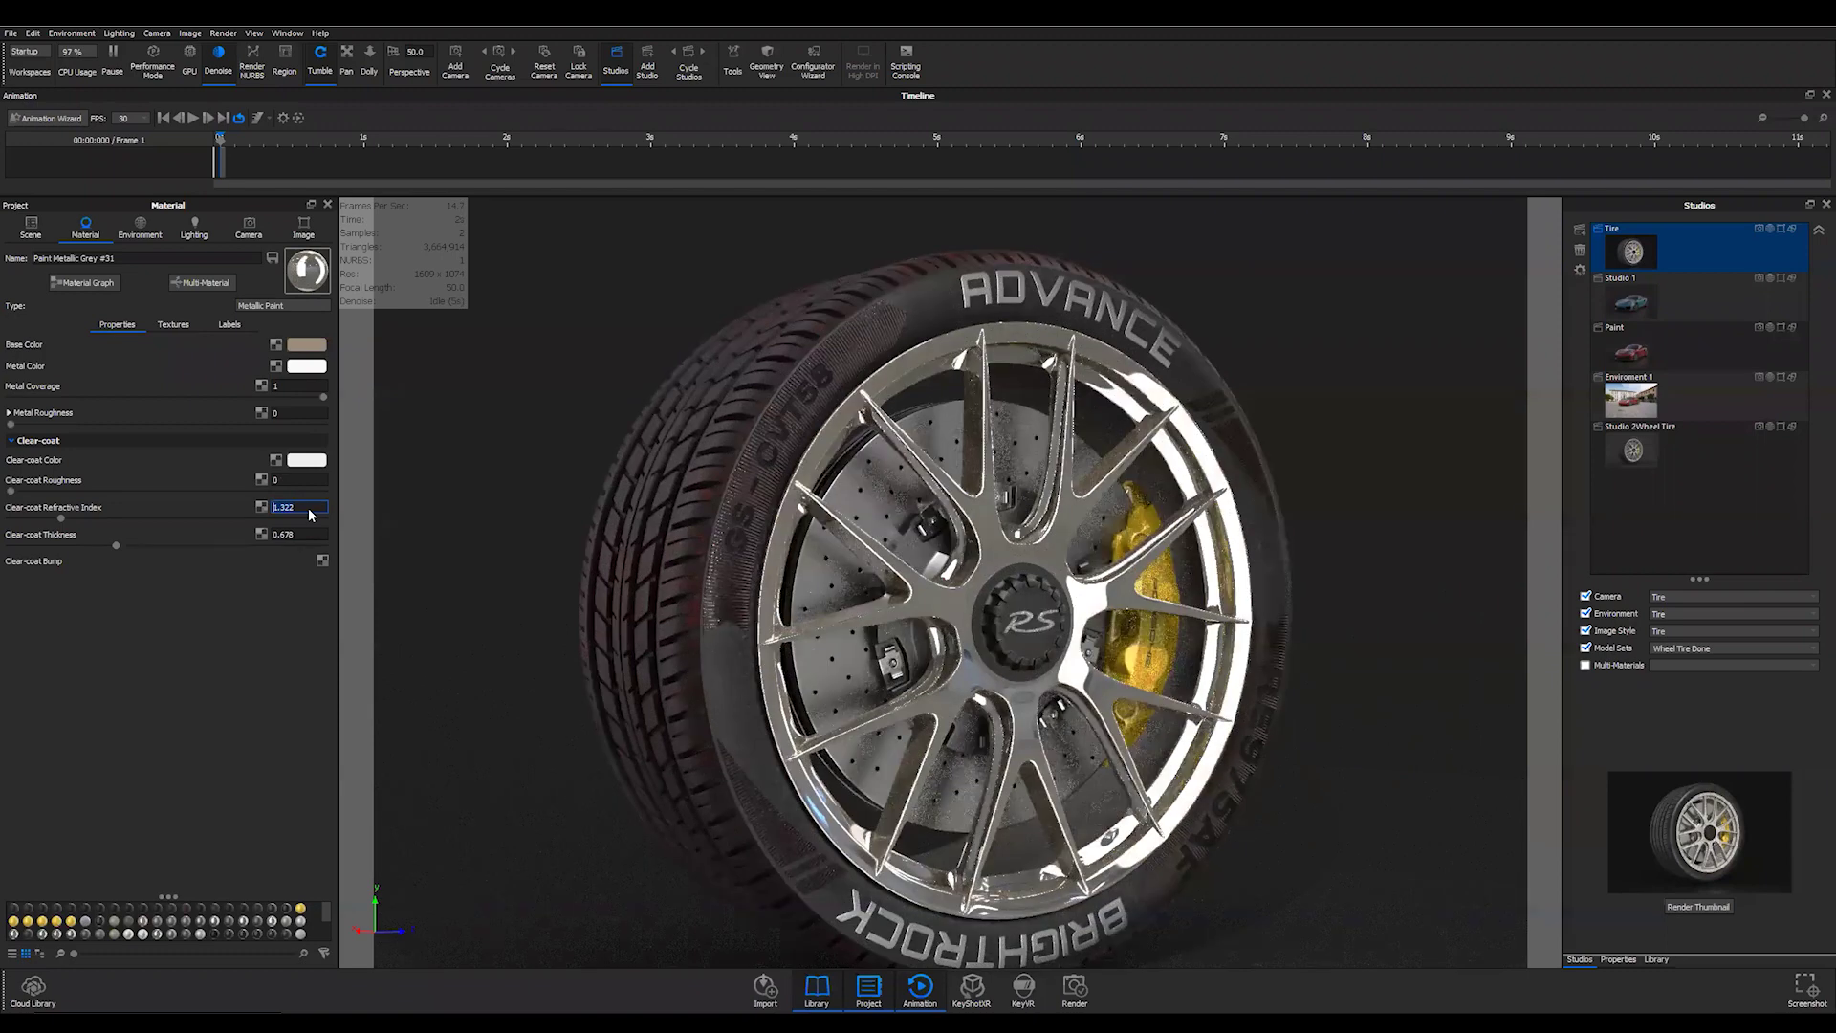
pyautogui.write('1')
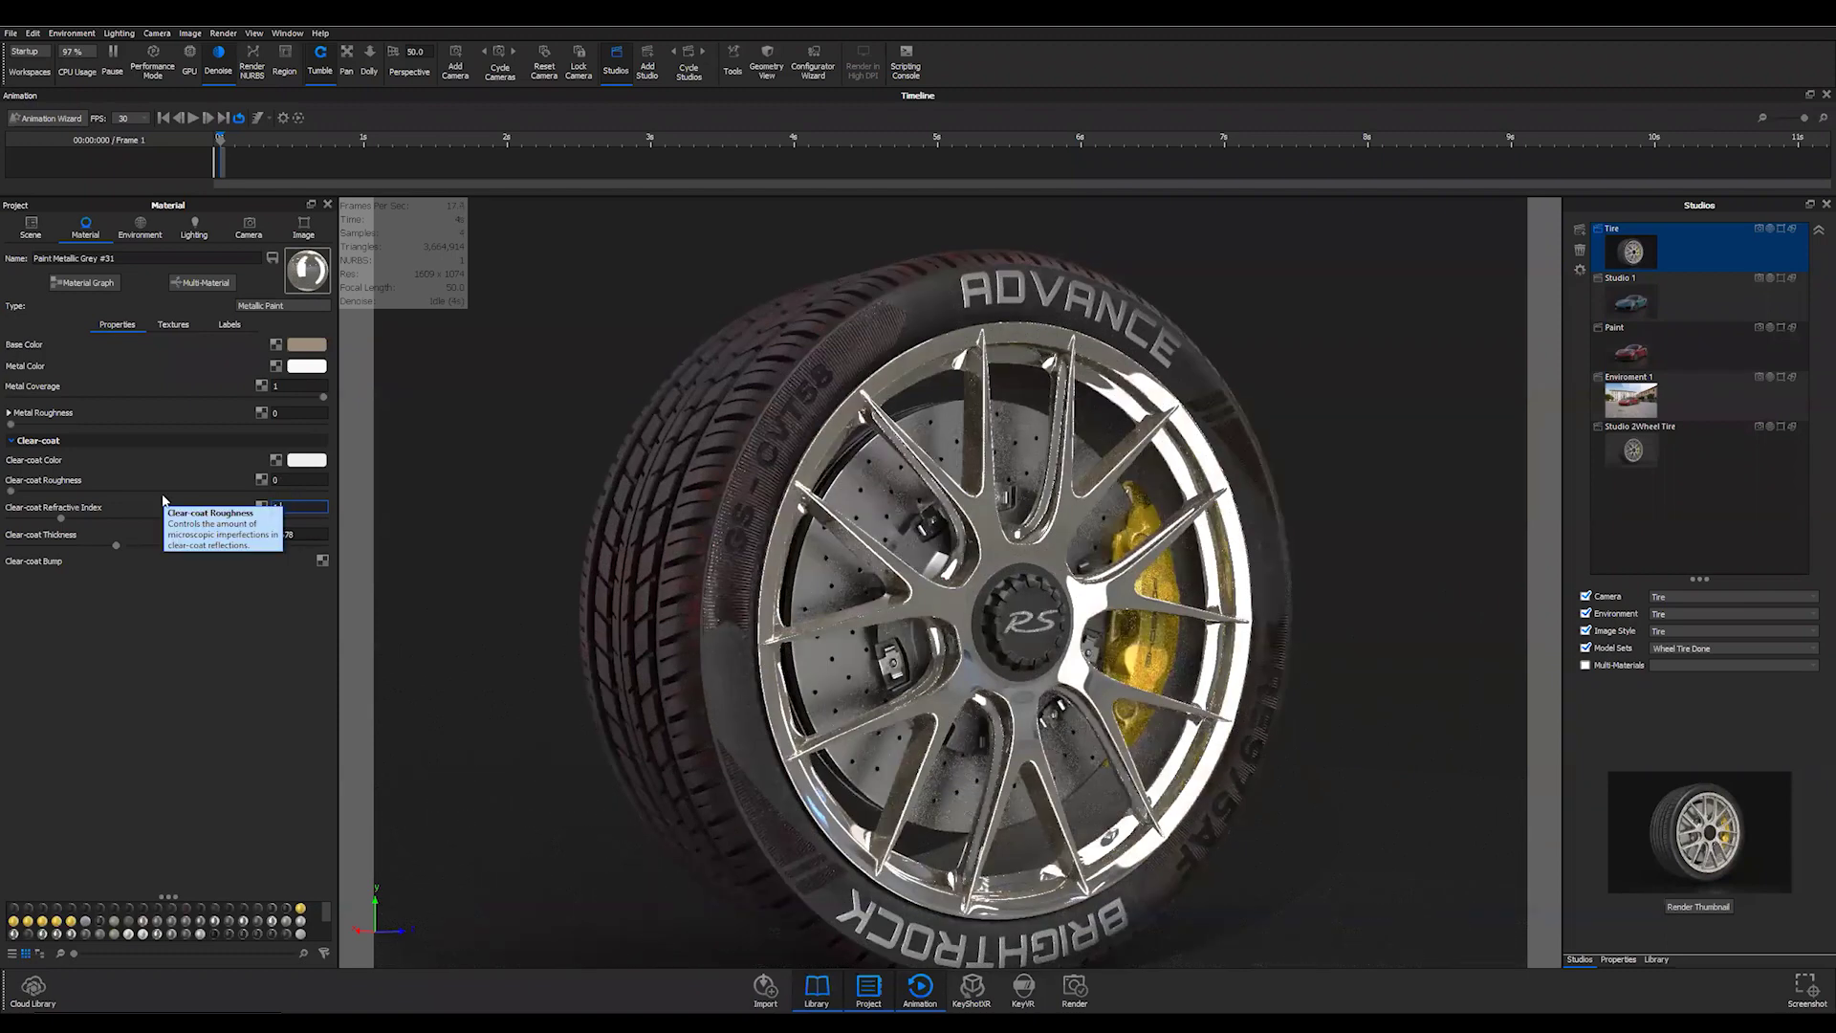
pyautogui.write('.5')
pyautogui.press('Return')
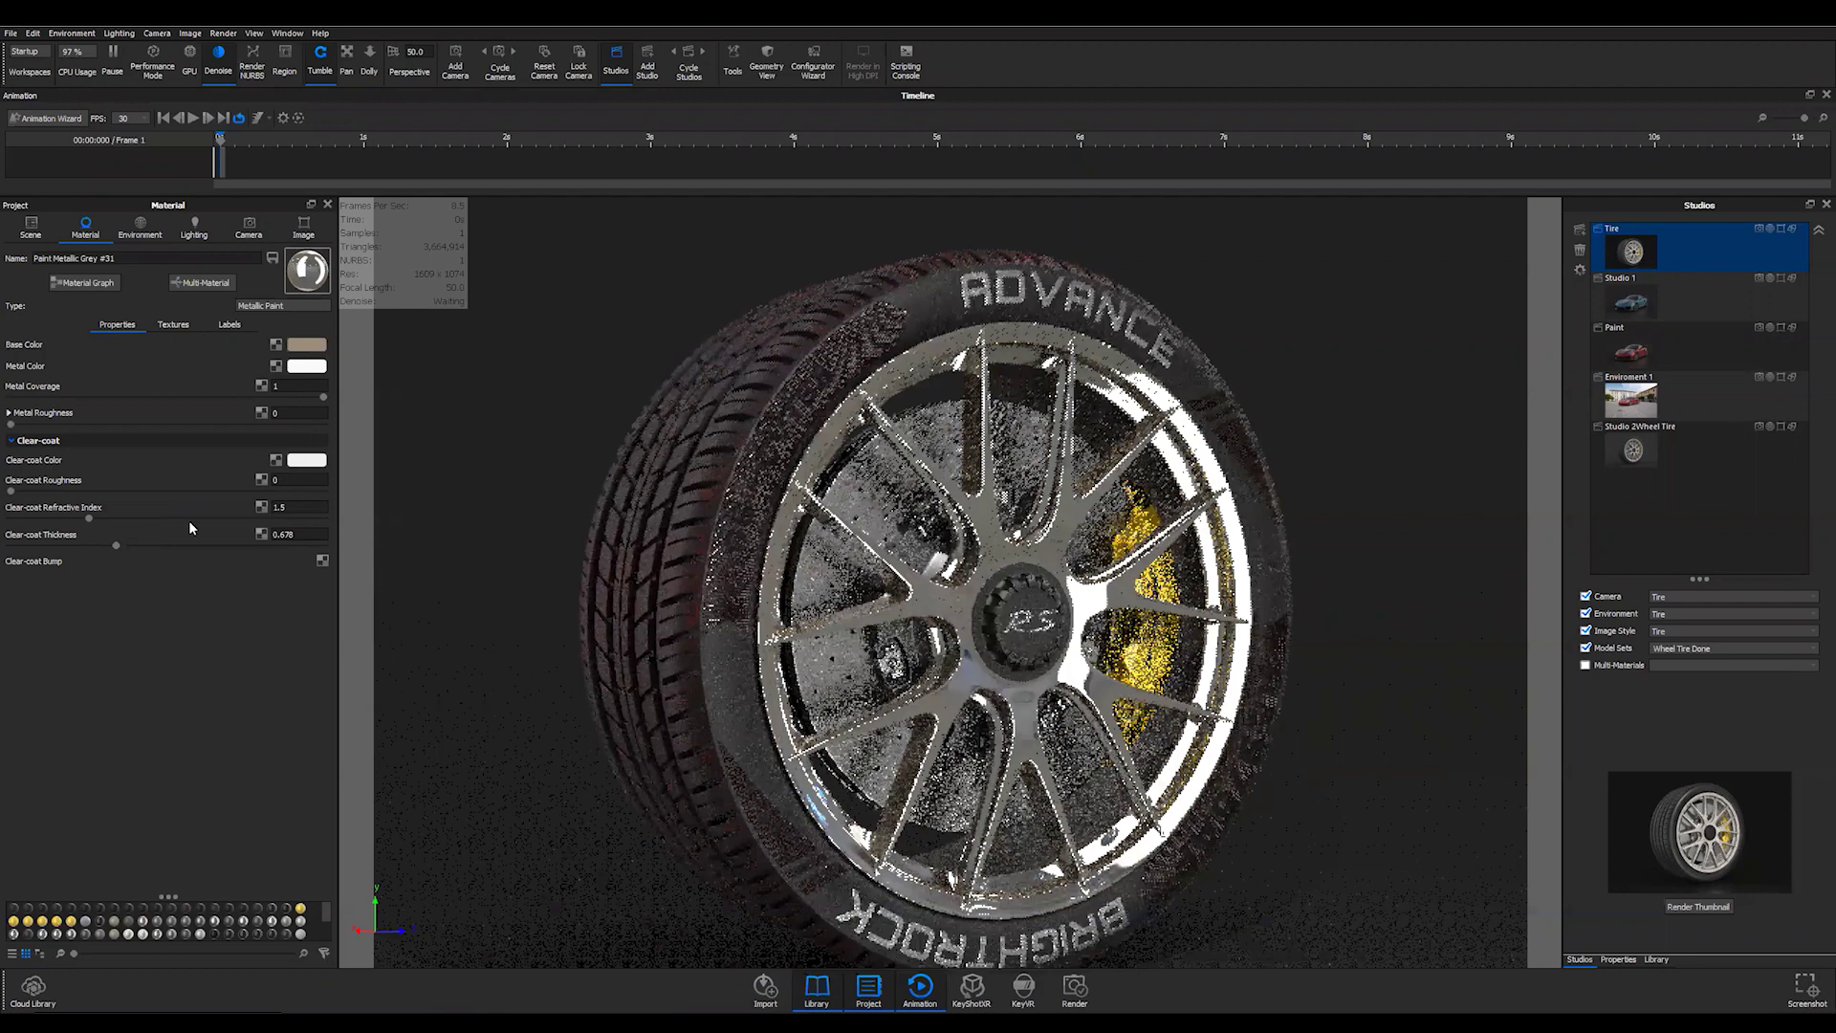
pyautogui.press('Tab')
pyautogui.write('1')
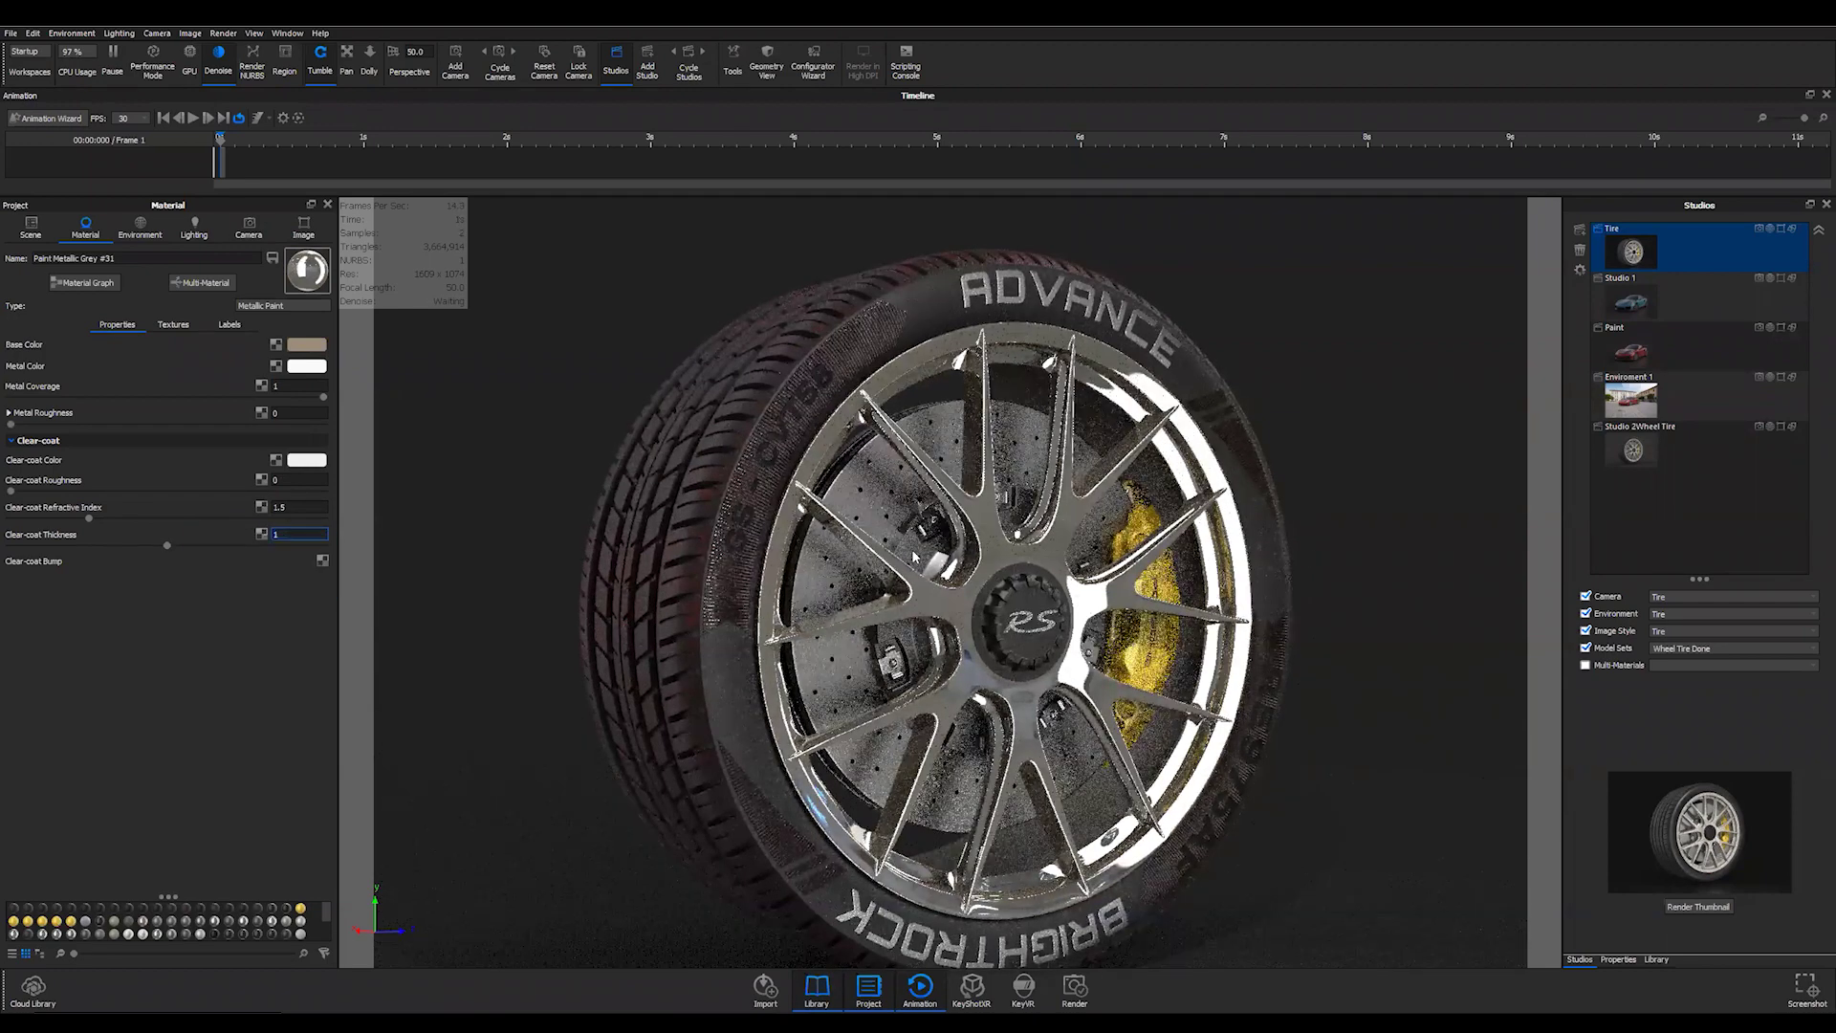
# - Inspect the glossy rim from several angles and set its clear-coat roughness to 0.0015
pyautogui.moveTo(690, 564); pyautogui.dragTo(440, 578)
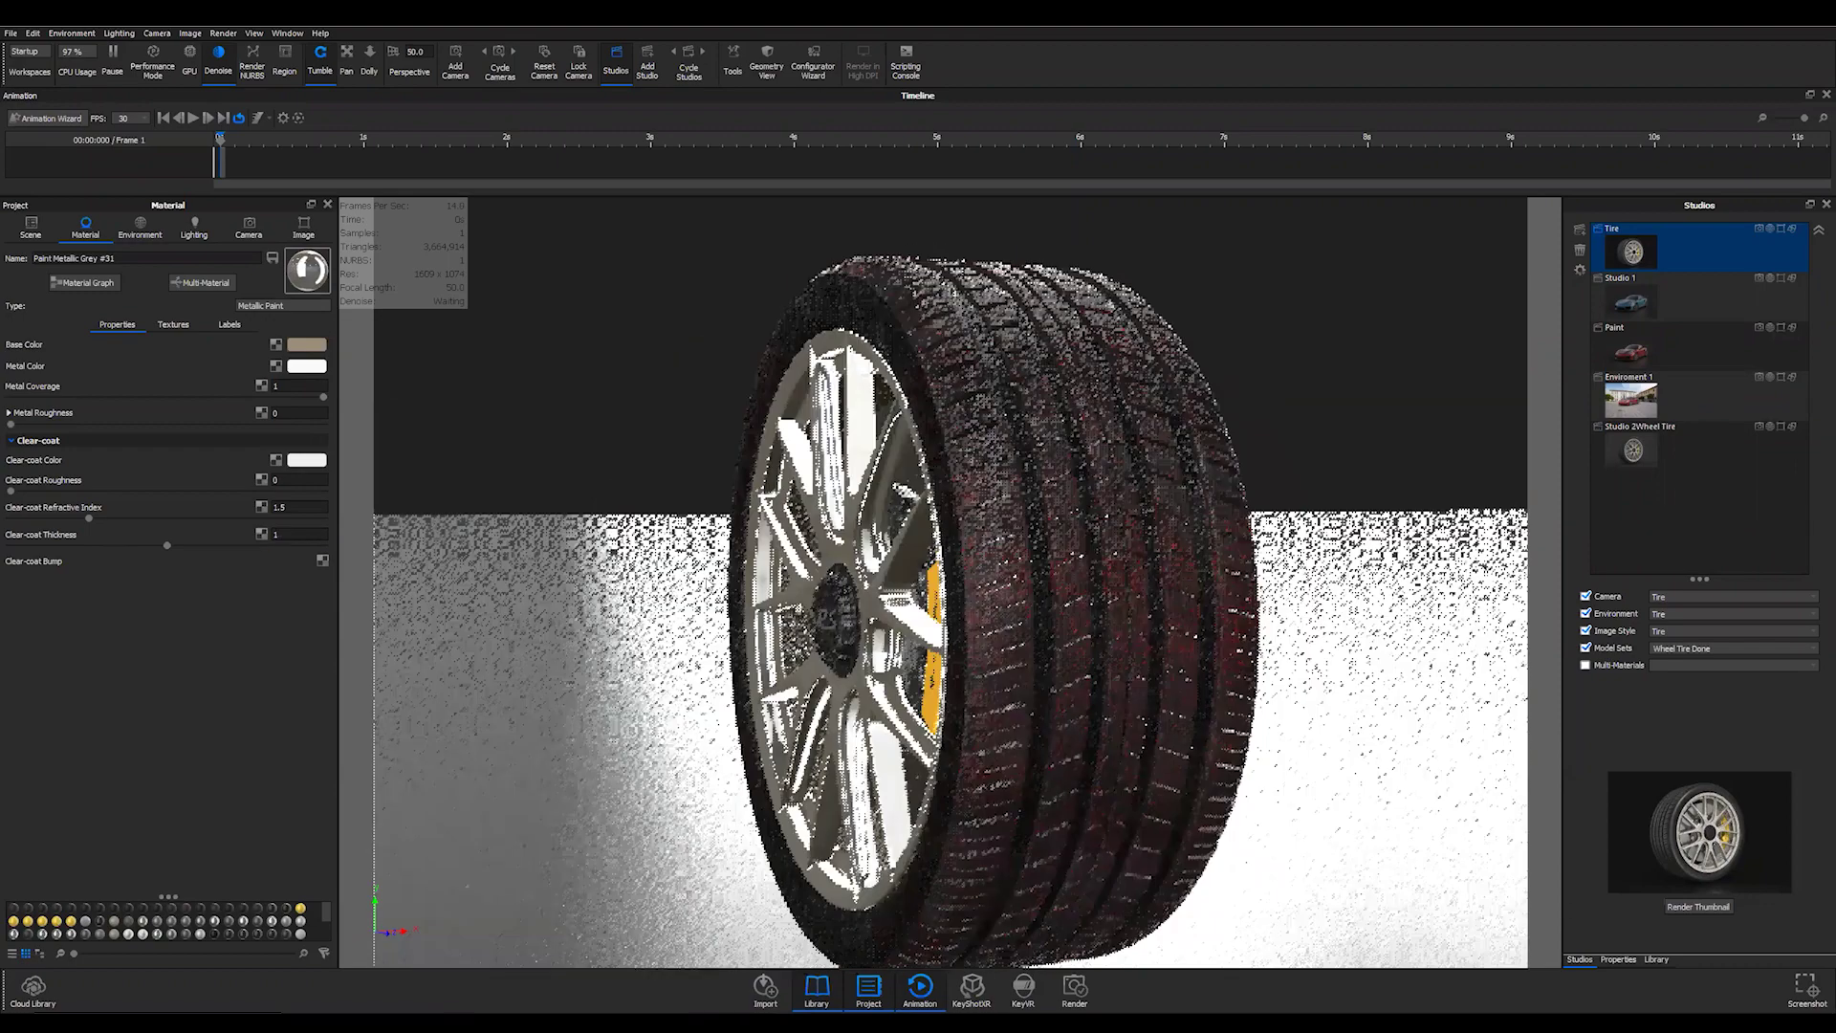
pyautogui.moveTo(1095, 563); pyautogui.dragTo(1113, 680)
pyautogui.scroll(-5, 1132, 672)
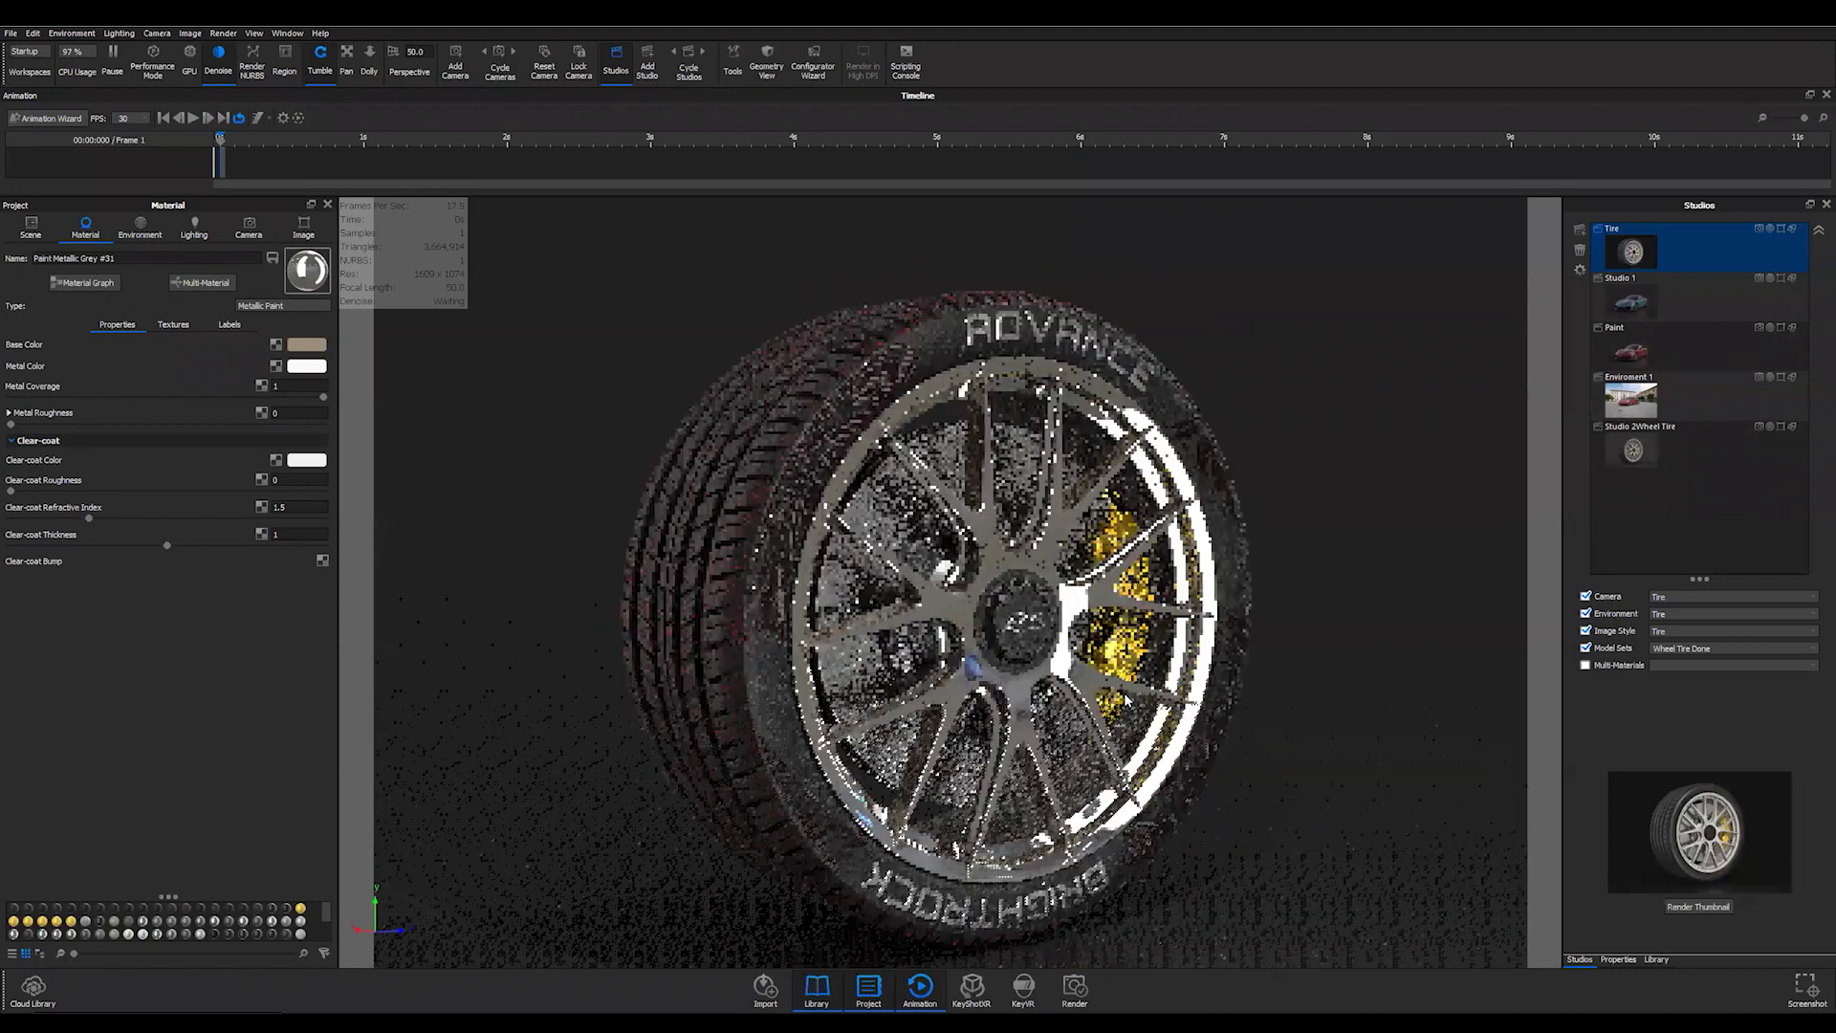
pyautogui.moveTo(1098, 696); pyautogui.dragTo(1100, 671)
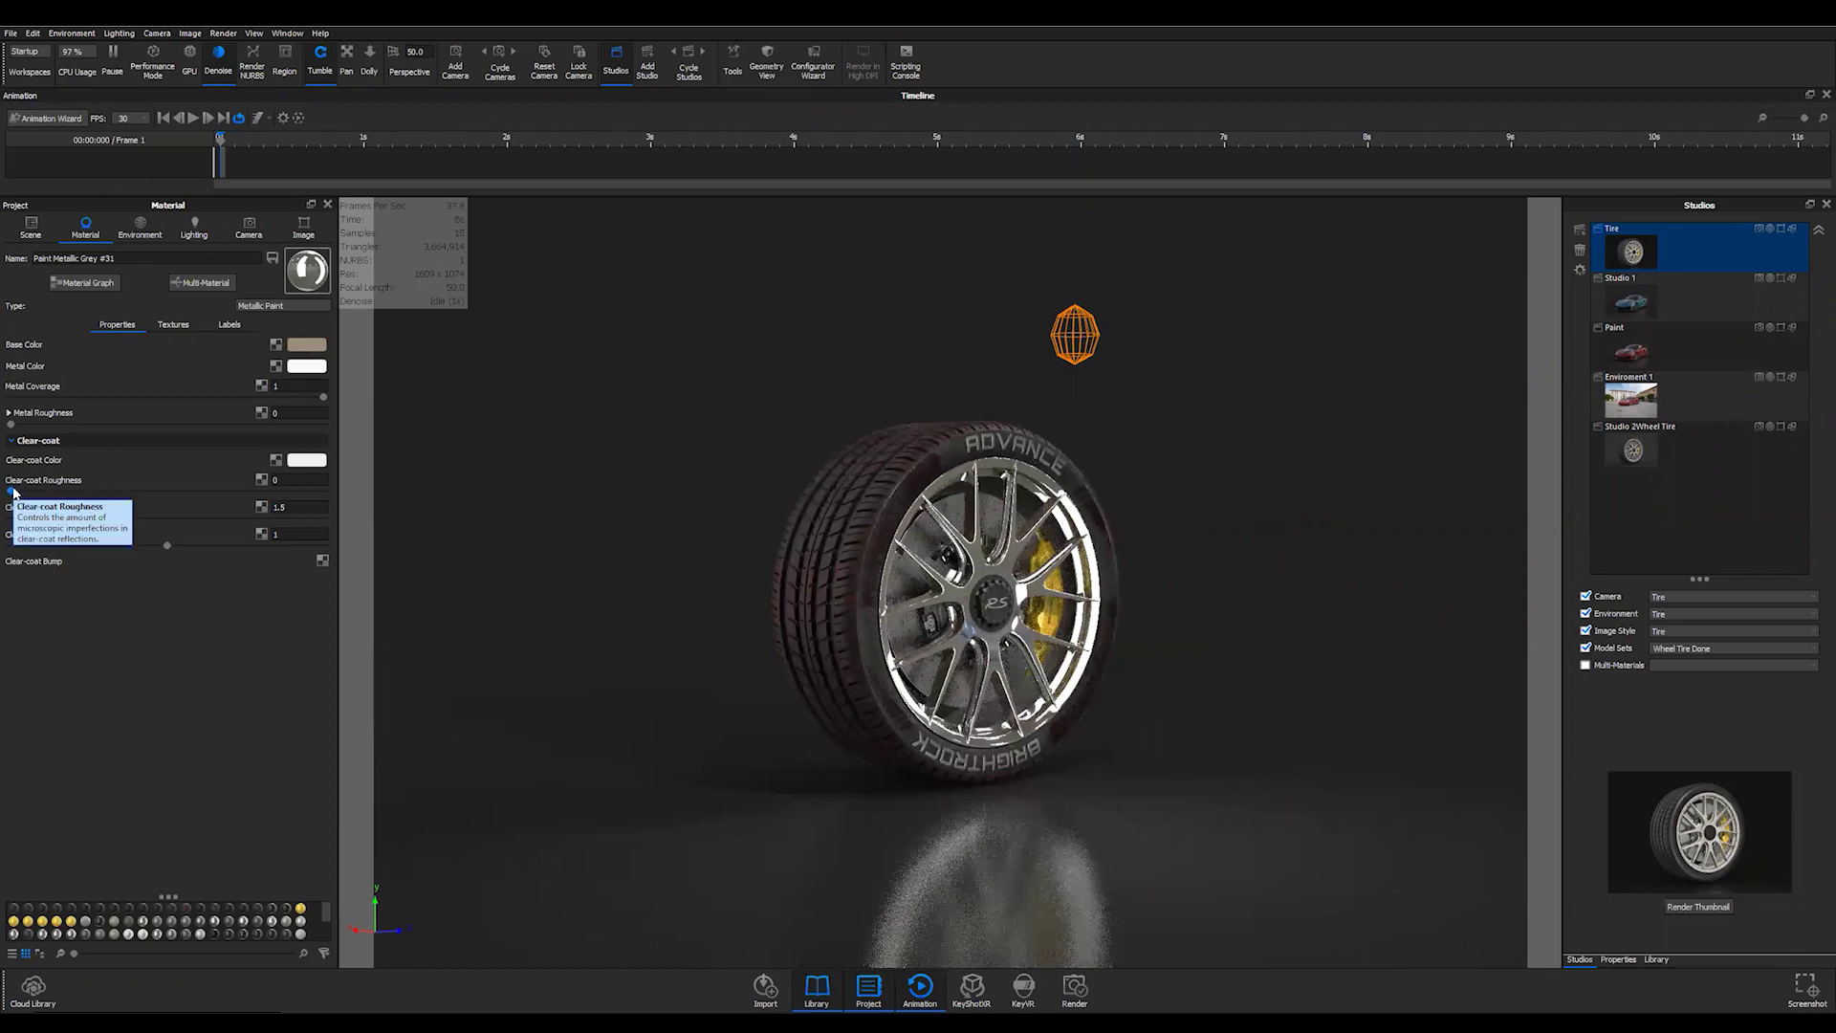
pyautogui.moveTo(13, 492); pyautogui.dragTo(14, 493)
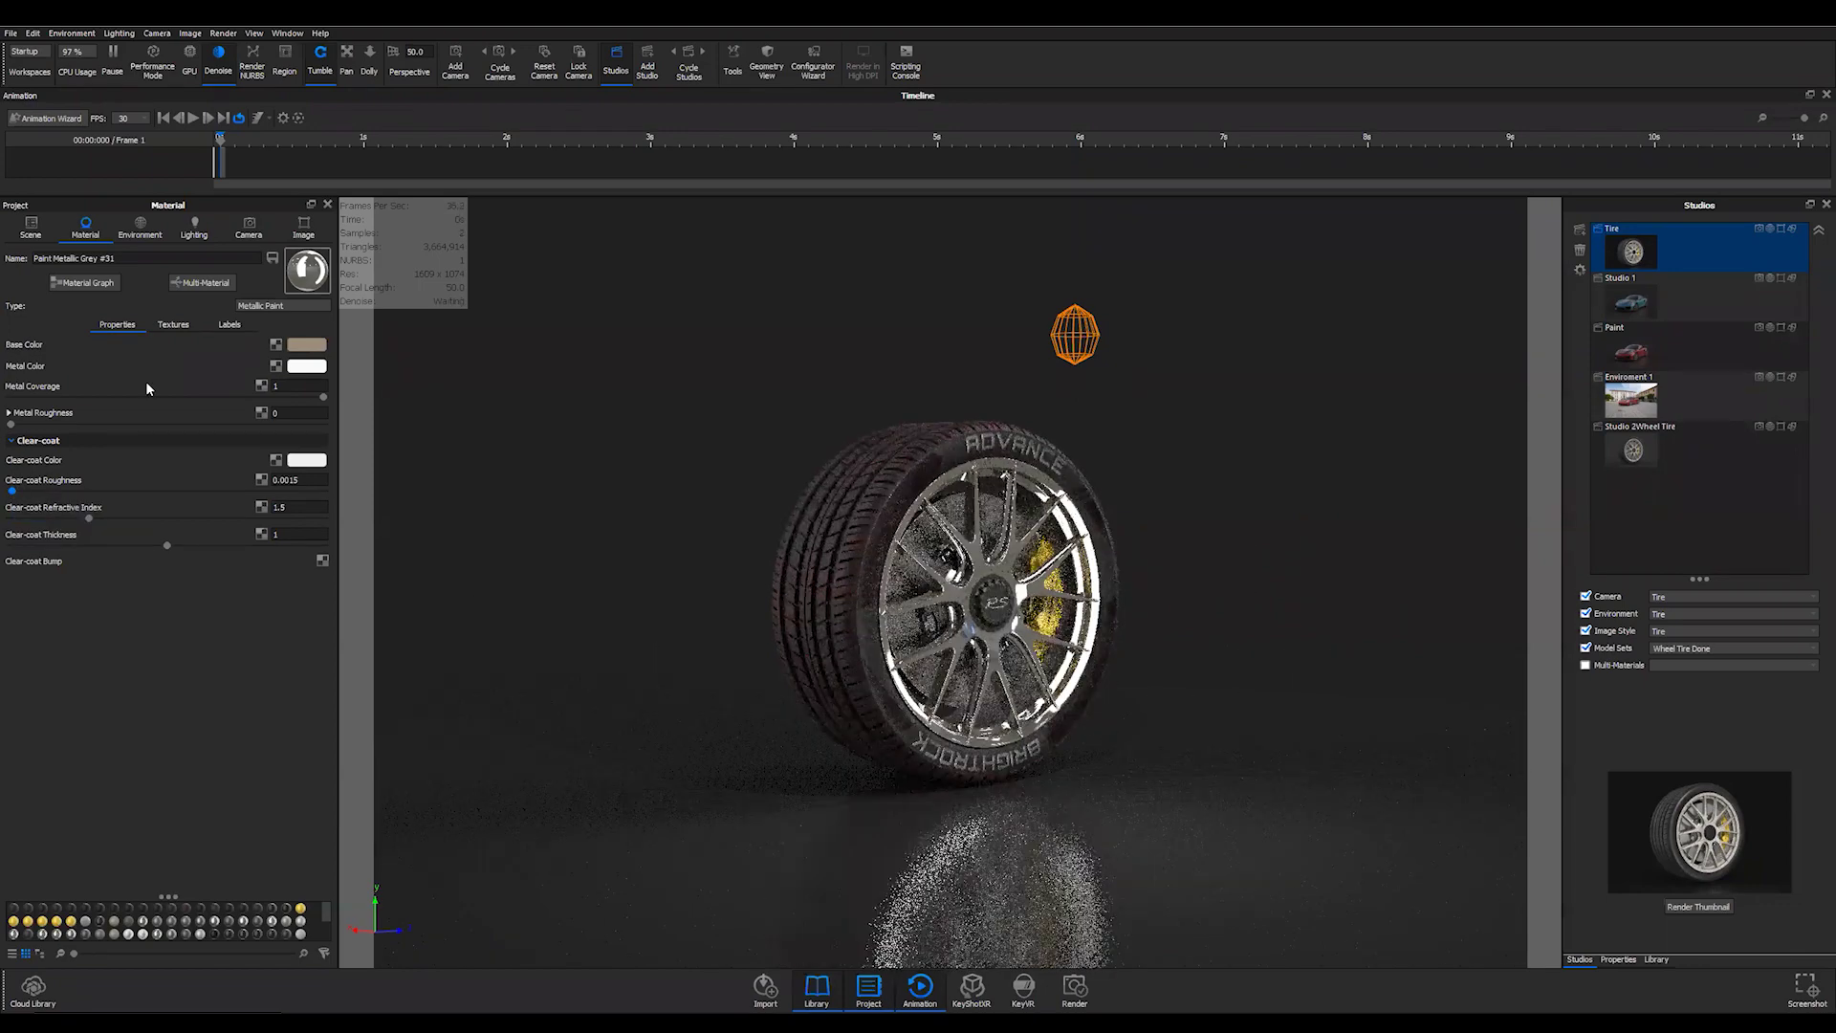
# - Darken the rim paint's base color to black
pyautogui.click(306, 345)
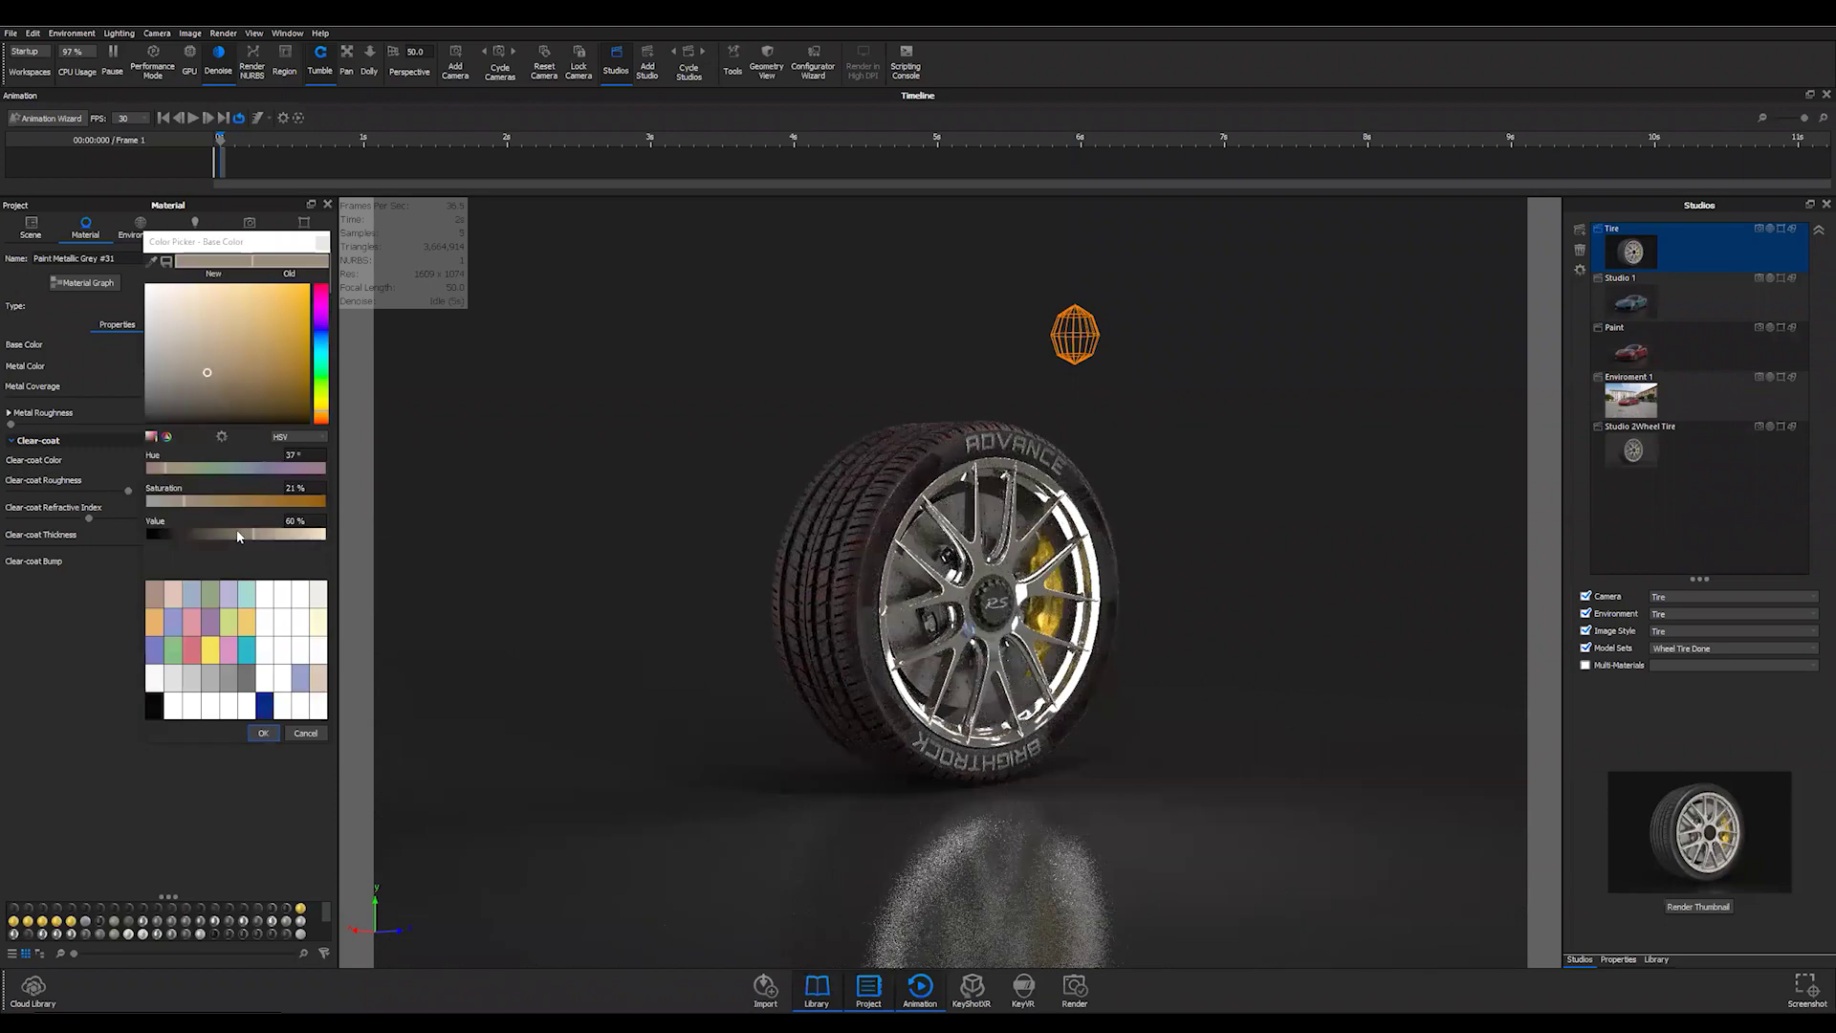
pyautogui.moveTo(237, 533); pyautogui.dragTo(116, 533)
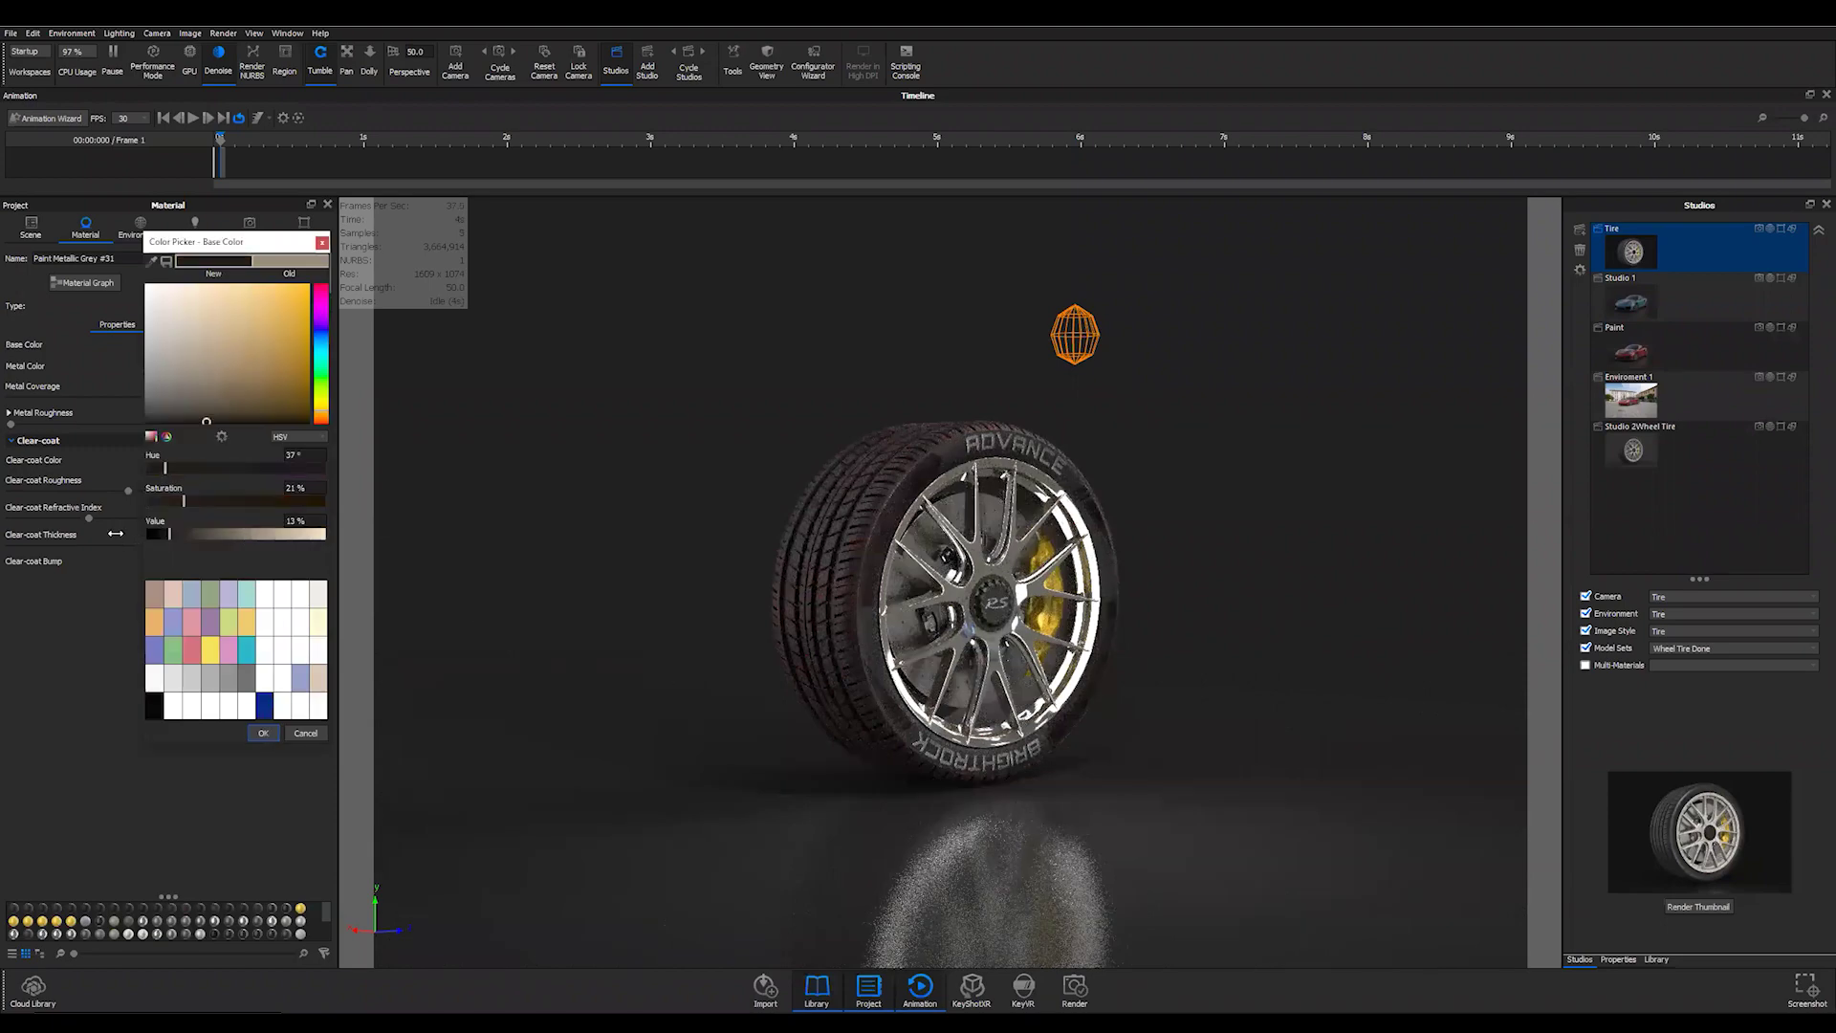
pyautogui.click(263, 732)
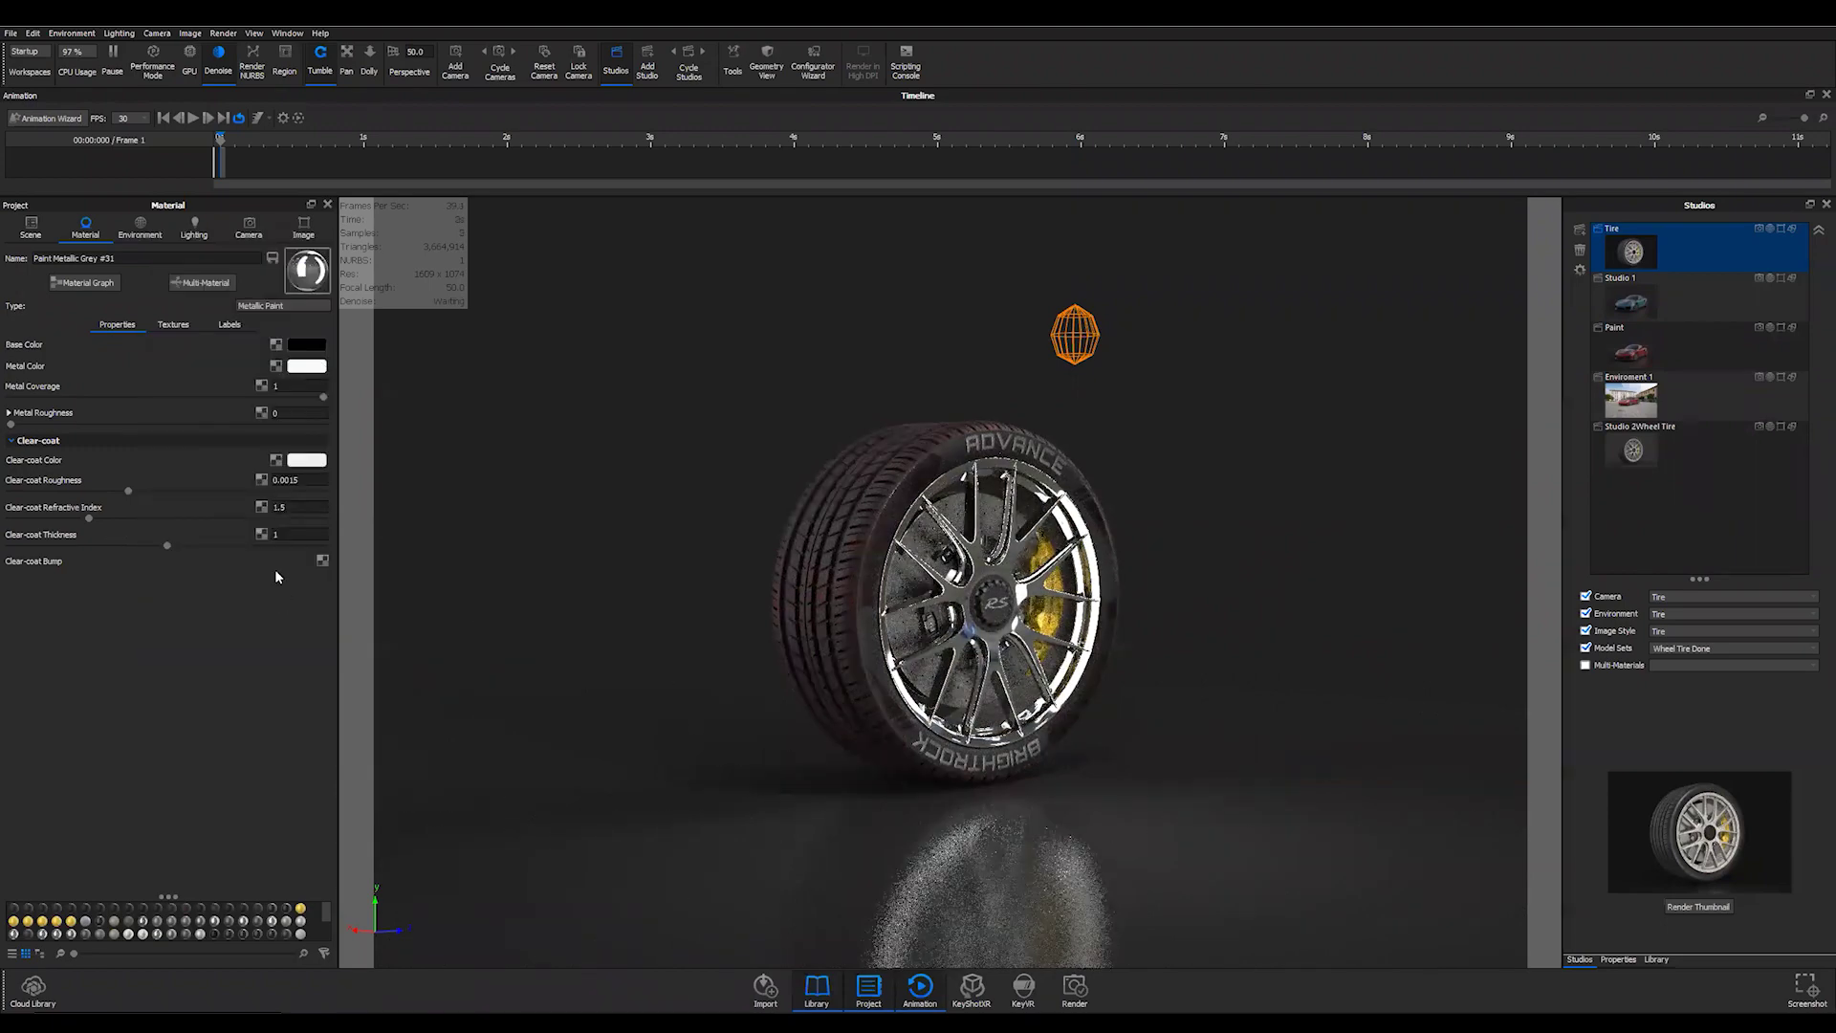
# - Lower the rim paint's metal color to a value of 86%
pyautogui.click(306, 365)
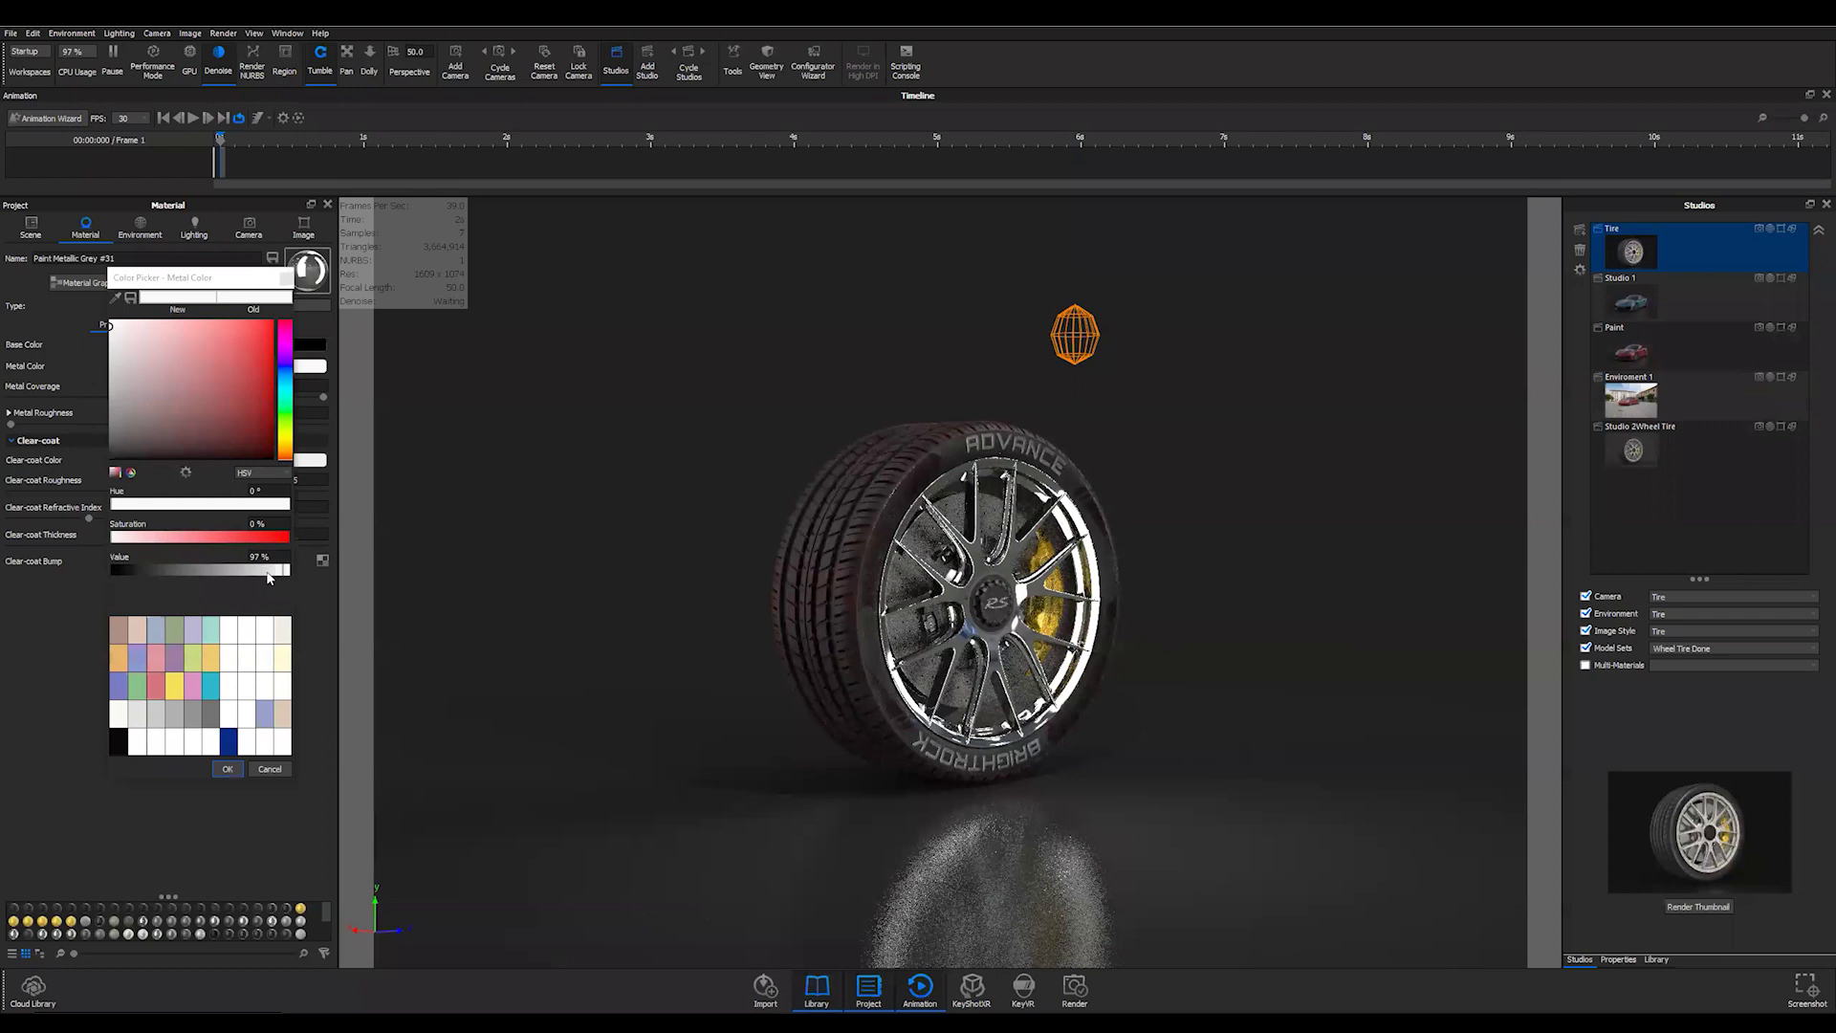
pyautogui.click(269, 574)
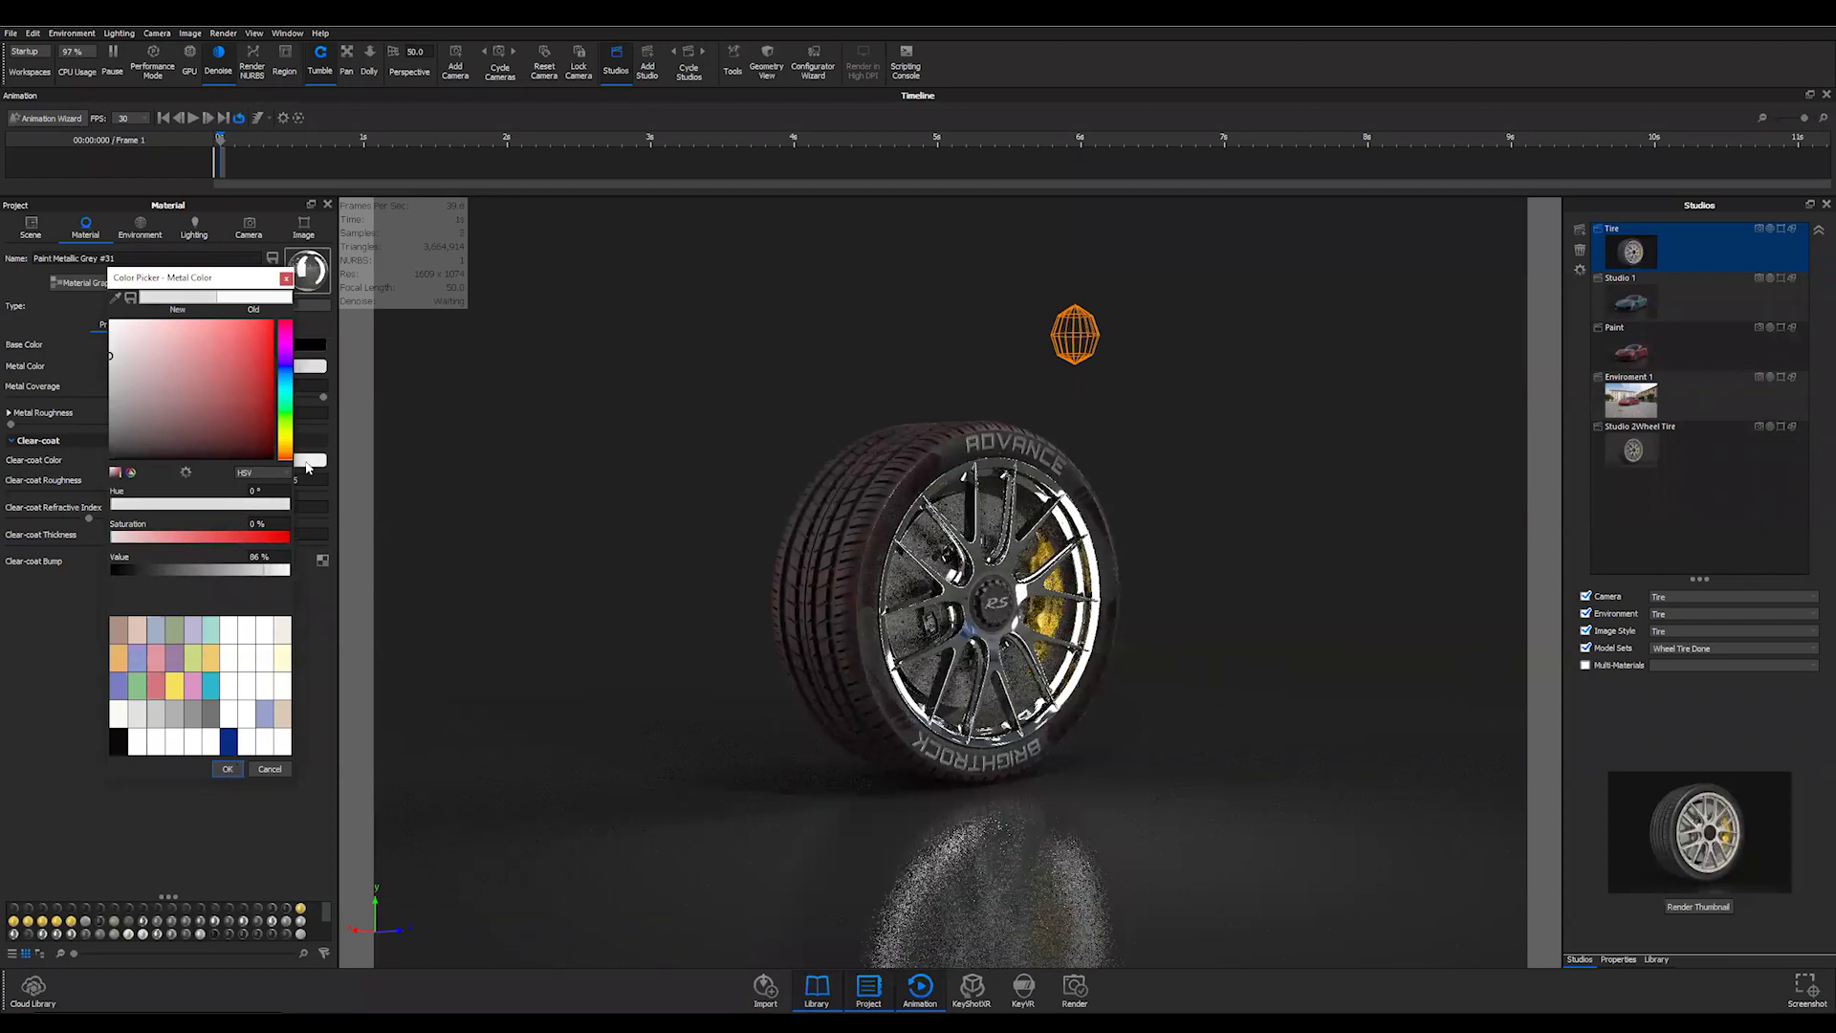
pyautogui.click(230, 768)
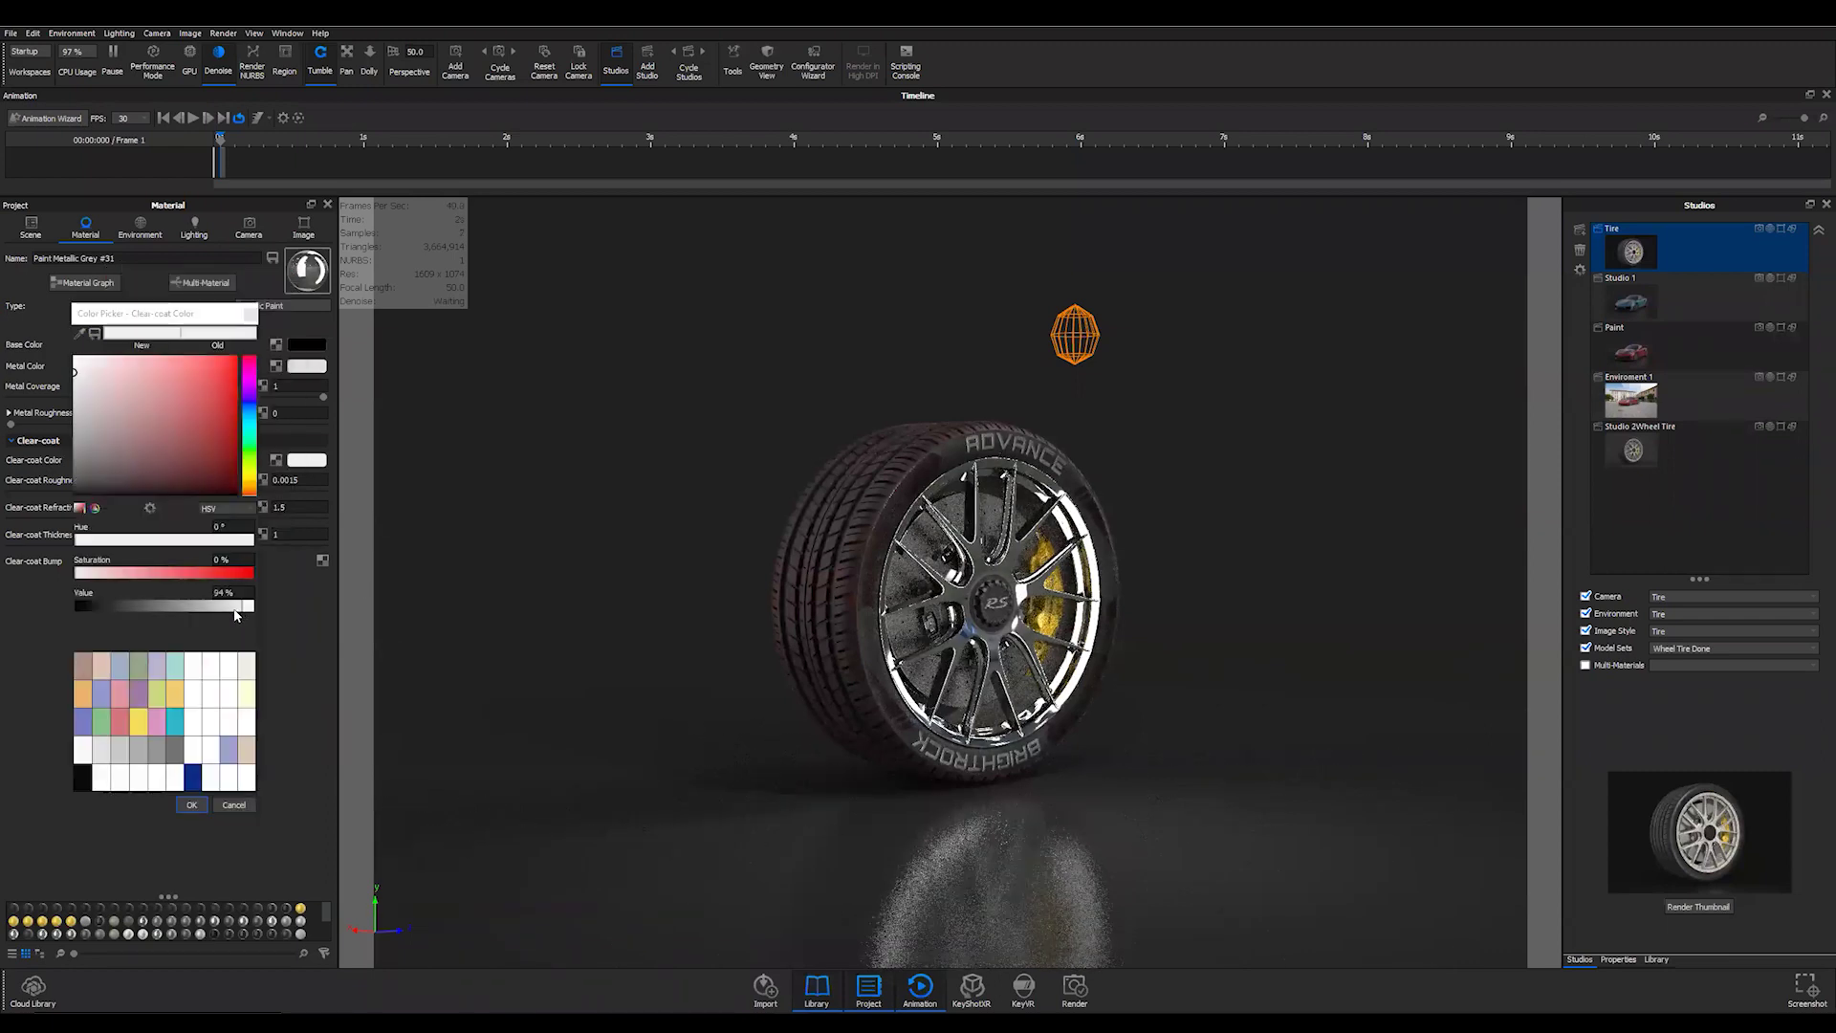
# - Darken the rim paint's clear-coat color to a value of 76%
pyautogui.click(174, 606)
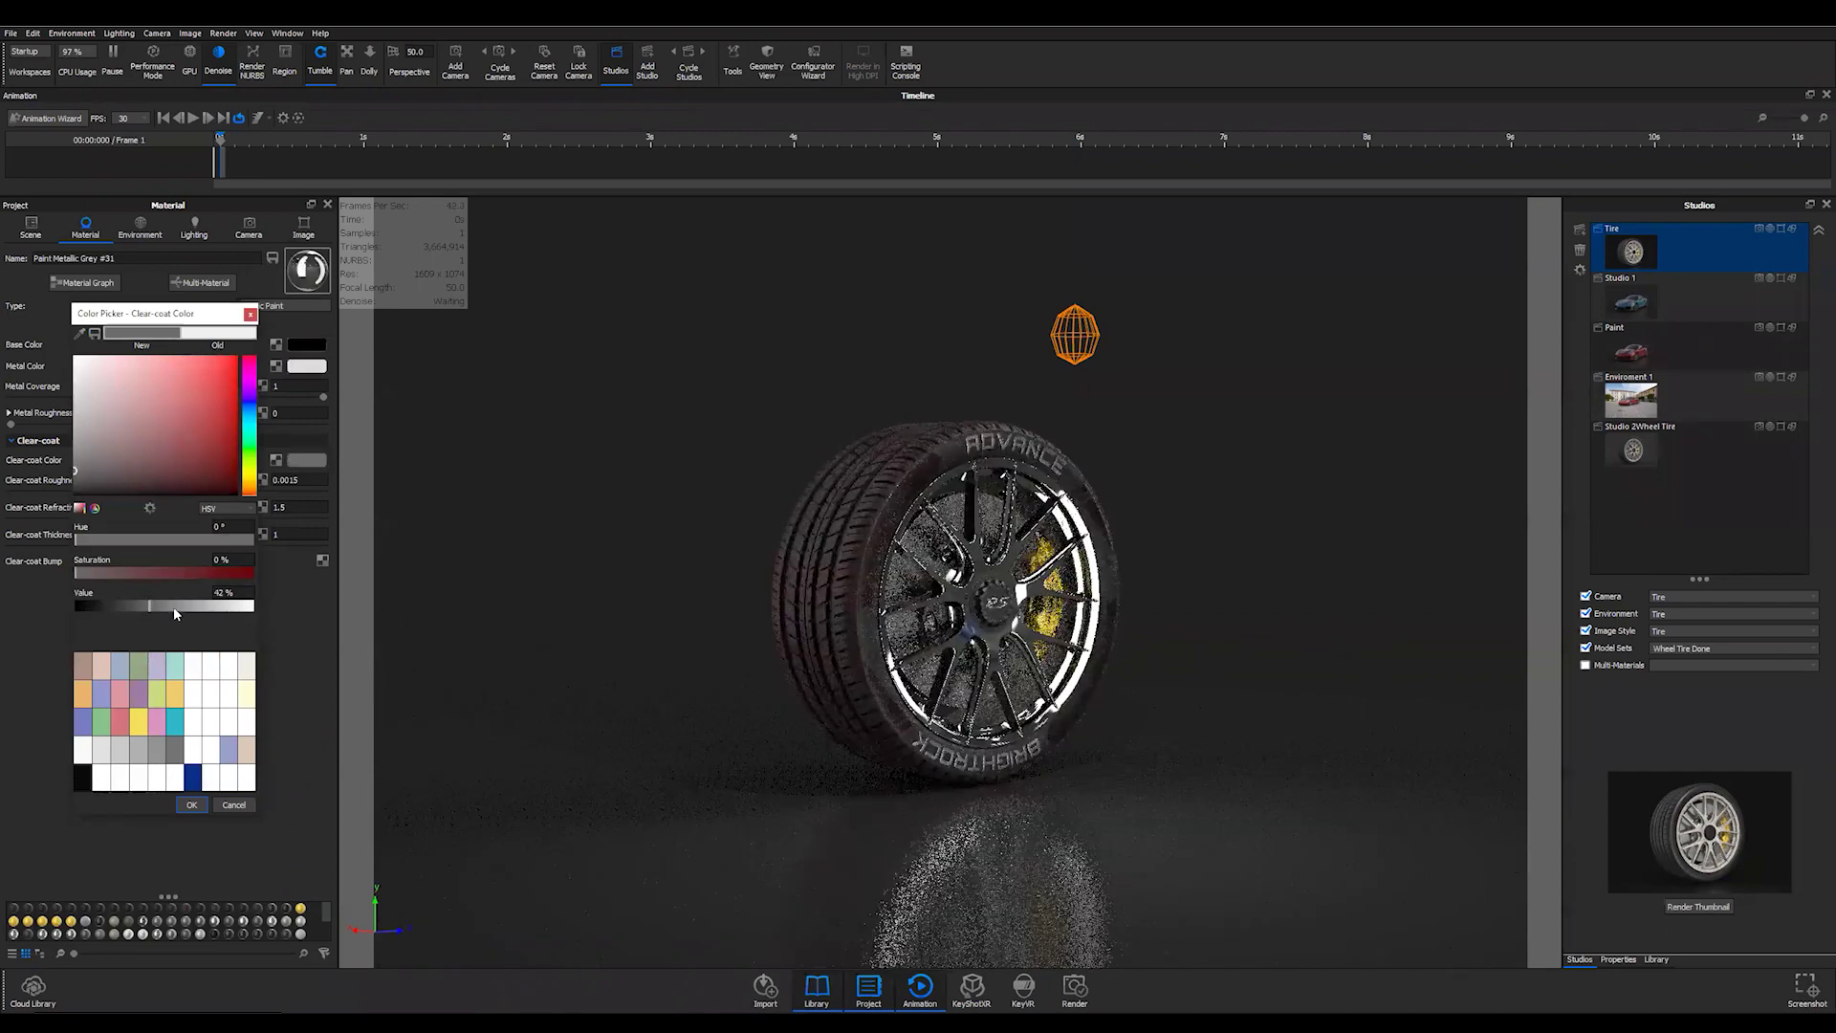
pyautogui.click(216, 600)
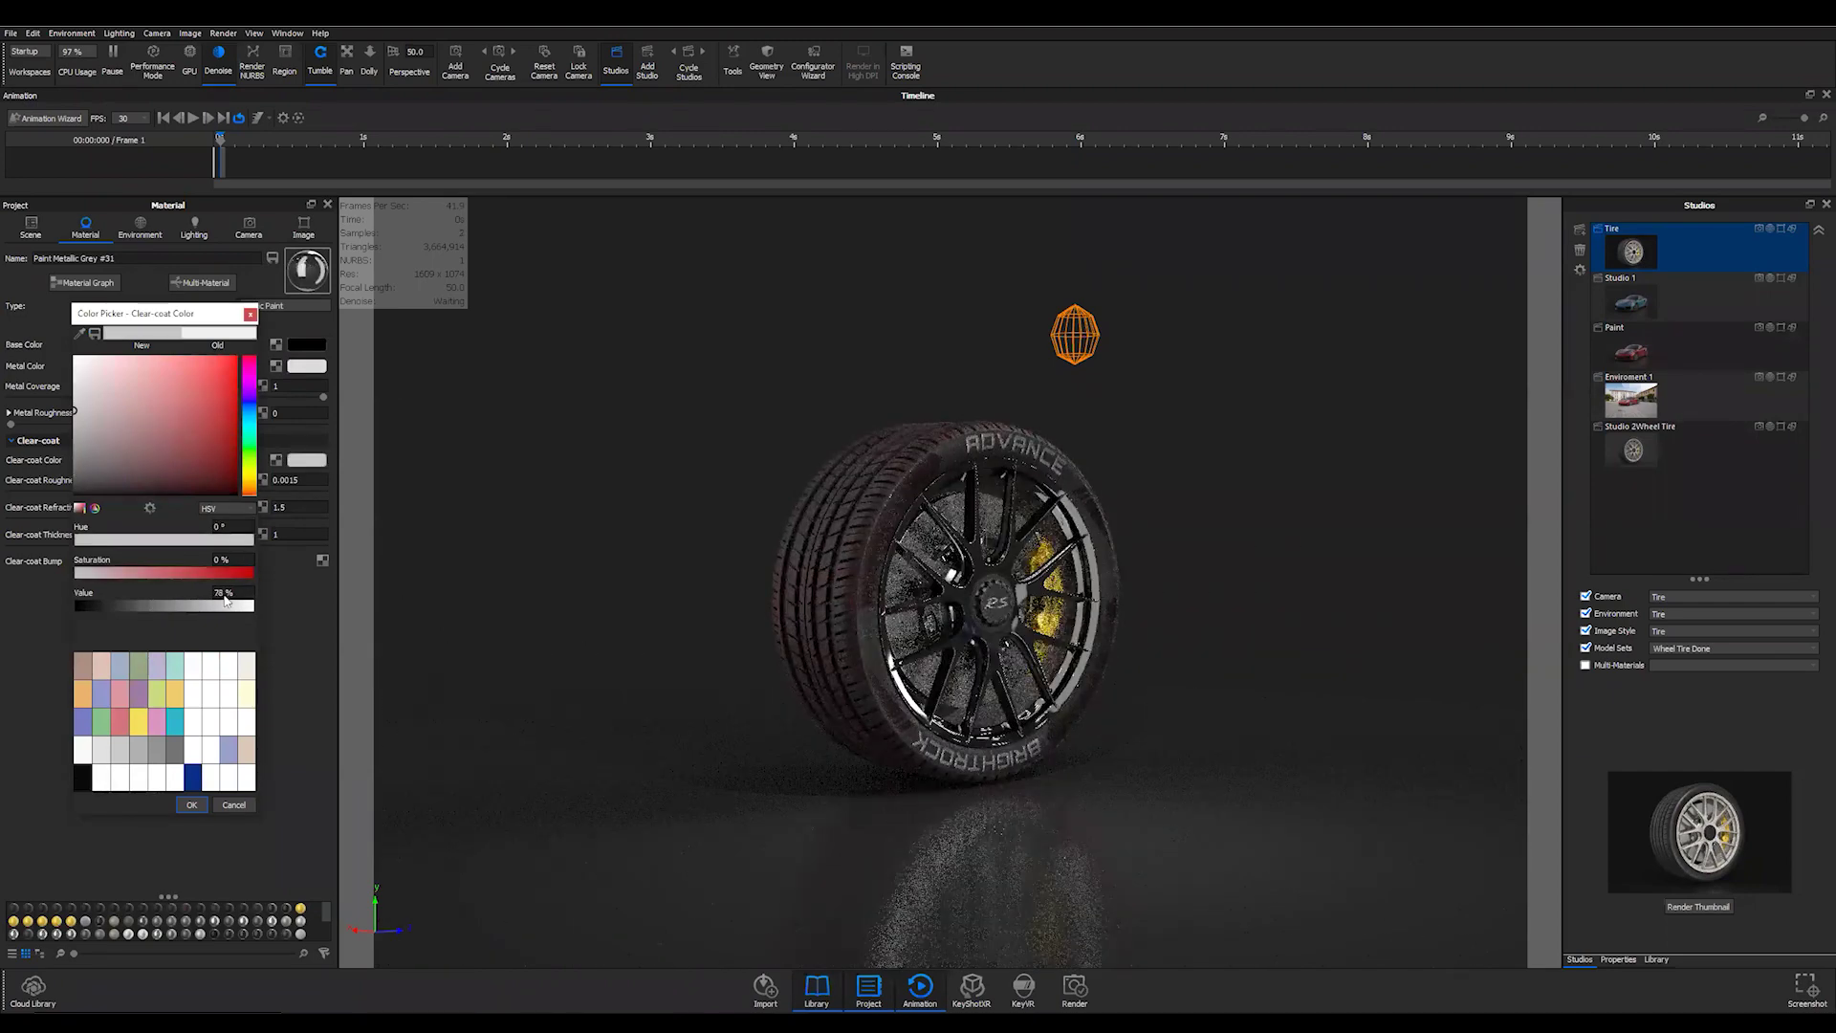
pyautogui.moveTo(214, 598); pyautogui.dragTo(211, 597)
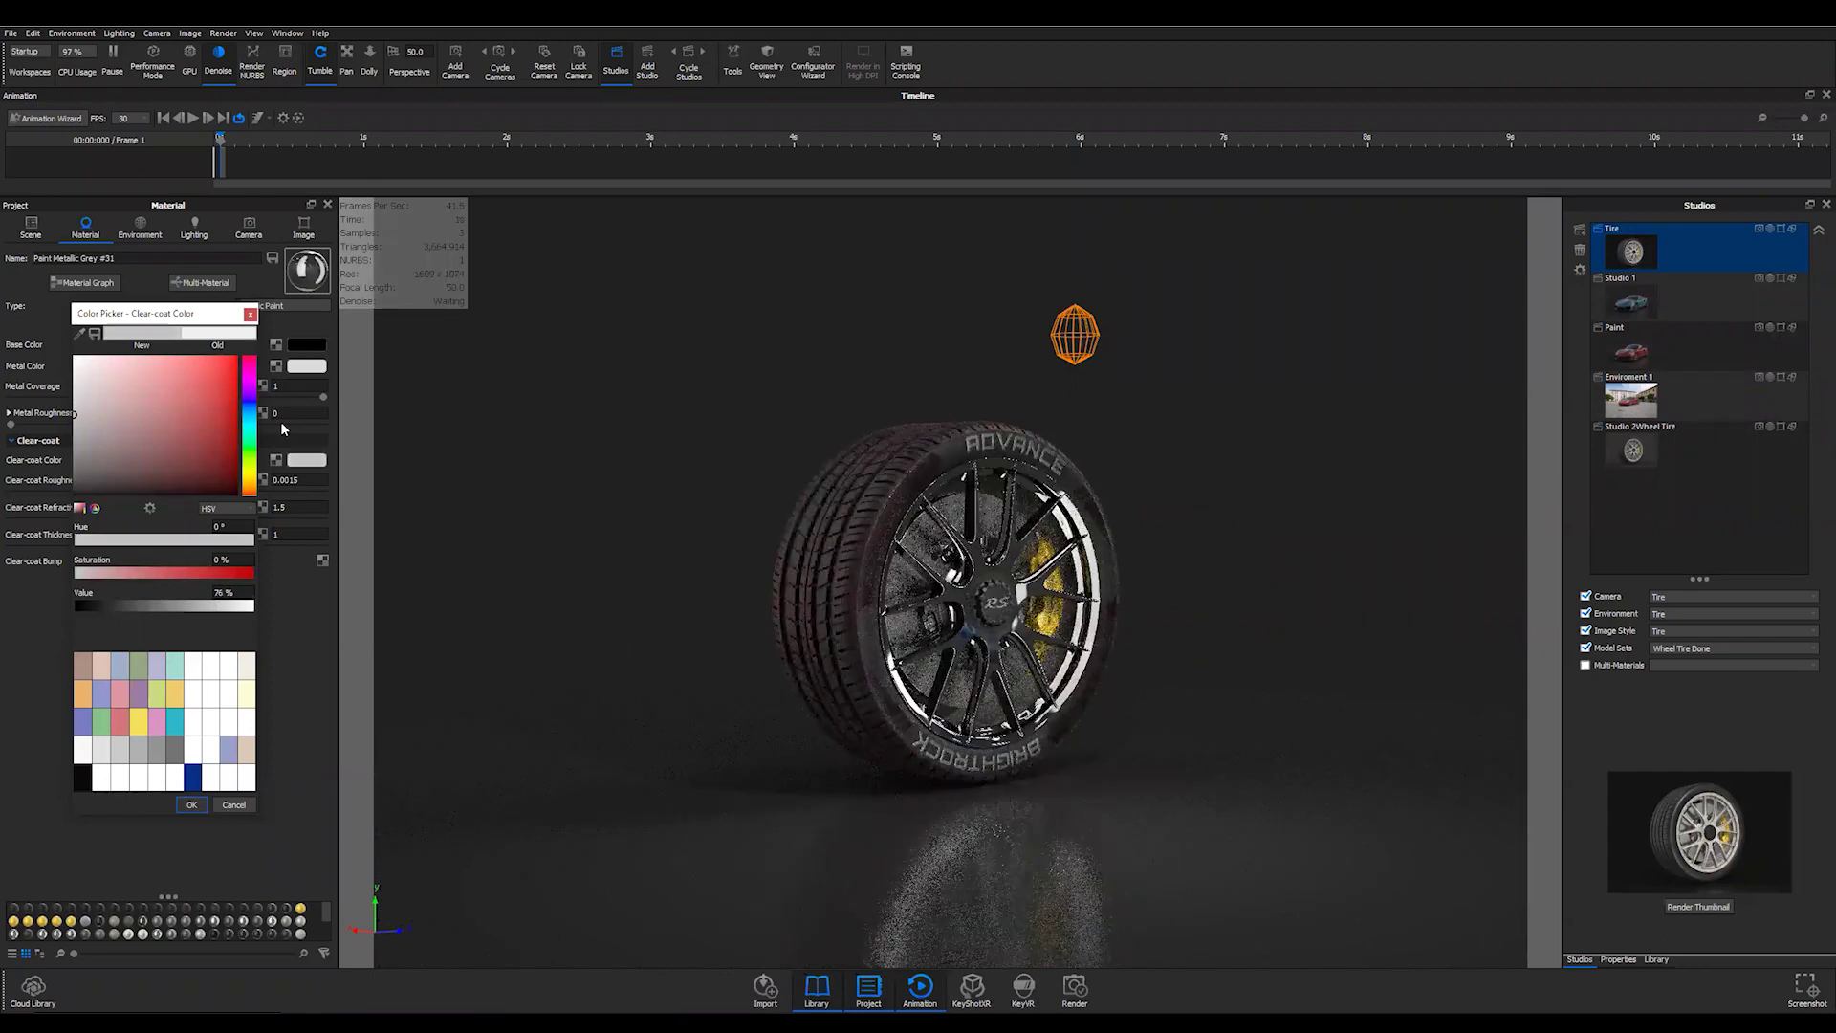
pyautogui.click(192, 804)
# - Lighten the rim paint's base color to near white and inspect the rim at different angles and distances
pyautogui.click(291, 340)
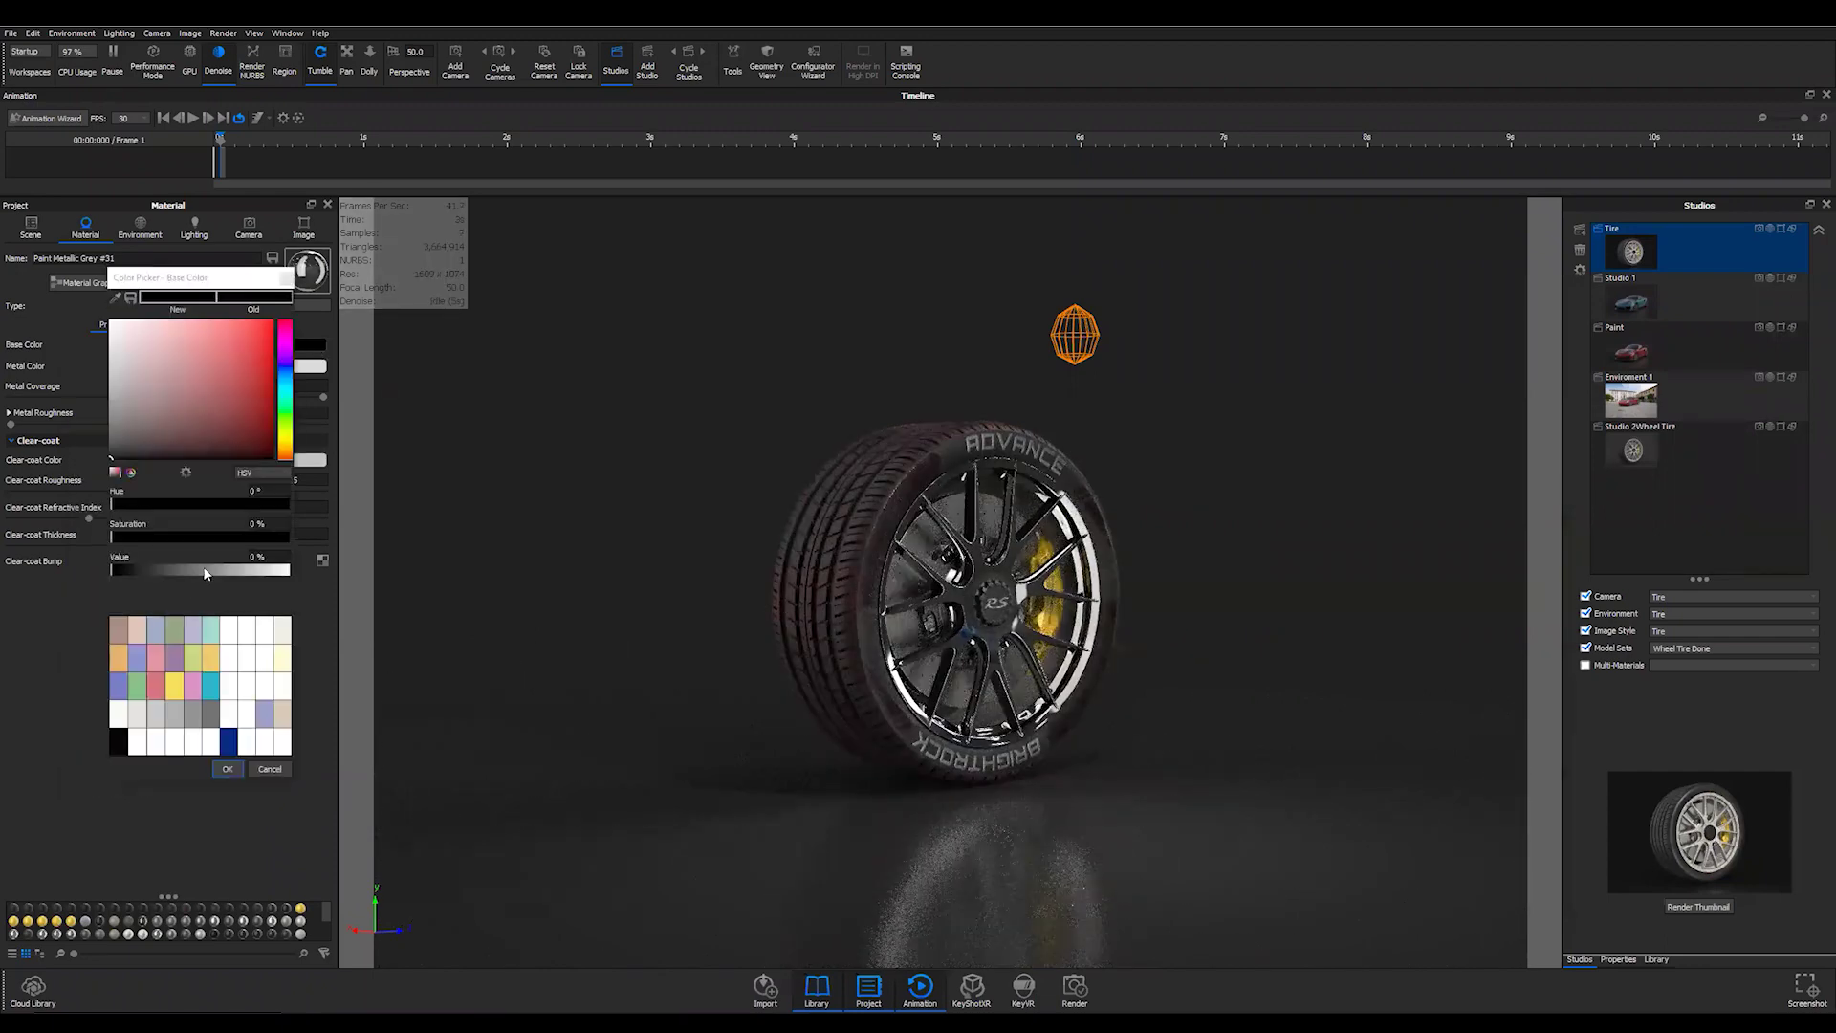
pyautogui.moveTo(213, 572); pyautogui.dragTo(284, 571)
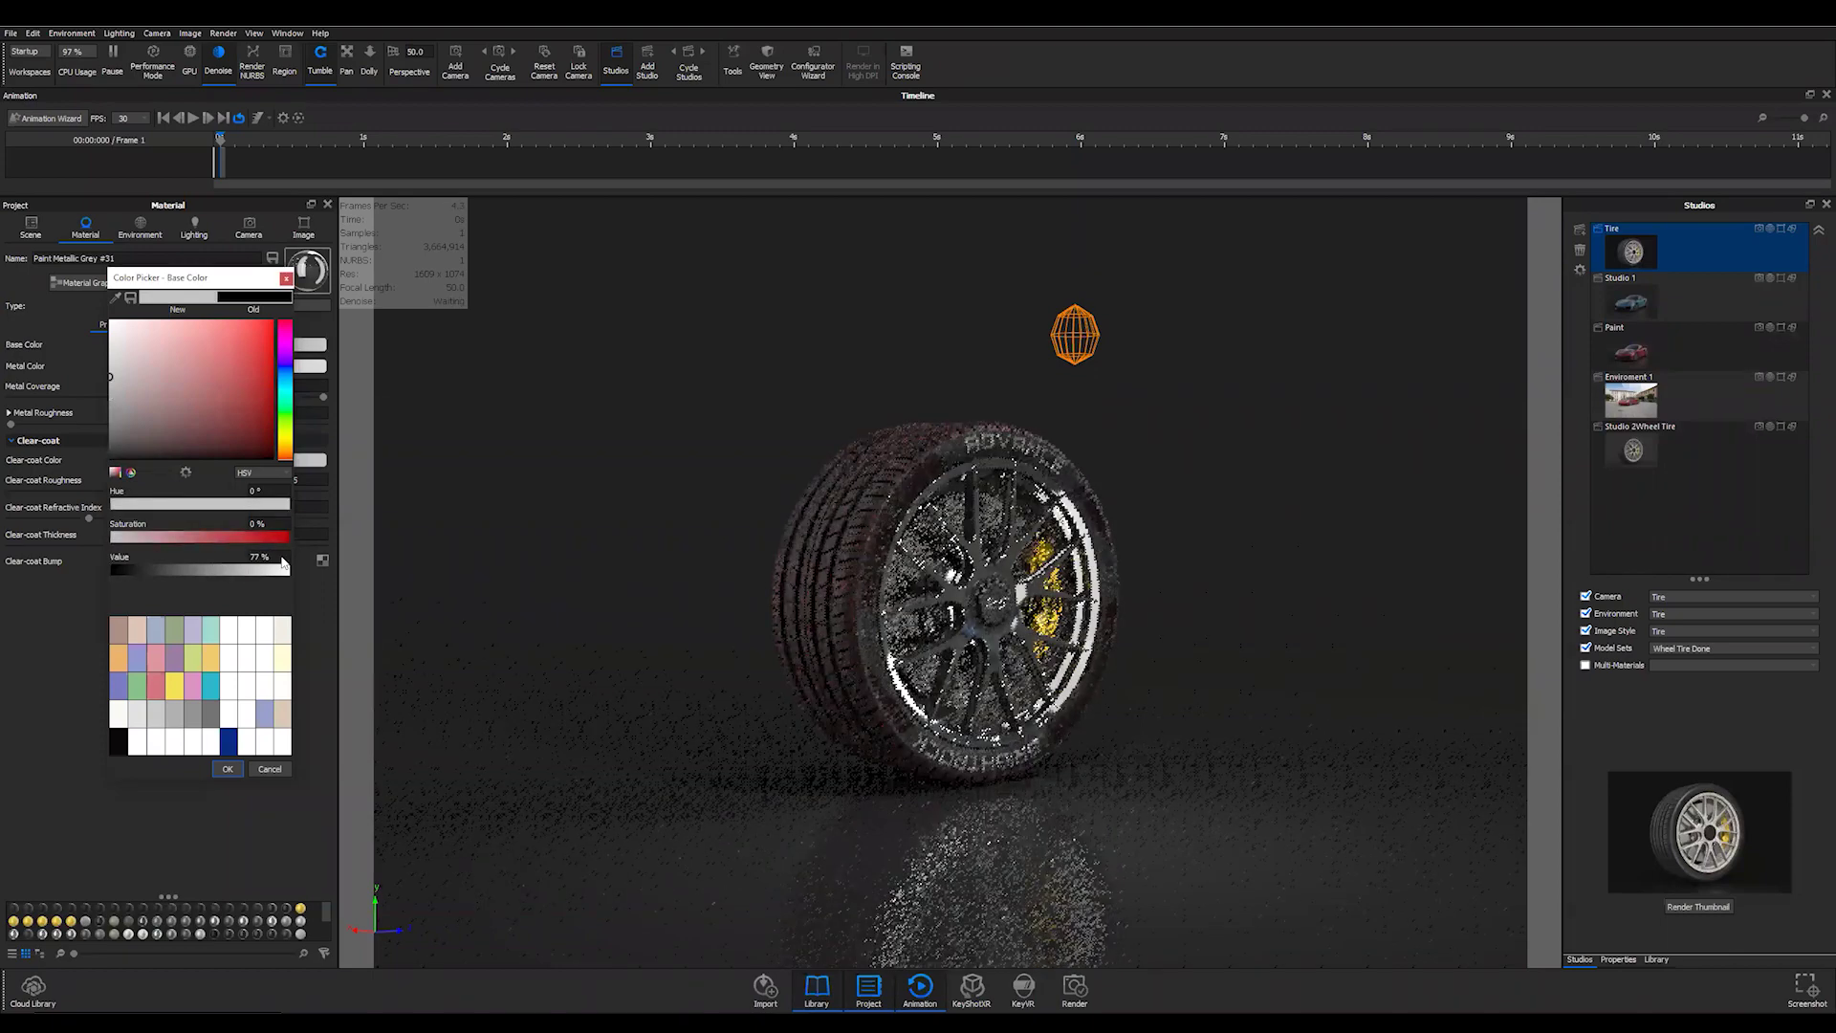
pyautogui.click(234, 769)
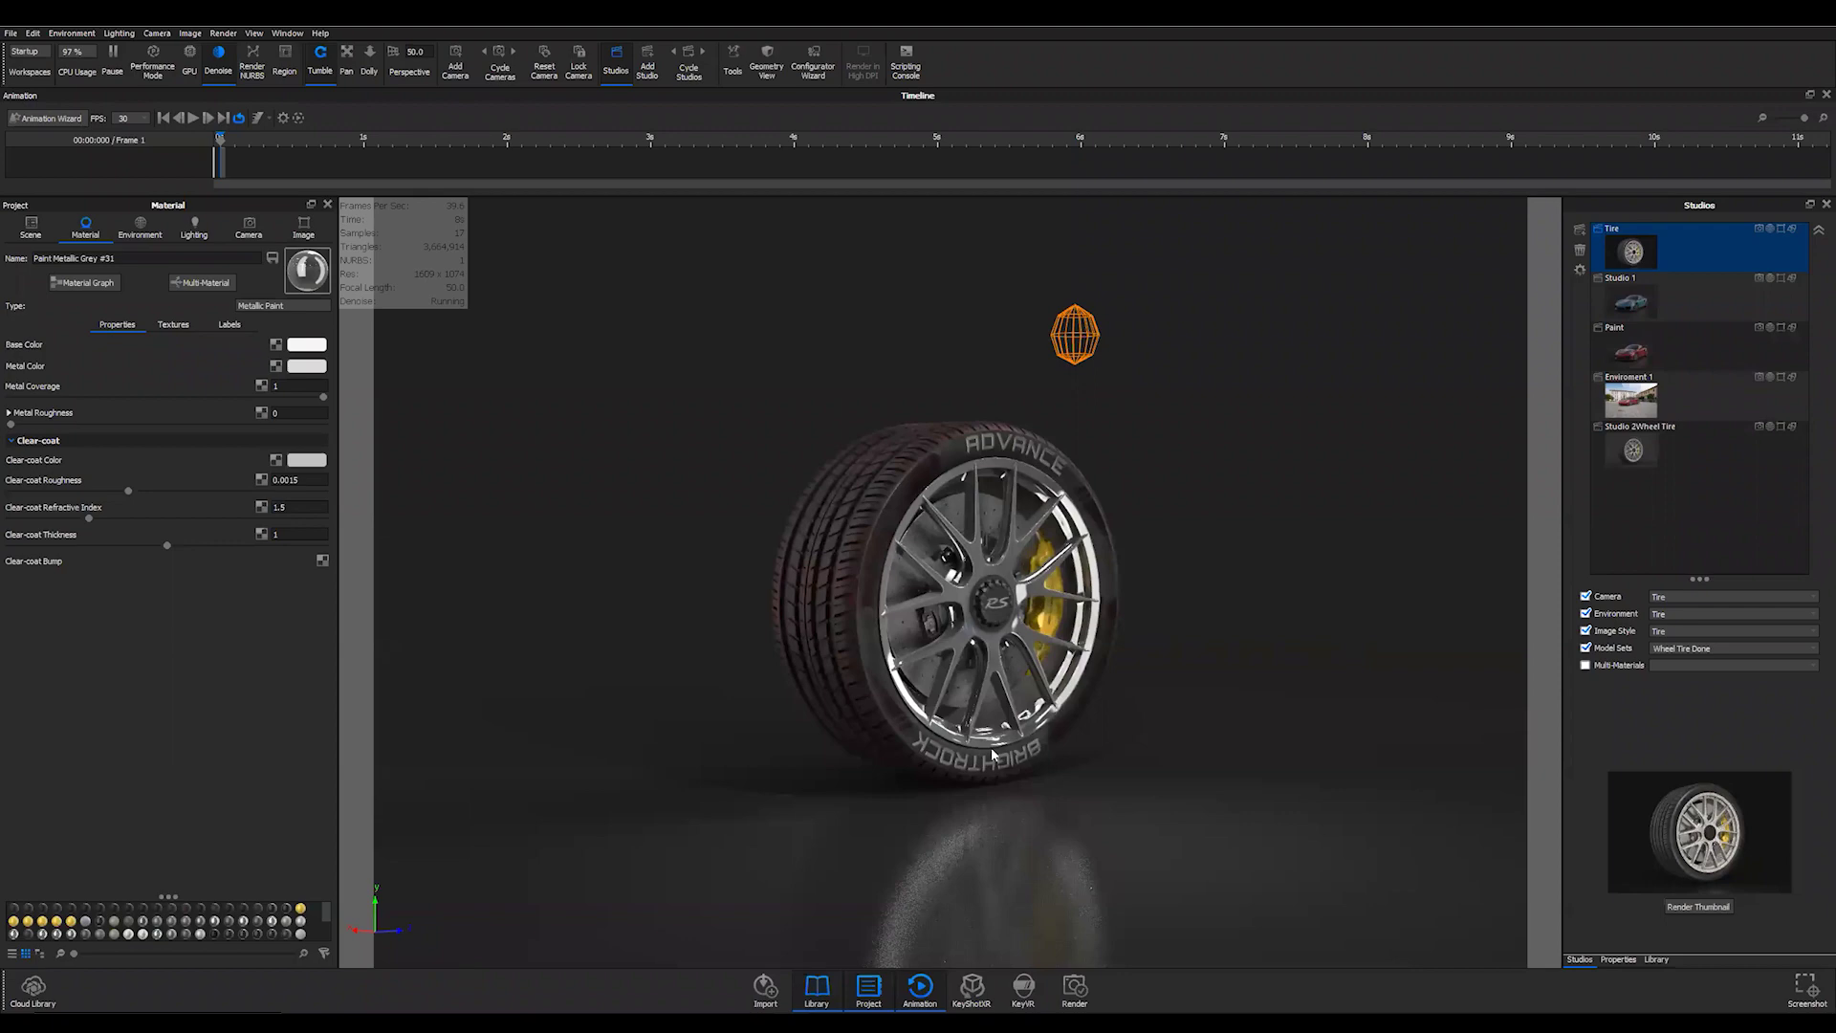
pyautogui.scroll(2, 1131, 526)
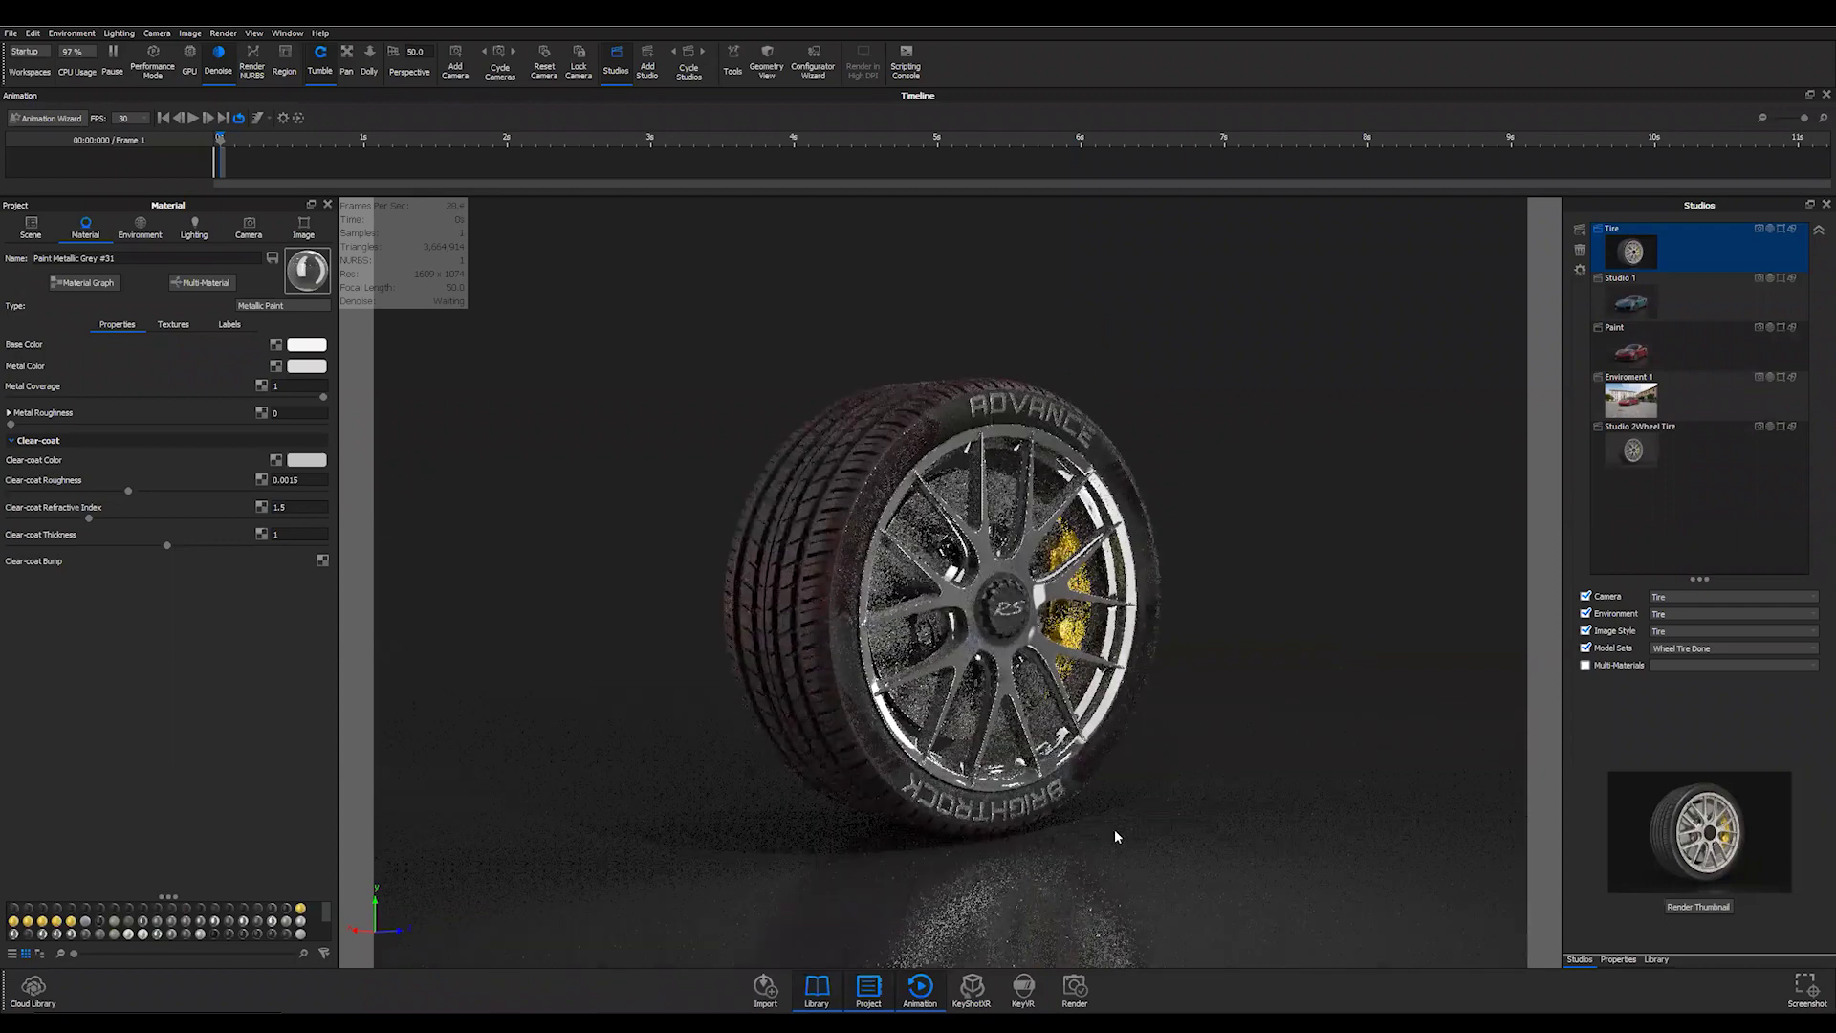
pyautogui.scroll(2, 1117, 837)
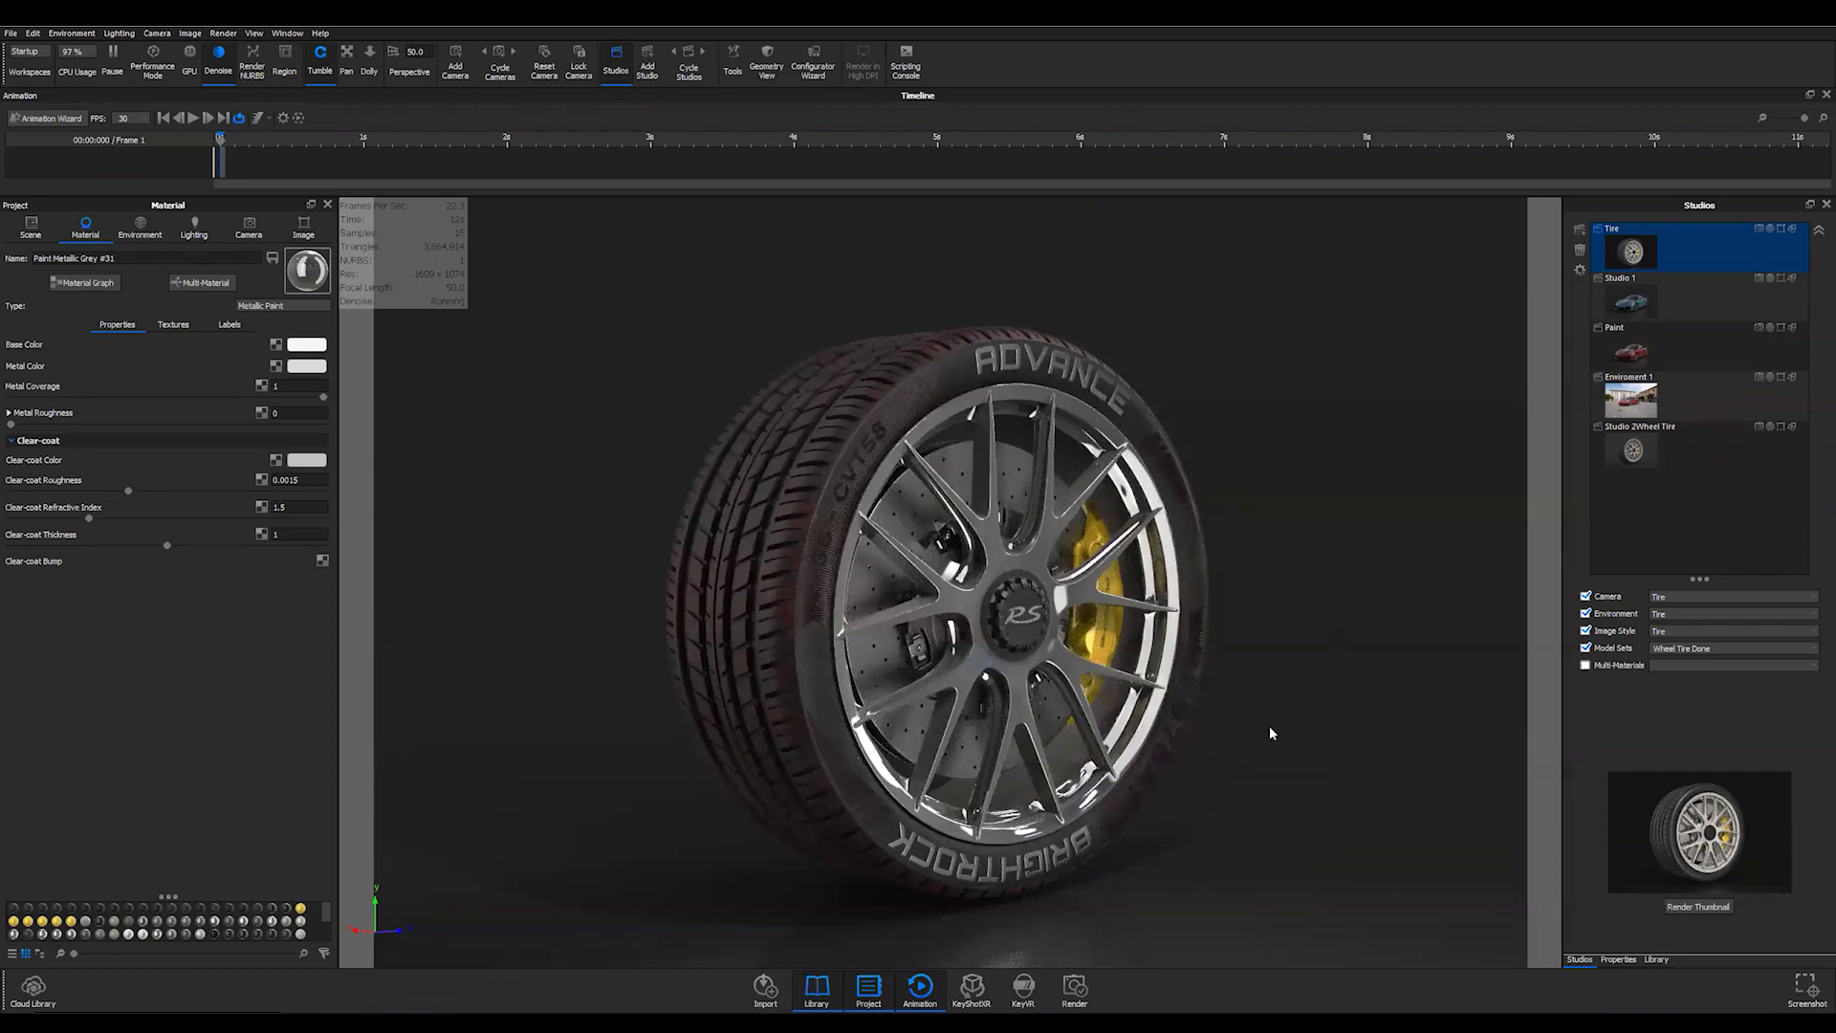
pyautogui.moveTo(603, 721); pyautogui.dragTo(1130, 777)
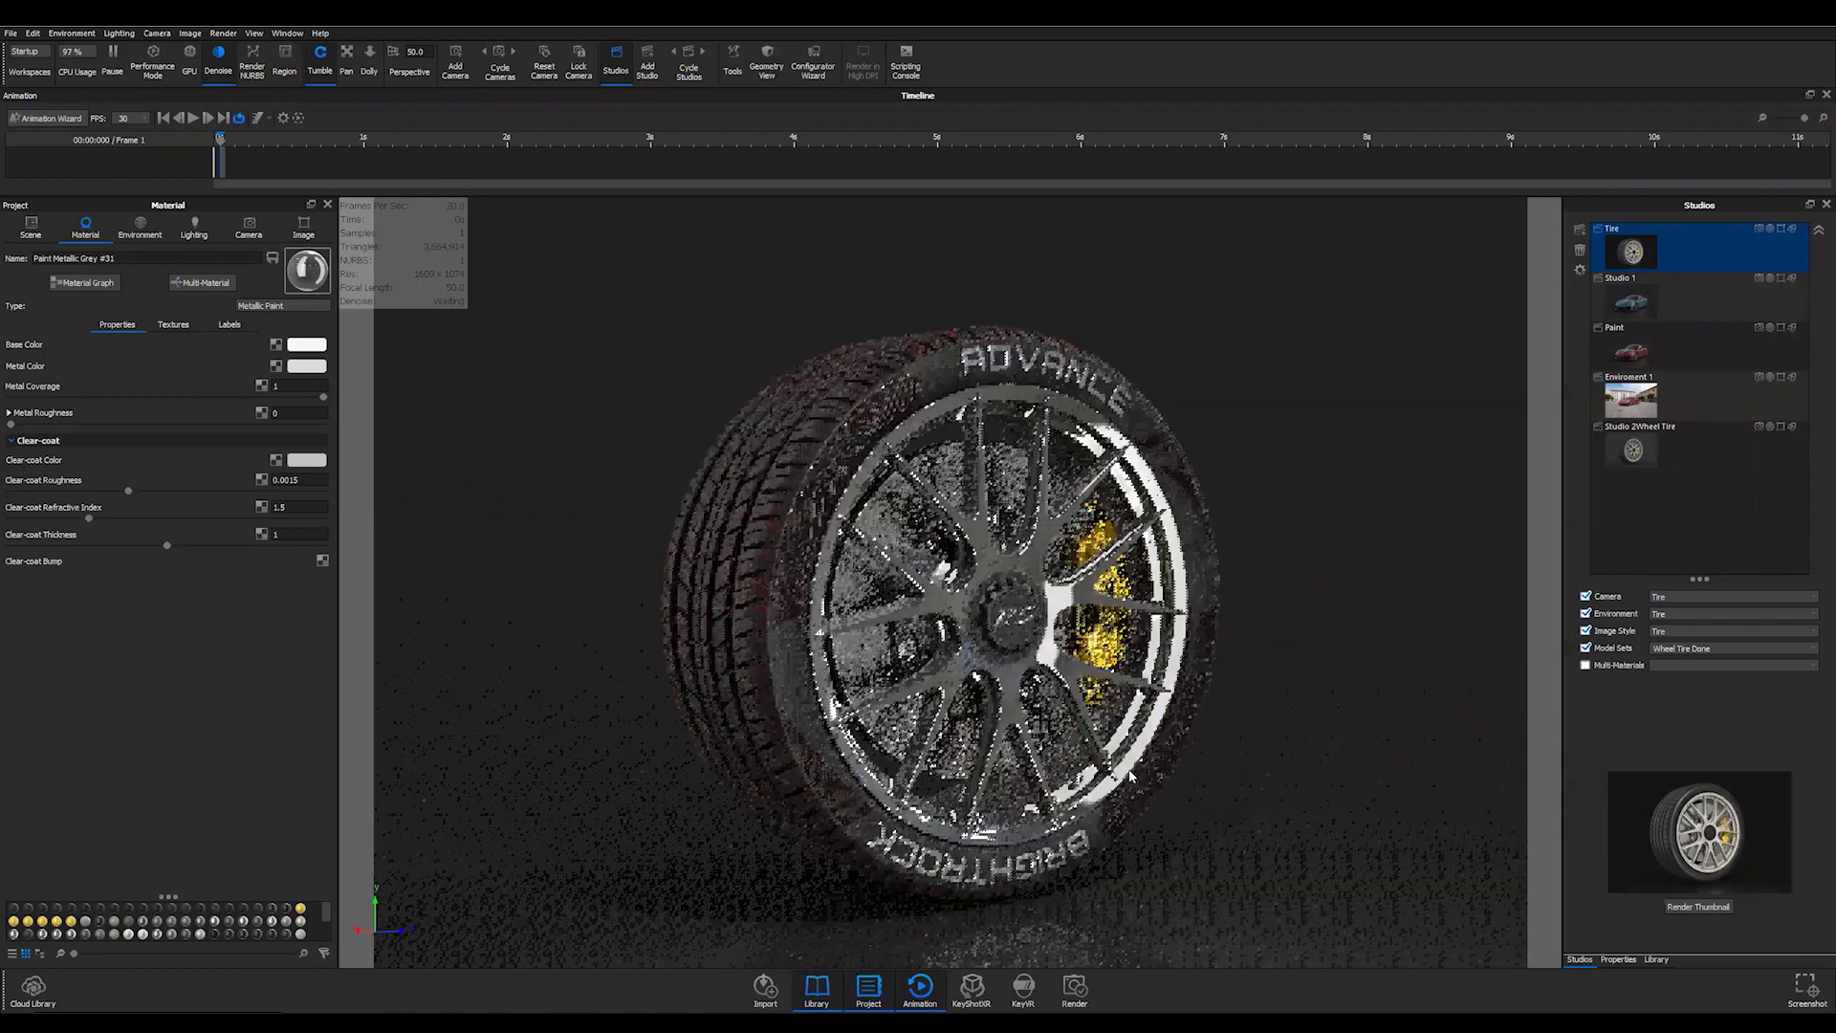
pyautogui.scroll(3, 1131, 776)
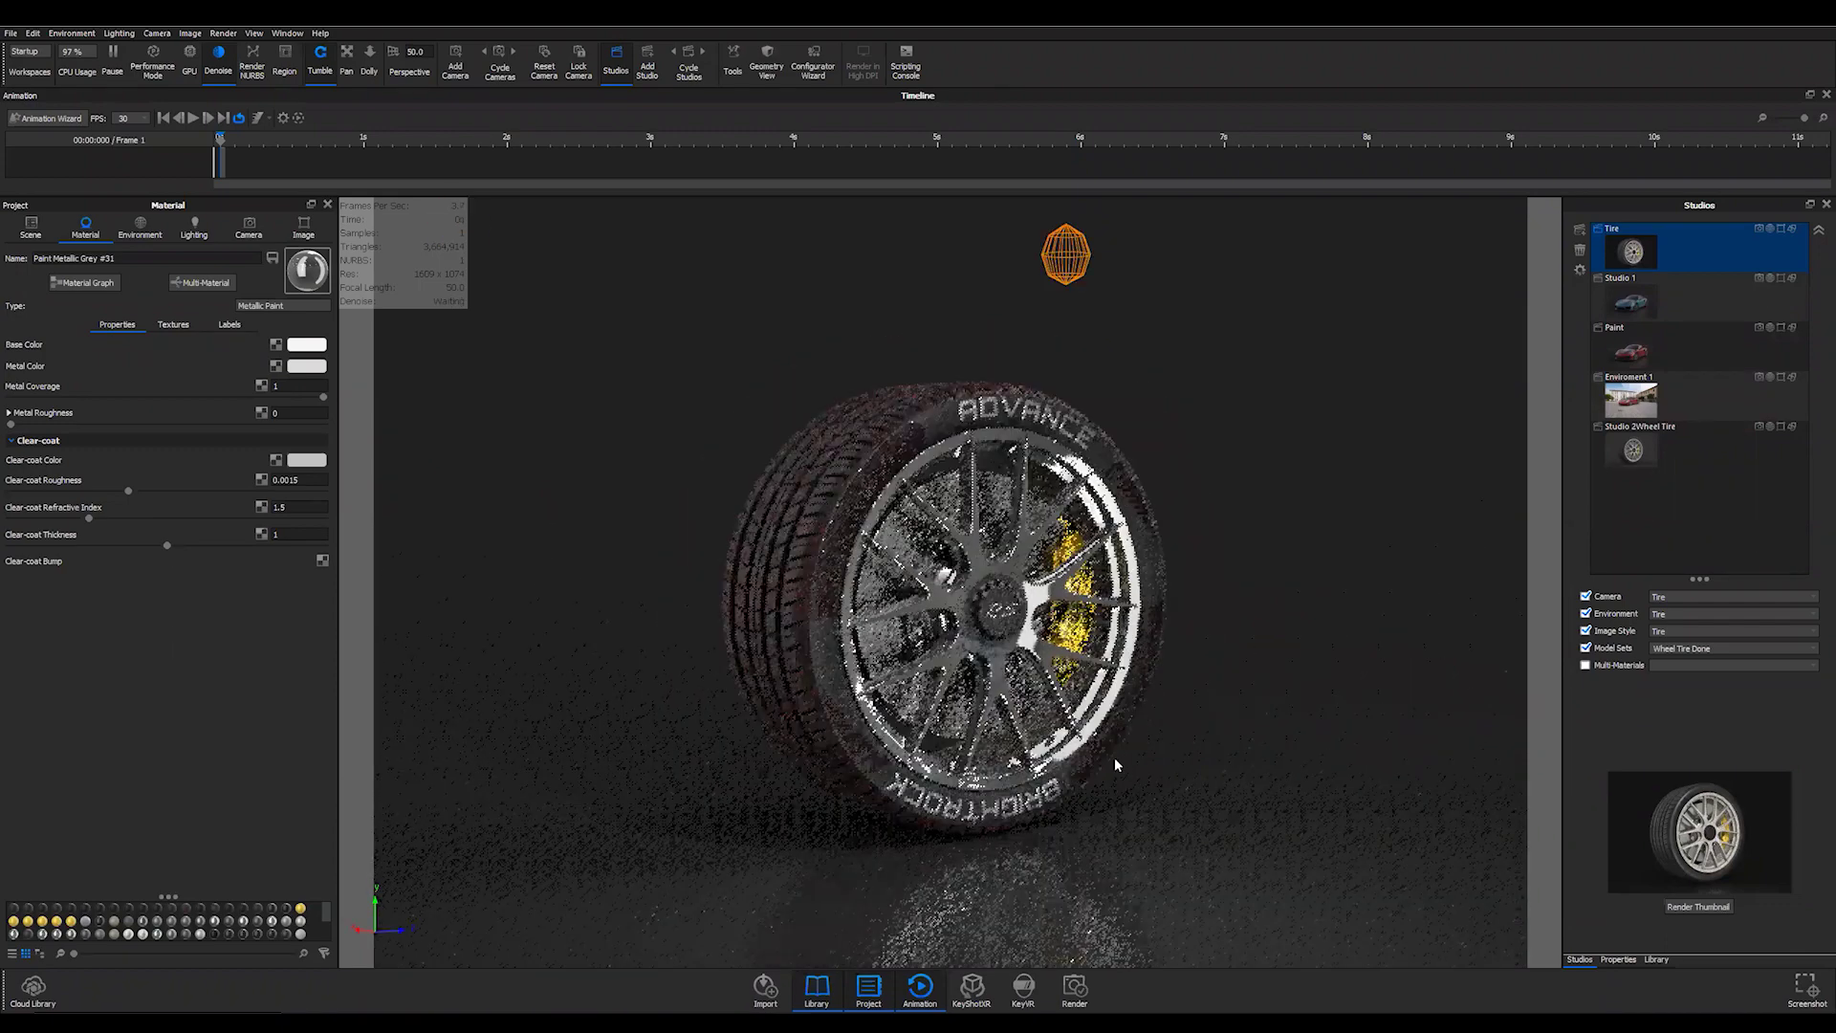
pyautogui.scroll(-4, 1117, 763)
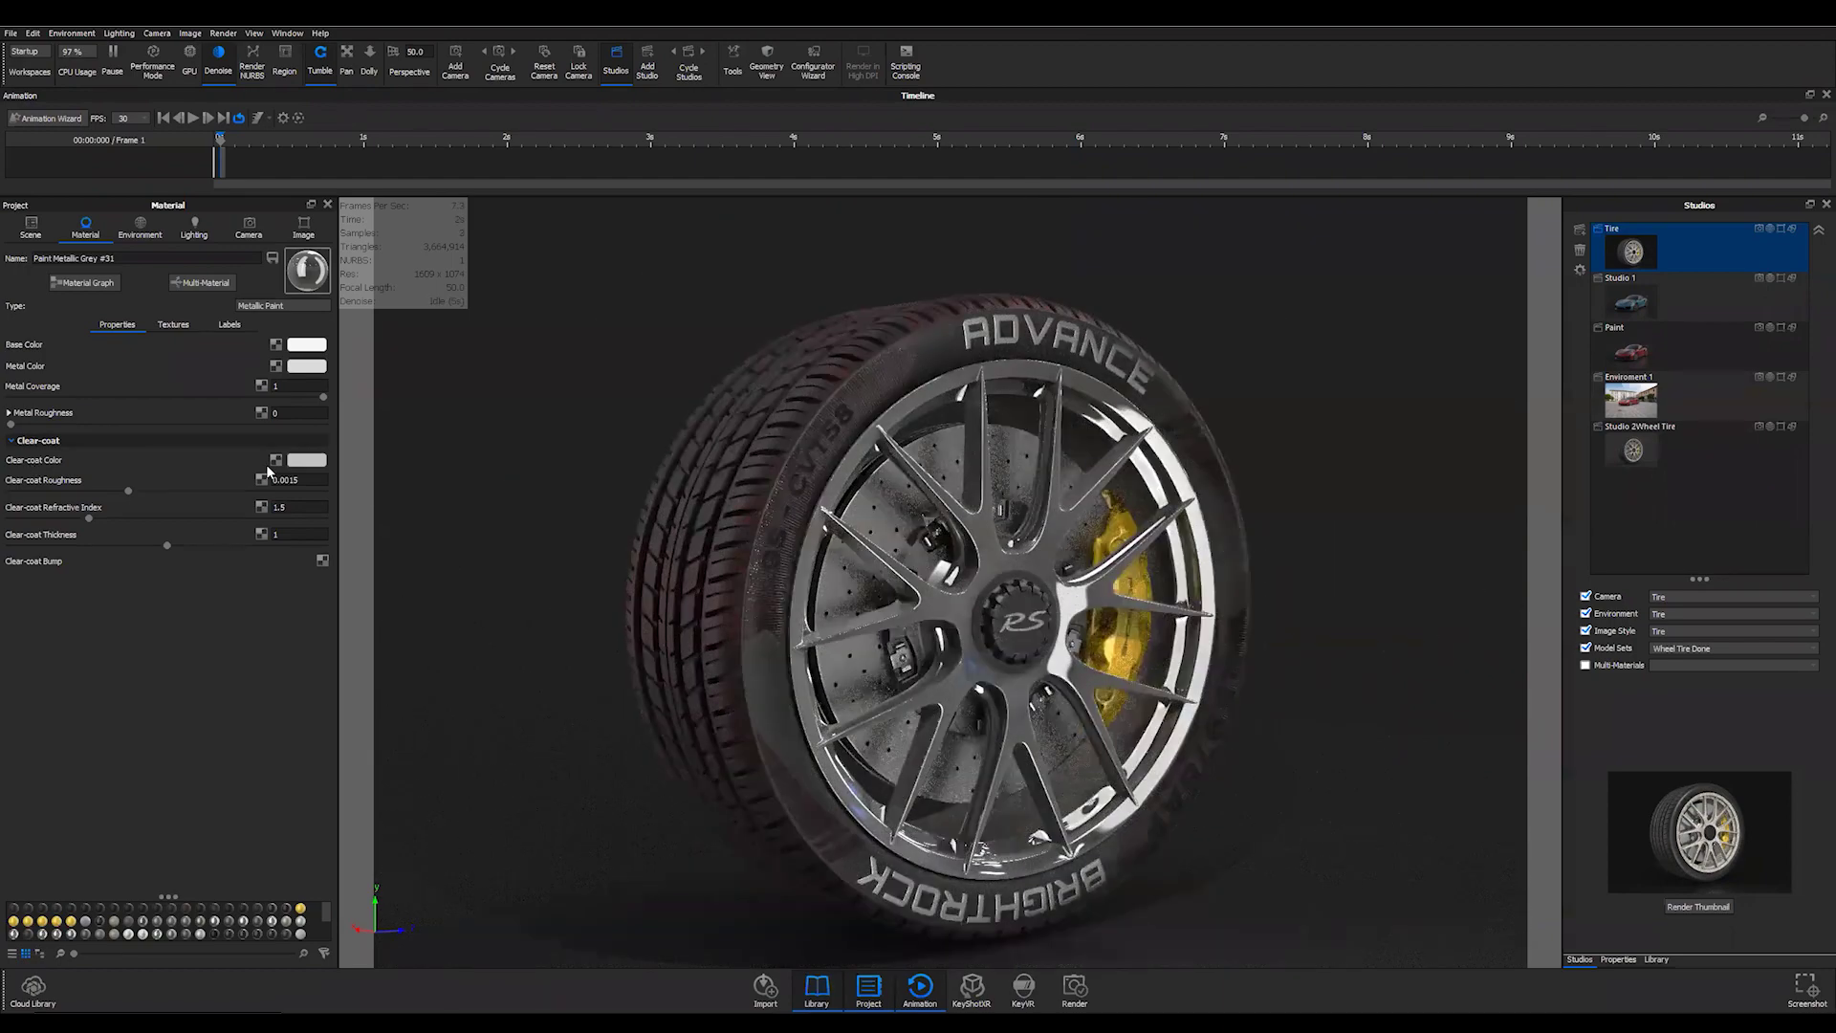
# - Give the rim paint's clear-coat color a light, slightly warm tint with 4% saturation
pyautogui.click(299, 462)
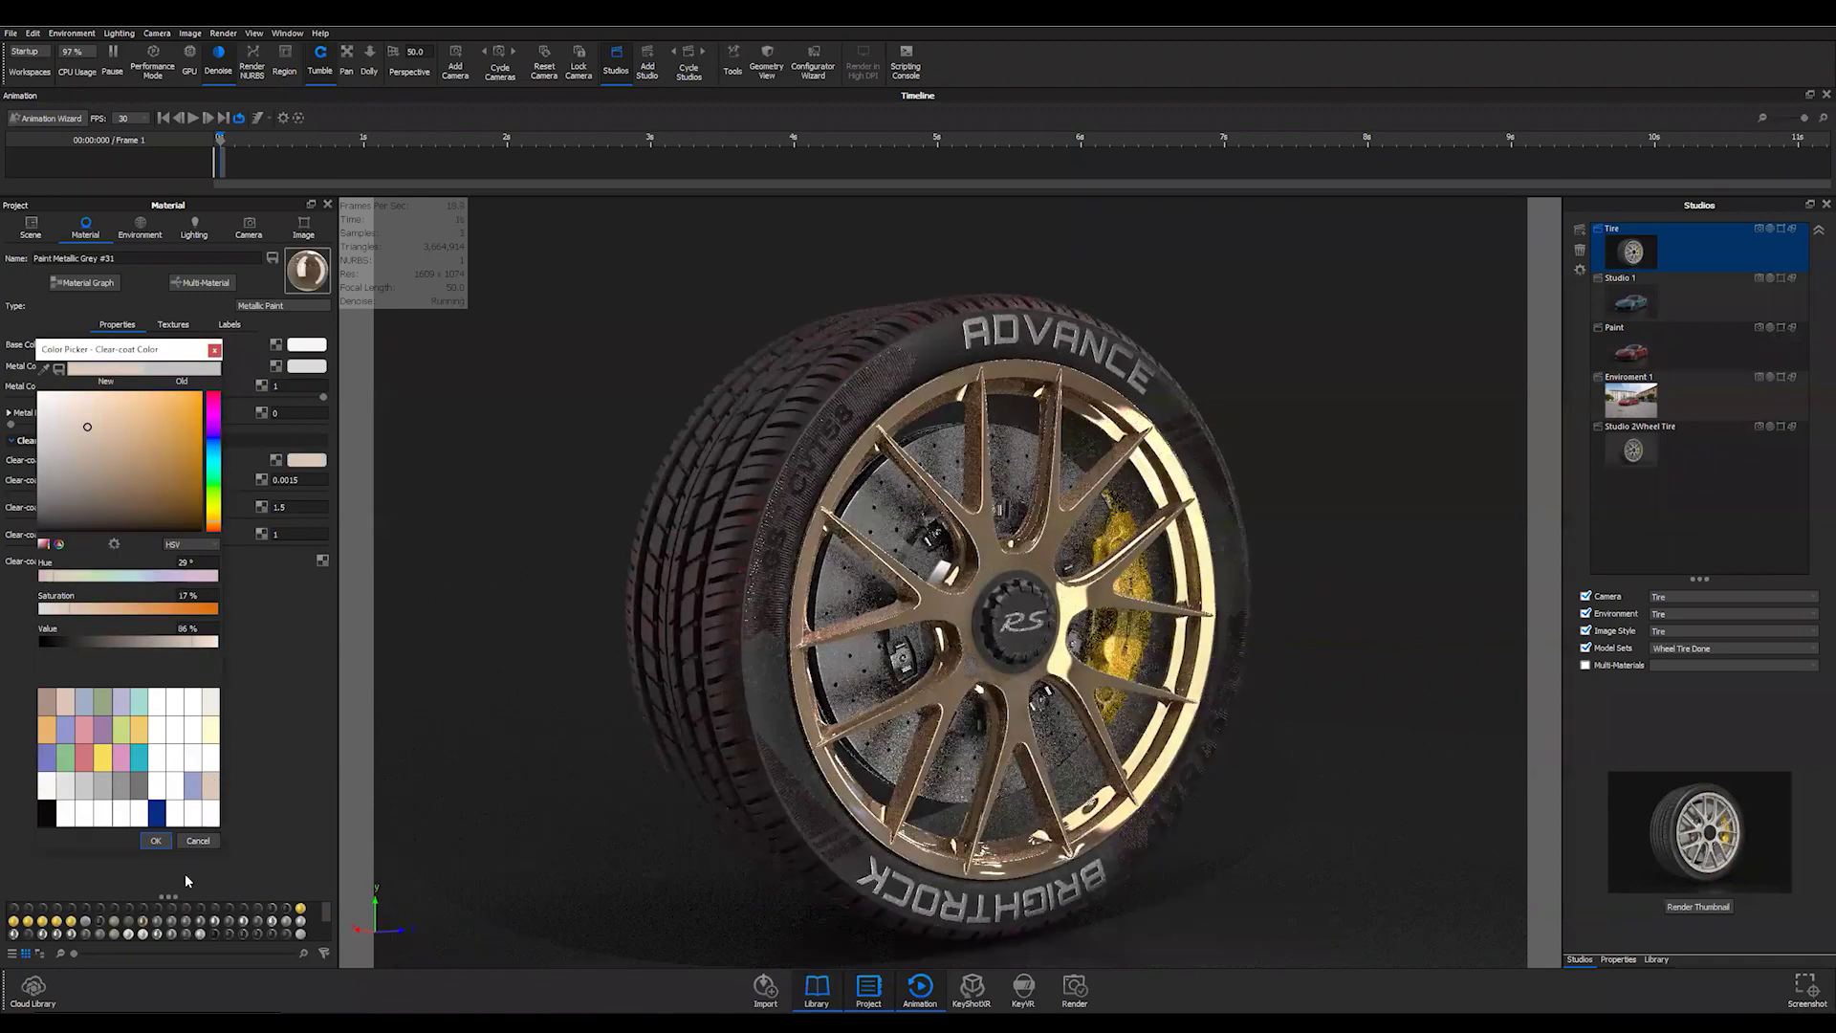
pyautogui.moveTo(535, 698); pyautogui.dragTo(583, 694)
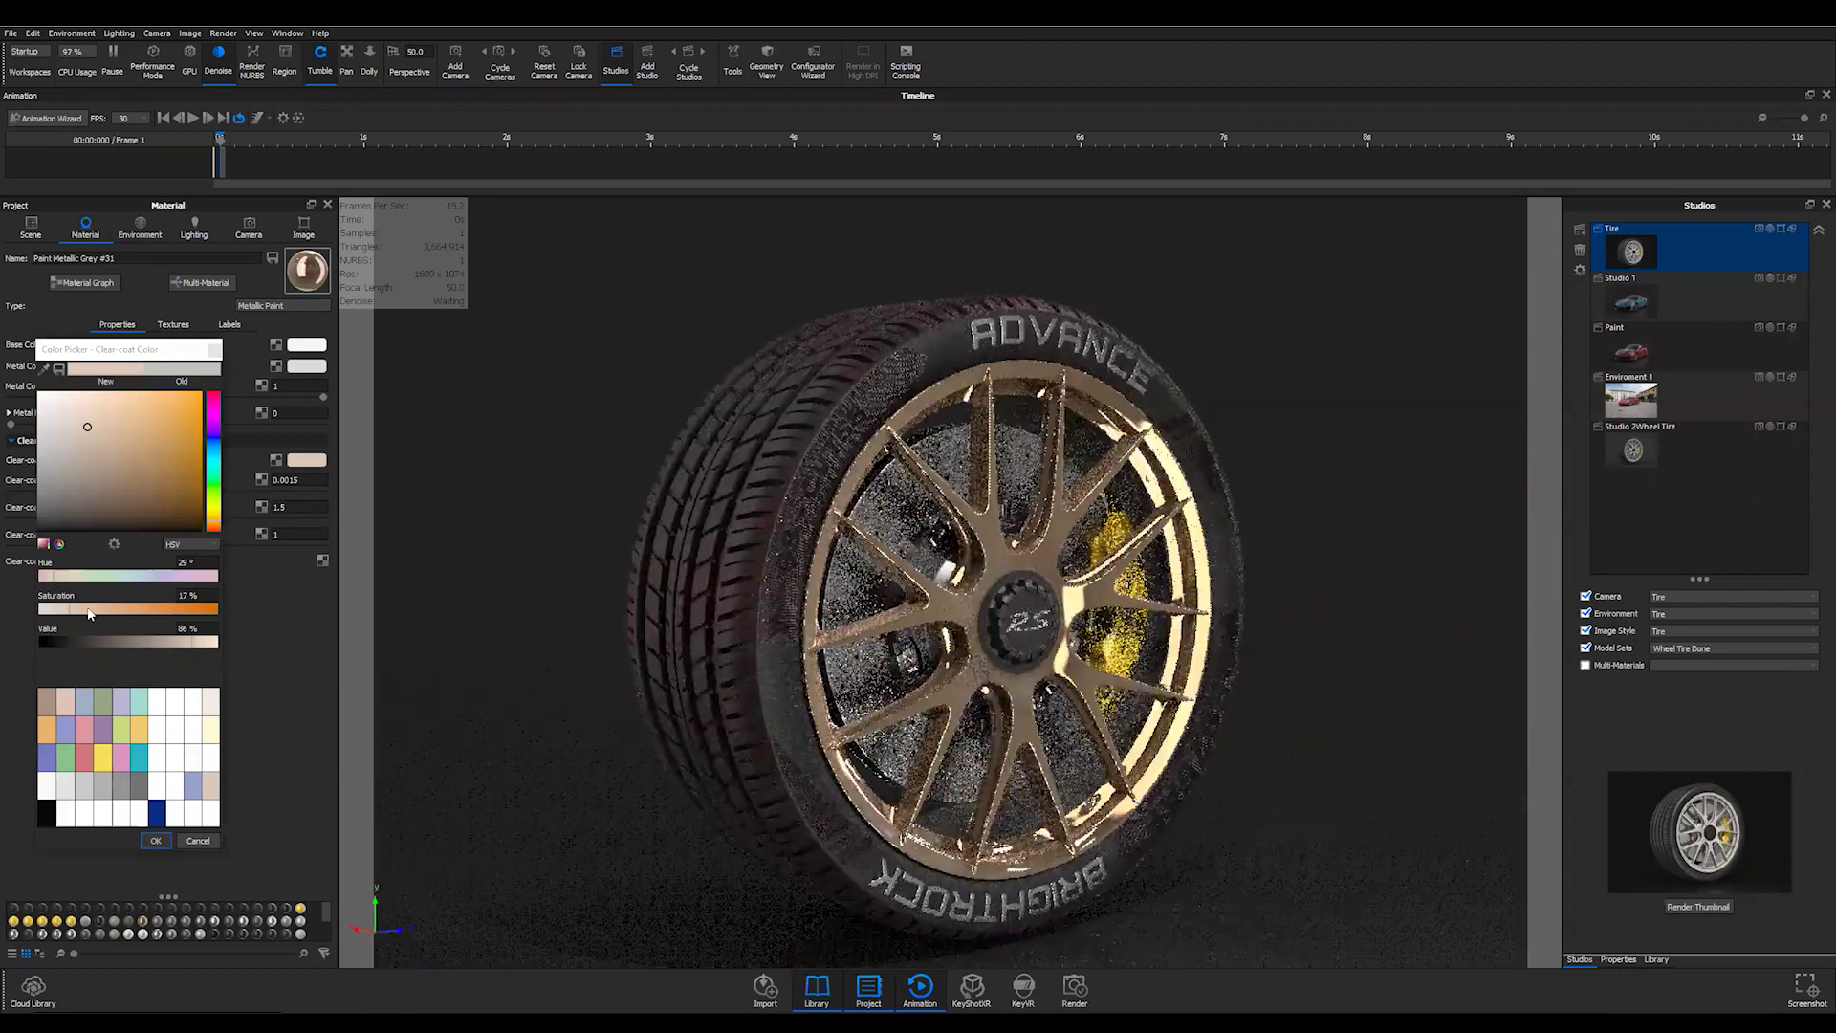
pyautogui.click(50, 613)
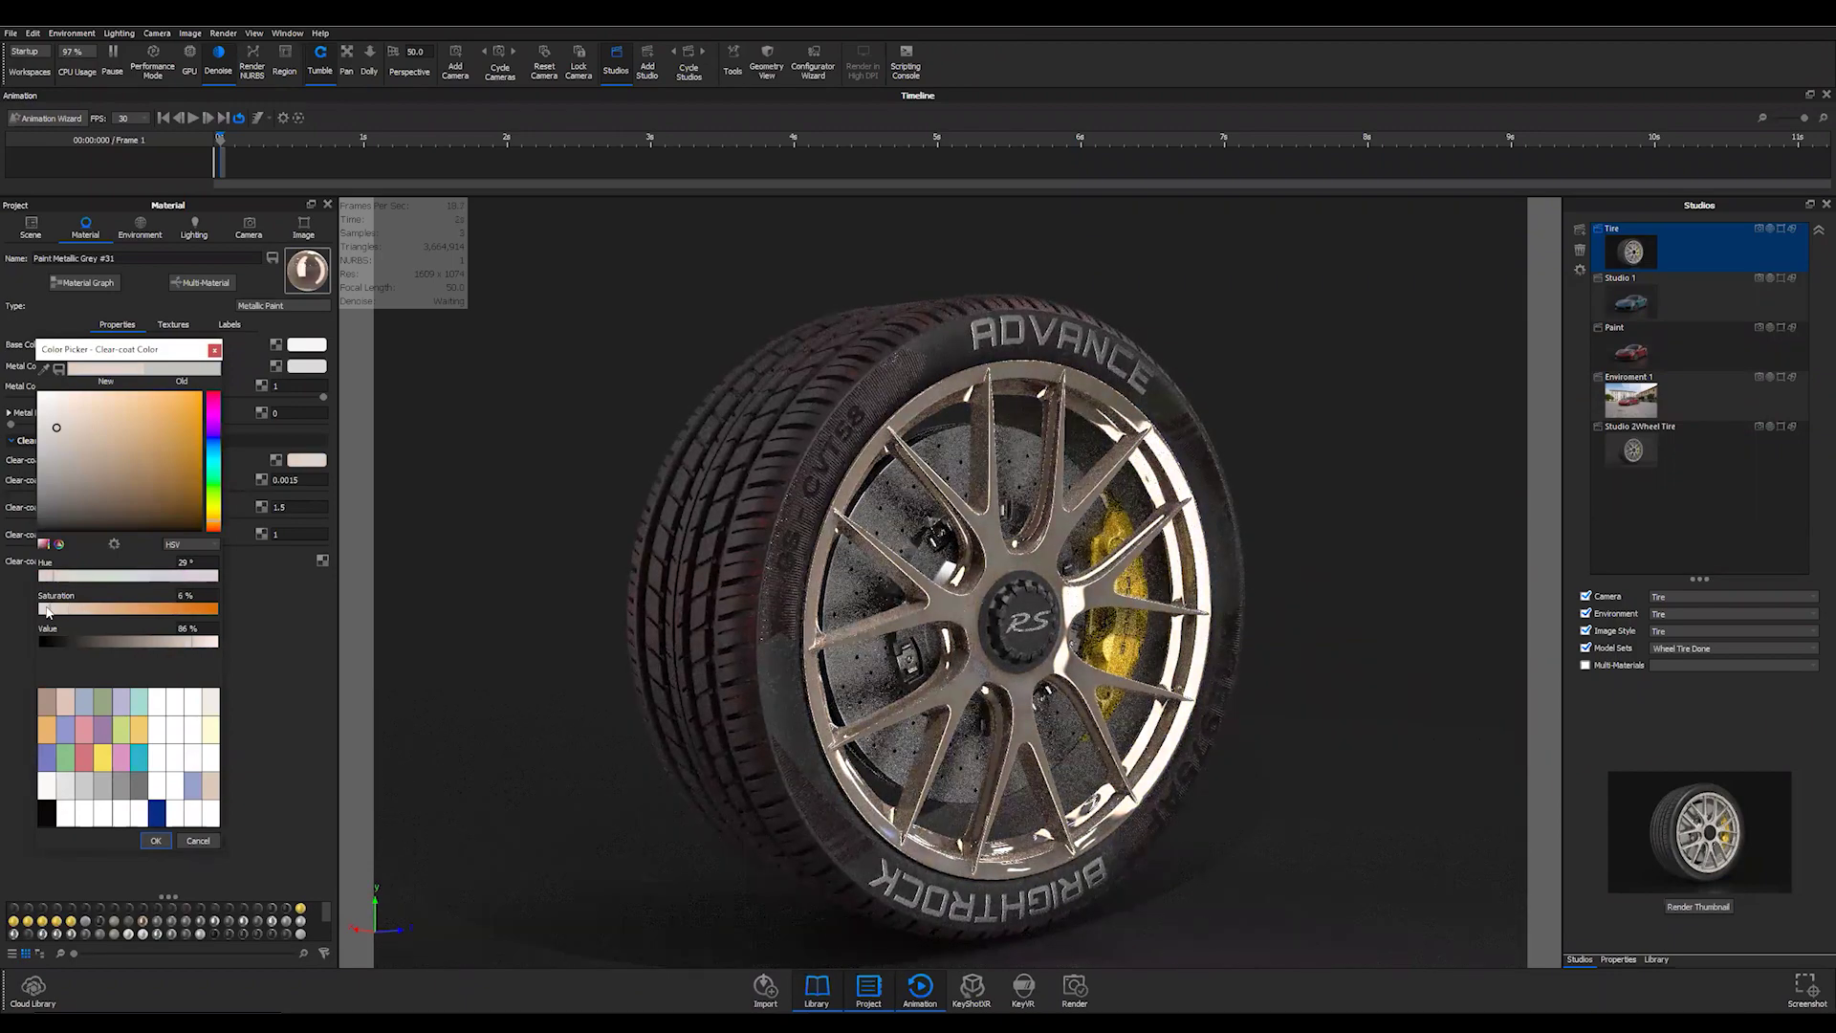
pyautogui.click(46, 613)
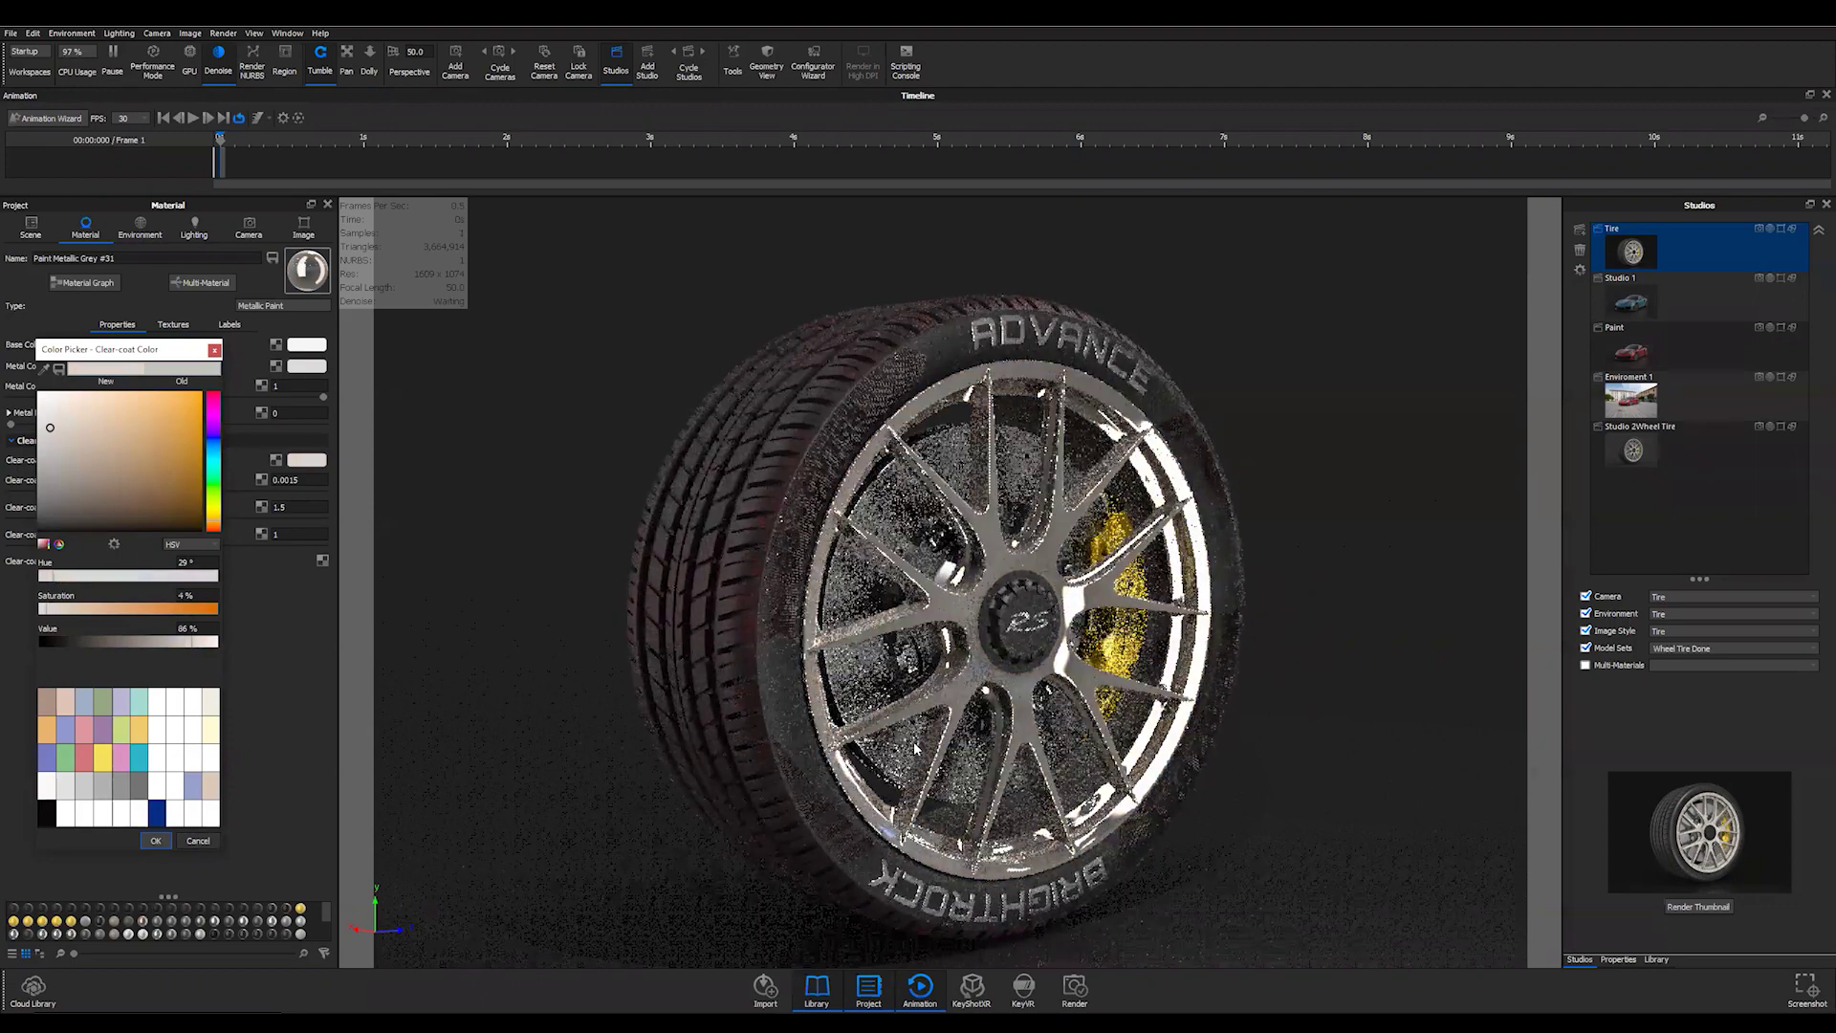
pyautogui.click(156, 840)
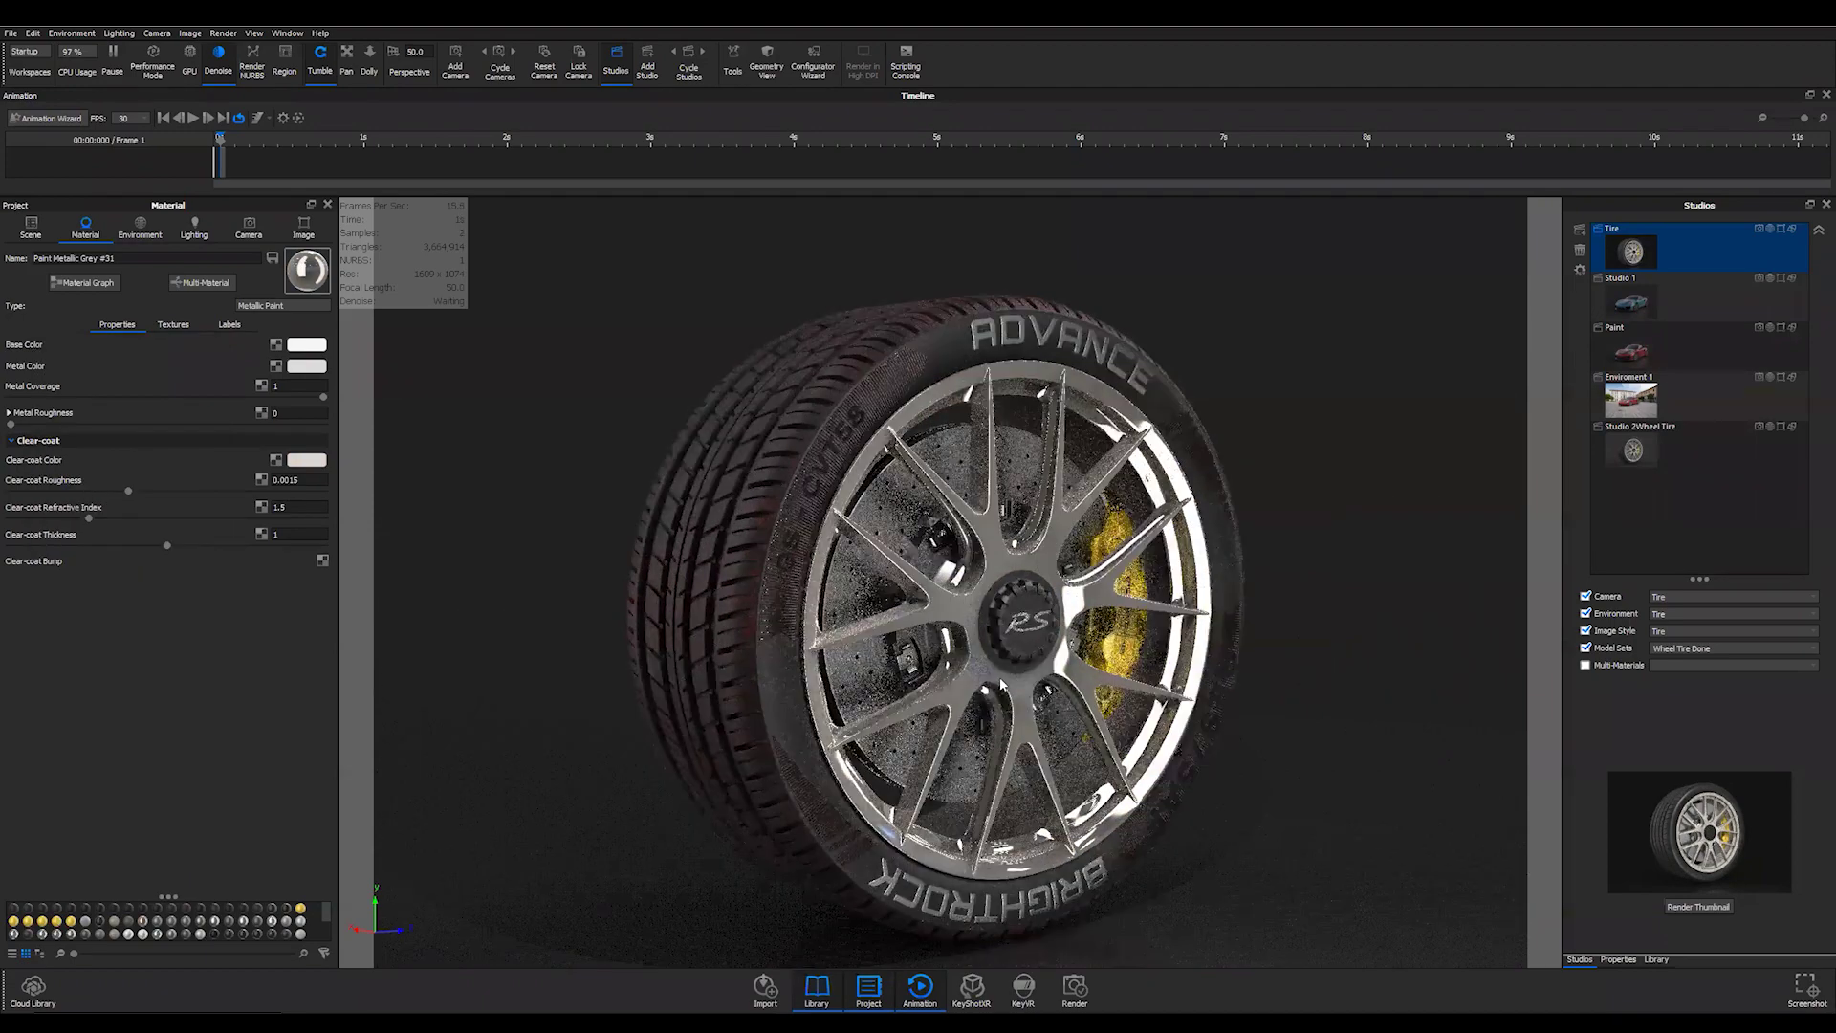
# - Raise the rim paint's metal roughness to 0.0545
pyautogui.moveTo(999, 685); pyautogui.dragTo(989, 685)
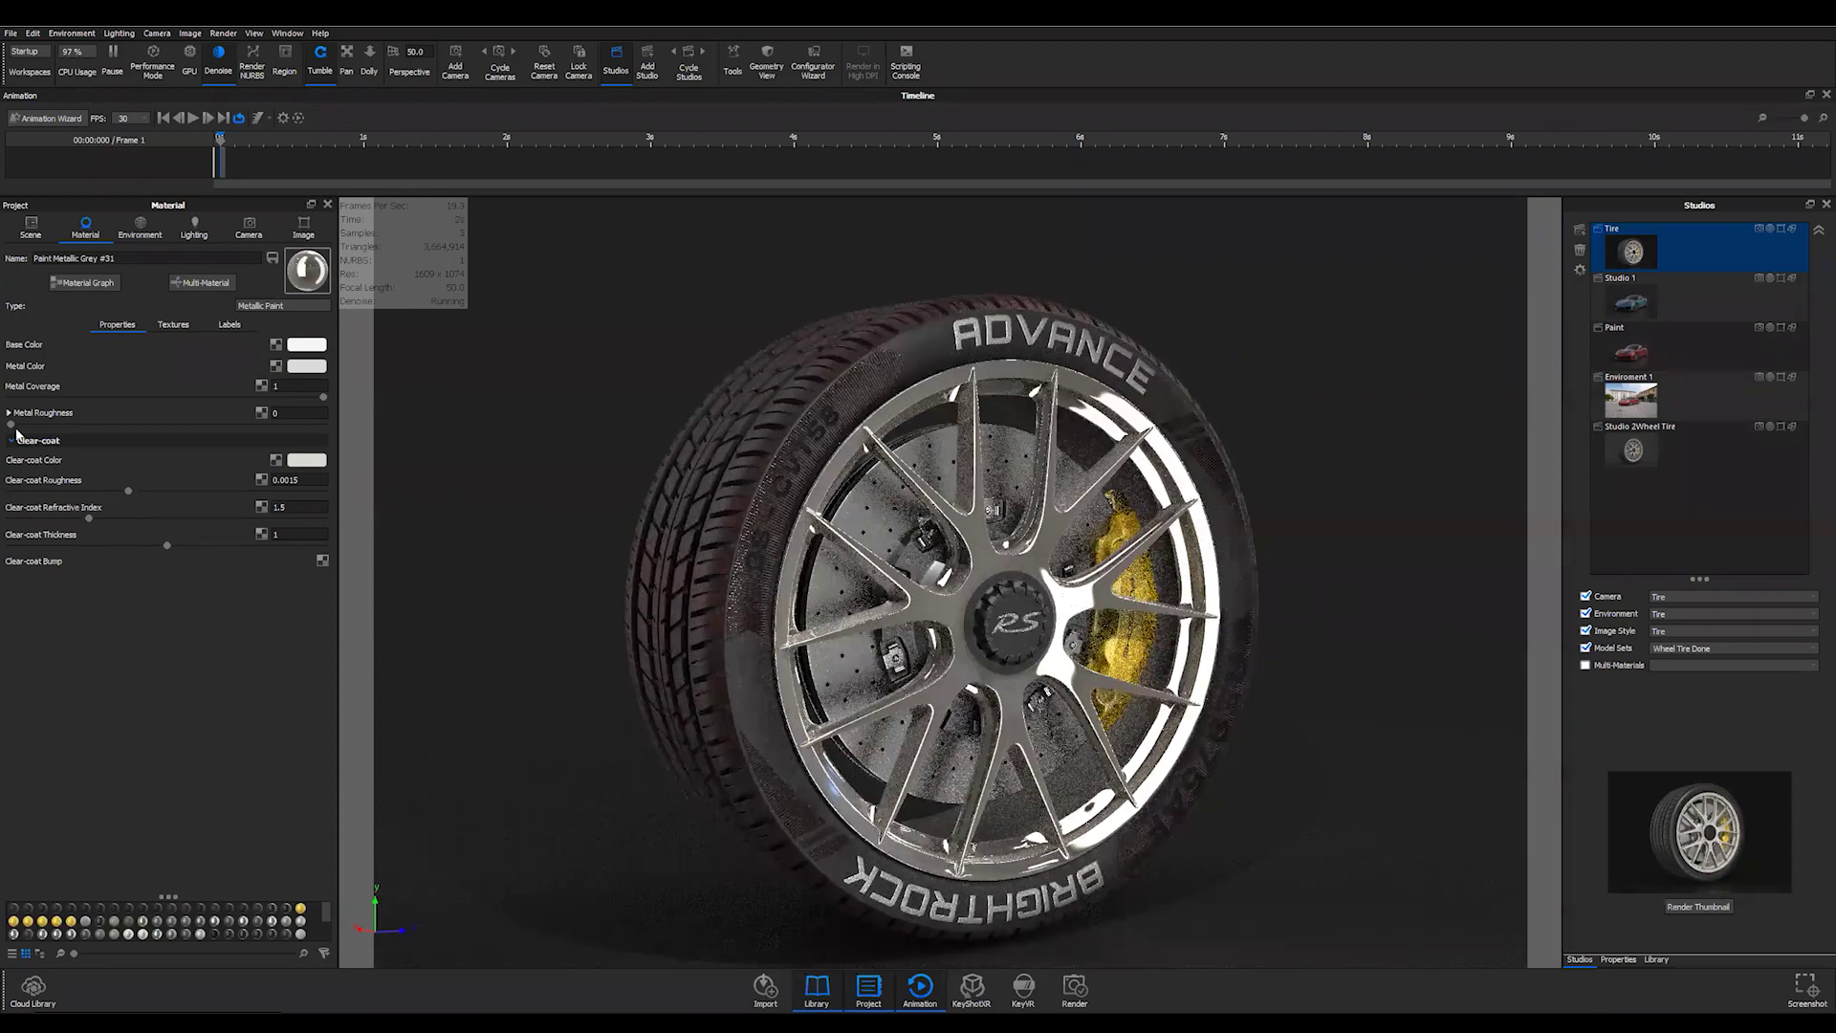
pyautogui.click(49, 425)
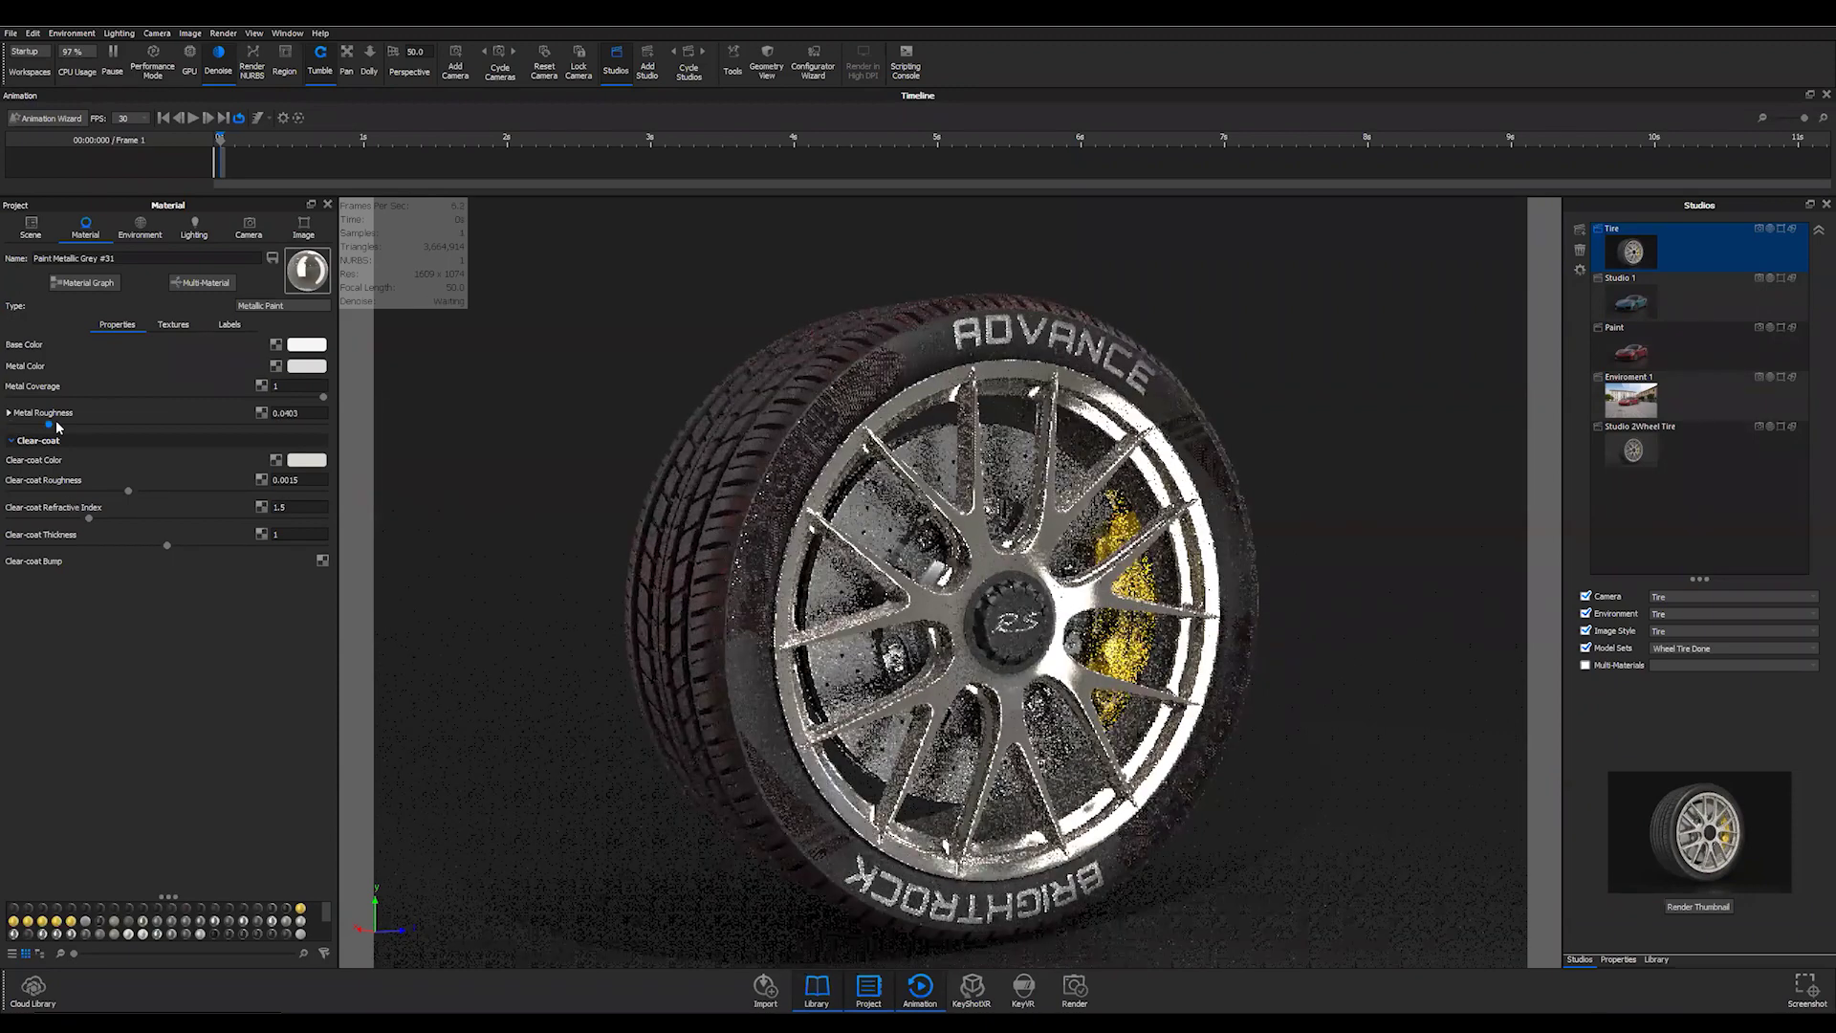
pyautogui.click(63, 425)
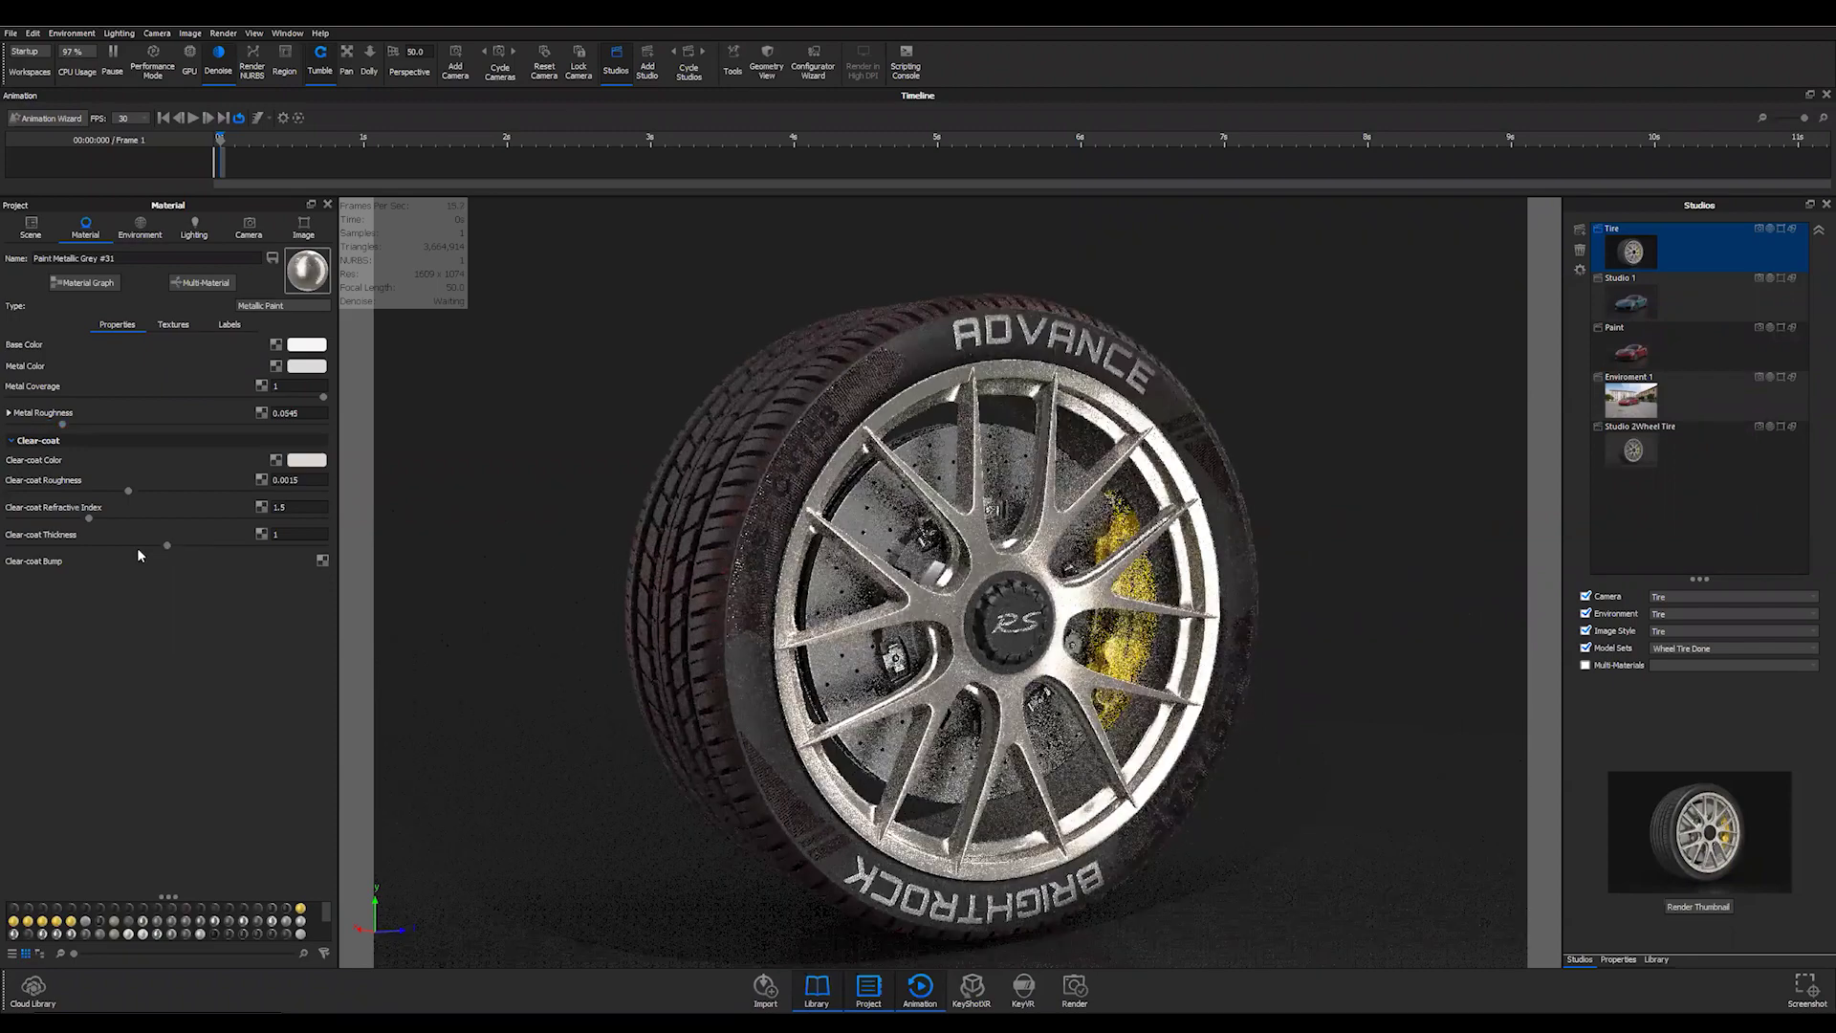
# - Lower the rim paint's clear-coat thickness to 0.614
pyautogui.click(145, 545)
pyautogui.click(104, 547)
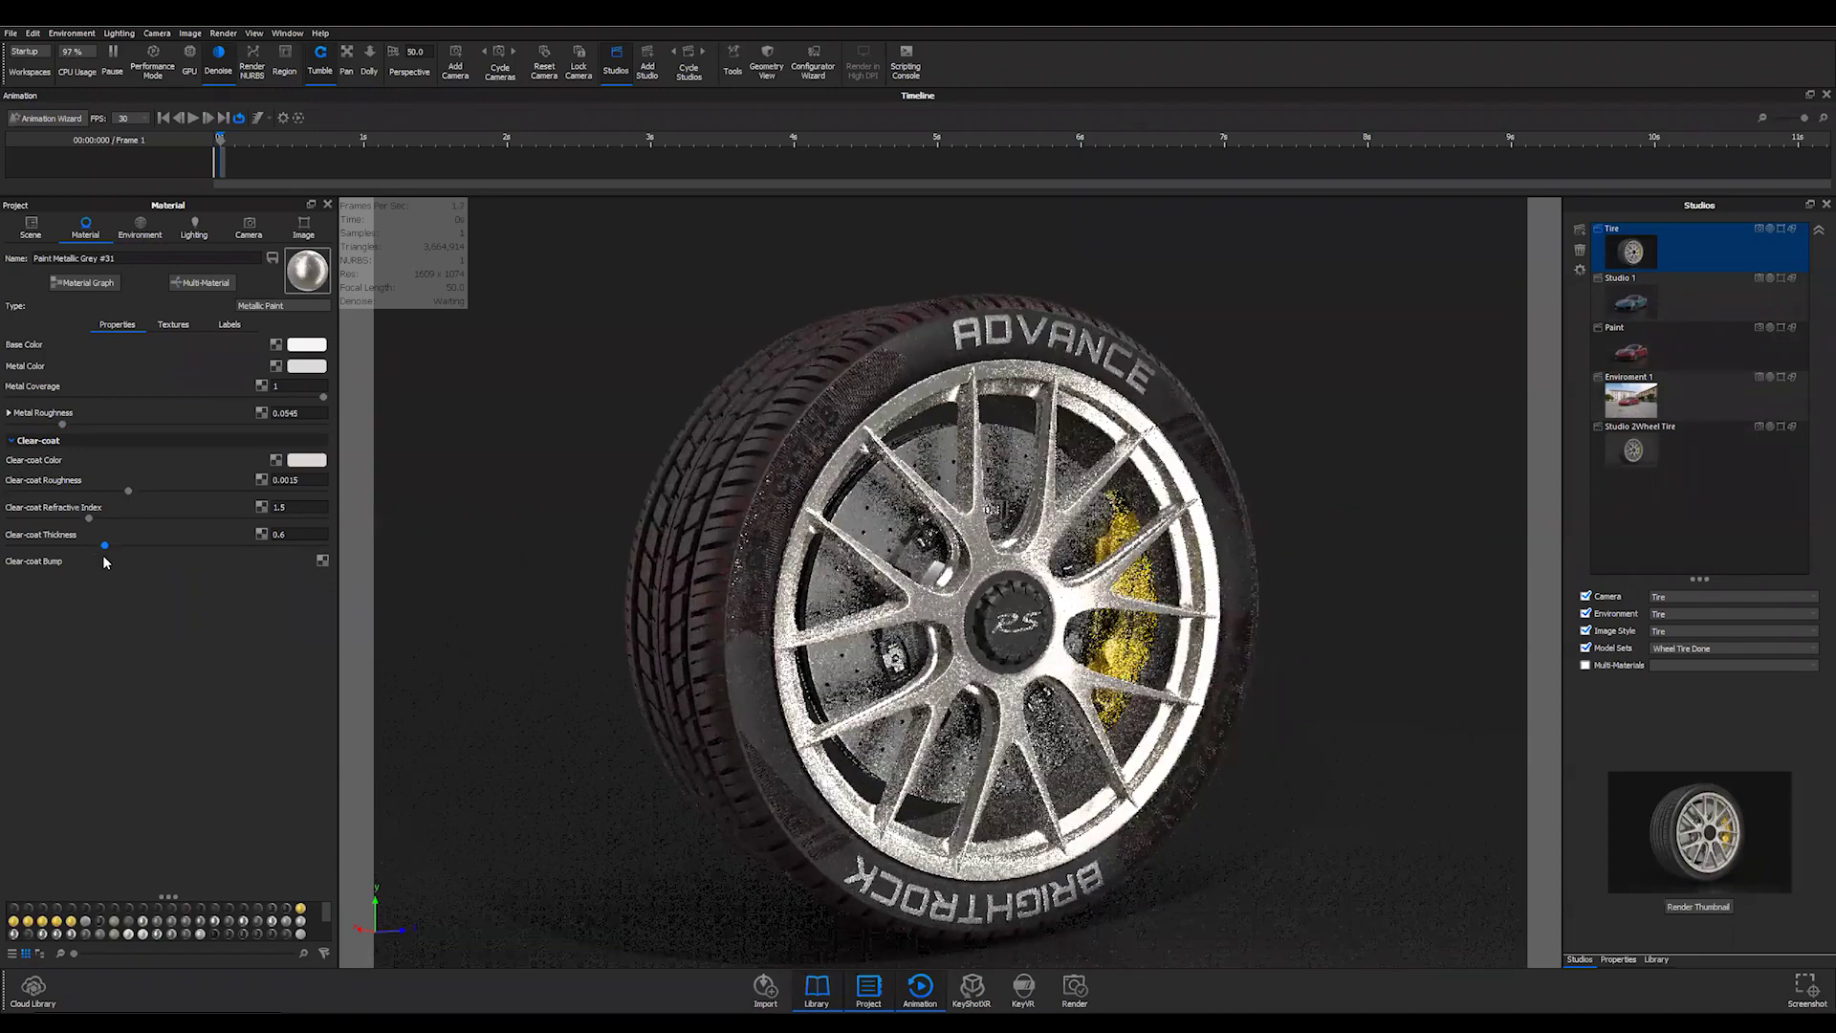
pyautogui.click(105, 547)
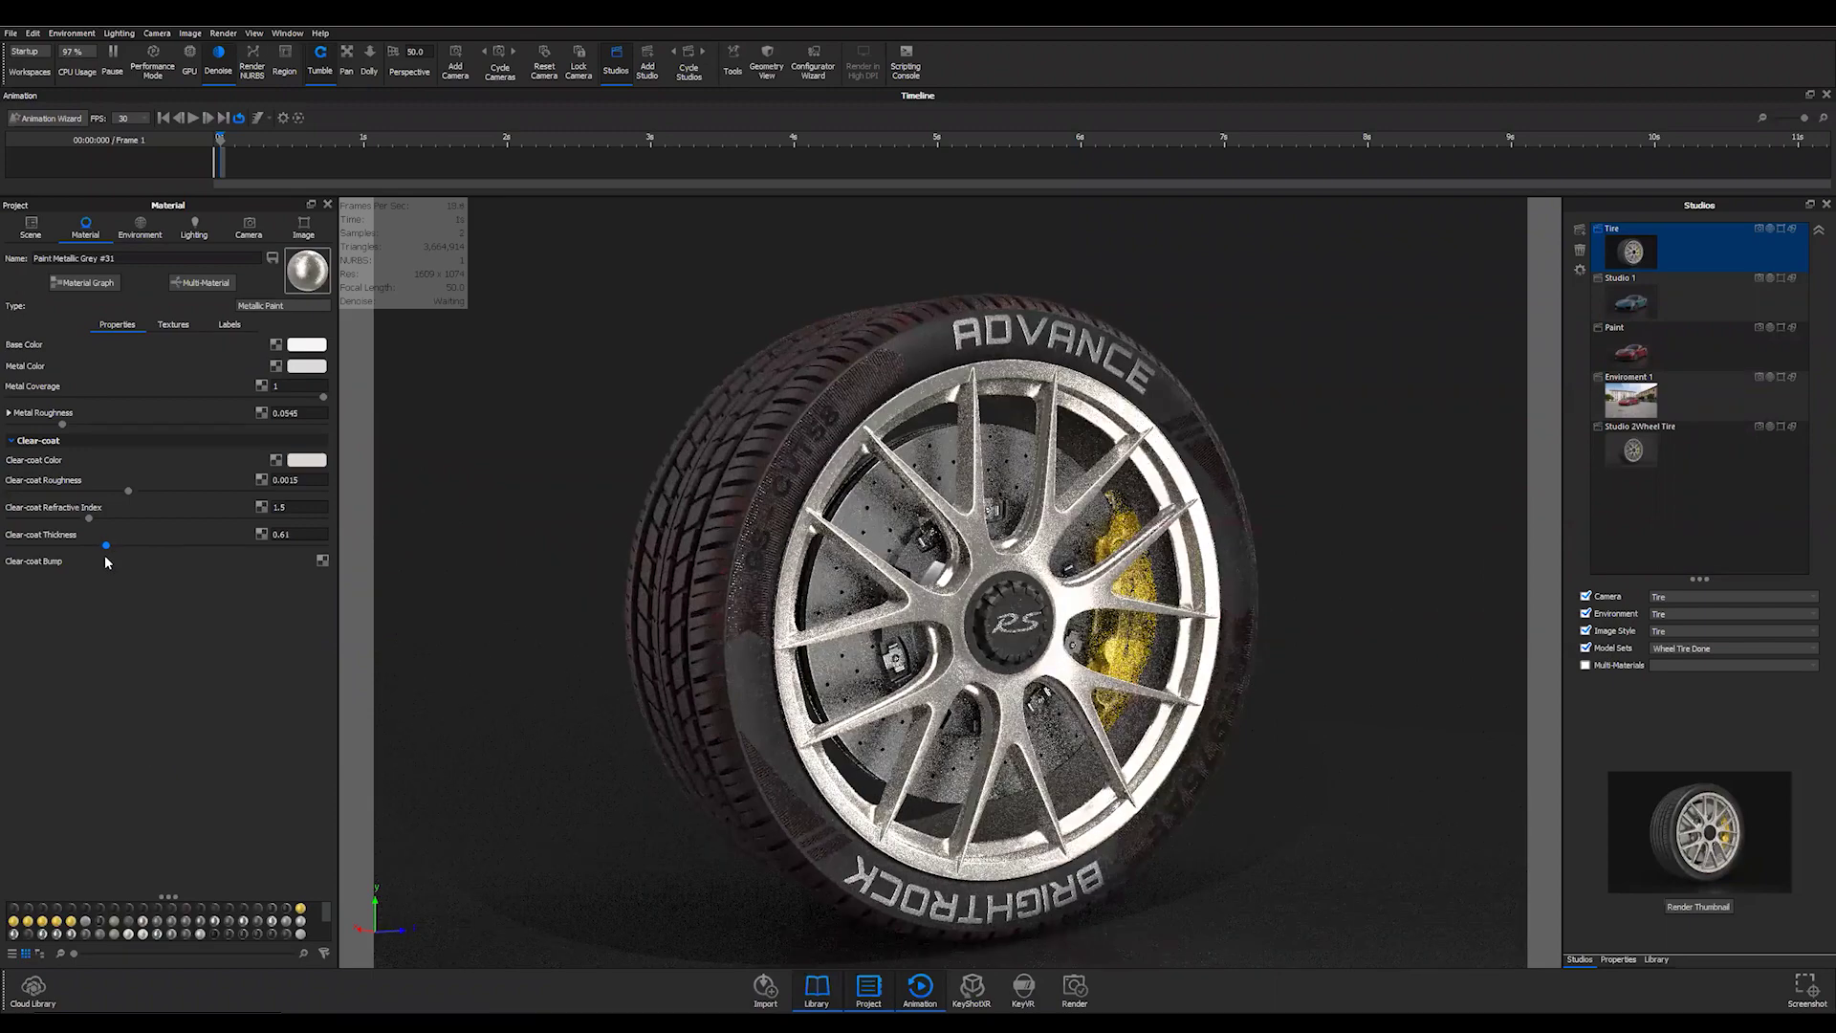
pyautogui.write('4')
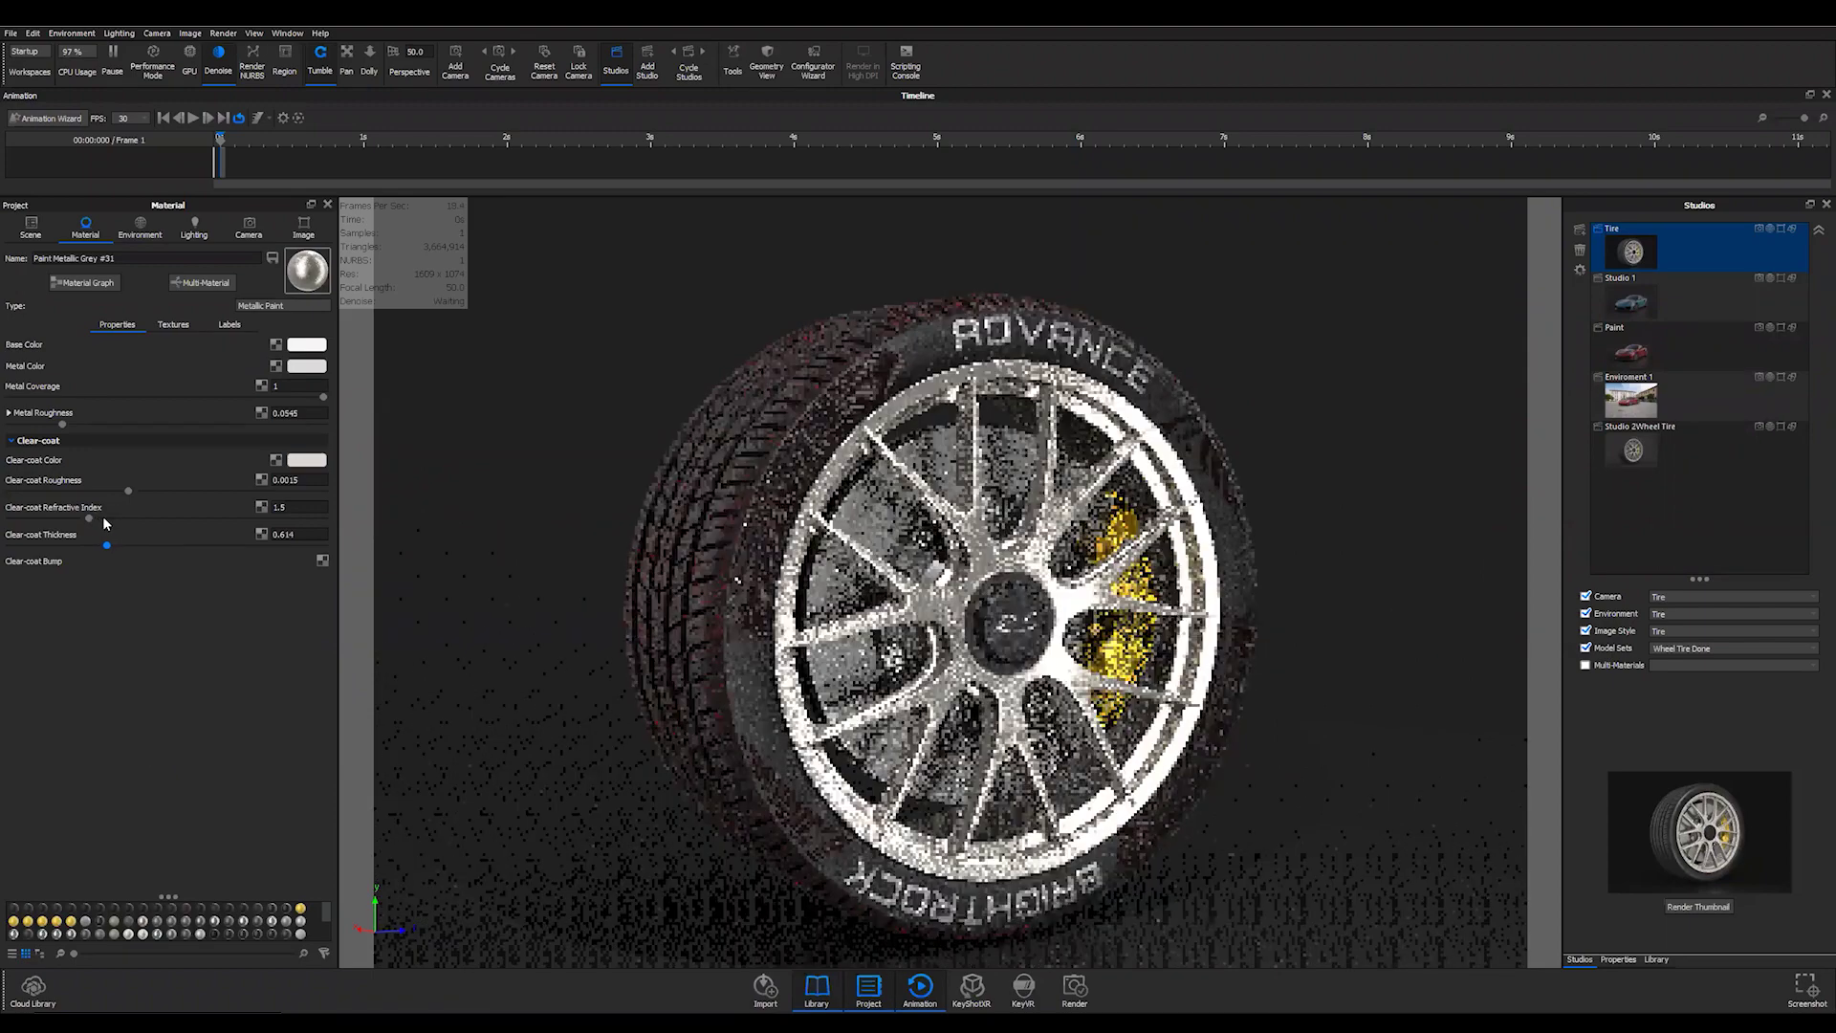
# - Test a higher clear-coat refractive index, return it to 1.5, and reduce the clear-coat roughness to 0.00118
pyautogui.click(106, 518)
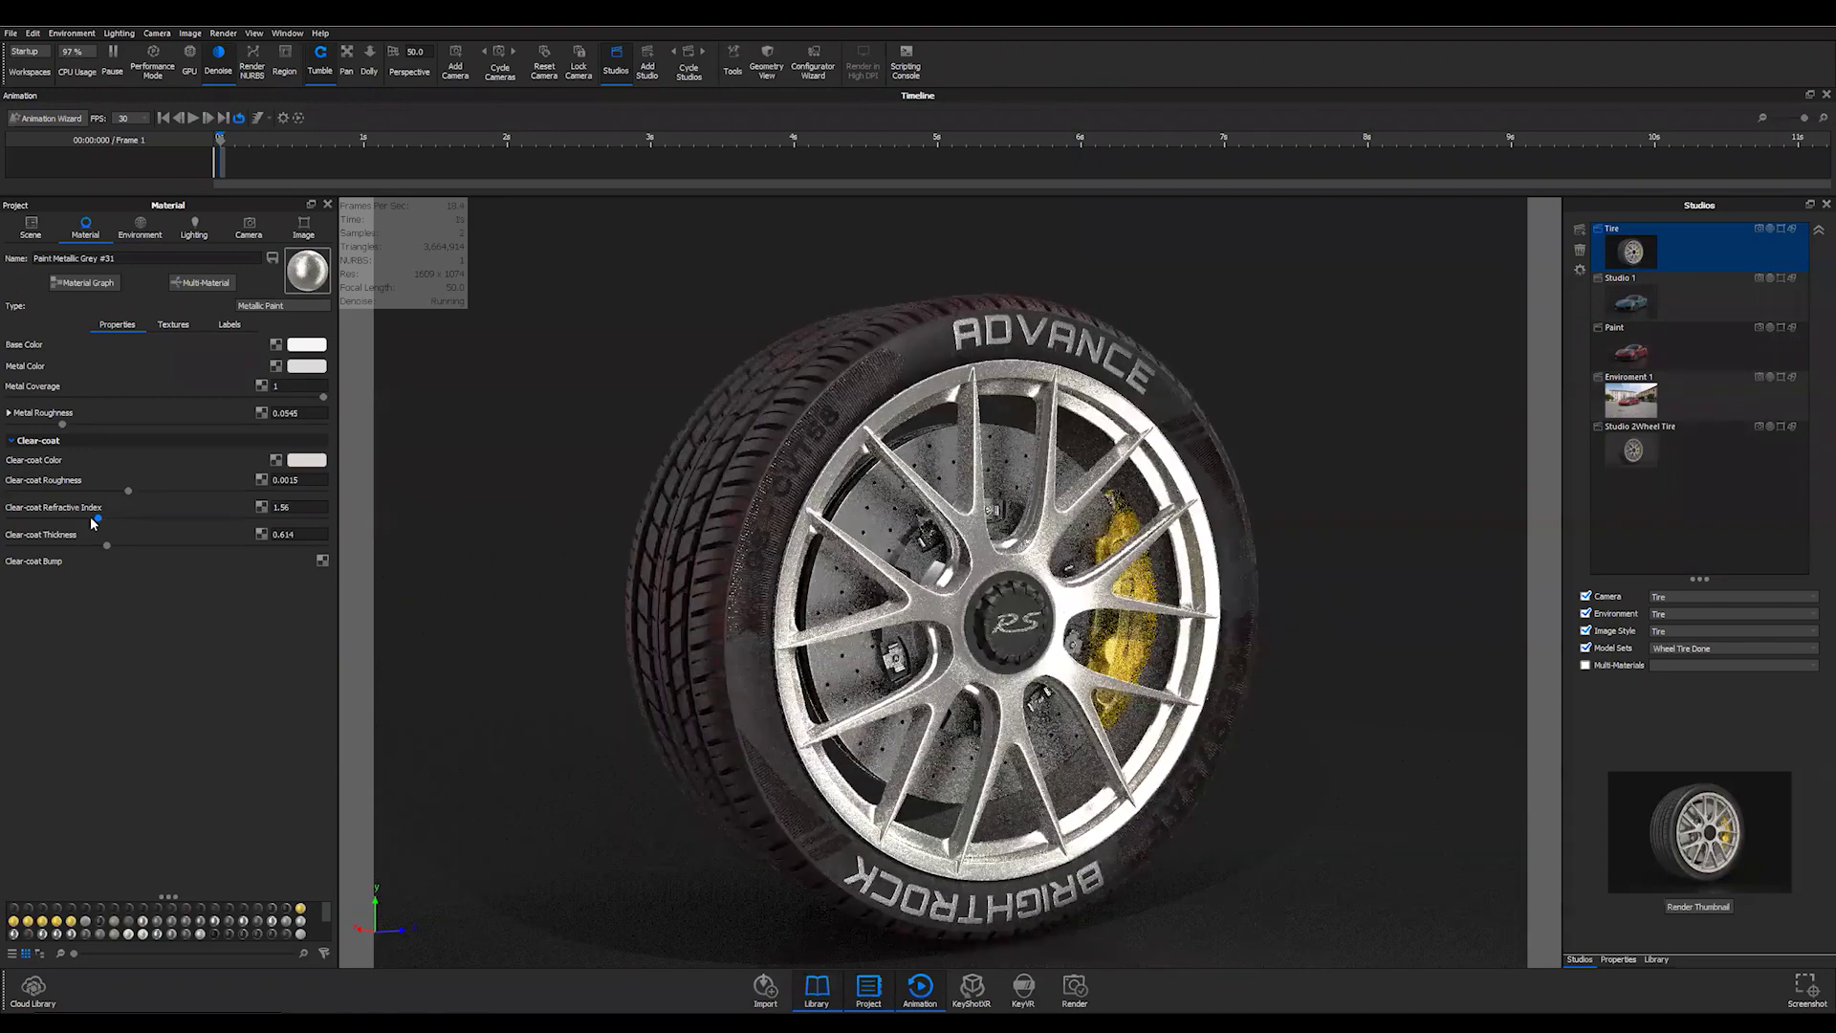
pyautogui.moveTo(95, 518); pyautogui.dragTo(90, 518)
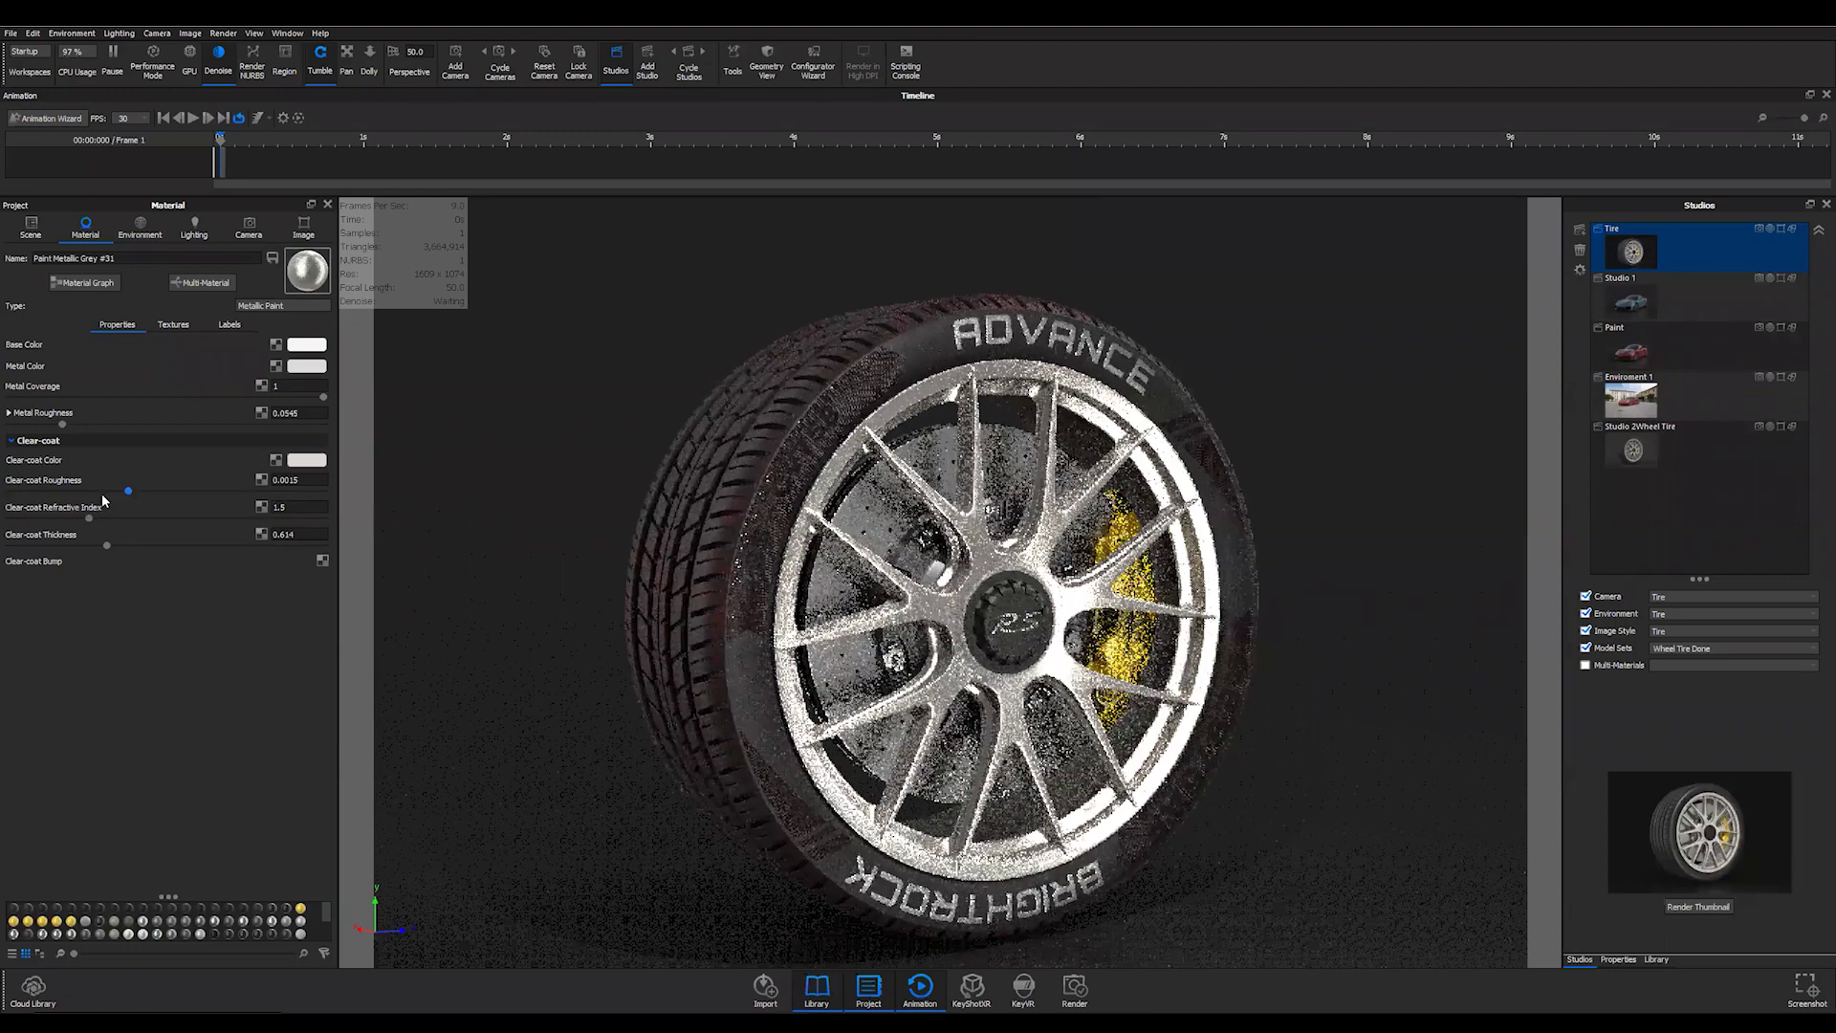
pyautogui.click(102, 492)
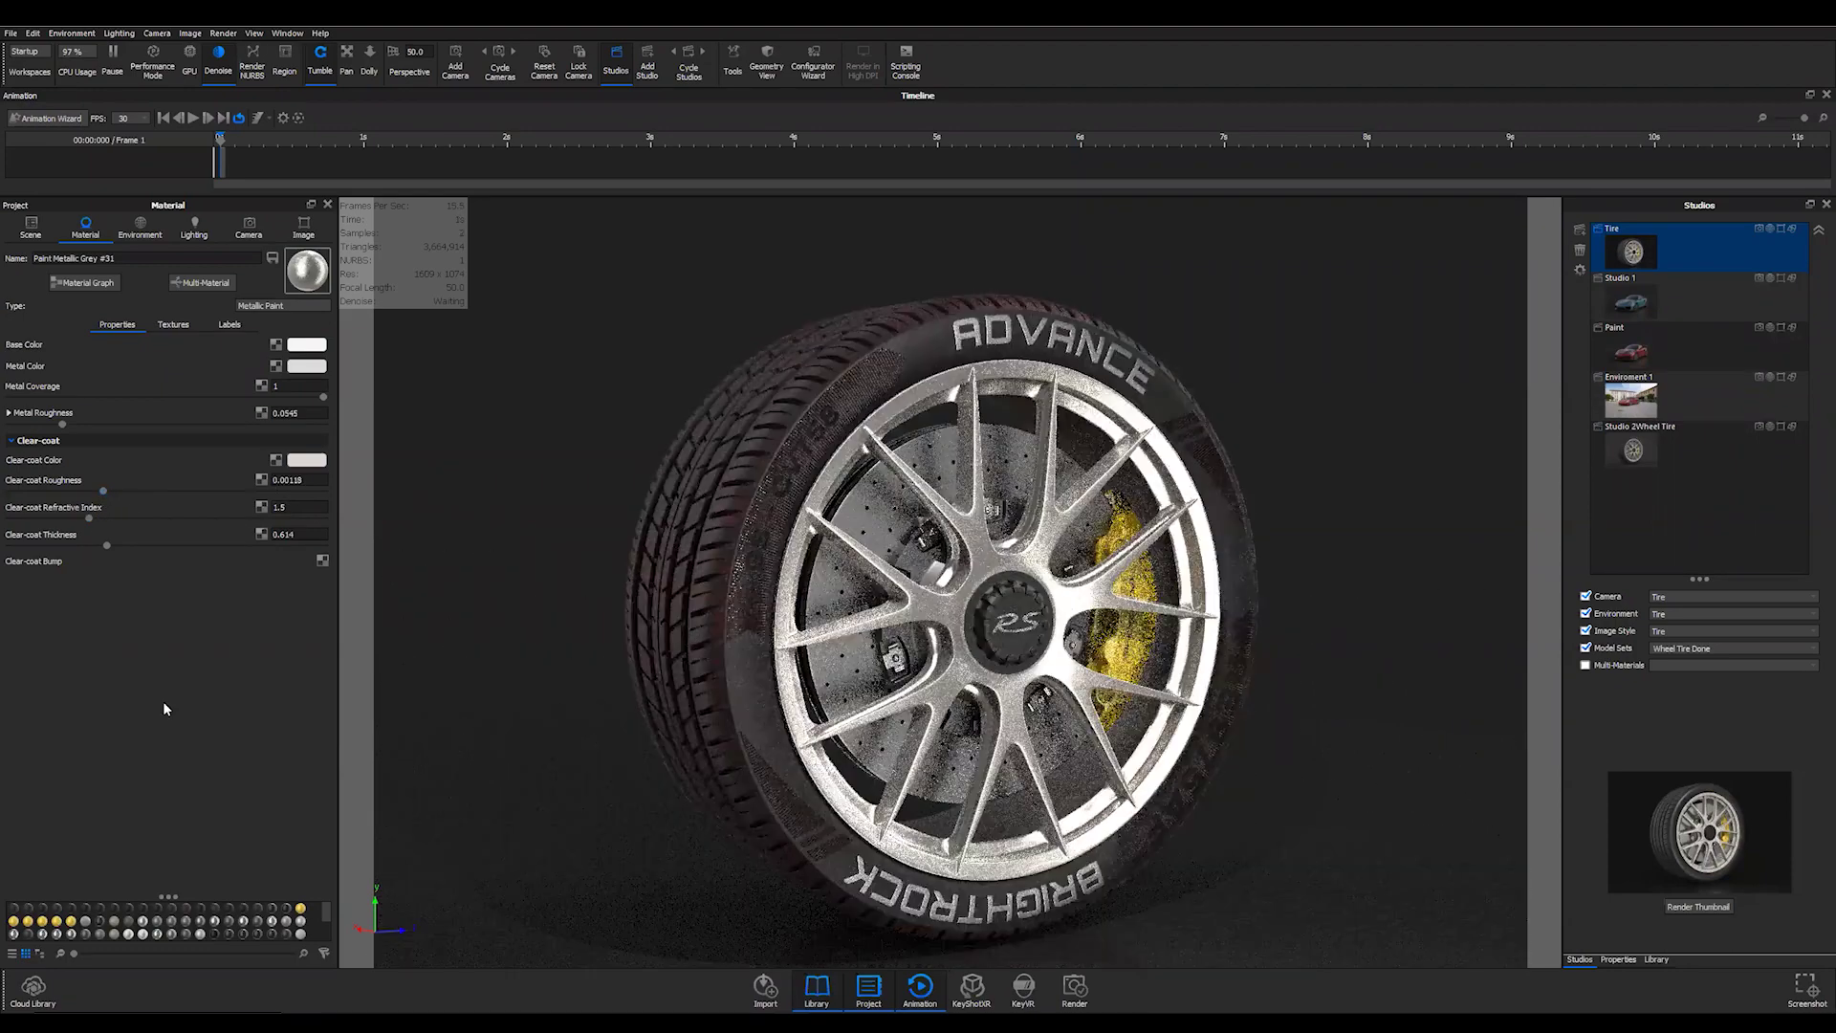
pyautogui.click(306, 460)
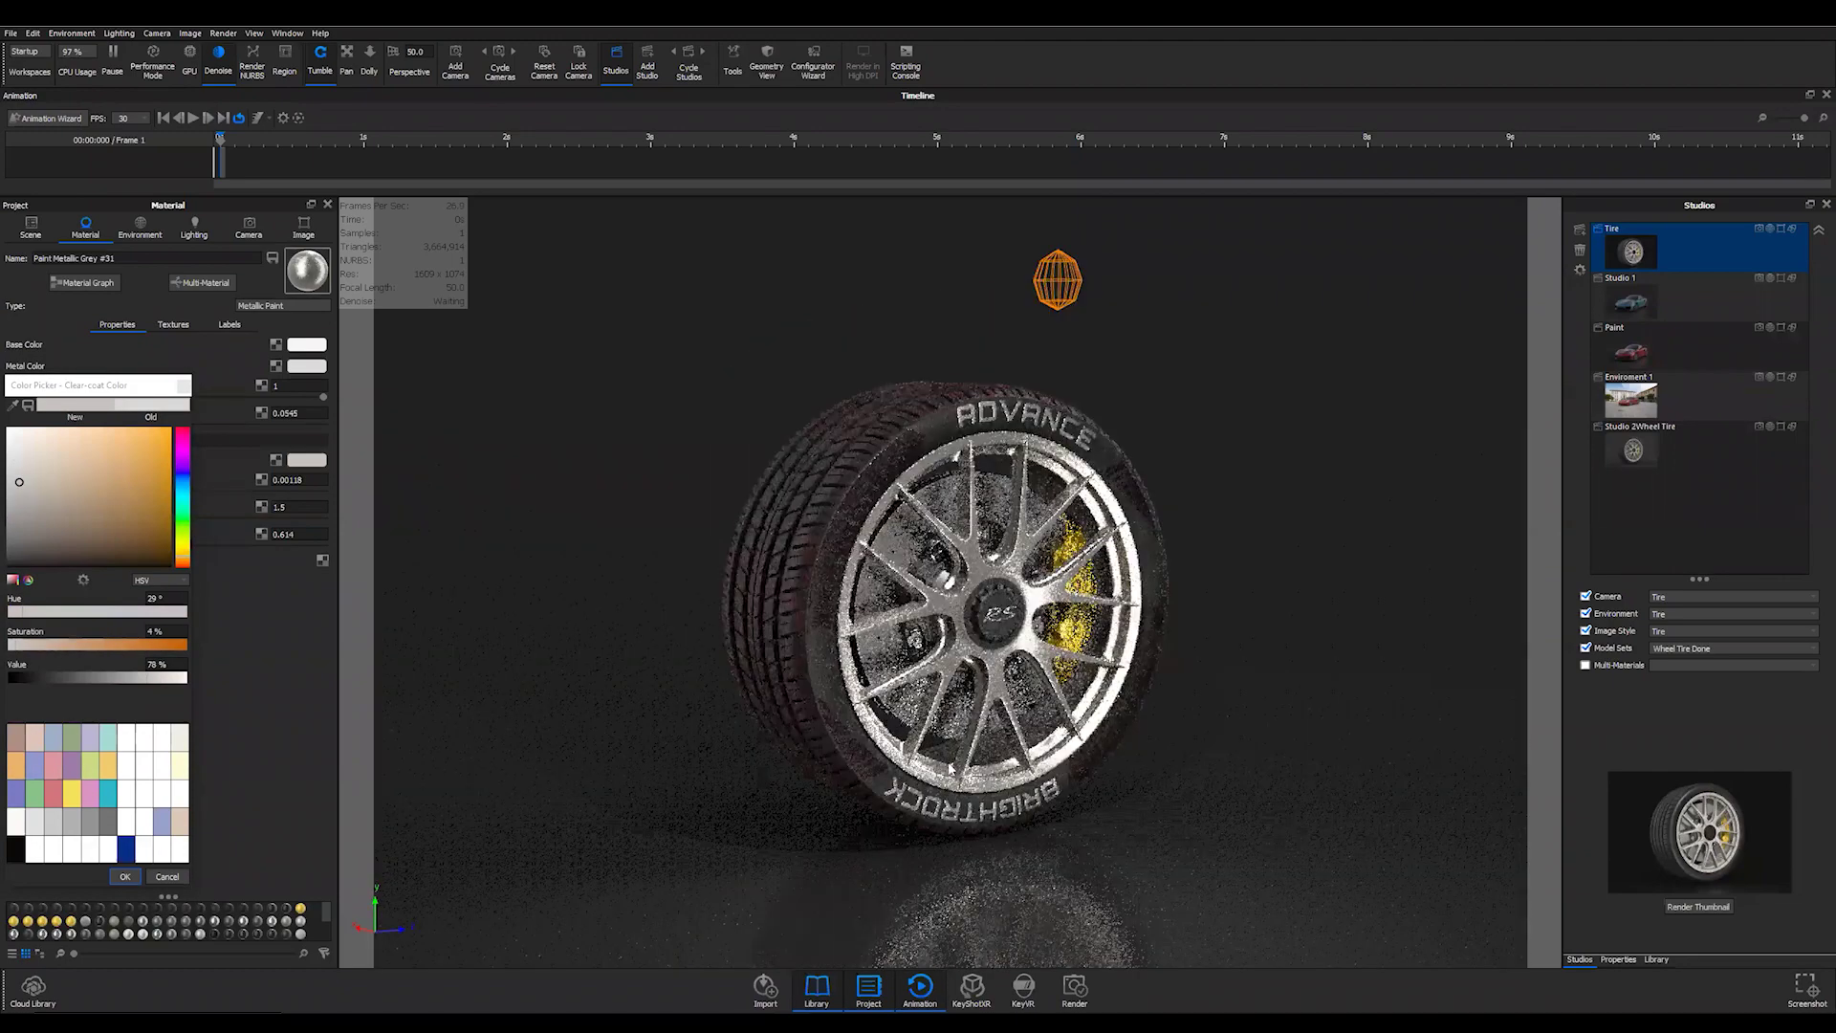
pyautogui.scroll(5, 949, 765)
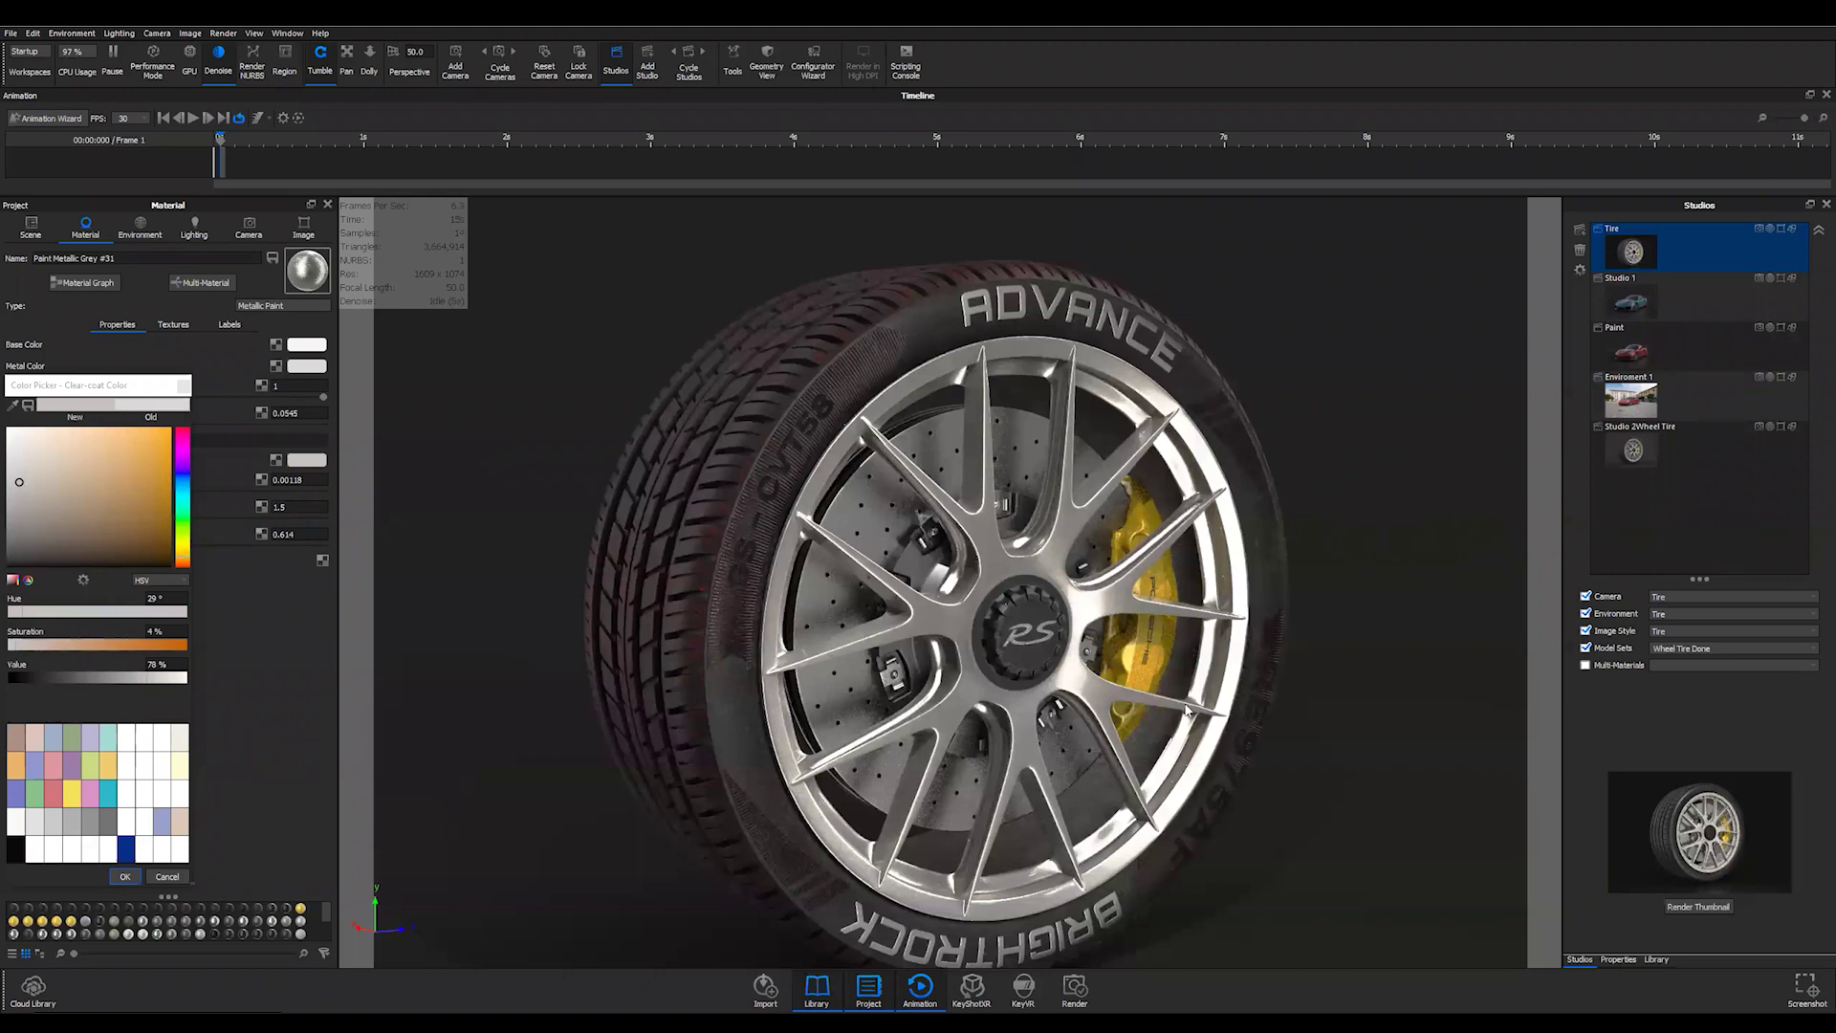
pyautogui.moveTo(650, 690); pyautogui.dragTo(379, 498)
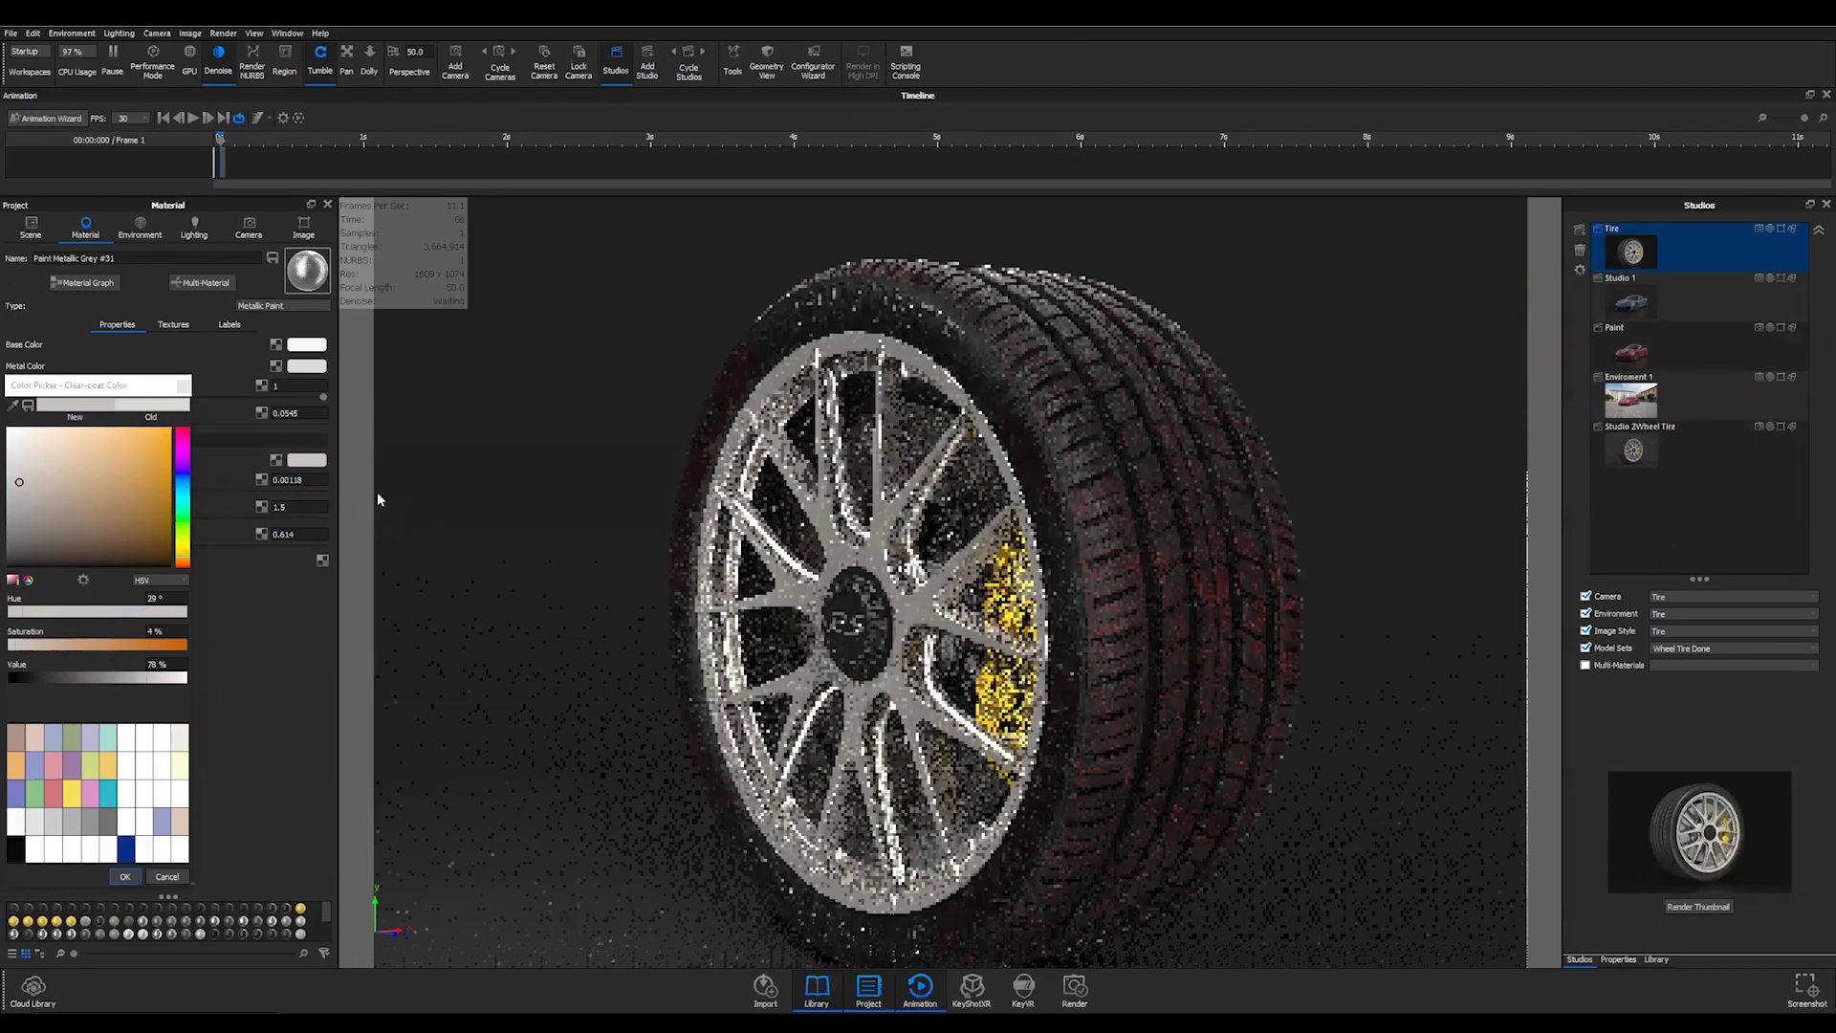
pyautogui.click(169, 877)
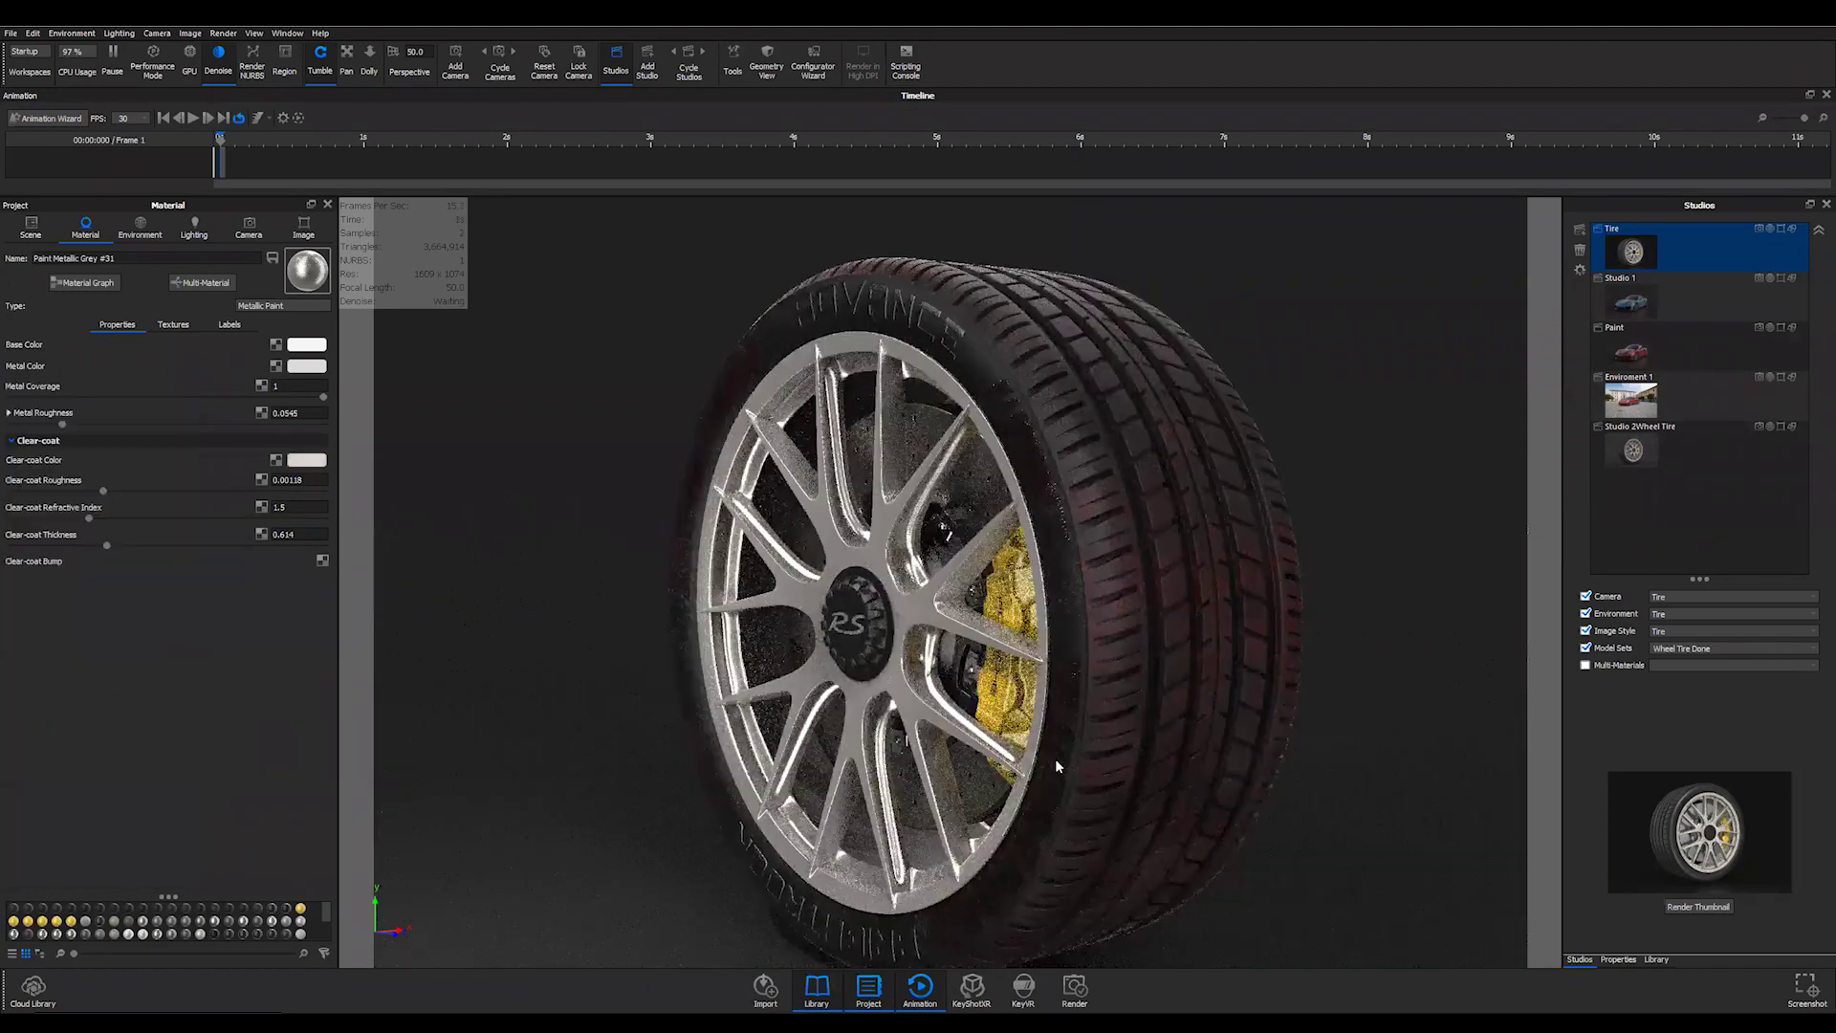
# - Open the rim paint's material graph, move the Metallic Paint node slightly higher, and examine the hub and spokes up close
pyautogui.moveTo(1058, 507); pyautogui.dragTo(1324, 493)
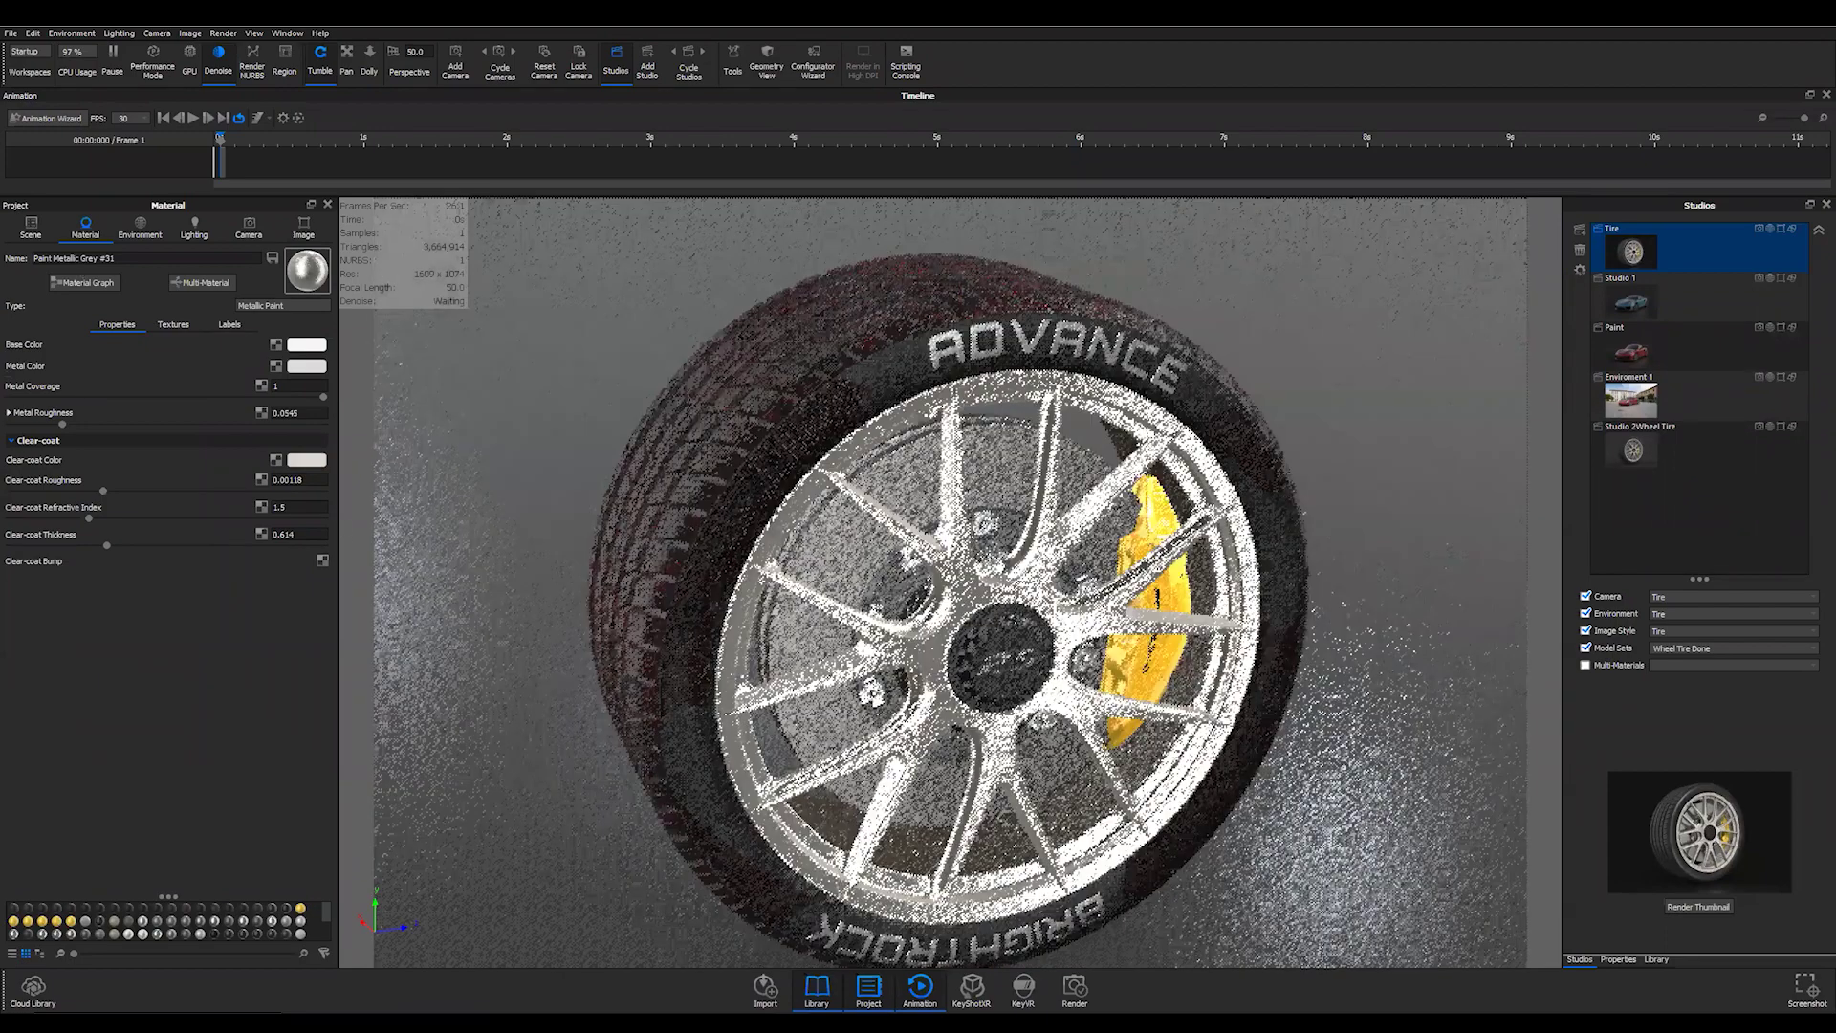
pyautogui.keyDown('ctrl'); pyautogui.moveTo(1078, 719); pyautogui.dragTo(1097, 717); pyautogui.keyUp('ctrl')
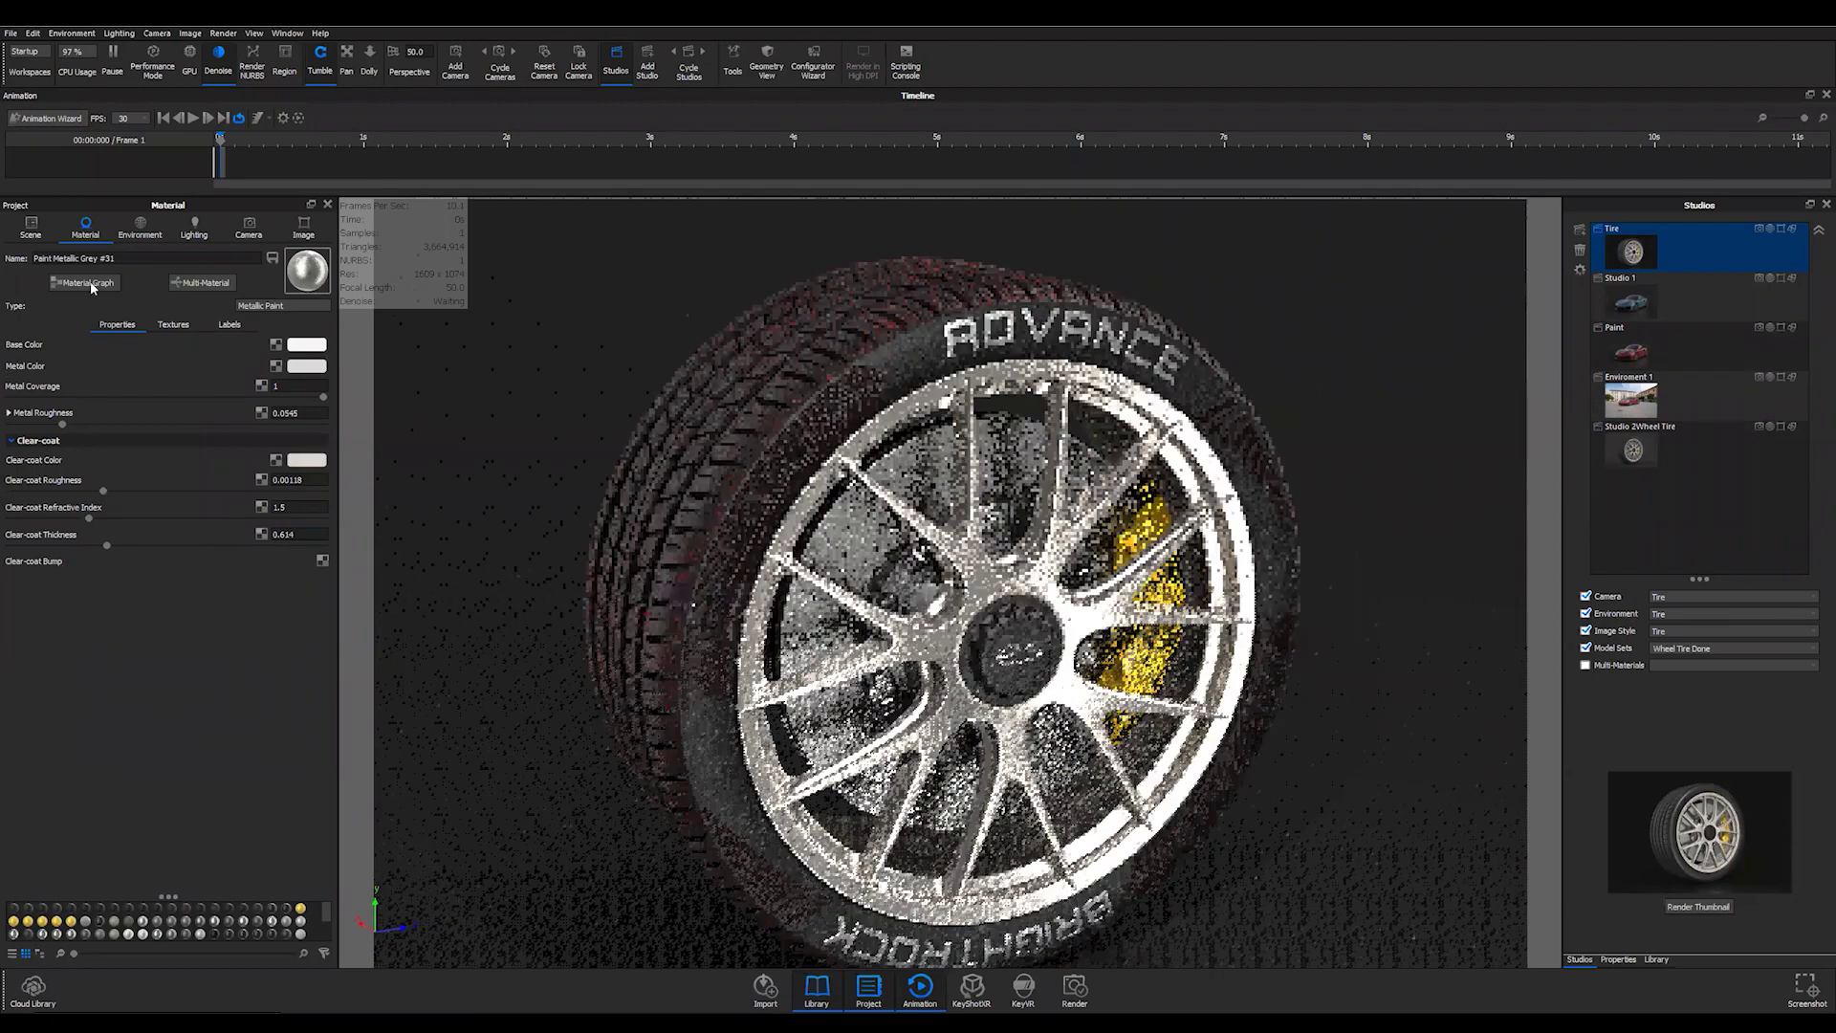
pyautogui.click(91, 284)
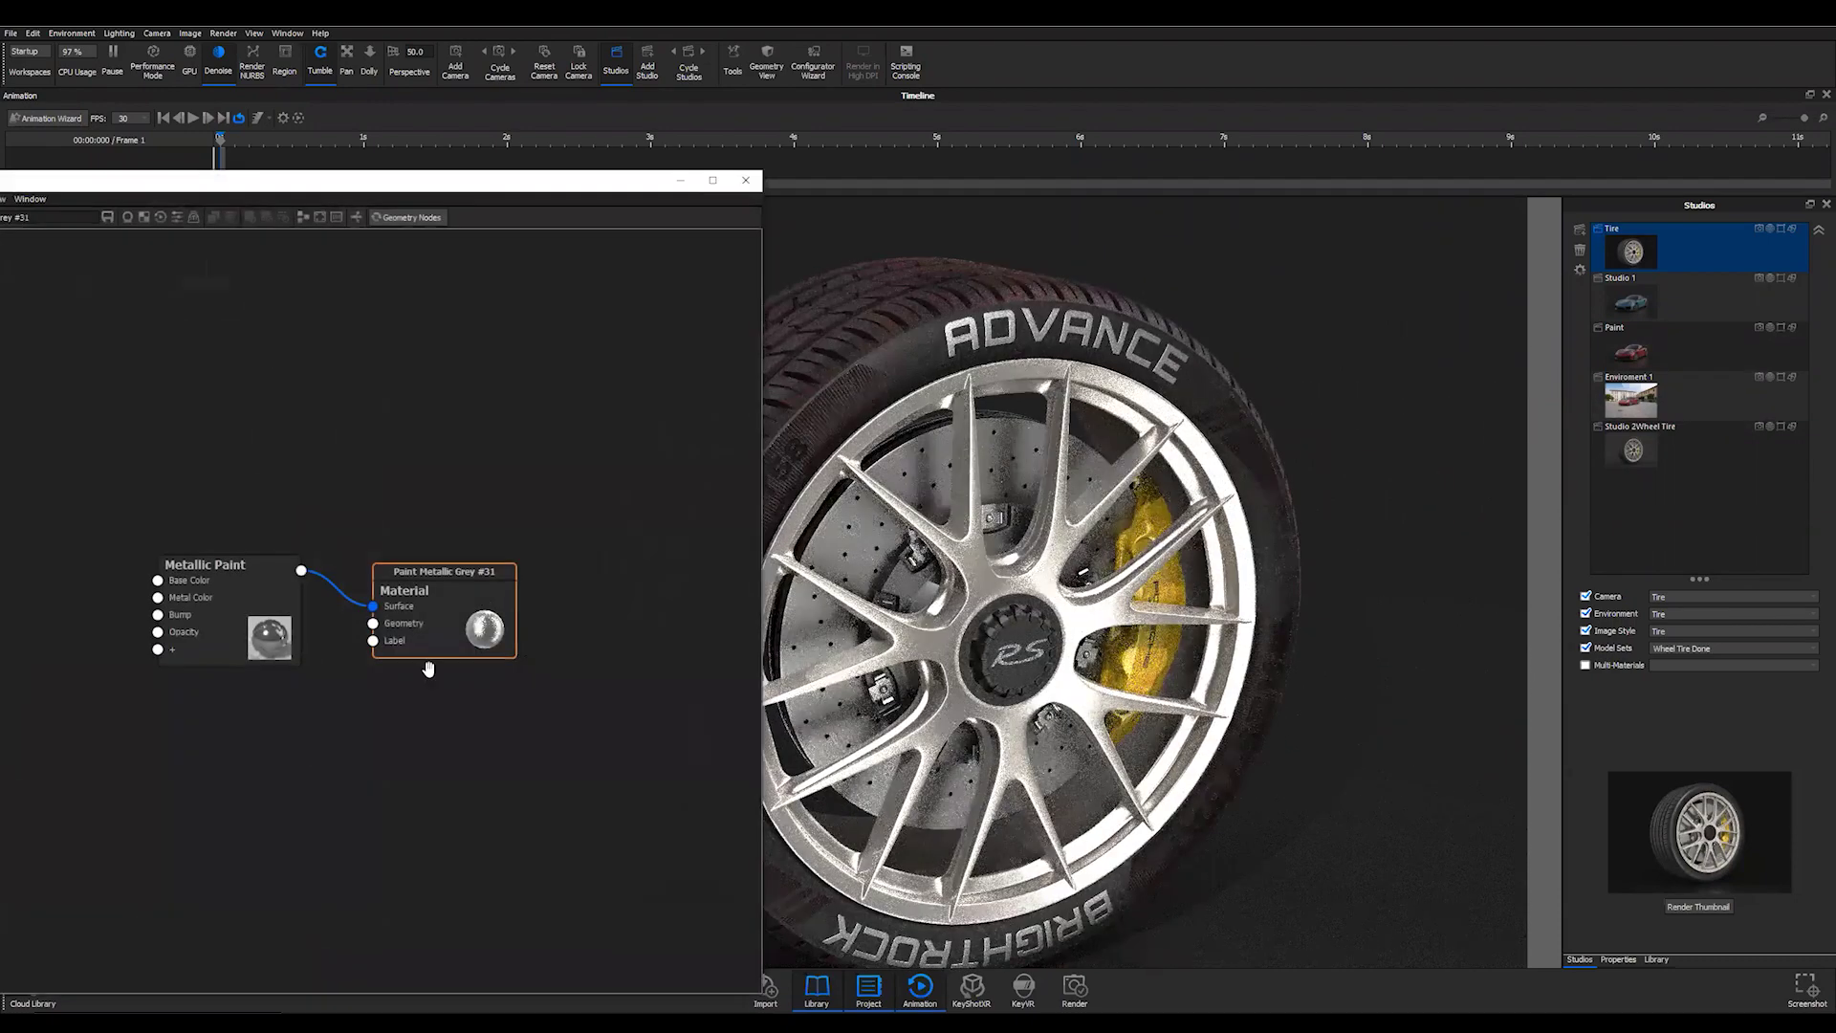
pyautogui.moveTo(232, 577); pyautogui.dragTo(241, 543)
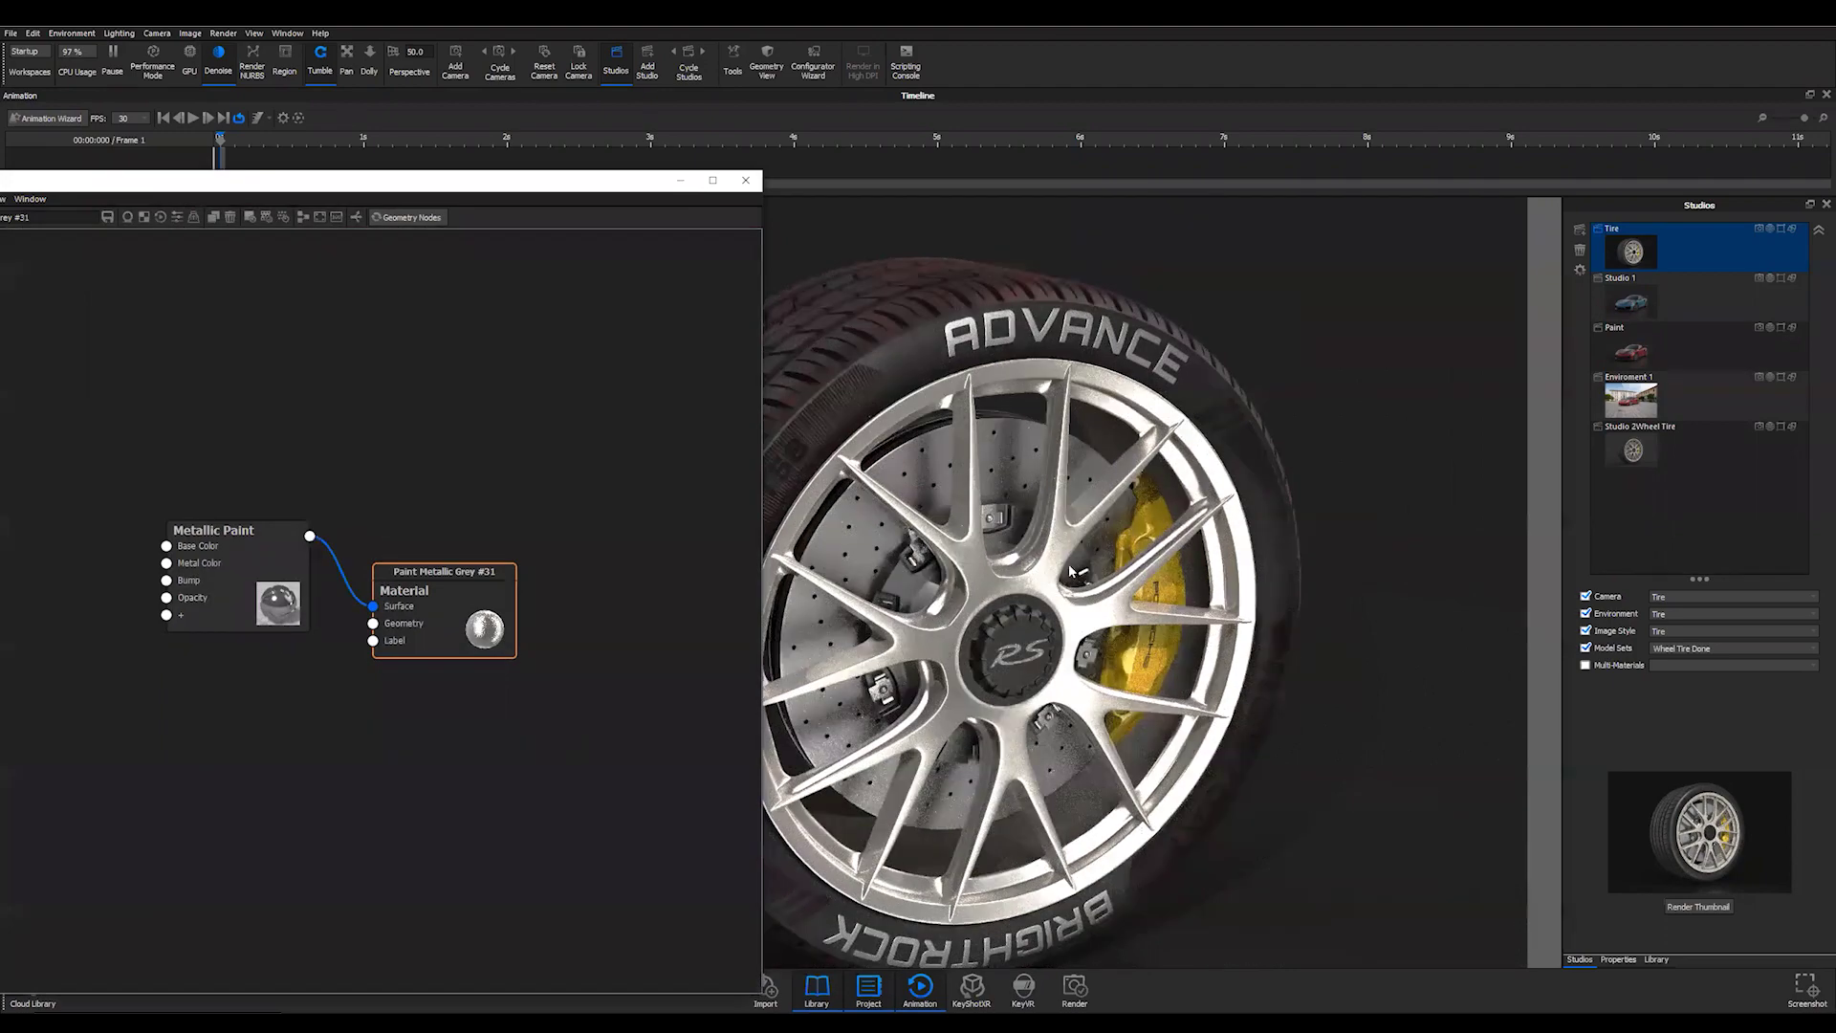
pyautogui.scroll(5, 1060, 662)
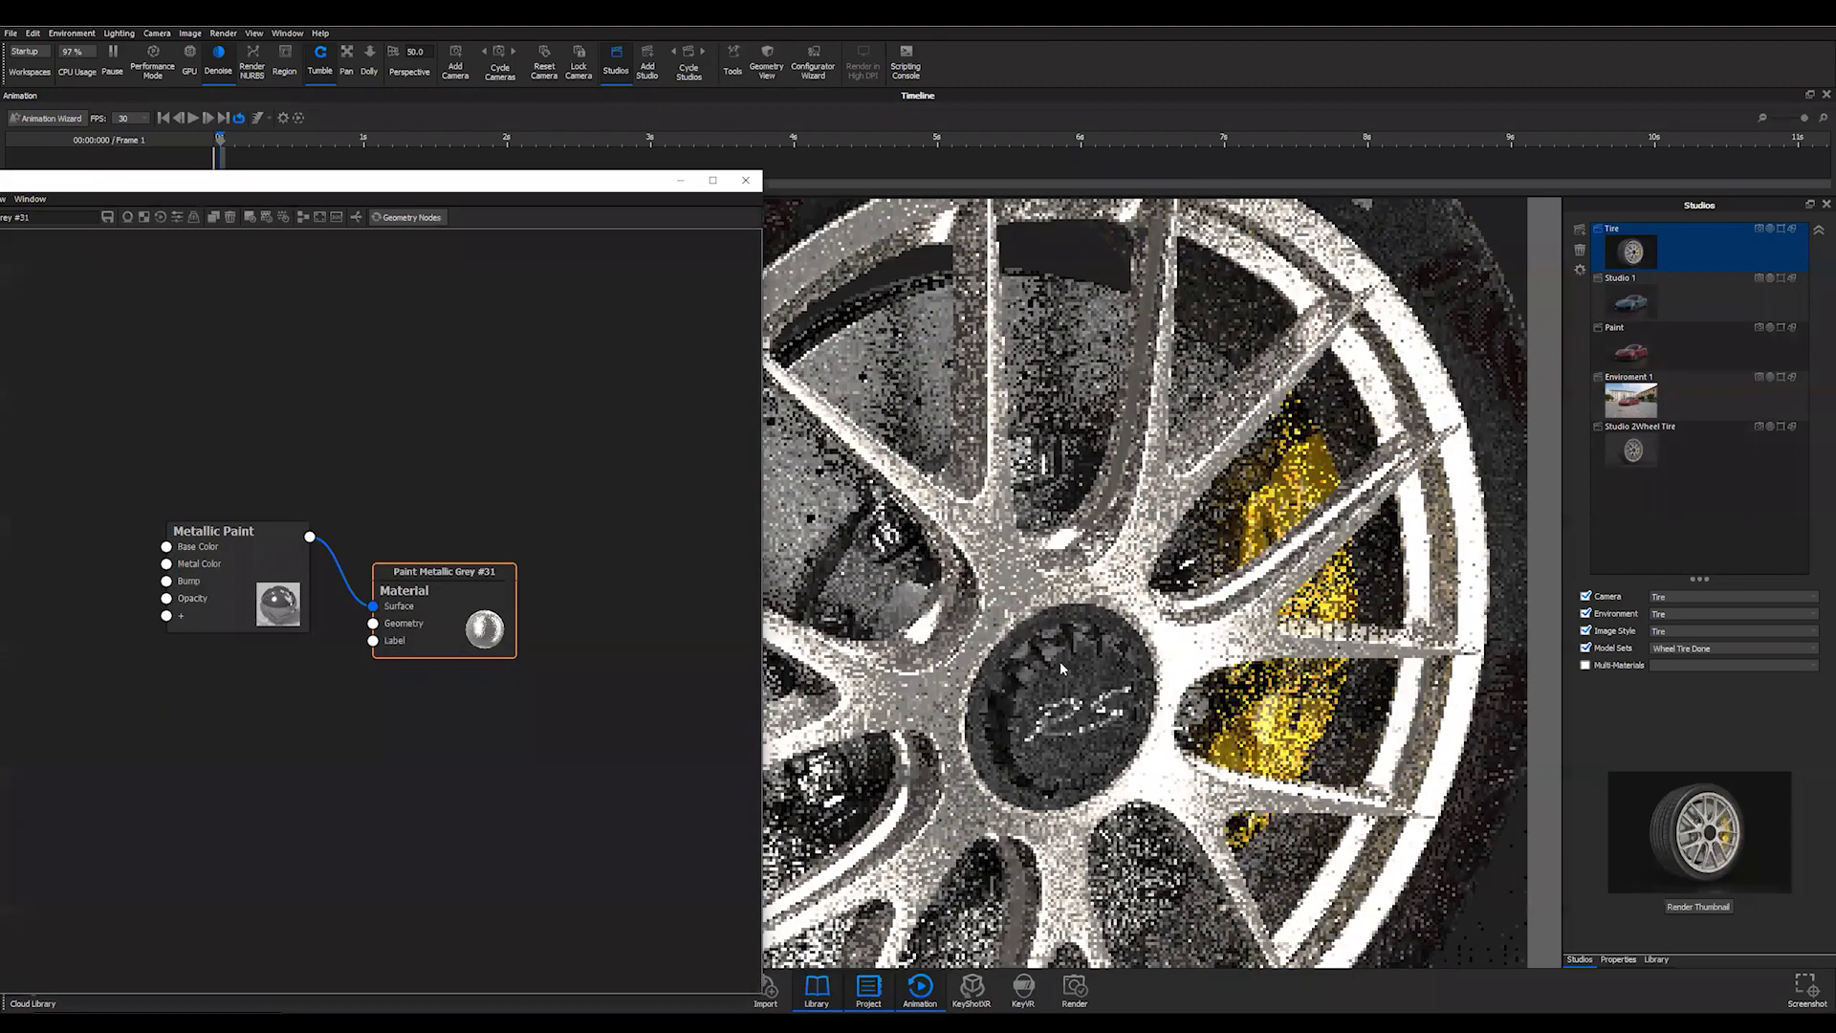
pyautogui.scroll(2, 1059, 662)
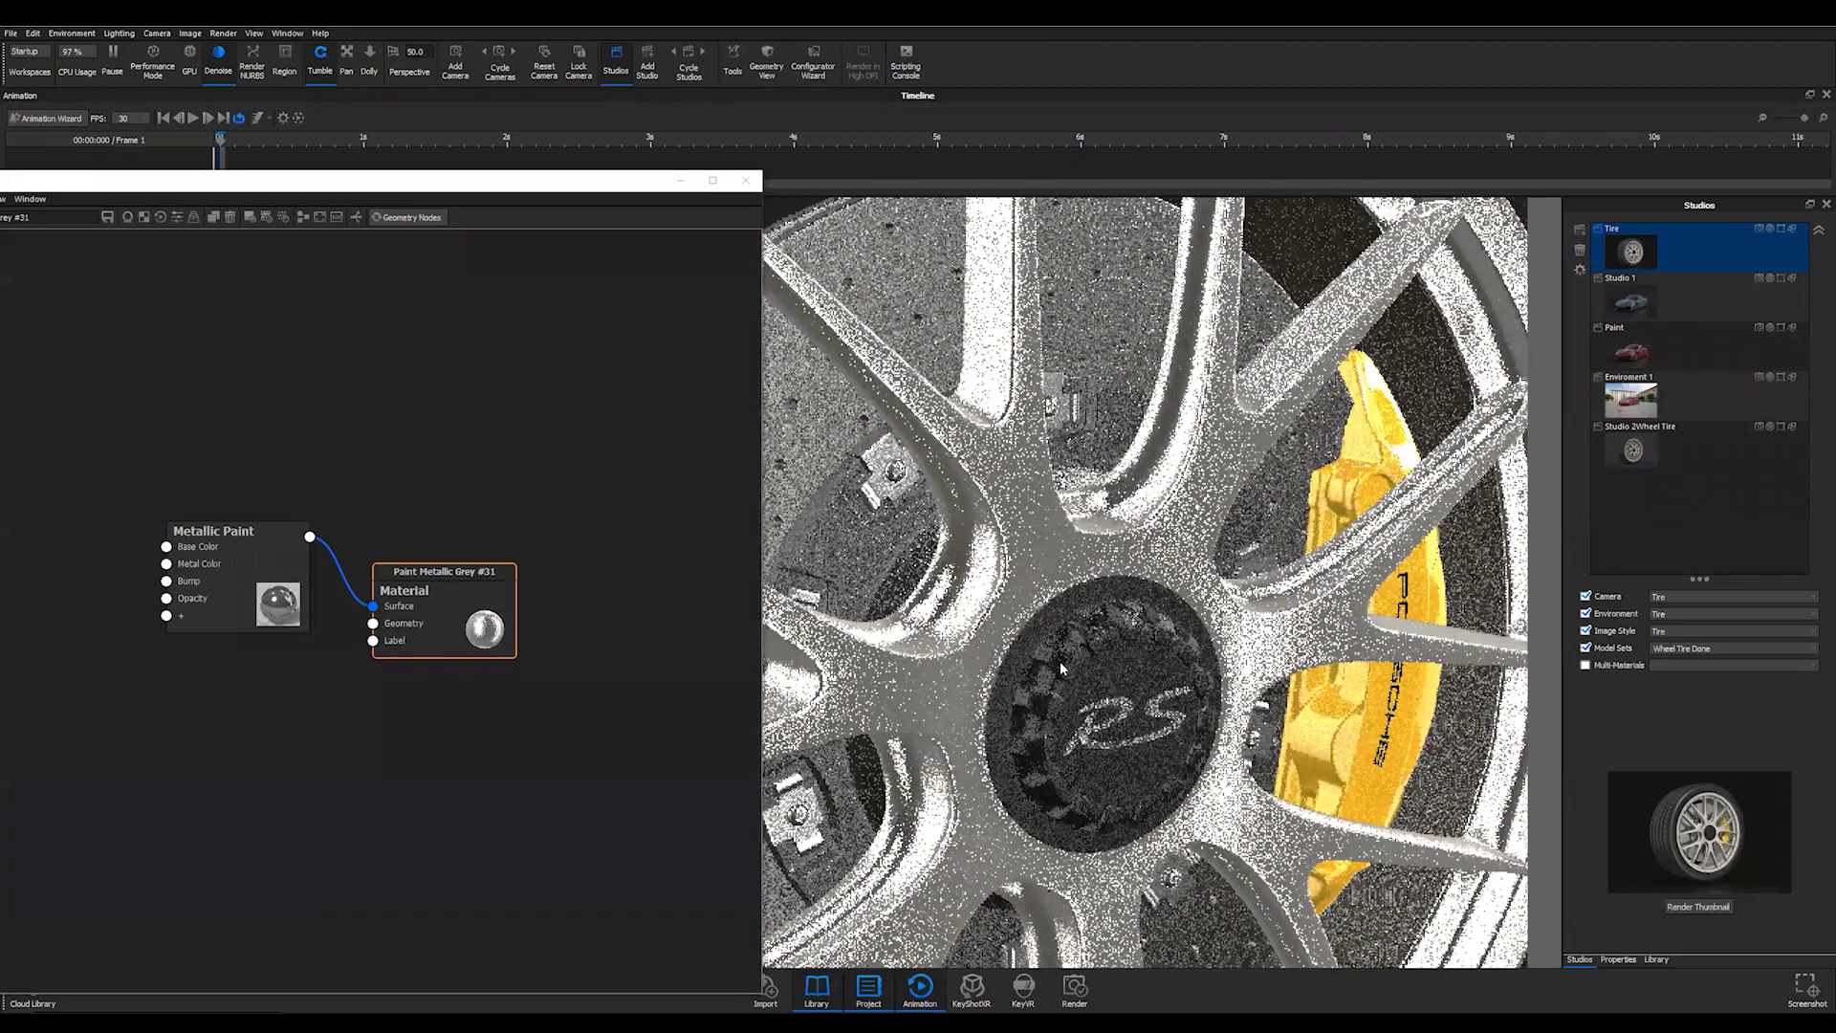
pyautogui.scroll(-3, 1059, 661)
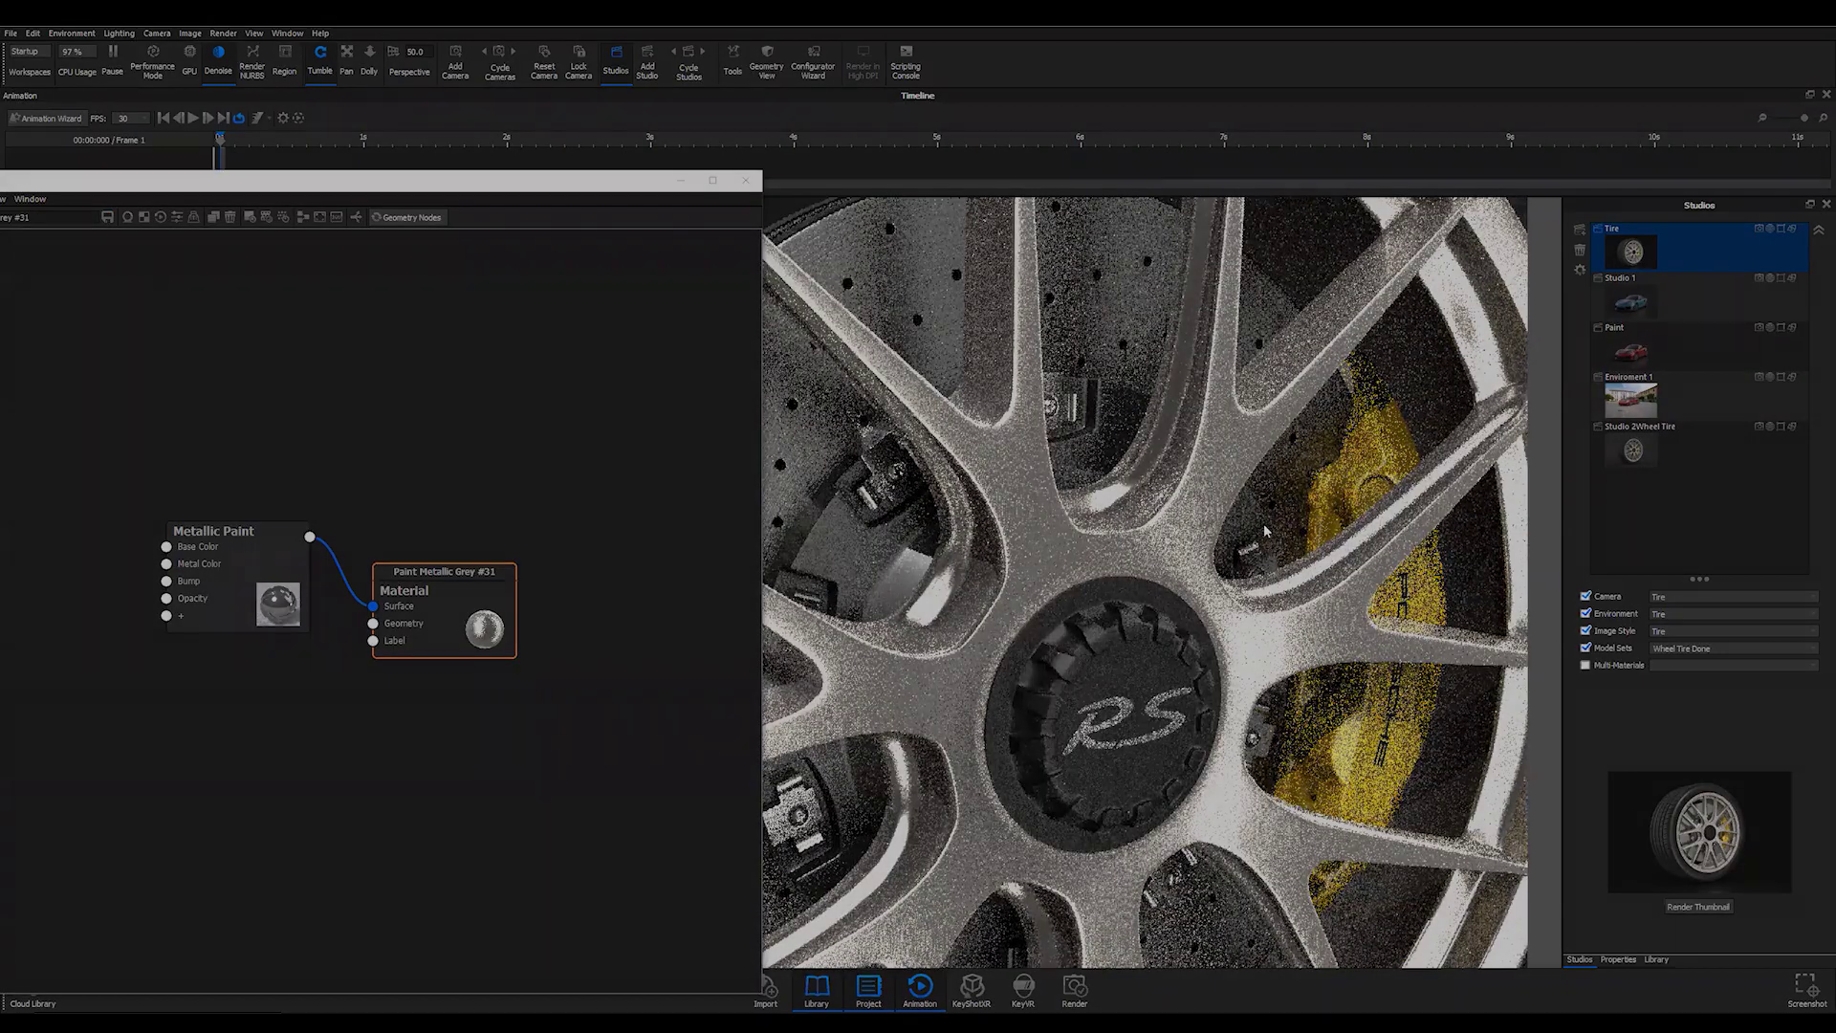